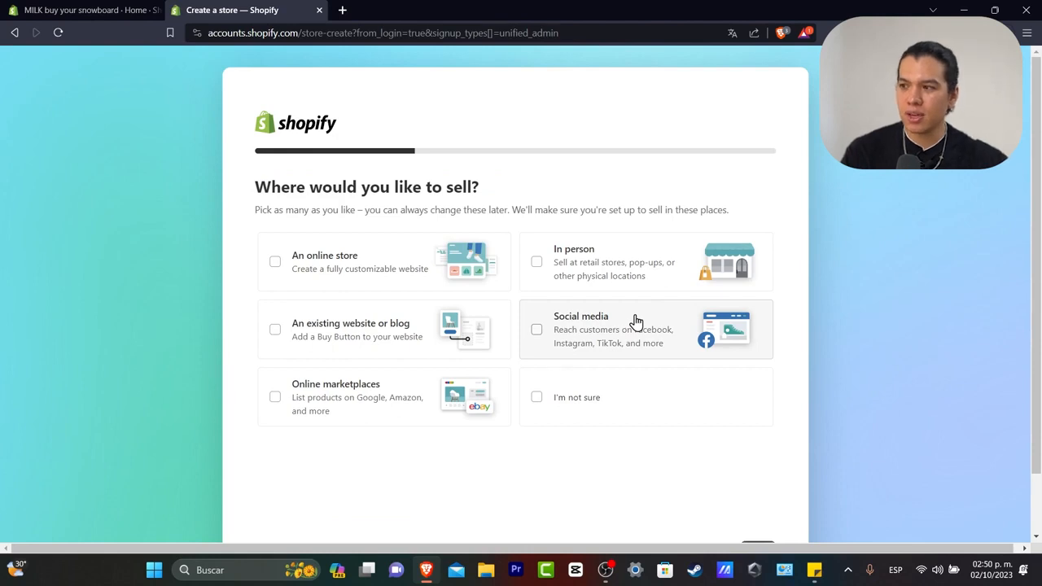
Choose an online store and social media as the places to sell and continue the store setup.
left_click(372, 267)
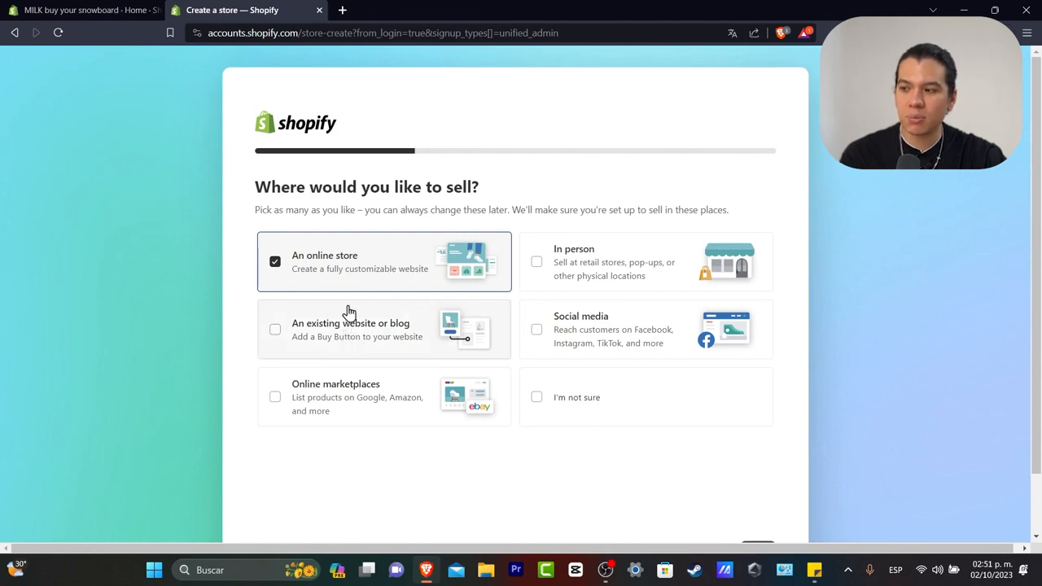
left_click(388, 346)
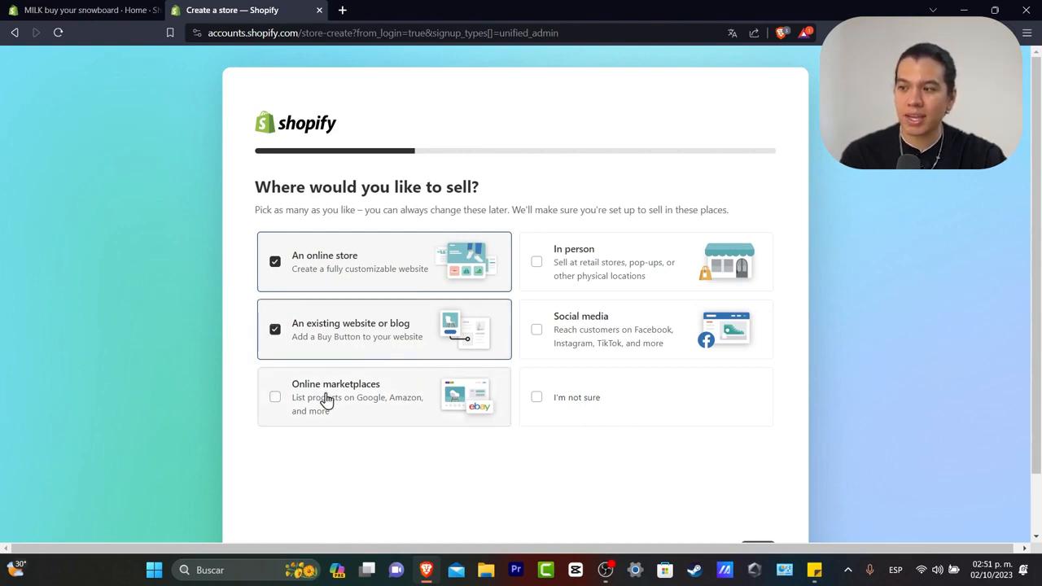
left_click(380, 408)
left_click(586, 343)
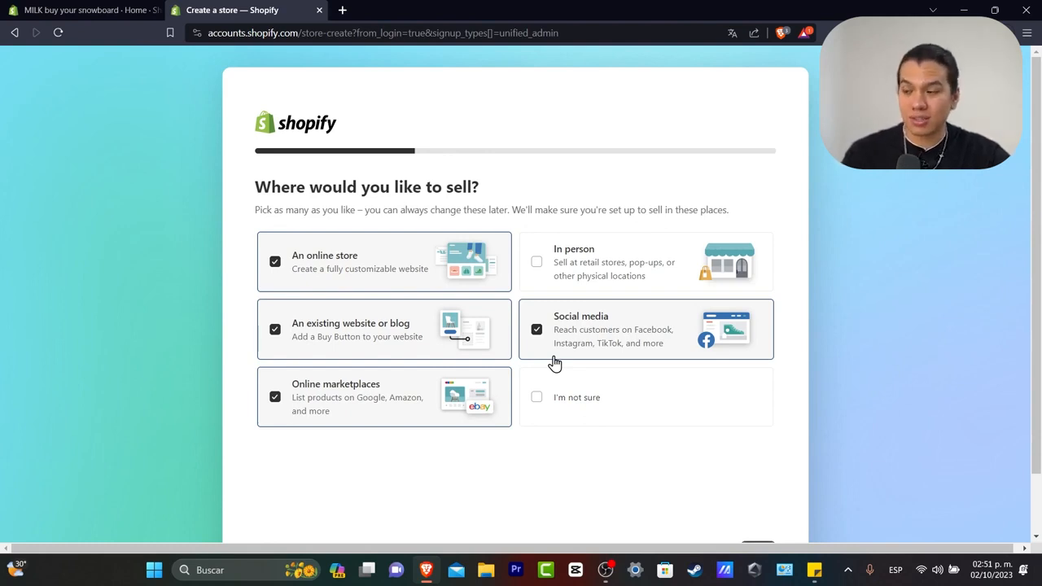
left_click(386, 327)
left_click(384, 396)
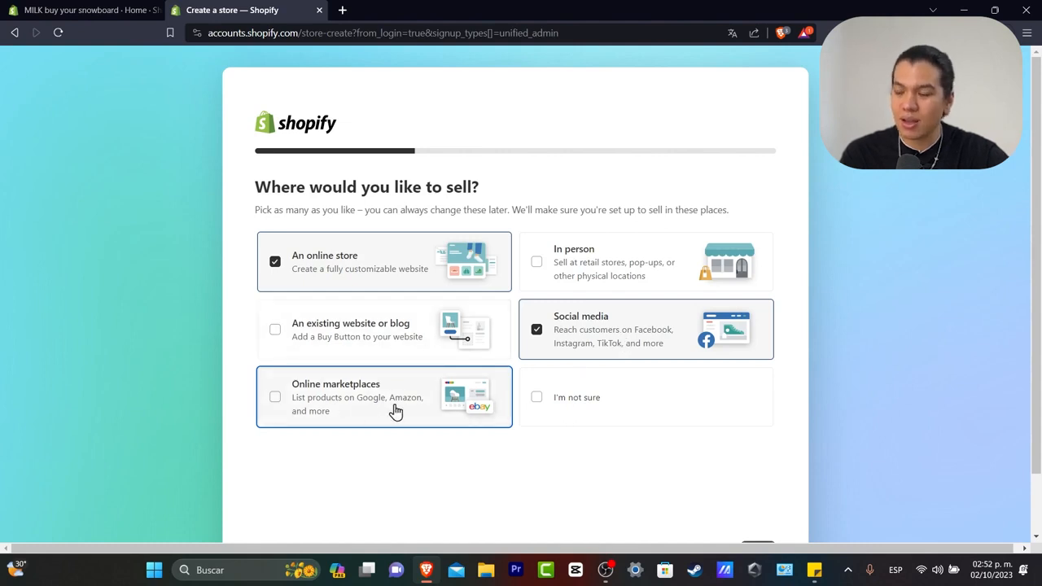
scroll(529, 403, "down", 1)
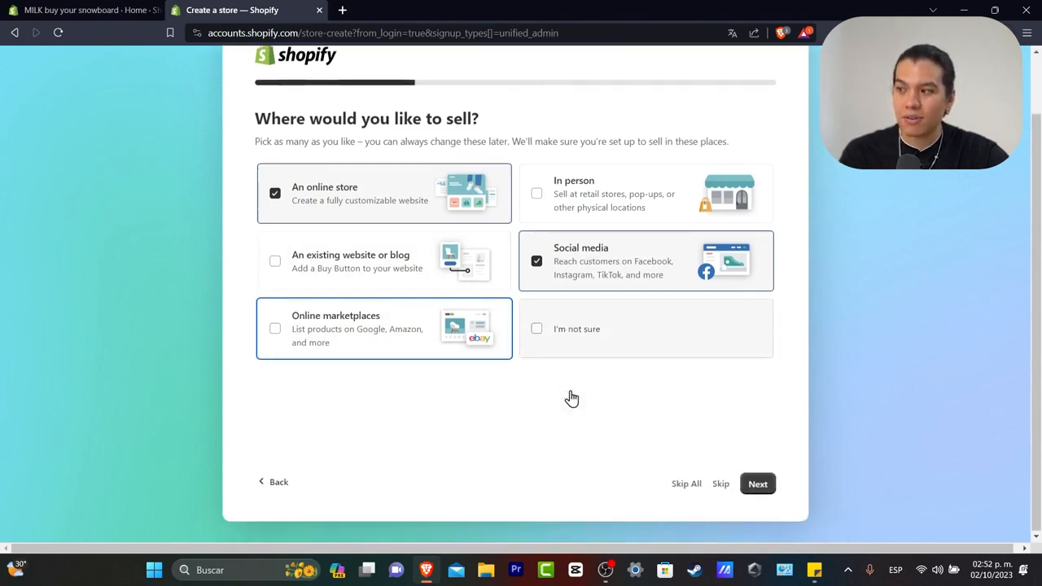
left_click(758, 485)
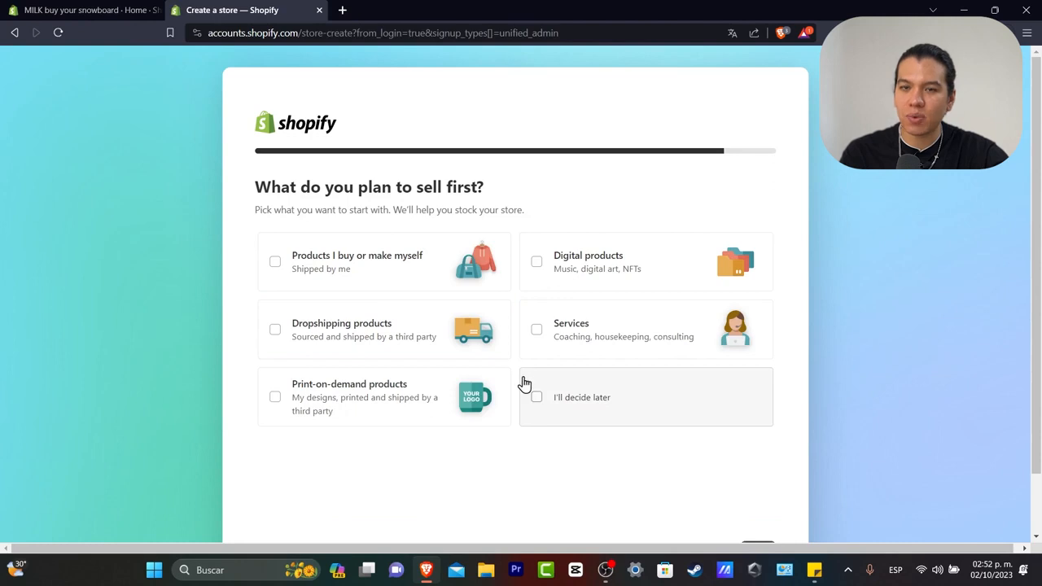
Choose dropshipping products as what to sell first and continue.
left_click(428, 337)
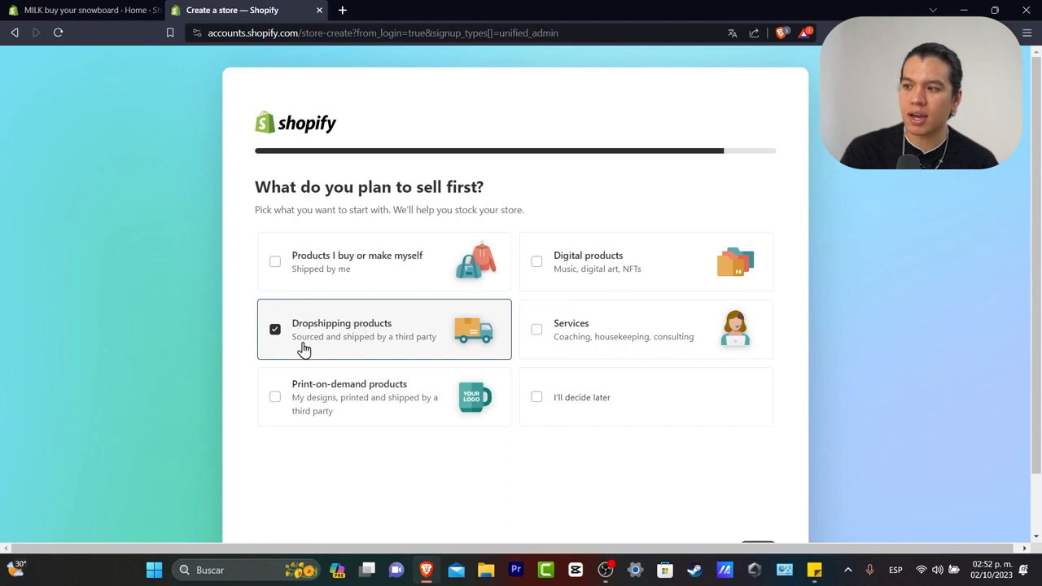
scroll(731, 481, "down", 1)
left_click(758, 484)
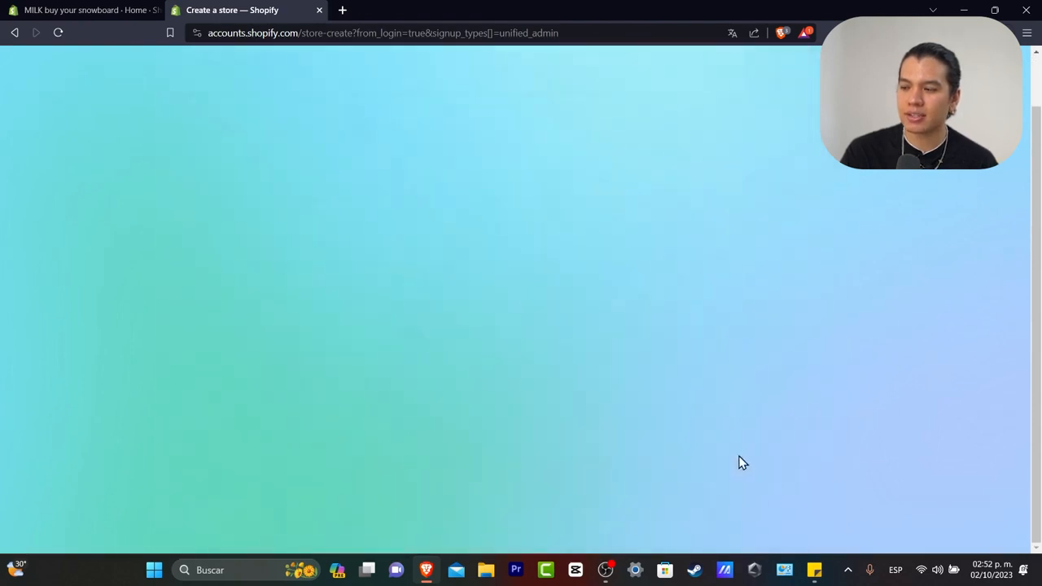
Set the business location to United States, continue, and choose the existing account to enter the new store.
left_click_drag(432, 258, 668, 282)
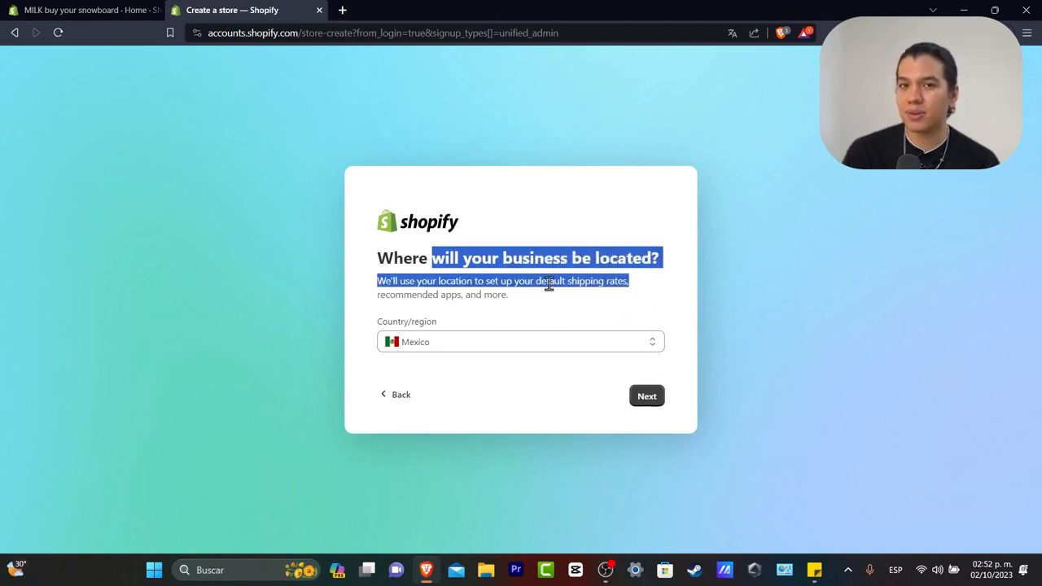
left_click(454, 345)
scroll(521, 278, "down", 10)
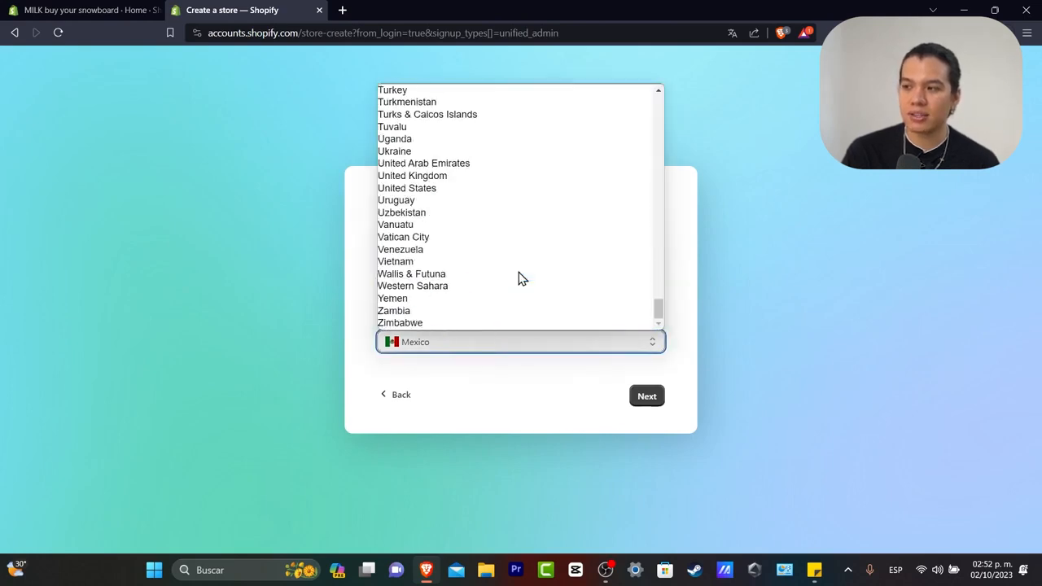
left_click(476, 187)
scroll(640, 317, "down", 3)
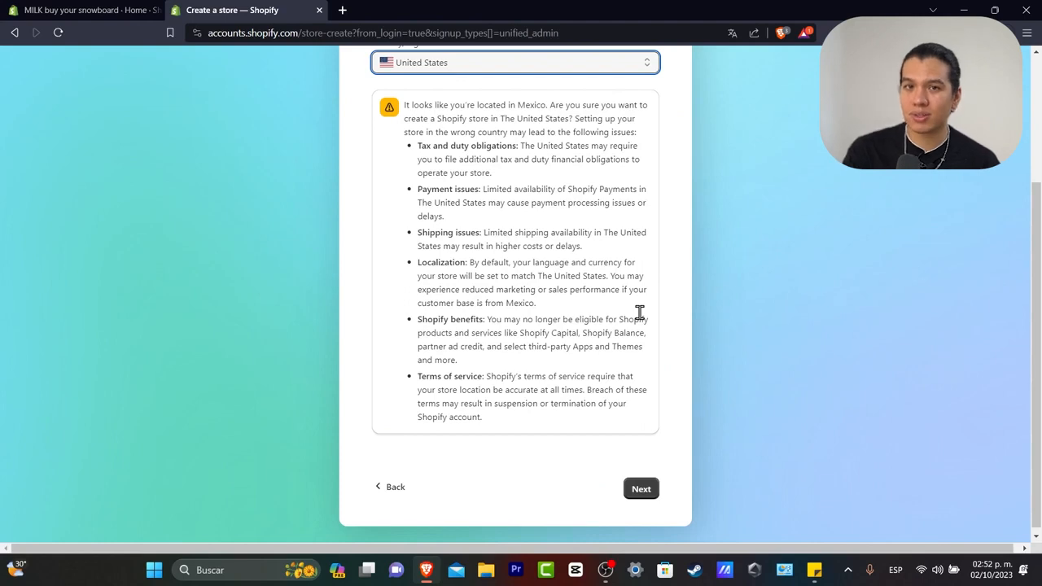
scroll(639, 312, "up", 3)
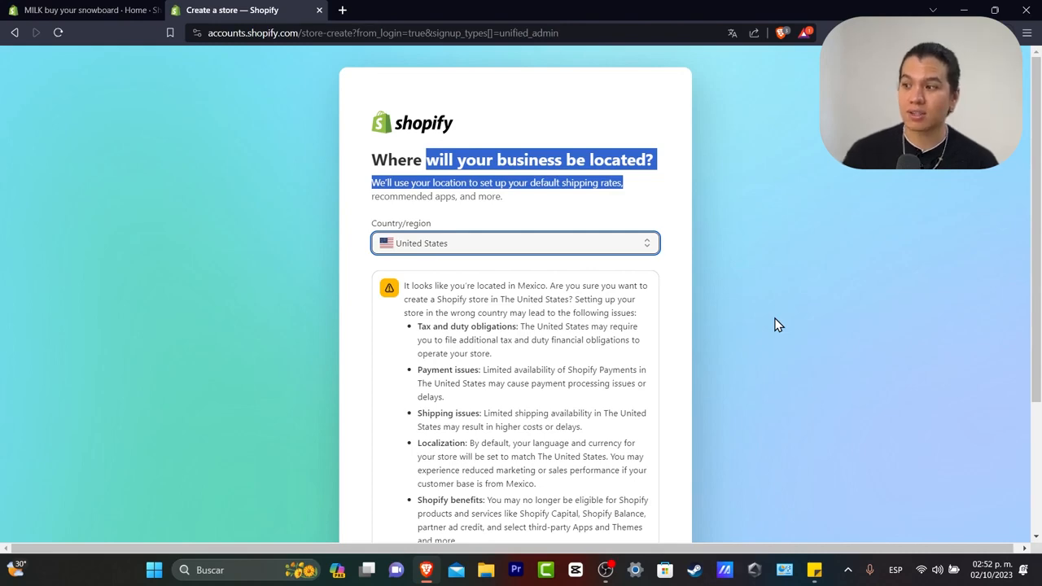
scroll(778, 325, "down", 3)
left_click(635, 497)
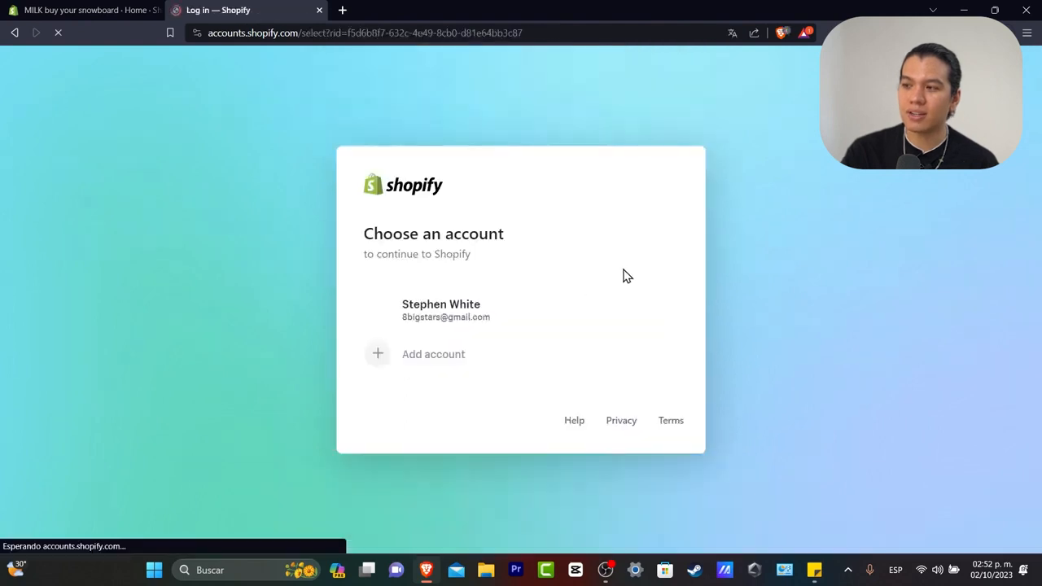
left_click(500, 310)
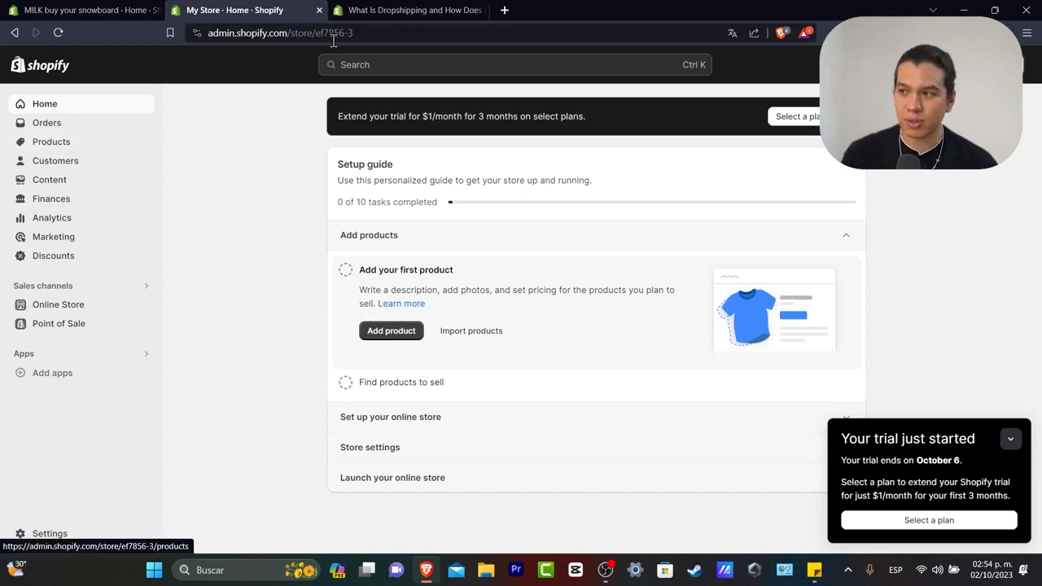
Skim the Shopify blog article explaining what dropshipping is and close it.
left_click(366, 11)
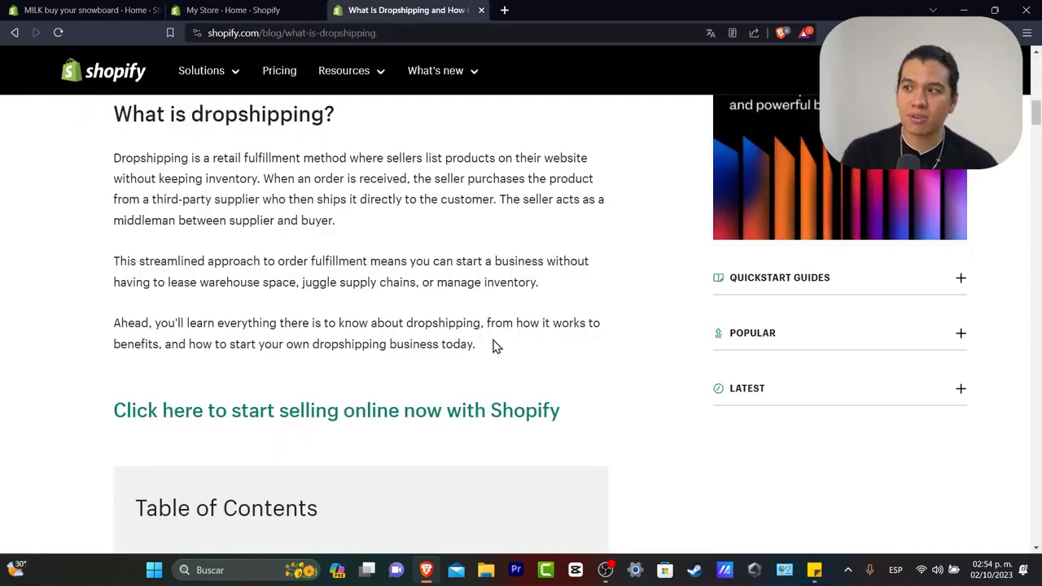
scroll(498, 269, "down", 20)
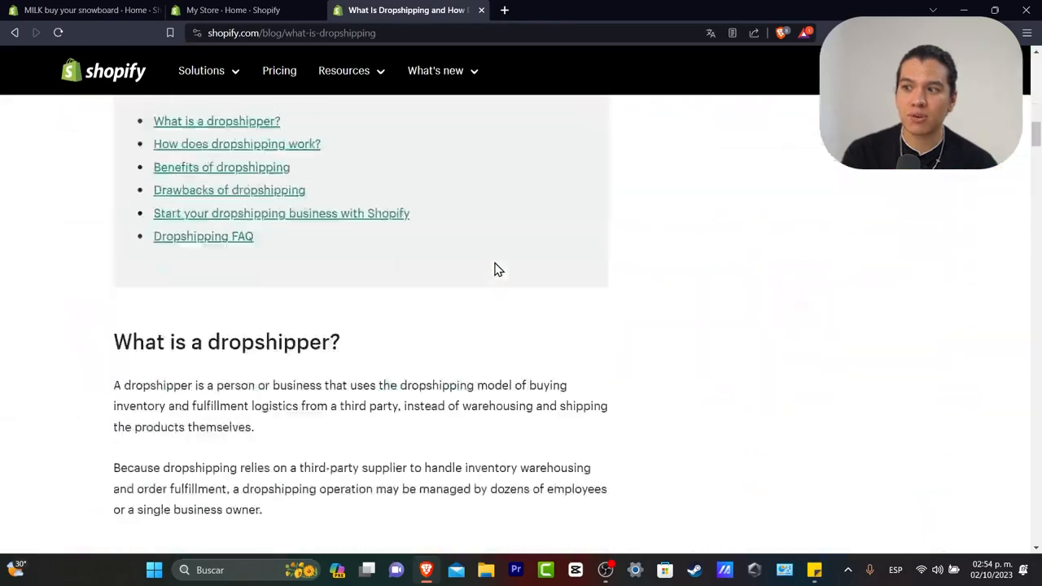
scroll(501, 266, "down", 20)
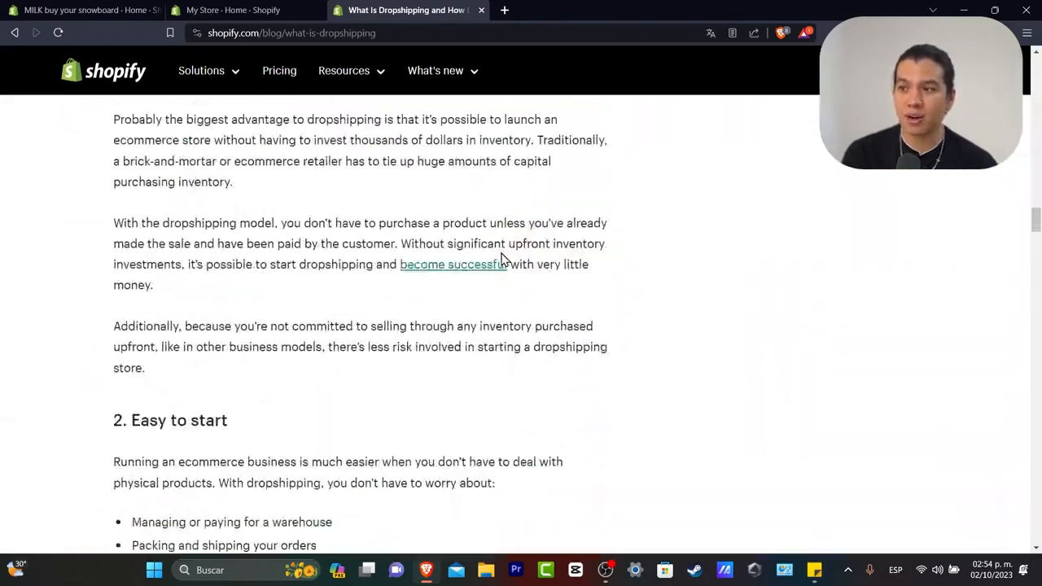
scroll(500, 259, "down", 20)
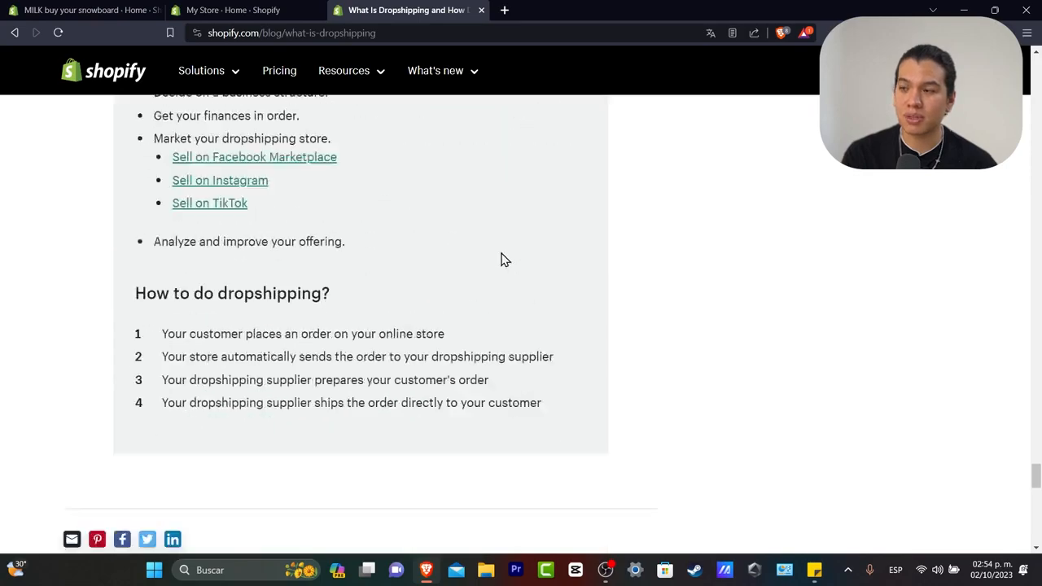
scroll(500, 259, "up", 10)
scroll(501, 258, "up", 20)
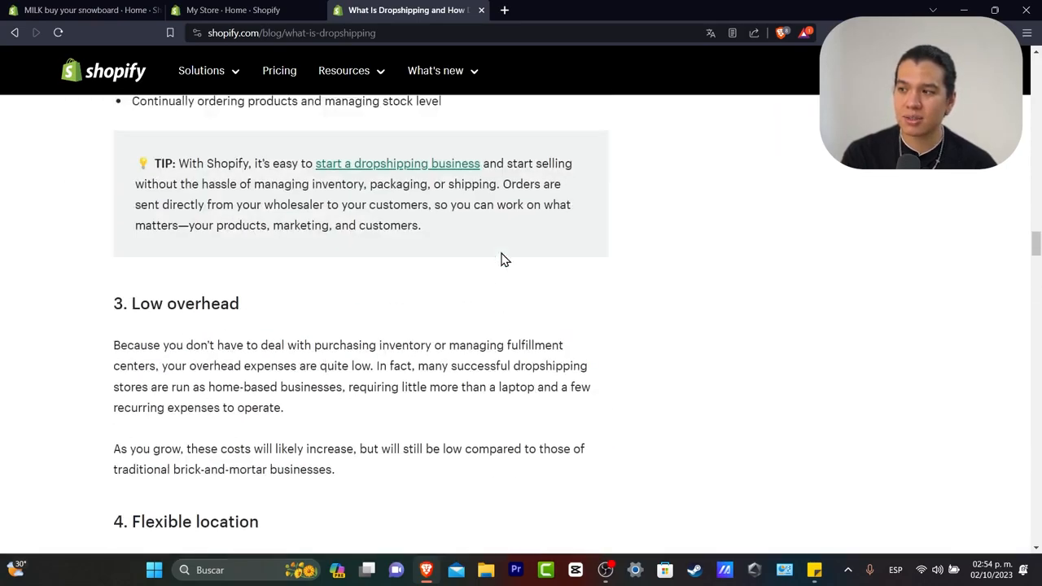
left_click(481, 10)
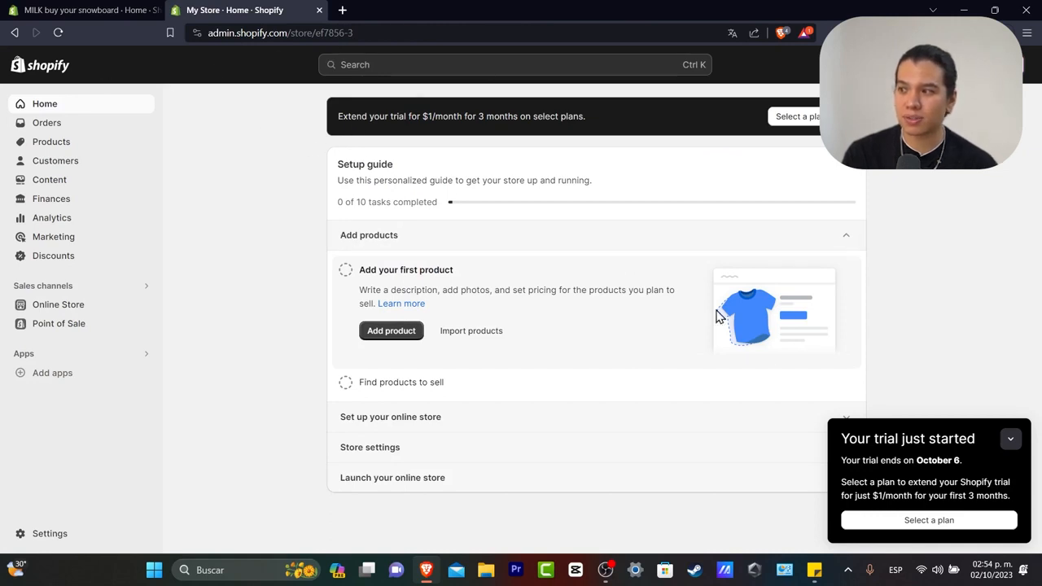
Minimize the trial notice and review the task sections of the store's setup guide.
left_click(1012, 439)
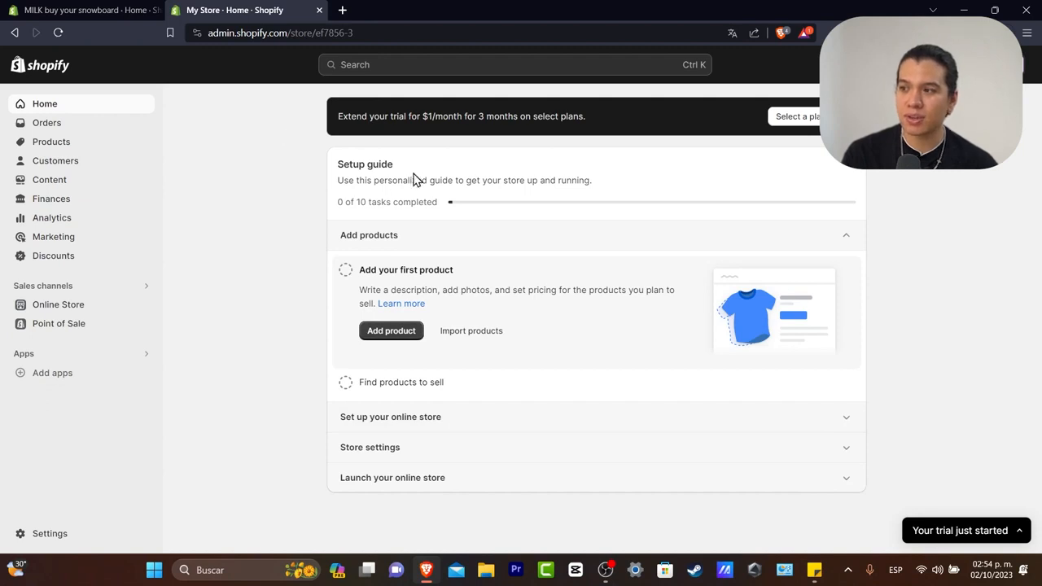
left_click_drag(360, 166, 395, 170)
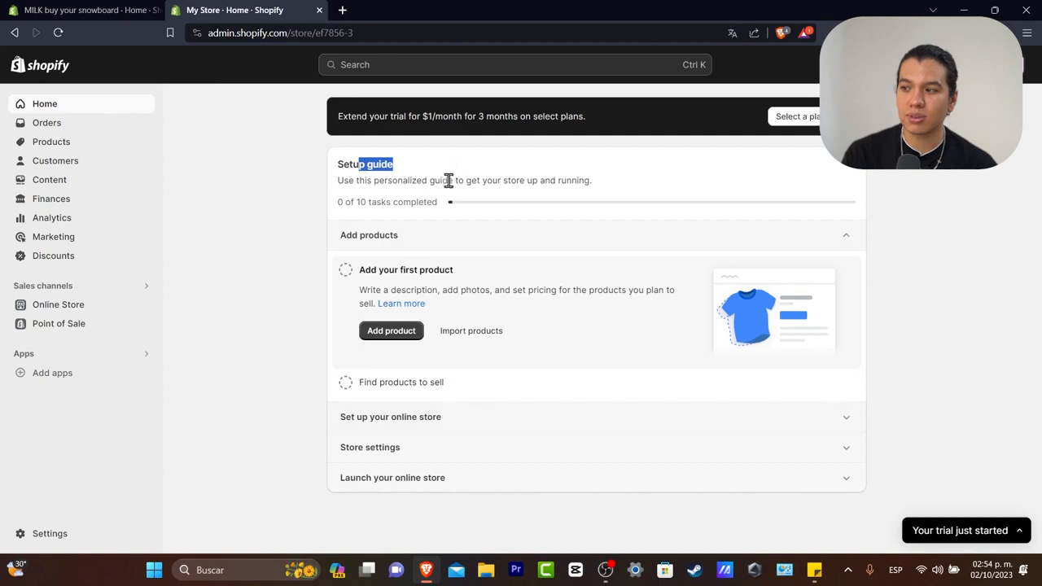
left_click(844, 173)
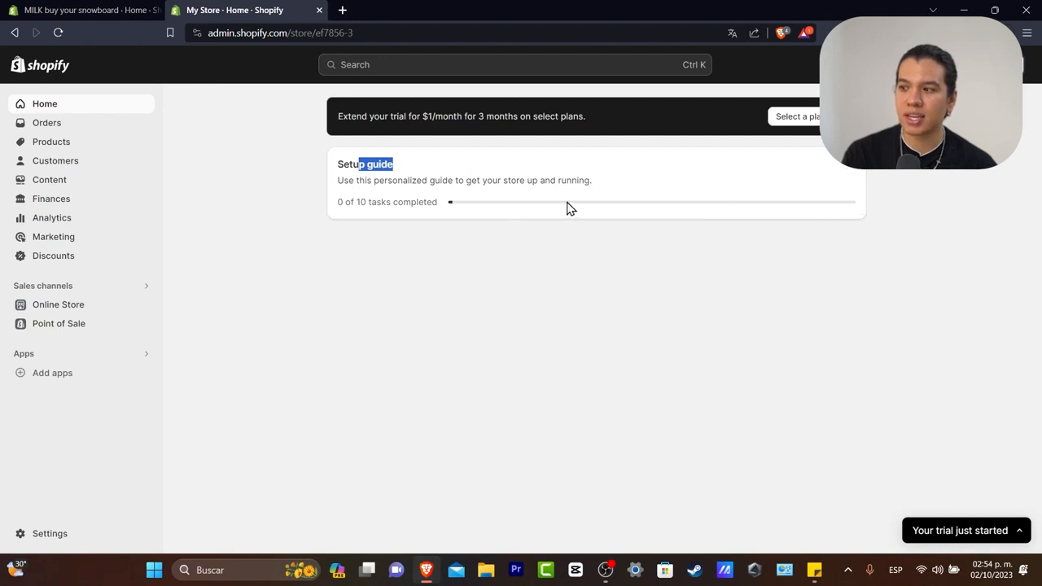
left_click(850, 179)
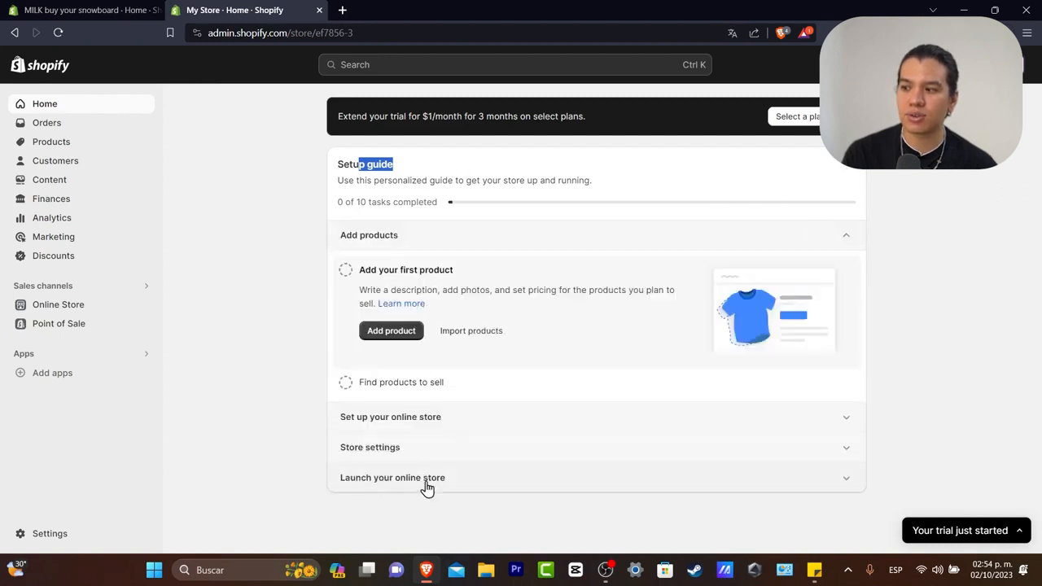
left_click(933, 226)
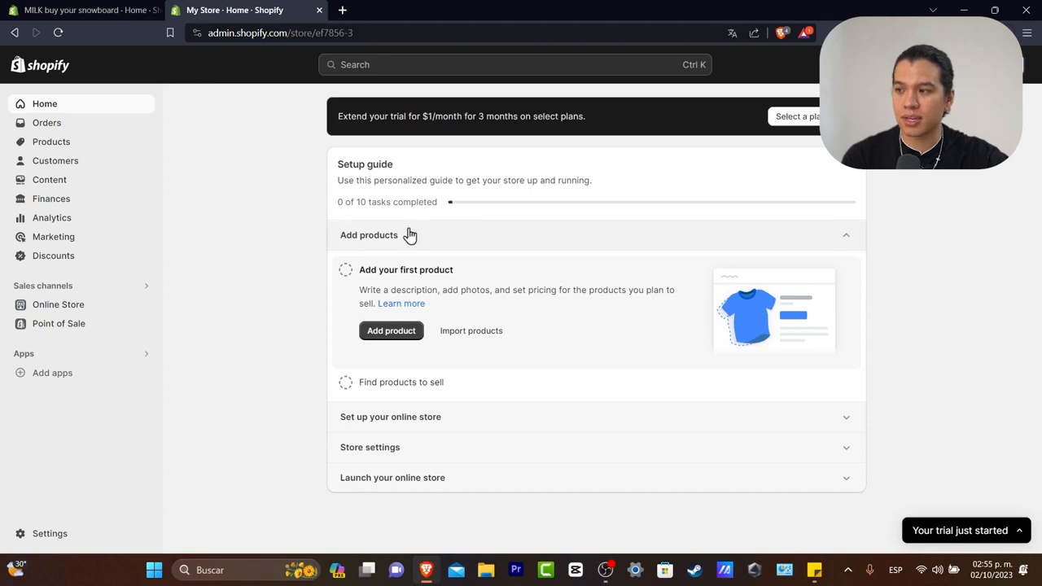
Open the online store's themes and examine the current theme, theme library and popular free themes.
left_click(93, 305)
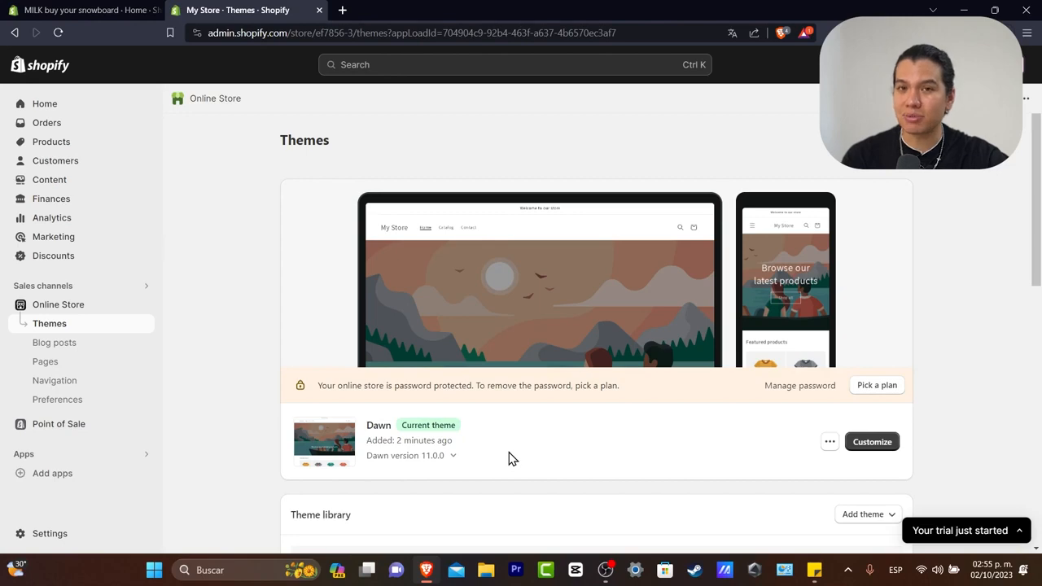
scroll(509, 458, "down", 3)
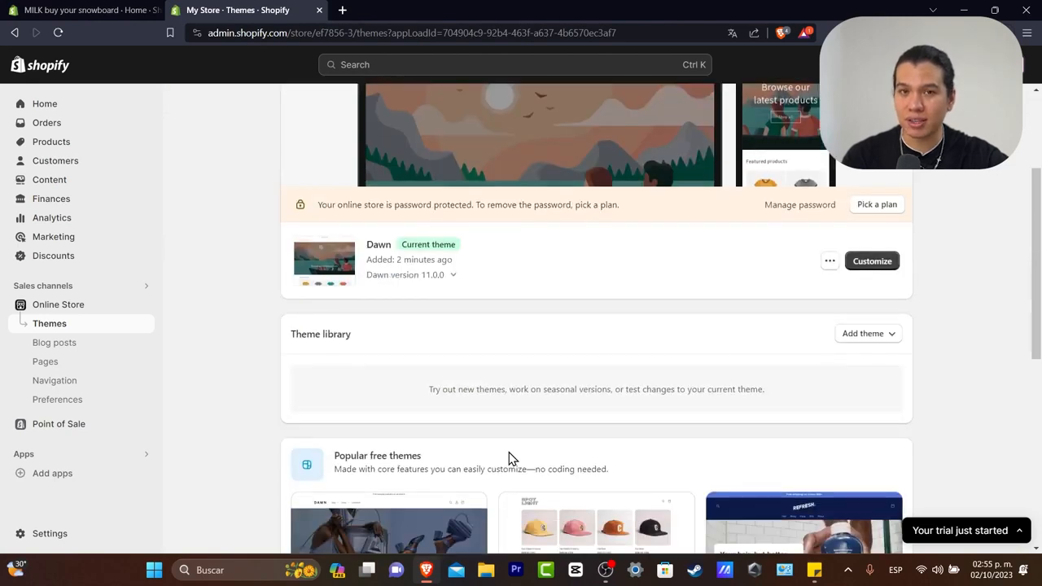
scroll(509, 459, "down", 3)
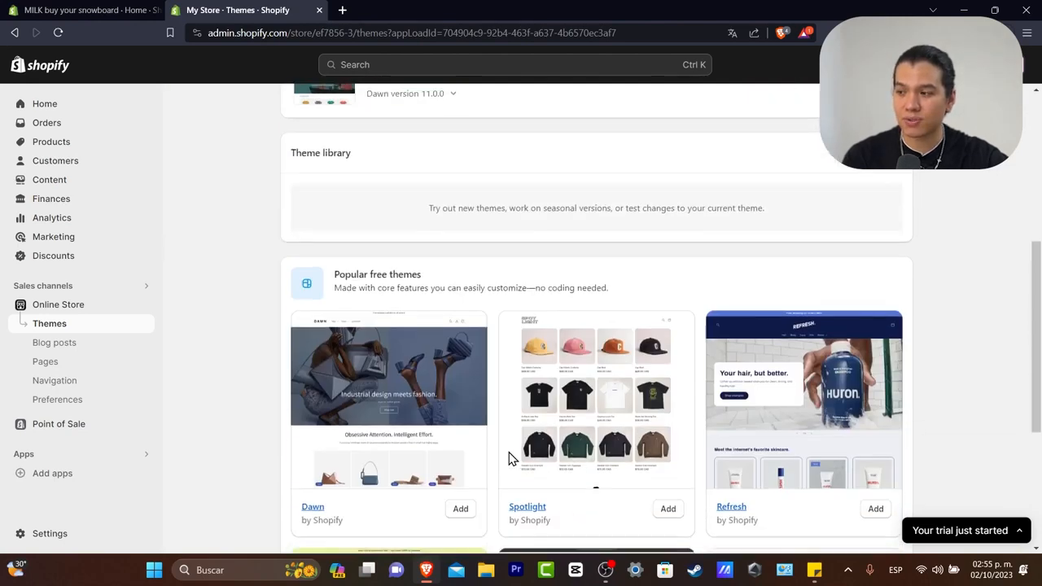
scroll(510, 456, "up", 5)
scroll(558, 405, "down", 3)
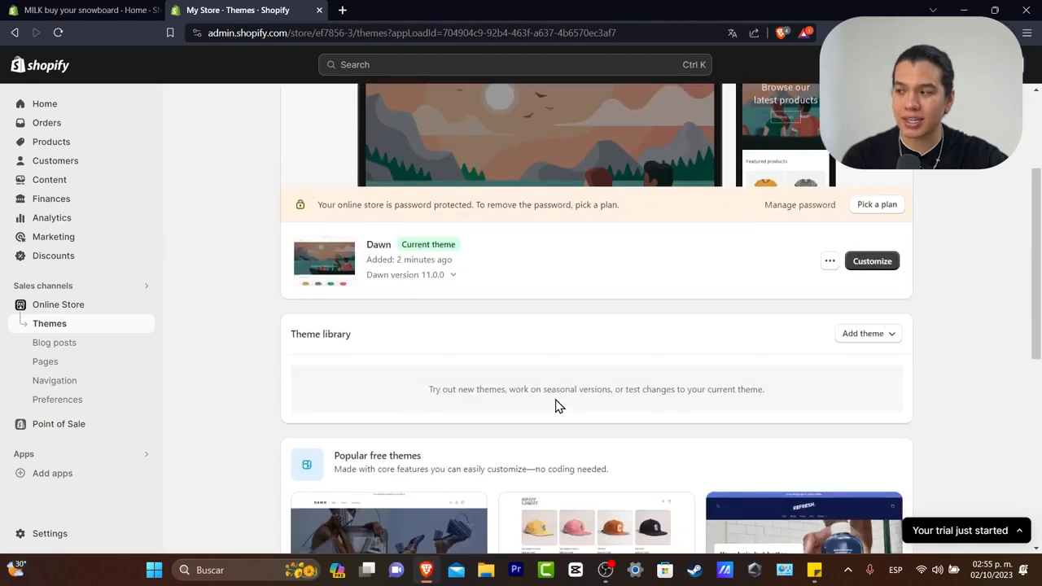
left_click_drag(356, 337, 301, 353)
scroll(578, 365, "down", 3)
scroll(577, 366, "down", 5)
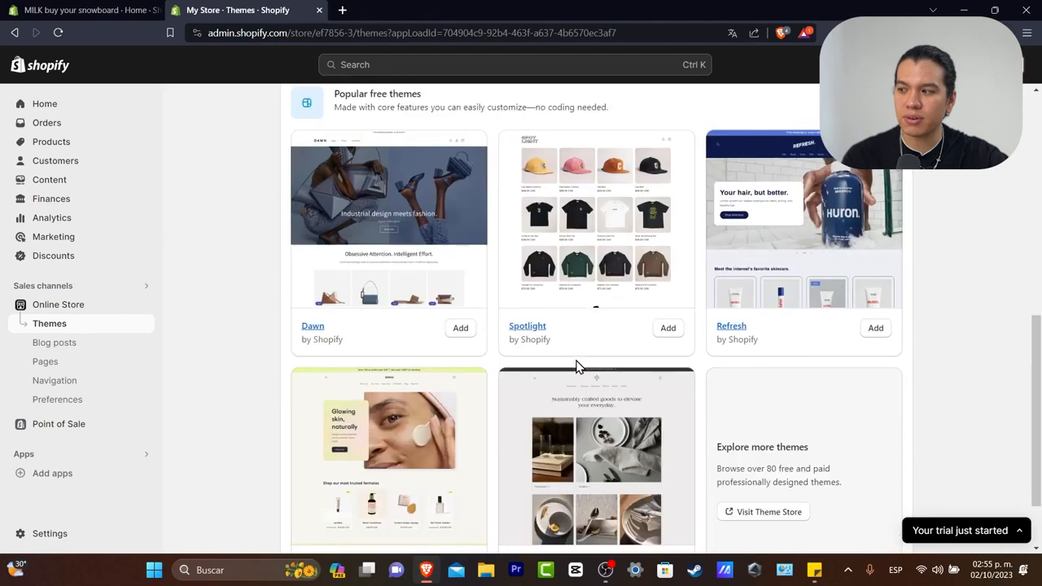
Visit the Theme Store, dismiss the translation prompt, and filter the themes to Free to browse them.
left_click(769, 422)
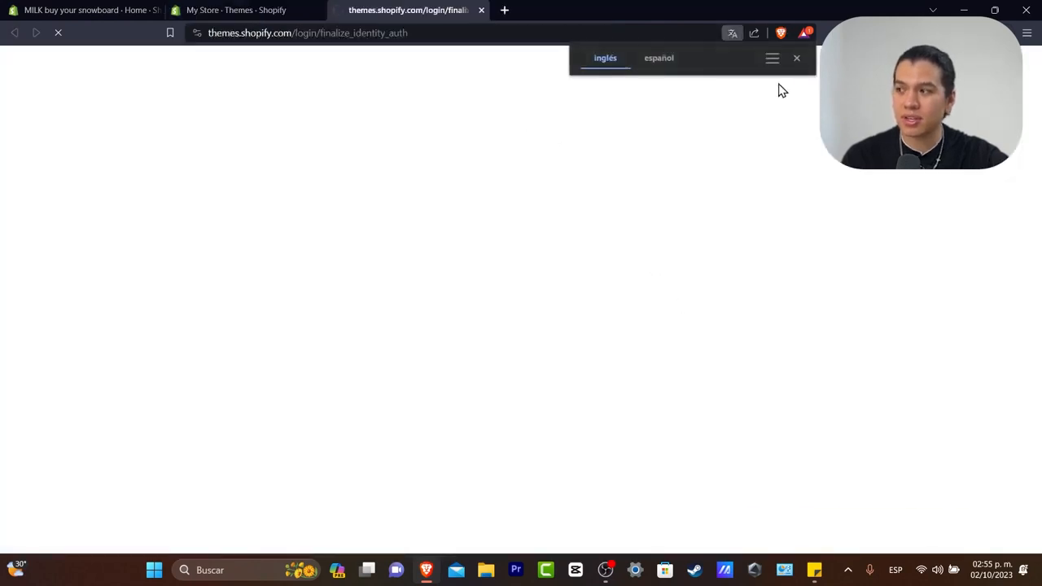
left_click(798, 58)
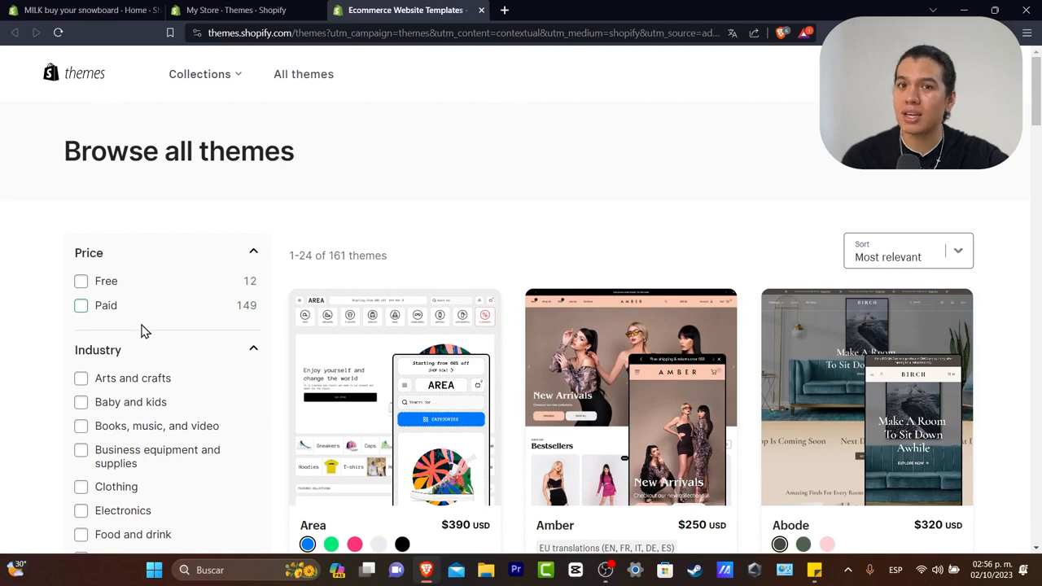
left_click(82, 281)
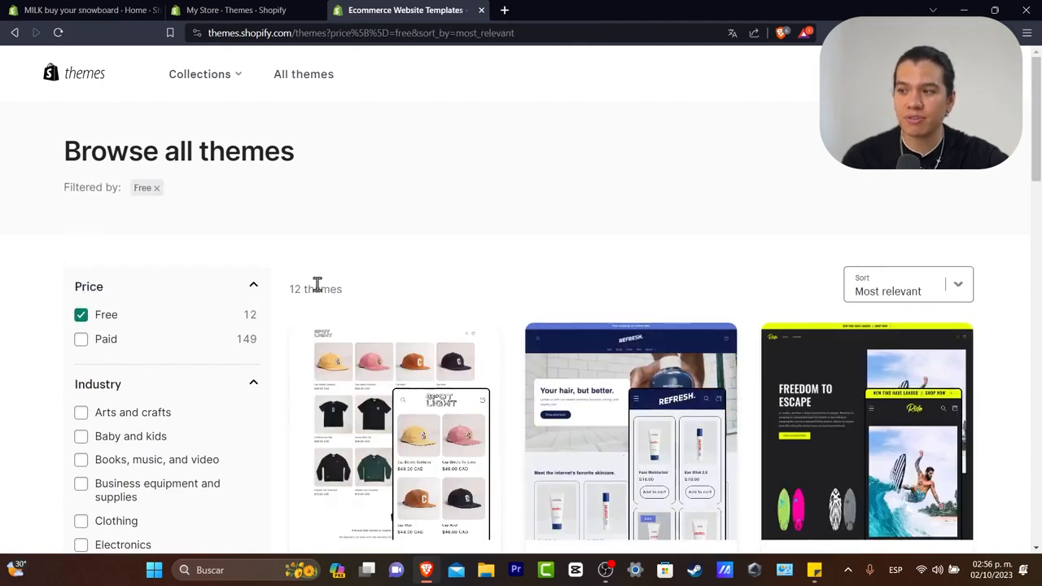
scroll(526, 279, "down", 2)
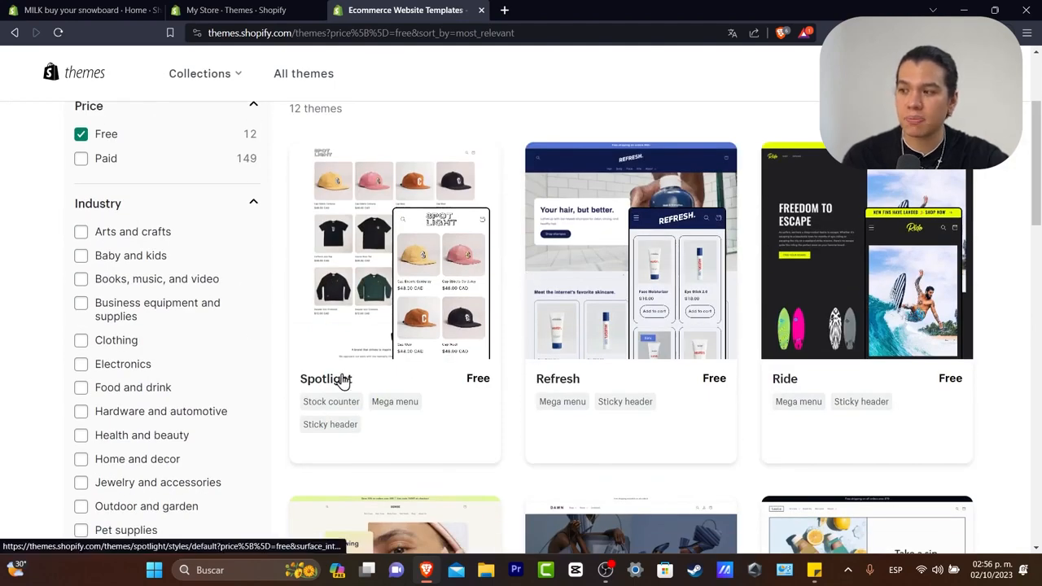
scroll(774, 366, "down", 4)
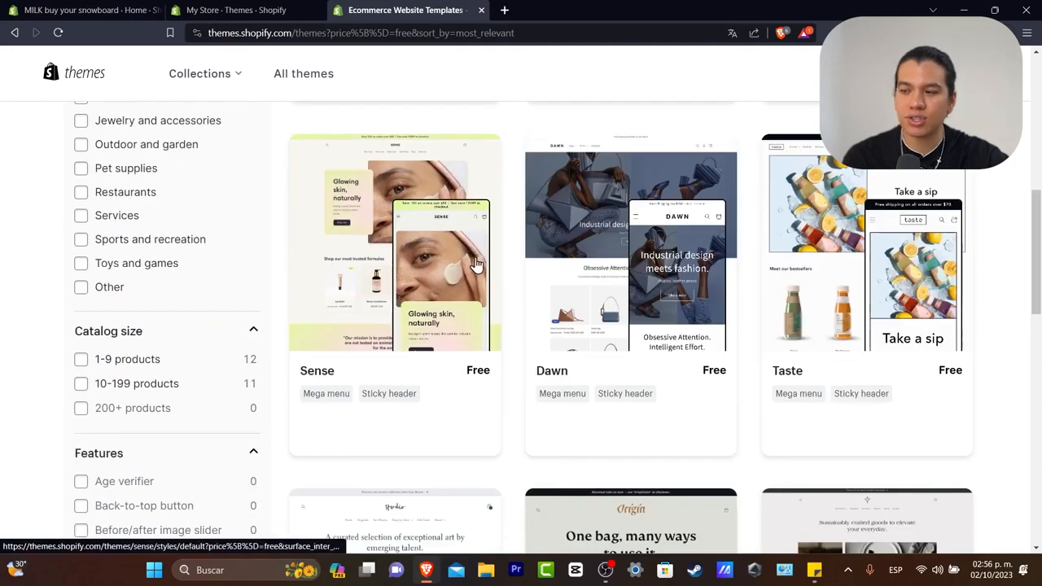
Browse the free themes listed in the Theme Store.
scroll(402, 269, "down", 4)
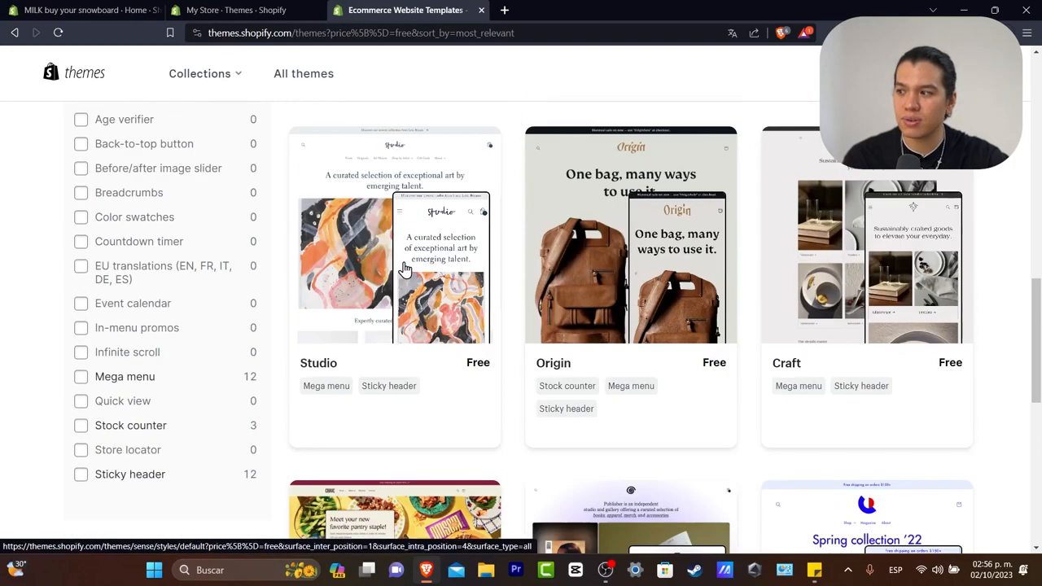
scroll(402, 269, "down", 6)
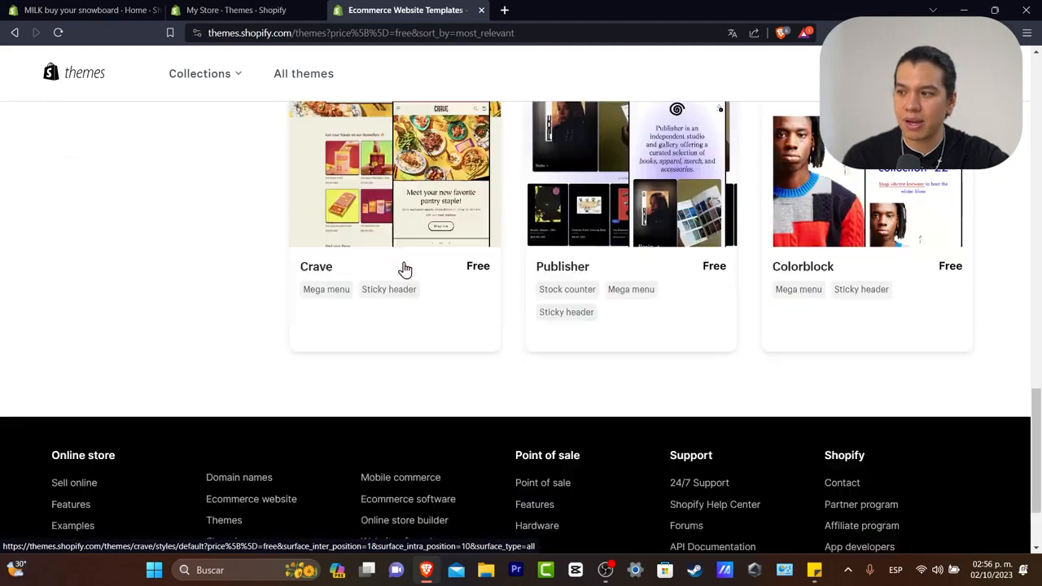
scroll(405, 271, "up", 2)
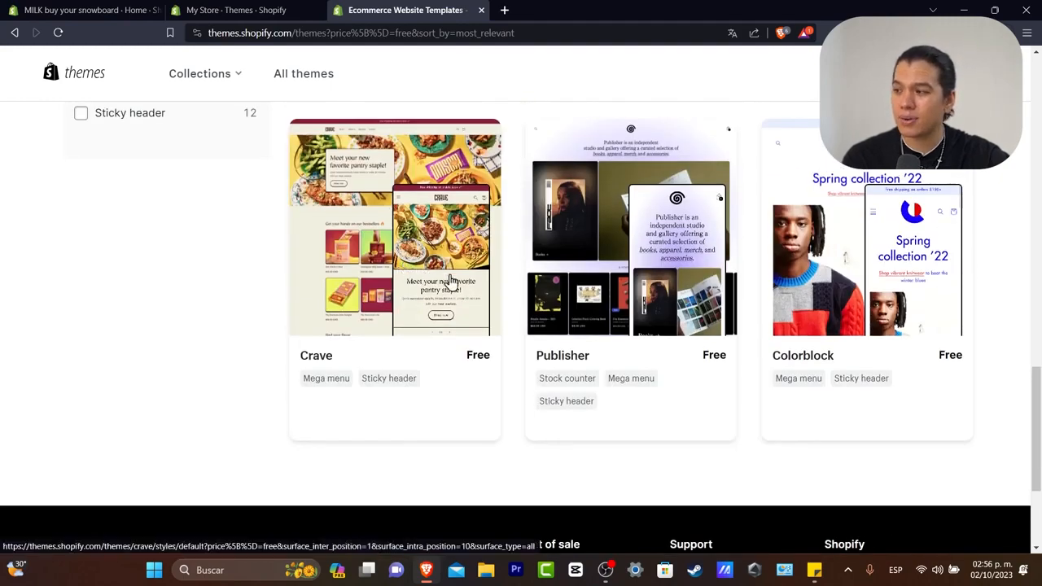
scroll(423, 274, "up", 8)
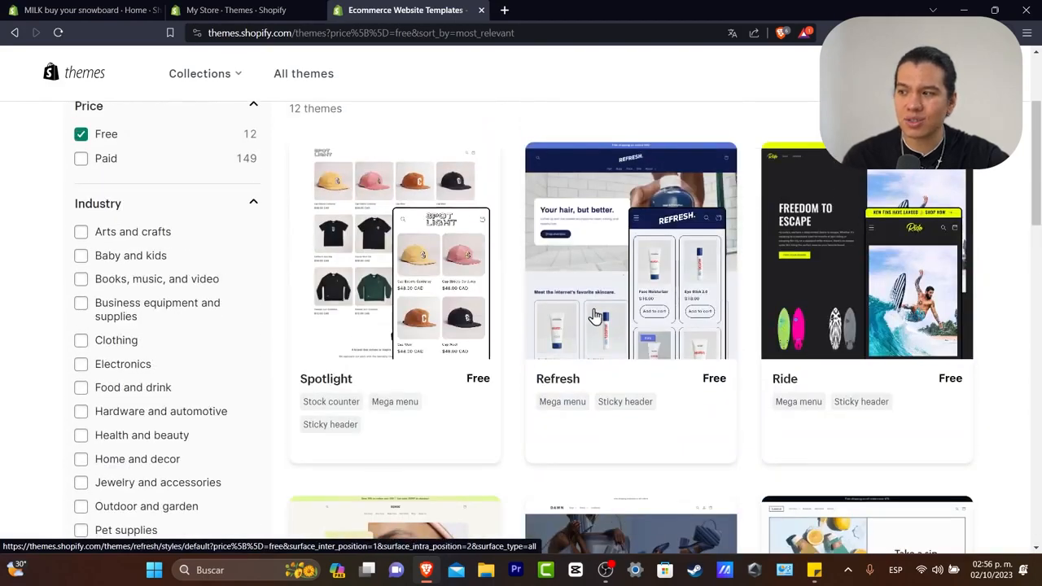
scroll(612, 328, "down", 4)
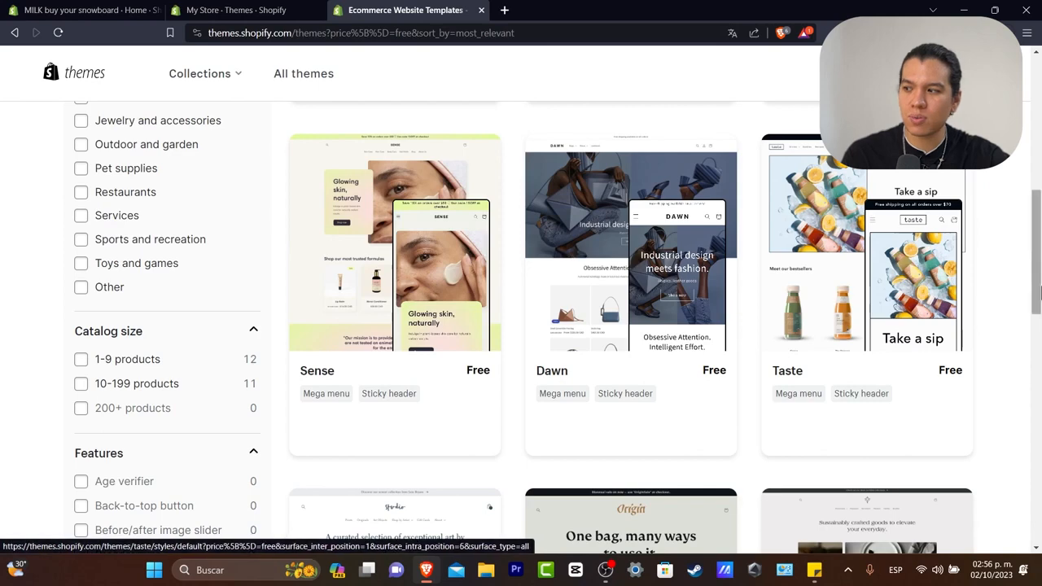
Return to the store's themes, open the current Dawn theme for customization, and close the Theme Store page.
left_click(298, 7)
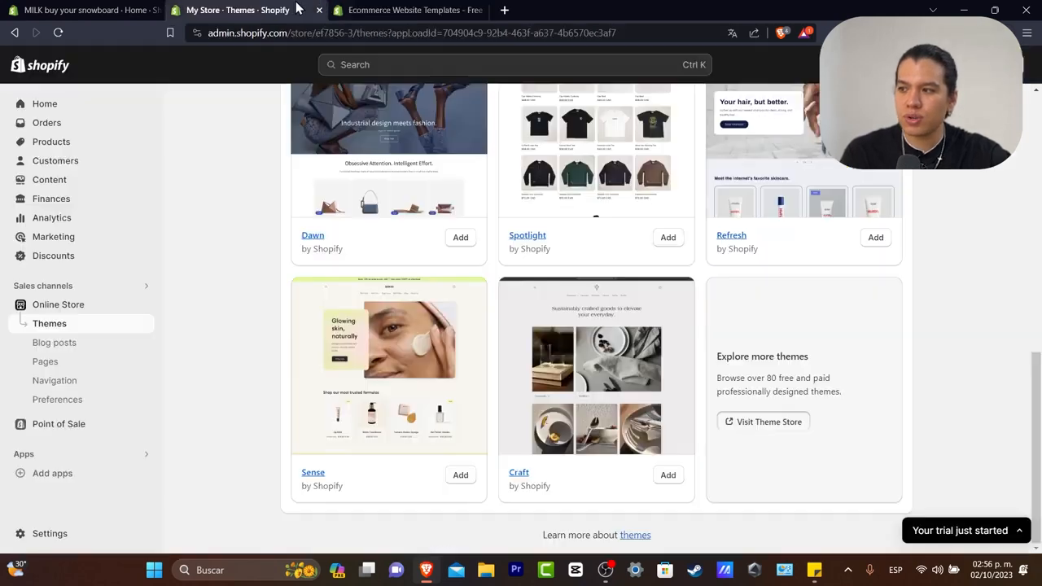
scroll(635, 241, "up", 4)
scroll(633, 238, "up", 4)
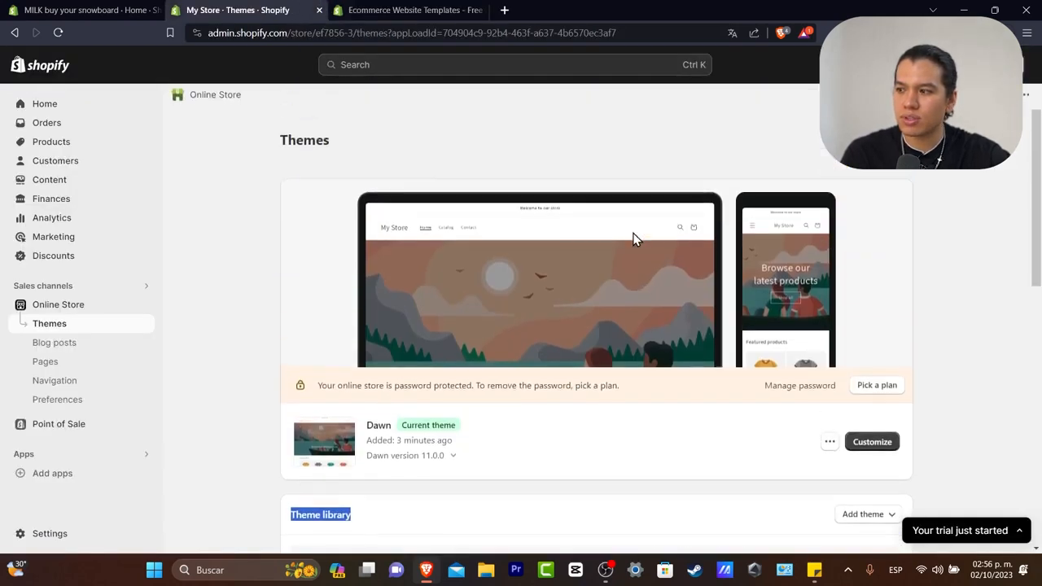
scroll(633, 237, "down", 2)
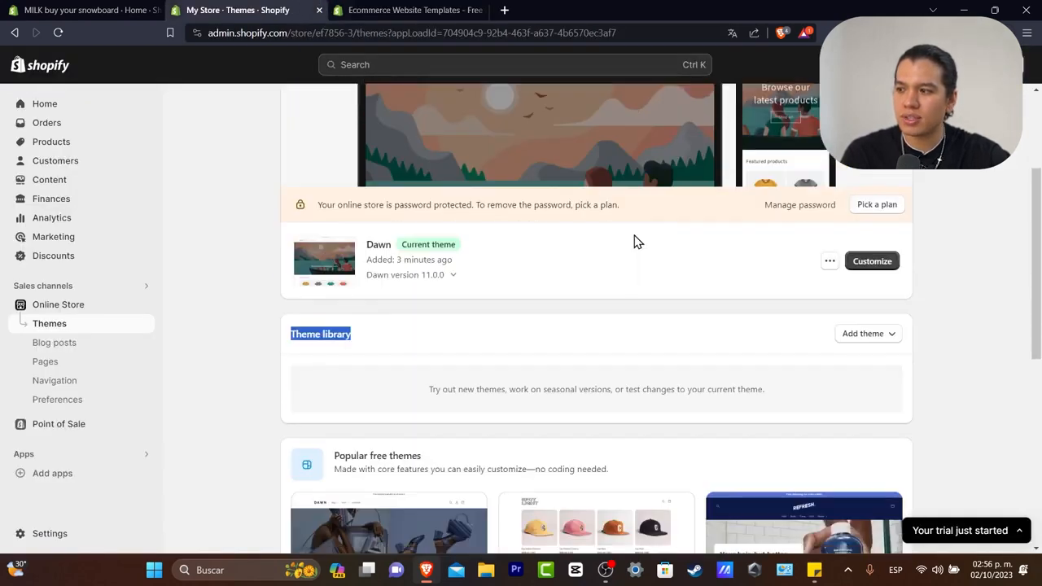
left_click(830, 262)
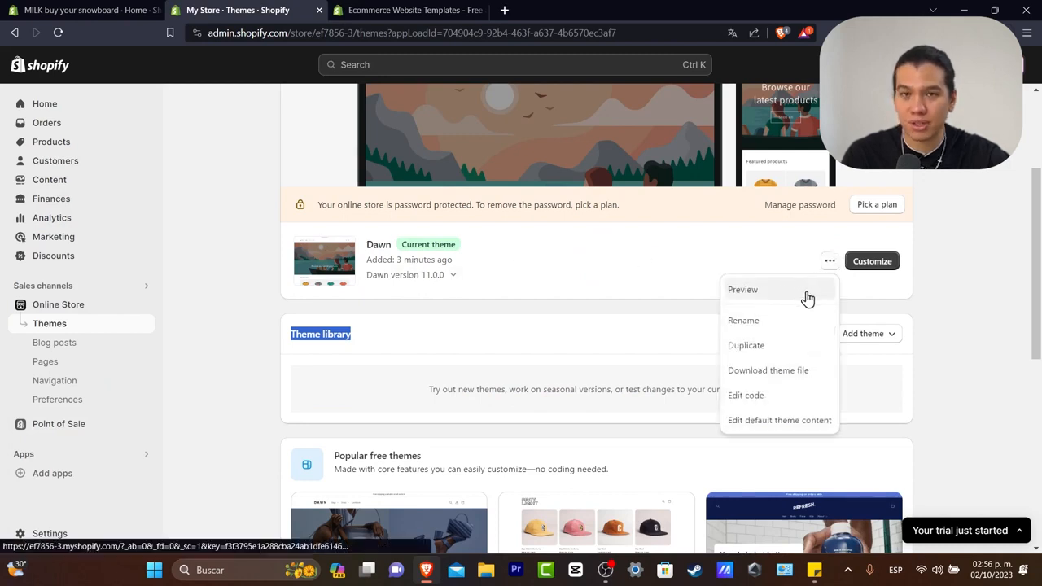
left_click(762, 246)
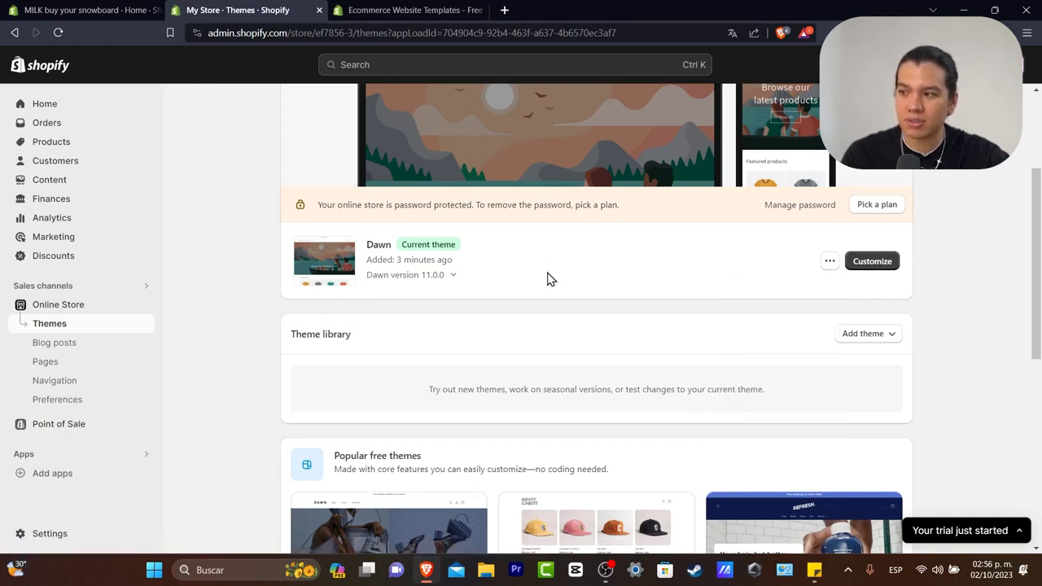
left_click(859, 264)
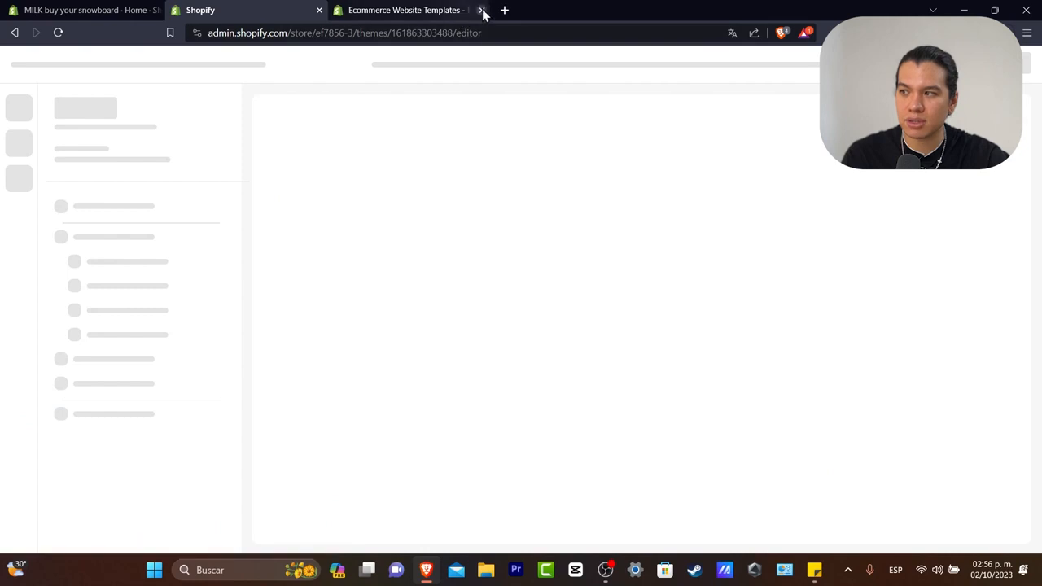
left_click(486, 10)
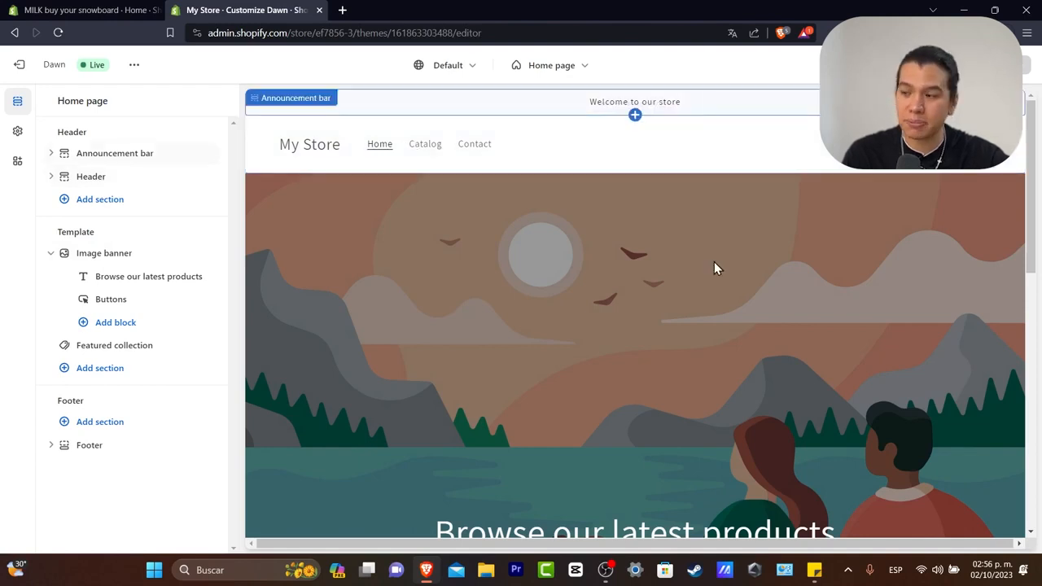
Look through the Dawn theme's home page preview from the header down to the footer.
scroll(667, 322, "down", 3)
scroll(721, 293, "down", 5)
scroll(708, 293, "up", 3)
scroll(705, 324, "down", 3)
scroll(691, 411, "up", 4)
scroll(692, 403, "up", 4)
scroll(699, 386, "down", 8)
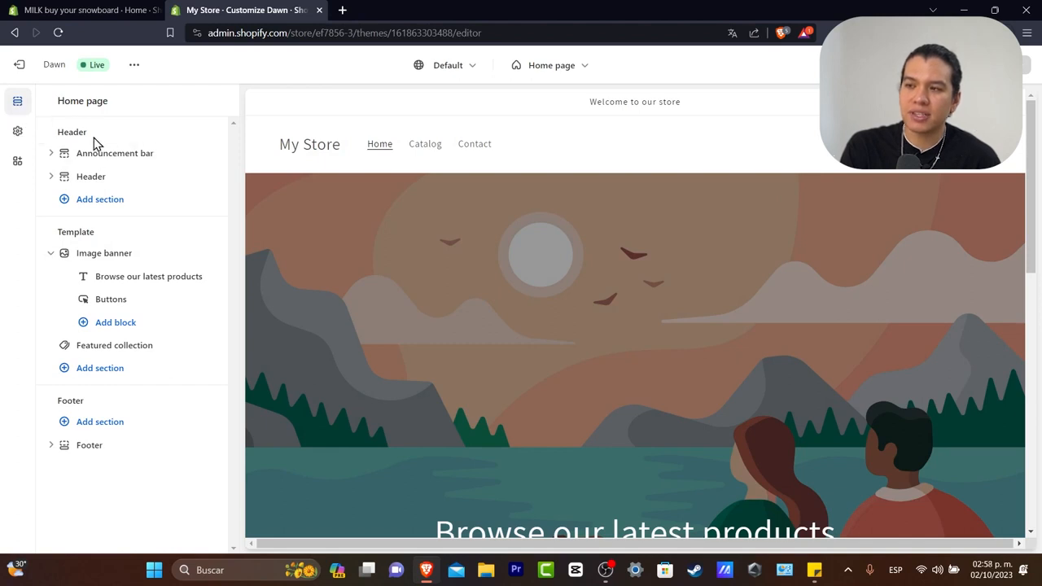
Collapse the Image banner's blocks and examine which part of the home page each header and template section controls.
left_click_drag(81, 133, 74, 133)
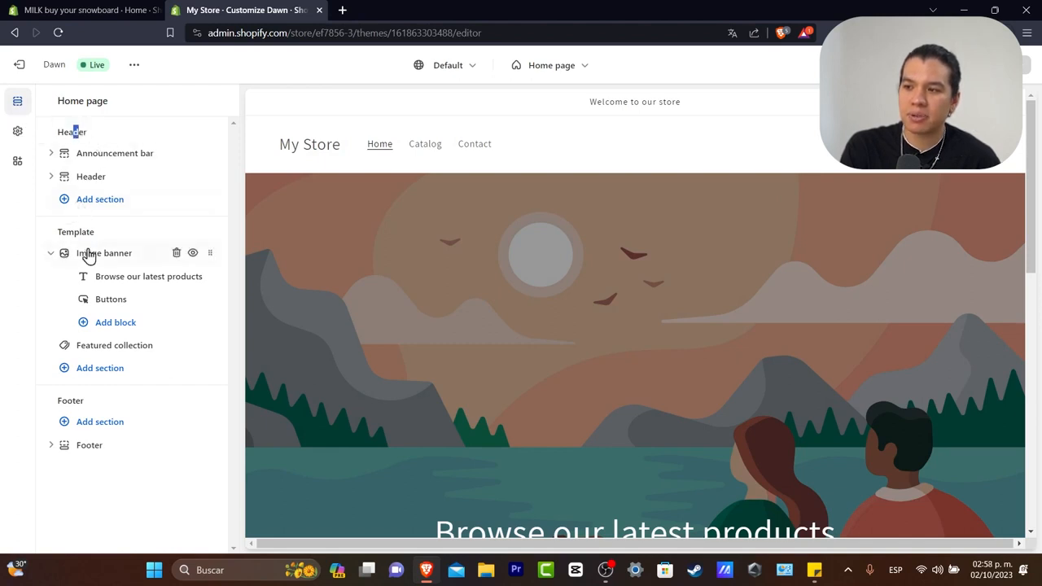
left_click(52, 254)
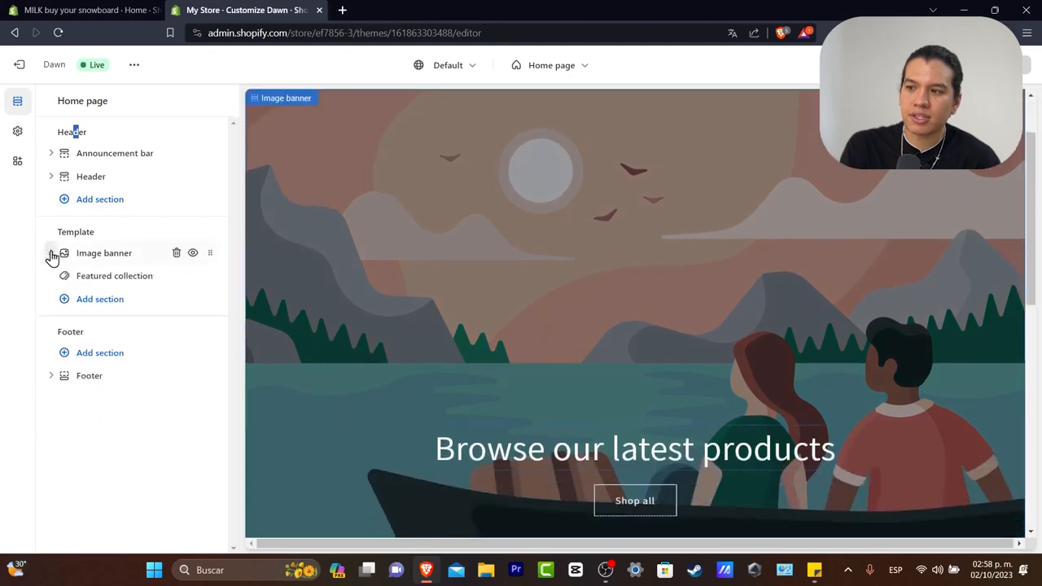
mouse_move(154, 284)
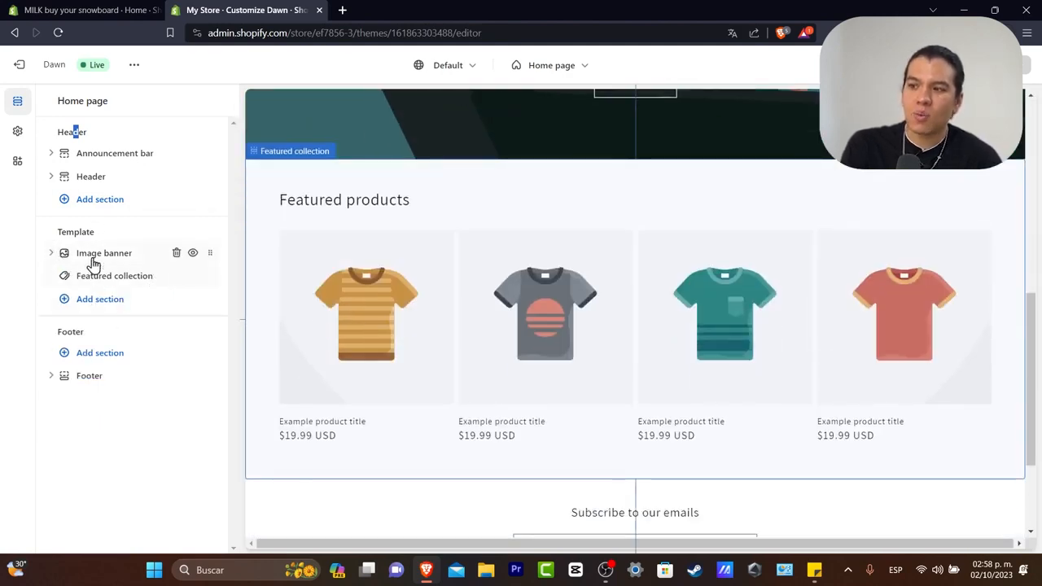
mouse_move(93, 265)
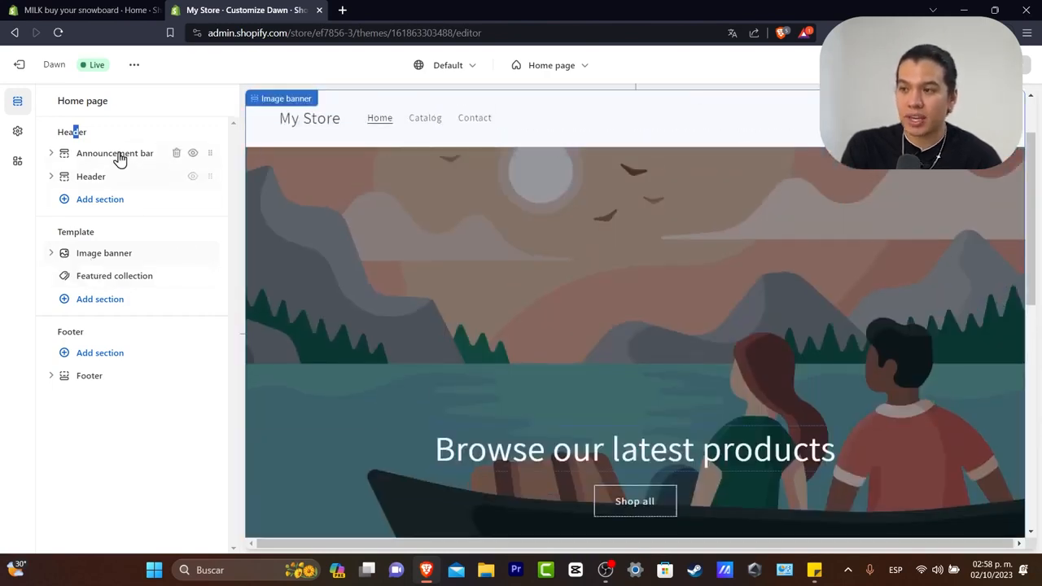
mouse_move(101, 160)
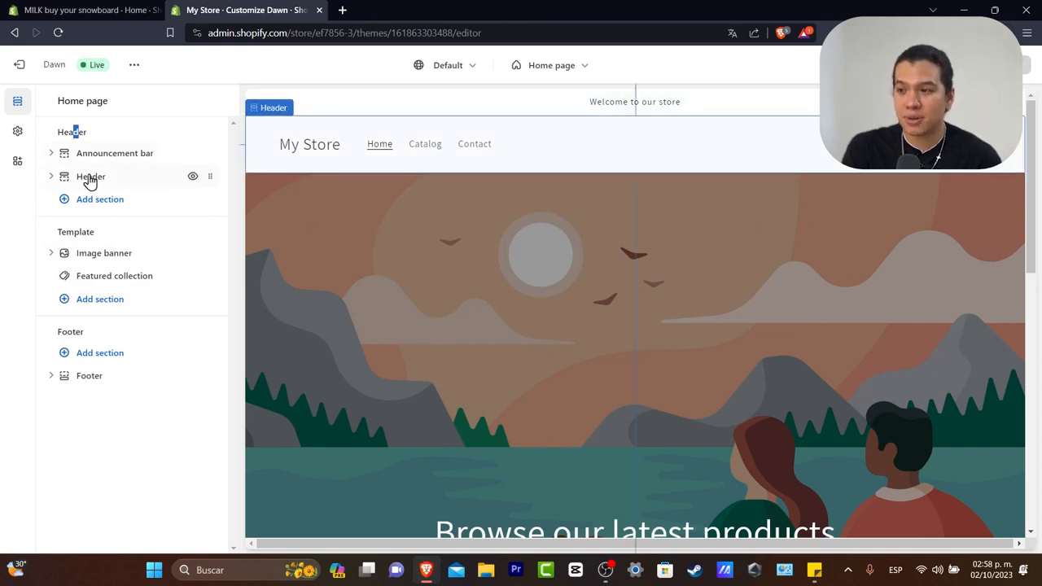
Open the Header section's settings and set the desktop logo position to Top center.
left_click(52, 176)
left_click(107, 180)
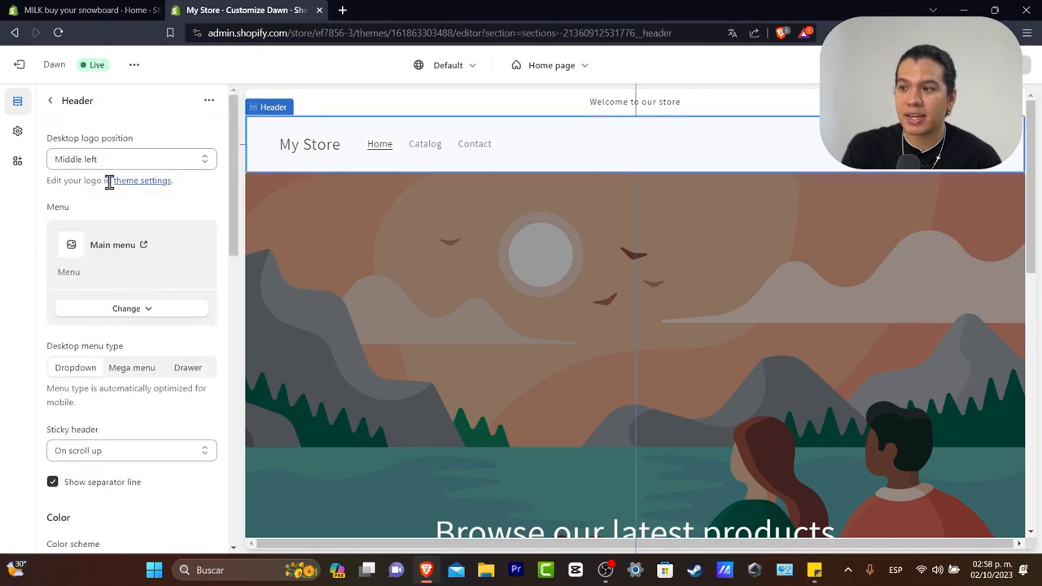
left_click_drag(79, 143, 134, 141)
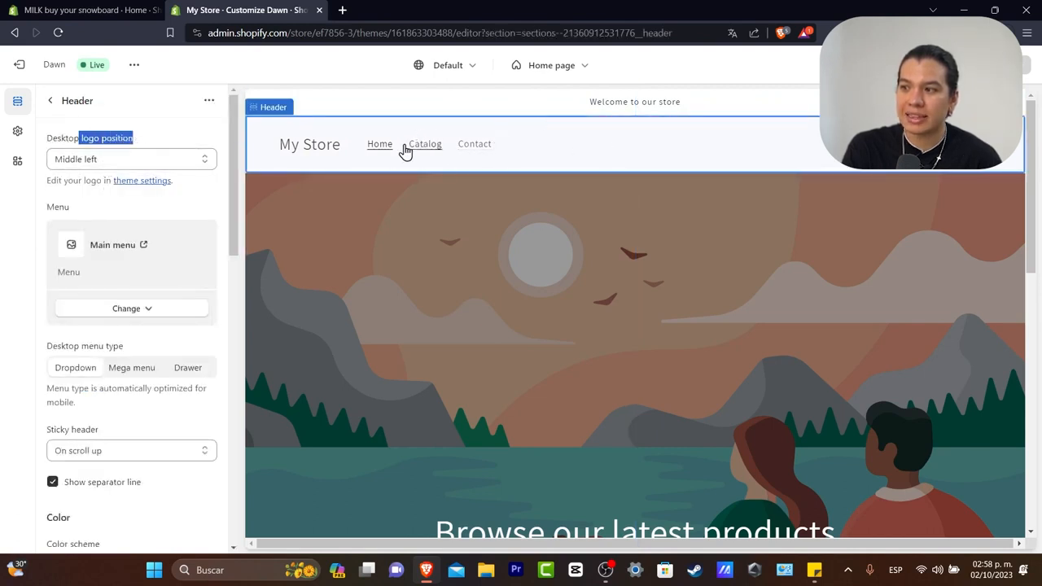
left_click(194, 166)
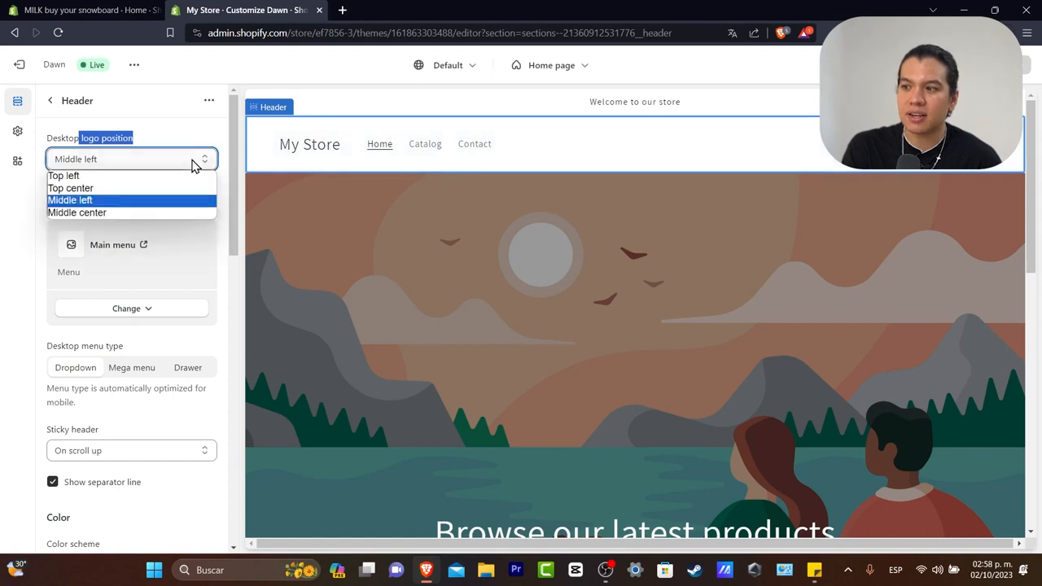
left_click(160, 189)
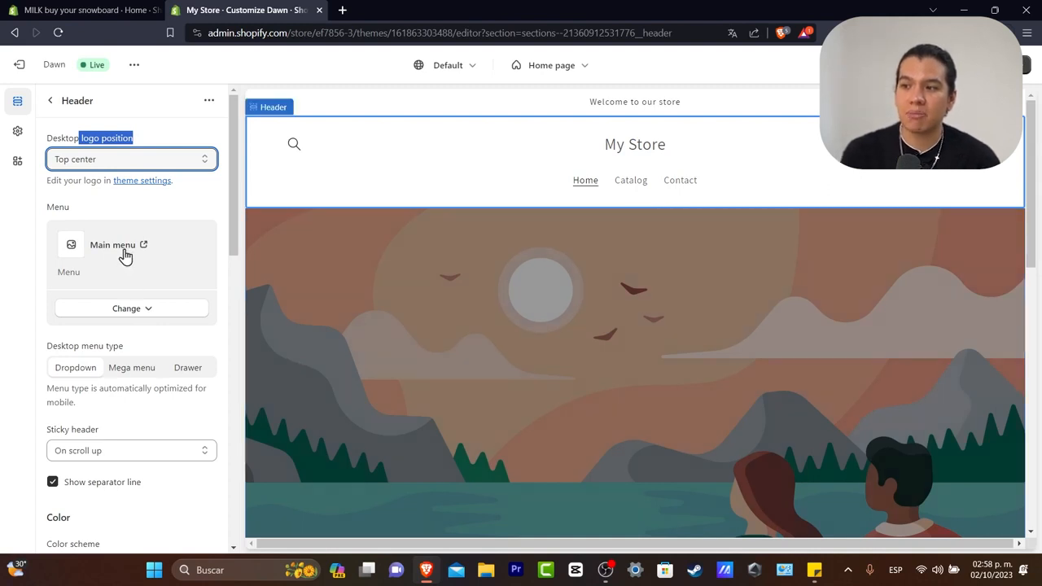
Open the header's Main menu for editing and select the name of its Catalog item.
left_click(143, 314)
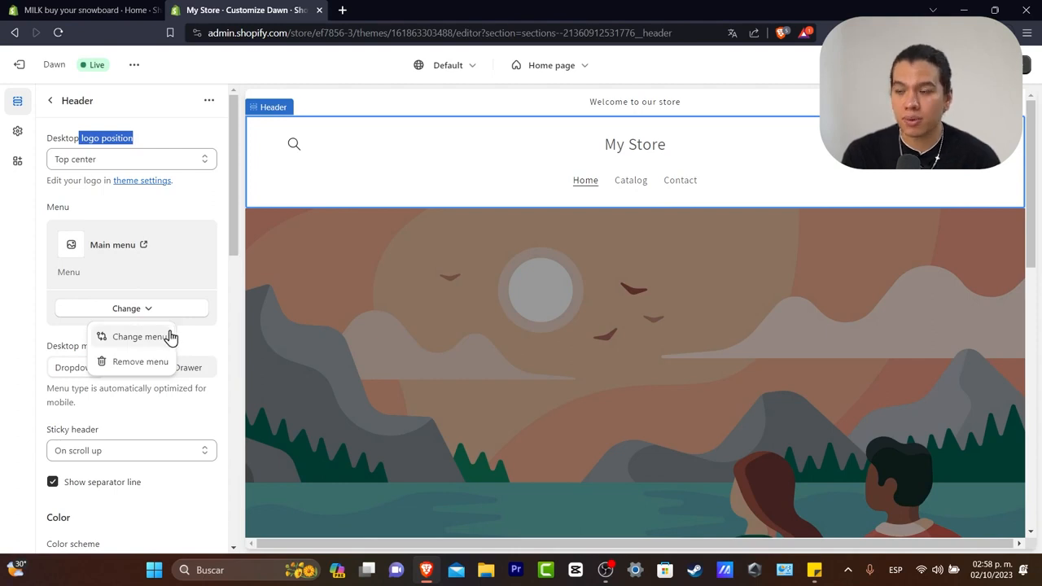
left_click(116, 248)
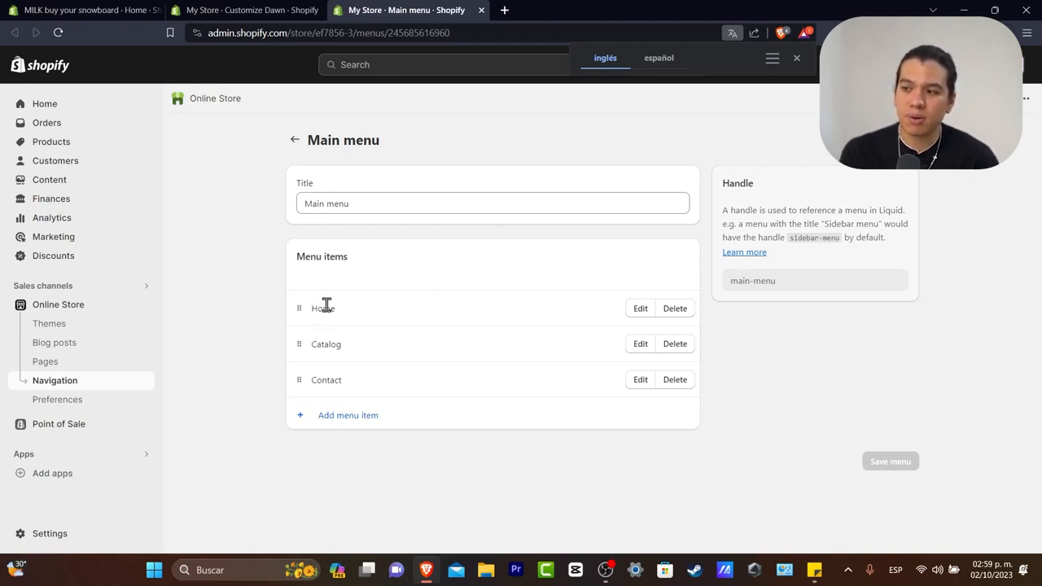
left_click(639, 345)
double_click(844, 160)
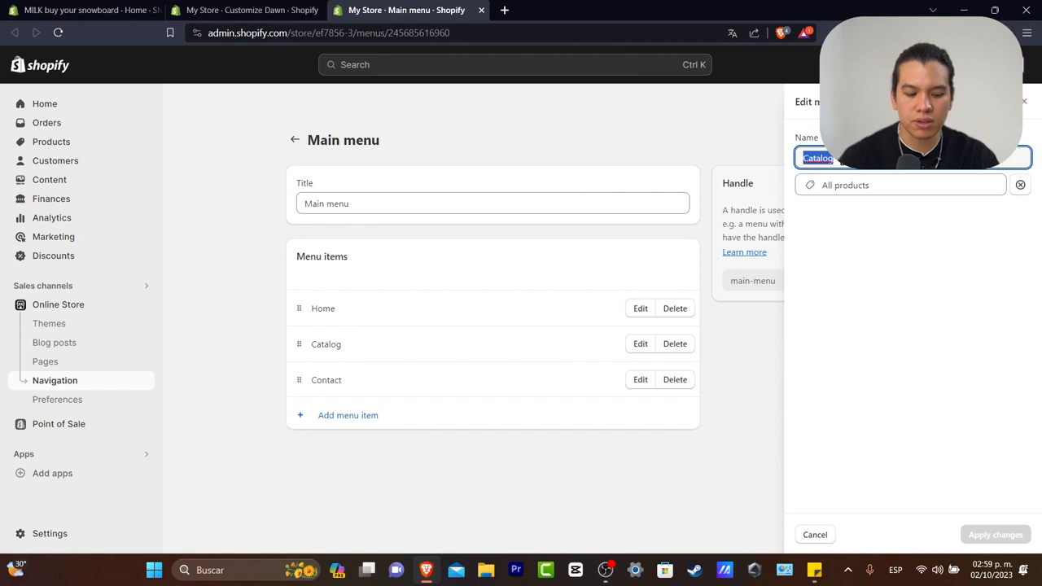
type("S")
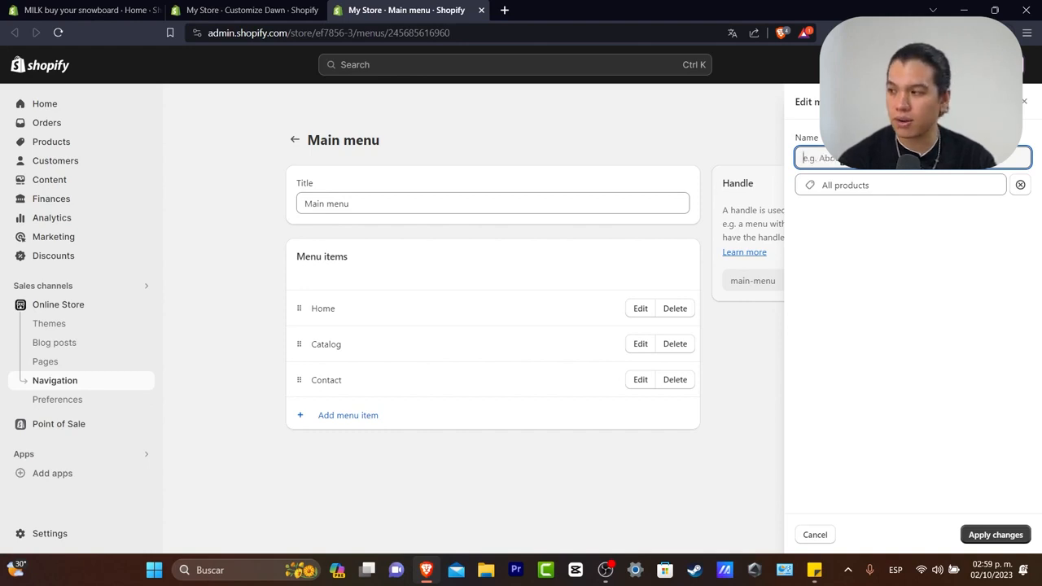
type("s")
key("ctrl+a")
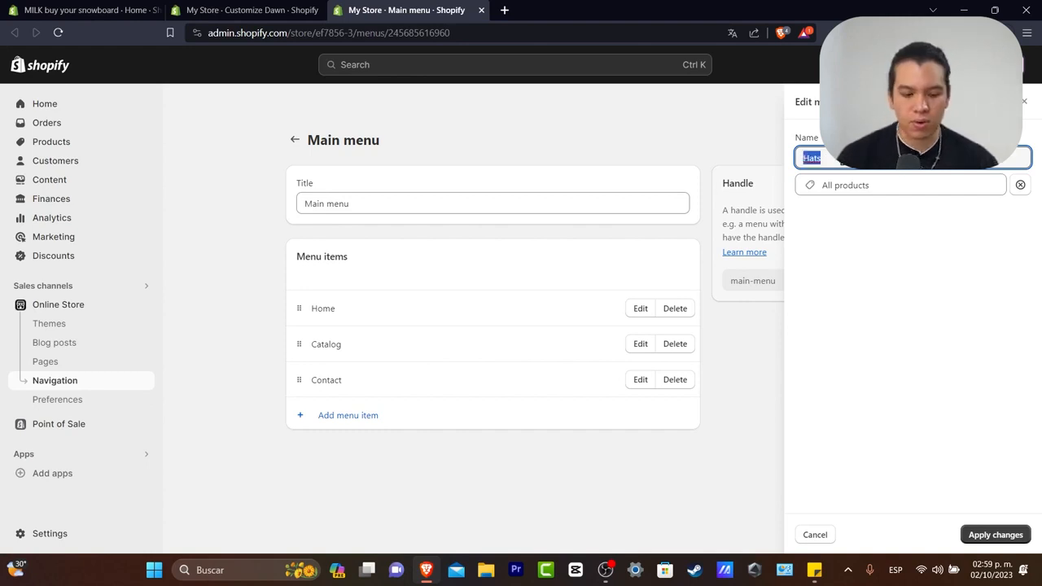
type("Pordu")
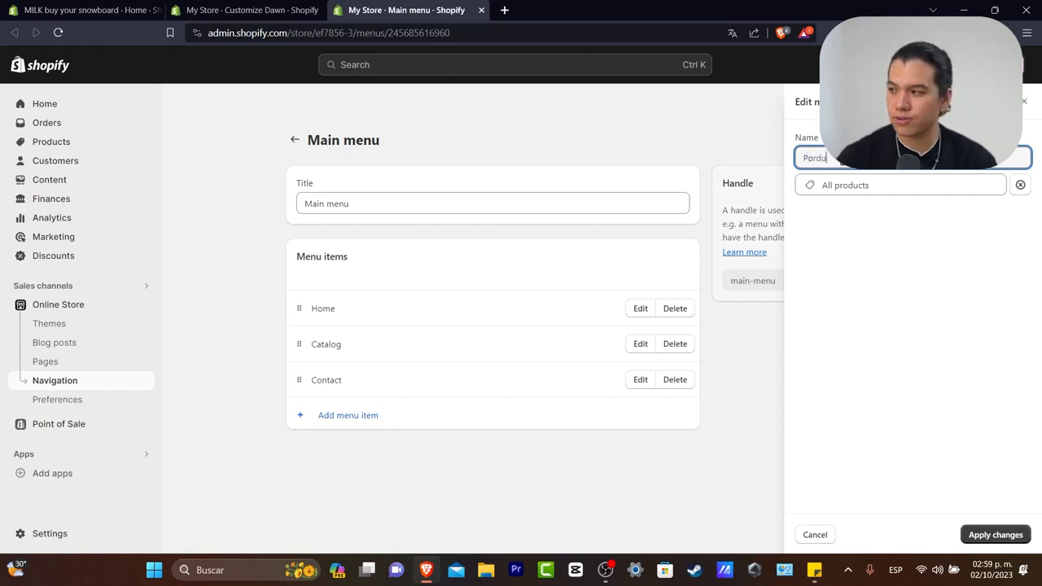
type("ro")
key("BackSpace")
key("BackSpace")
key("BackSpace")
Rename the Catalog menu item as Shop, apply the change, and save the Main menu.
type("Shop")
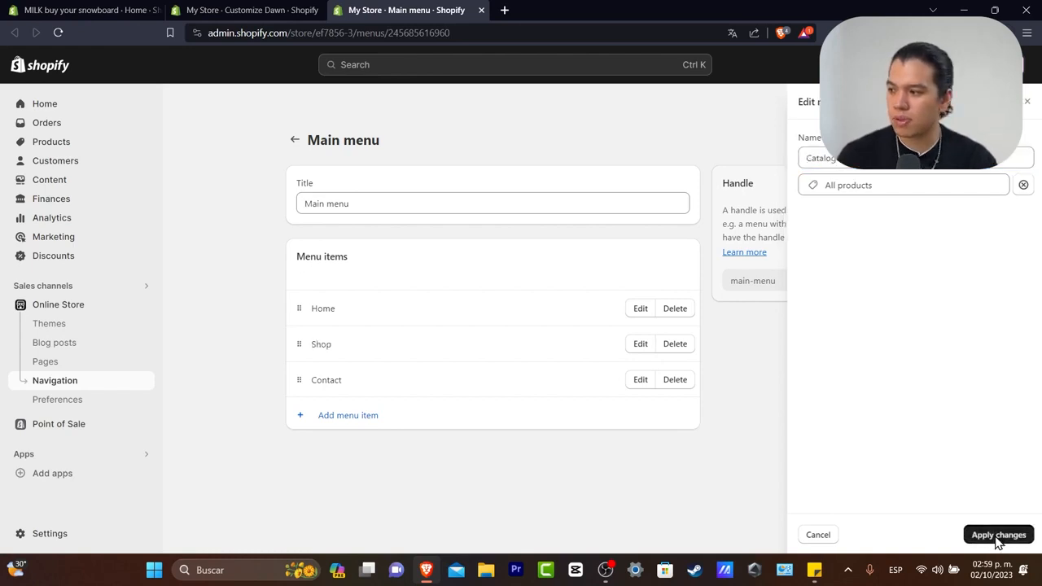
left_click(995, 535)
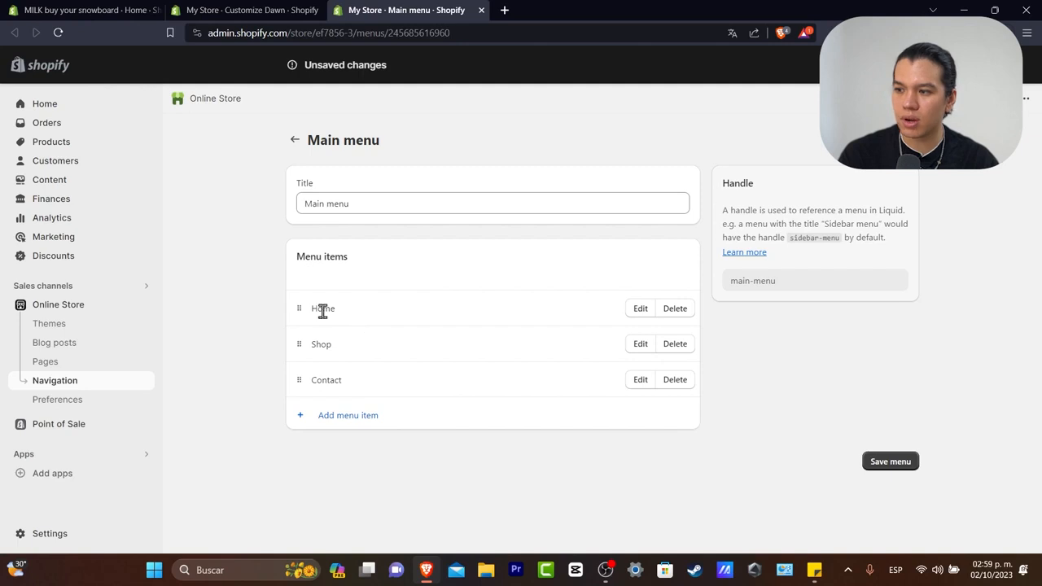
left_click(890, 462)
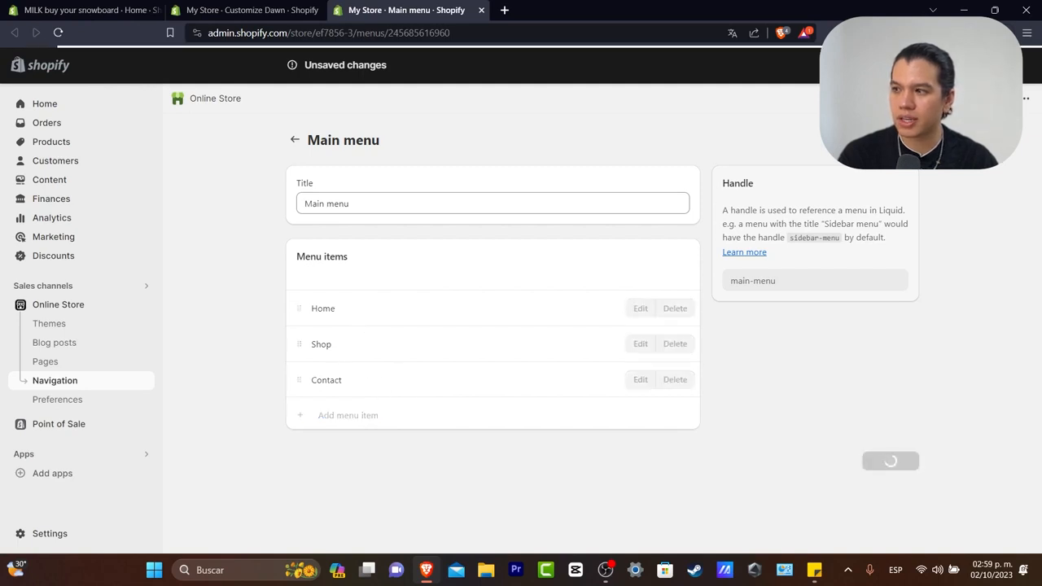
Return to the theme editor, review the remaining header settings, and open the Featured collection section's settings.
left_click(254, 8)
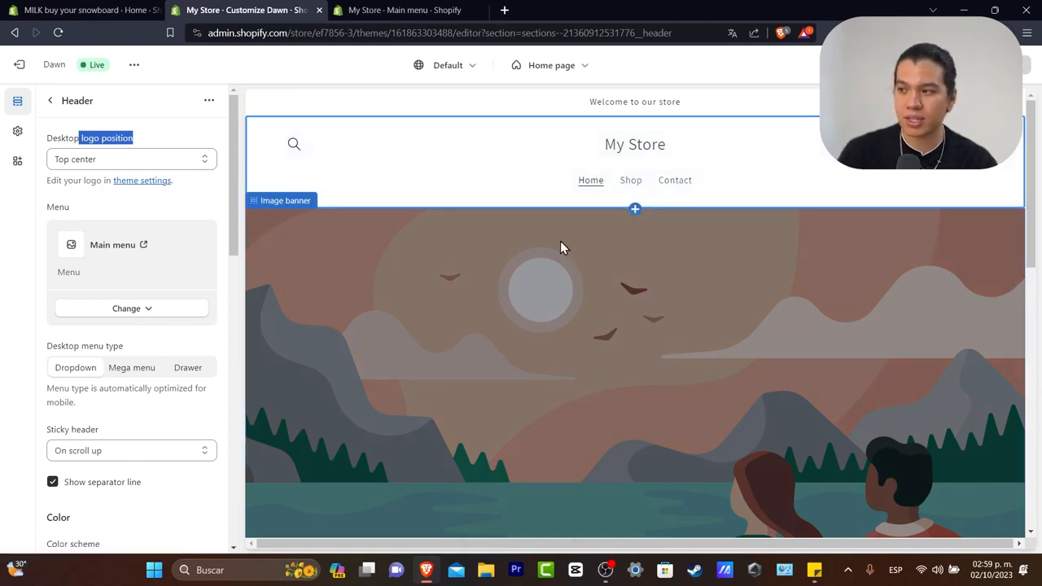
scroll(161, 211, "down", 10)
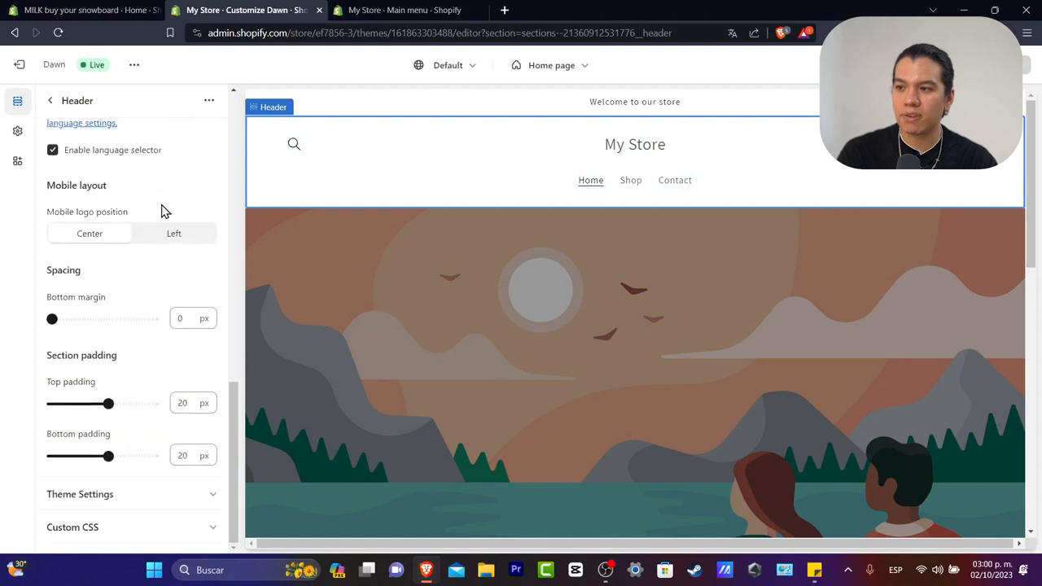
left_click(50, 101)
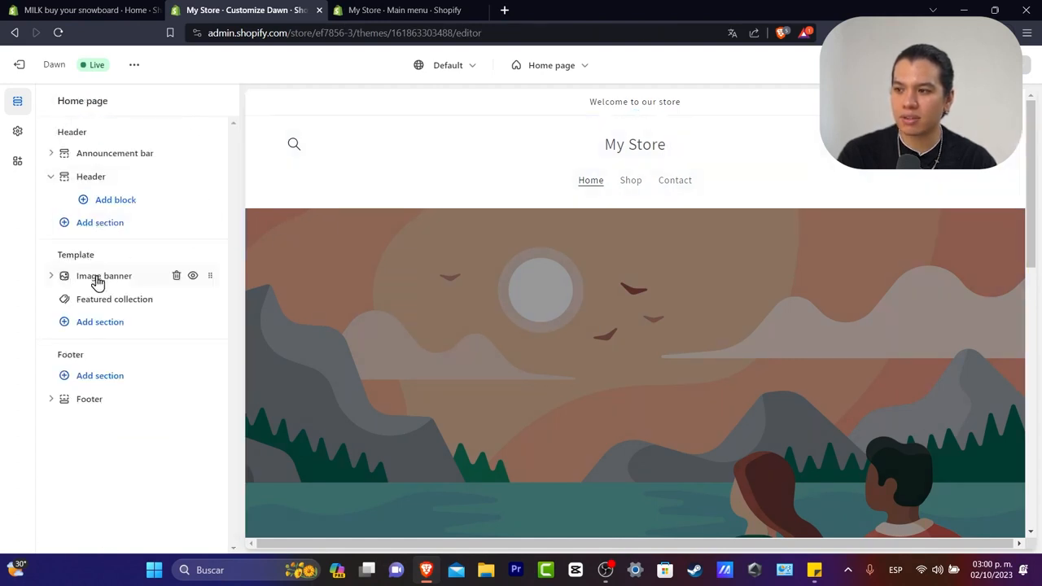
left_click(126, 301)
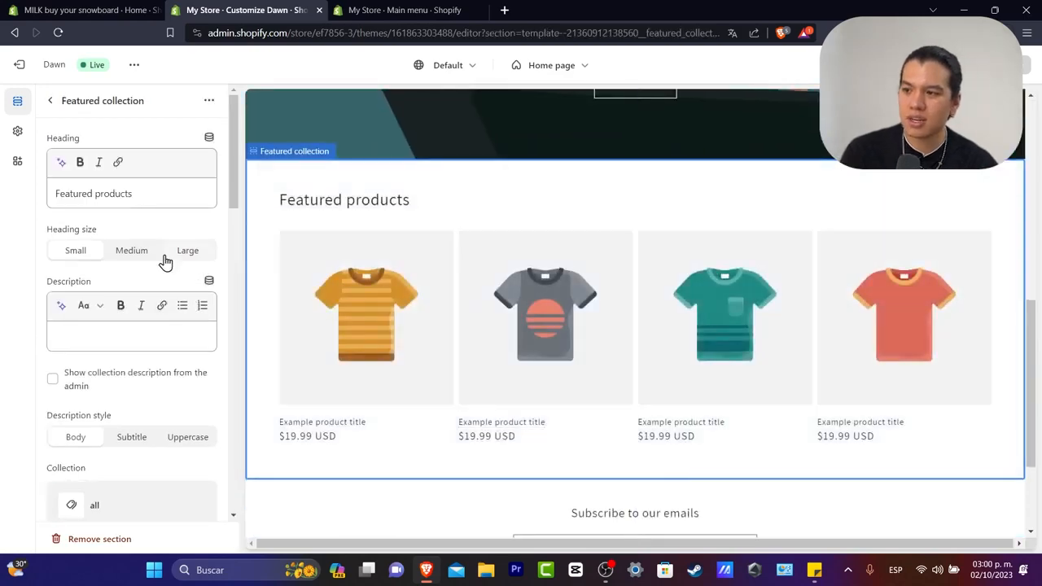
Remove the Featured collection section from the home page and check the remaining page layout.
scroll(144, 285, "down", 10)
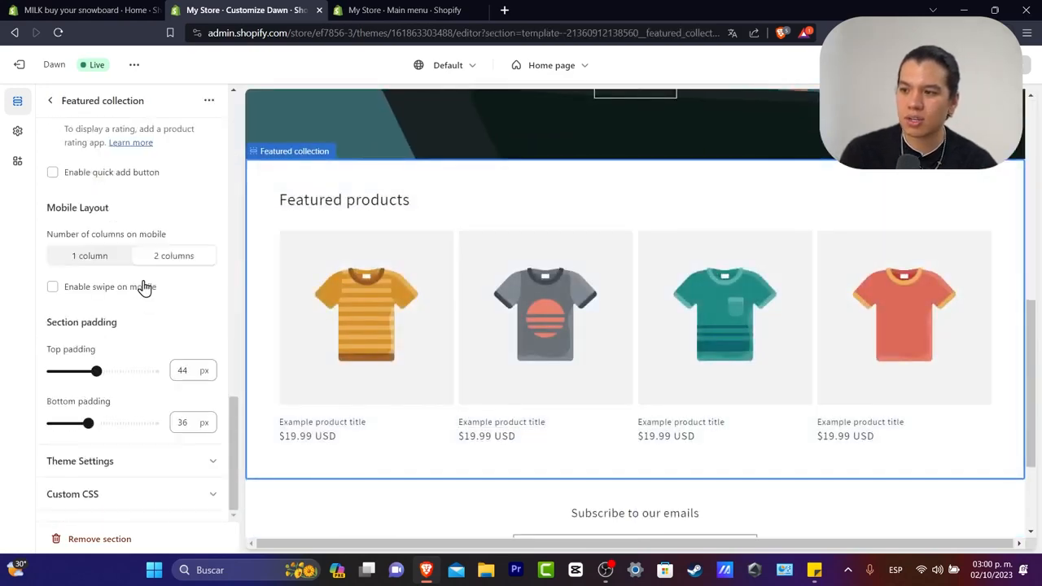
left_click(99, 538)
scroll(757, 336, "down", 10)
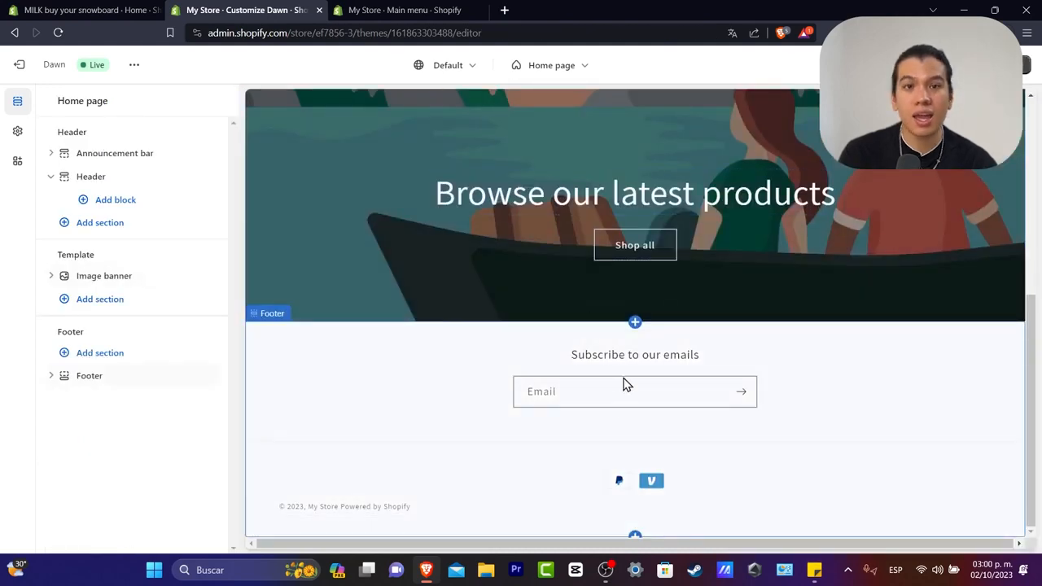
scroll(521, 245, "up", 5)
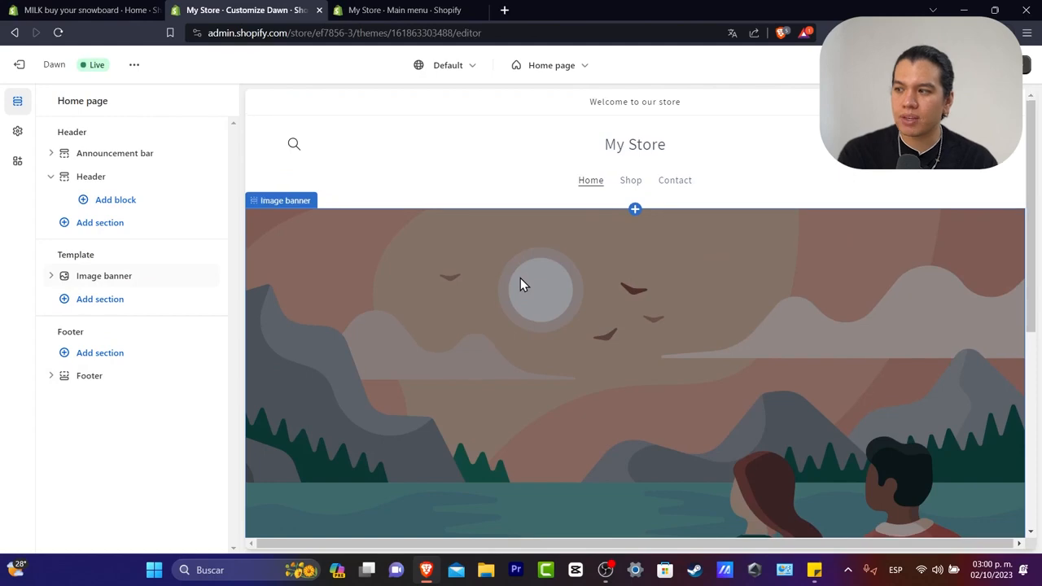
Open the Image banner section's settings and review its image, height and content position options.
scroll(520, 277, "down", 2)
left_click(139, 275)
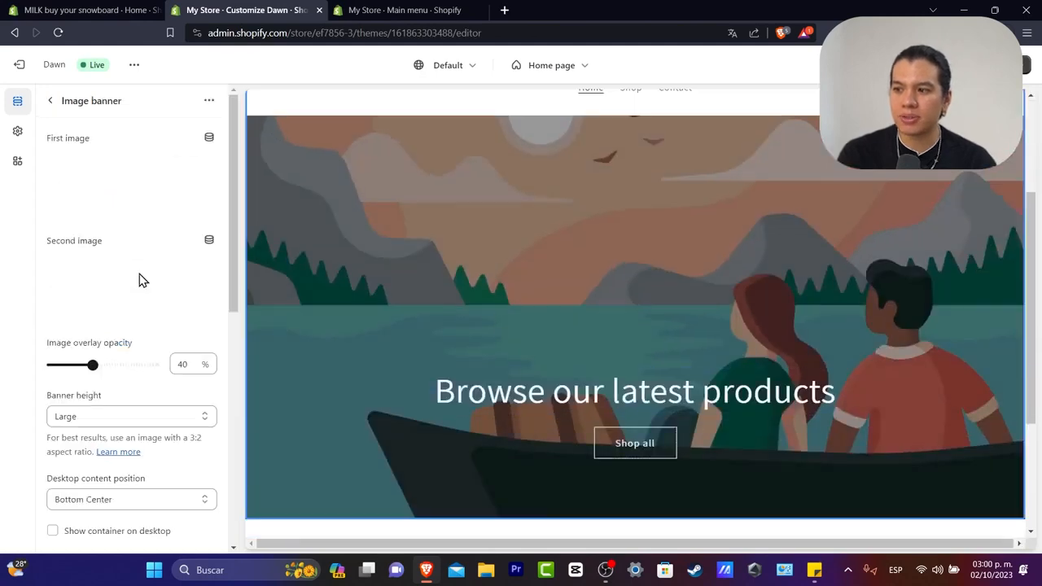
scroll(545, 282, "down", 3)
scroll(544, 282, "up", 3)
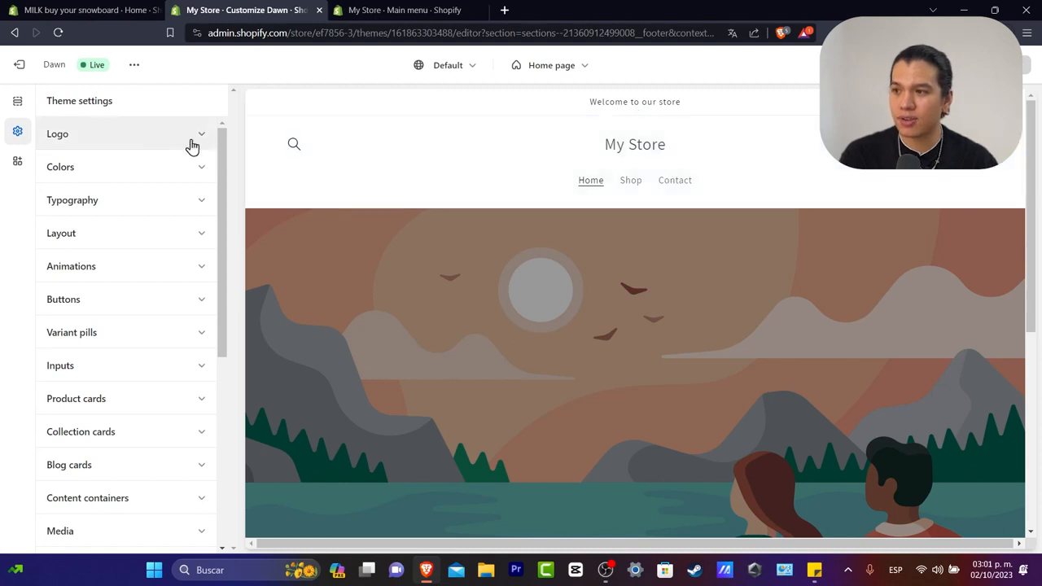
Open the theme's Logo settings, search the free images for "hats logo", and close the image browser without choosing one.
left_click(128, 140)
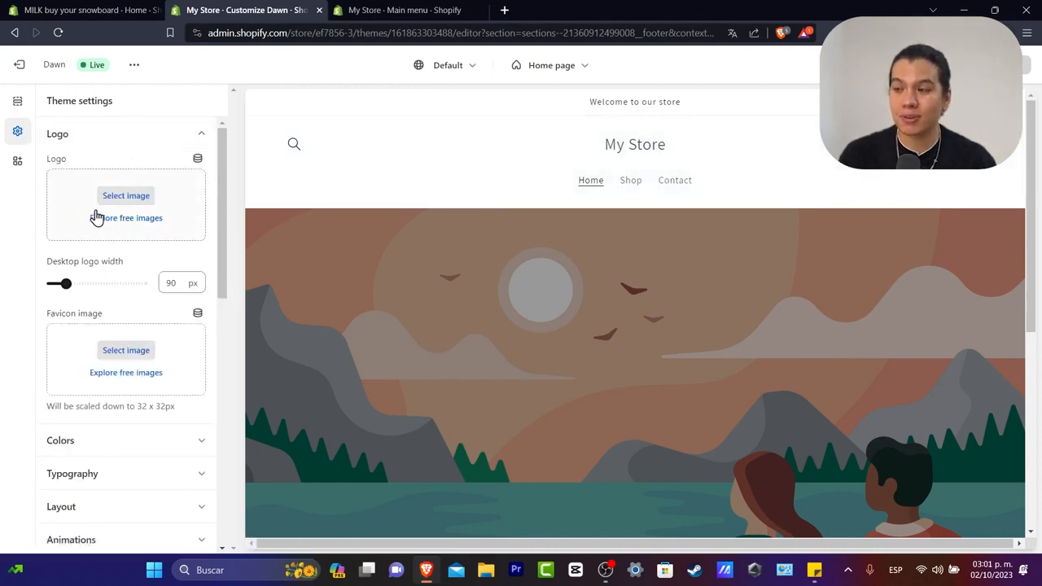
left_click(134, 220)
left_click(156, 128)
type("ha")
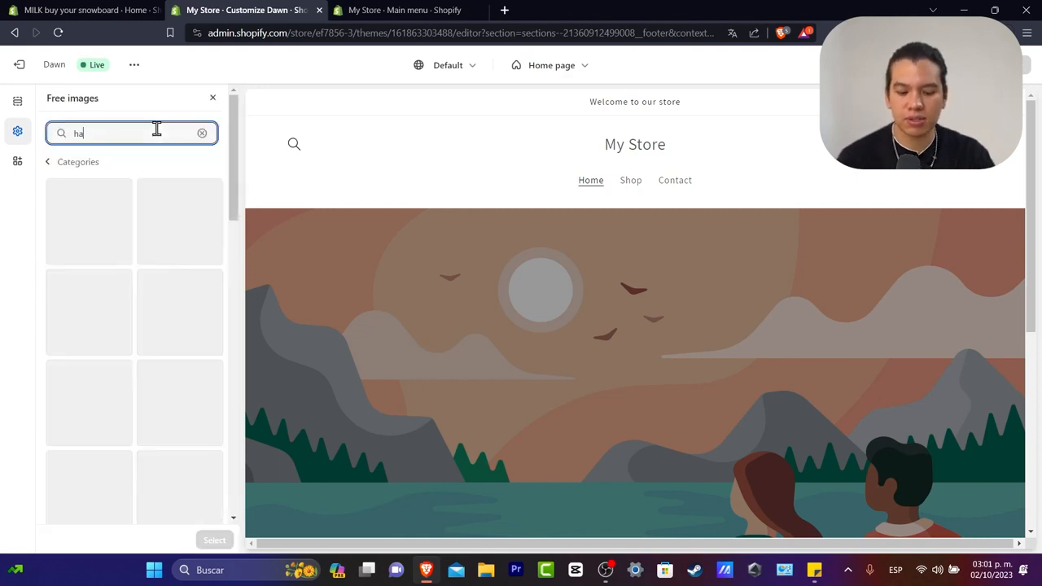
type("ts logo")
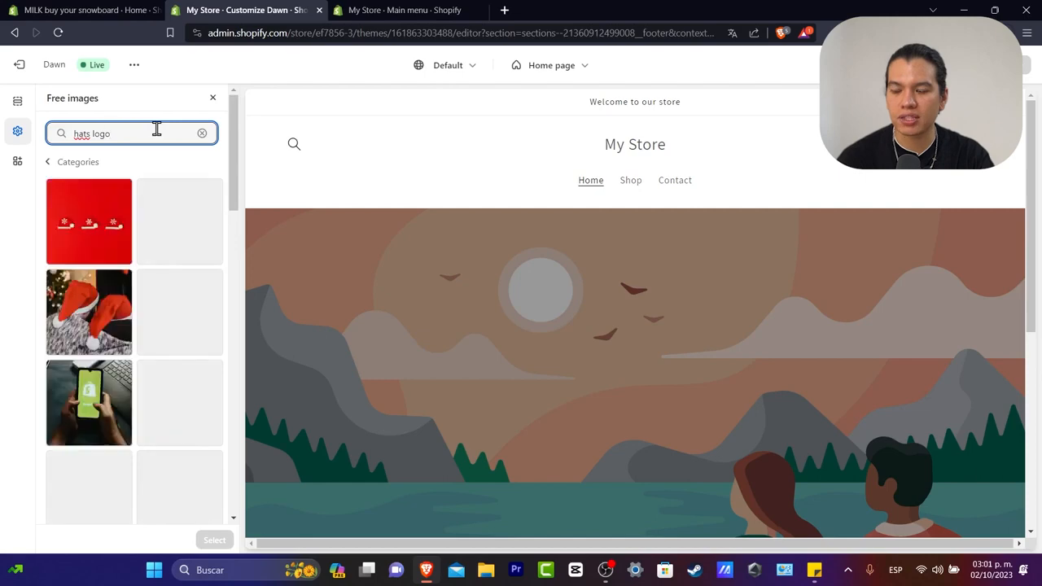
scroll(165, 318, "down", 15)
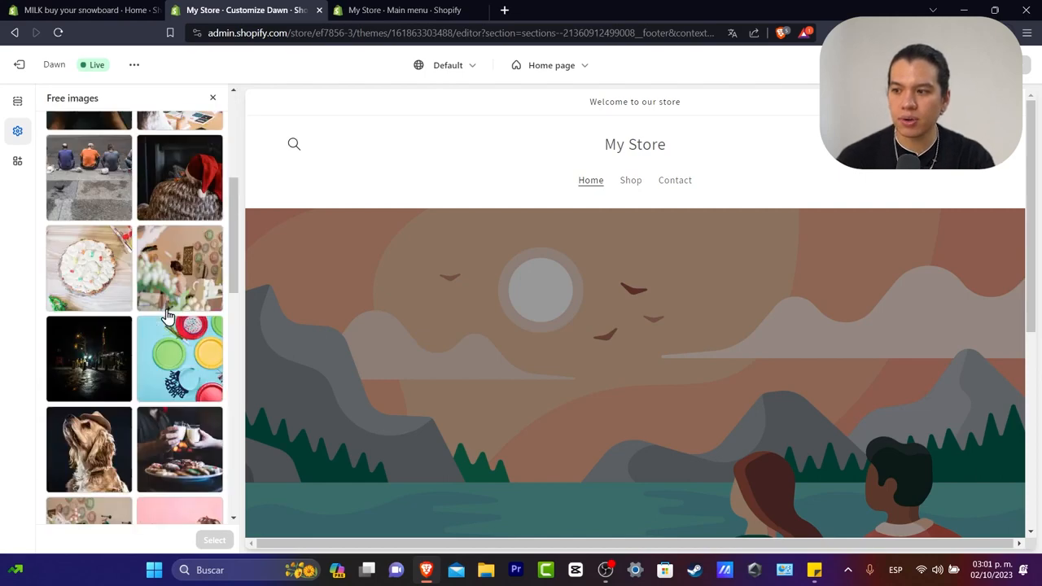
scroll(166, 317, "up", 15)
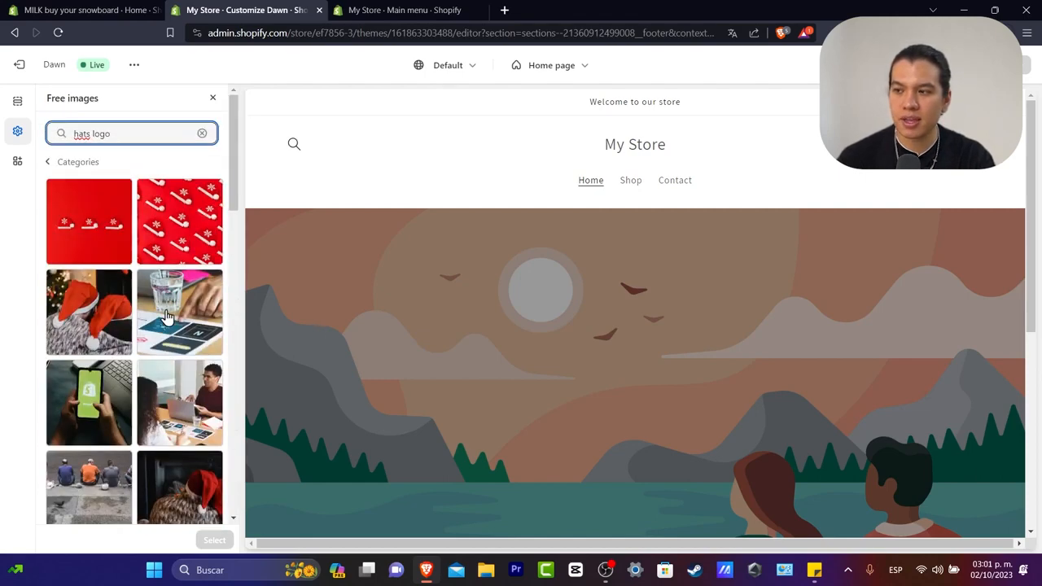
left_click(47, 167)
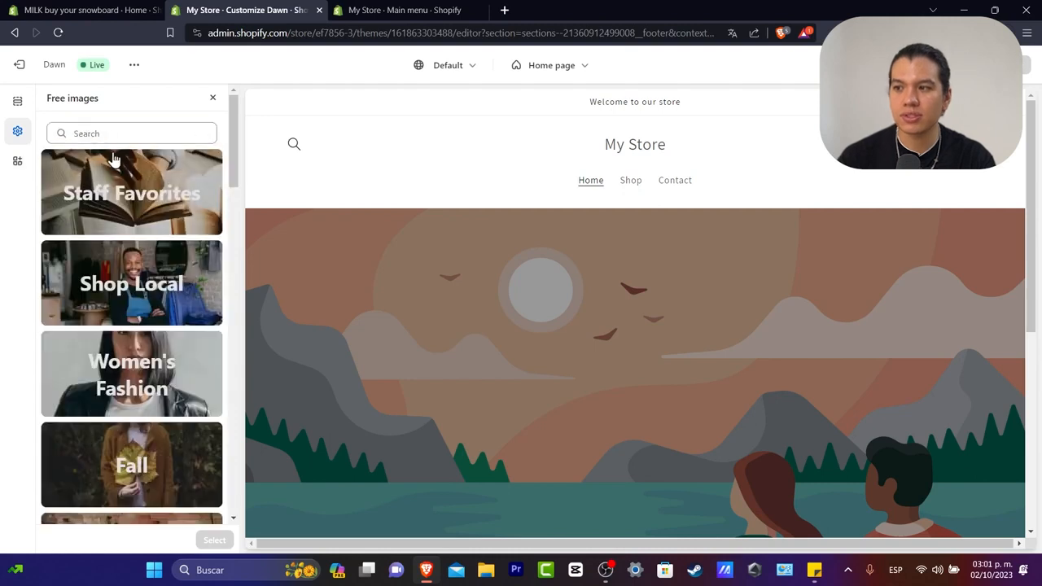
left_click(170, 137)
left_click(211, 99)
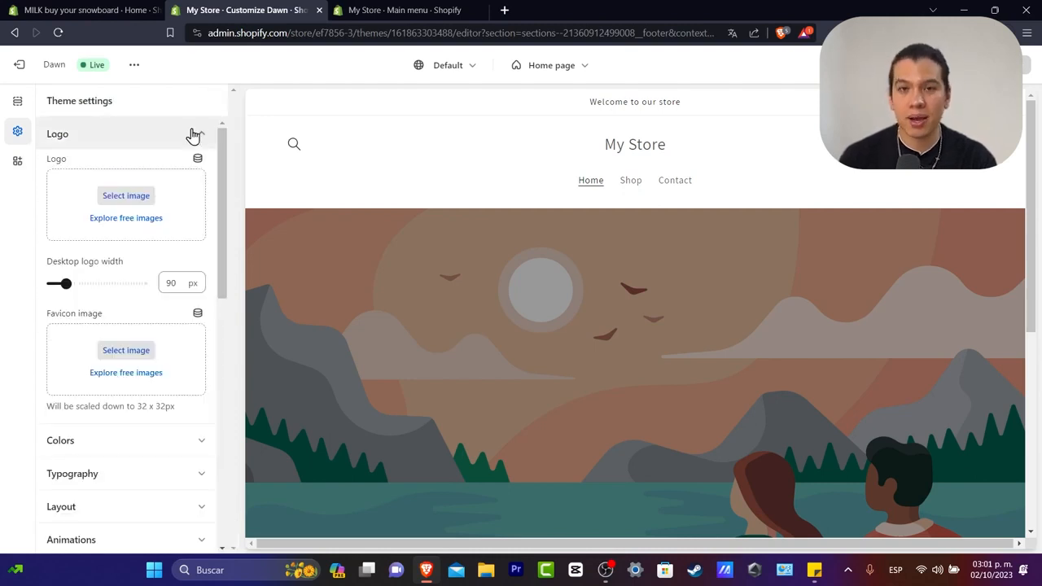
Upload the Fanns PNG from the Descargas folder and apply it as the store logo.
left_click(135, 199)
left_click(532, 393)
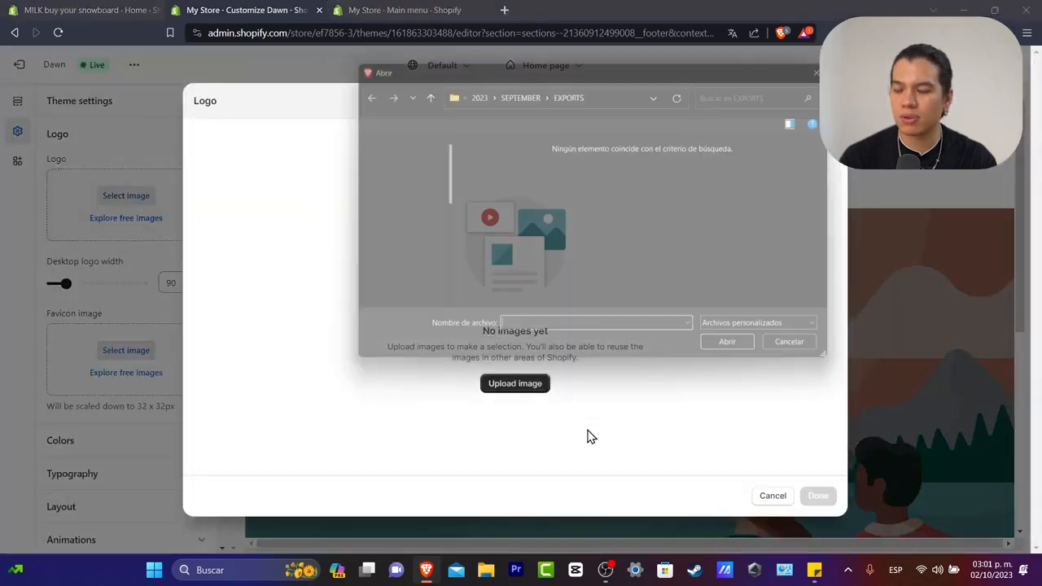
scroll(383, 252, "up", 5)
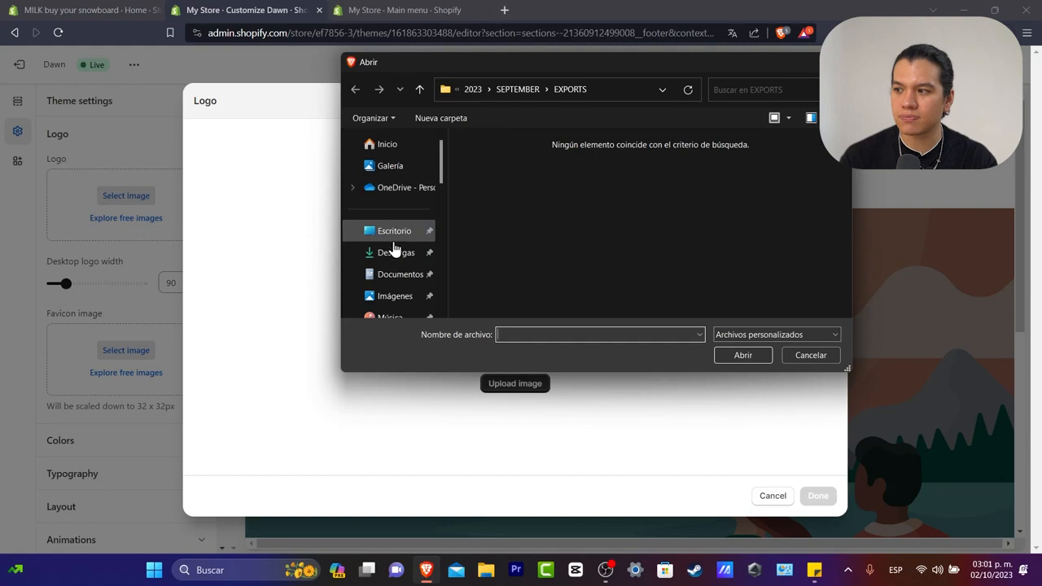
left_click(395, 252)
left_click(545, 167)
left_click(747, 359)
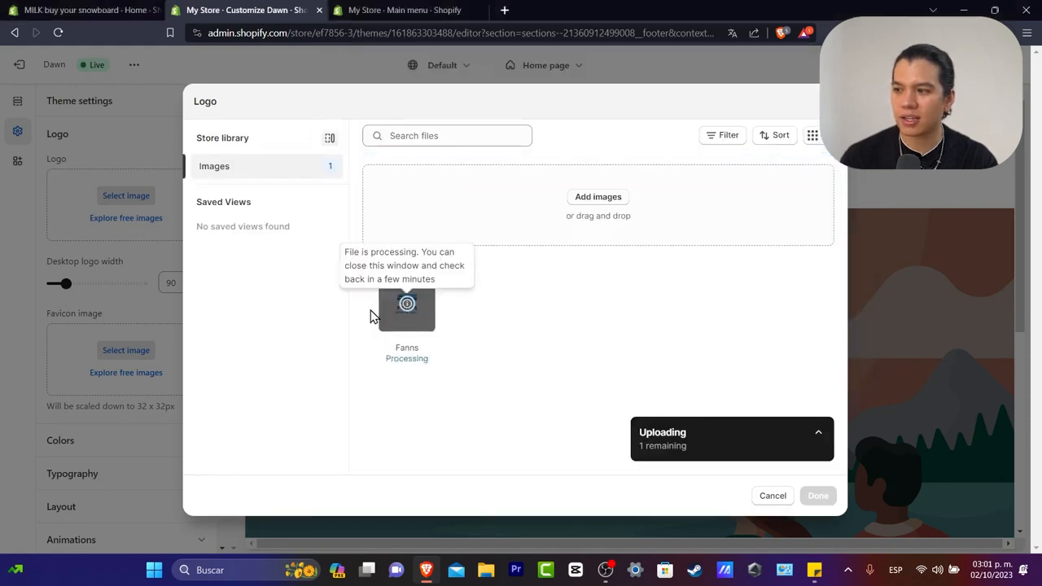
mouse_move(409, 309)
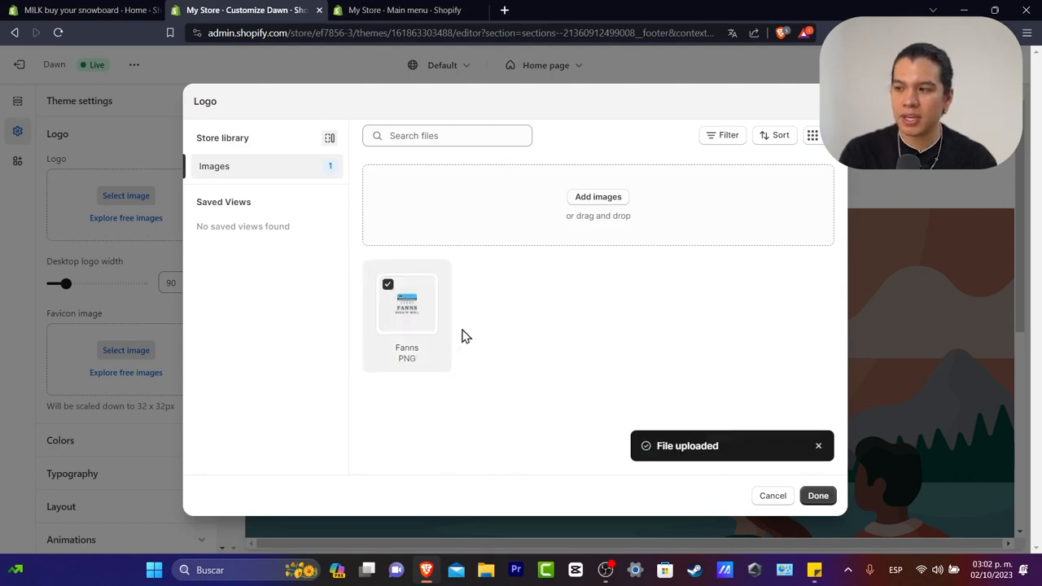
left_click(819, 495)
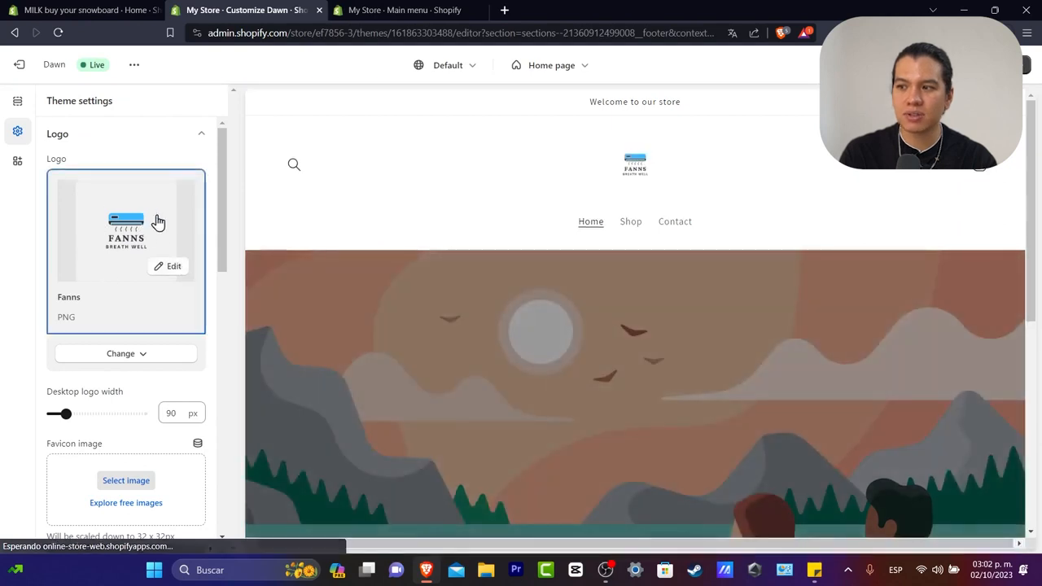
Edit the Fanns logo image to add a focal point at the lower end of the lettering, and save it.
left_click(164, 269)
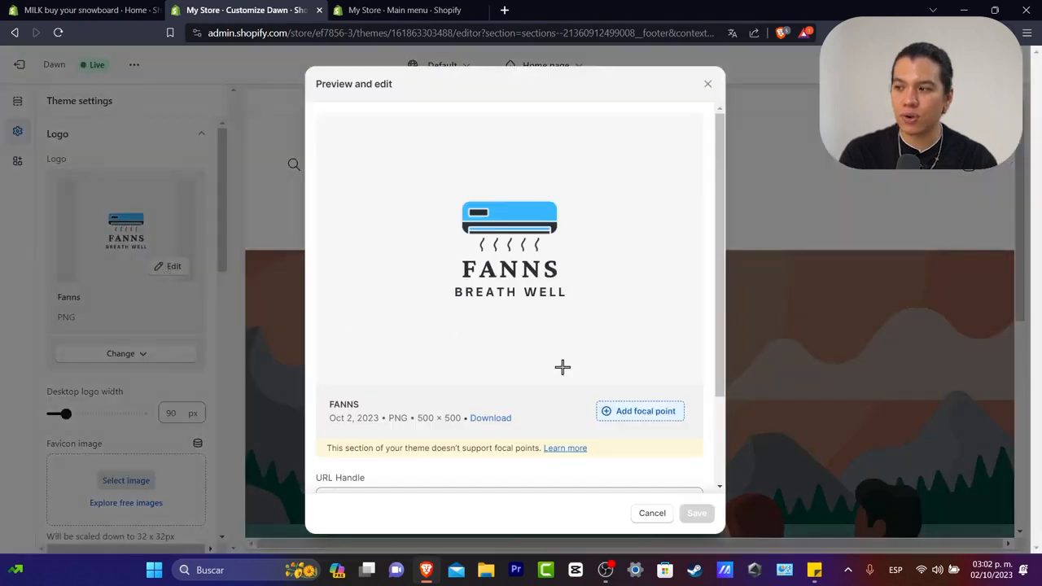
left_click(565, 299)
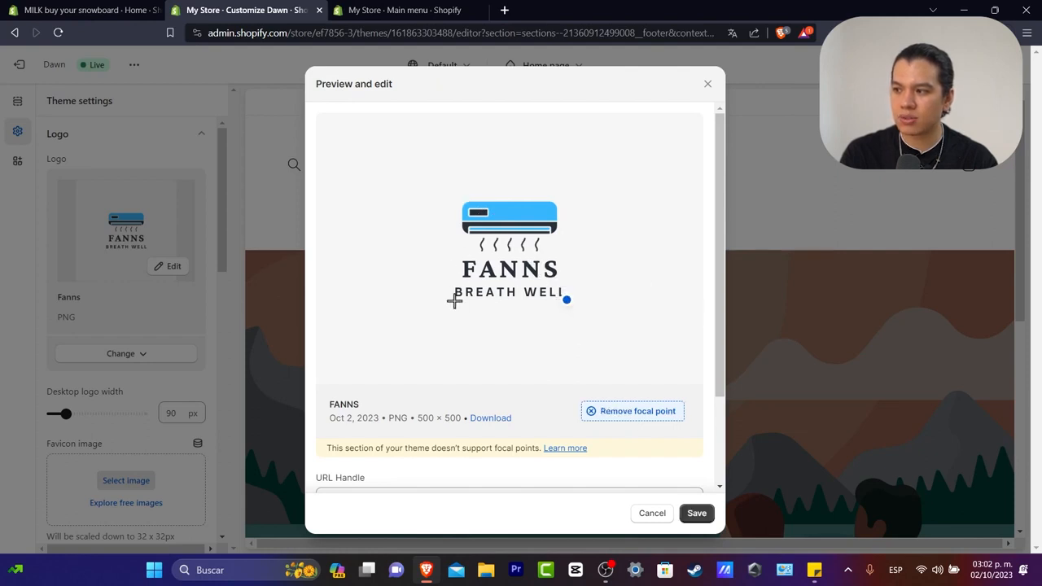
scroll(505, 342, "down", 2)
left_click(692, 514)
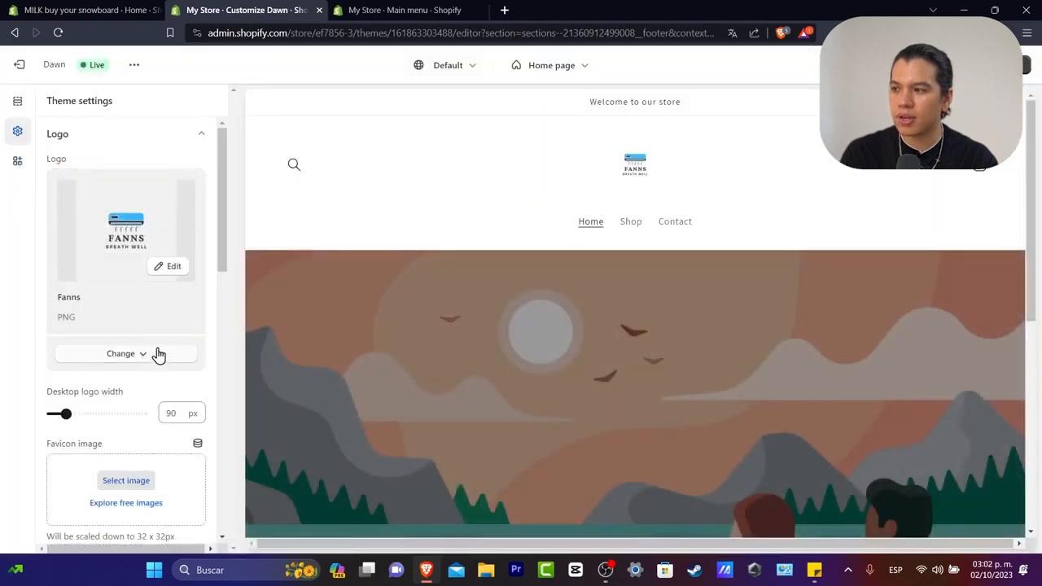
Set the desktop logo width to 180 px and check the remaining Logo settings.
left_click_drag(67, 413, 127, 413)
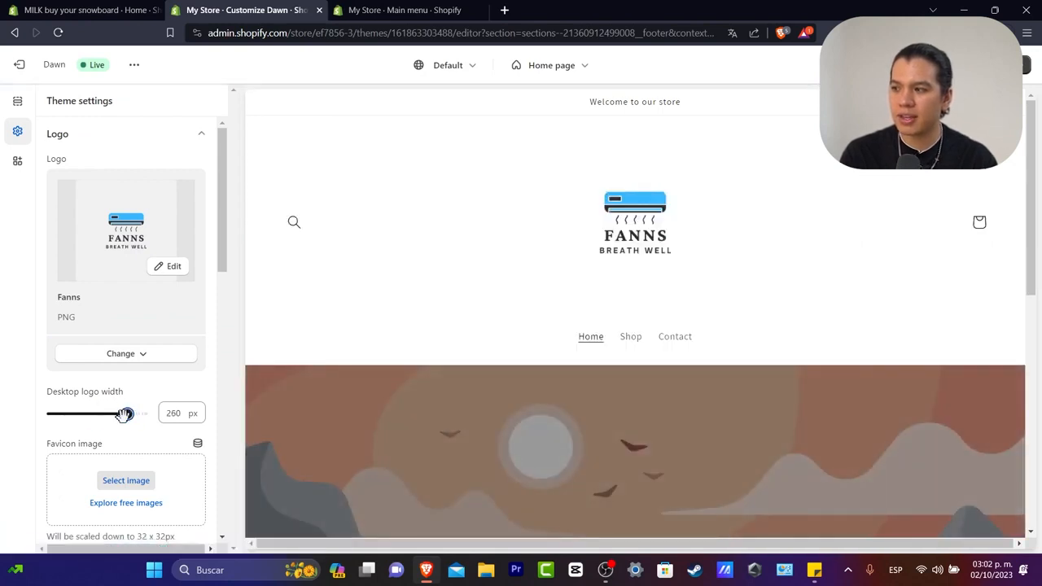
left_click_drag(125, 415, 98, 413)
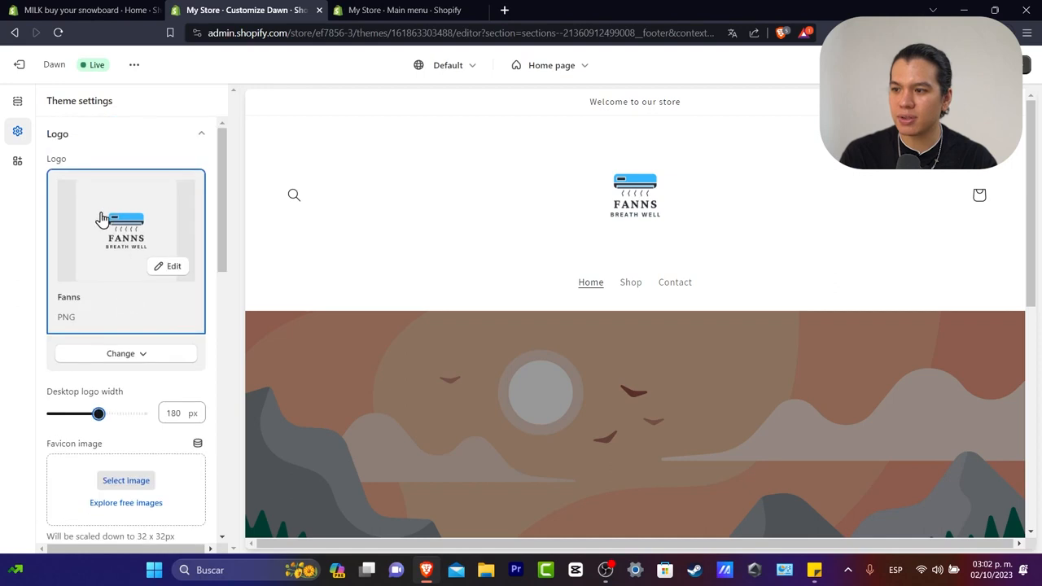
scroll(150, 301, "down", 2)
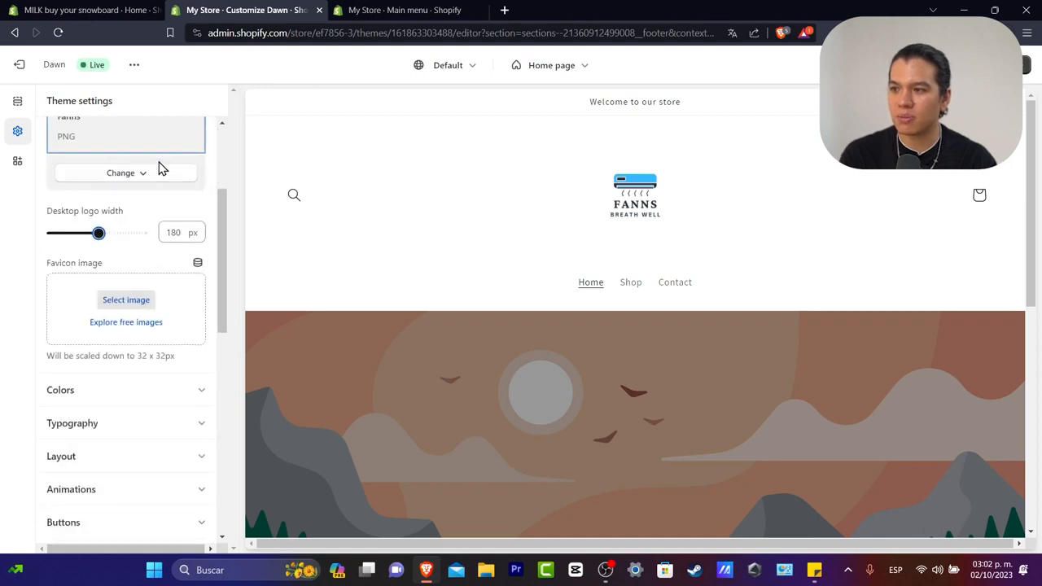
scroll(158, 196, "up", 3)
left_click(179, 132)
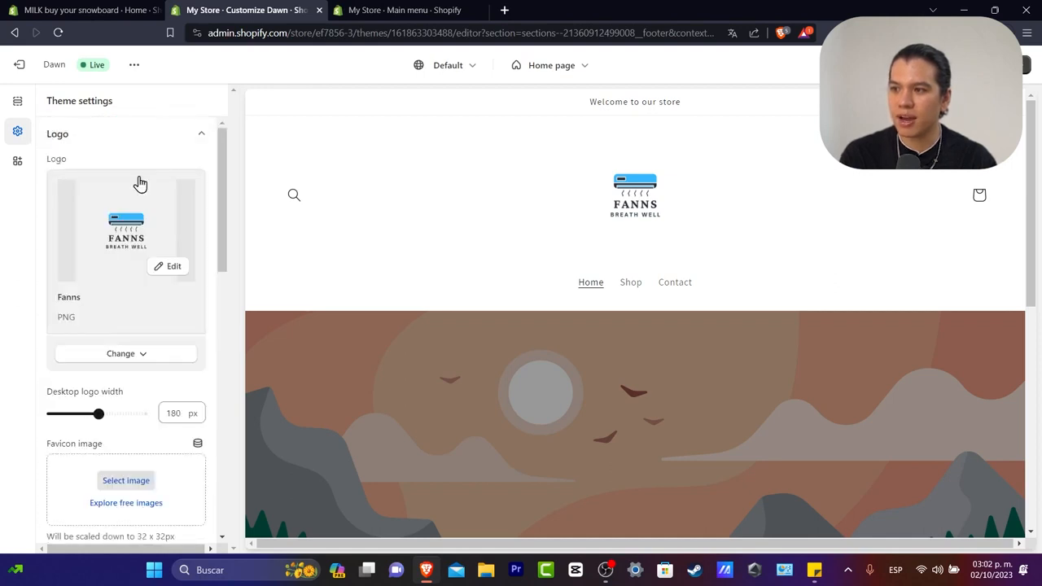
scroll(143, 383, "down", 2)
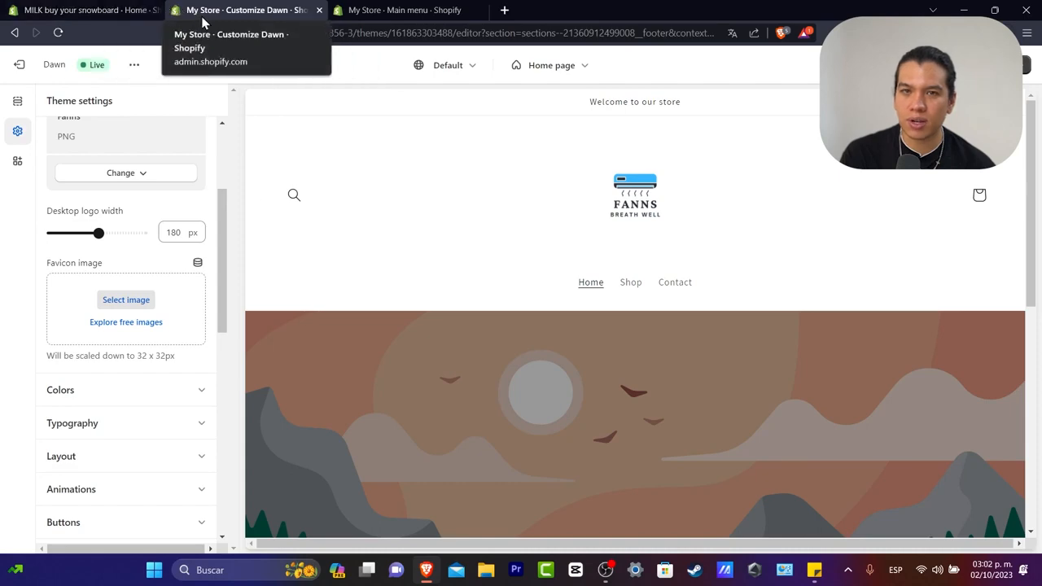
left_click(505, 11)
type("facebook.com")
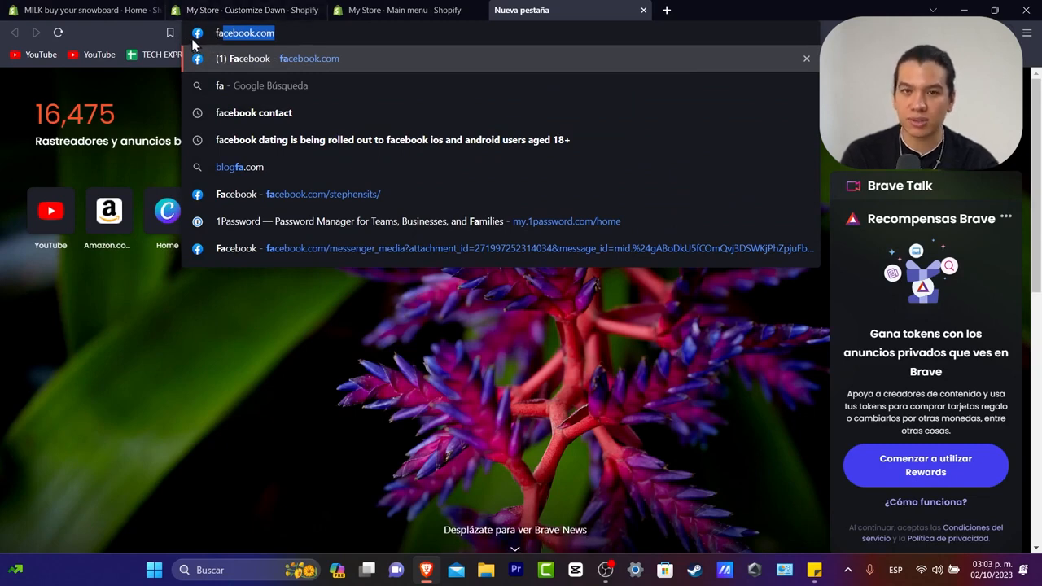
left_click(644, 10)
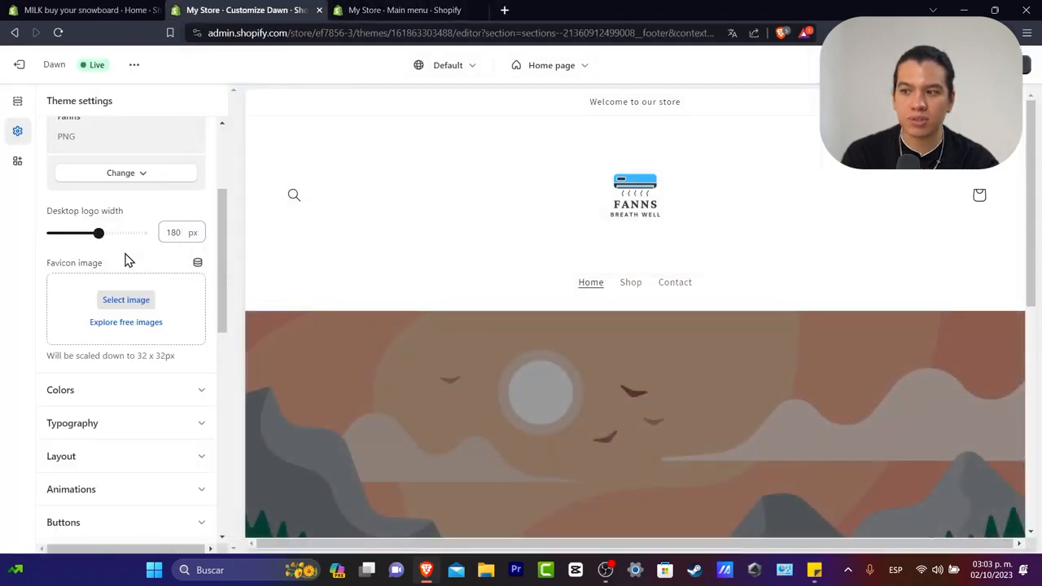
Set the Fanns image from the store library as the favicon.
left_click(138, 304)
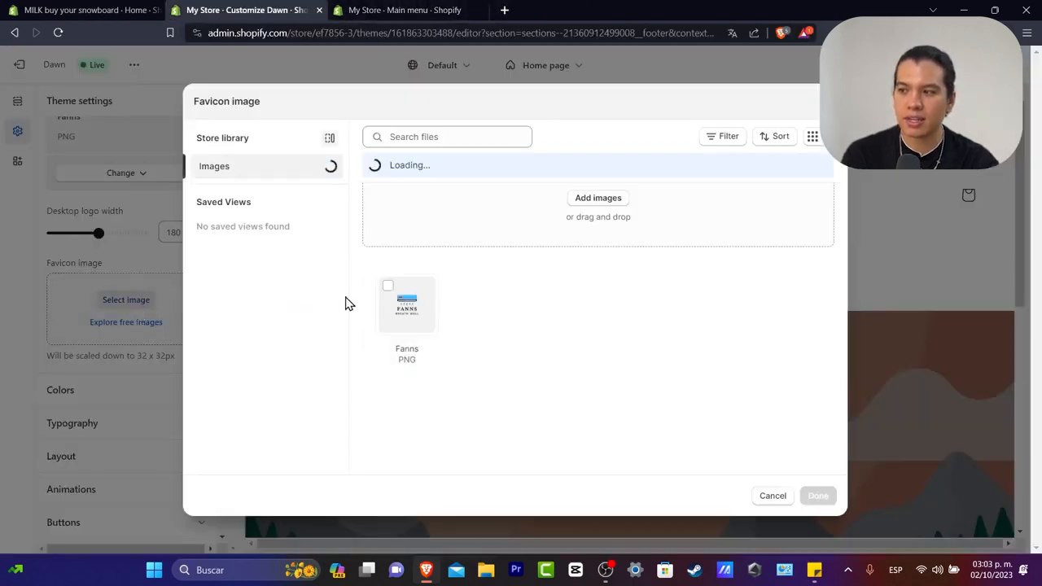
left_click(402, 299)
left_click(818, 495)
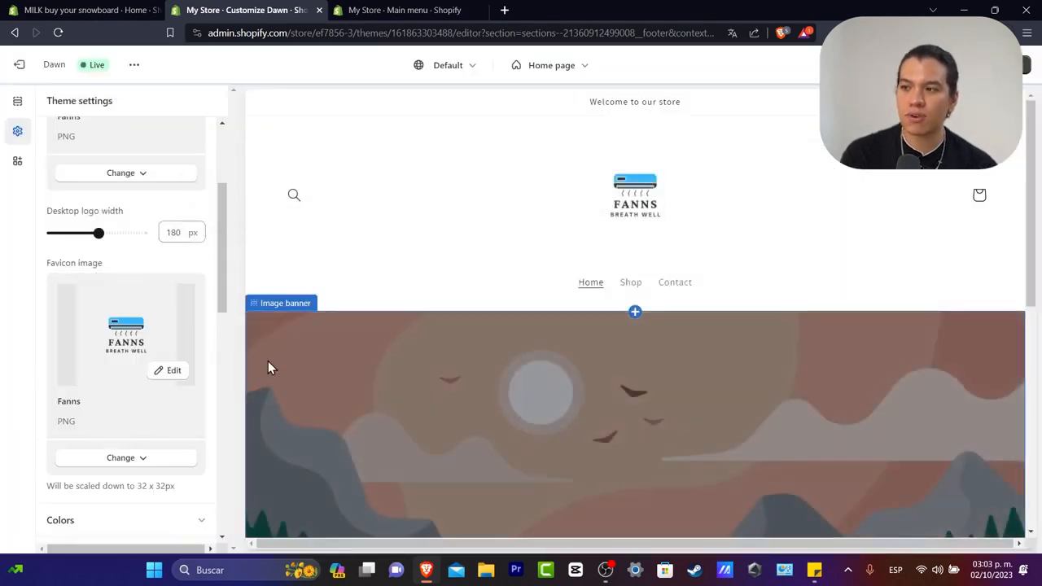
scroll(63, 291, "up", 2)
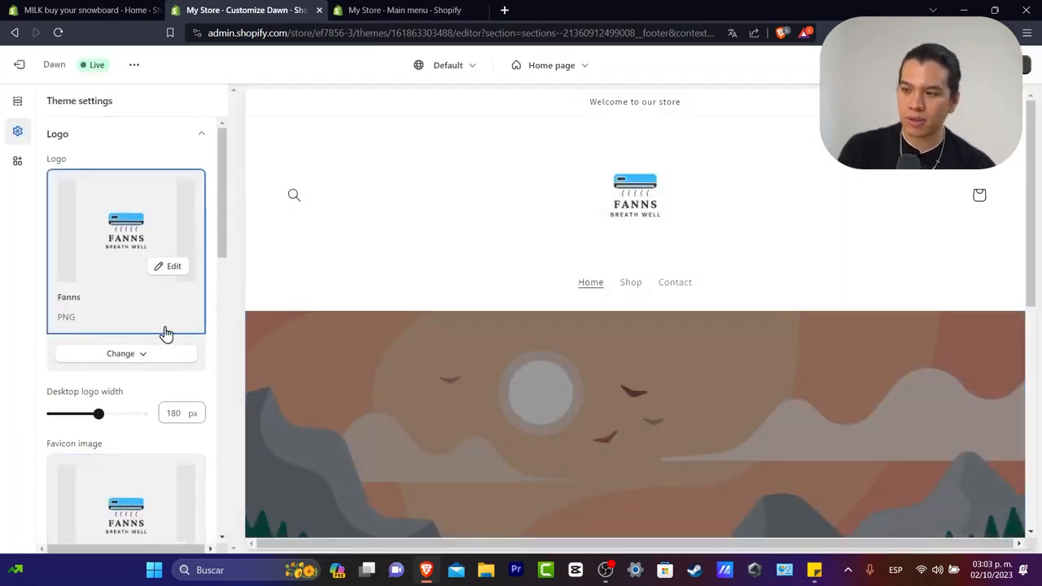
Open the theme's Colors settings, look at the colors of Scheme 3, and open Scheme 1 for editing.
scroll(163, 340, "down", 2)
scroll(163, 337, "down", 2)
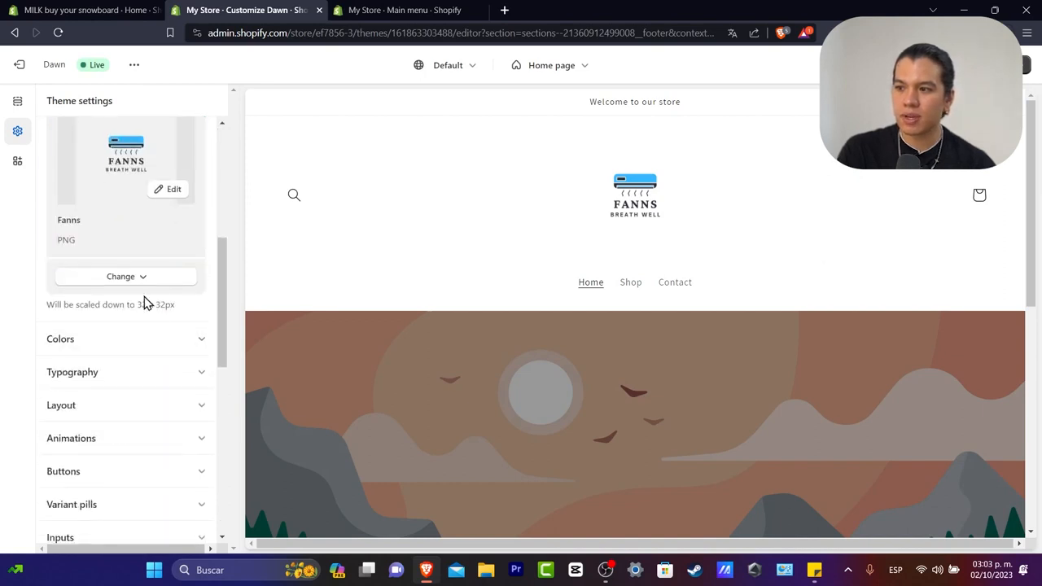
scroll(135, 342, "down", 3)
scroll(152, 209, "up", 4)
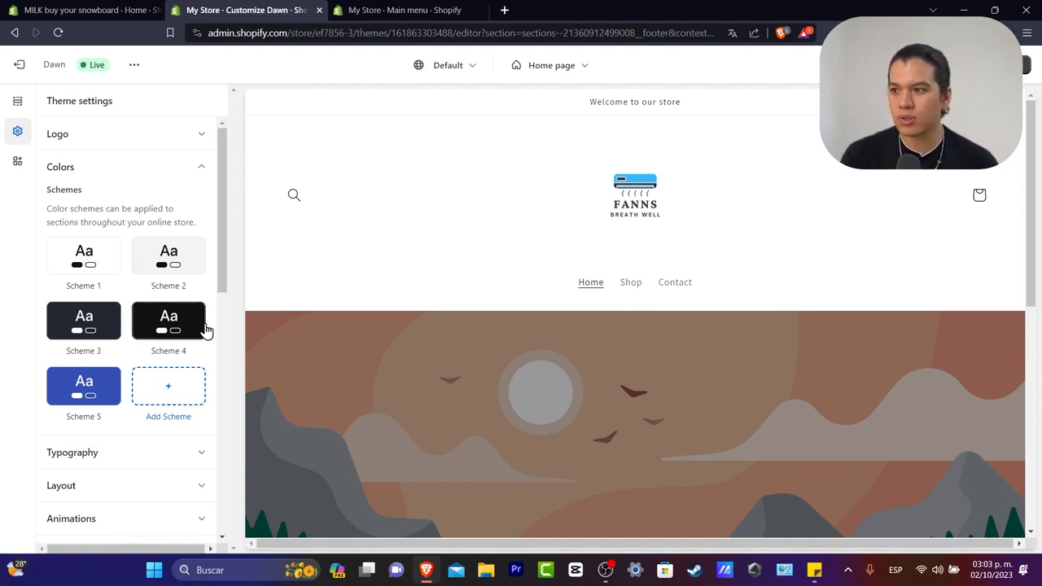
left_click(97, 327)
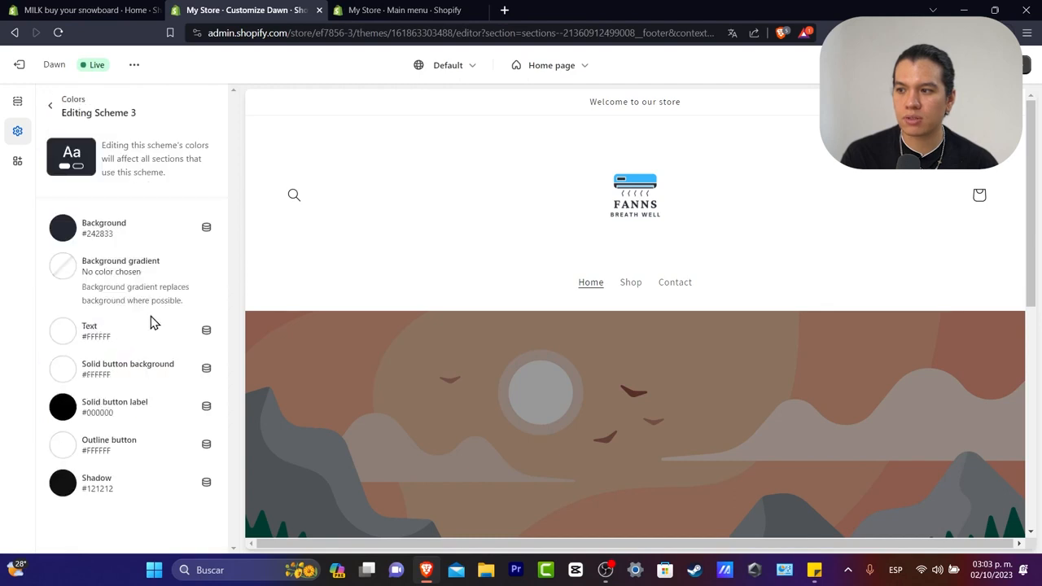
left_click(50, 106)
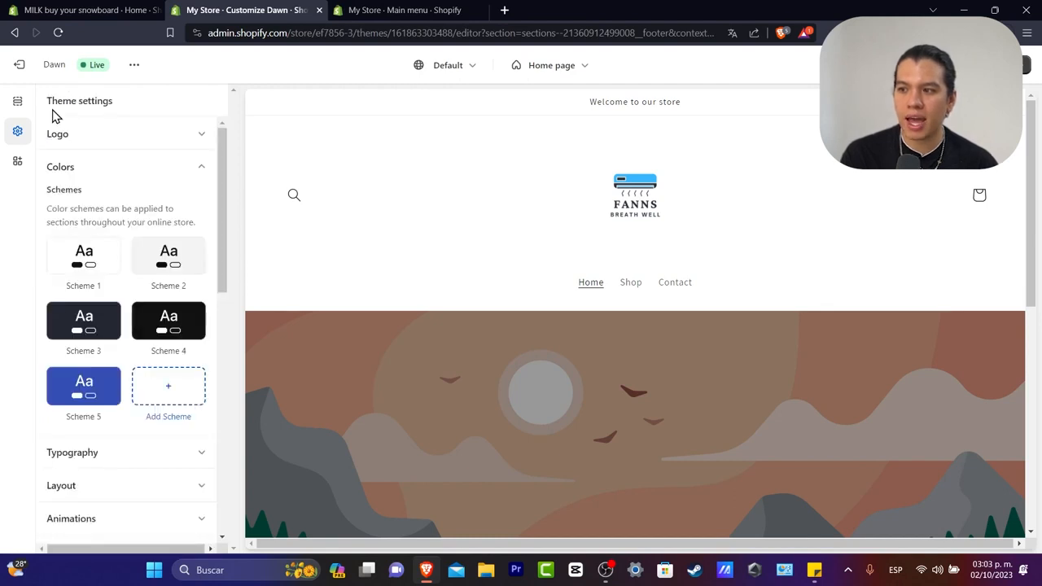
left_click(95, 276)
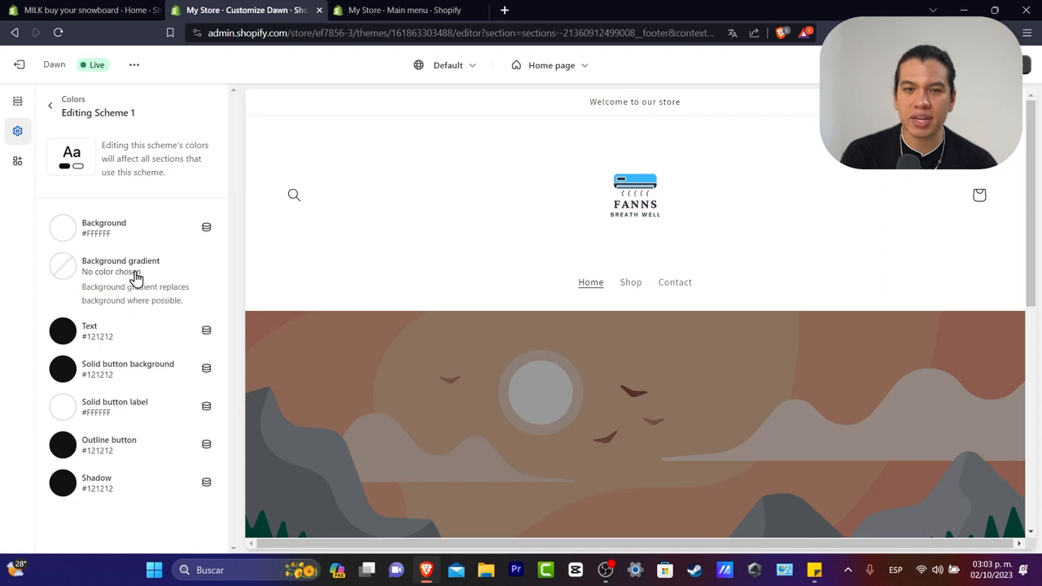
Set the background color of Scheme 1 to bright cyan #4BECFF.
left_click(63, 236)
left_click_drag(183, 280, 126, 210)
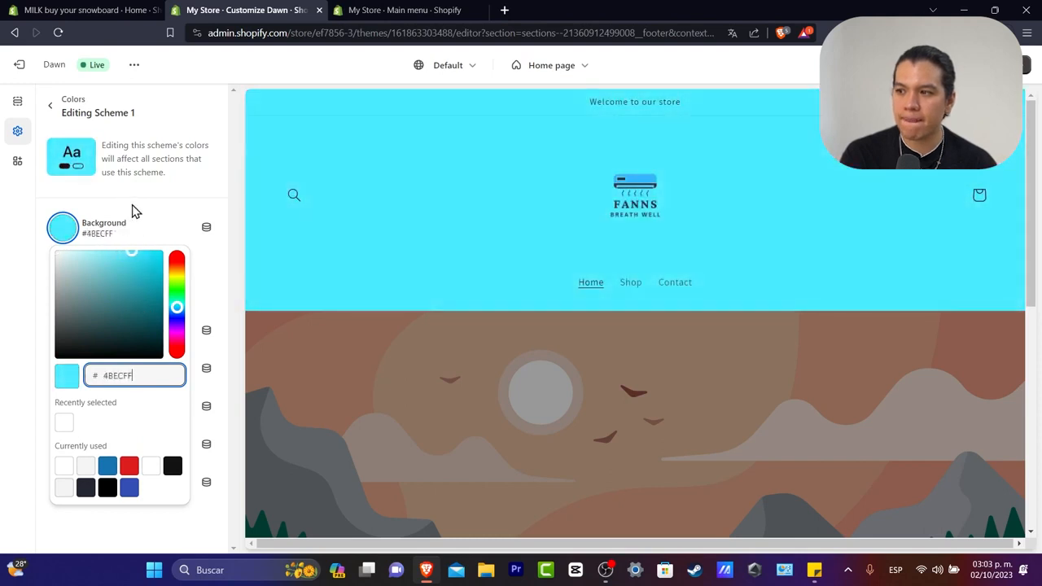
left_click(133, 209)
Give Scheme 1 the pink-blue-green preset as its background gradient, trying the radial style before returning to linear.
left_click(139, 269)
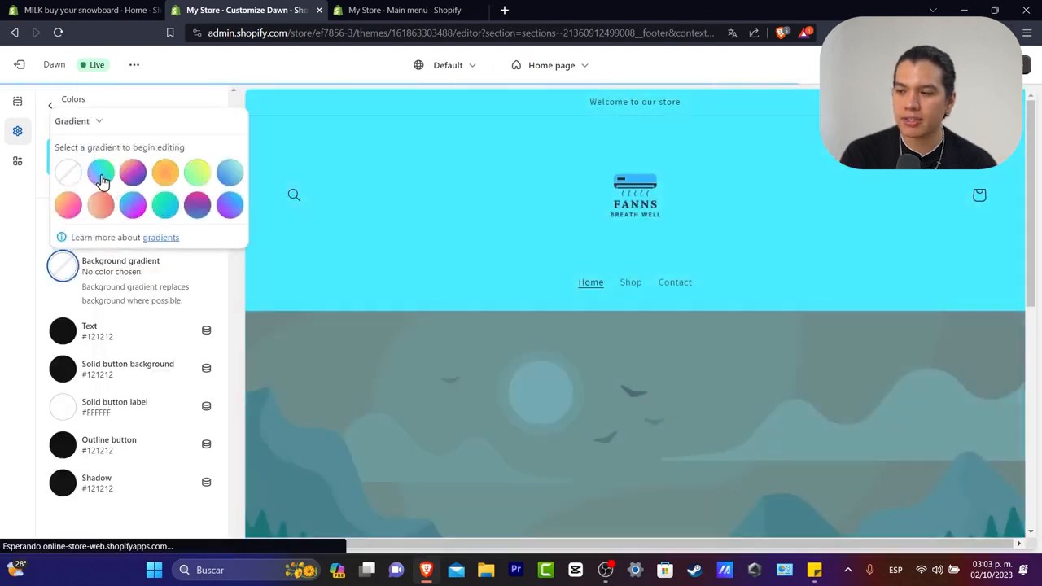
left_click(100, 175)
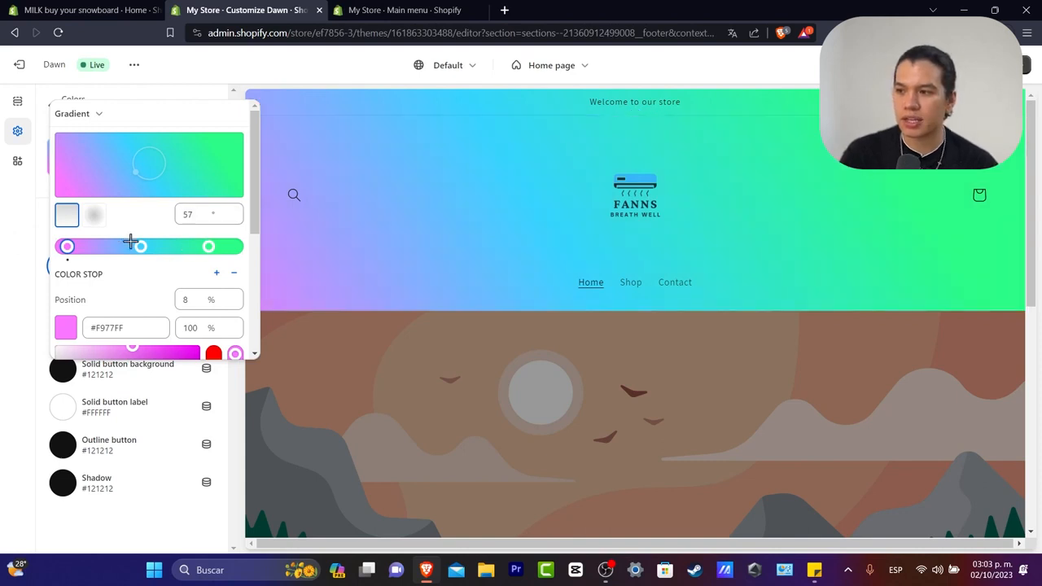
left_click(93, 216)
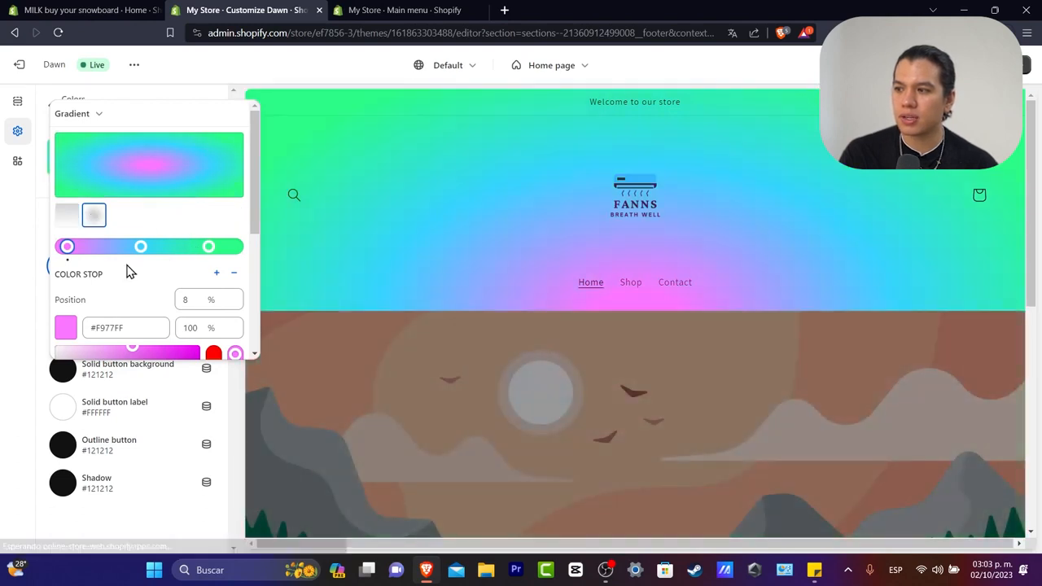
left_click(68, 218)
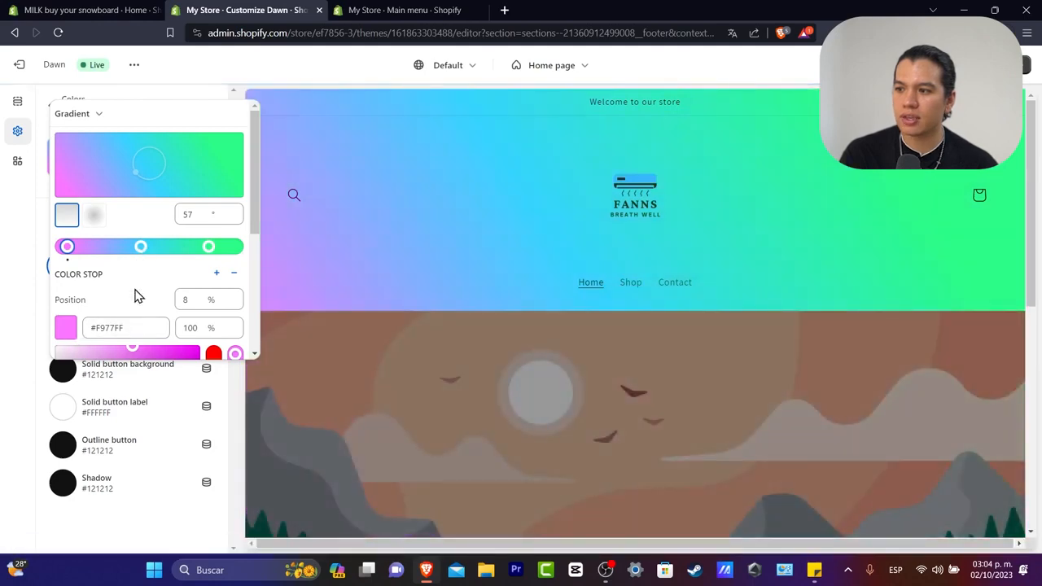
Change the pink color stop at 8% of the background gradient to blue #779AFF.
scroll(144, 309, "down", 3)
scroll(144, 312, "up", 2)
scroll(144, 312, "down", 3)
scroll(170, 251, "up", 3)
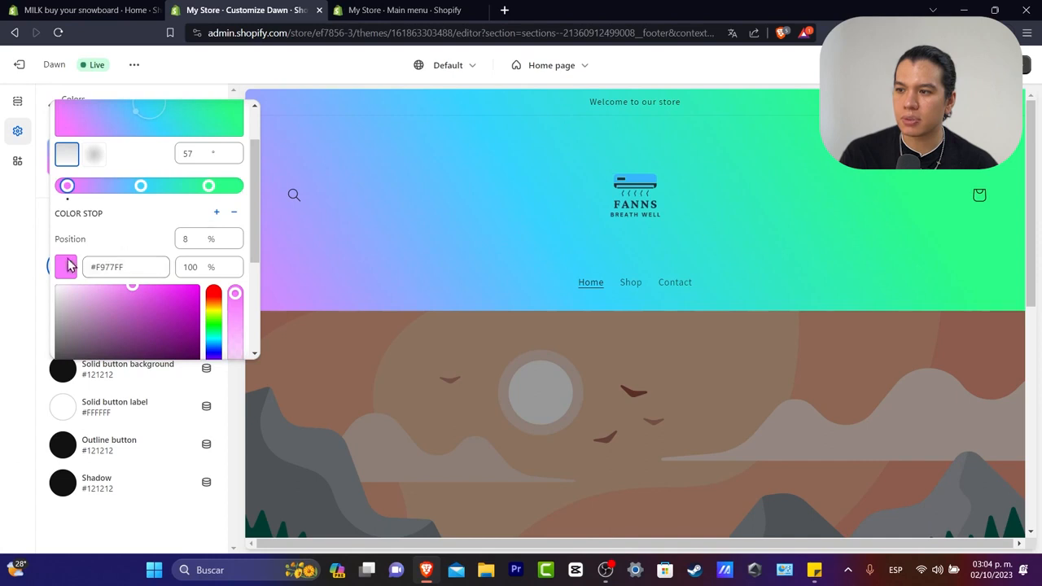
left_click(214, 331)
scroll(219, 285, "down", 3)
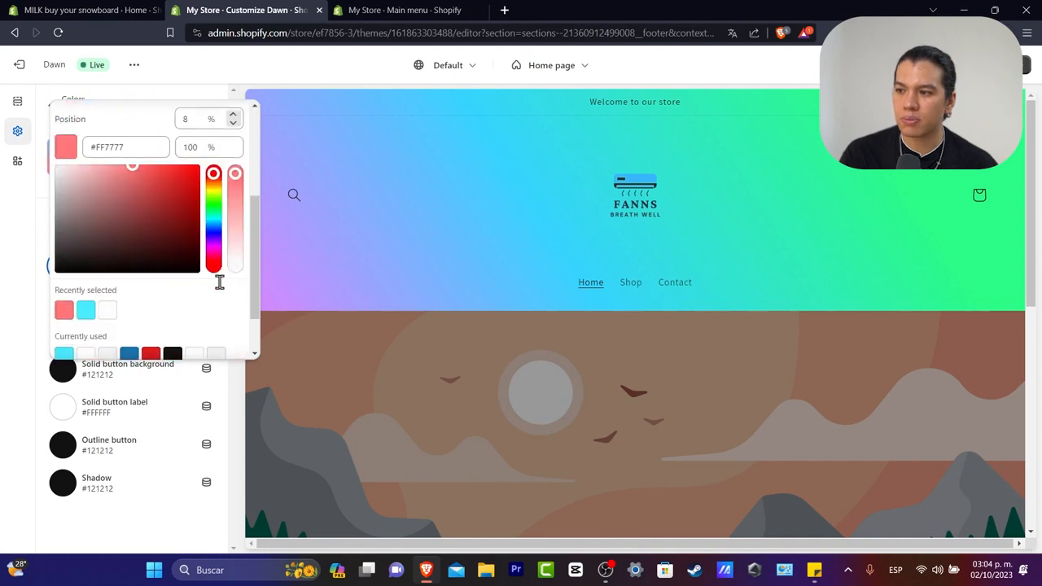
left_click(217, 236)
scroll(190, 275, "down", 3)
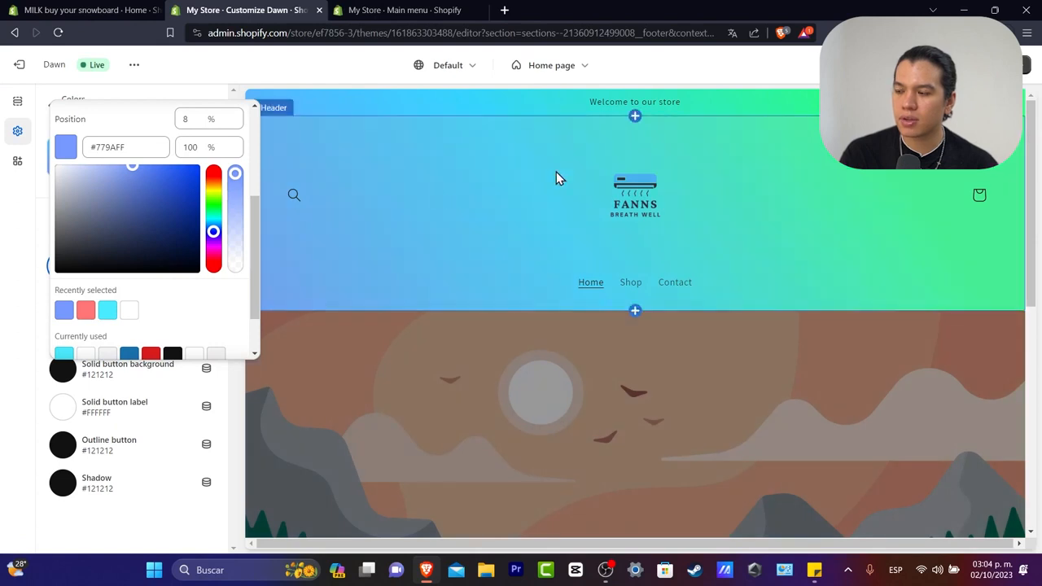
scroll(154, 320, "up", 3)
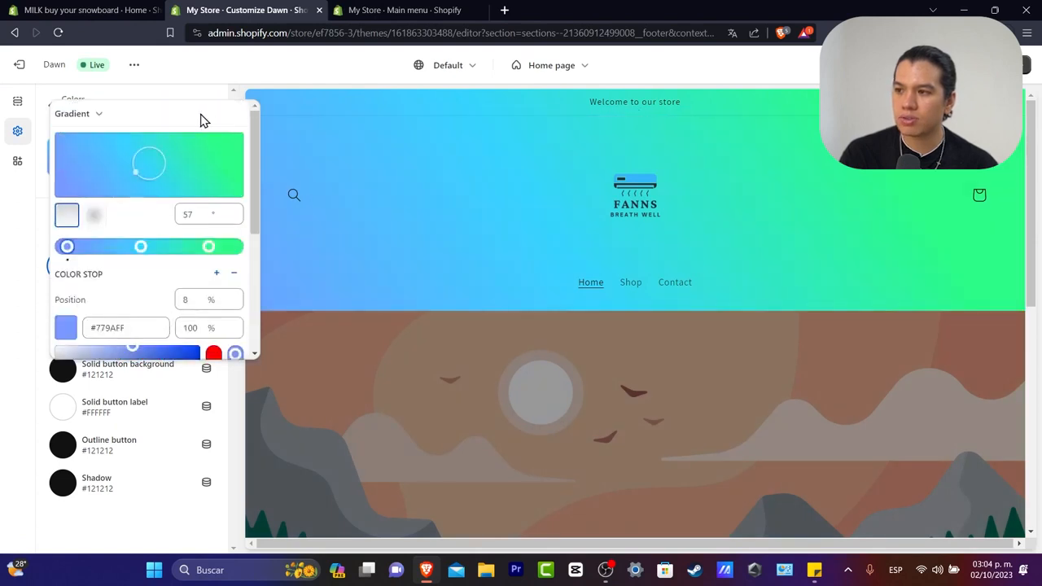
Change the green color stop at 83% of the background gradient to pale blue #D1F4FF.
left_click(209, 247)
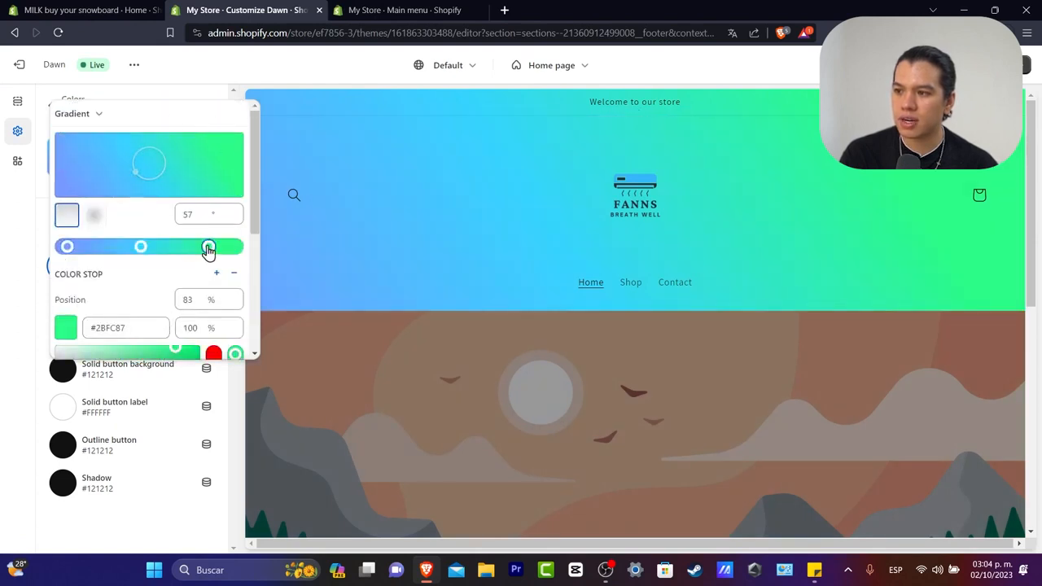
scroll(122, 306, "down", 3)
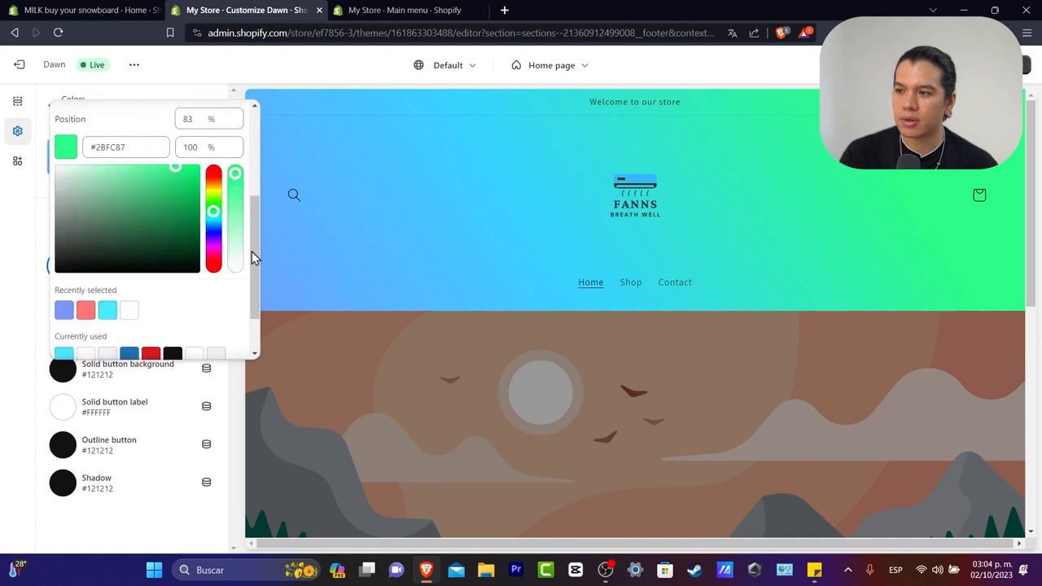
left_click(213, 228)
scroll(214, 227, "up", 3)
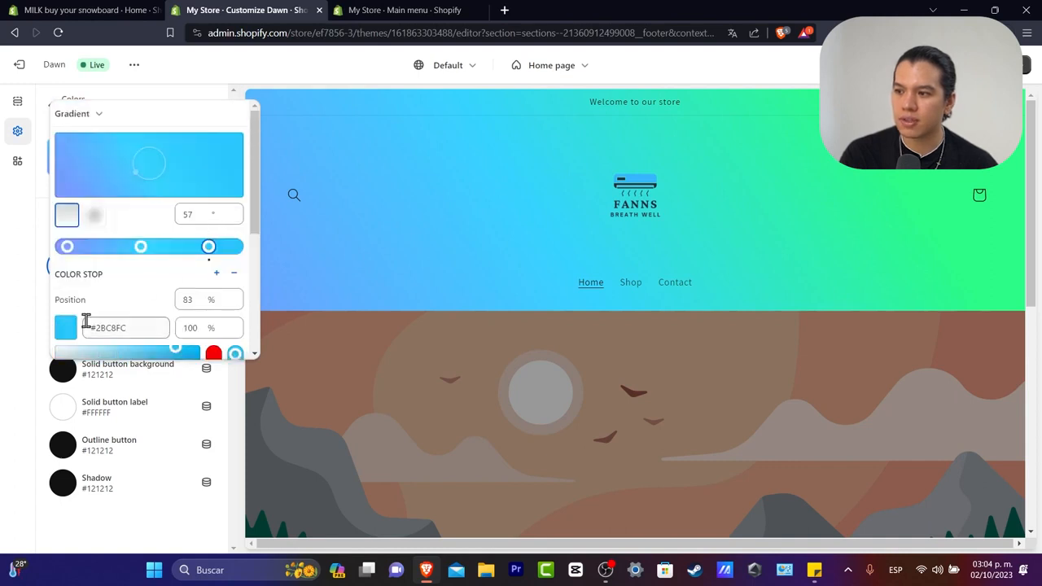
left_click(81, 357)
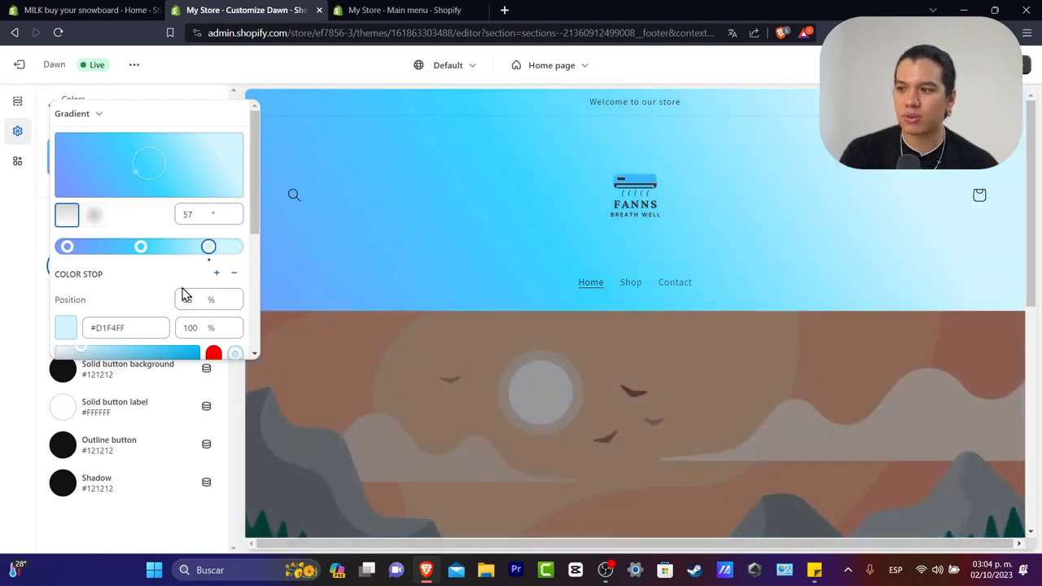
Move the gradient's first color stop to 0% and the middle one close to it, set the angle to 19°, and leave Scheme 1.
left_click_drag(139, 253, 196, 248)
left_click(38, 256)
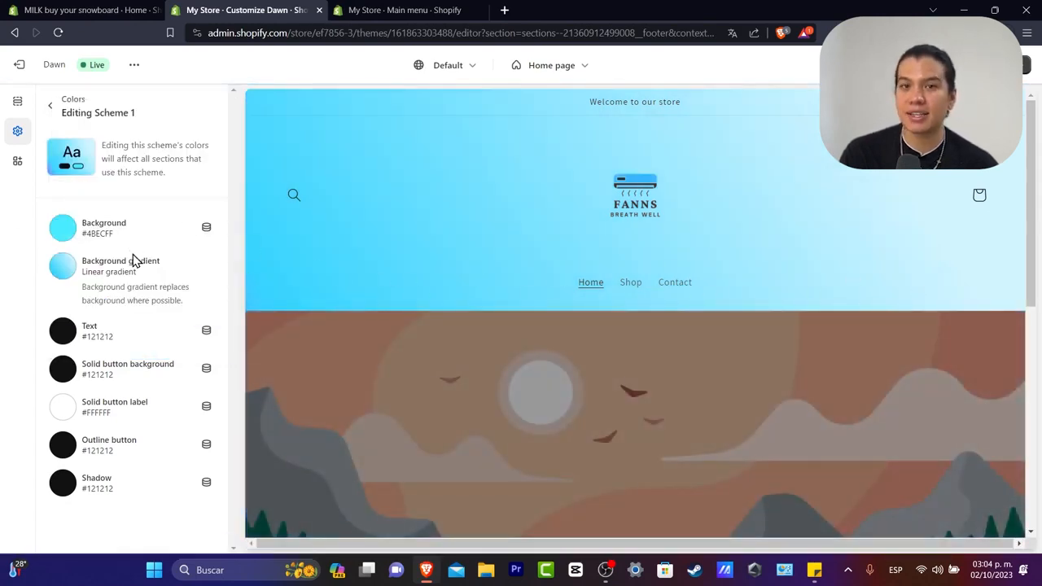
left_click(164, 265)
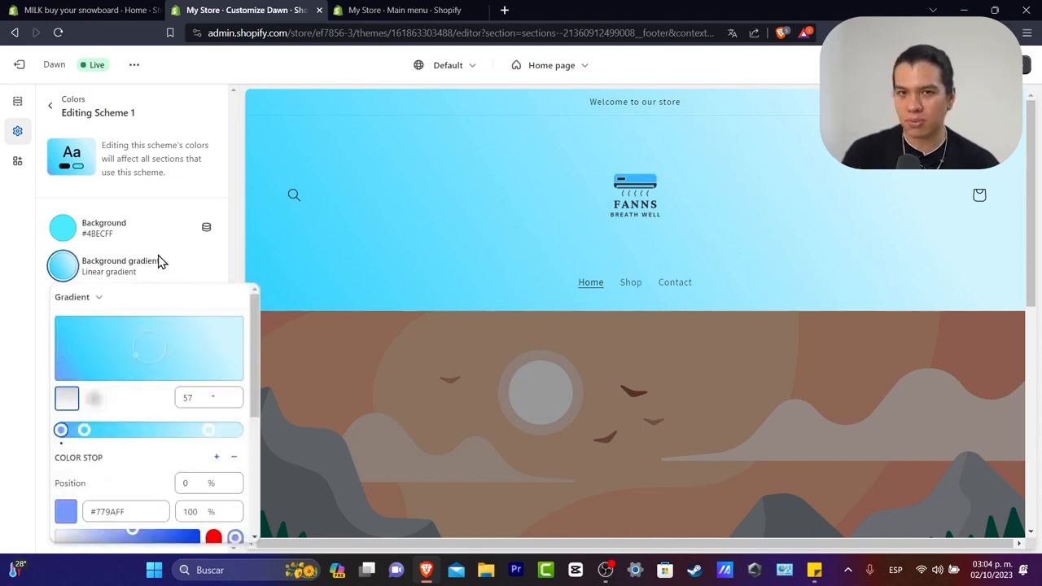
left_click_drag(139, 356, 138, 391)
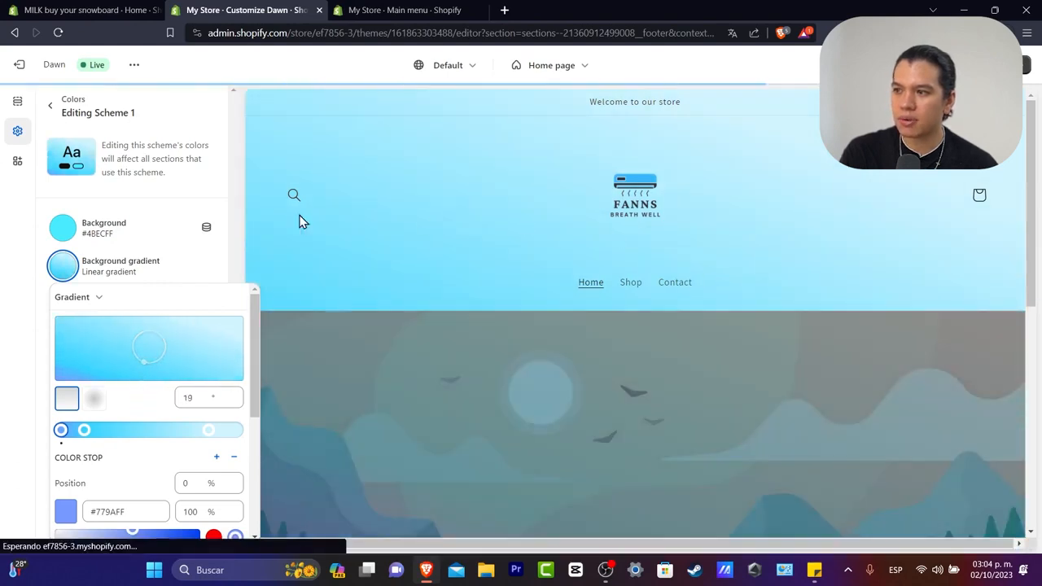
left_click(177, 150)
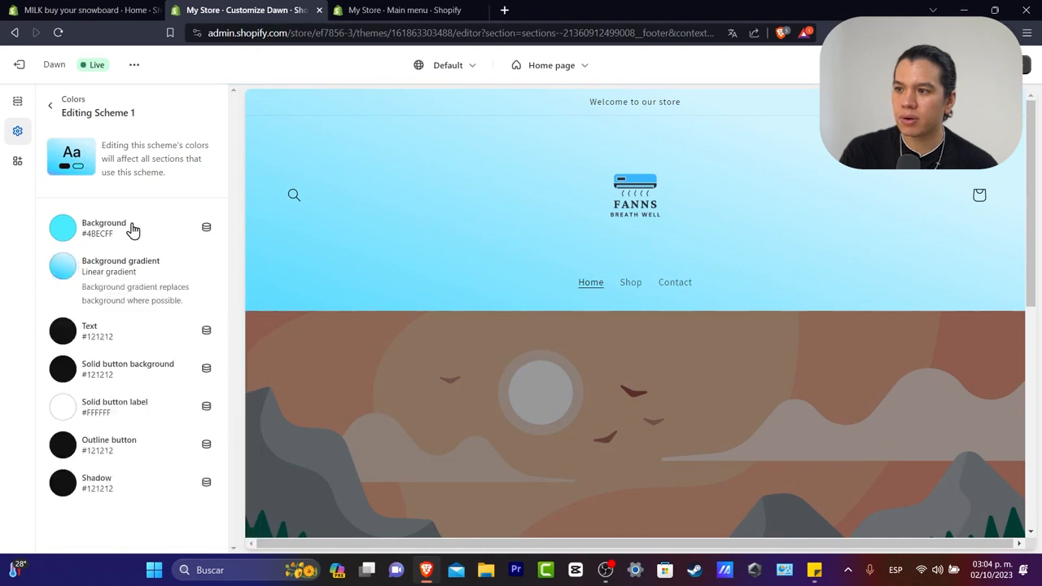
left_click(51, 106)
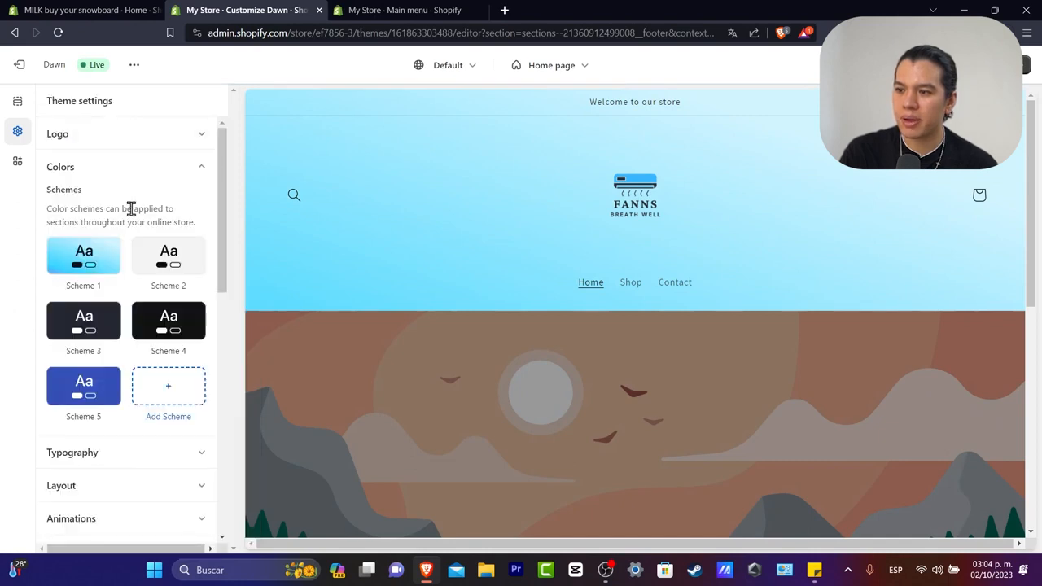
Set the body font in the Typography settings to Nunito and its font size scale to 105%.
scroll(135, 212, "down", 2)
left_click(97, 277)
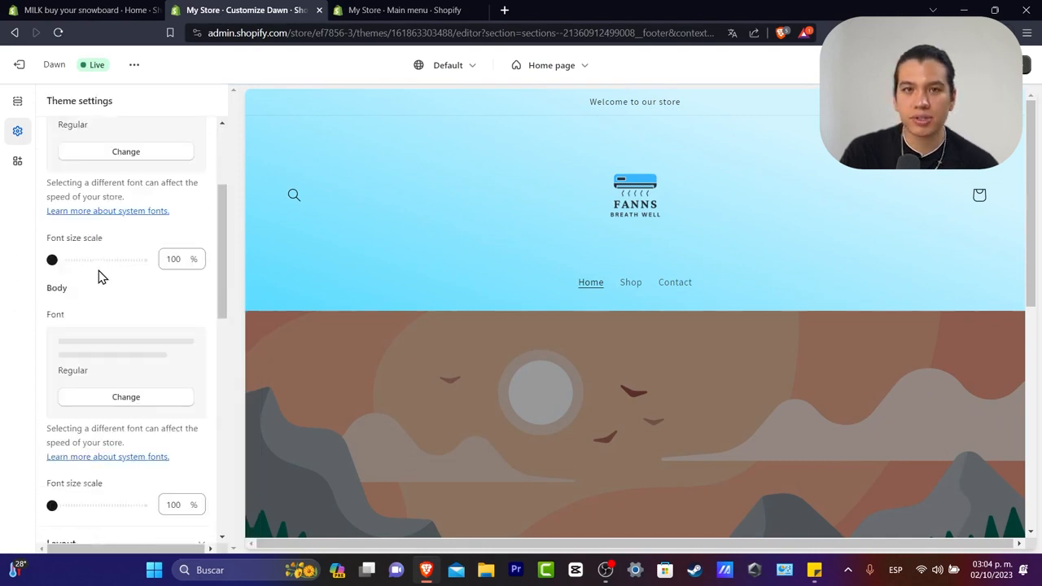
scroll(147, 318, "down", 2)
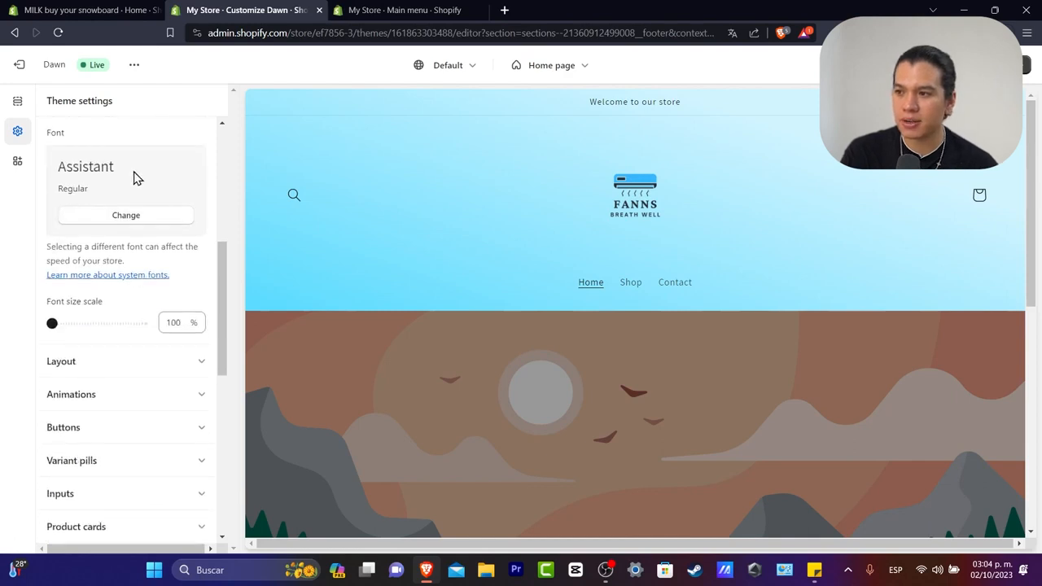
left_click(149, 215)
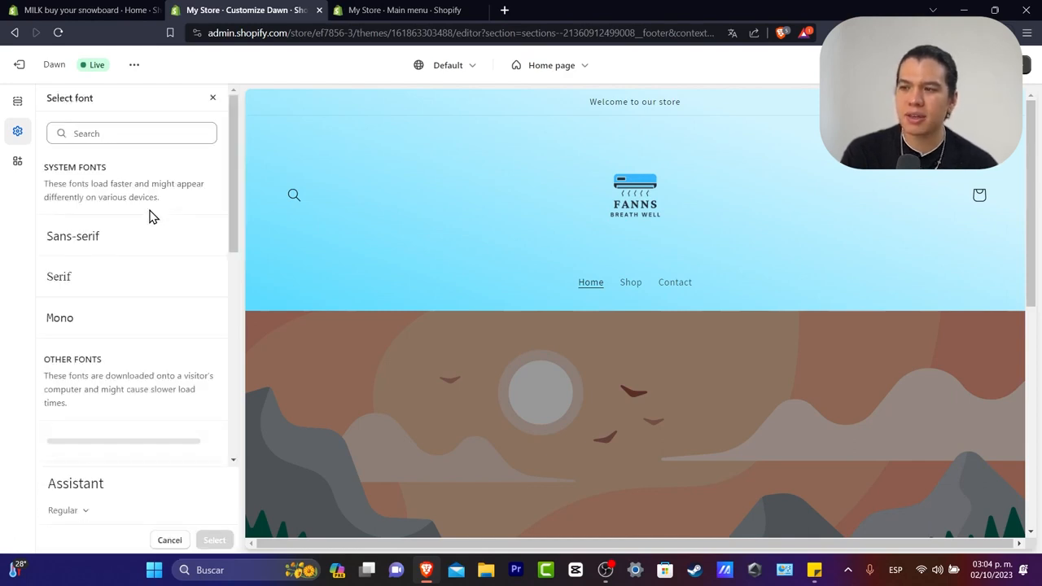
scroll(155, 301, "down", 7)
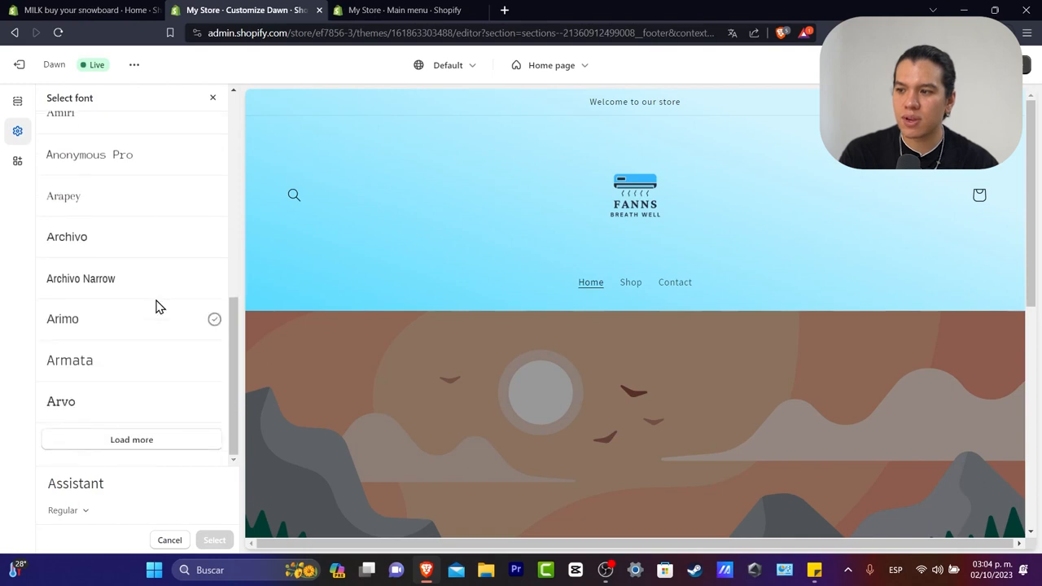
scroll(152, 294, "up", 7)
left_click(122, 130)
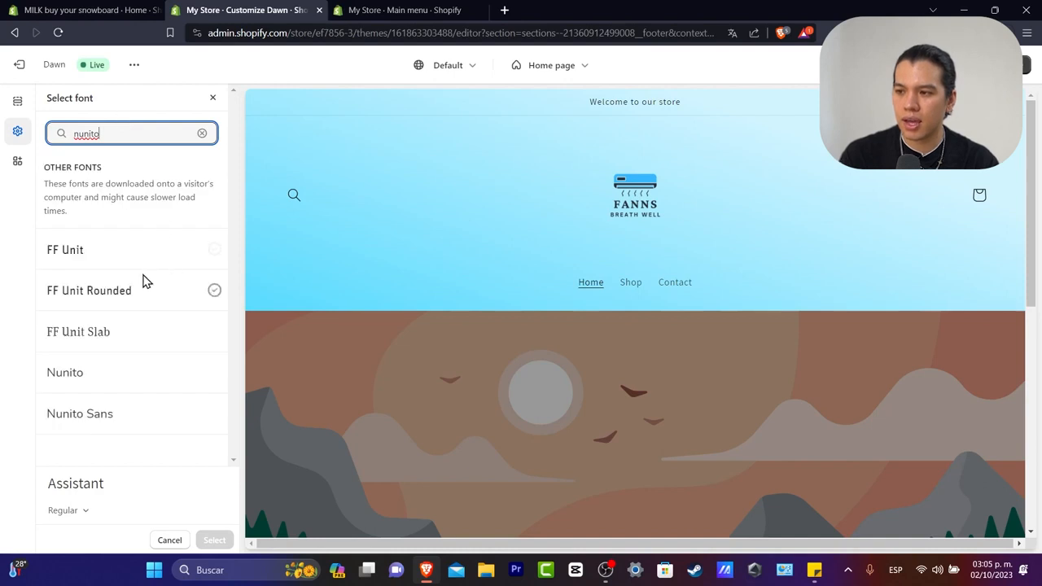
left_click(100, 377)
left_click(214, 540)
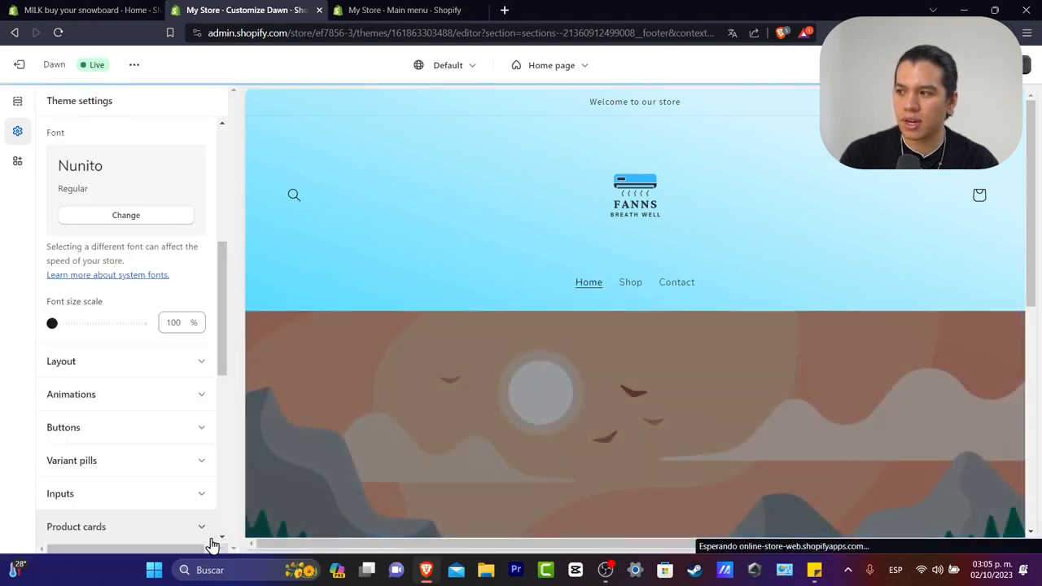
left_click_drag(52, 324, 65, 323)
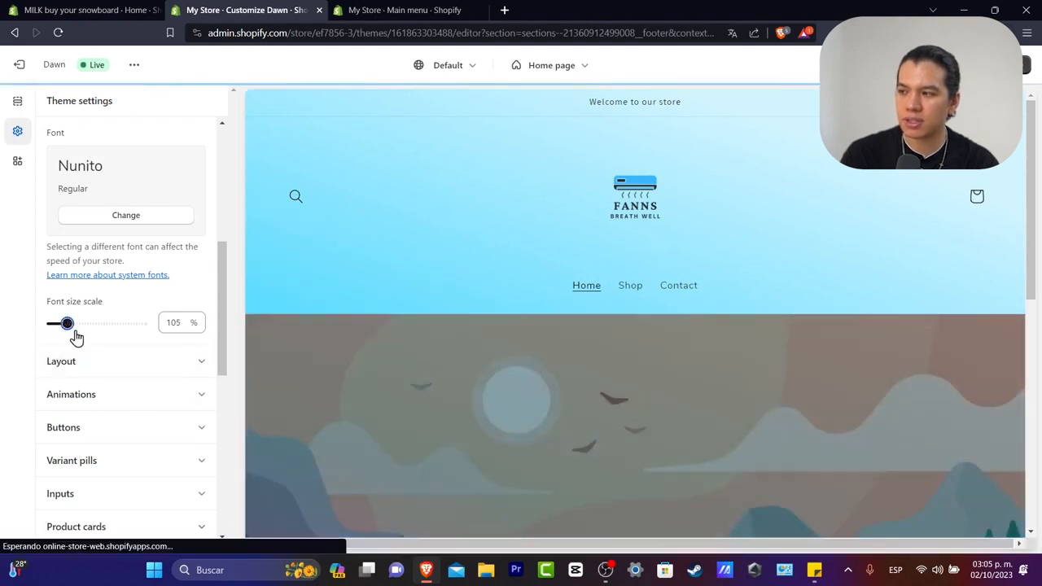
Examine the Layout and Blog cards options and look through the remaining theme settings categories.
left_click(87, 363)
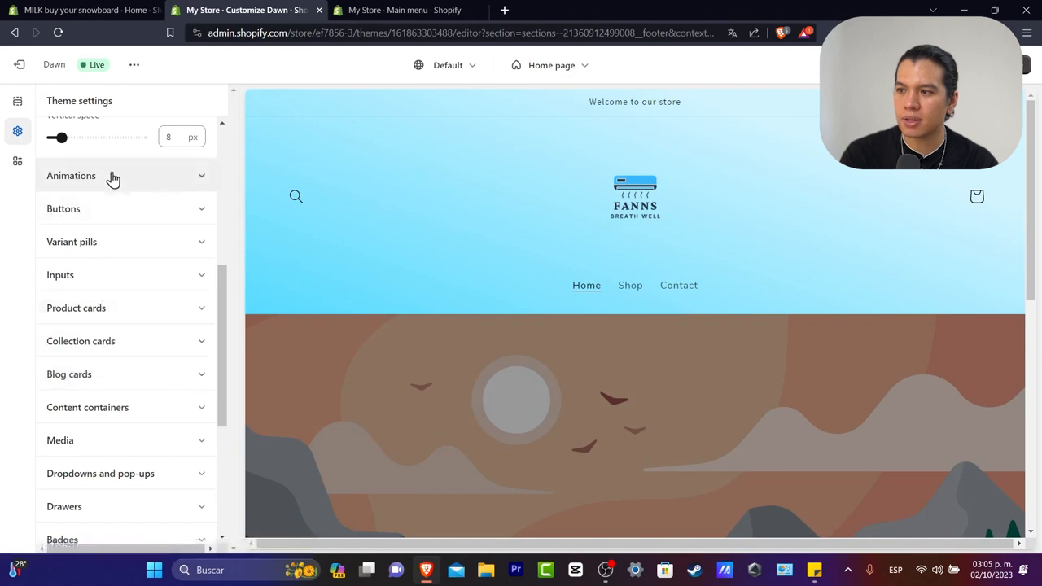
scroll(114, 183, "up", 5)
scroll(135, 321, "down", 5)
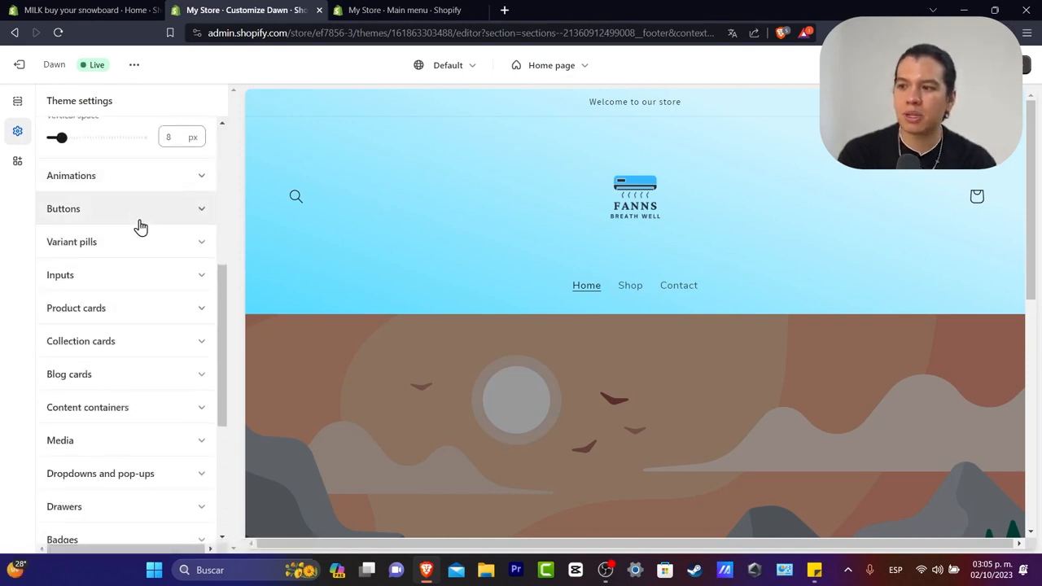
left_click(128, 377)
scroll(159, 326, "down", 10)
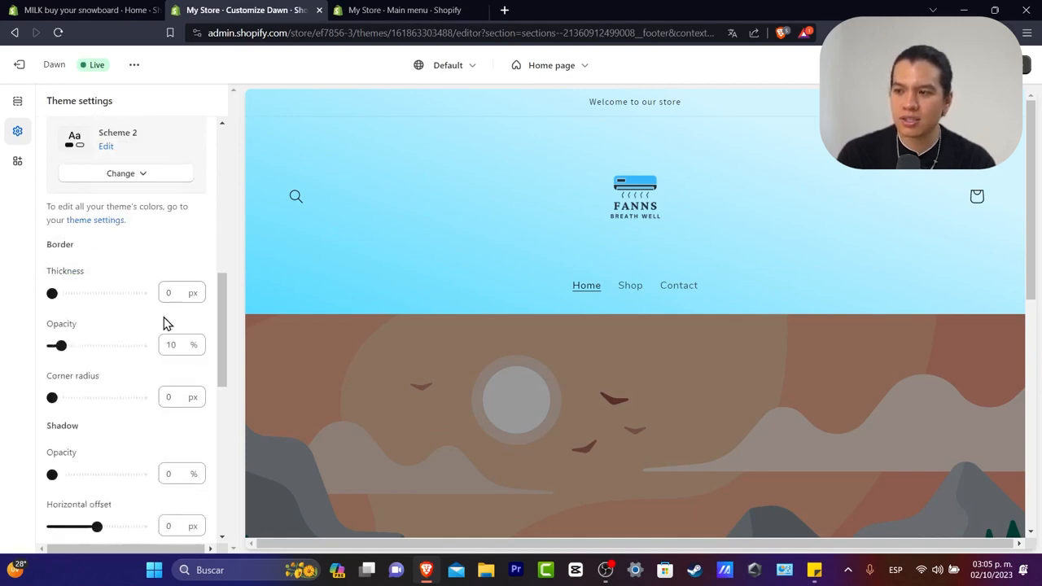
scroll(159, 327, "up", 12)
scroll(160, 329, "up", 2)
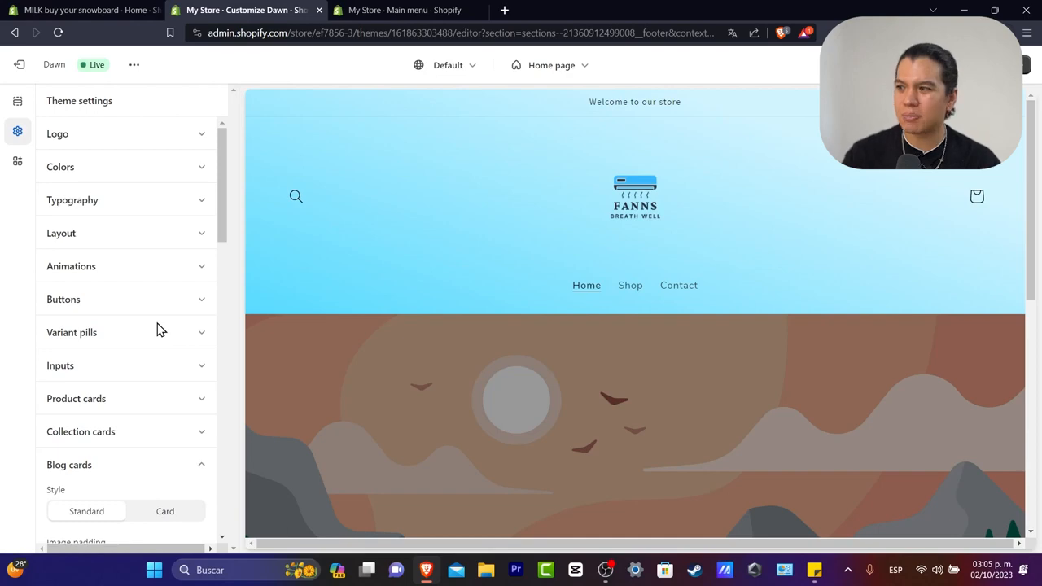
scroll(710, 278, "down", 10)
scroll(742, 288, "up", 10)
scroll(745, 289, "down", 10)
scroll(745, 289, "up", 10)
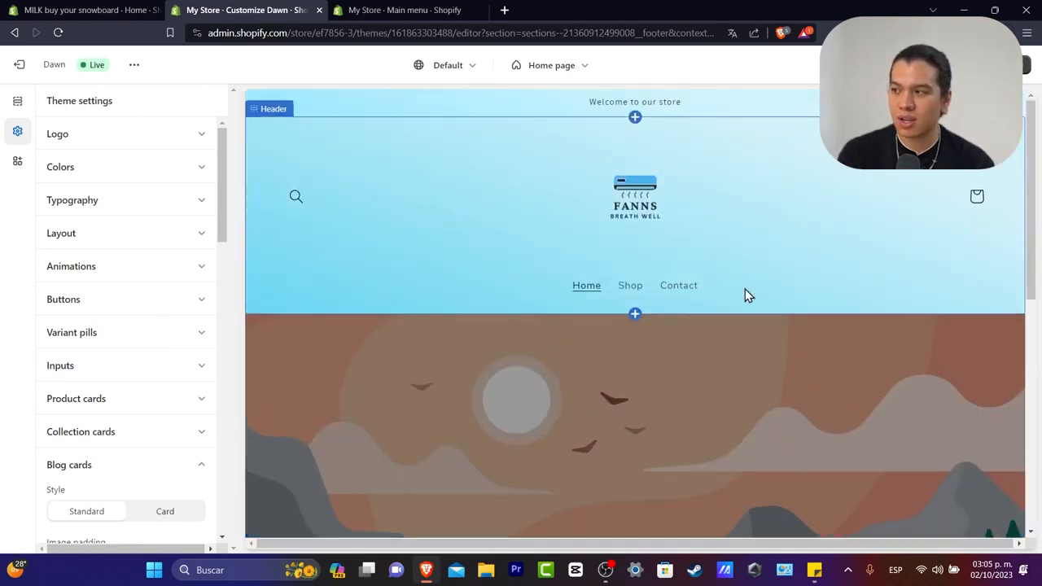
Save the theme changes, exit the editor to the Themes page, and collapse the trial notice.
left_click(1024, 71)
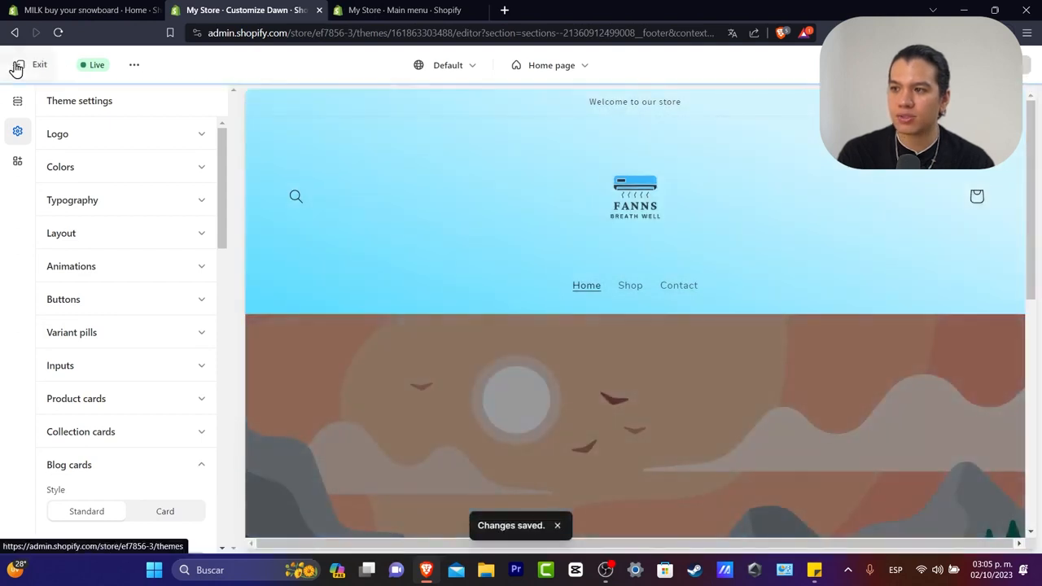
left_click(17, 65)
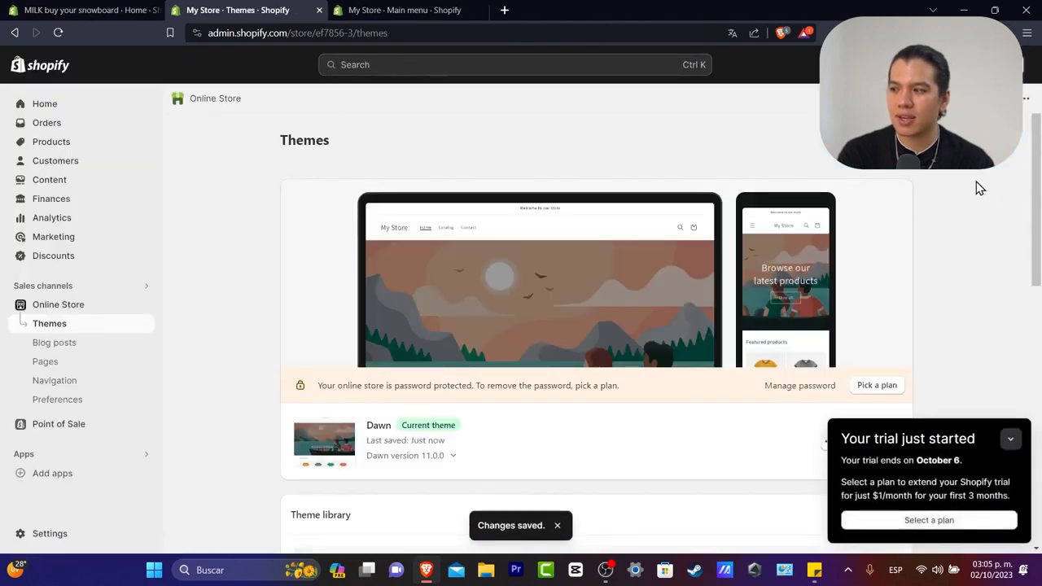
scroll(980, 188, "down", 2)
left_click(1010, 438)
scroll(891, 275, "up", 2)
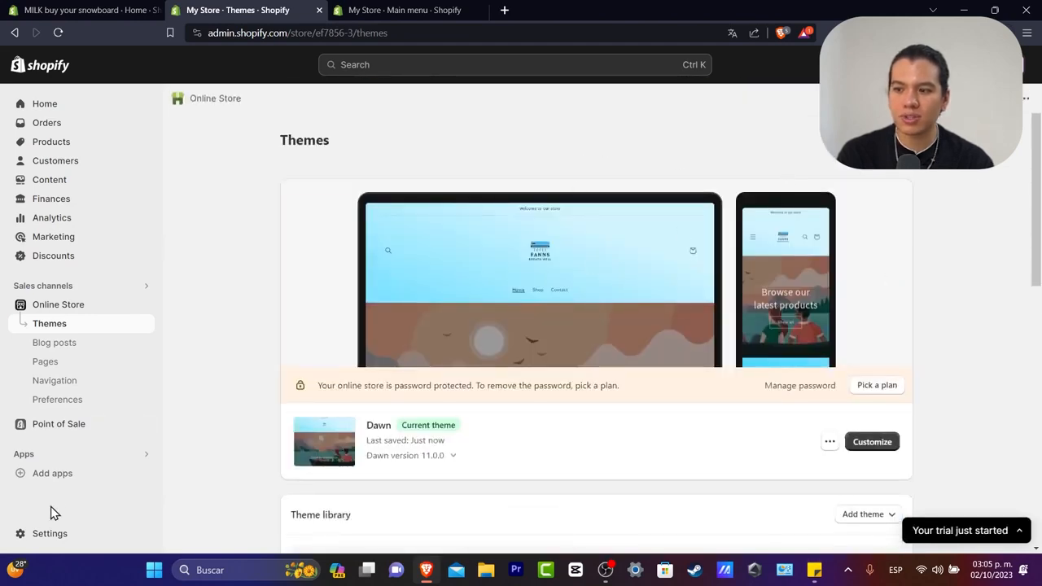
Open the Brand page in the store settings and add the FANNS logo as the default logo.
left_click(43, 534)
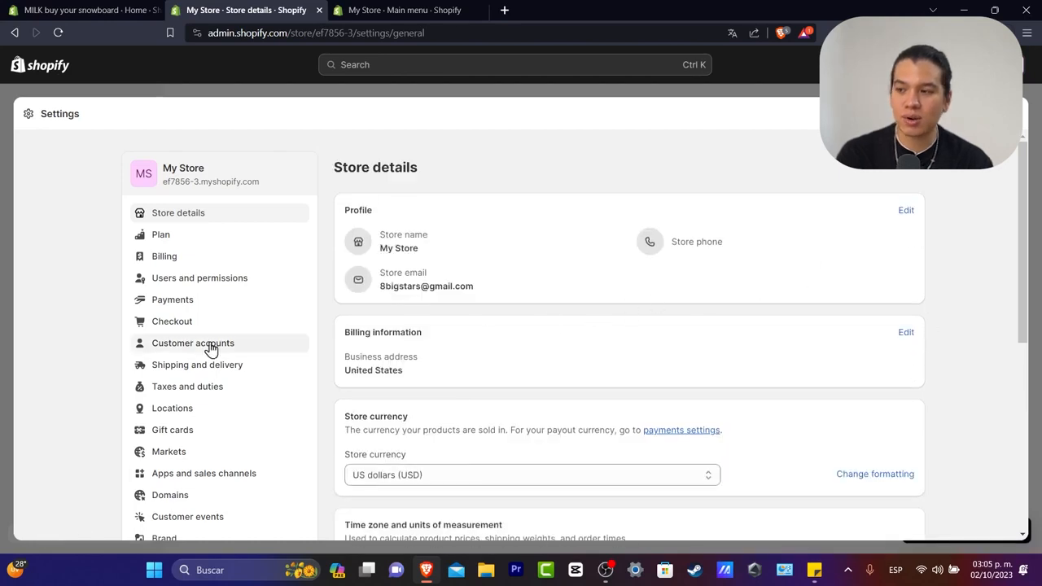
scroll(159, 326, "down", 2)
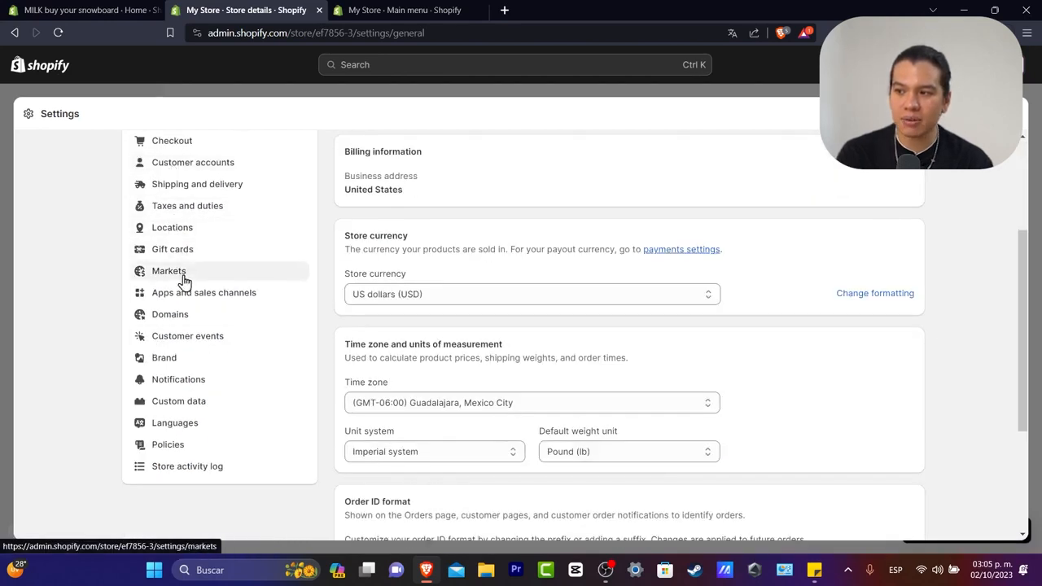
left_click(175, 359)
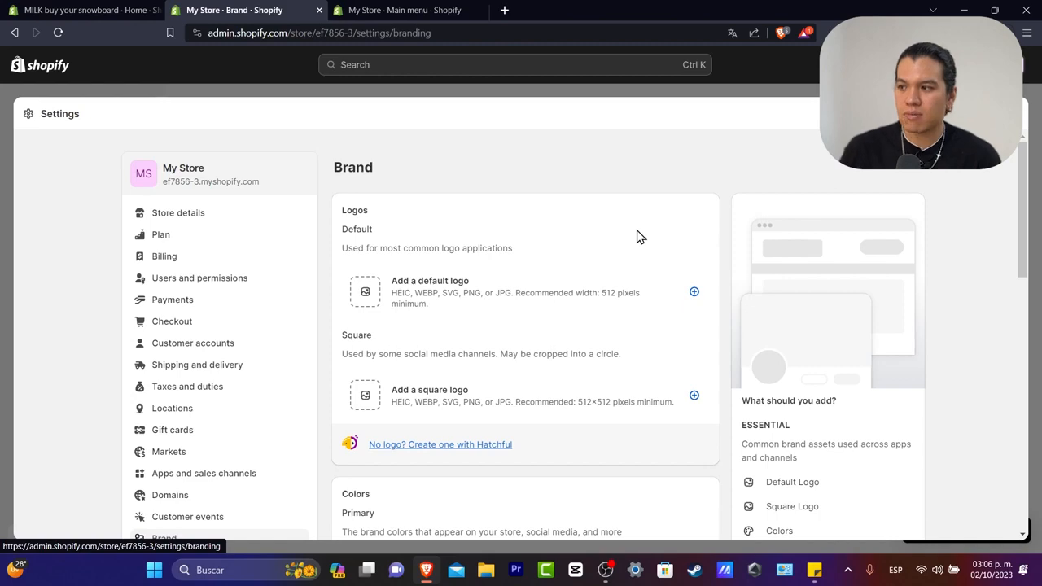
left_click(553, 277)
left_click(416, 293)
left_click(824, 496)
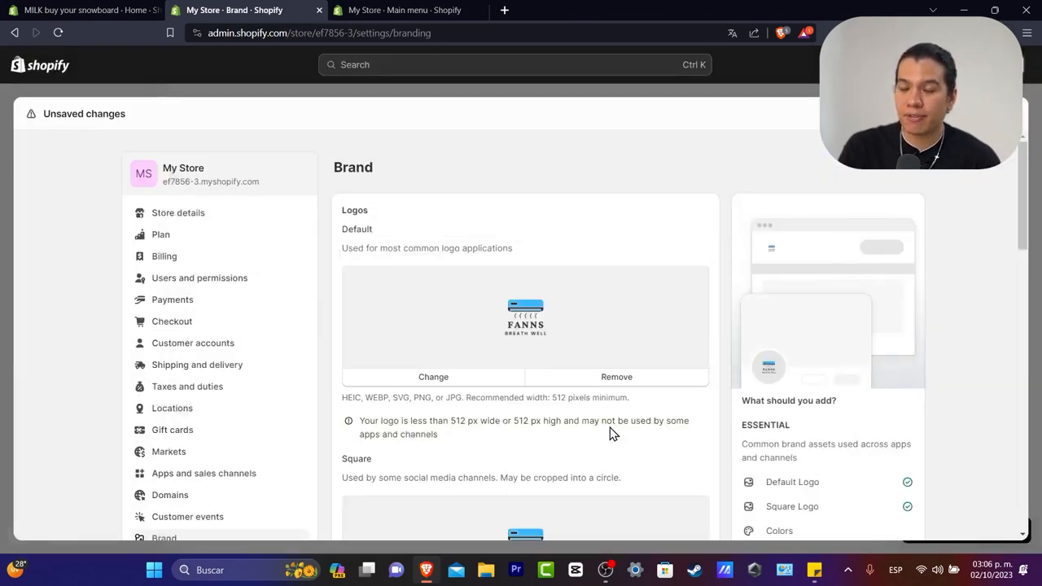
Set the brand's primary color to the cyan #1eefff.
scroll(606, 427, "down", 6)
scroll(489, 350, "down", 2)
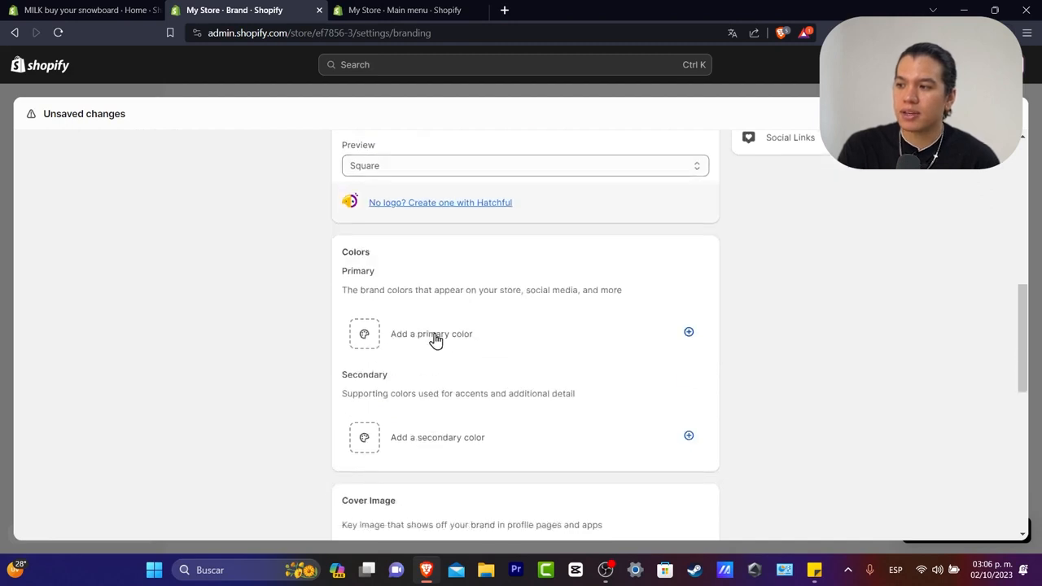
left_click(438, 337)
left_click_drag(419, 430, 420, 429)
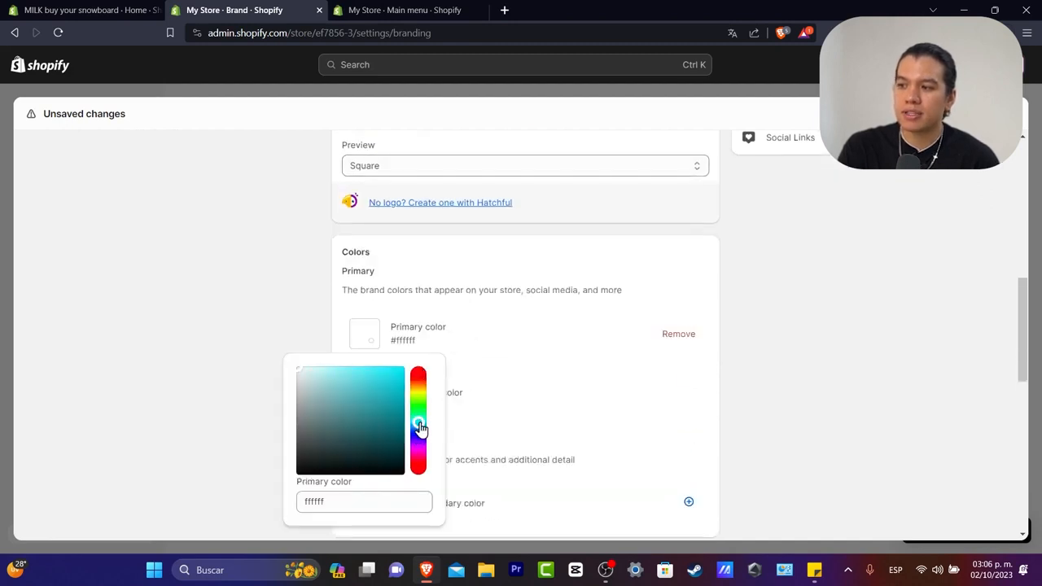
left_click(377, 425)
left_click(395, 349)
Set the contrasting color for the primary brand color to white, #ffffff.
left_click(440, 408)
left_click_drag(418, 322, 314, 222)
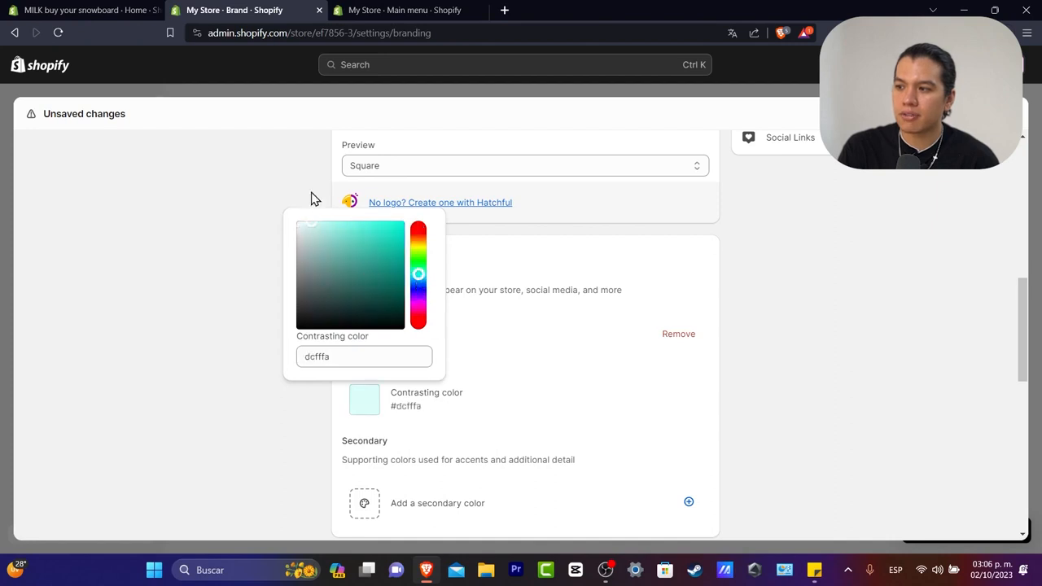
left_click(315, 199)
Add the blue #2b73ff as the first secondary brand color.
scroll(434, 384, "down", 2)
left_click(436, 330)
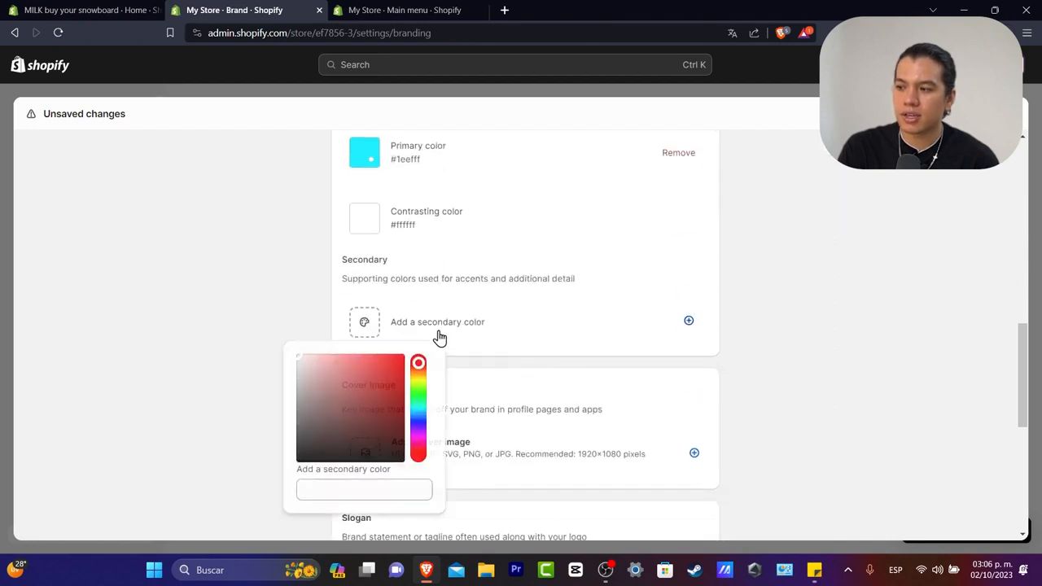
left_click(420, 418)
left_click(386, 356)
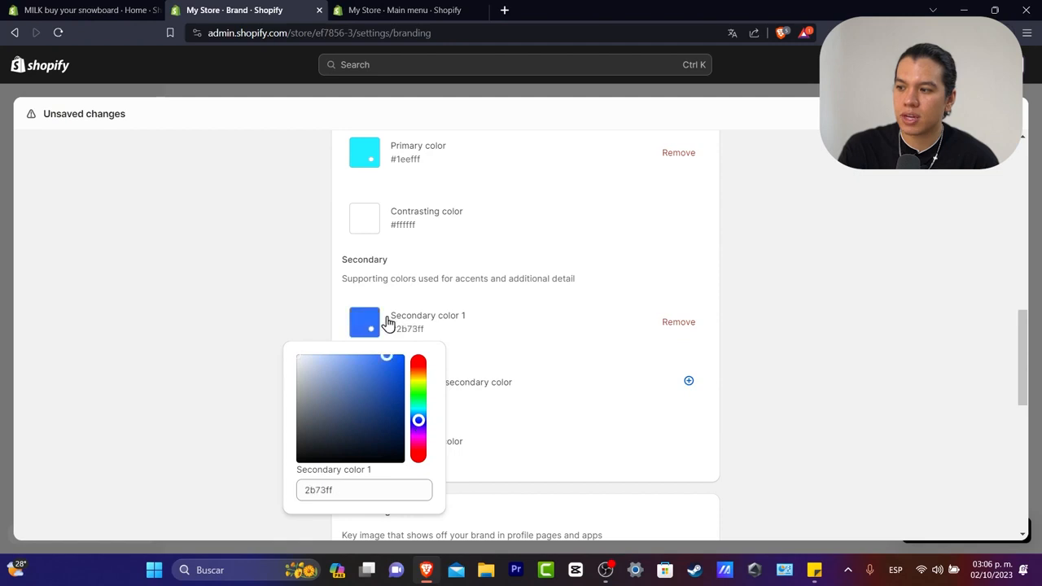
left_click(431, 330)
Add the very light pink #fff2f2 as the second secondary brand color.
left_click(407, 384)
left_click(363, 286)
left_click(302, 209)
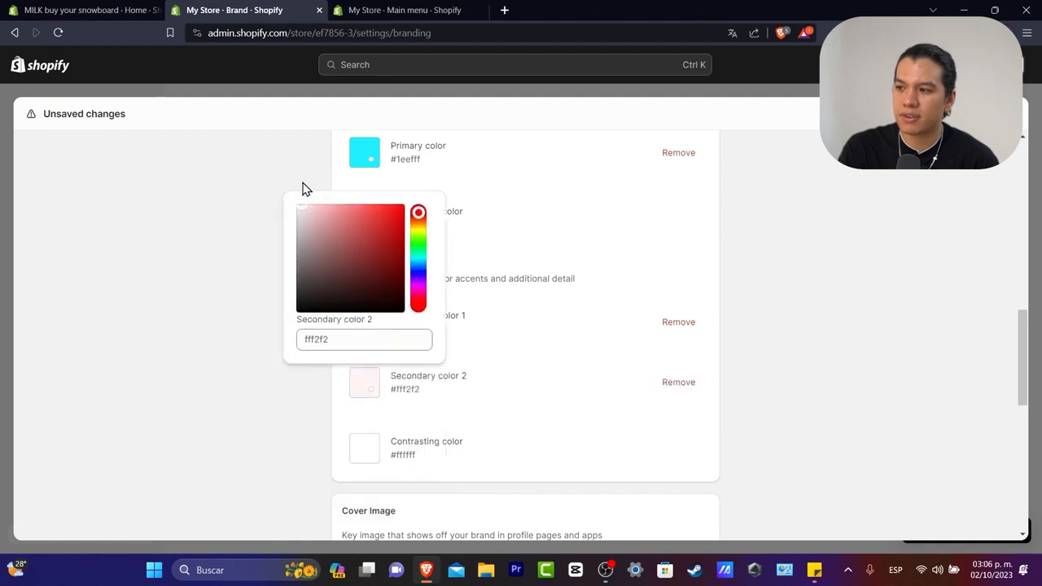
left_click(303, 184)
scroll(488, 439, "down", 3)
scroll(501, 441, "down", 1)
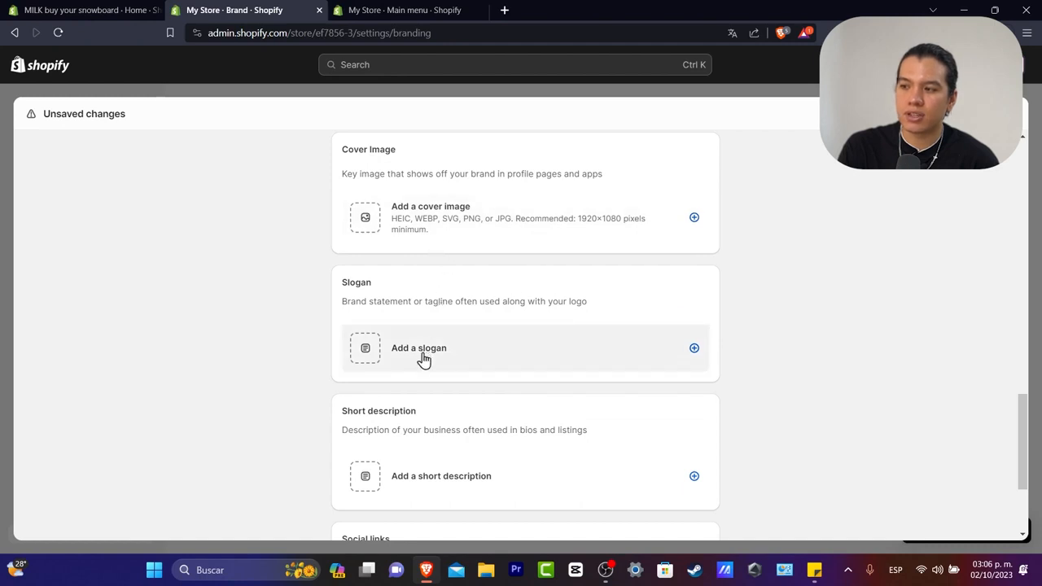
scroll(432, 383, "down", 2)
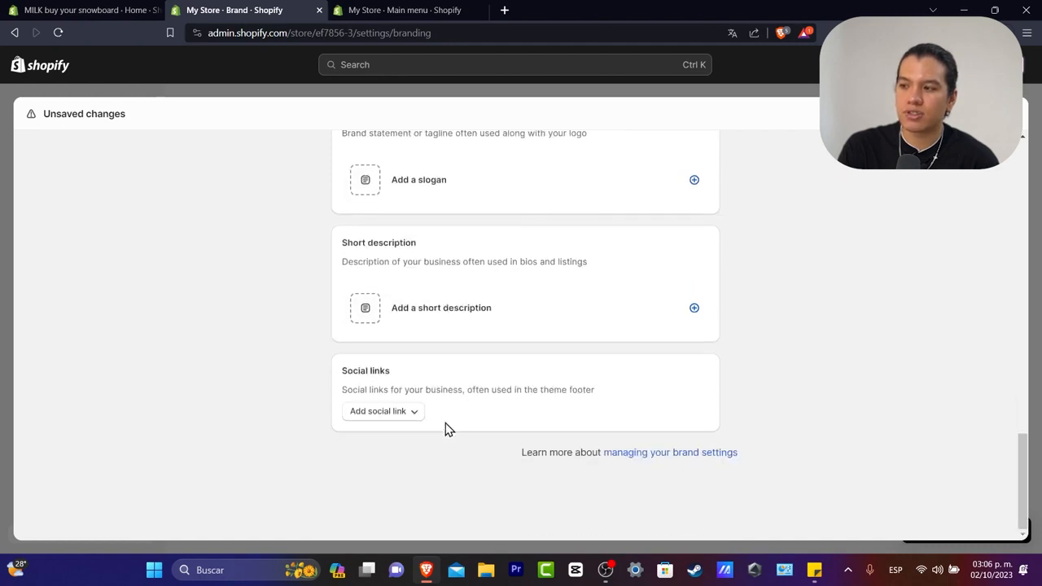
left_click(404, 414)
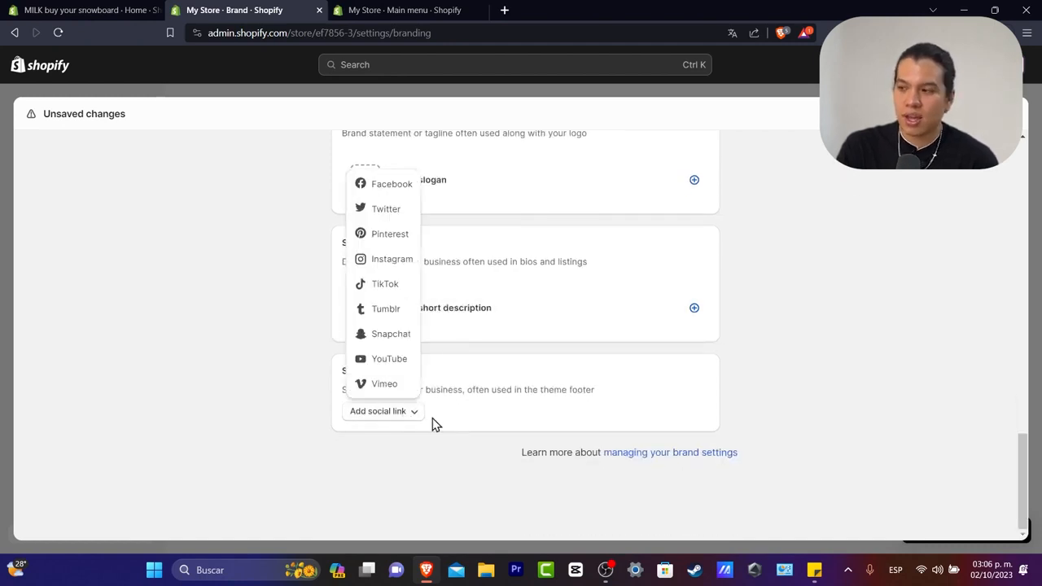
left_click(394, 186)
left_click(409, 454)
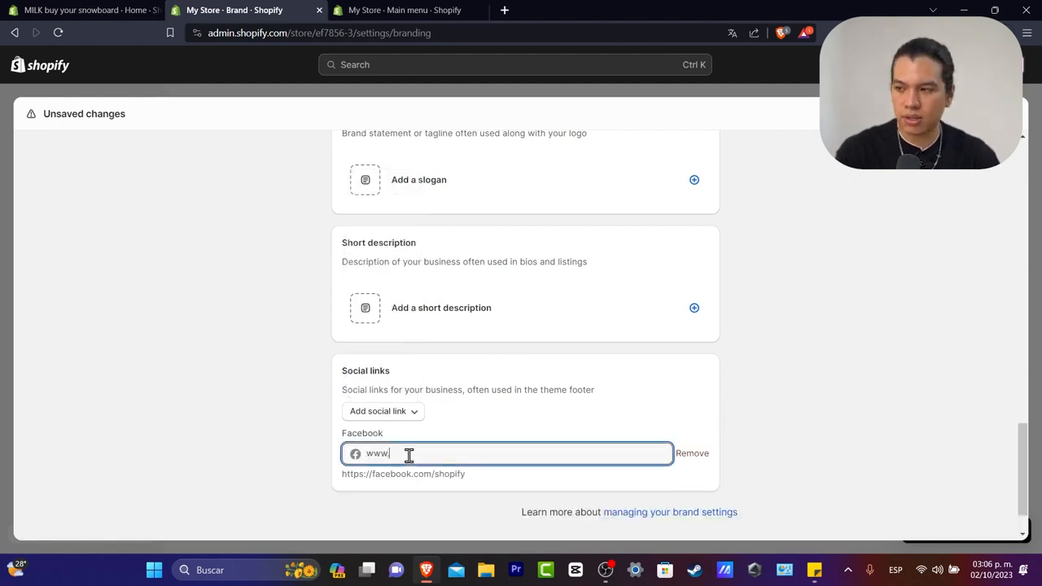
left_click(425, 480)
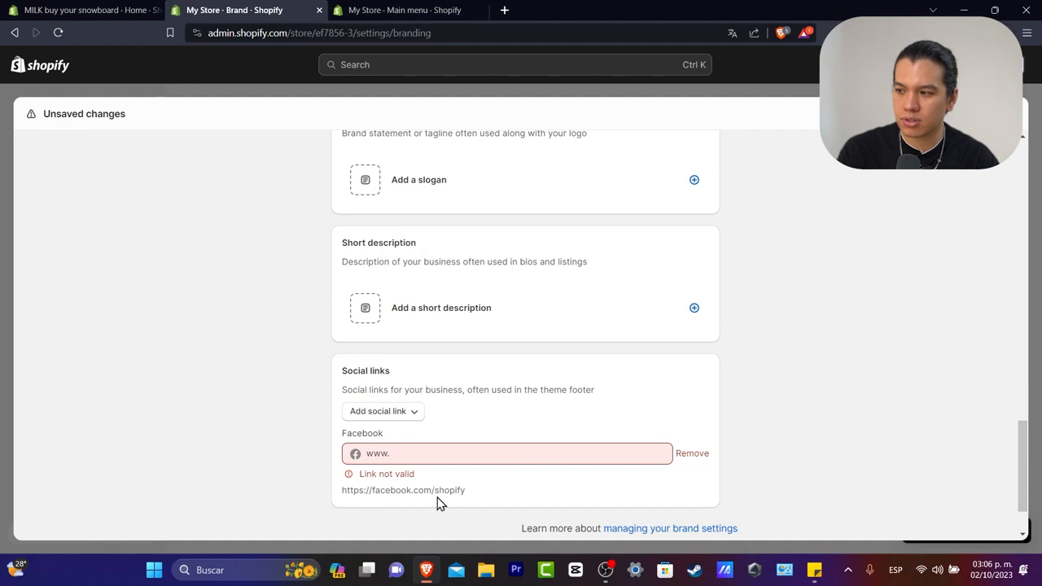
triple_click(454, 493)
key("ctrl+c")
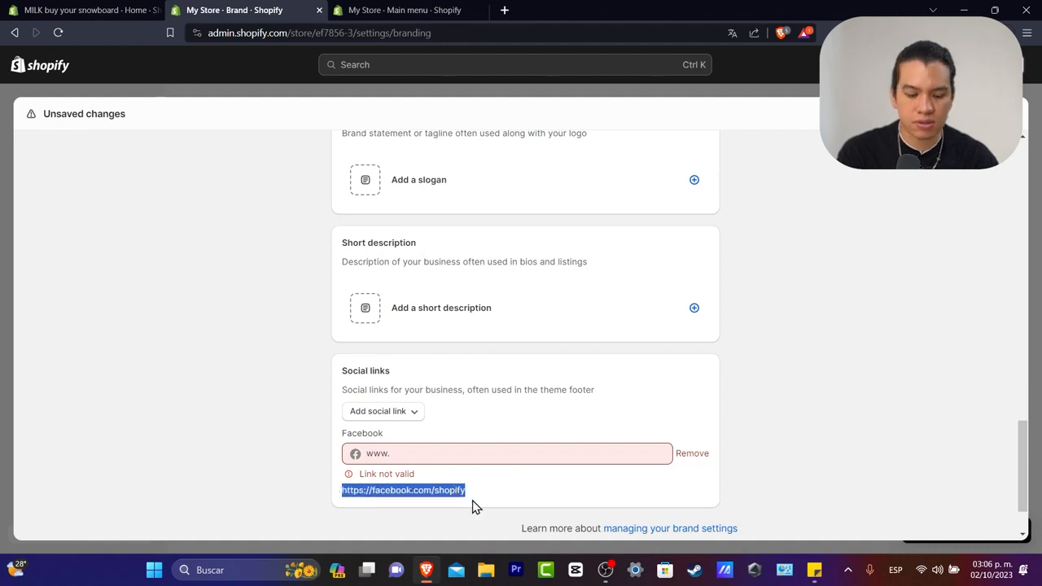
triple_click(402, 452)
key("ctrl+v")
left_click(748, 452)
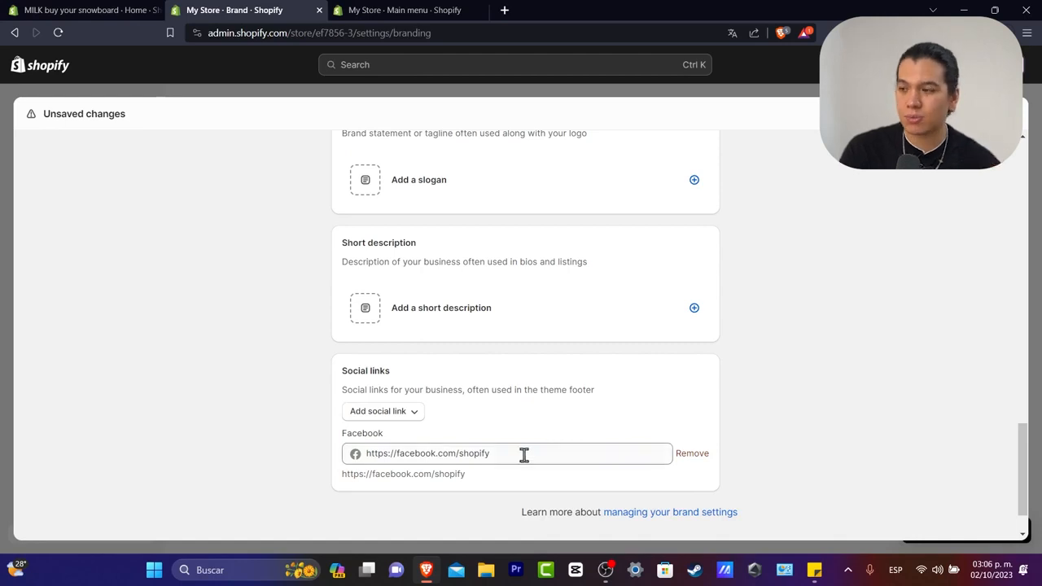
scroll(481, 393, "up", 10)
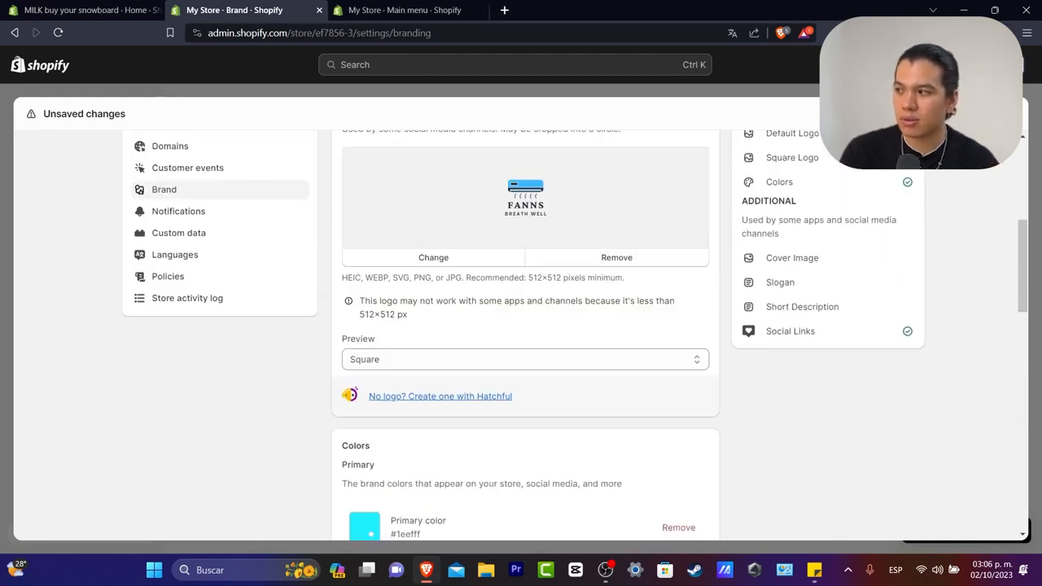
scroll(510, 372, "up", 5)
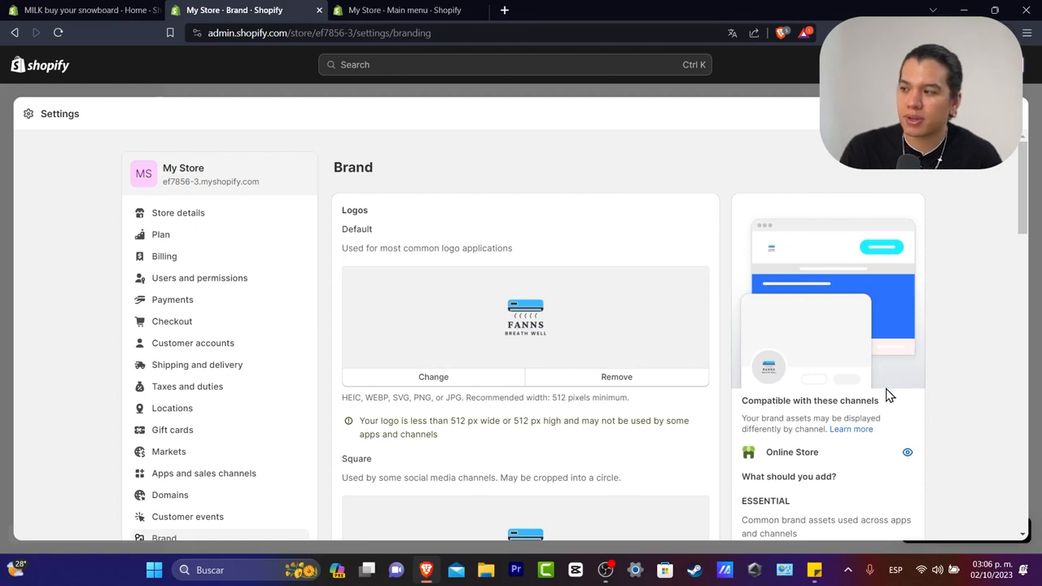
Switch the square logo's preview to Circle and examine the brand preview and asset checklist.
scroll(896, 420, "down", 2)
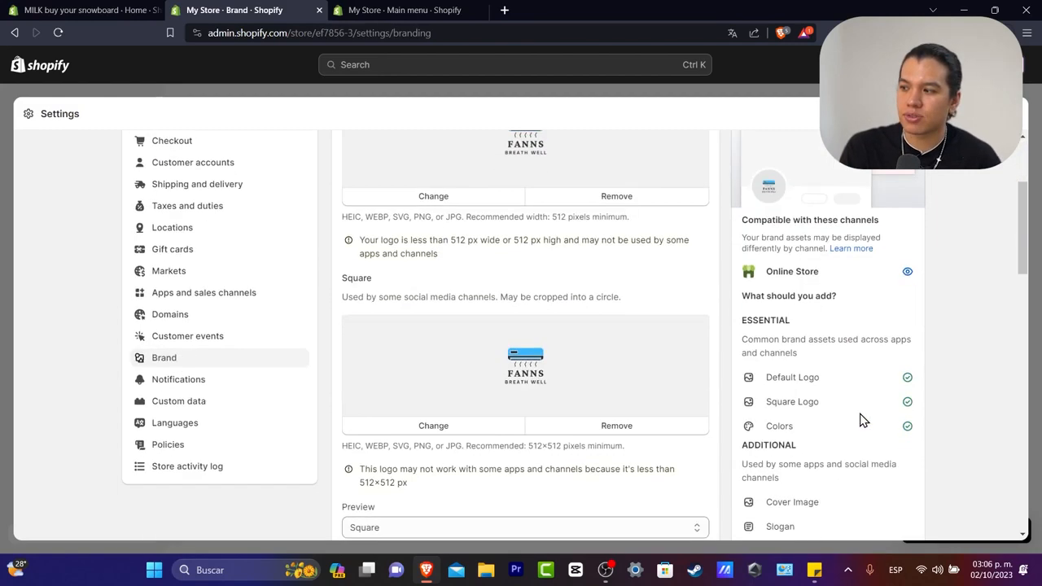
scroll(851, 432, "down", 4)
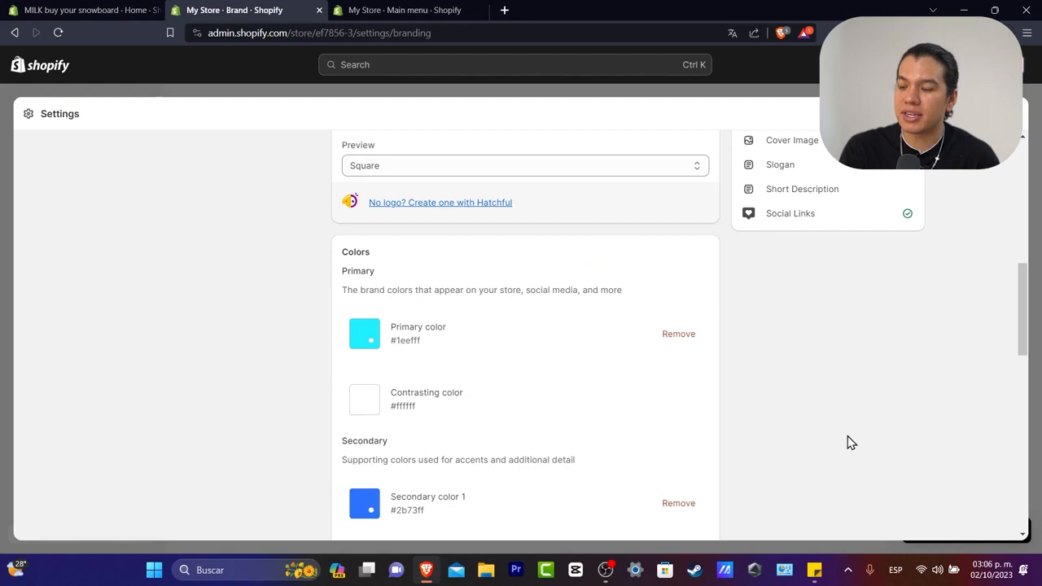
scroll(848, 434, "up", 4)
scroll(846, 439, "down", 2)
left_click(403, 350)
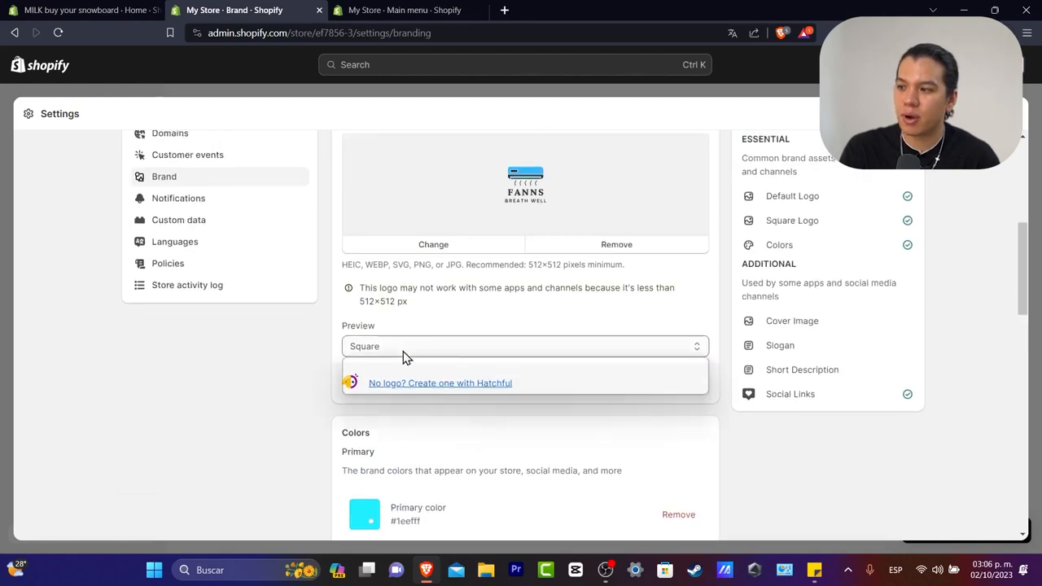
left_click(392, 377)
scroll(658, 353, "up", 3)
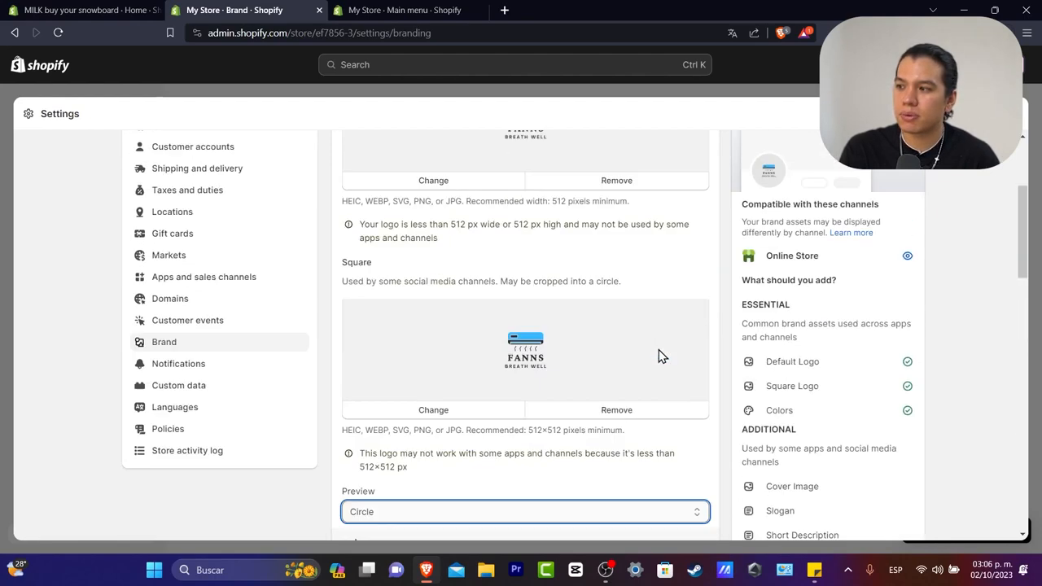
scroll(661, 355, "up", 3)
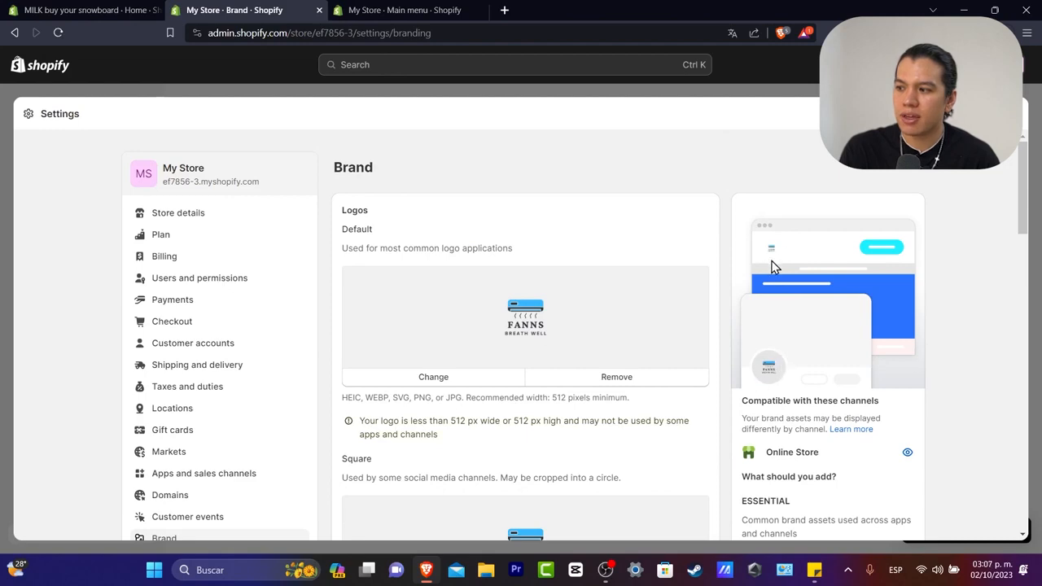
scroll(553, 349, "down", 3)
scroll(534, 367, "up", 2)
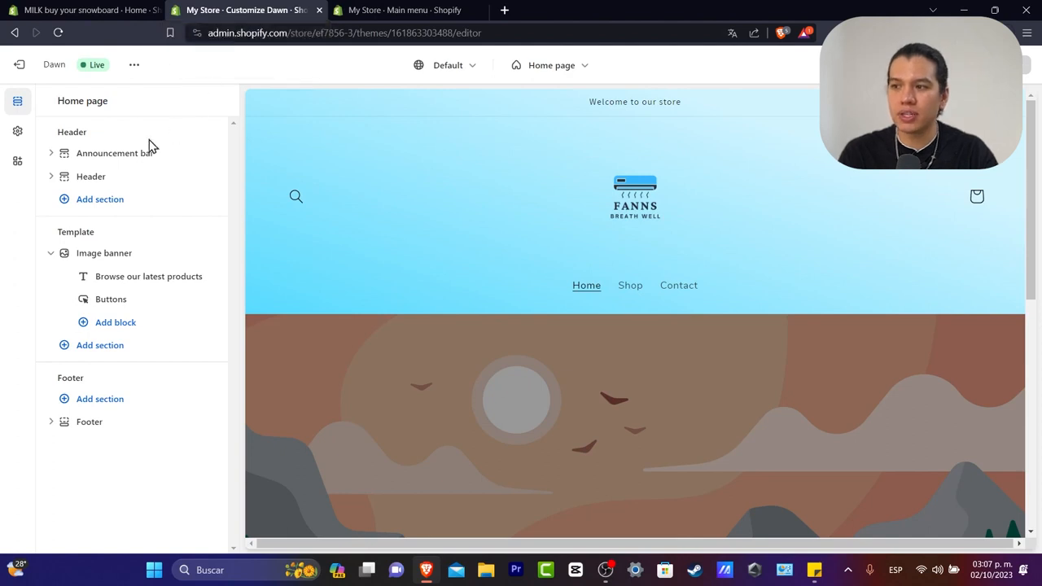
Open the Header section's settings, set the desktop menu type to Mega menu, and check the home page preview.
left_click(103, 176)
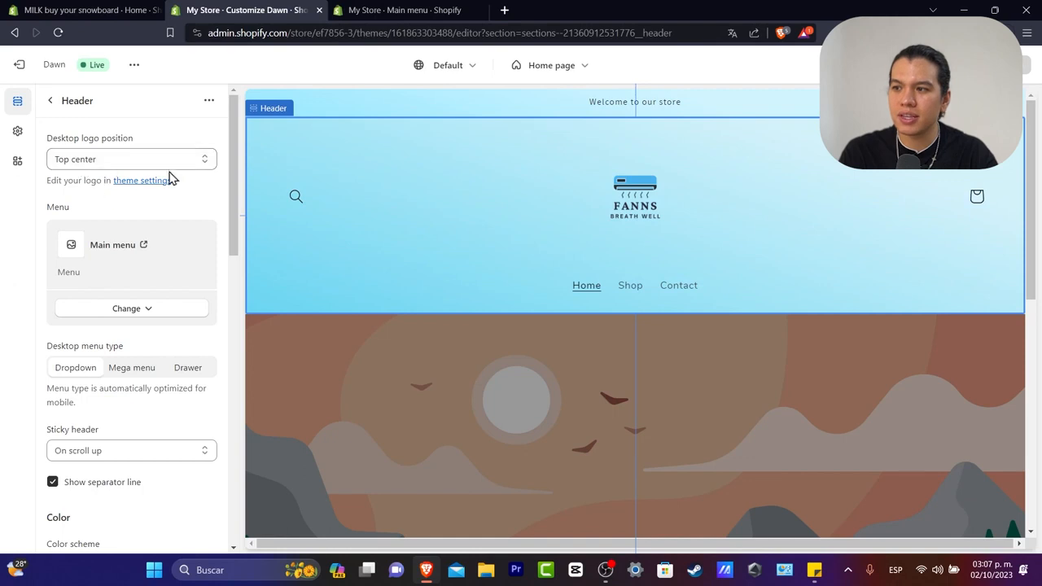
scroll(107, 241, "down", 2)
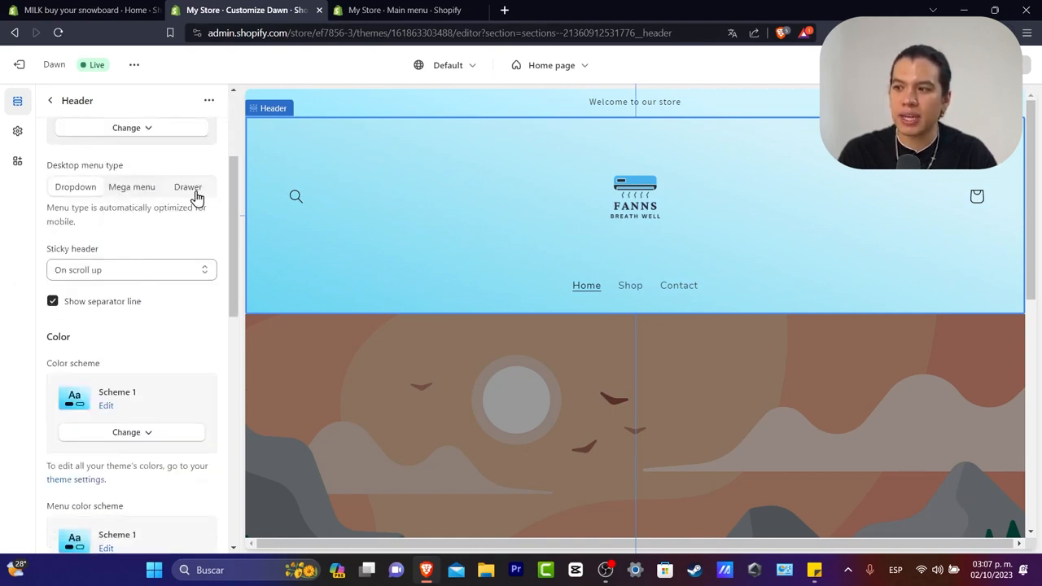
left_click(126, 196)
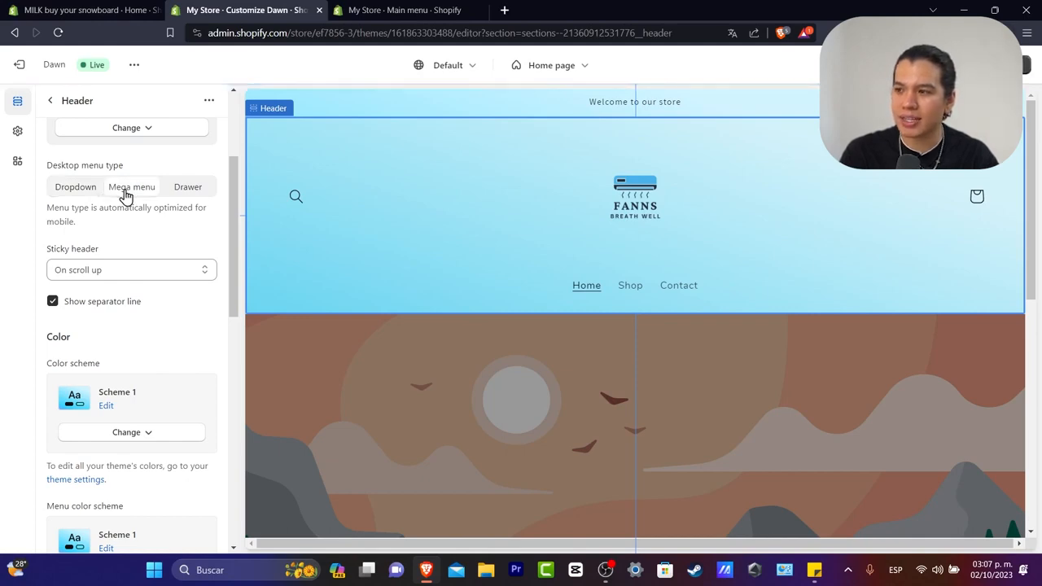
scroll(718, 258, "down", 5)
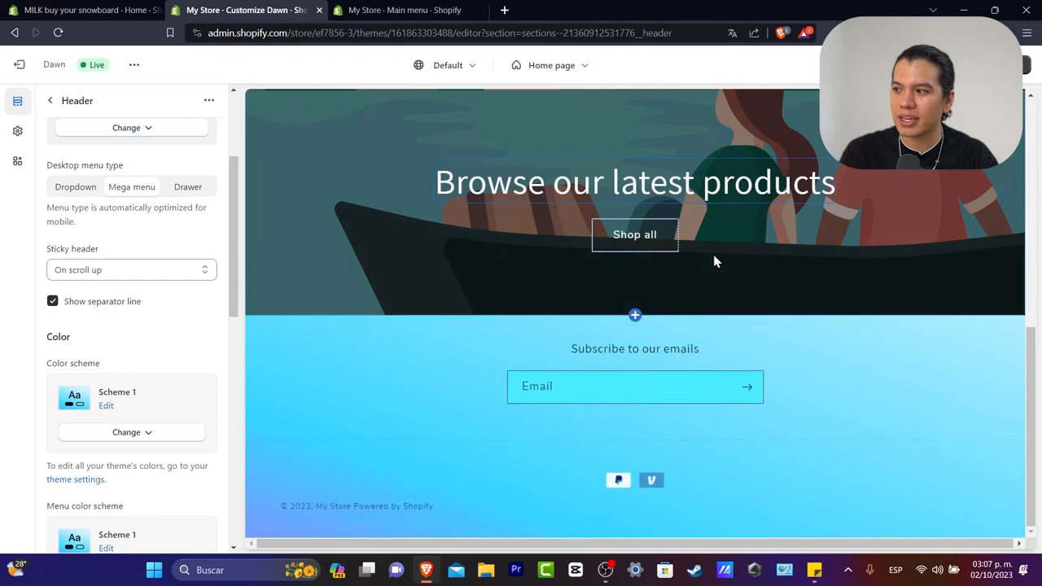
scroll(714, 261, "up", 5)
scroll(714, 260, "down", 2)
scroll(714, 260, "up", 2)
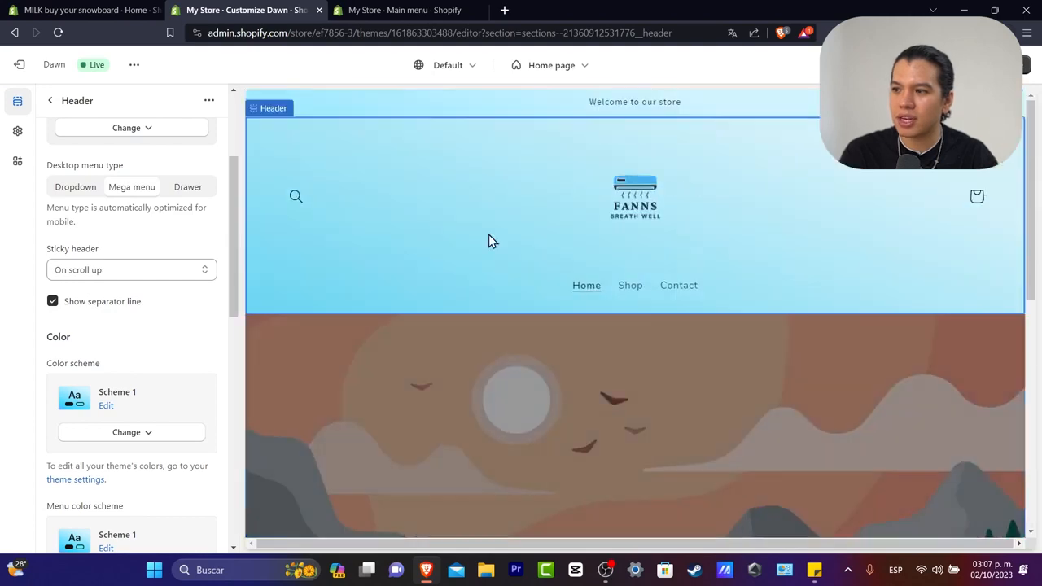
Set the sticky header to Always, turn off the separator line, and check how the header behaves in the page preview.
left_click(122, 270)
left_click(116, 309)
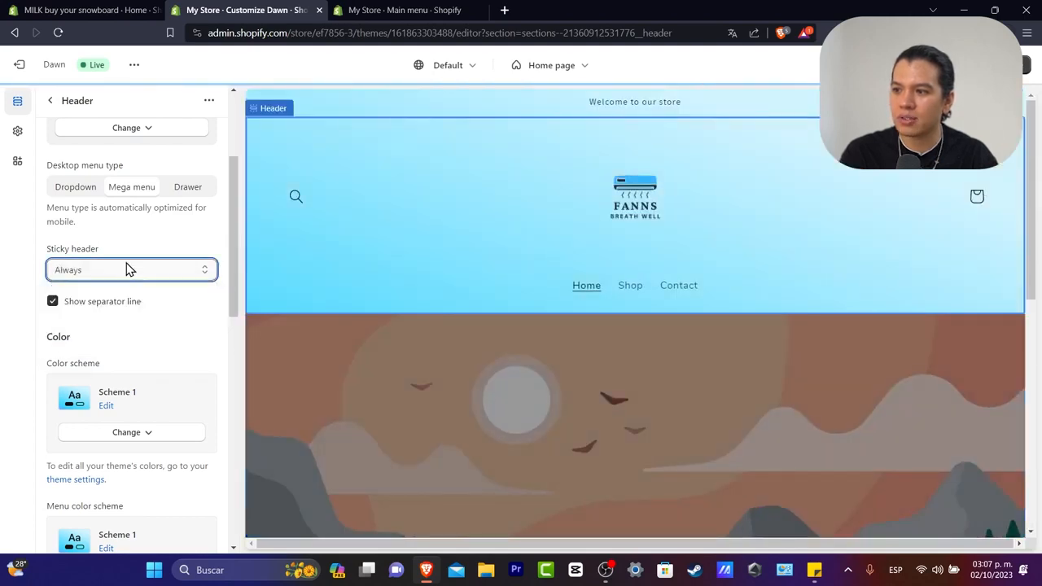
left_click(128, 303)
scroll(626, 281, "down", 5)
scroll(626, 281, "up", 5)
scroll(511, 221, "down", 6)
scroll(512, 221, "up", 6)
scroll(512, 220, "down", 5)
scroll(511, 220, "down", 5)
scroll(509, 222, "up", 6)
scroll(508, 223, "down", 1)
scroll(507, 217, "up", 1)
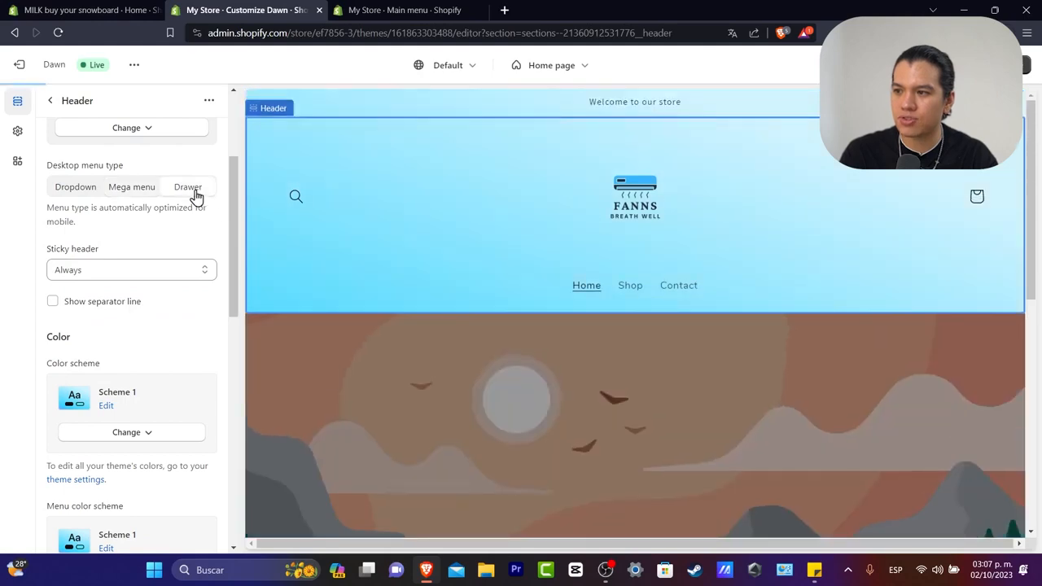
Compare the Drawer, Dropdown and Mega menu types in the header and set the desktop menu type to Drawer.
left_click(193, 192)
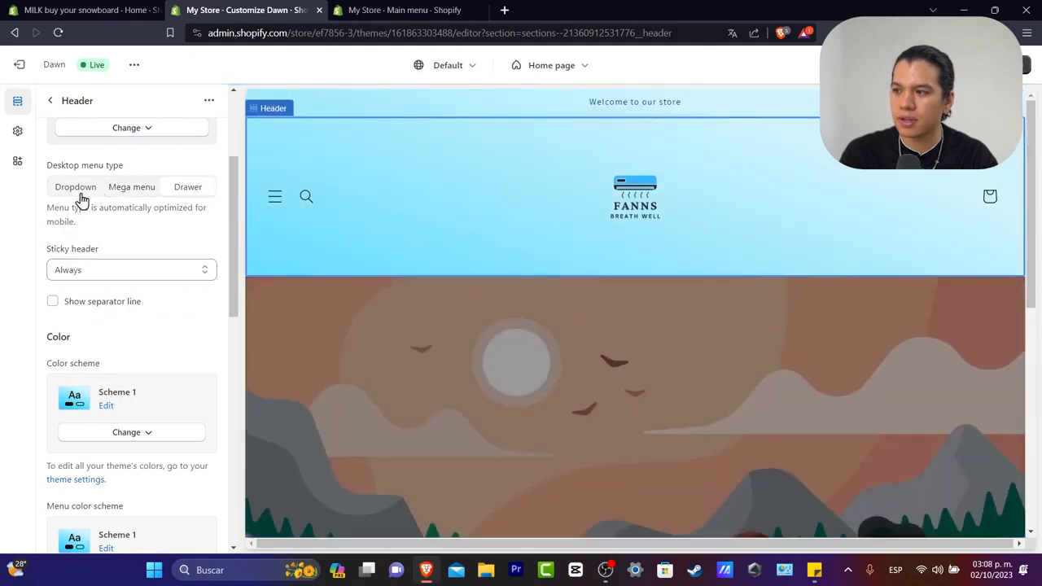
left_click(81, 195)
left_click(122, 195)
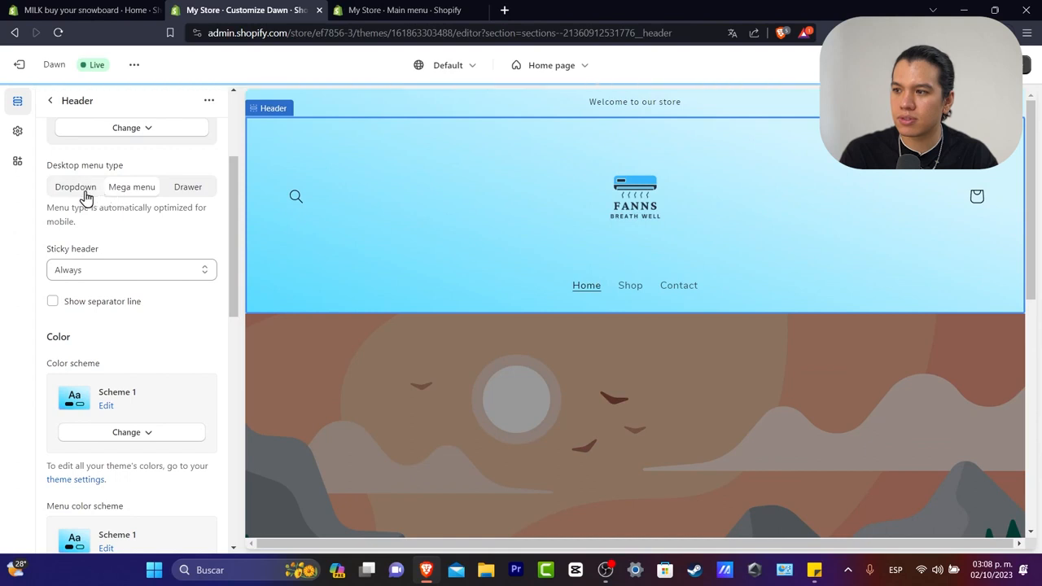
left_click(181, 190)
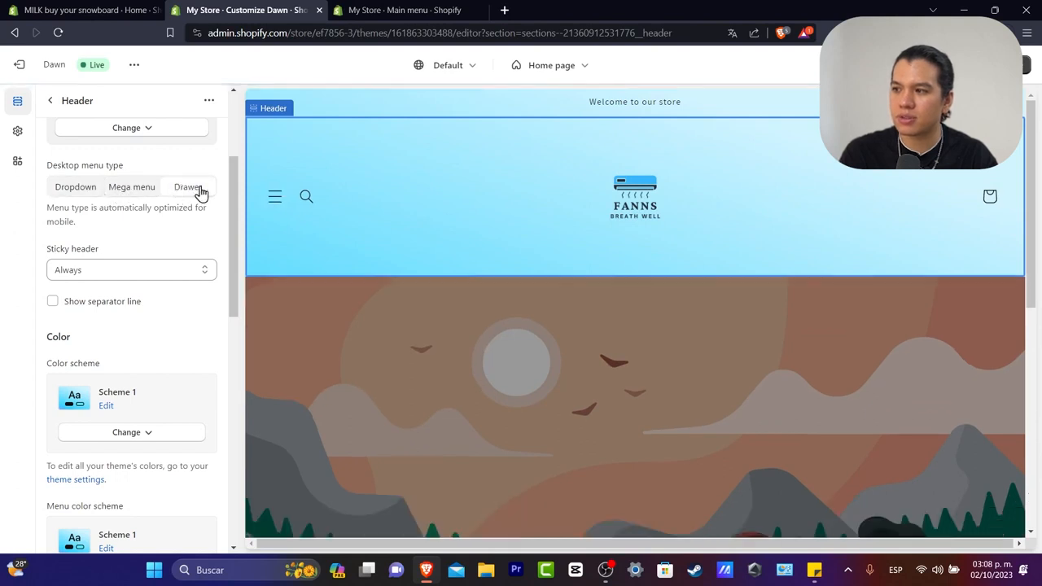
Try opening and closing the drawer menu in the page preview, and set the desktop menu type to Dropdown.
left_click(277, 201)
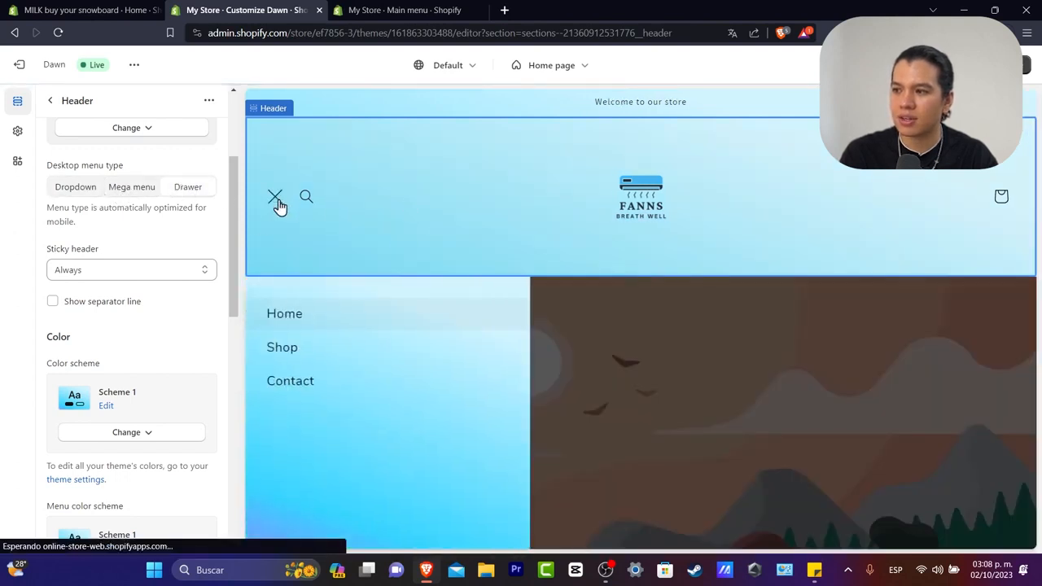
left_click(277, 202)
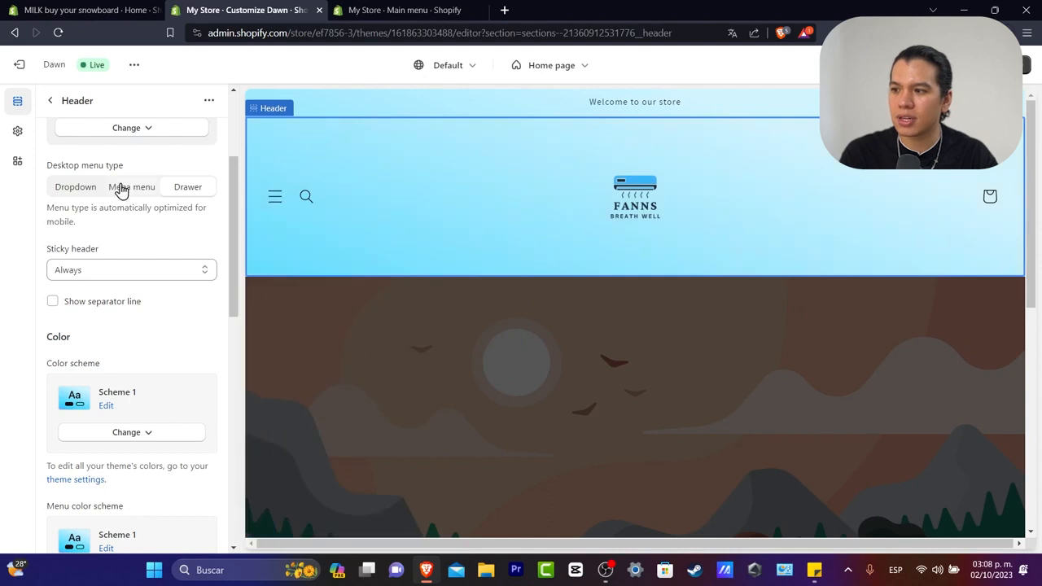
left_click(85, 192)
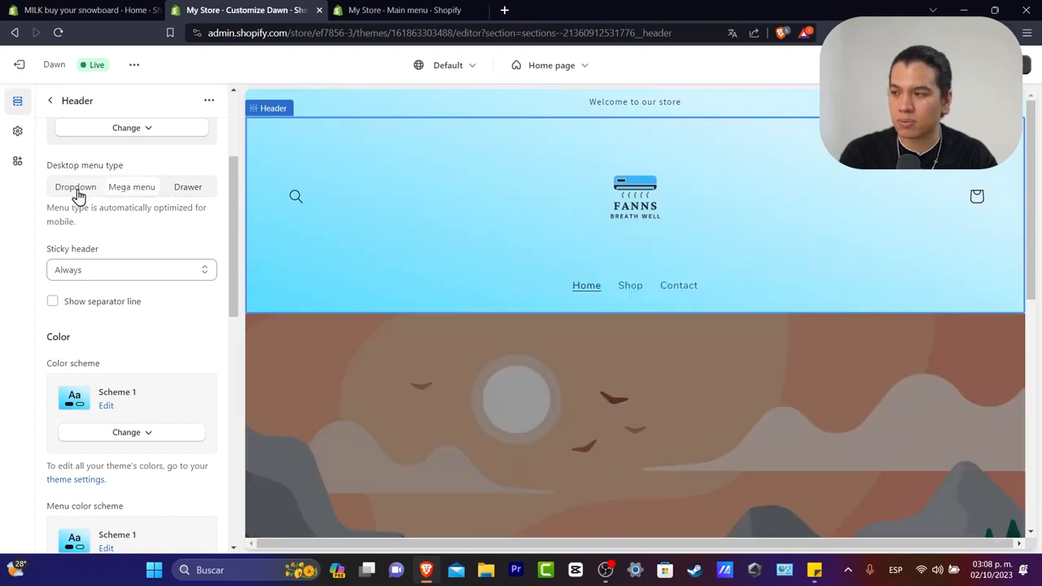
Turn on the header's separator line and set the sticky header to On scroll up.
left_click(117, 303)
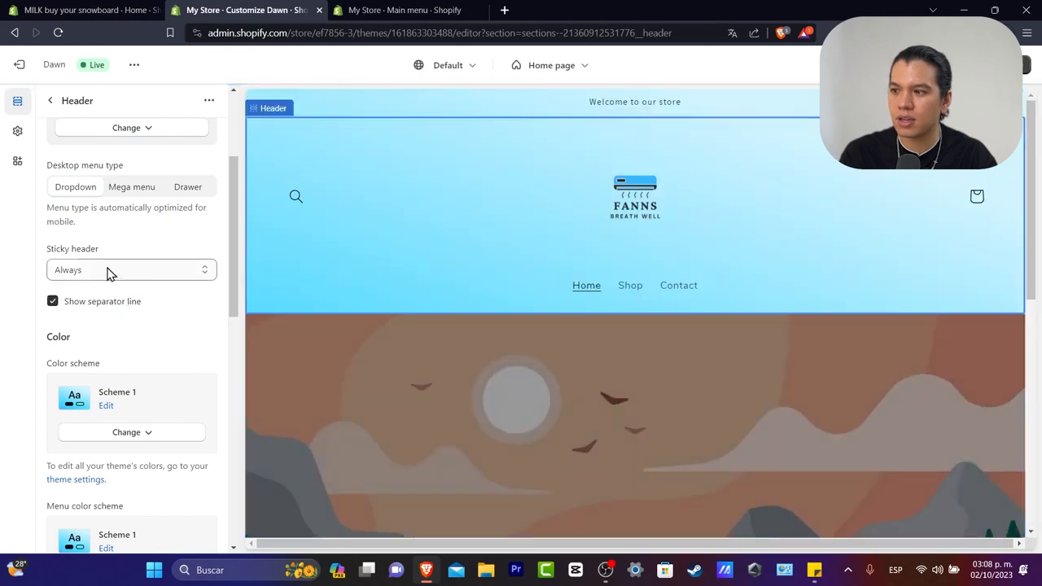
left_click(110, 273)
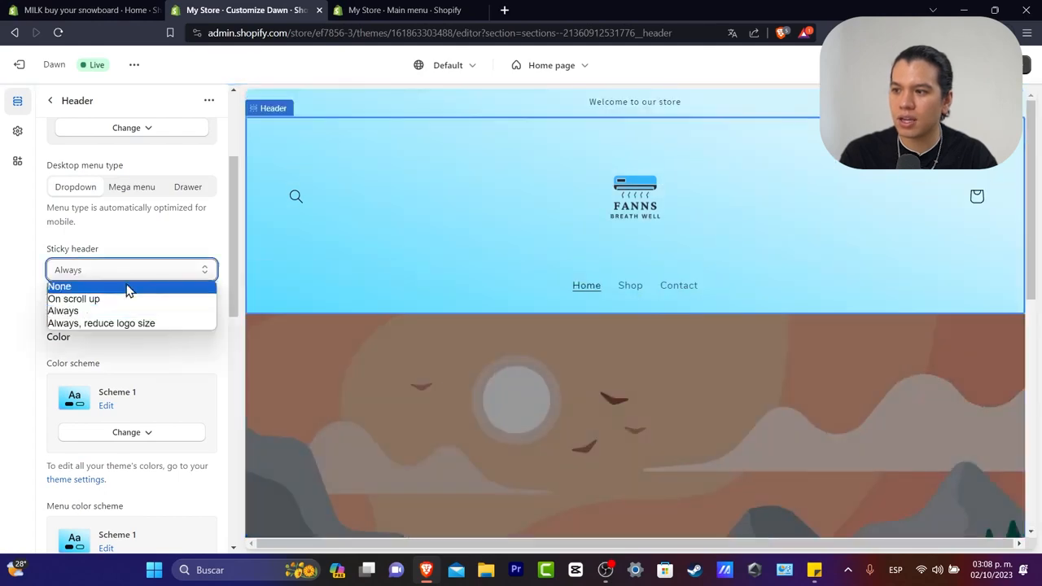
left_click(128, 299)
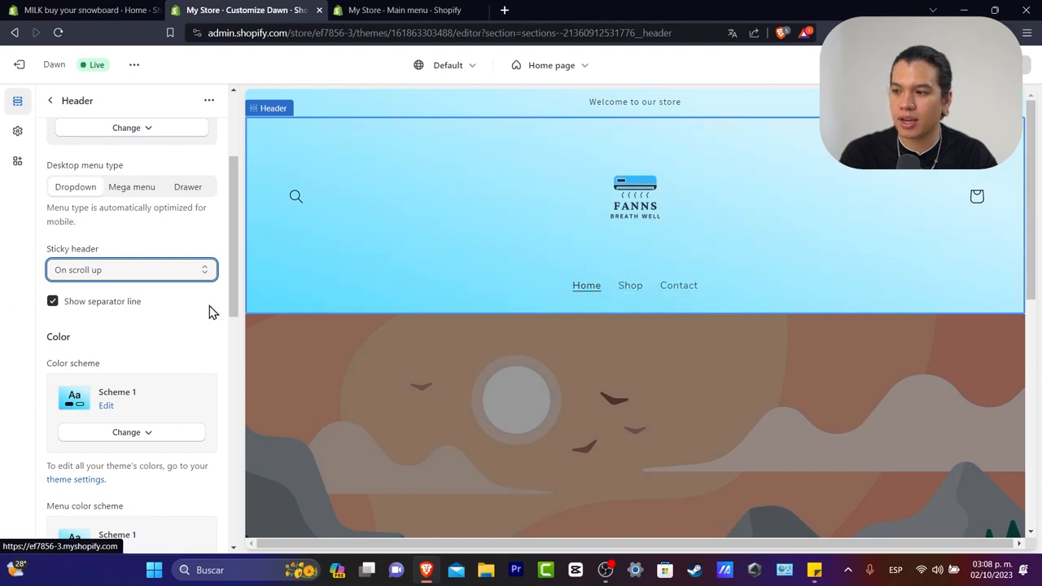
Review the Announcement bar section's settings and return to the home page section list.
left_click(50, 100)
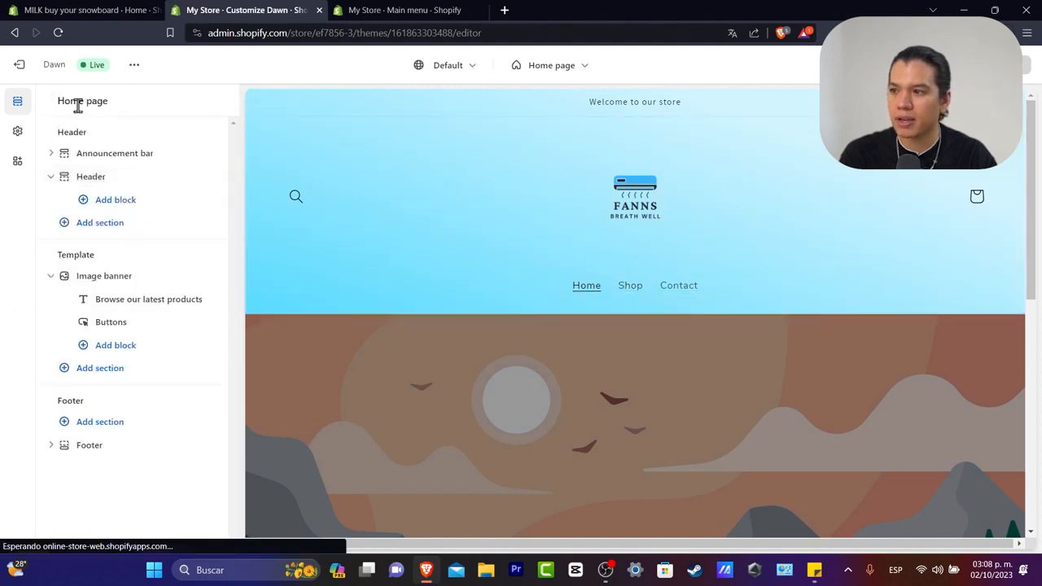
left_click(114, 156)
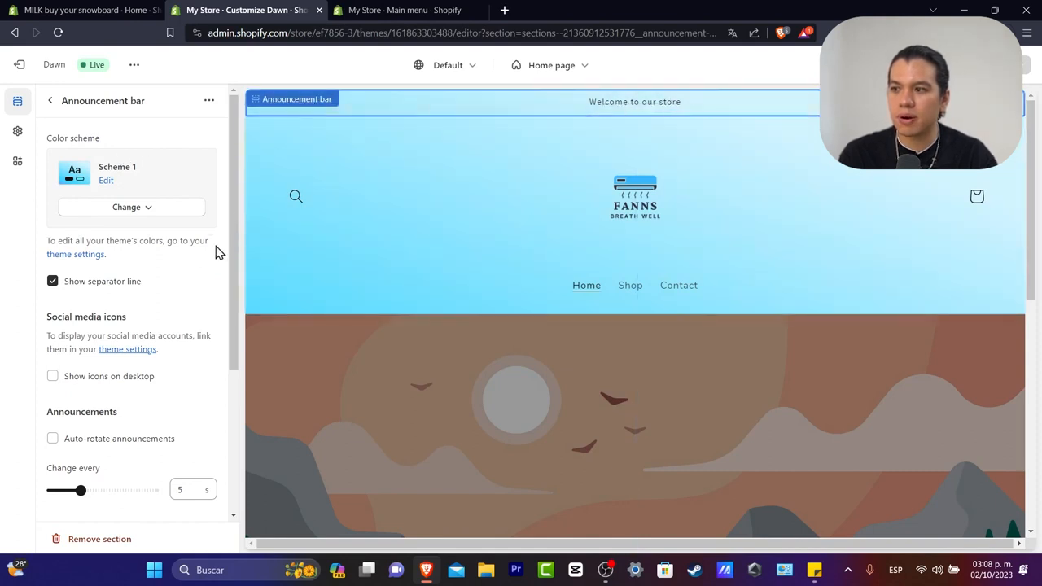
scroll(216, 248, "down", 3)
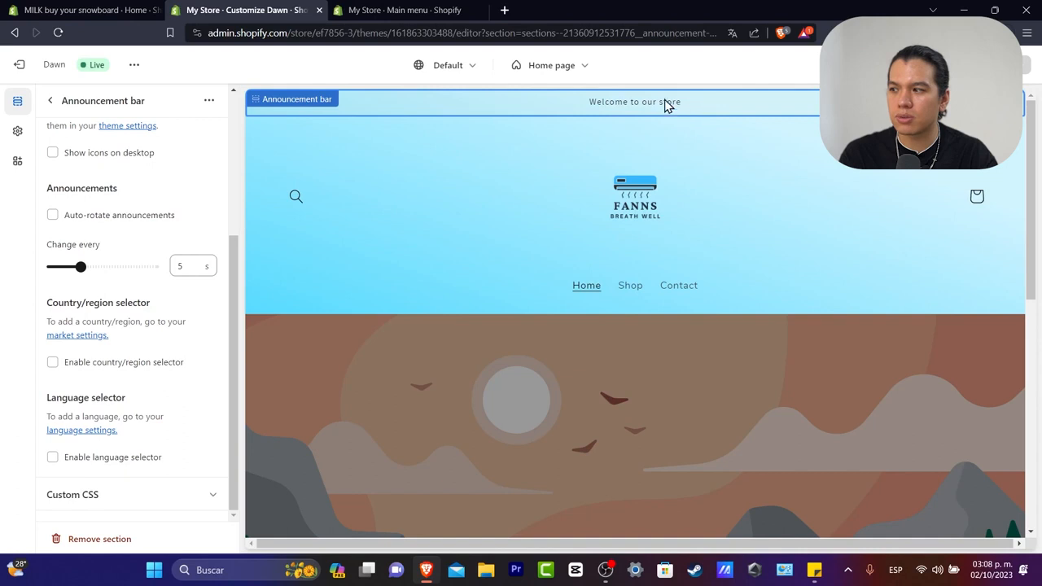
left_click(319, 103)
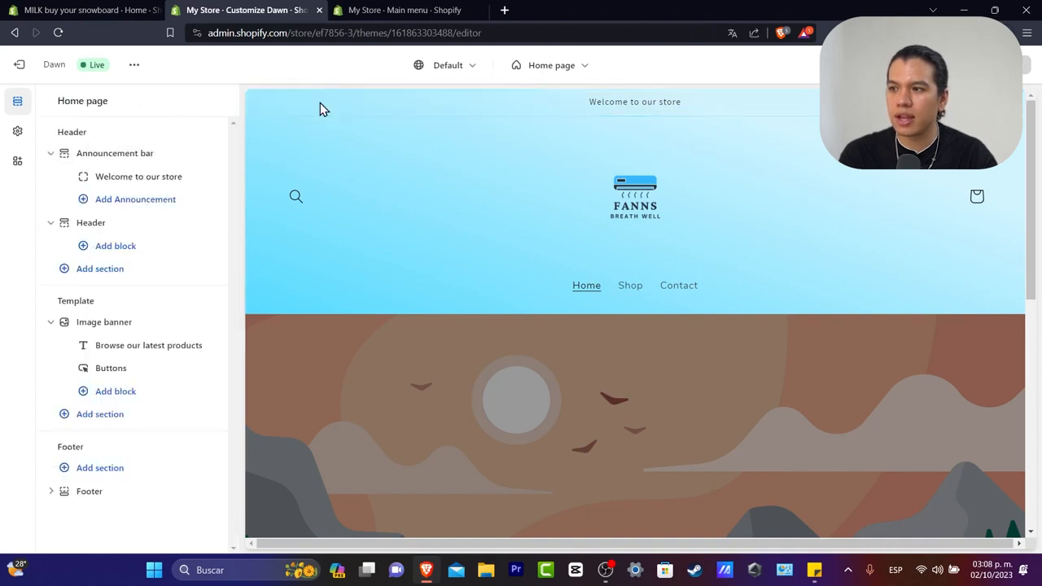
Change the announcement block's text to "Get your first 35% Discount for new clients".
left_click(120, 177)
triple_click(158, 155)
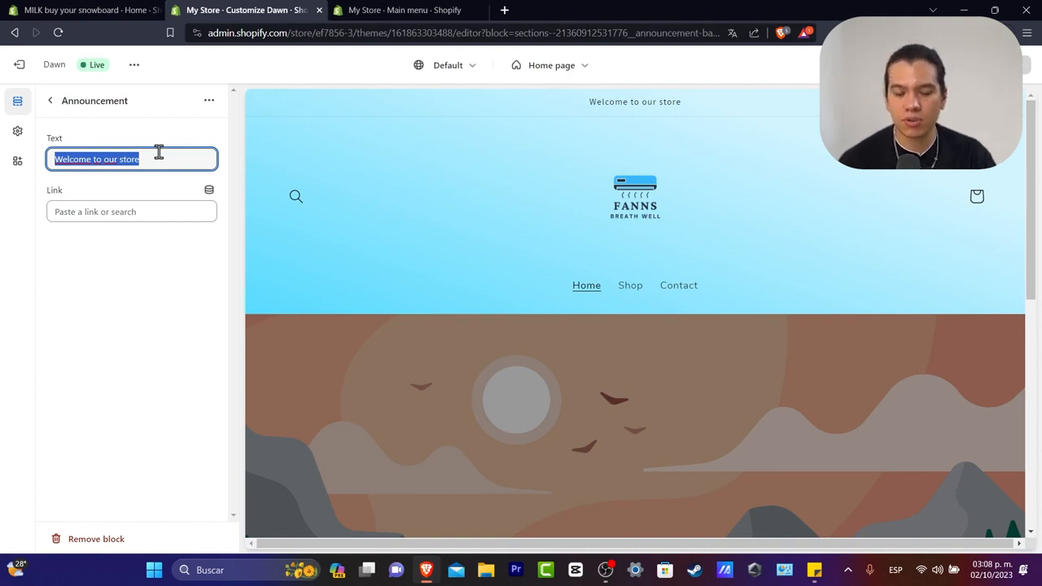
type("Receie")
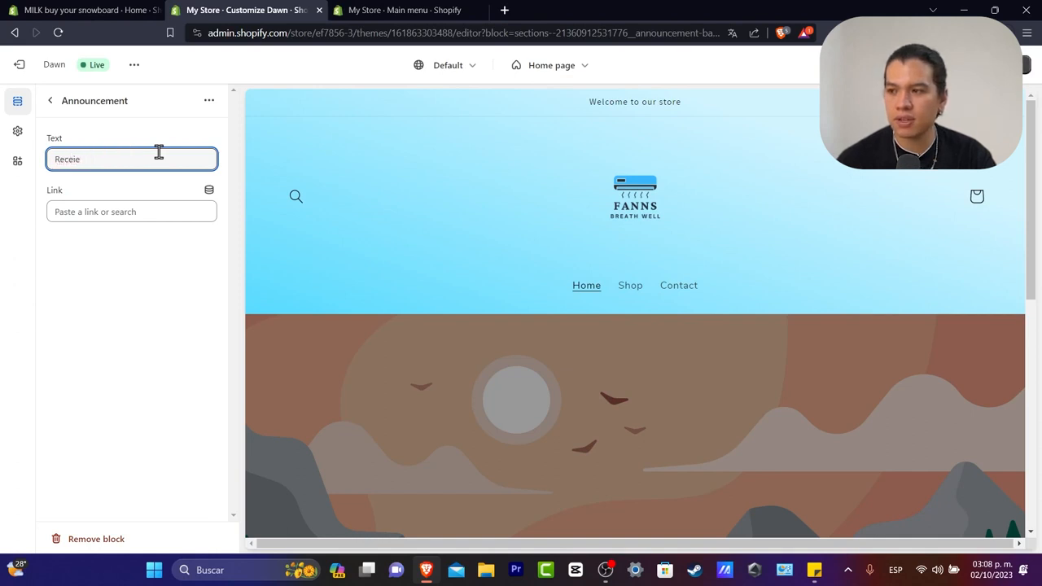
type("Get your first 35%")
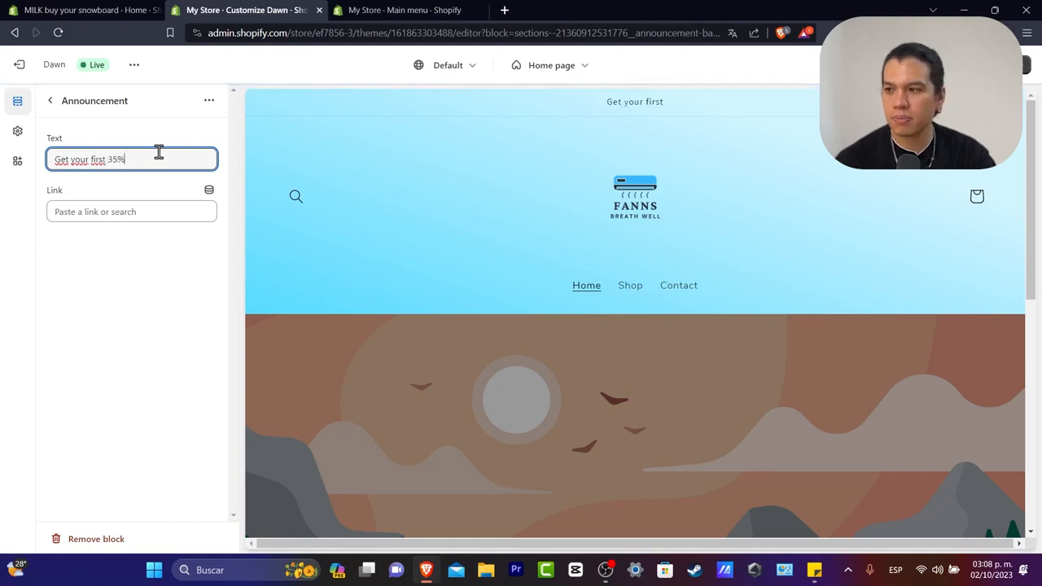
type("Discoutn")
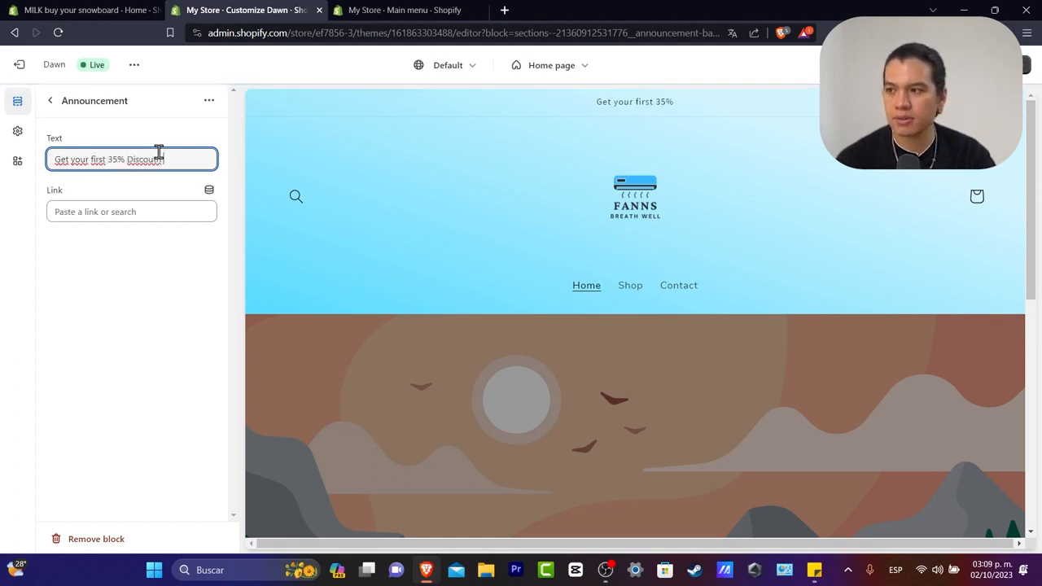
key("BackSpace")
key("BackSpace")
type("nt for new clientes")
left_click(160, 253)
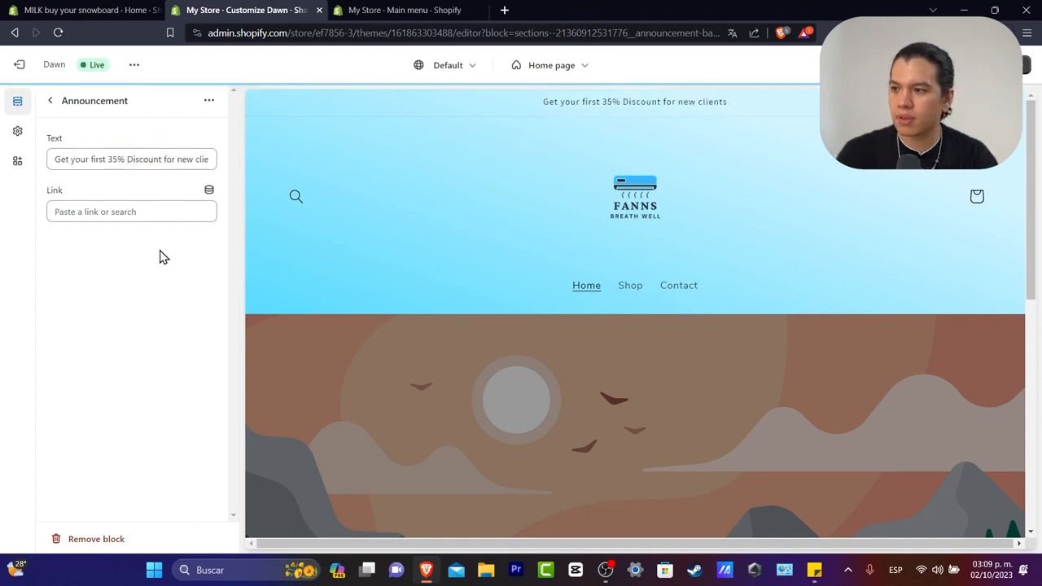
Link the discount announcement to All products and return to the home page section list.
left_click(108, 213)
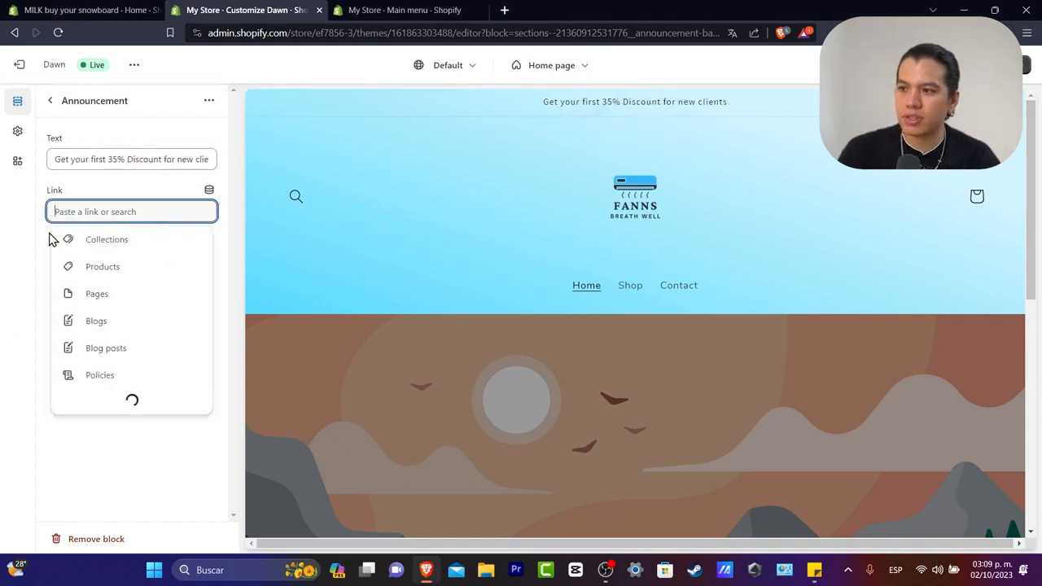
left_click(112, 267)
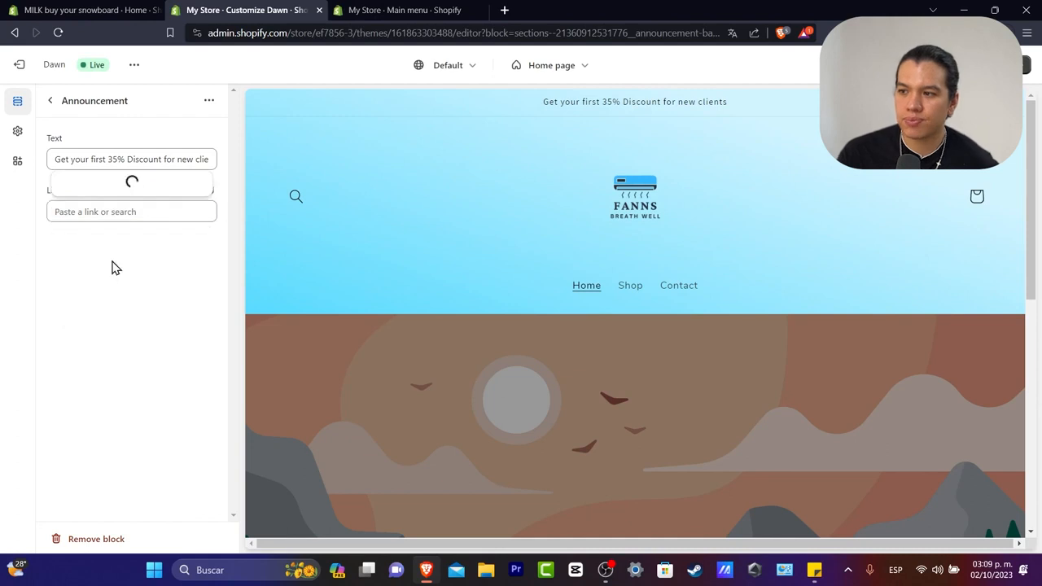
left_click(123, 181)
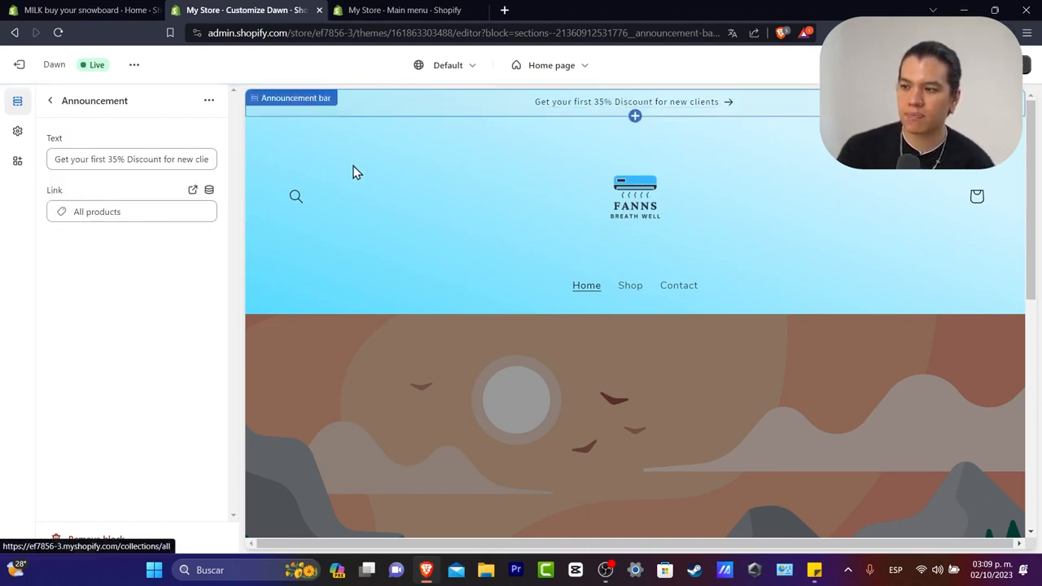
left_click(49, 102)
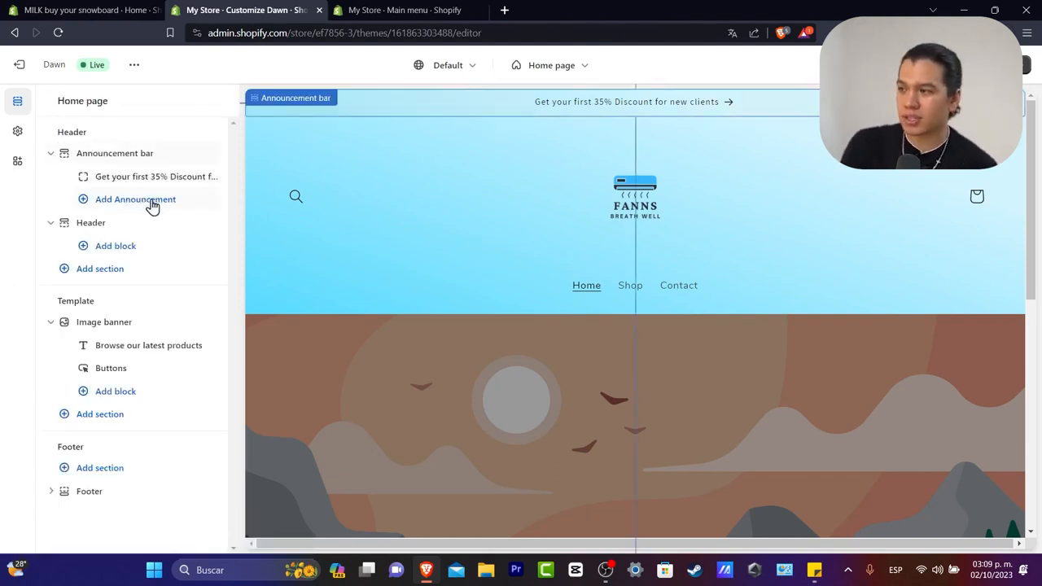
Open the Image banner's settings, close the Banners website templates page, and examine the banner in the home page preview.
left_click(814, 570)
left_click(612, 415)
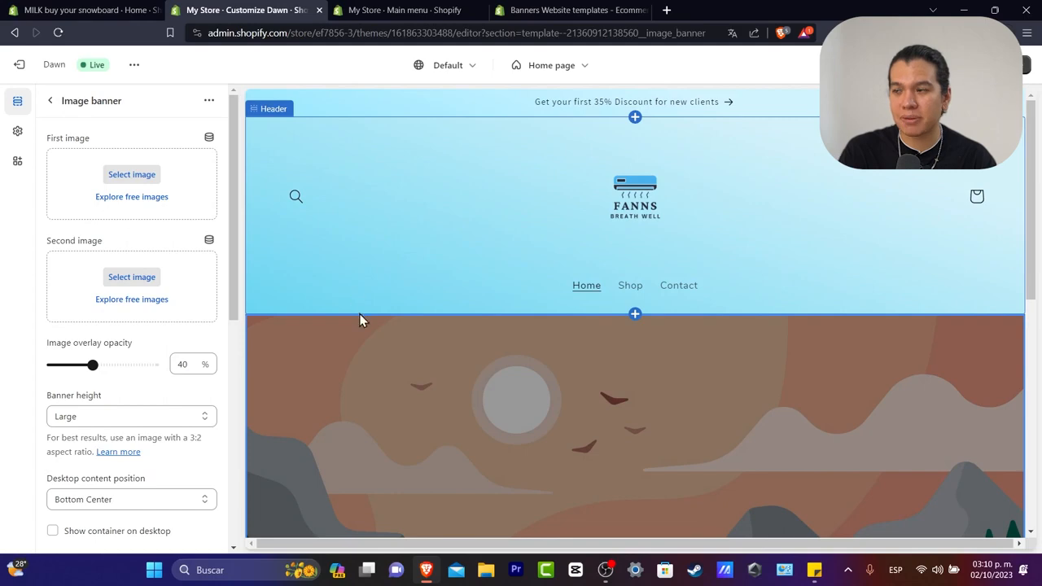
left_click(635, 10)
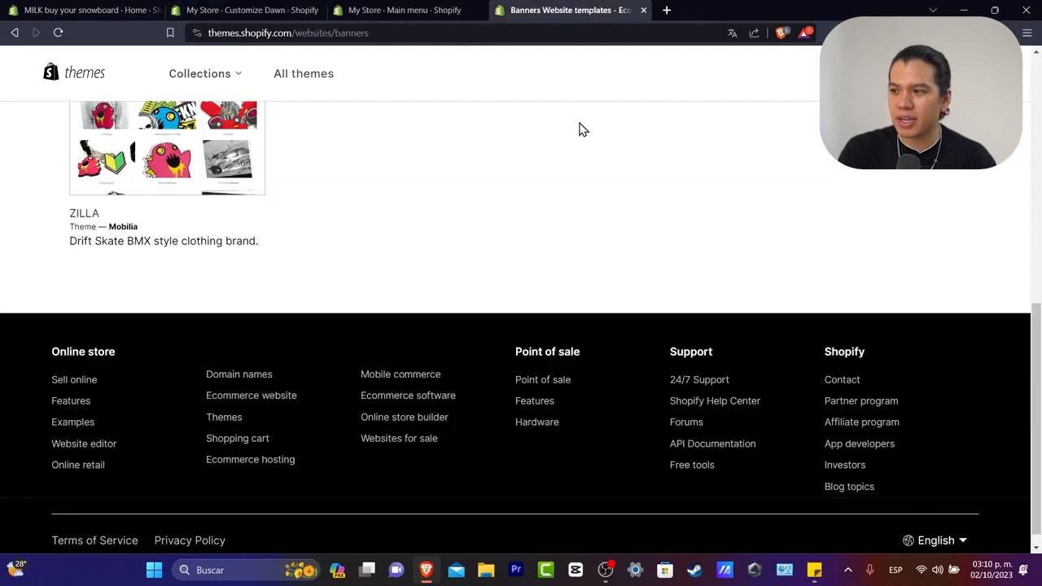
left_click(645, 10)
left_click(250, 10)
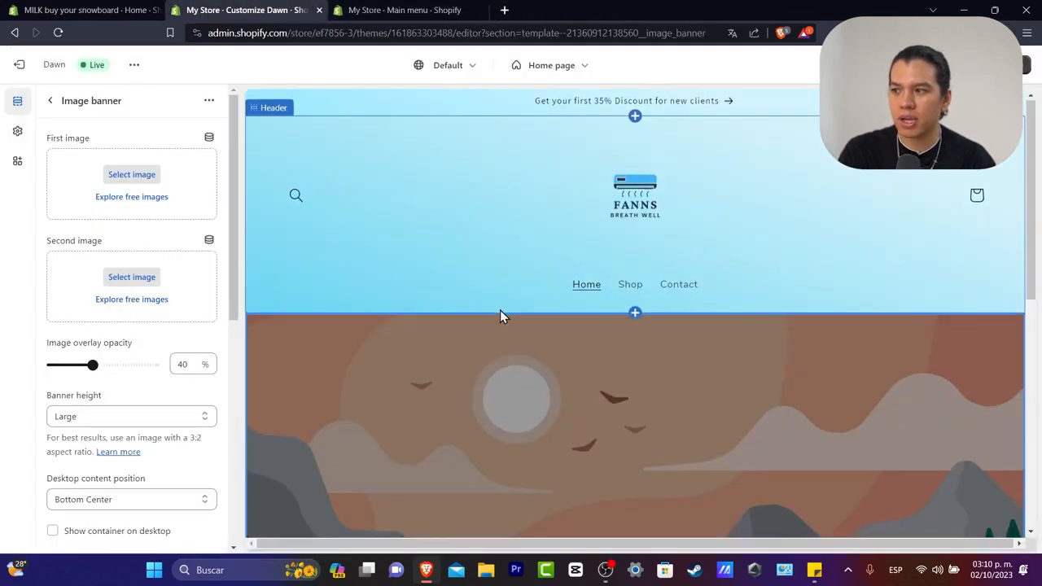
scroll(499, 310, "down", 5)
scroll(504, 316, "down", 2)
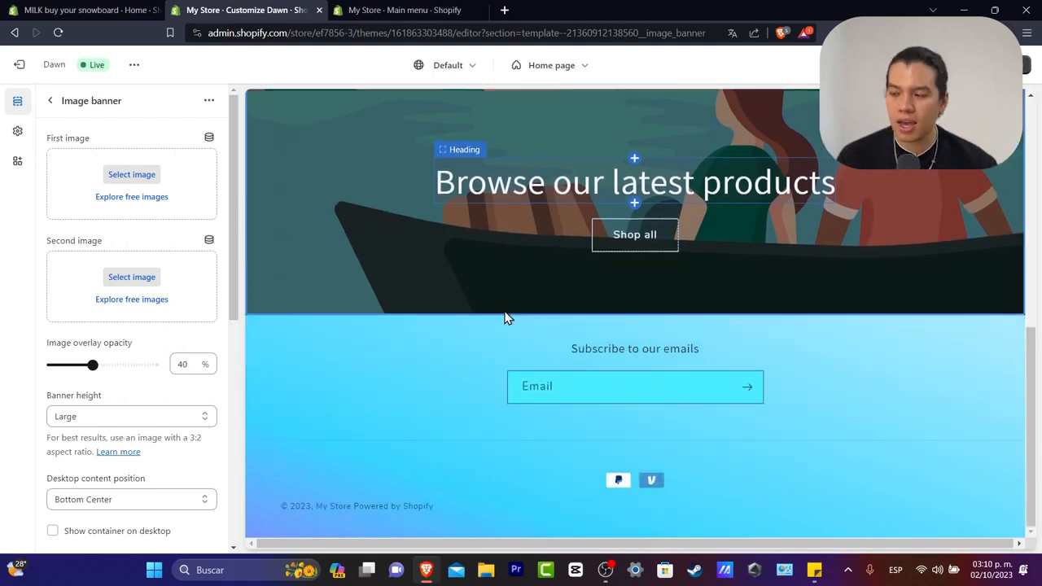
scroll(504, 316, "up", 5)
scroll(504, 314, "down", 3)
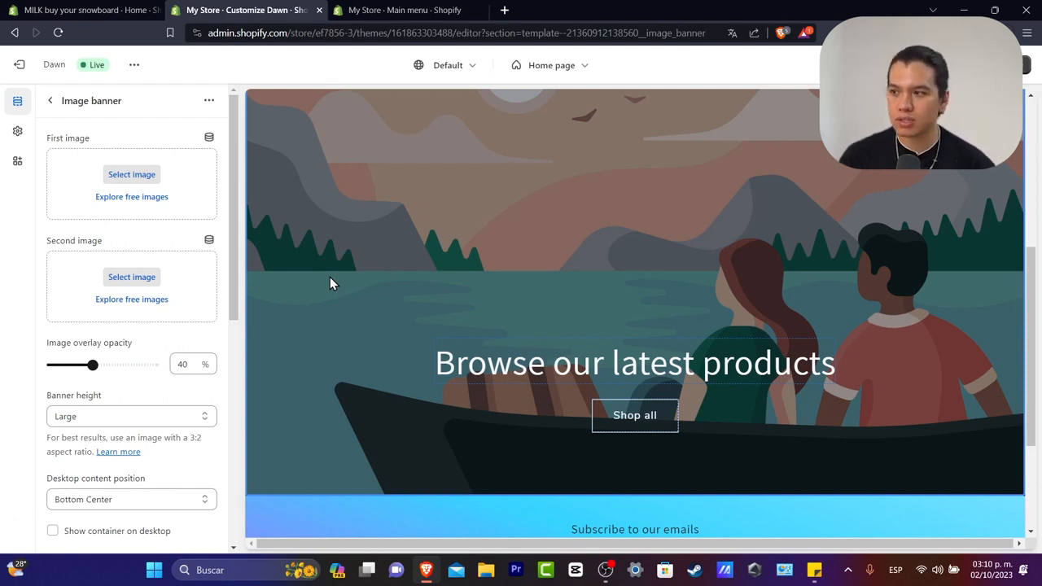
Open the free images for the banner's first image and browse the men's photos.
left_click(132, 198)
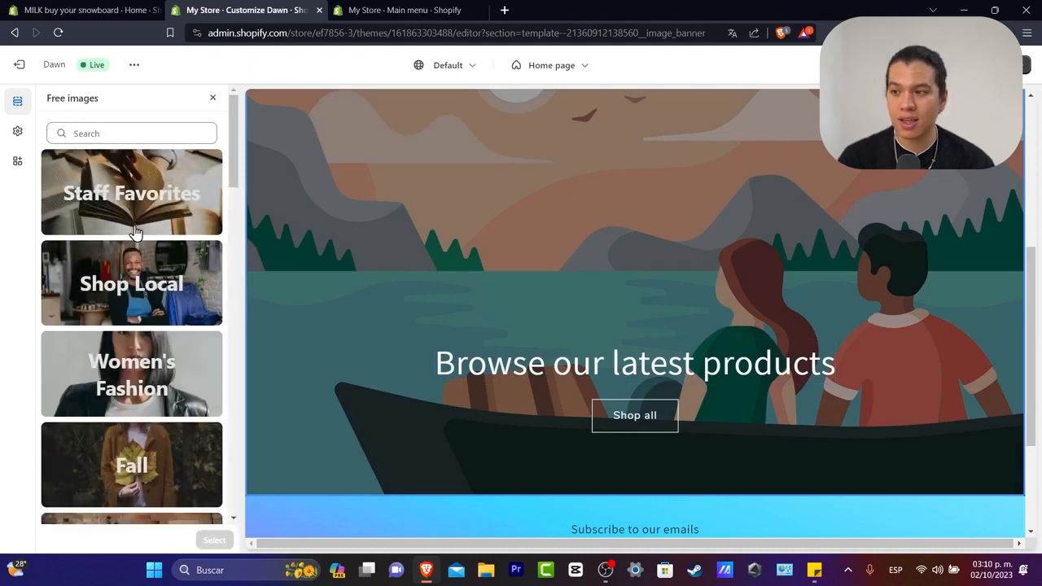
scroll(147, 226, "down", 2)
scroll(147, 224, "down", 2)
left_click(194, 201)
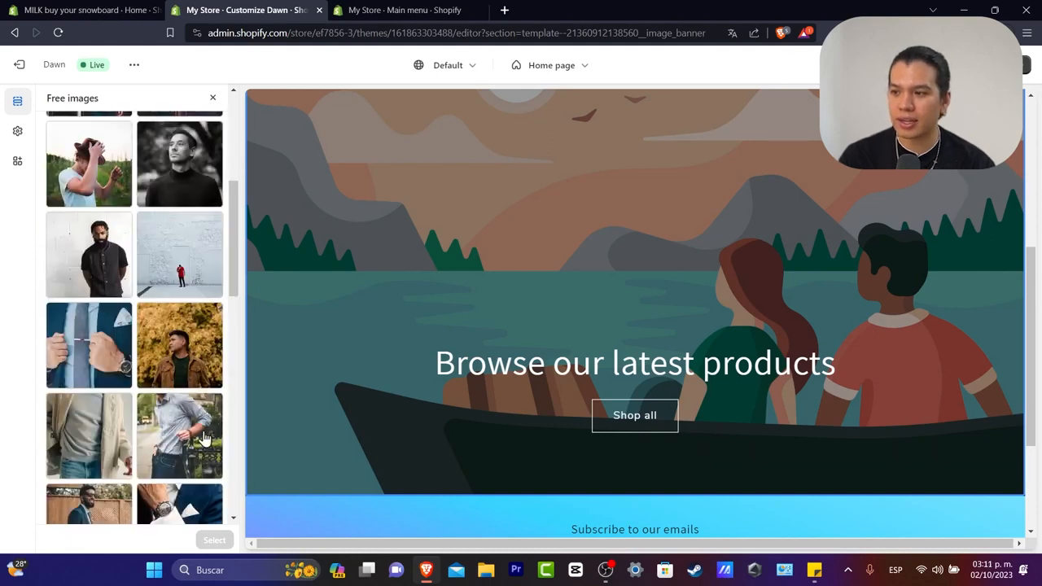
scroll(175, 411, "down", 2)
scroll(135, 421, "down", 2)
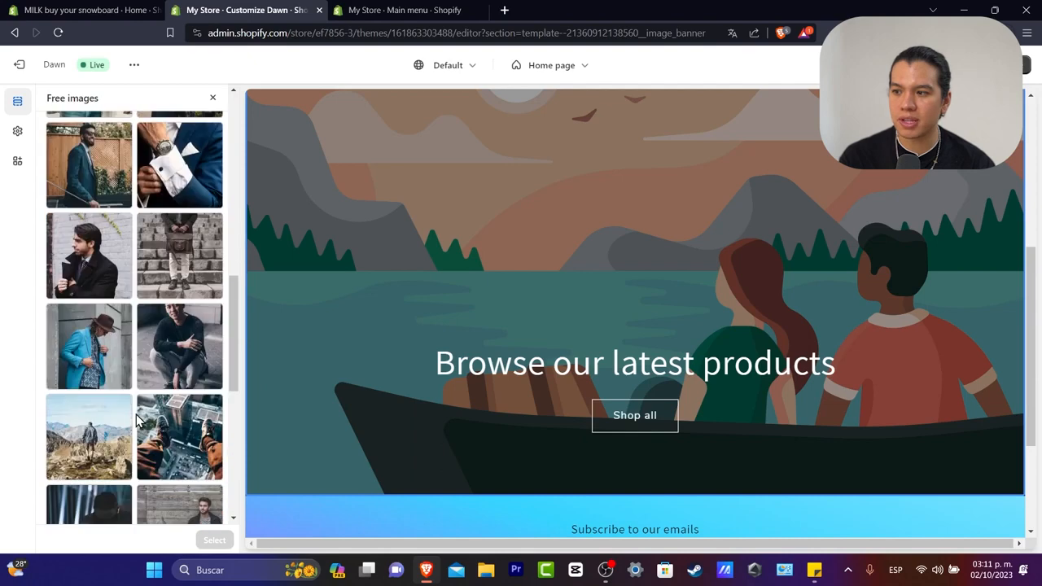
scroll(179, 361, "down", 2)
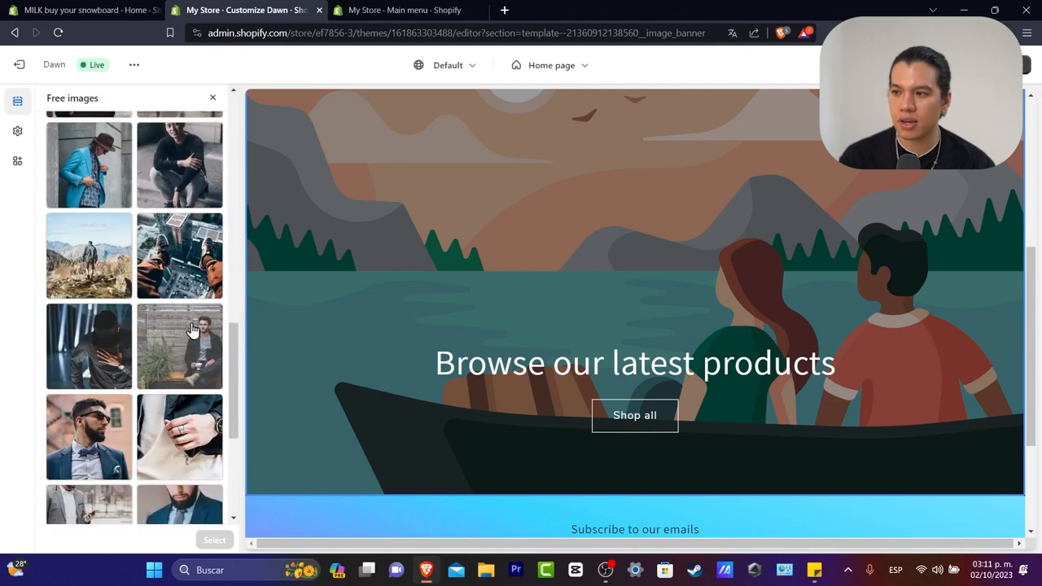
scroll(192, 447, "down", 2)
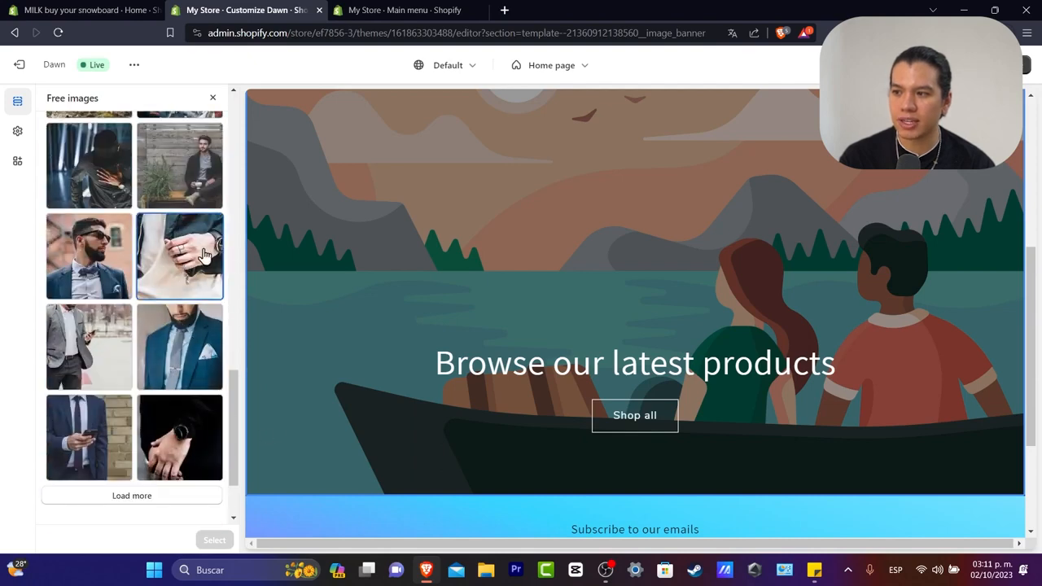
Select the photo of the hand with a ring and watch and examine it in the home page banner preview.
left_click(180, 254)
scroll(673, 366, "down", 2)
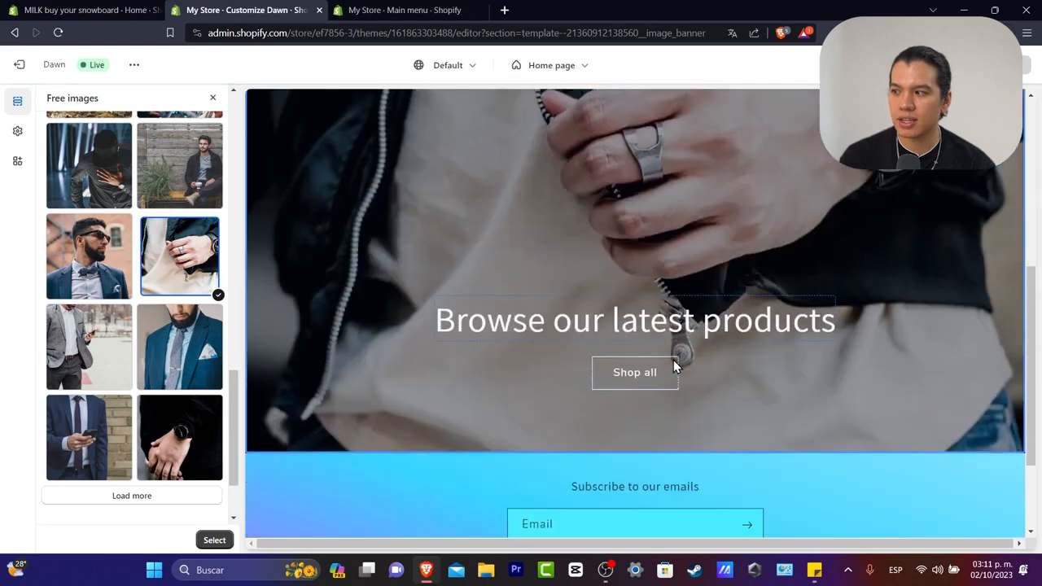
scroll(672, 366, "up", 2)
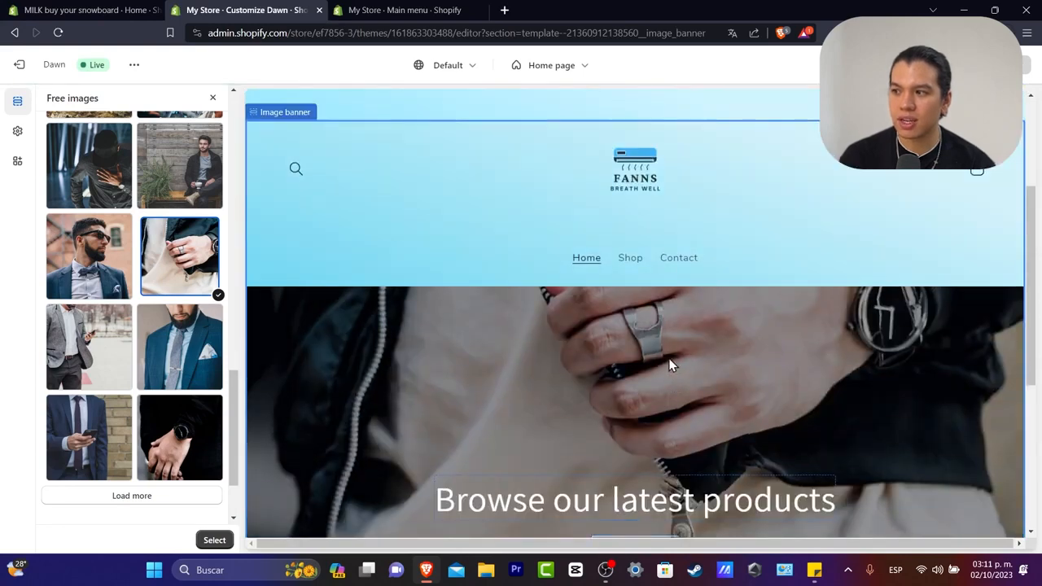
scroll(669, 365, "down", 2)
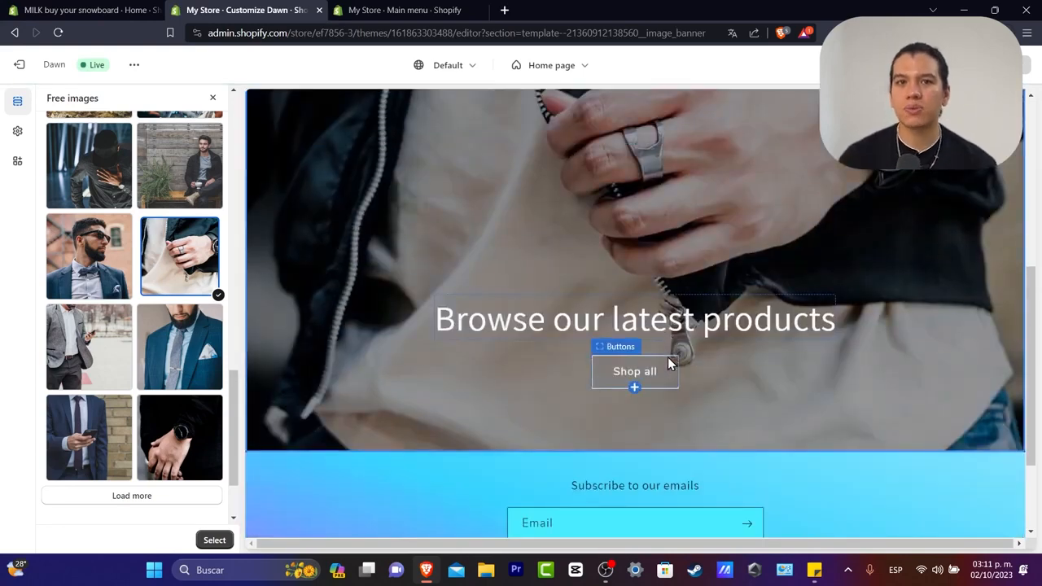
scroll(667, 363, "down", 2)
scroll(658, 361, "up", 5)
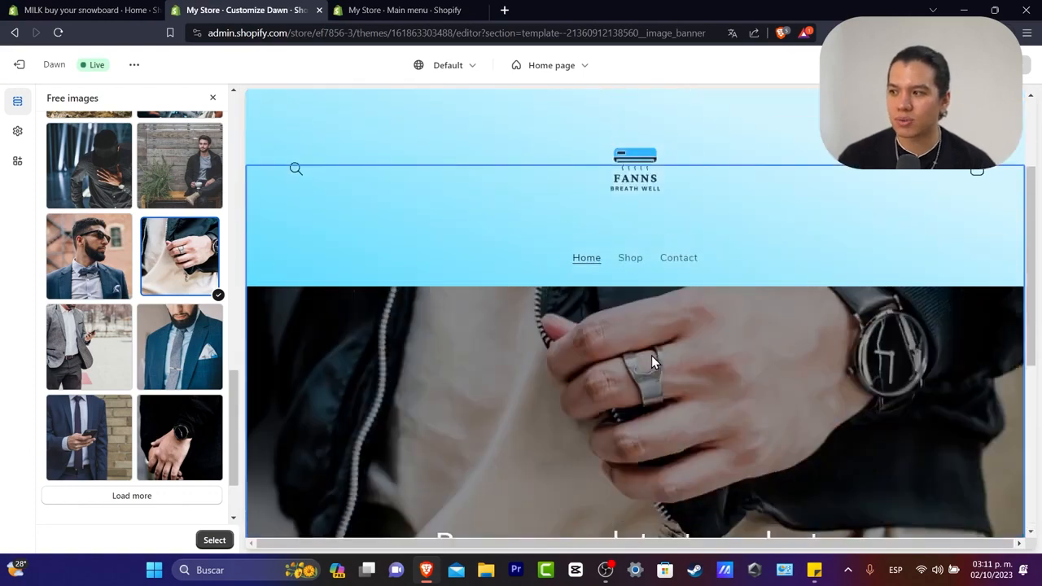
scroll(650, 363, "down", 2)
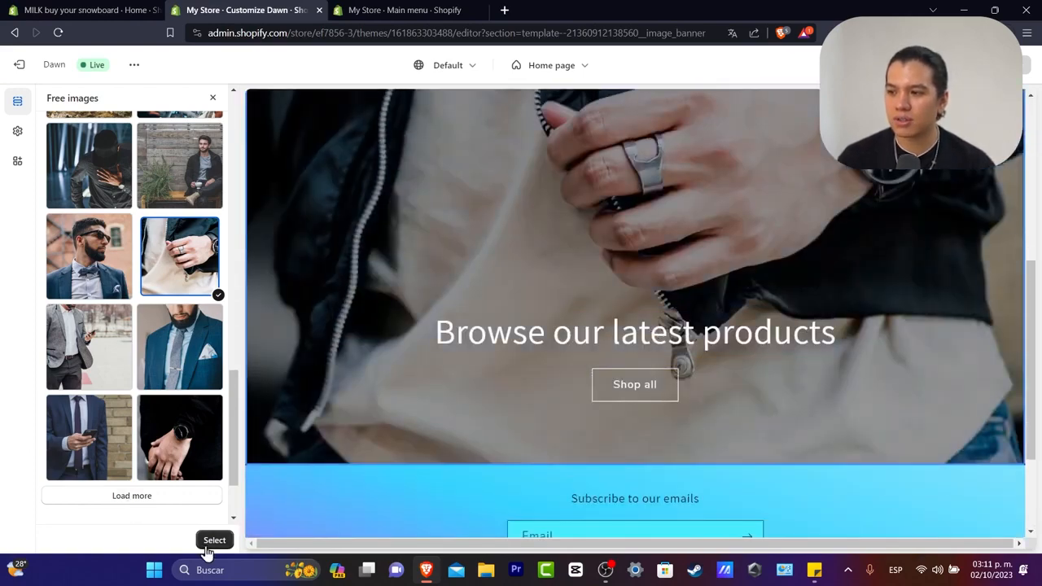
Compare the dark wristwatch photo in the banner preview and apply the mens-watch-and-ring photo as the banner's first image.
left_click(181, 440)
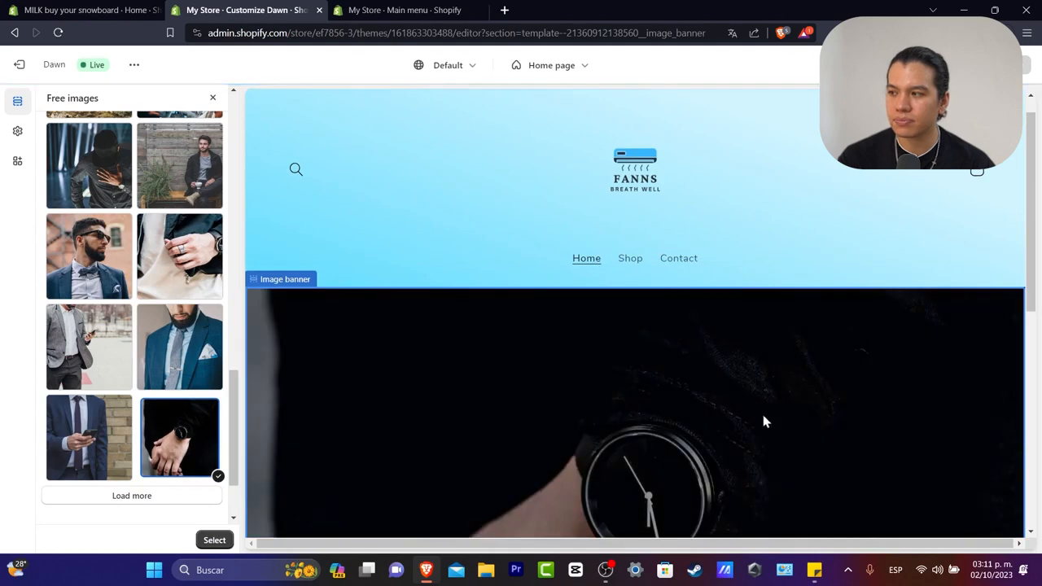
scroll(684, 415, "down", 2)
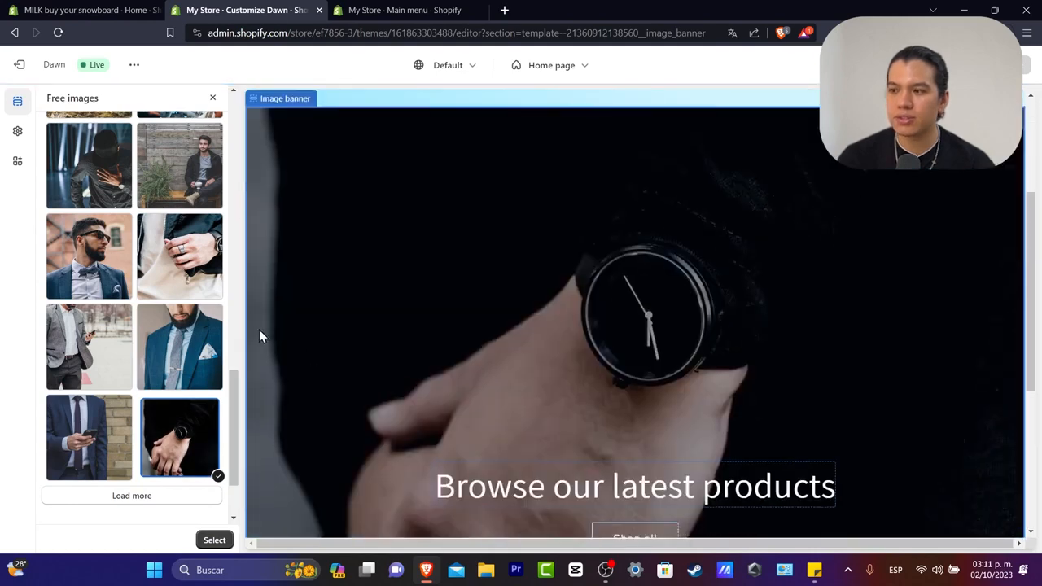
left_click(162, 279)
scroll(663, 409, "down", 2)
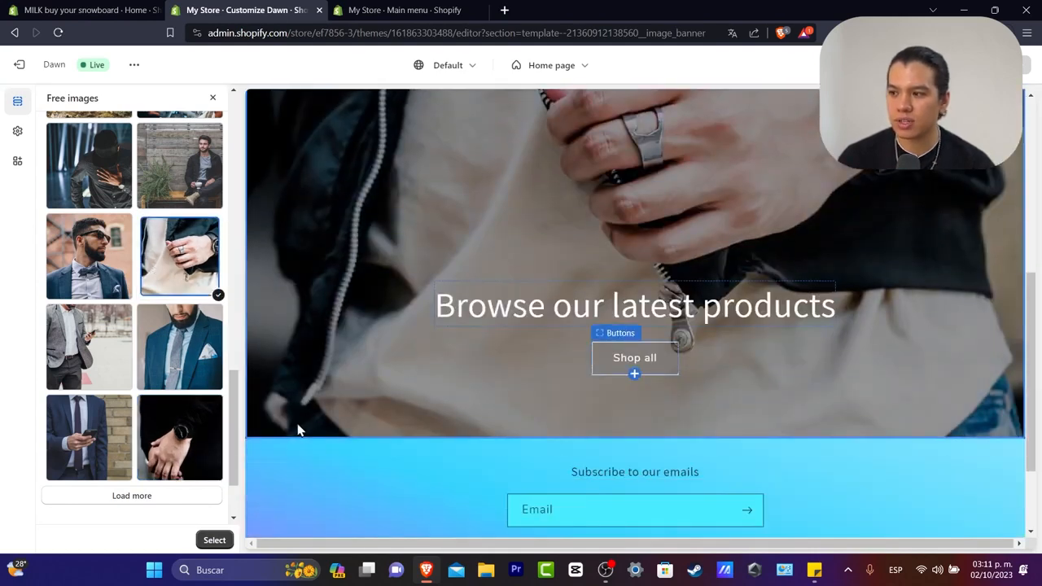
left_click(212, 542)
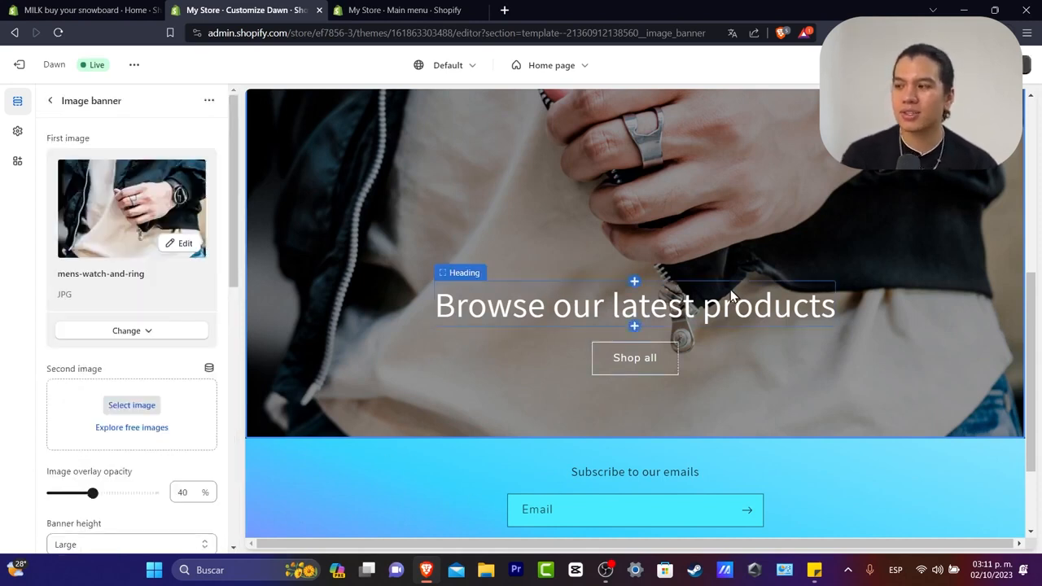
Open the theme's color settings, review Schemes 1, 2 and 4, and reopen Scheme 1 for editing.
scroll(794, 245, "up", 5)
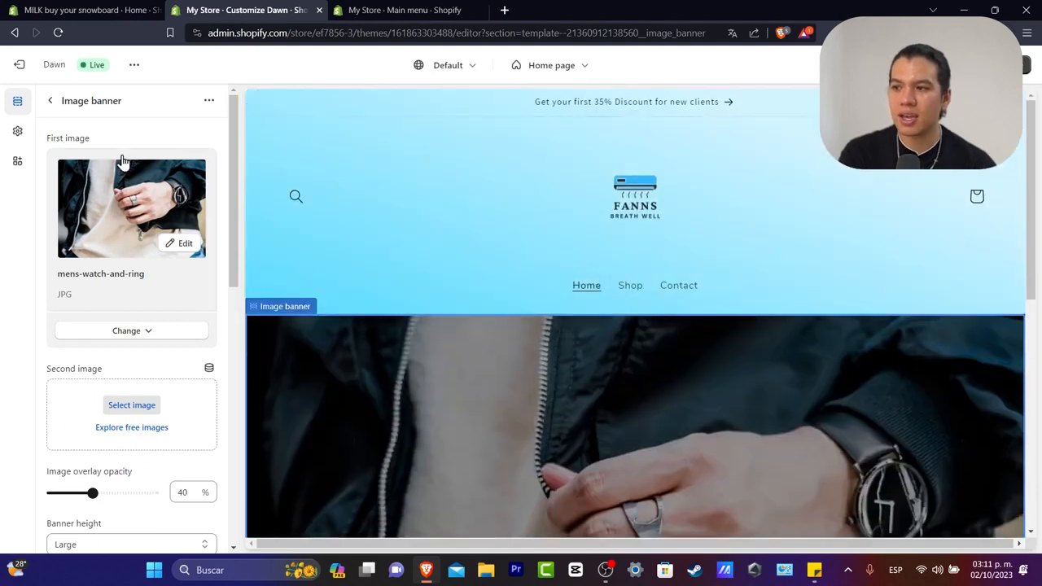
left_click(20, 134)
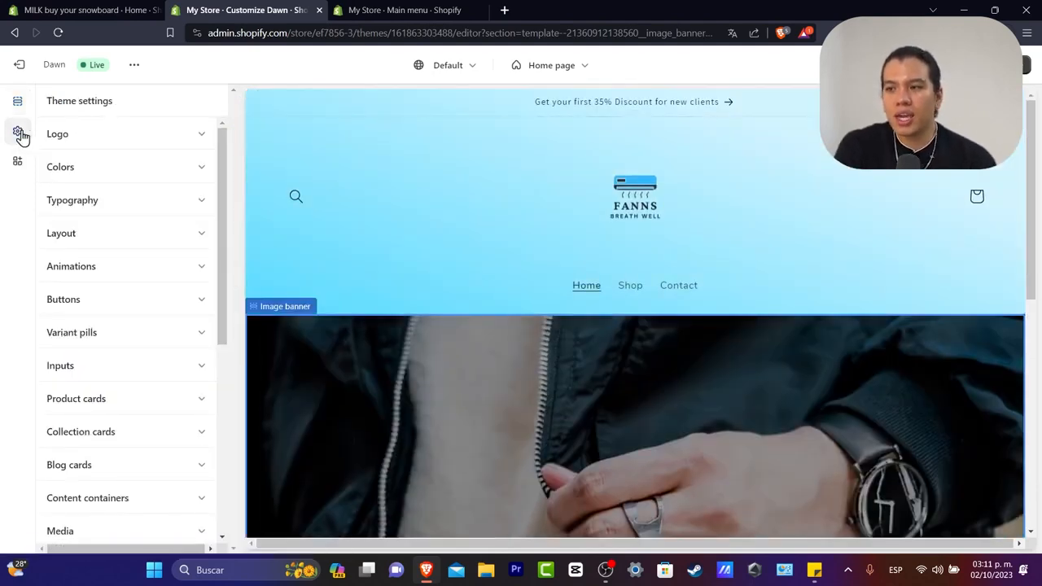
left_click(87, 166)
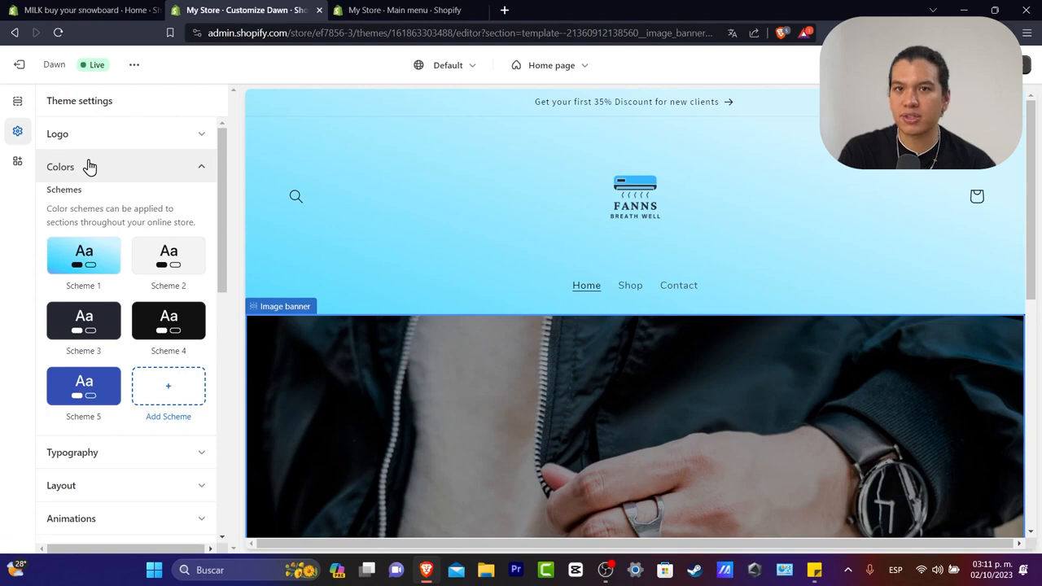
left_click(96, 262)
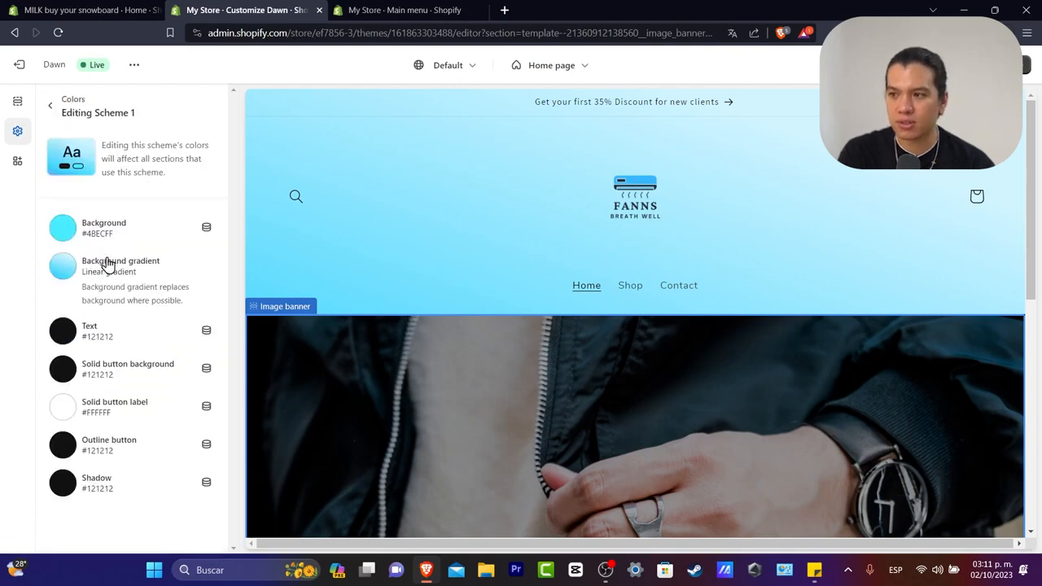
left_click(50, 106)
left_click(174, 265)
left_click(51, 107)
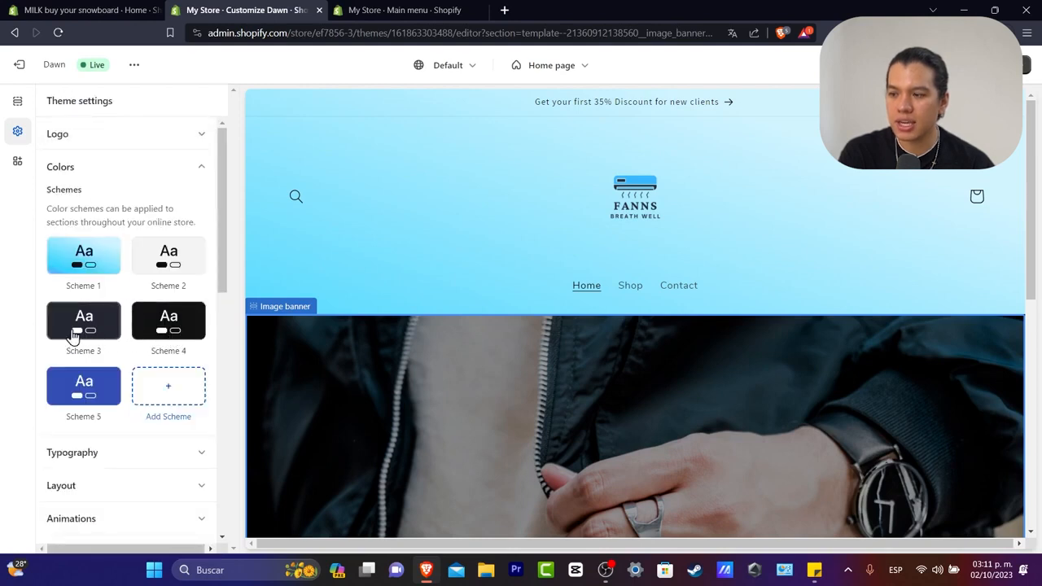
left_click(181, 333)
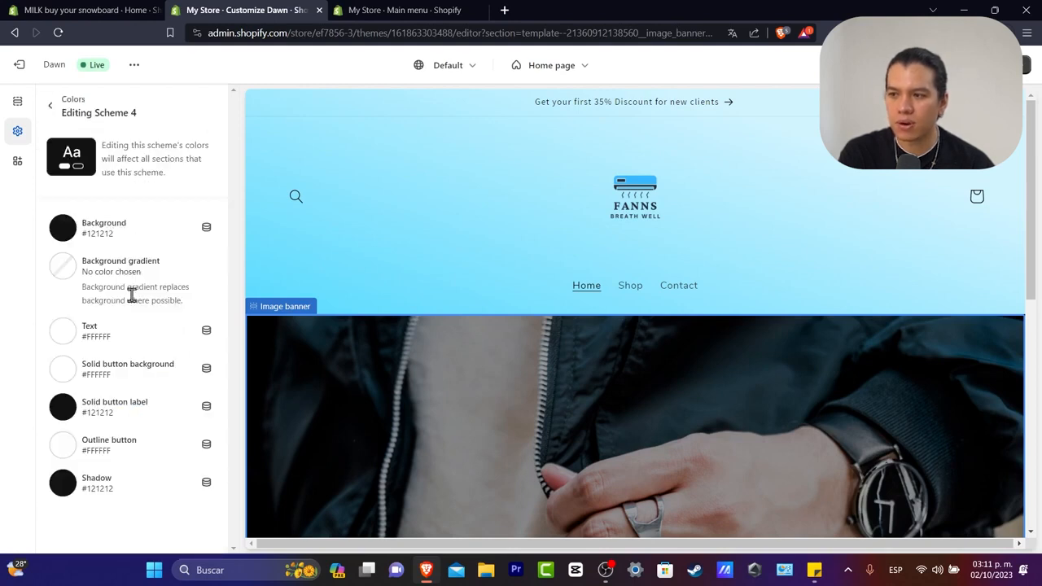
left_click(49, 107)
left_click(97, 258)
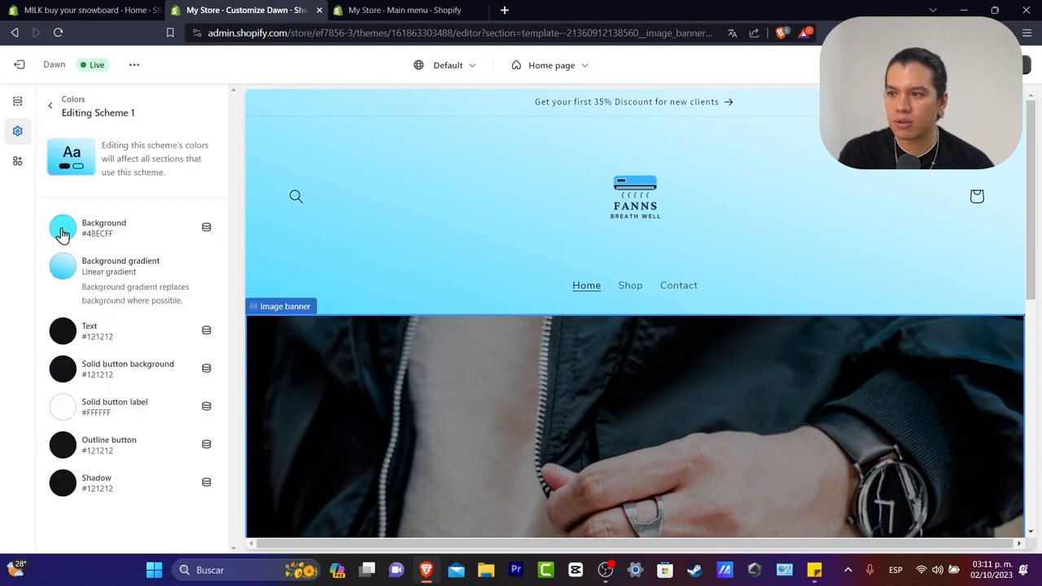
Set Scheme 1's background color to black, #000000.
left_click(63, 233)
left_click_drag(131, 285, 5, 373)
left_click(6, 373)
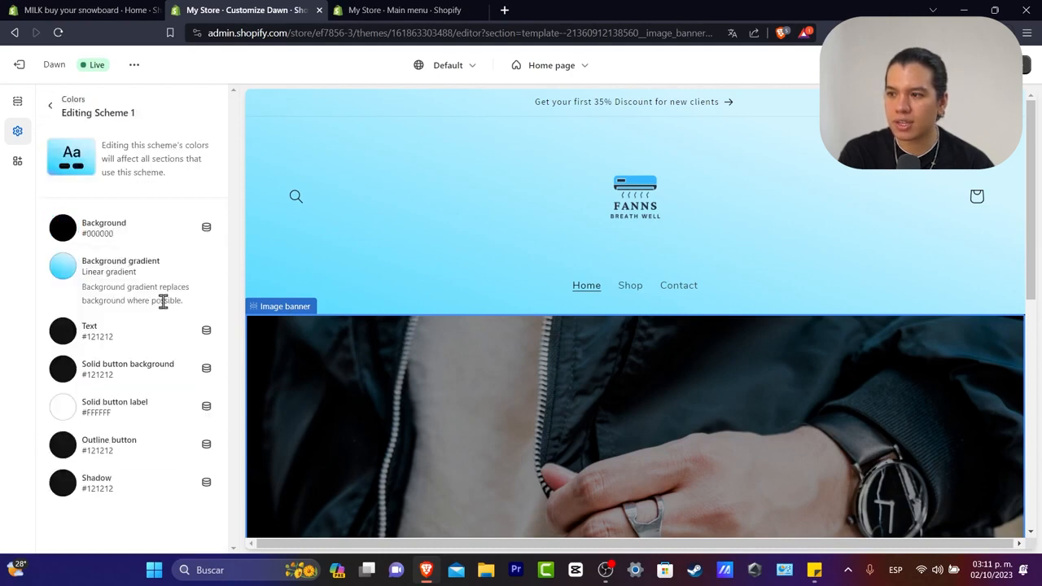
Remove Scheme 1's background gradient and check the home page preview.
left_click(55, 275)
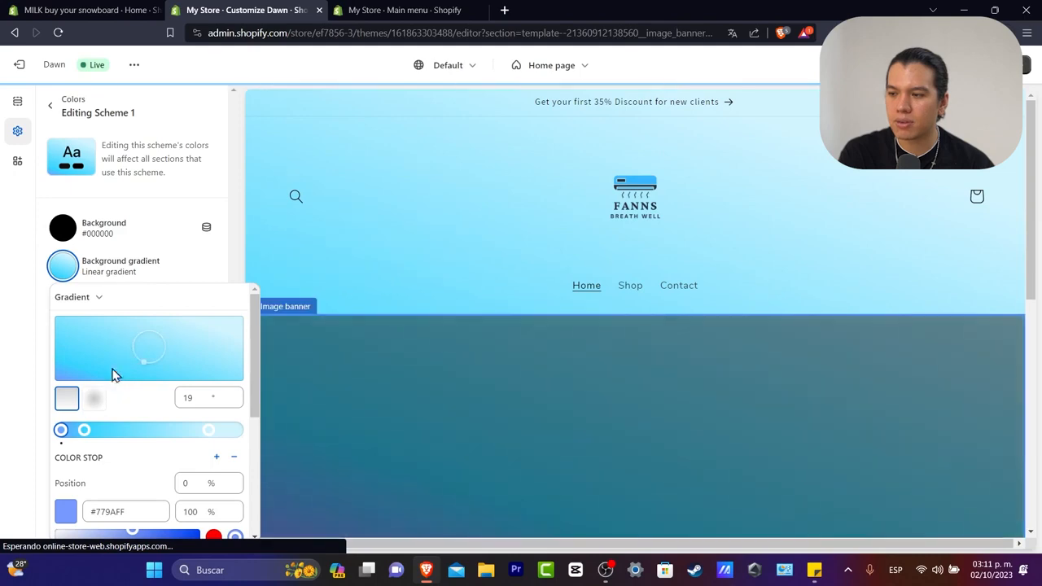
left_click(132, 259)
left_click(72, 273)
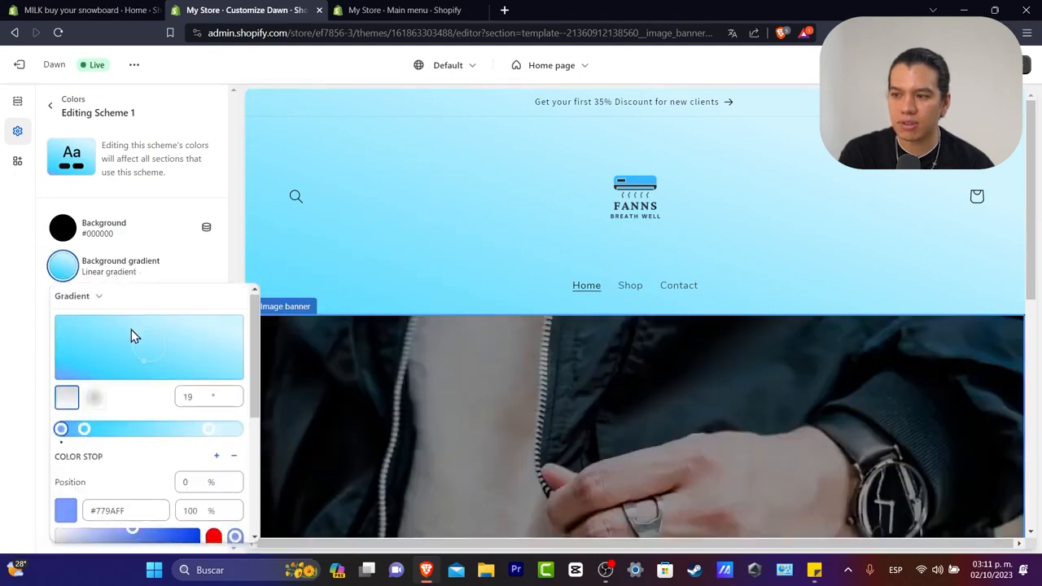
scroll(130, 327, "down", 3)
left_click(124, 530)
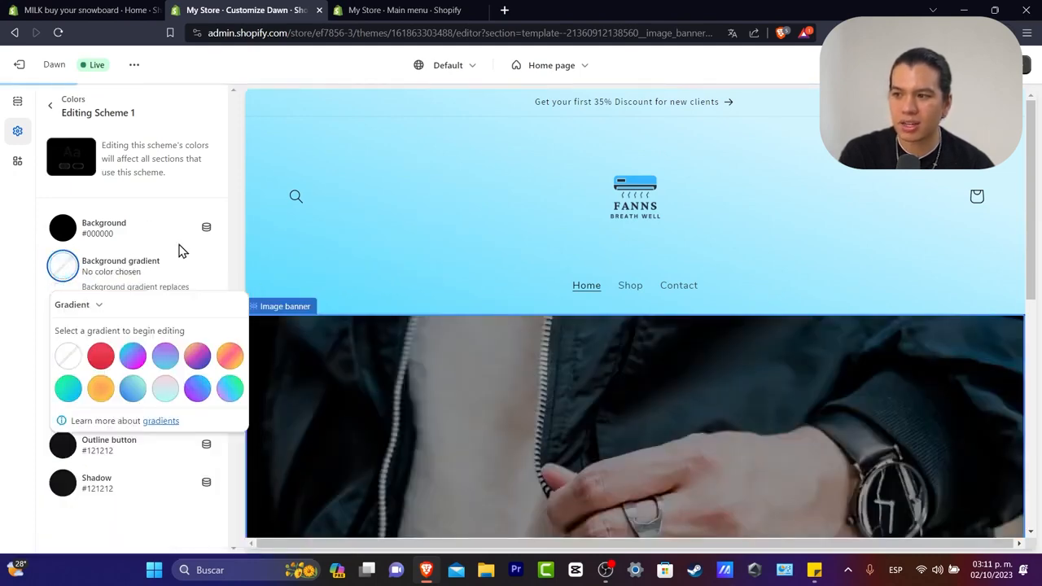
left_click(212, 183)
scroll(774, 340, "down", 2)
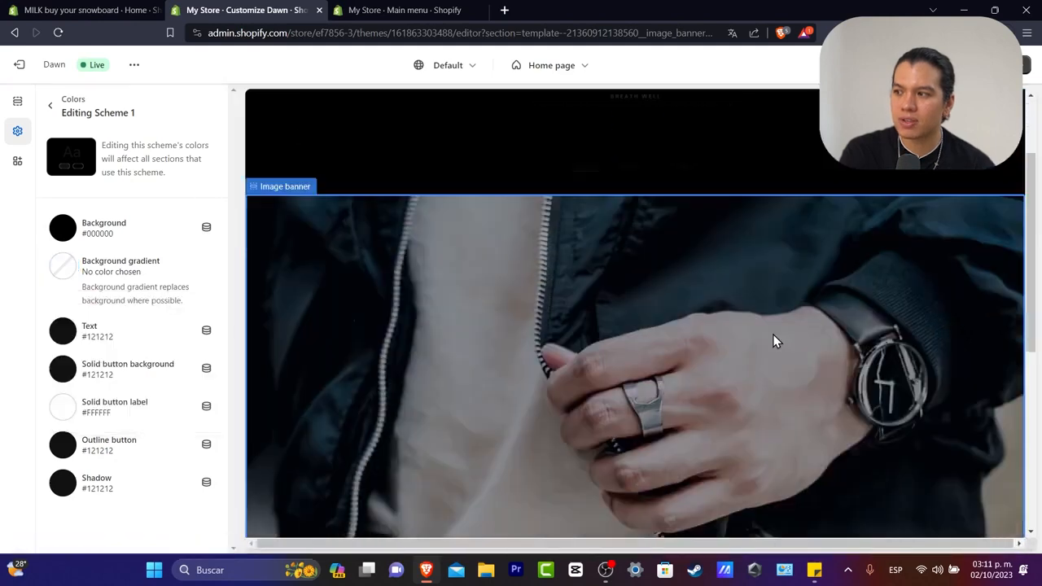
Set Scheme 1's background color to #FFFFFF, check the home page preview, and save the theme changes.
left_click(76, 245)
left_click_drag(89, 263, 41, 226)
left_click(41, 226)
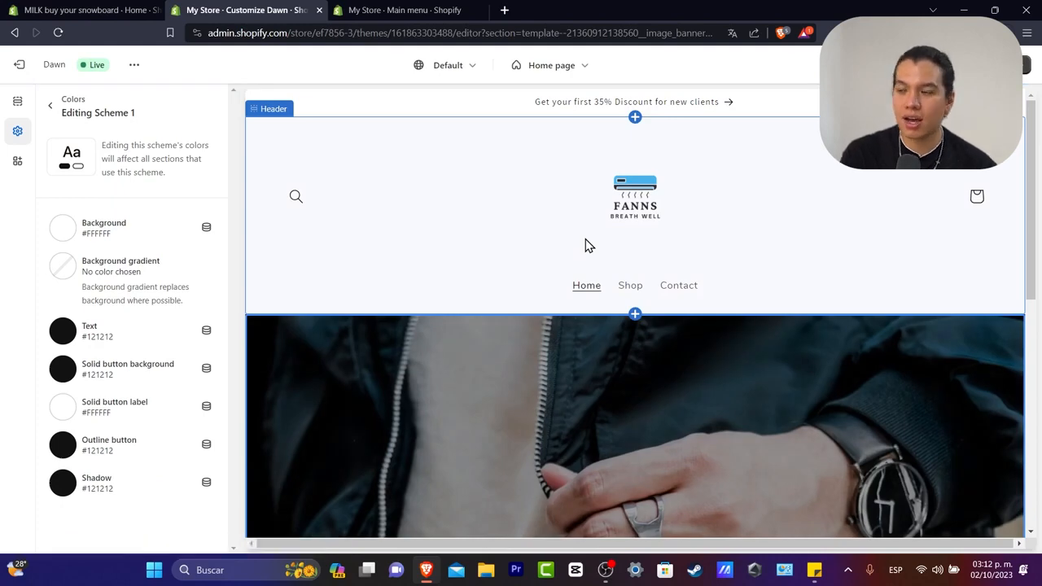
scroll(592, 252, "down", 6)
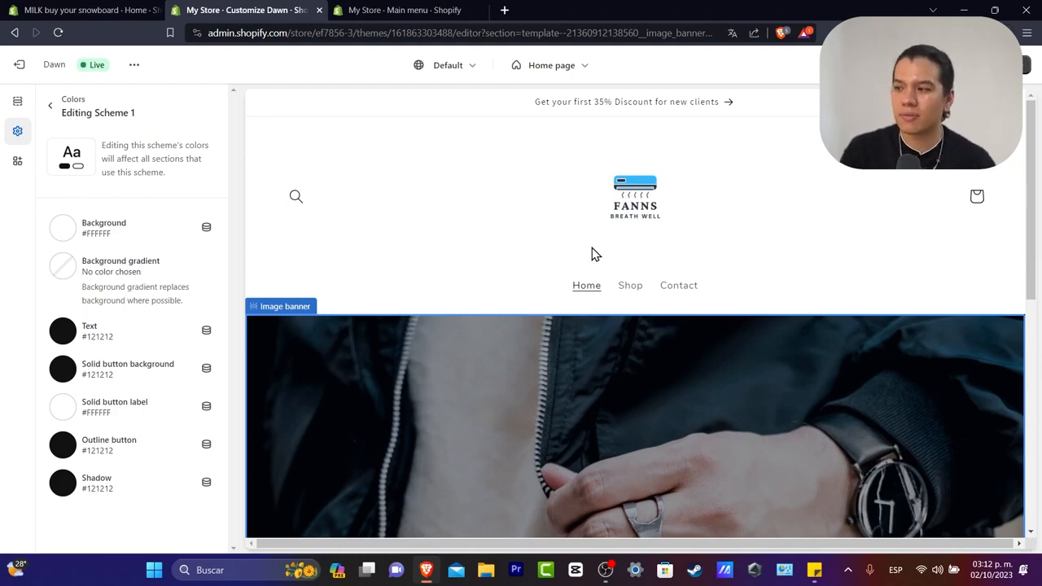
scroll(594, 255, "down", 4)
scroll(620, 248, "up", 4)
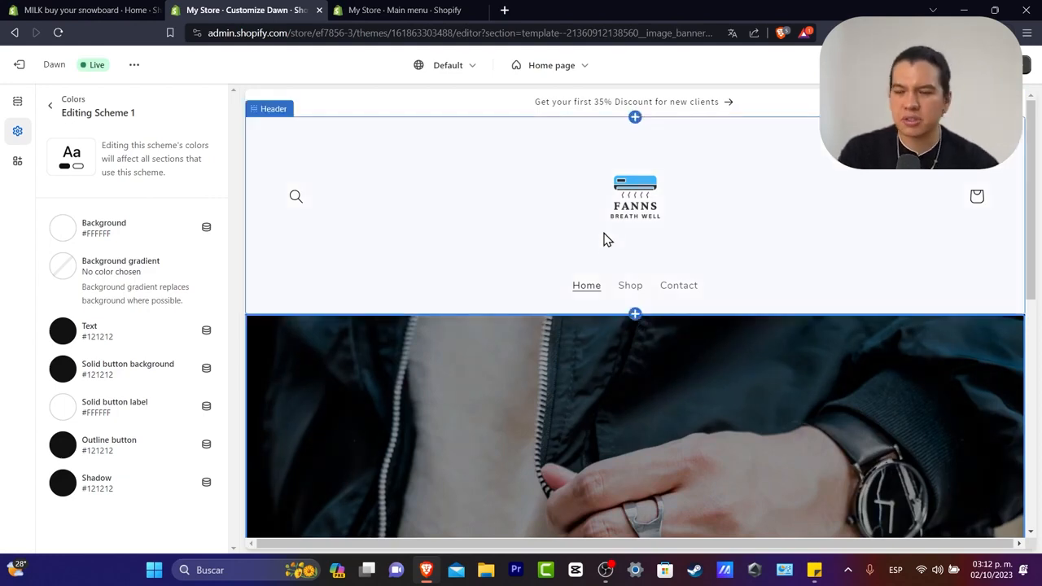
scroll(612, 283, "down", 5)
scroll(613, 298, "up", 5)
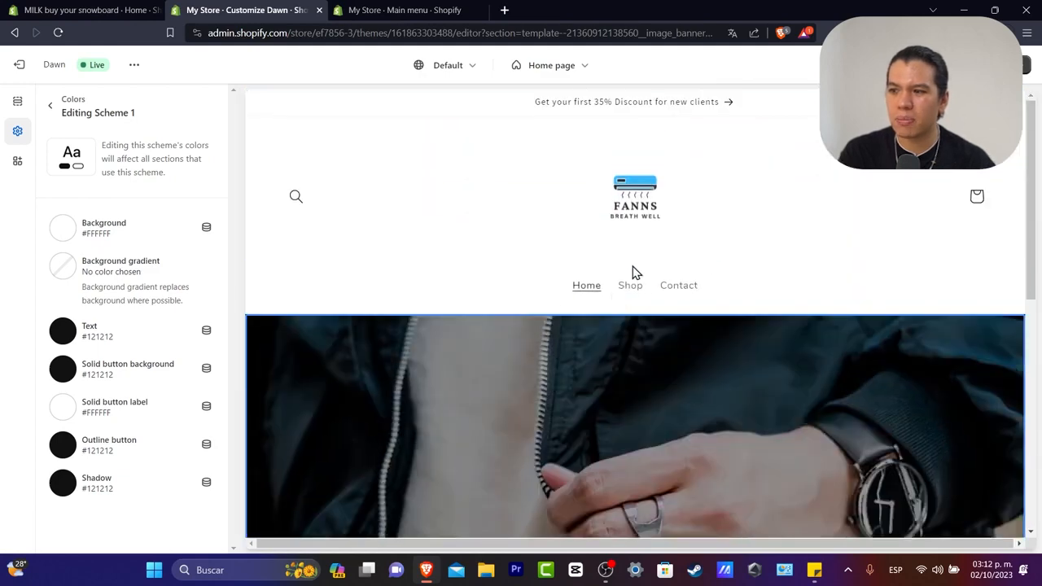
left_click(49, 107)
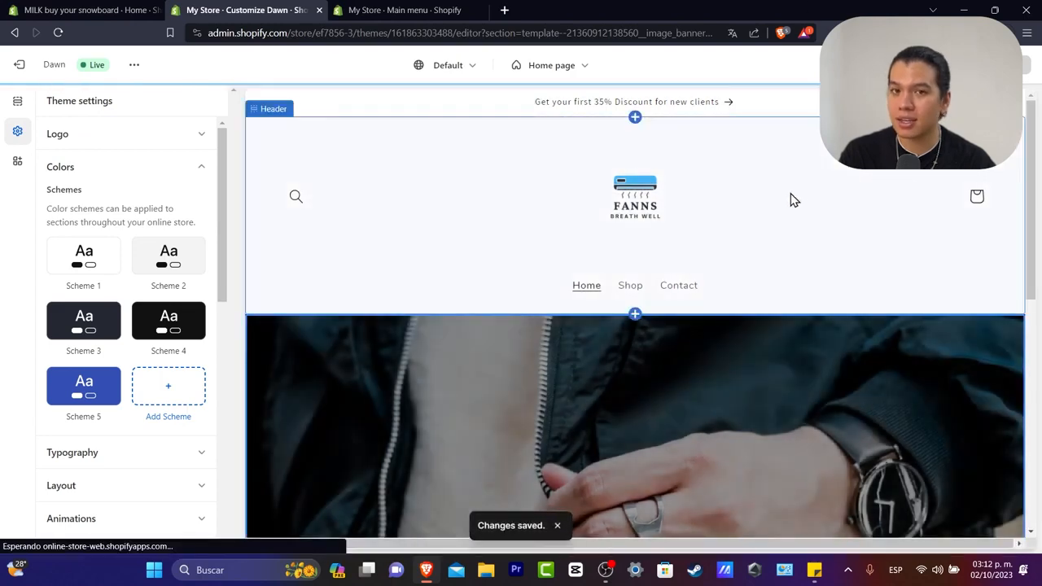
Leave the Image banner settings, review the home page preview, and examine the store's Shop page.
left_click(18, 105)
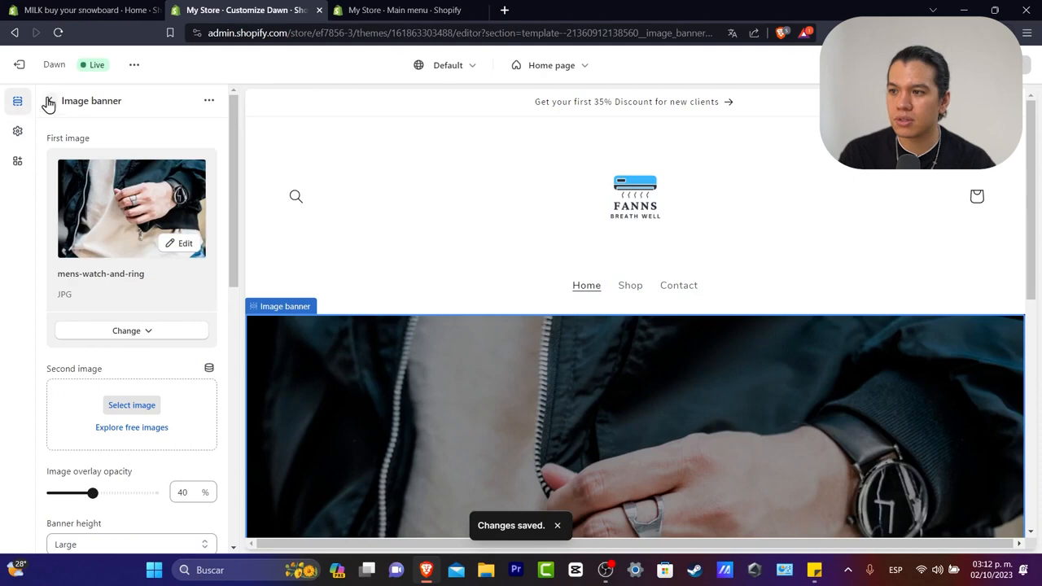
left_click(47, 101)
left_click(611, 296)
scroll(616, 298, "down", 5)
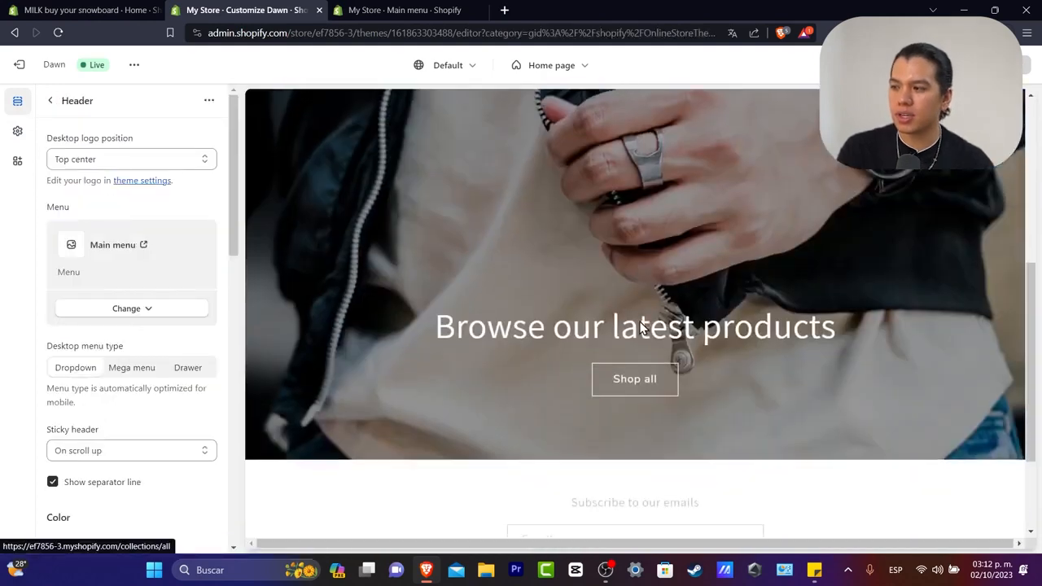
scroll(640, 326, "up", 5)
left_click(633, 287)
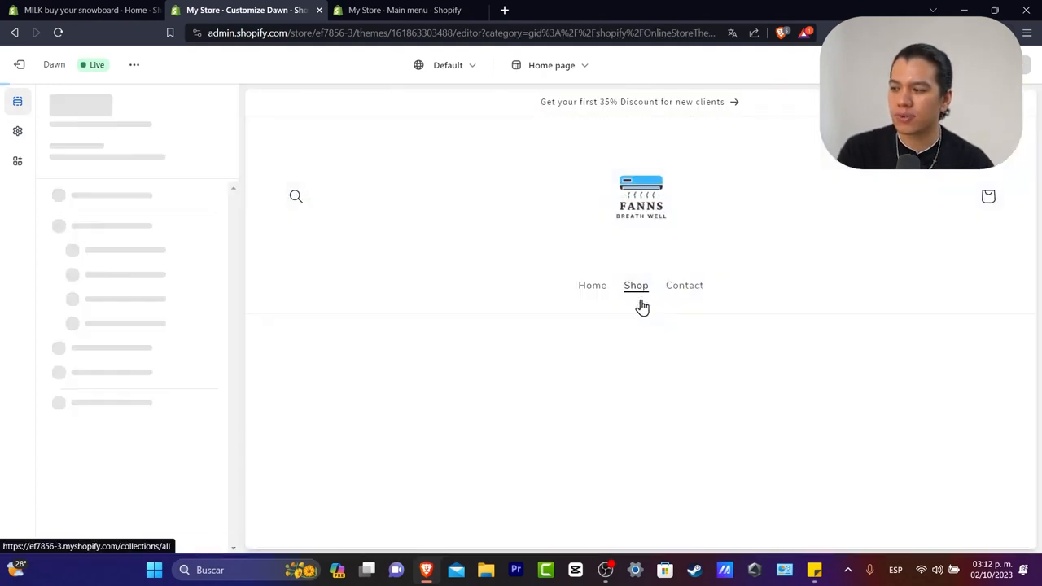
scroll(806, 291, "down", 5)
scroll(807, 291, "up", 2)
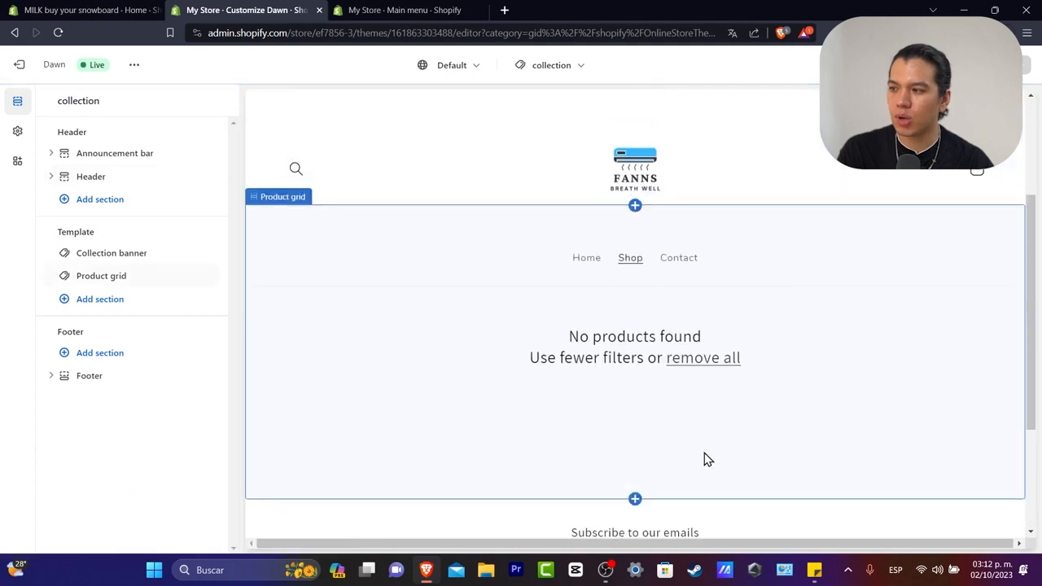
scroll(702, 366, "up", 3)
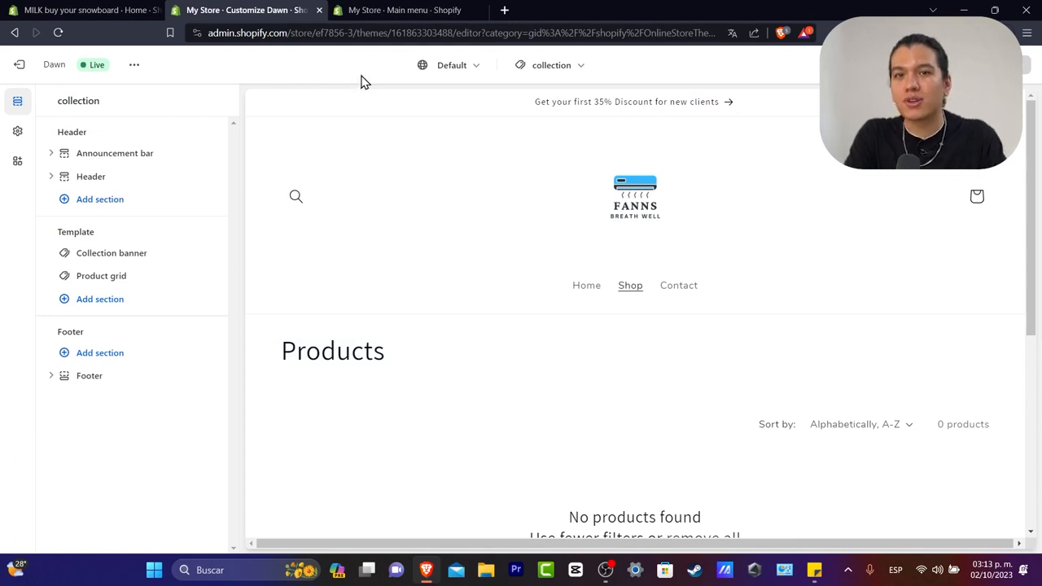
Exit the theme editor and open the store's Apps and sales channels settings.
left_click(19, 65)
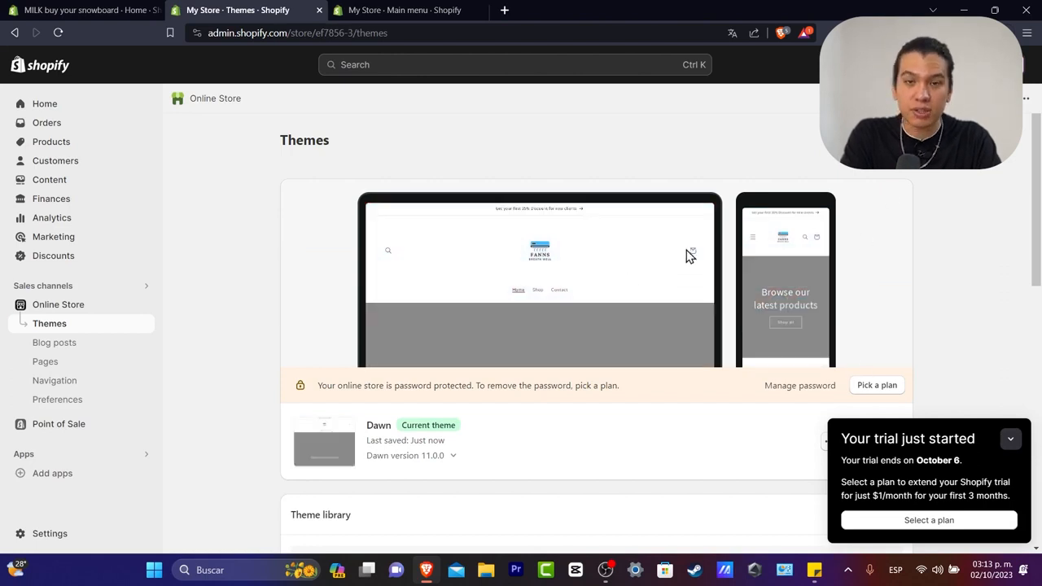
scroll(913, 298, "down", 2)
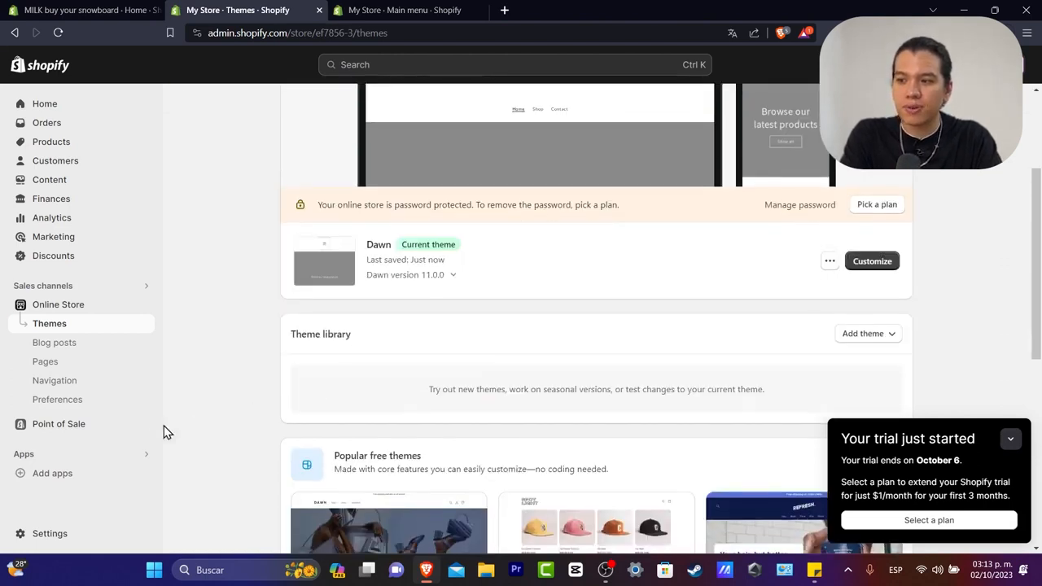
left_click(85, 455)
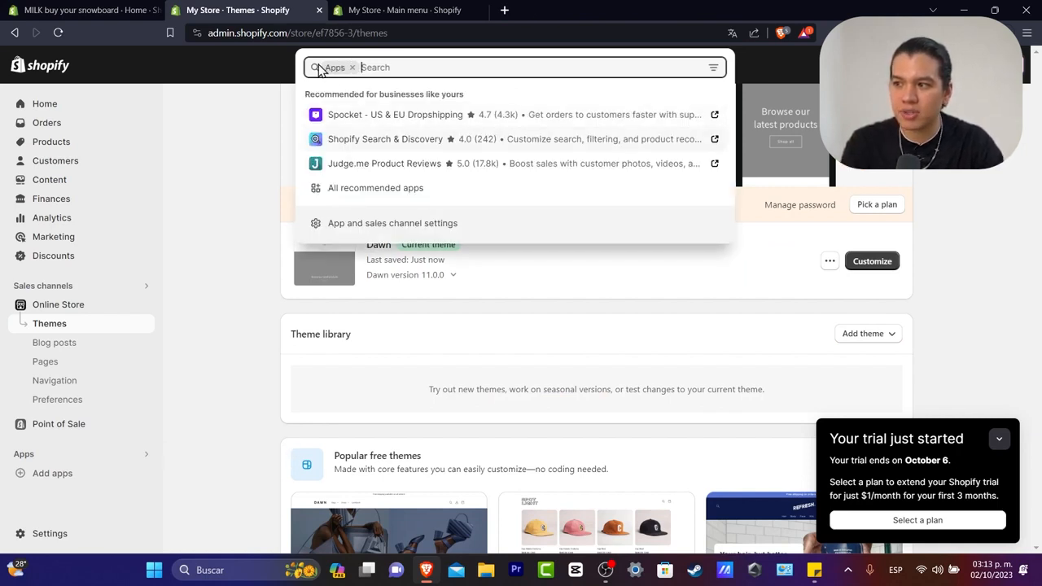
left_click(381, 223)
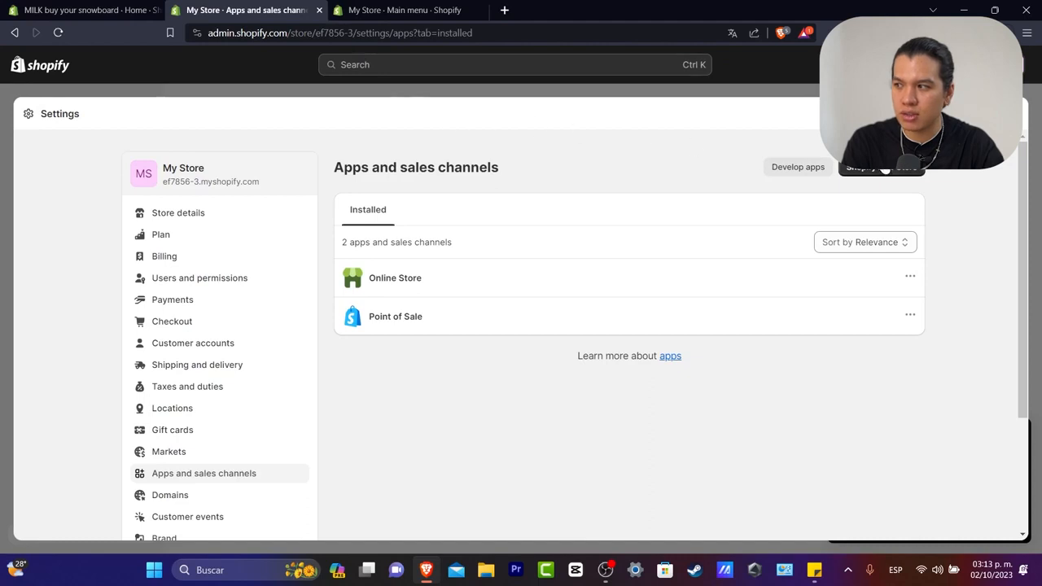
Open the Shopify App Store and look through its featured and recommended apps.
left_click(881, 168)
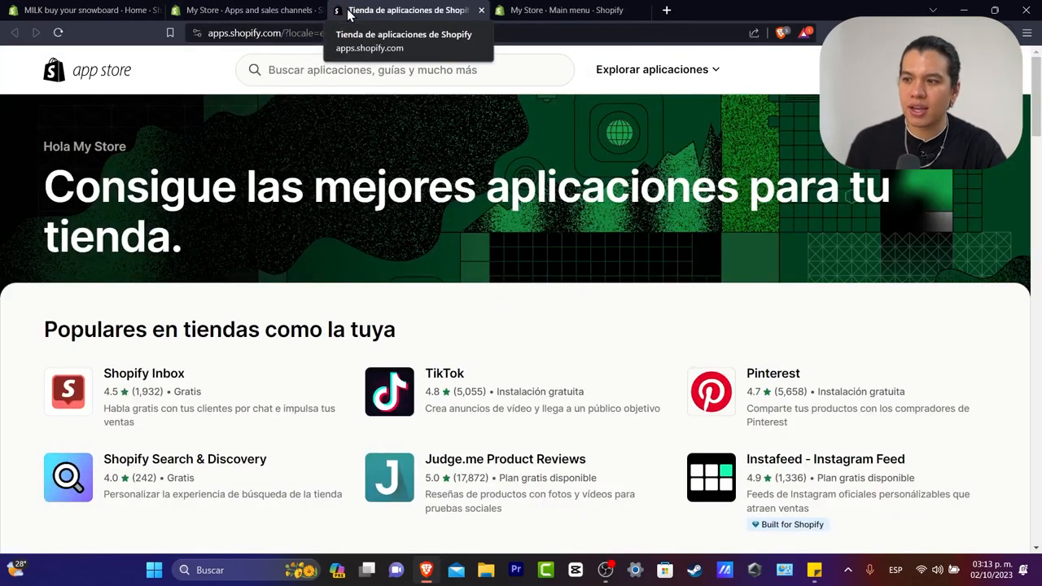
scroll(464, 167, "down", 10)
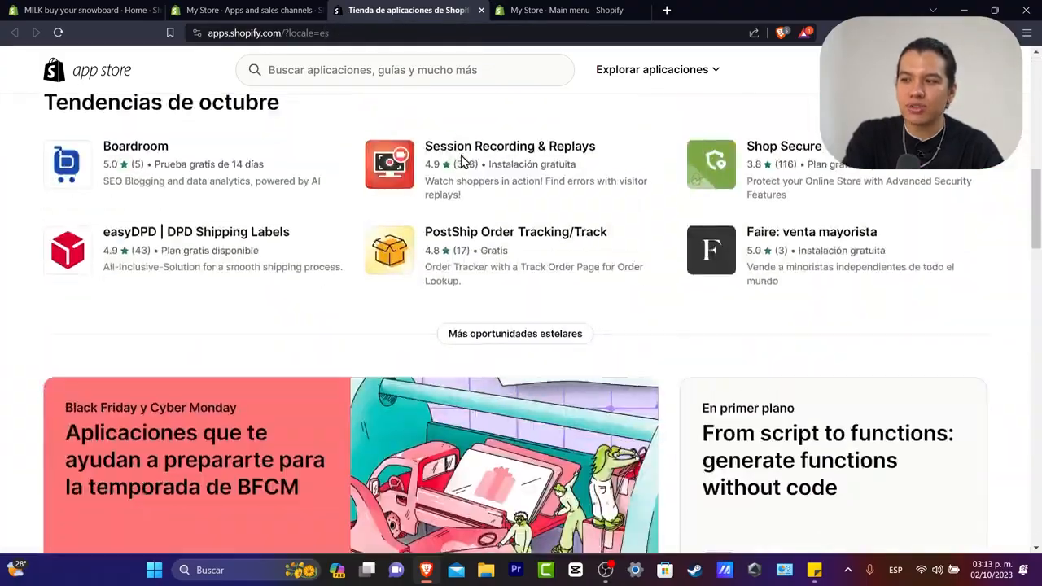
scroll(559, 249, "up", 15)
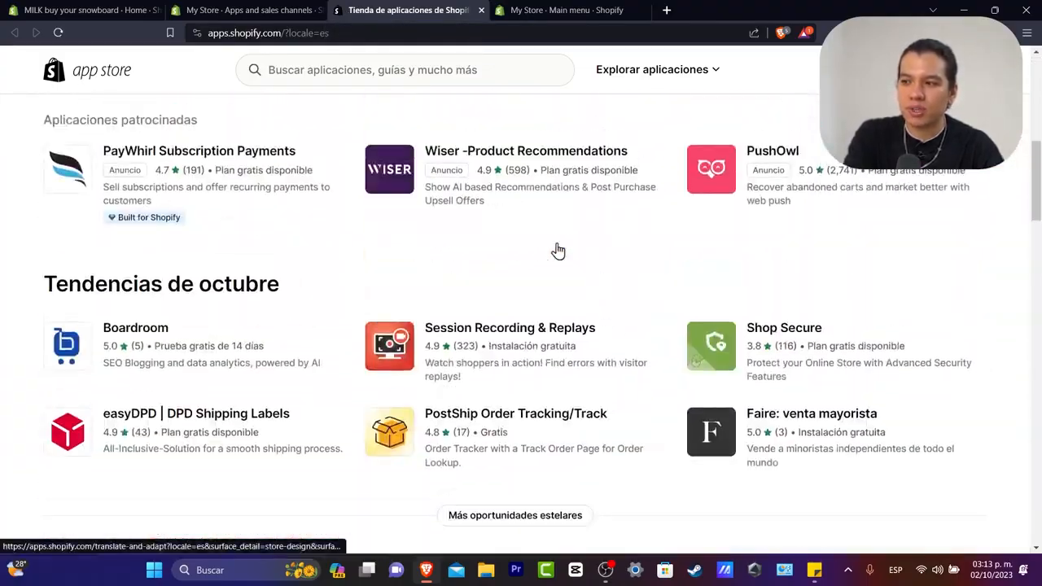
scroll(558, 249, "down", 12)
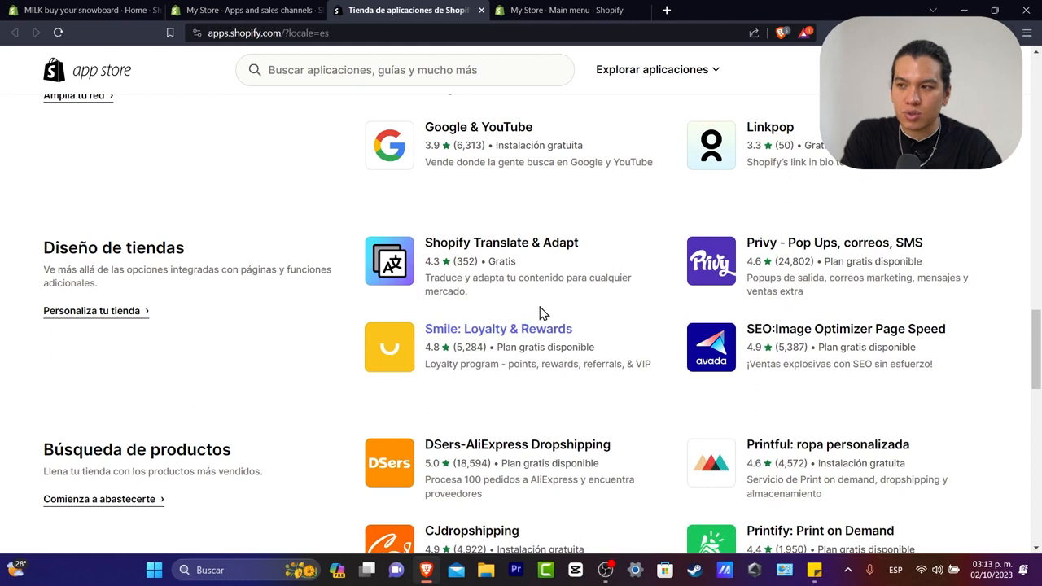
Search the App Store for "dropshipping" and browse the listed apps.
left_click(332, 55)
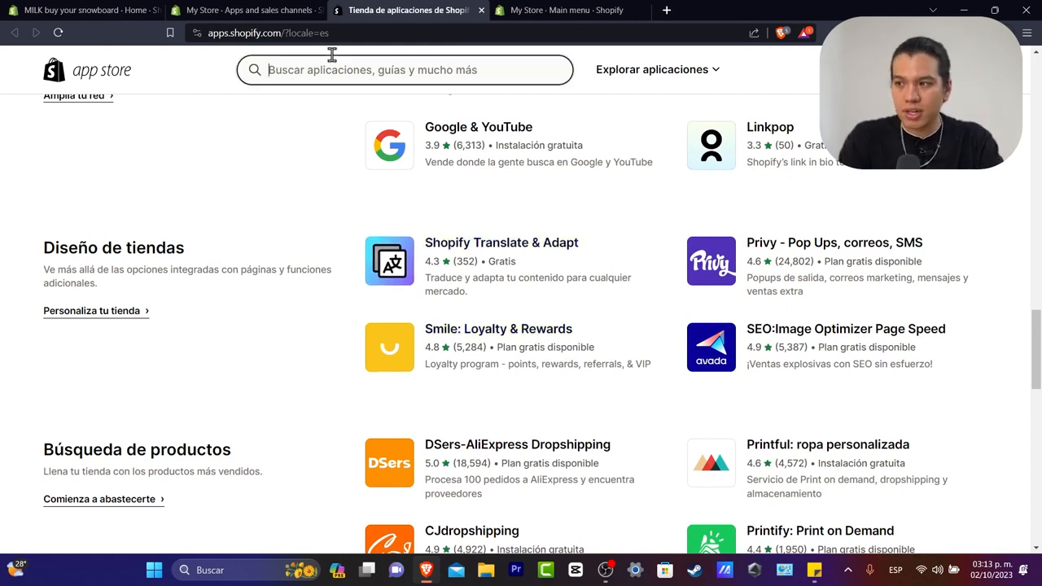
type("drop")
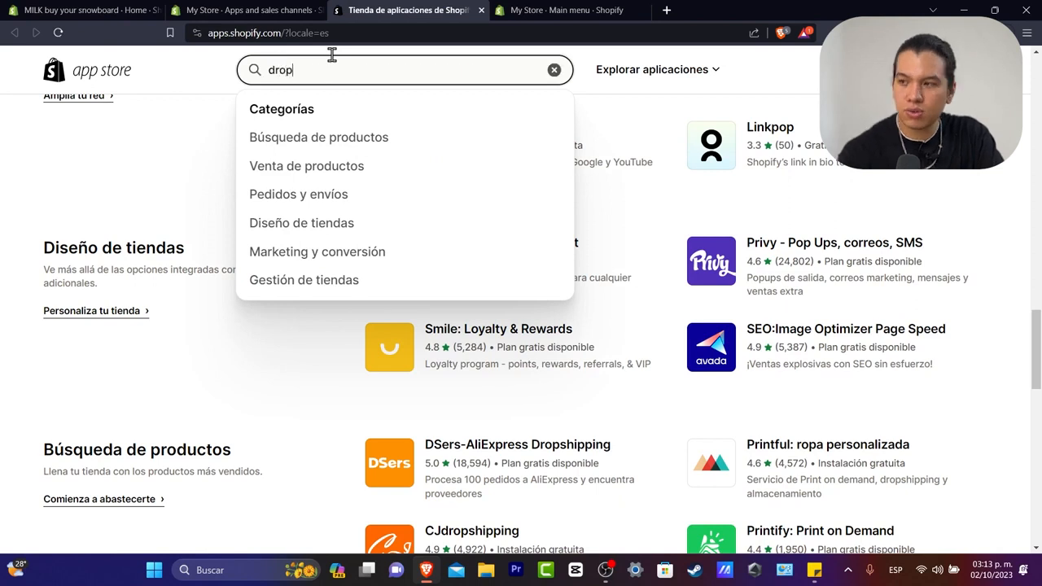
type("shi")
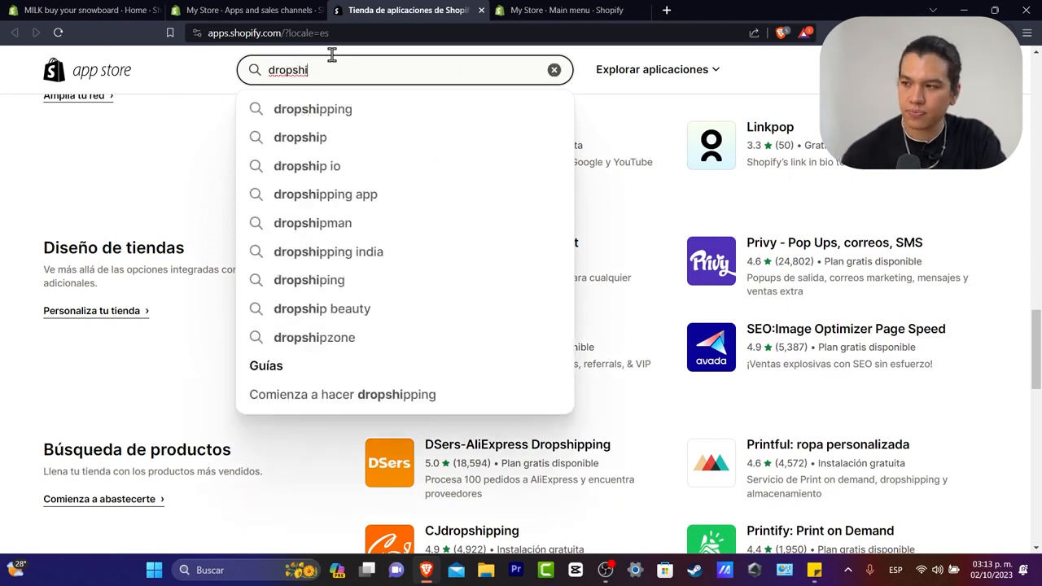
left_click(383, 119)
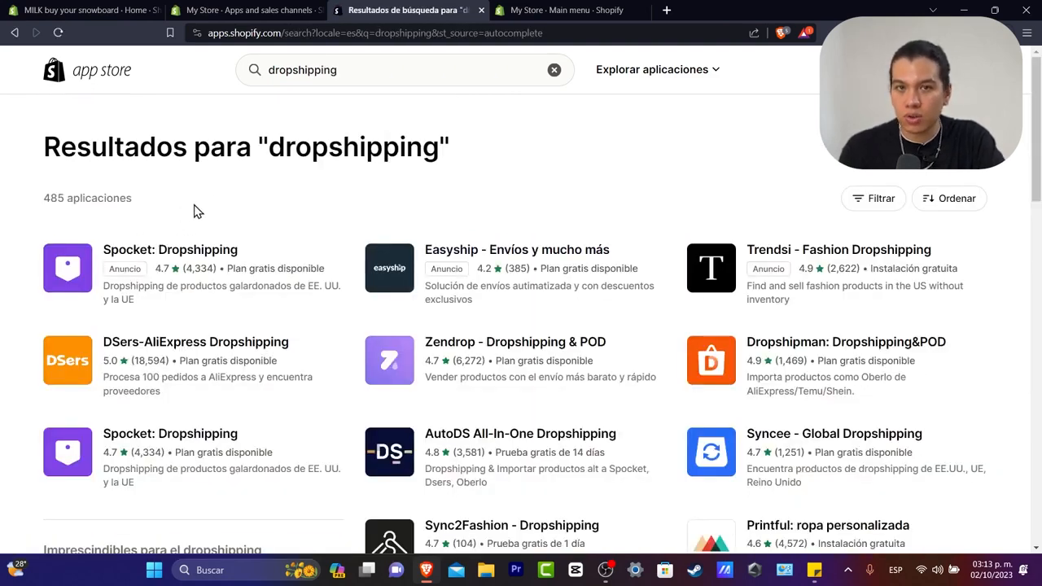
scroll(317, 200, "down", 20)
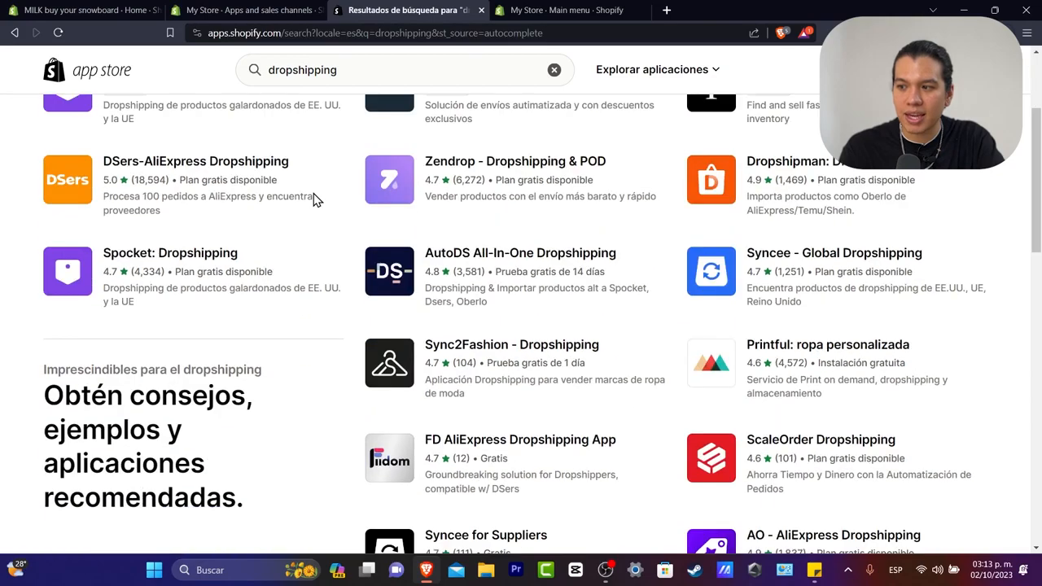
scroll(314, 200, "up", 15)
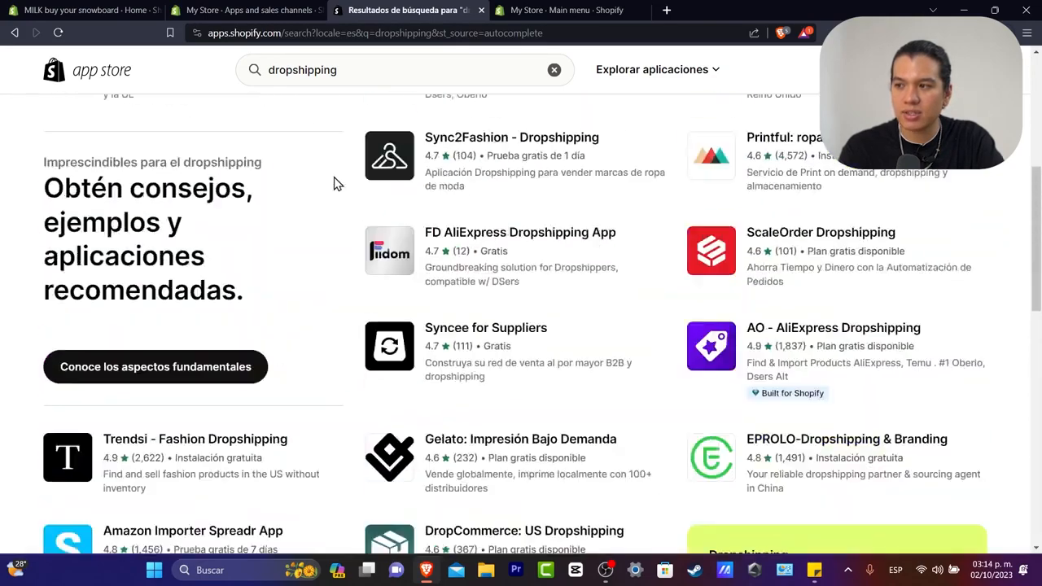
Search the App Store for "cj dropshipping" and open the CJdropshipping app page.
left_click(281, 68)
type("cj")
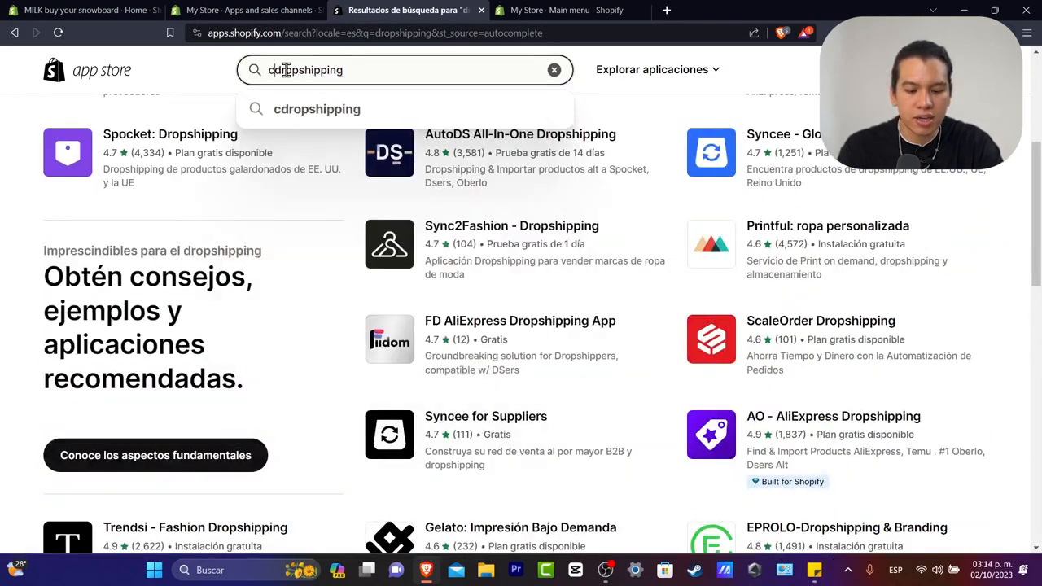
key("Return")
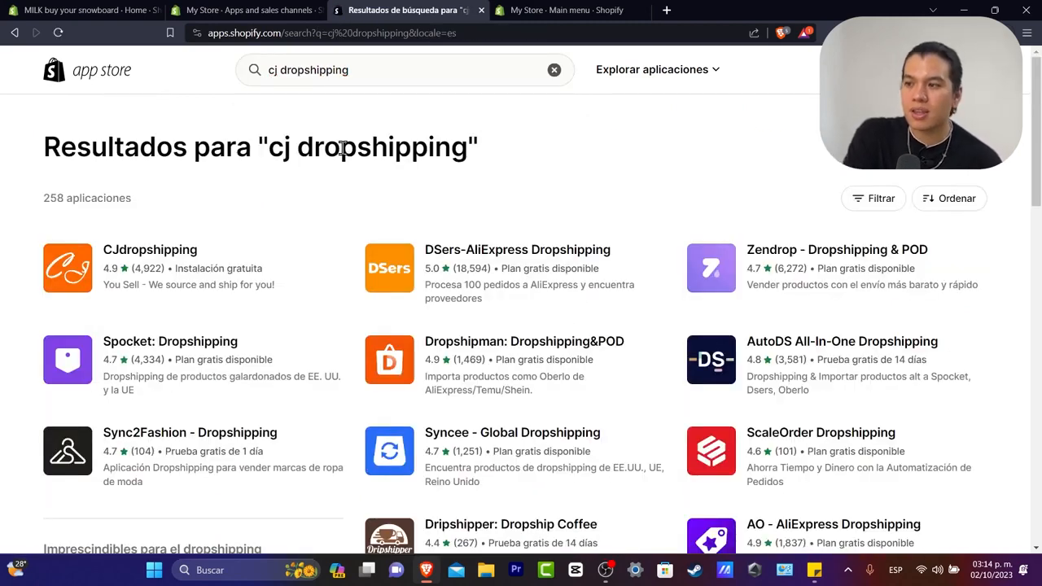
left_click(179, 269)
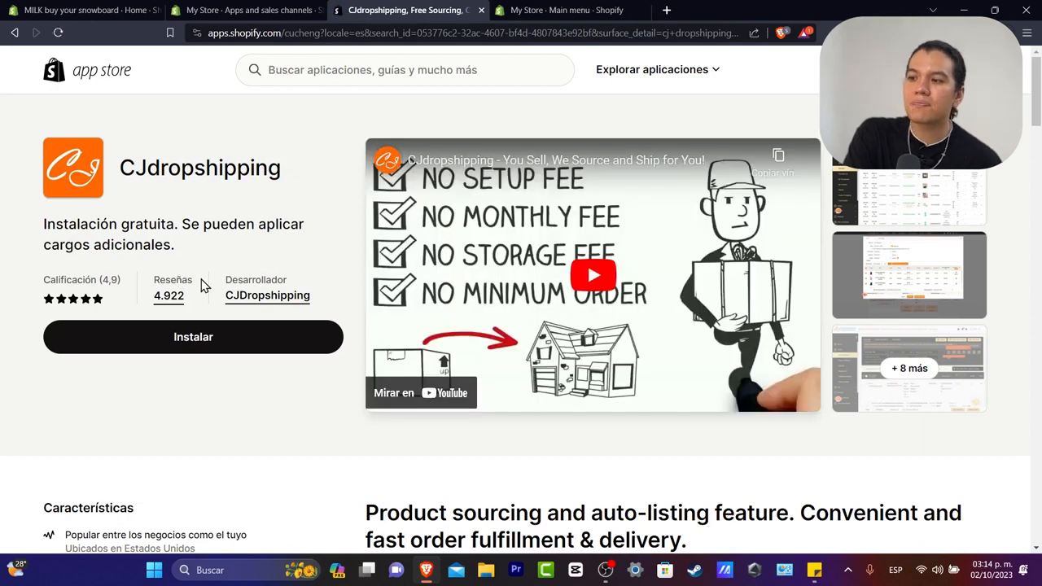
Install CJdropshipping on the store and authorize the email-matched CJ account, agreeing to the Store Authorization Agreement.
left_click(223, 346)
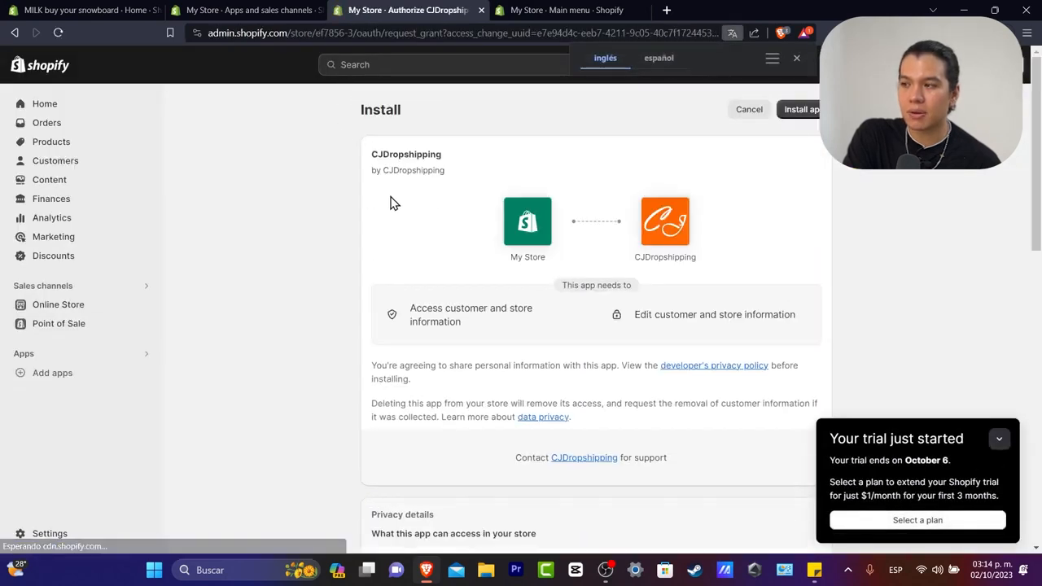
left_click(794, 110)
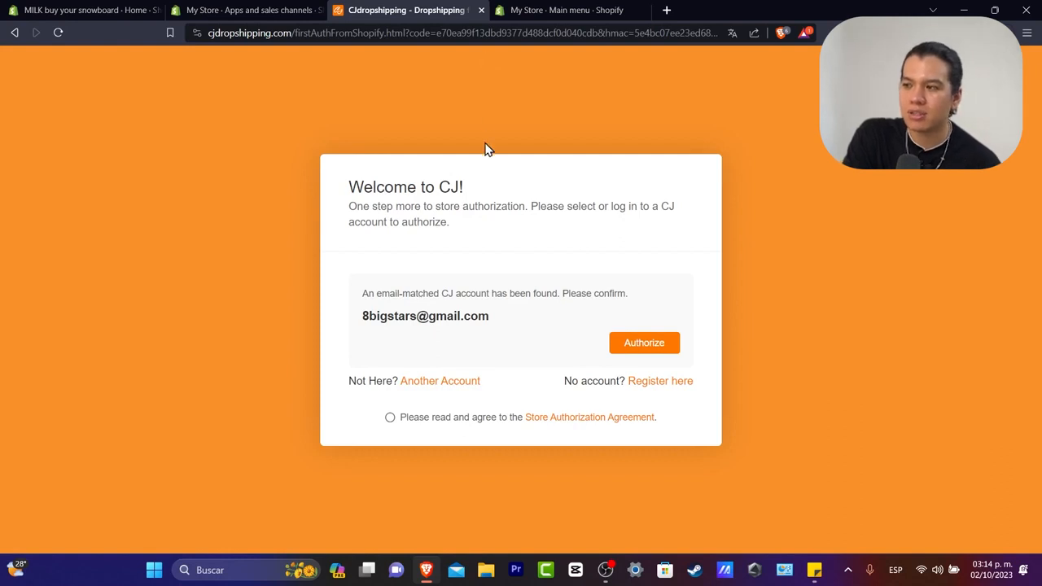
left_click(665, 348)
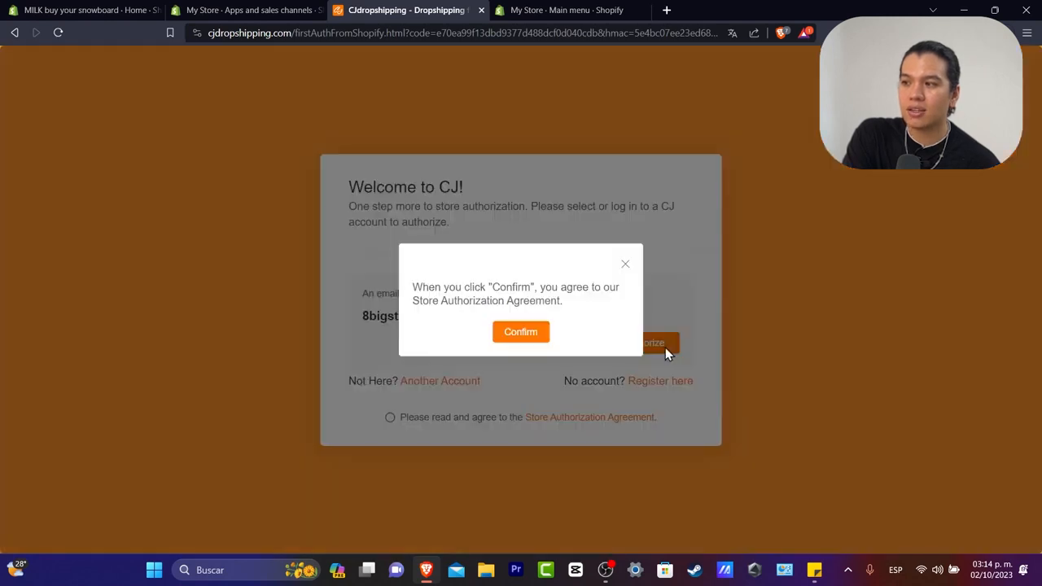
left_click(540, 330)
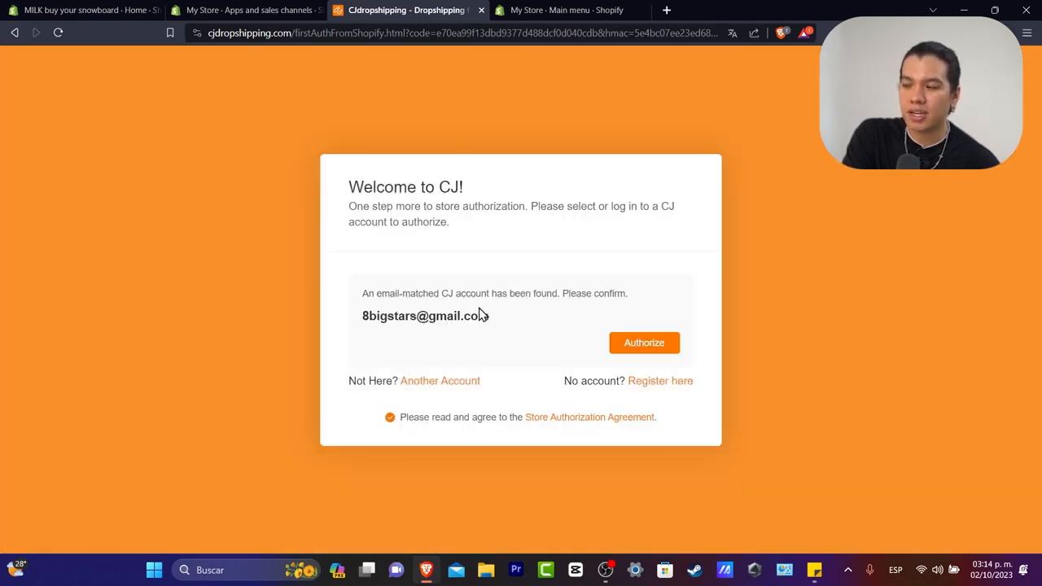
left_click(665, 345)
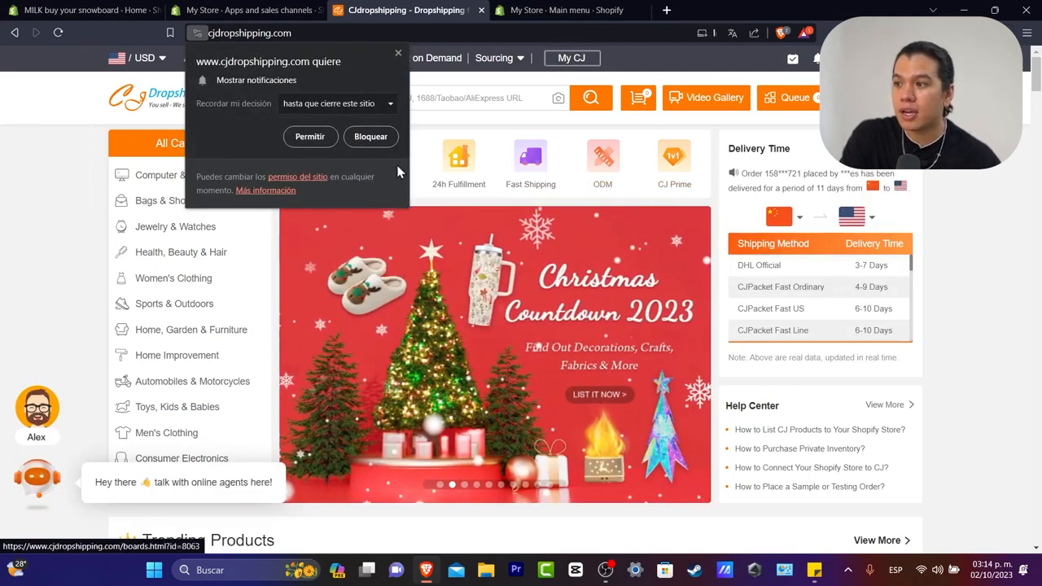
Dismiss the site's notification request and open CJ's Shopify store authorization page.
left_click(396, 56)
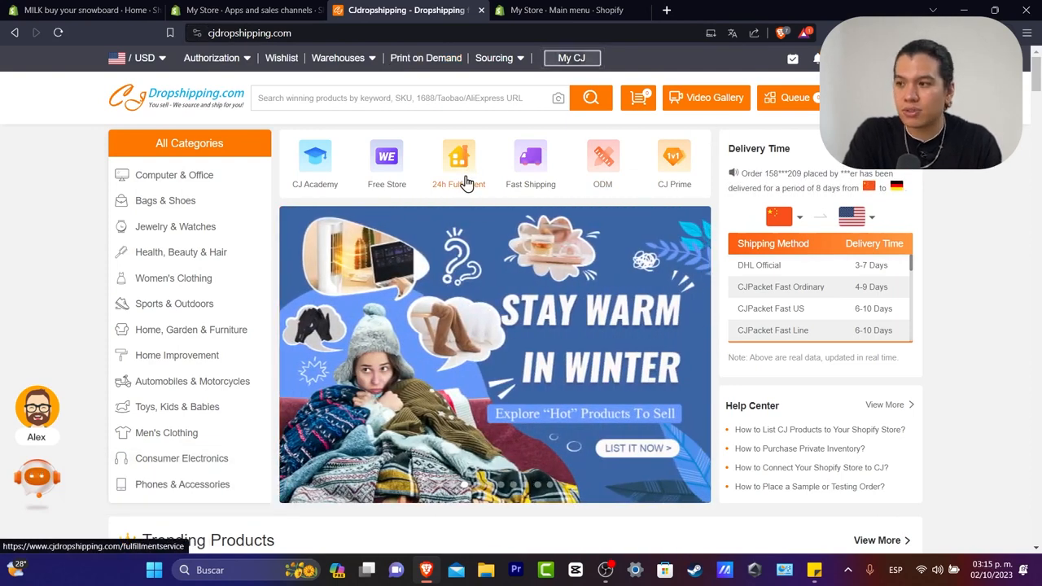
mouse_move(237, 66)
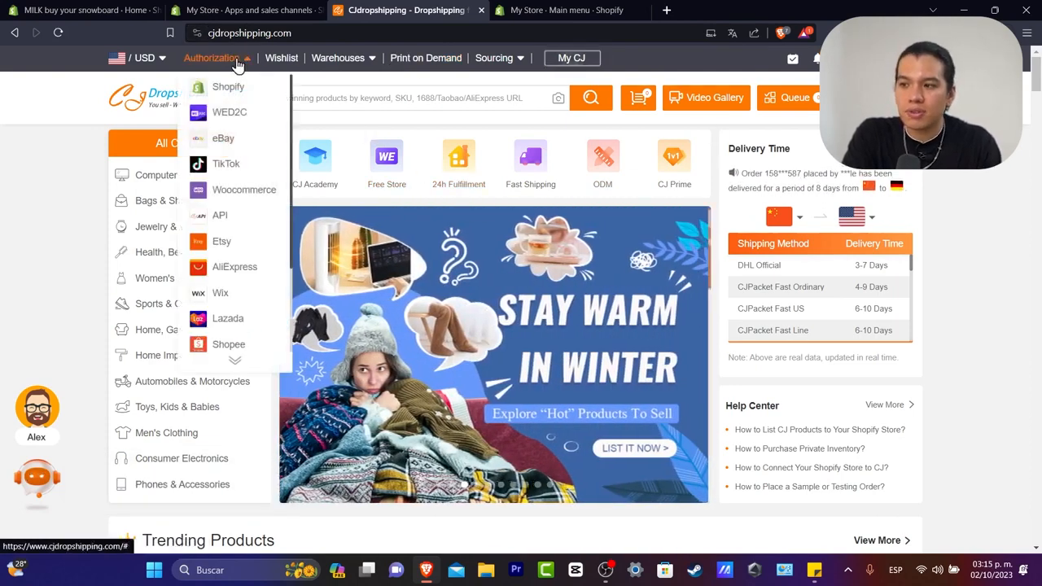
left_click(235, 91)
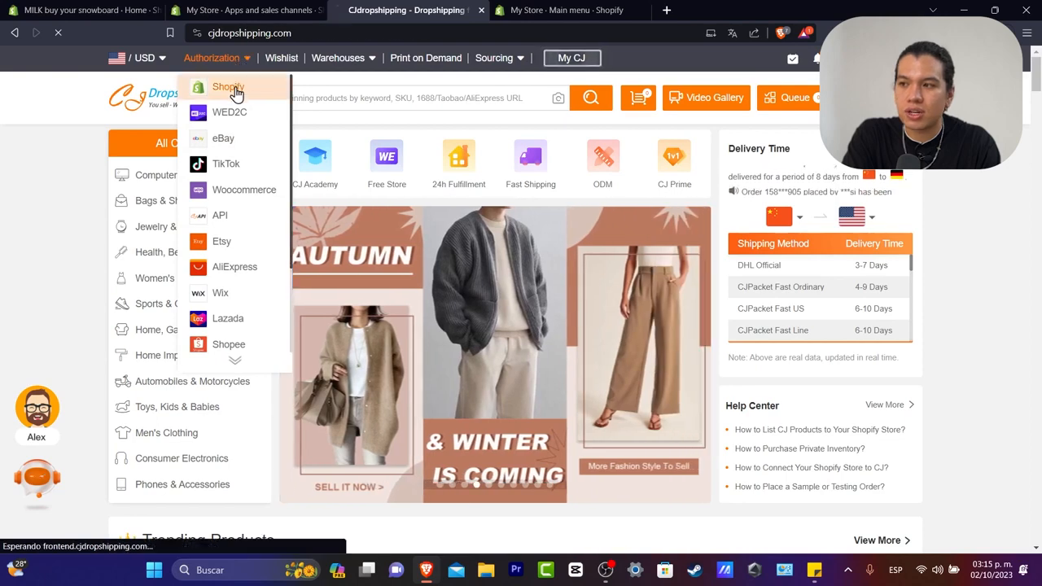
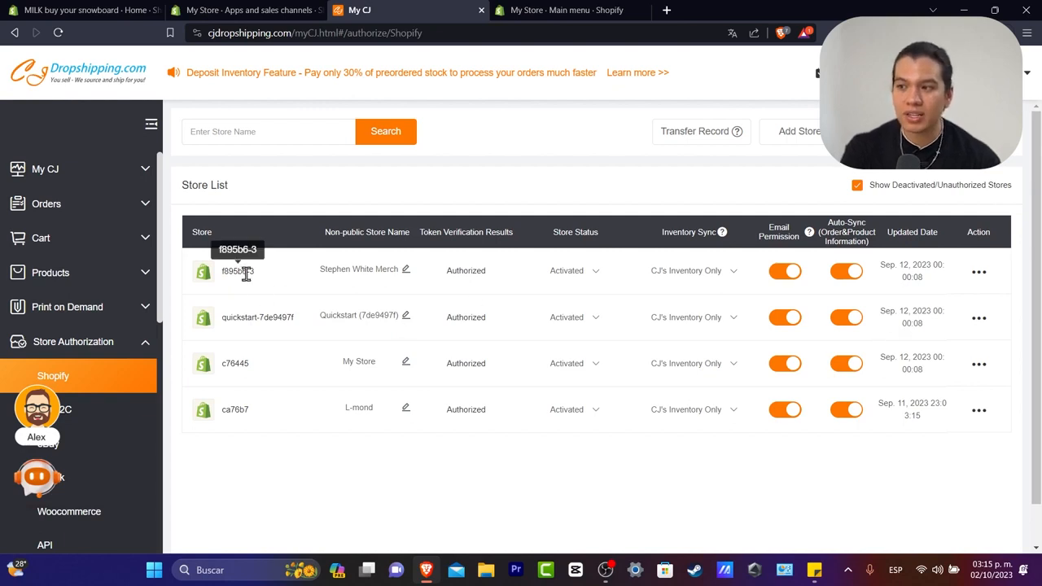
Leave the Shopify settings, check the store ID in the admin address, and return to CJ's store list.
left_click(251, 10)
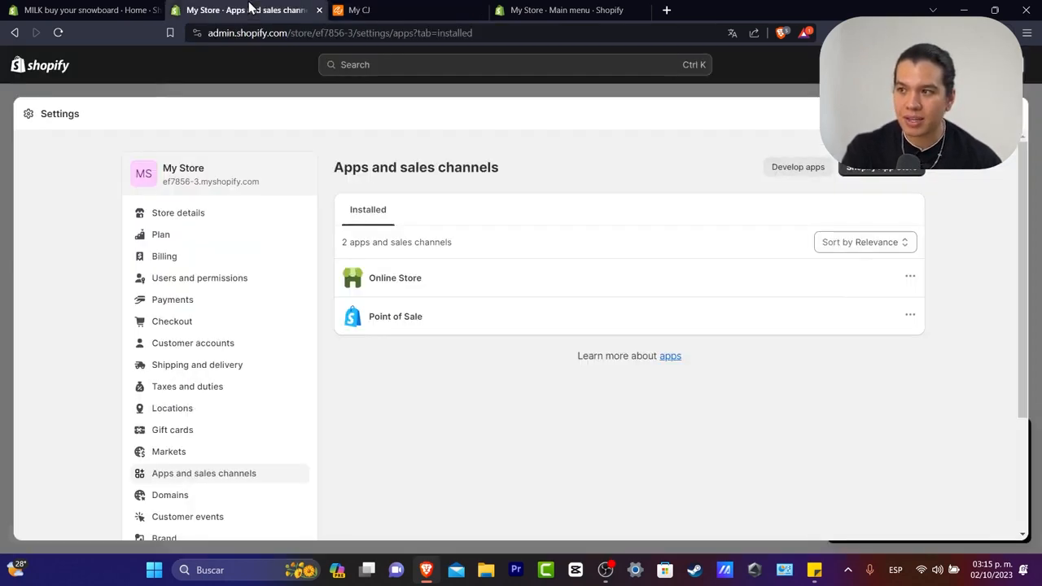
left_click(173, 80)
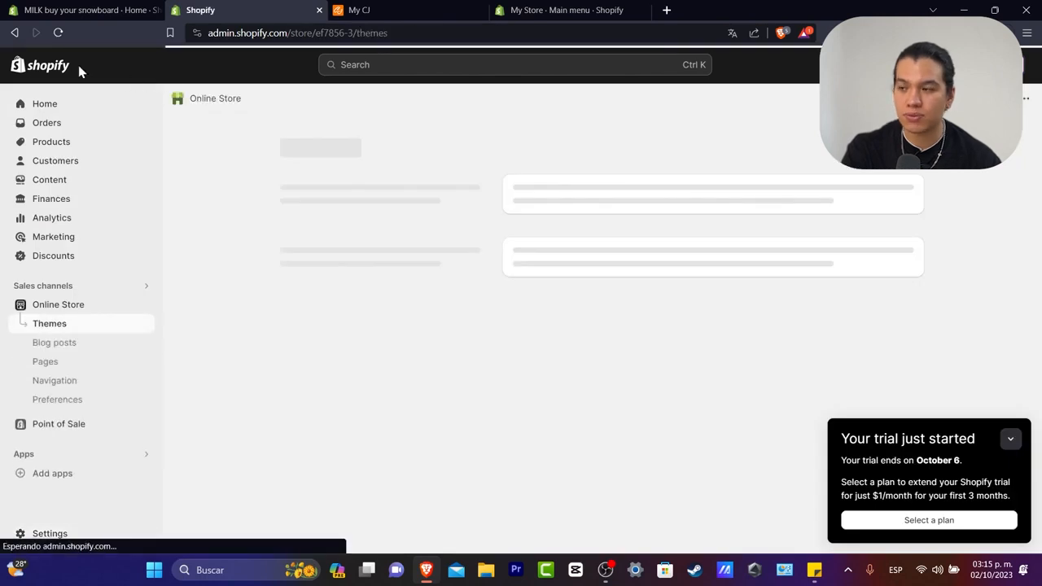
left_click(294, 34)
left_click_drag(310, 34, 317, 33)
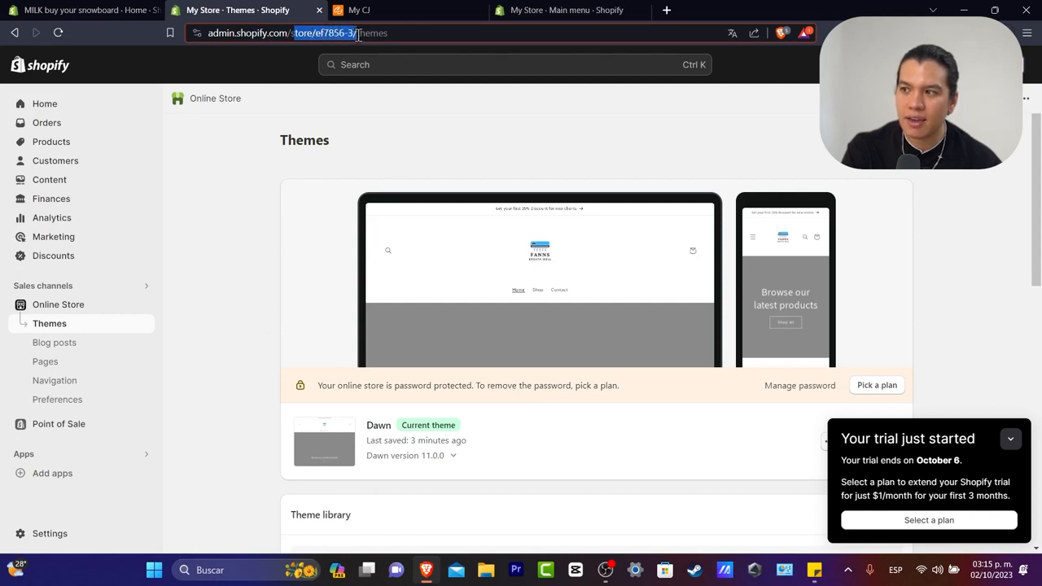
left_click_drag(351, 33, 353, 34)
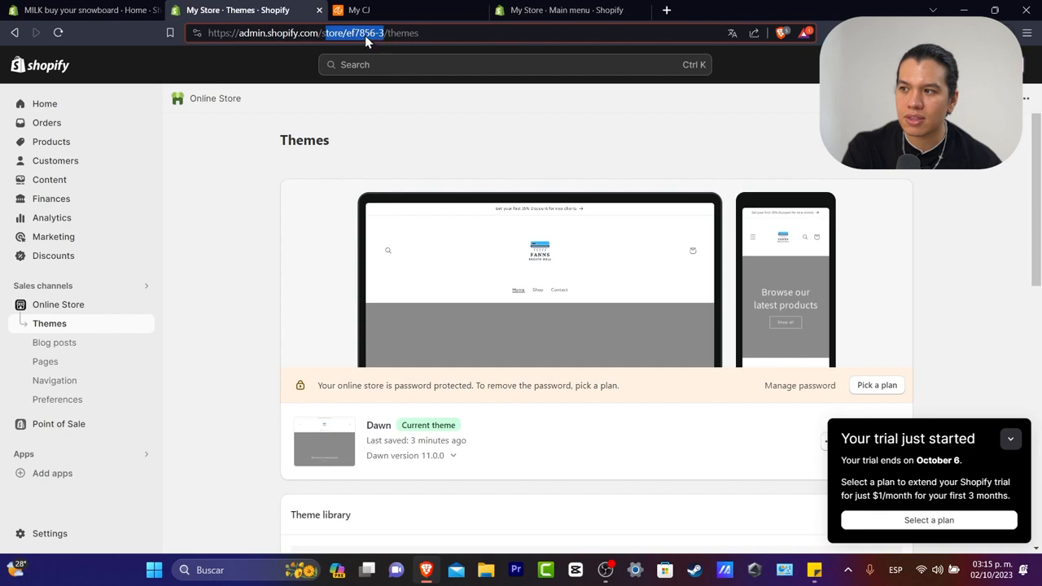
left_click(382, 9)
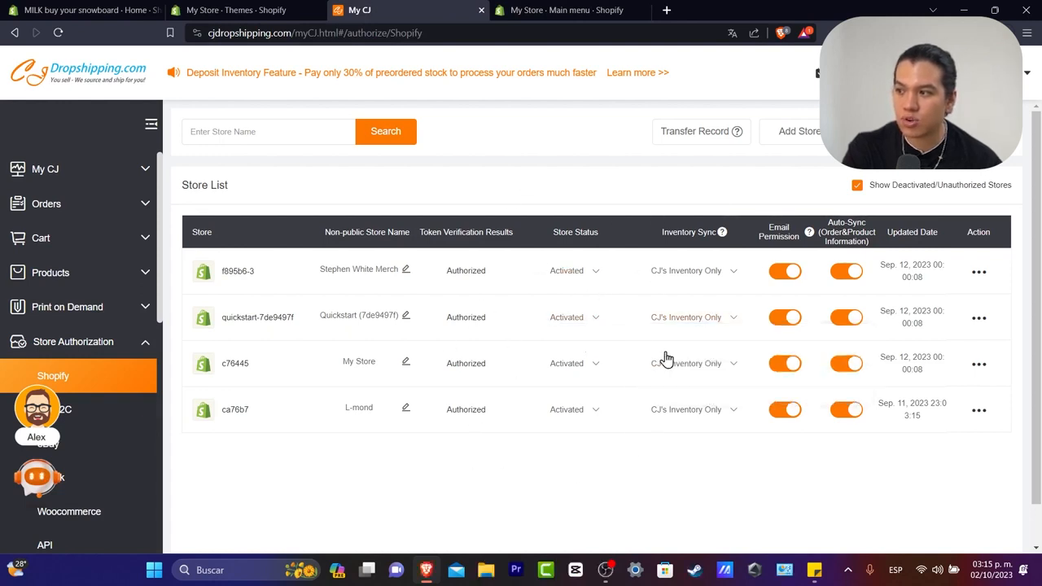
Add and authorize the Shopify store from CJ's store list and go to the CJdropshipping home page.
left_click(798, 133)
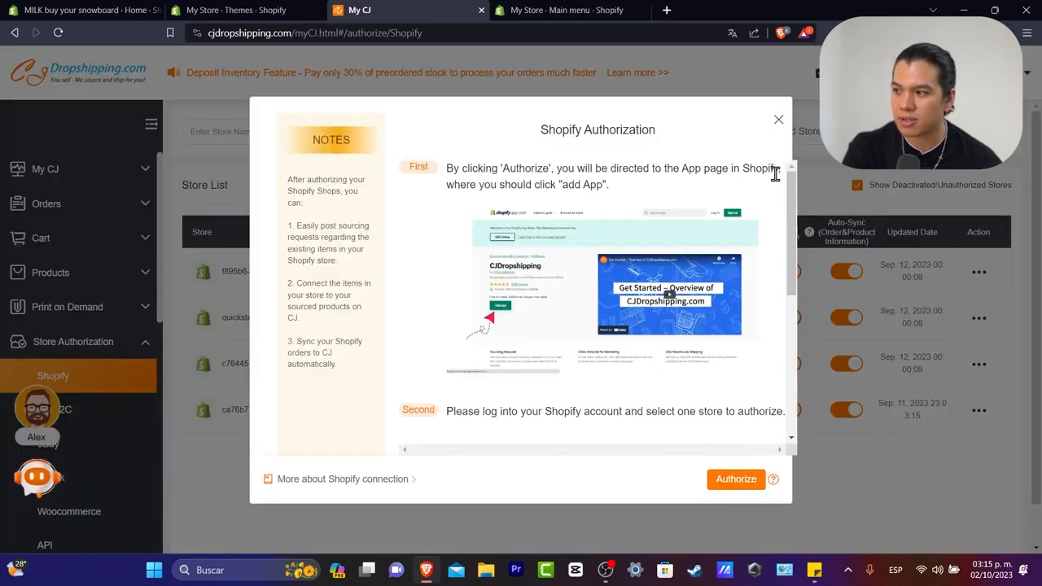
left_click(736, 479)
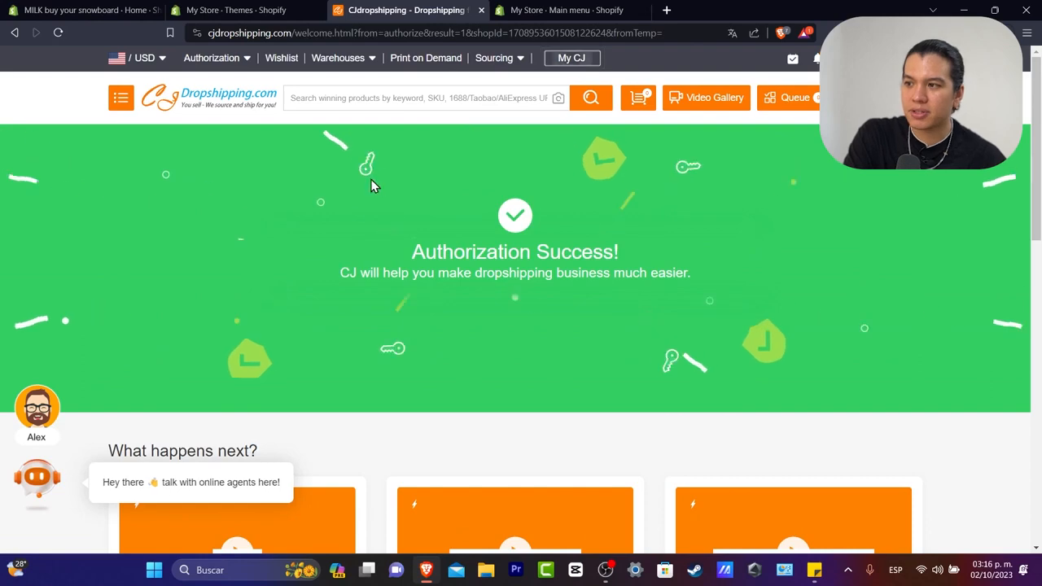
left_click(230, 104)
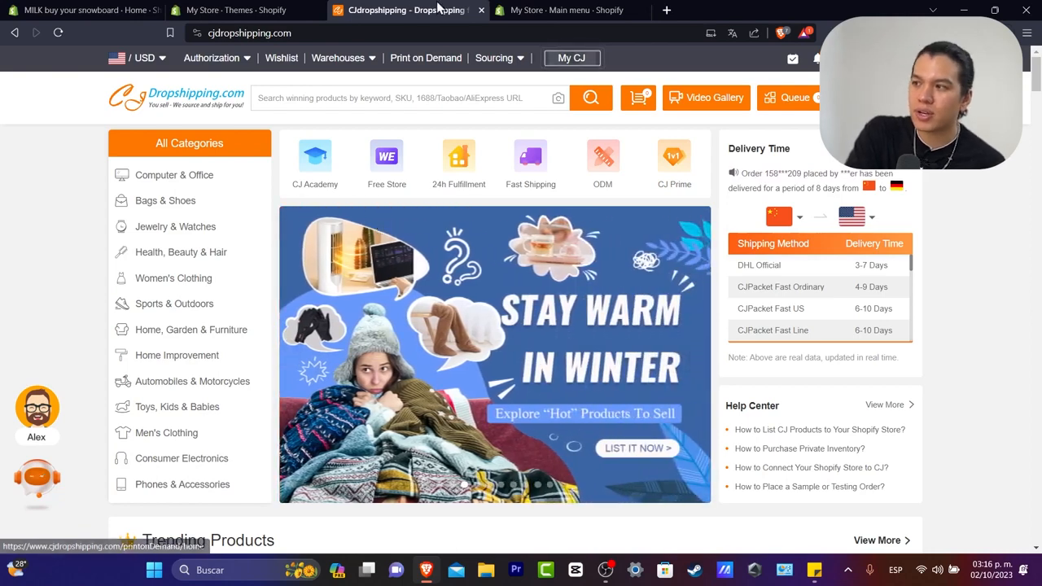
Glance at the store's Main menu page, return to CJdropshipping, and browse products in the Jewelry & Watches category.
left_click(574, 9)
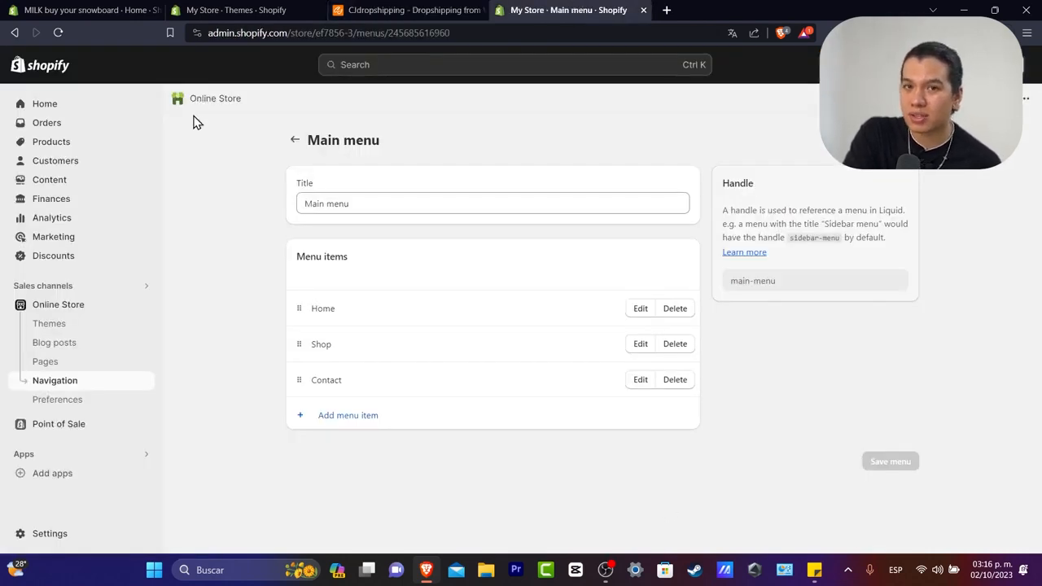
left_click(397, 8)
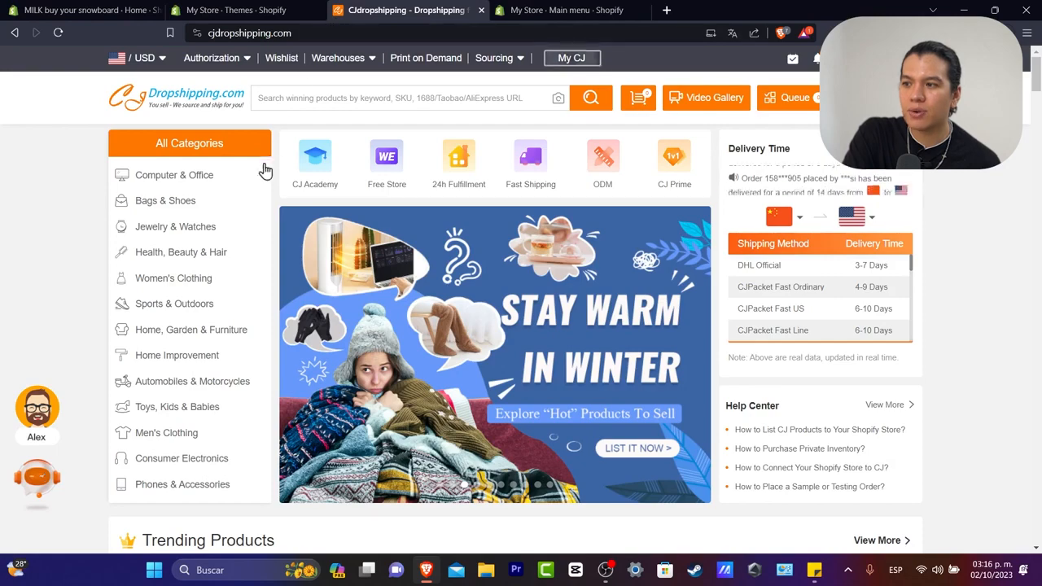
left_click(213, 234)
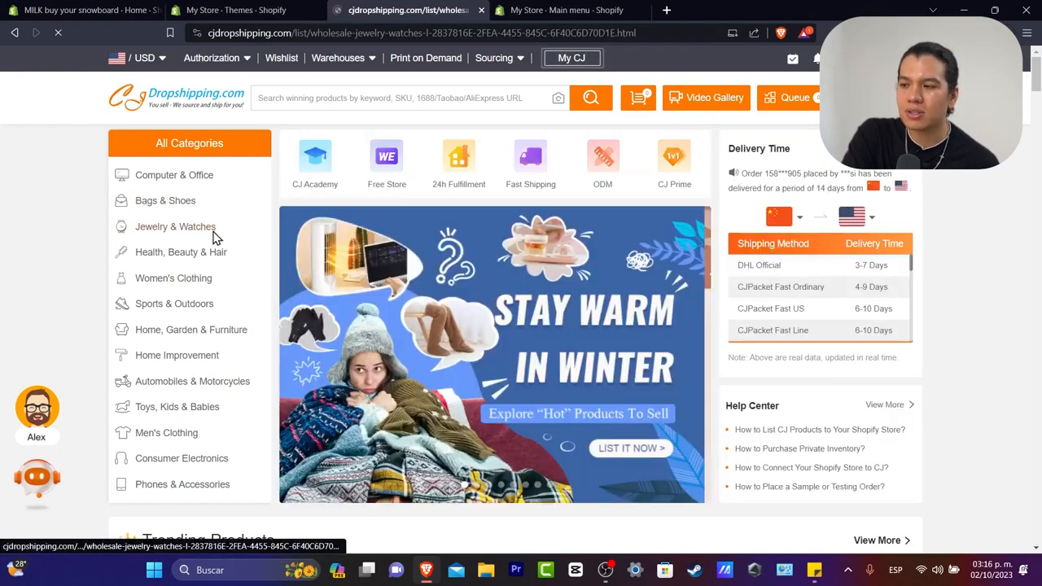
scroll(574, 315, "down", 2)
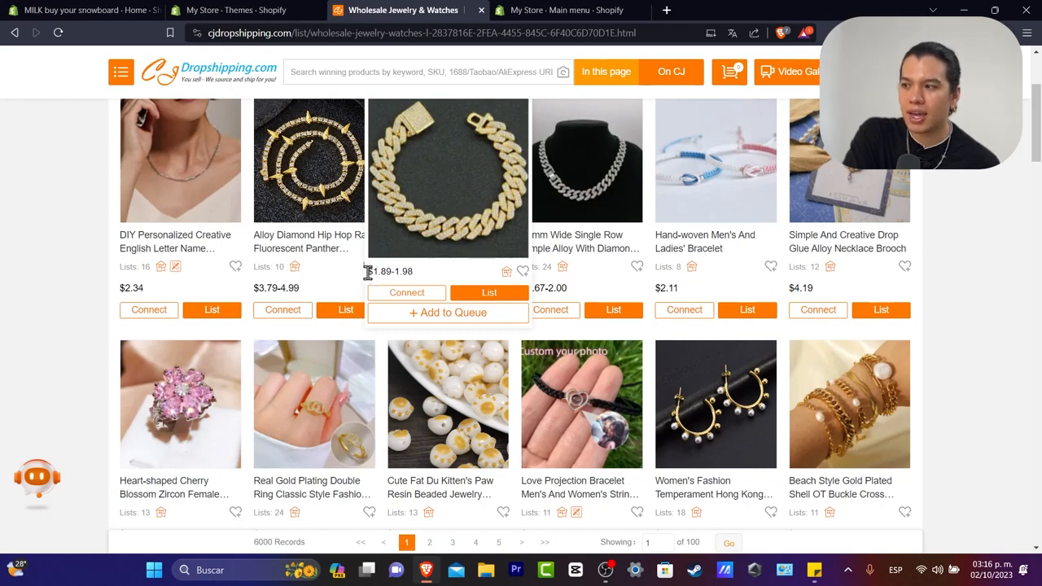
scroll(576, 232, "down", 5)
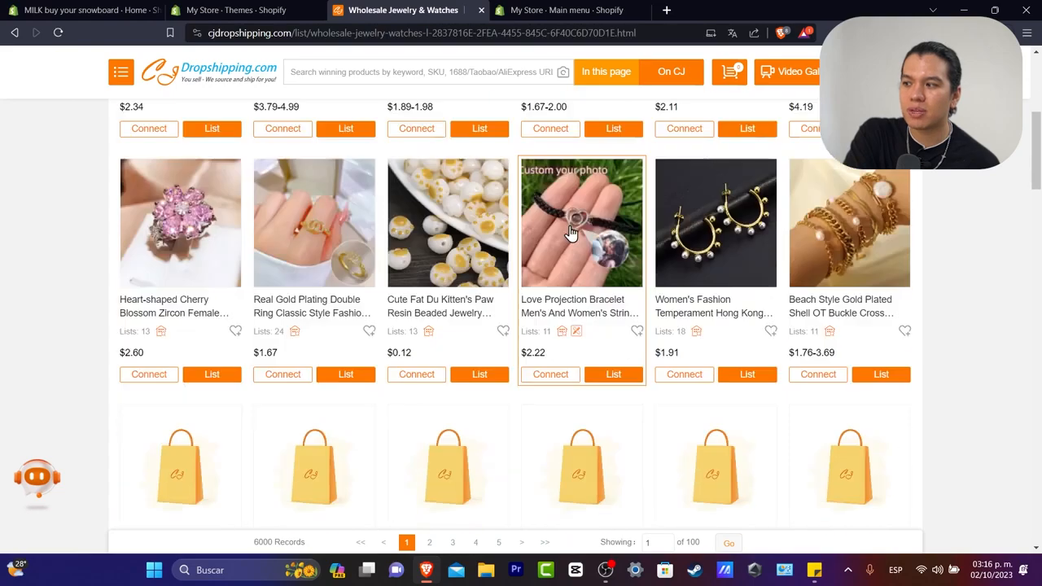
Filter the Jewelry & Watches products to show only those stocked in the US Warehouse.
scroll(572, 234, "down", 2)
scroll(572, 234, "up", 8)
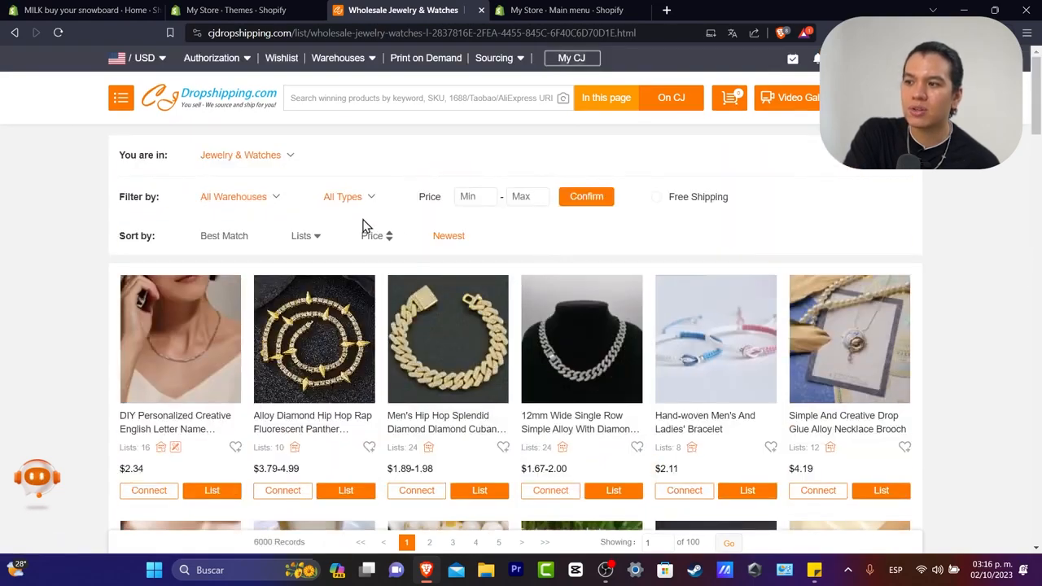
left_click(268, 198)
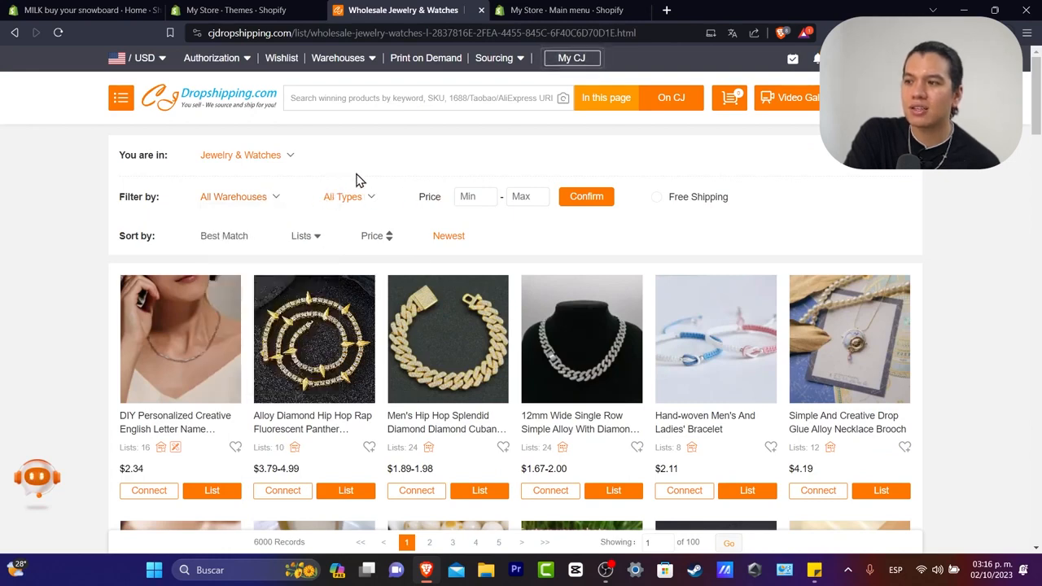
mouse_move(269, 199)
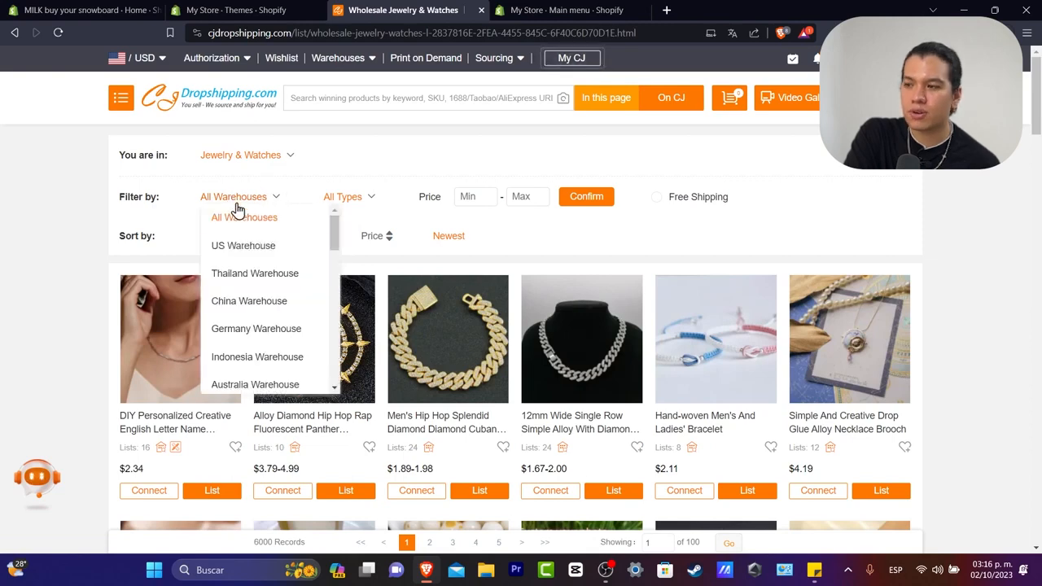
left_click(255, 253)
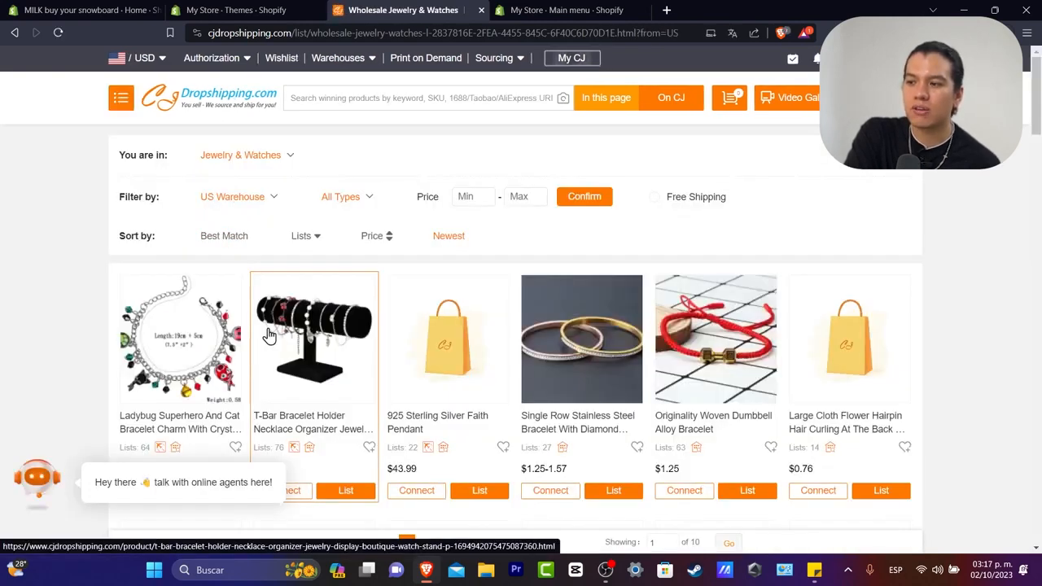
Add the Asgard Nordic spear head pendant, bear paw ring and circular horn rune pendant chain to the queue.
mouse_move(267, 329)
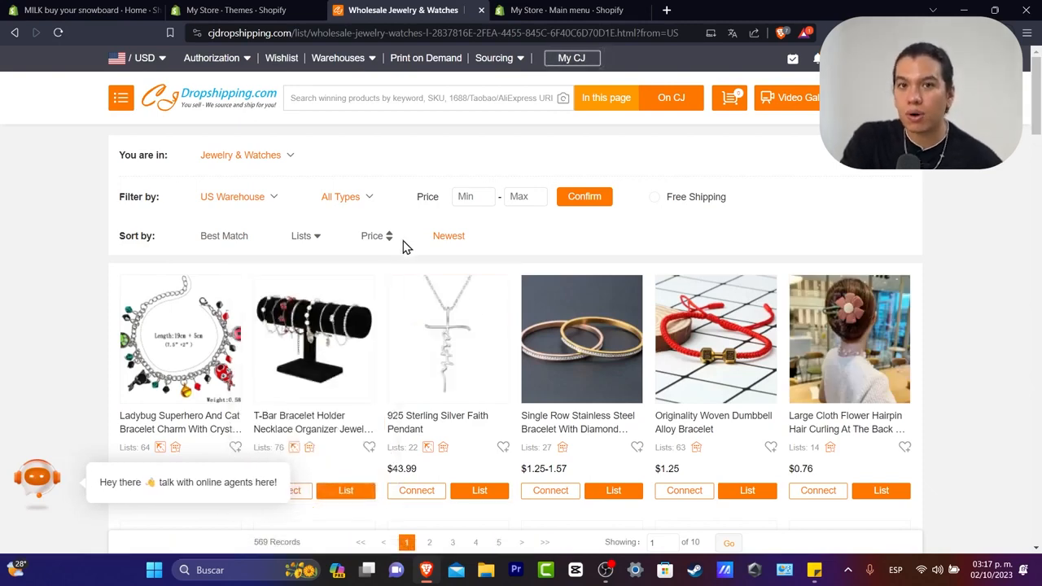
mouse_move(680, 309)
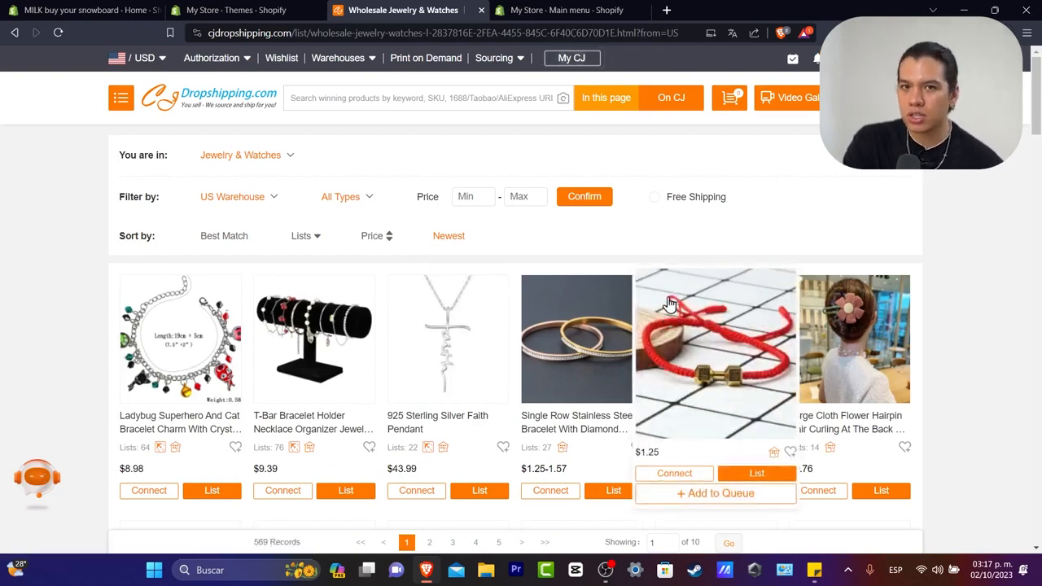
mouse_move(561, 325)
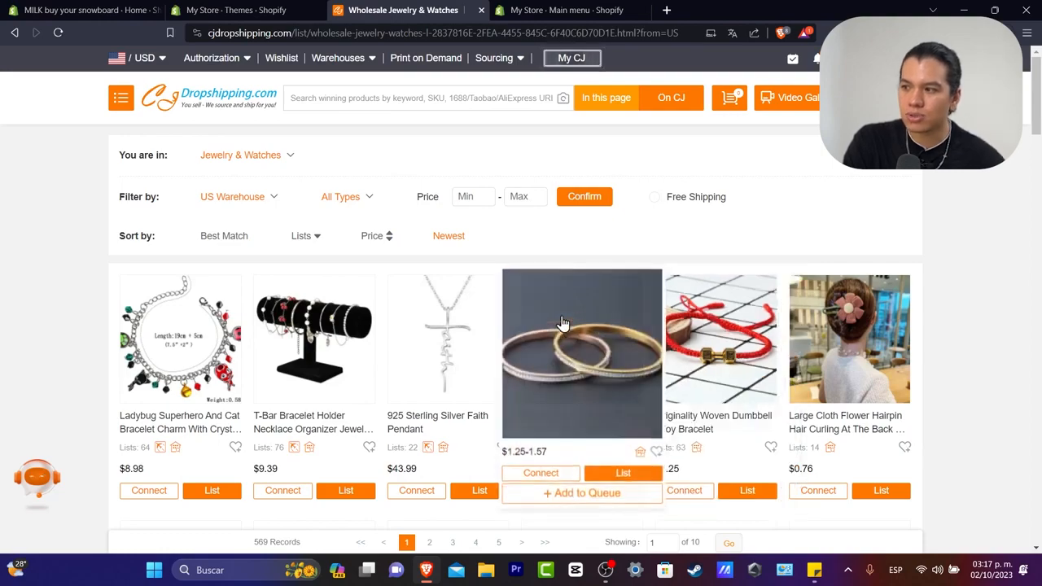
scroll(562, 322, "down", 2)
scroll(561, 322, "down", 2)
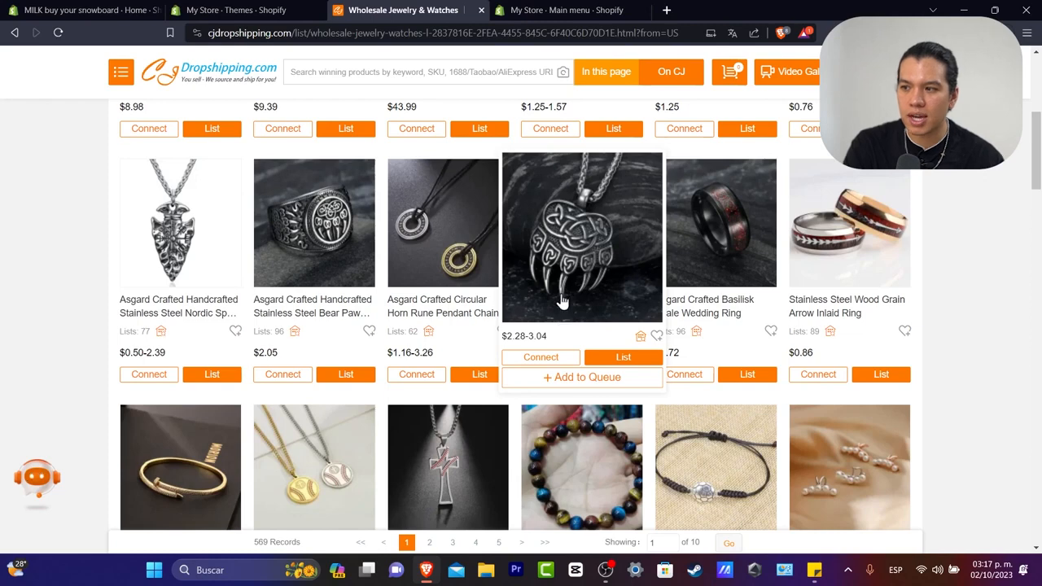
mouse_move(210, 342)
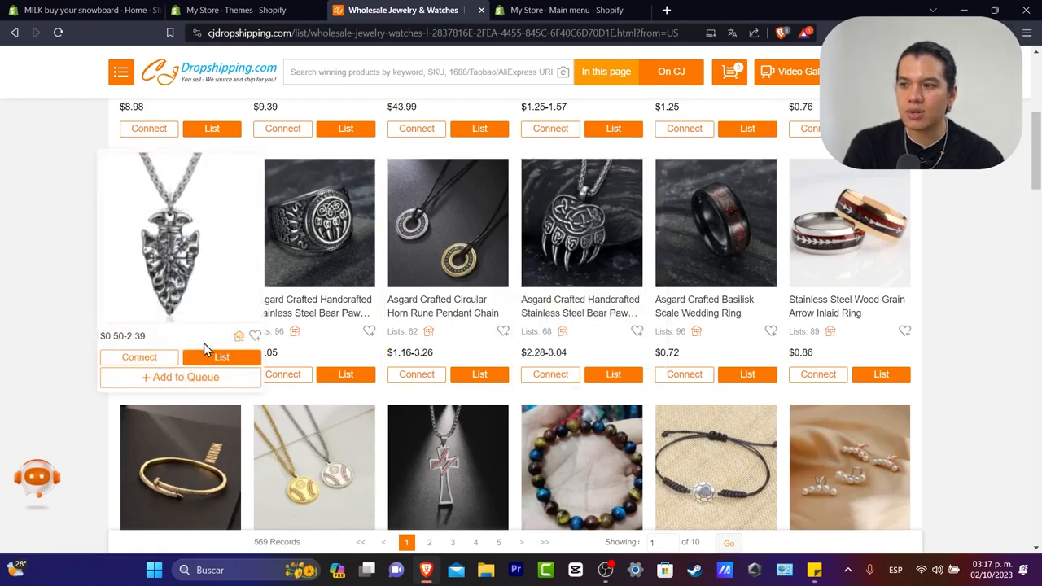
left_click(168, 377)
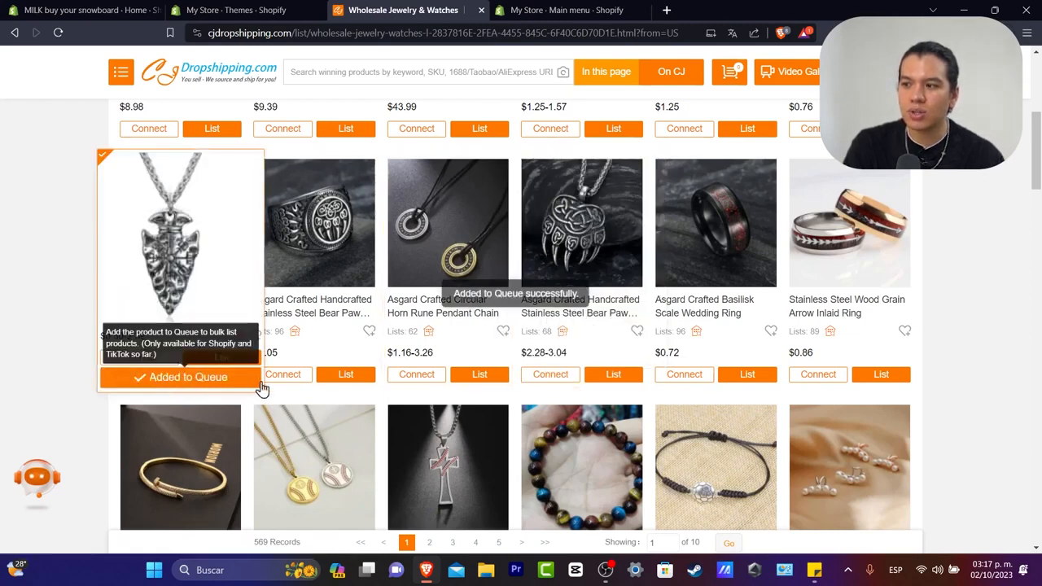
mouse_move(330, 362)
left_click(328, 381)
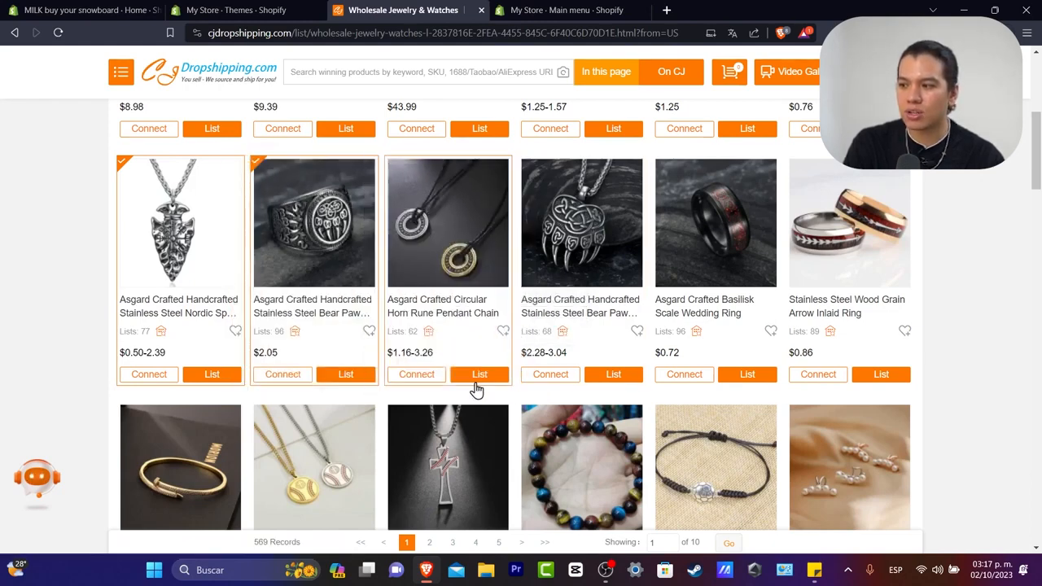
left_click(450, 378)
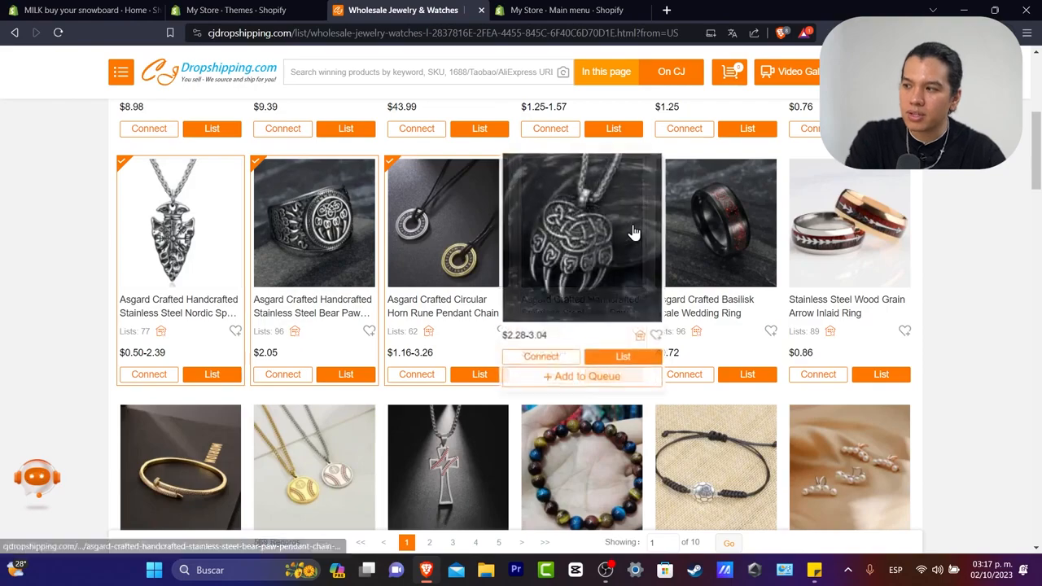
Browse further through the US Warehouse jewelry and open the Simple Versatile Necklace Psychology PSI Symbol product page.
scroll(633, 232, "down", 2)
scroll(633, 234, "down", 2)
scroll(635, 233, "up", 2)
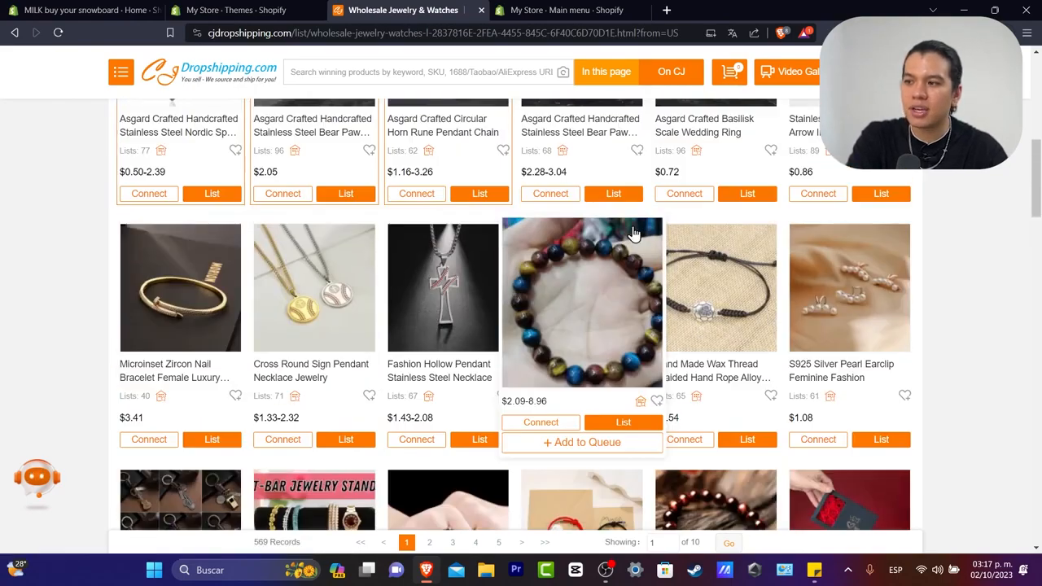
scroll(635, 233, "down", 2)
scroll(635, 233, "up", 2)
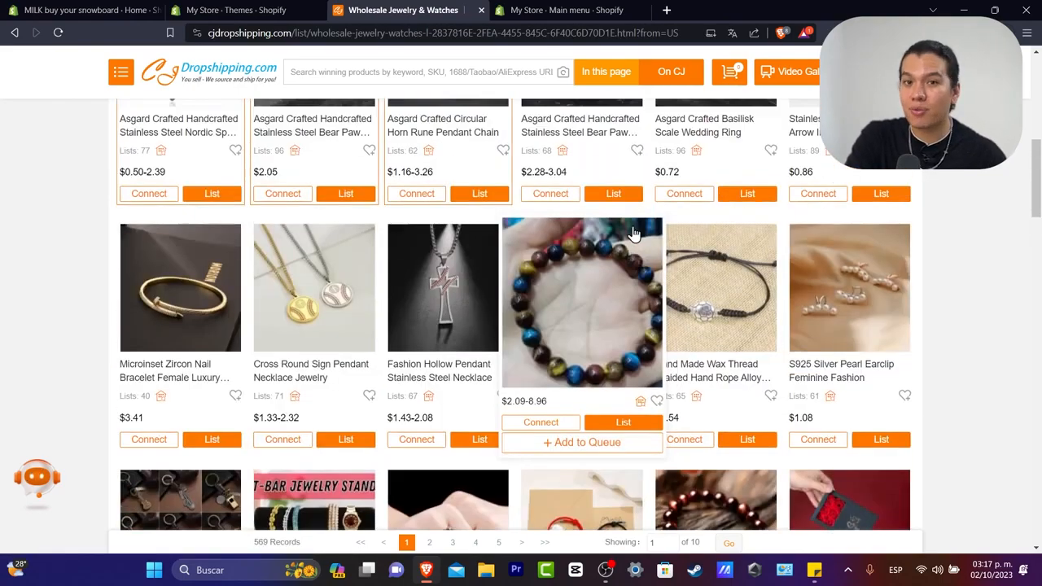
scroll(634, 234, "down", 2)
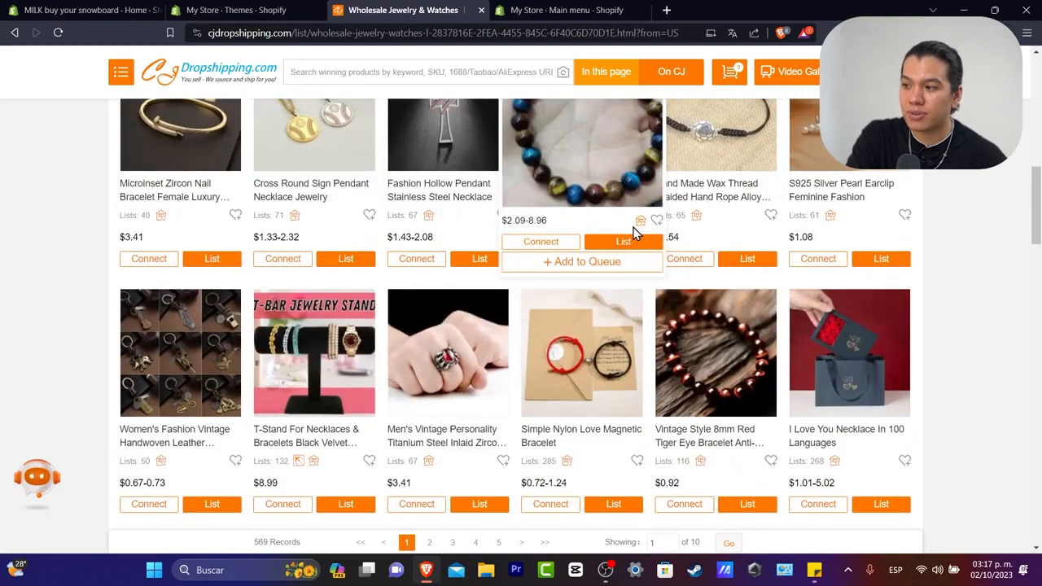
scroll(633, 234, "down", 4)
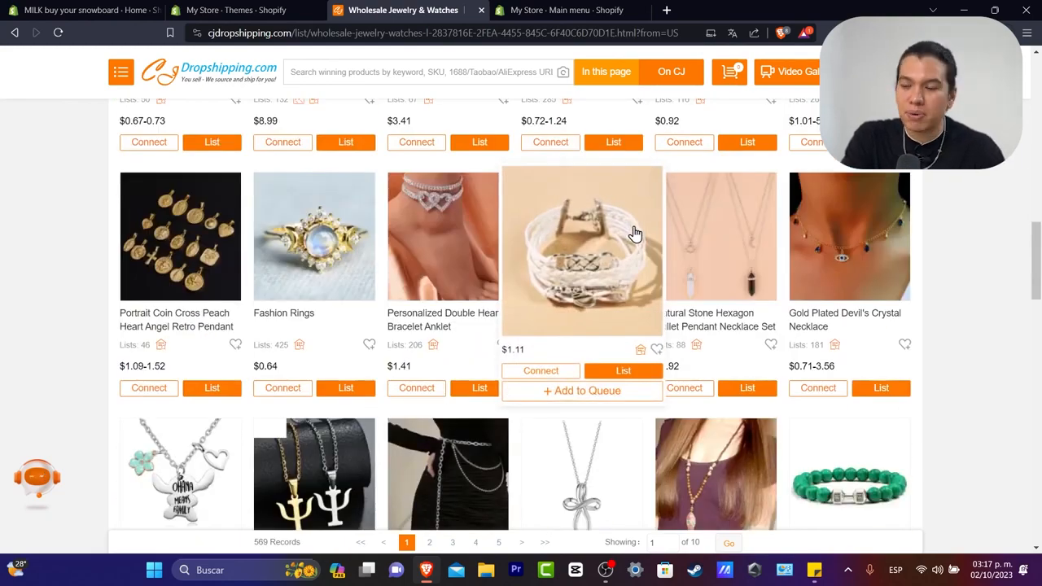
scroll(635, 234, "down", 2)
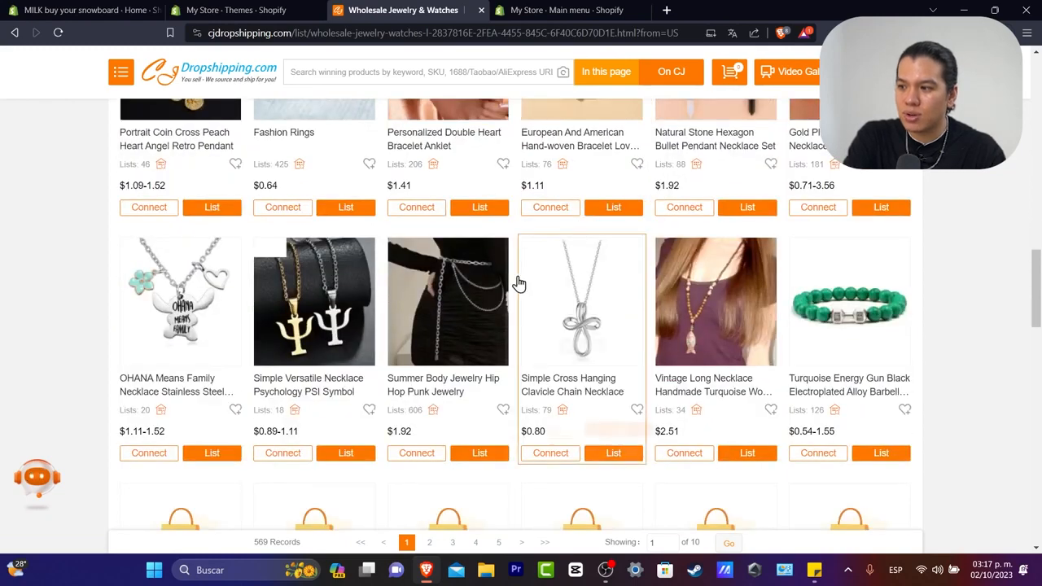
left_click(300, 372)
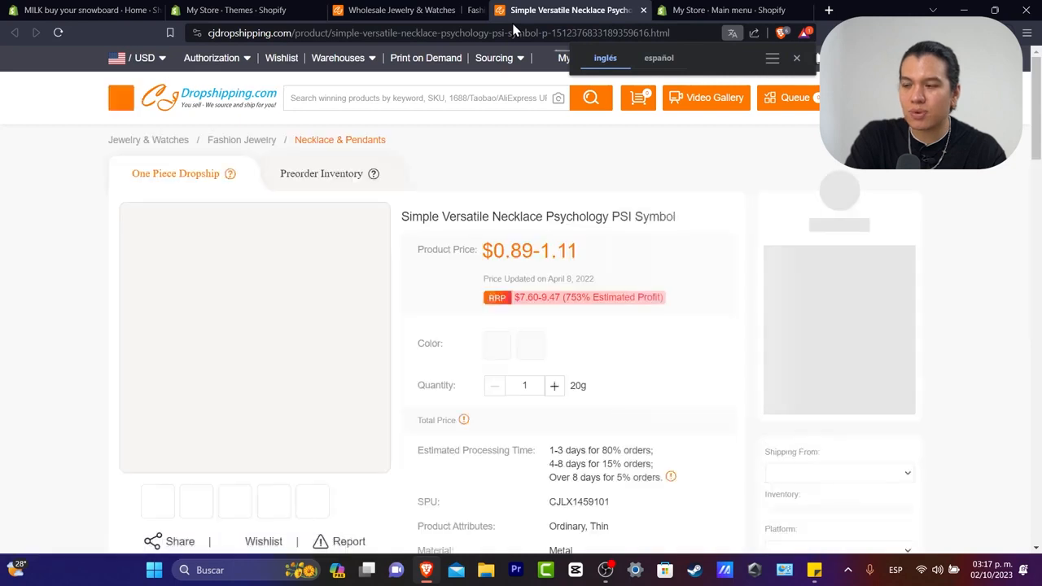
Examine the PSI necklace's supplier, estimated processing time, warehouse inventory, shipping details, description and product photos.
mouse_move(494, 57)
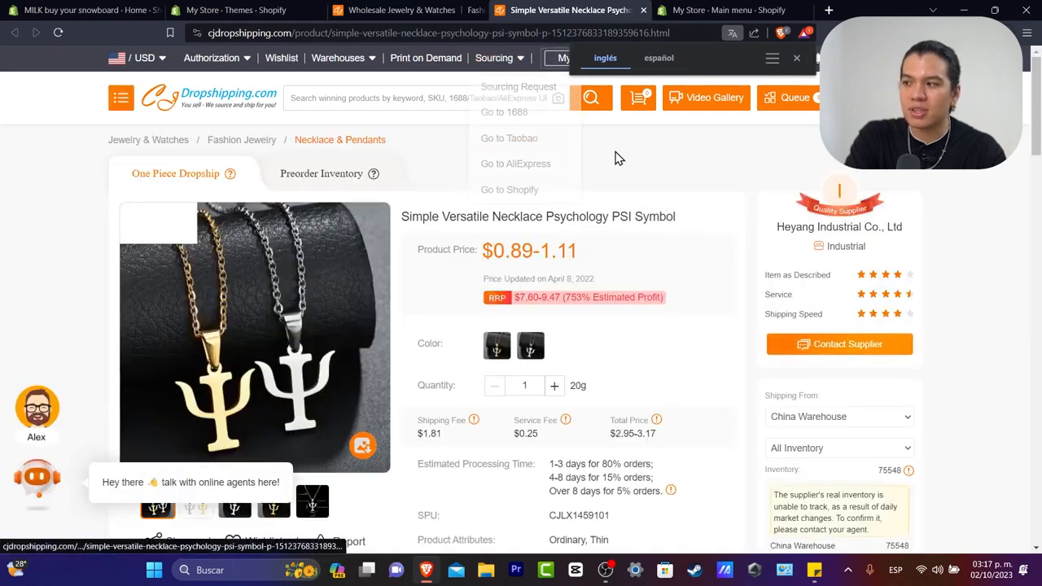
left_click_drag(801, 230, 905, 231)
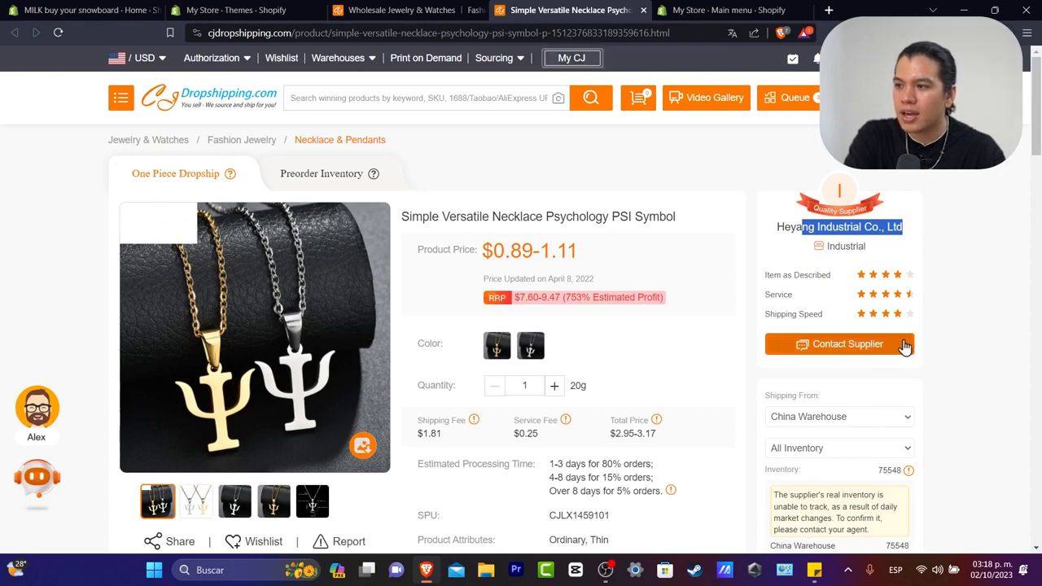
scroll(904, 346, "down", 2)
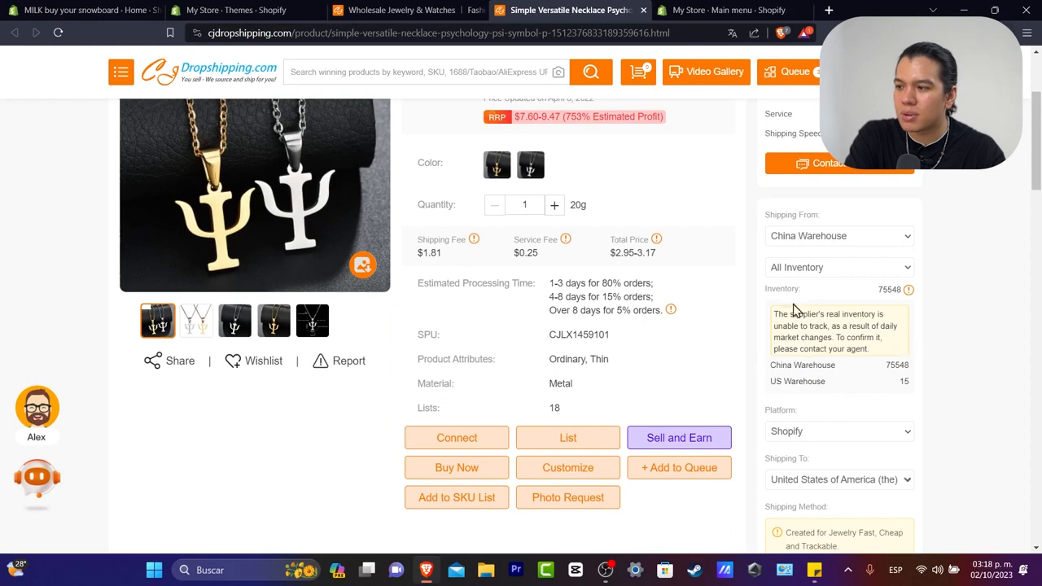
left_click_drag(550, 283, 602, 358)
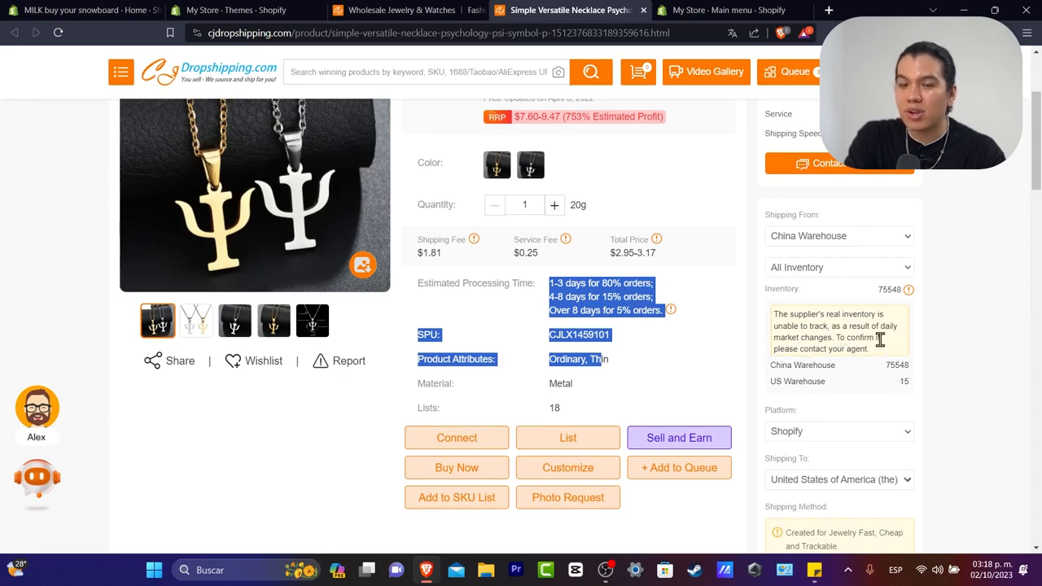
scroll(877, 325, "down", 2)
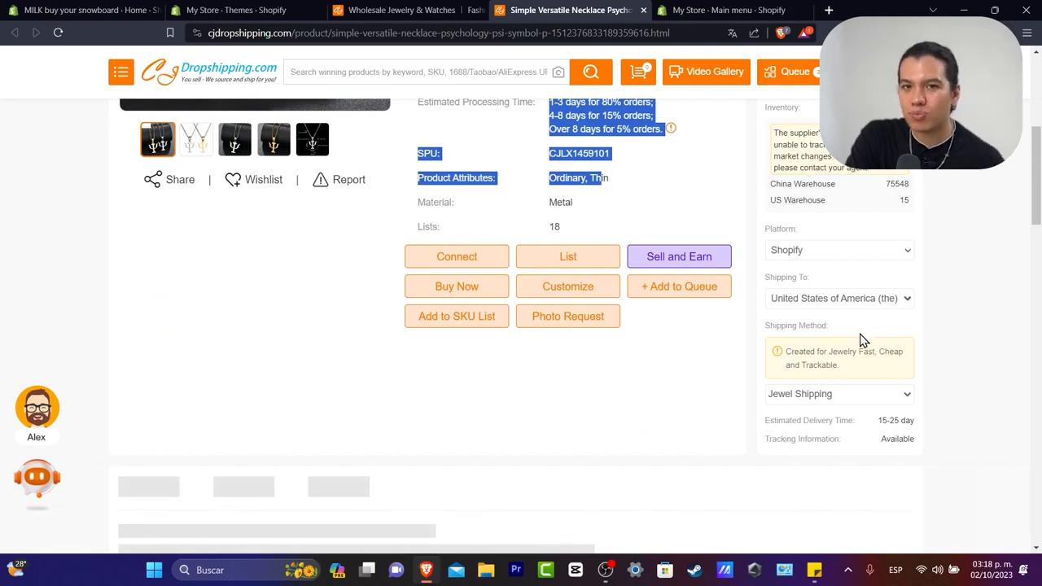
scroll(863, 340, "down", 8)
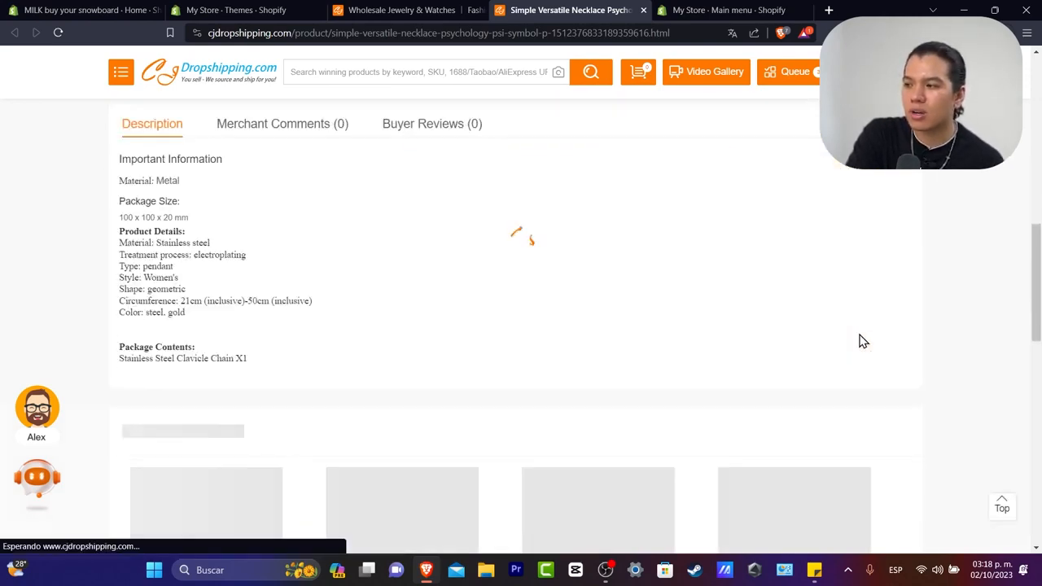
scroll(862, 342, "down", 5)
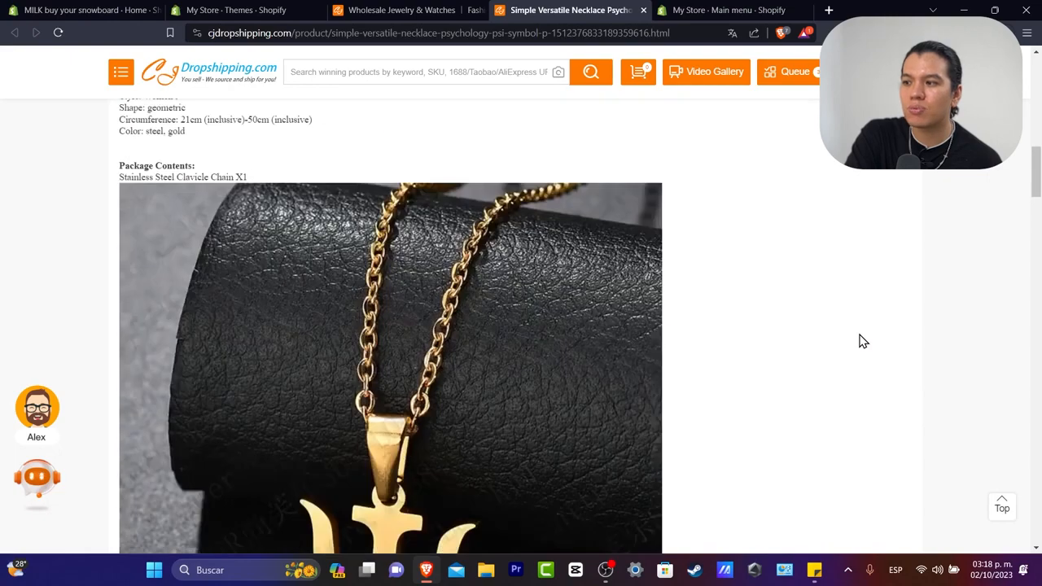
scroll(861, 344, "down", 6)
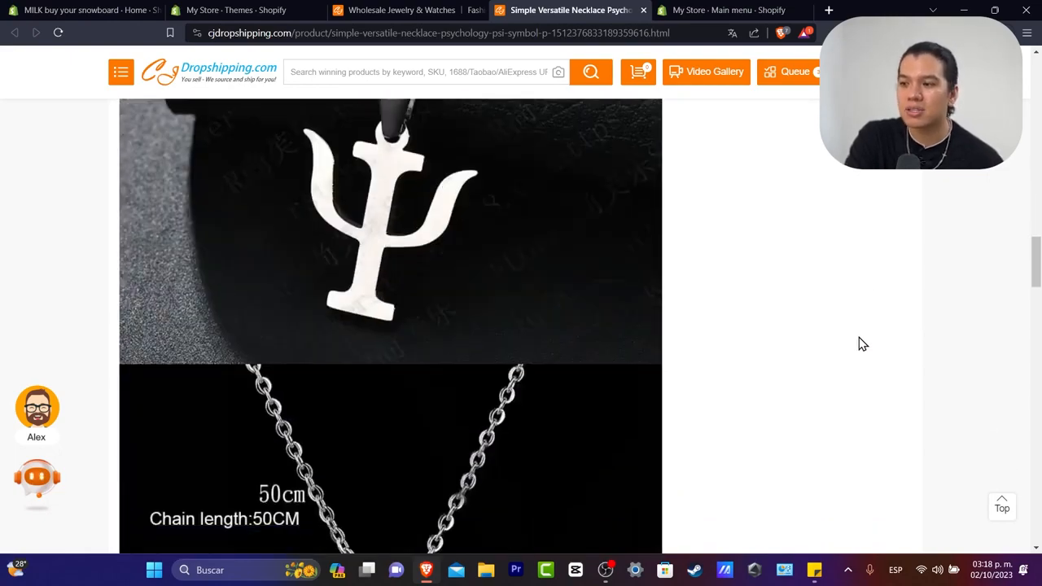
scroll(863, 345, "down", 4)
scroll(863, 345, "down", 15)
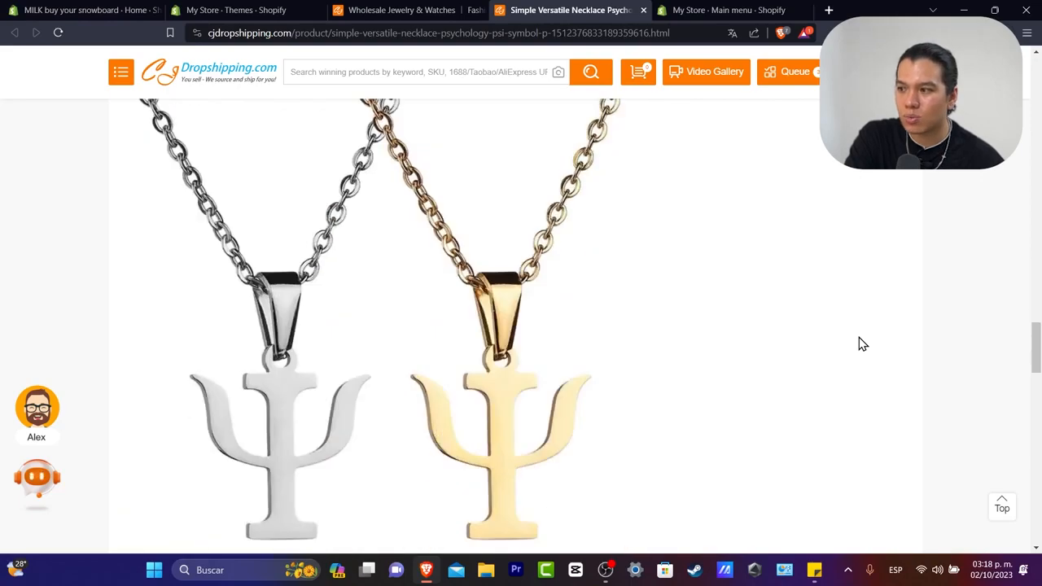
scroll(861, 344, "up", 20)
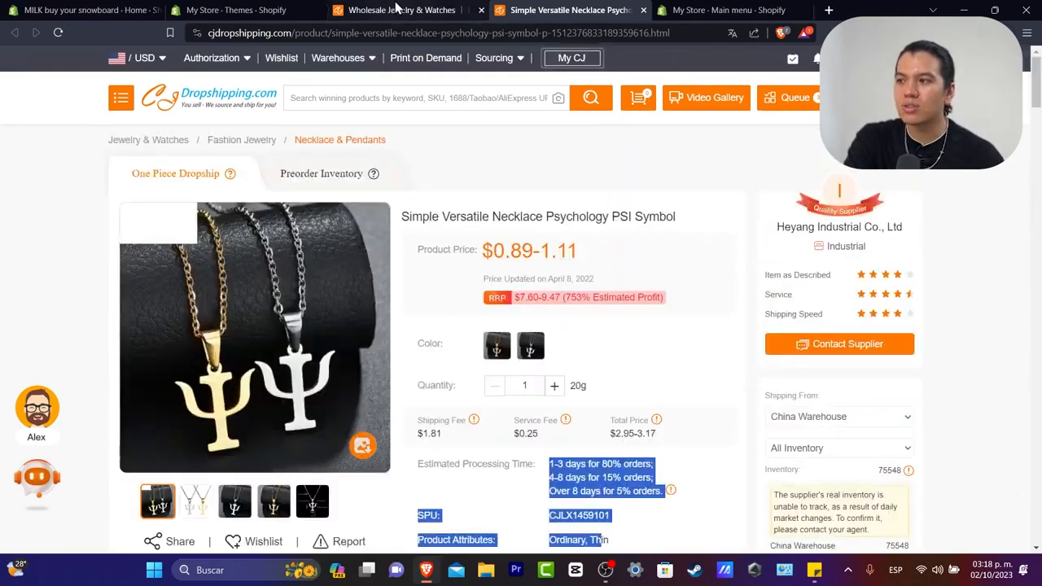
Return to the jewelry product list and add the Simple Versatile Necklace Psychology PSI Symbol to the queue.
left_click(403, 9)
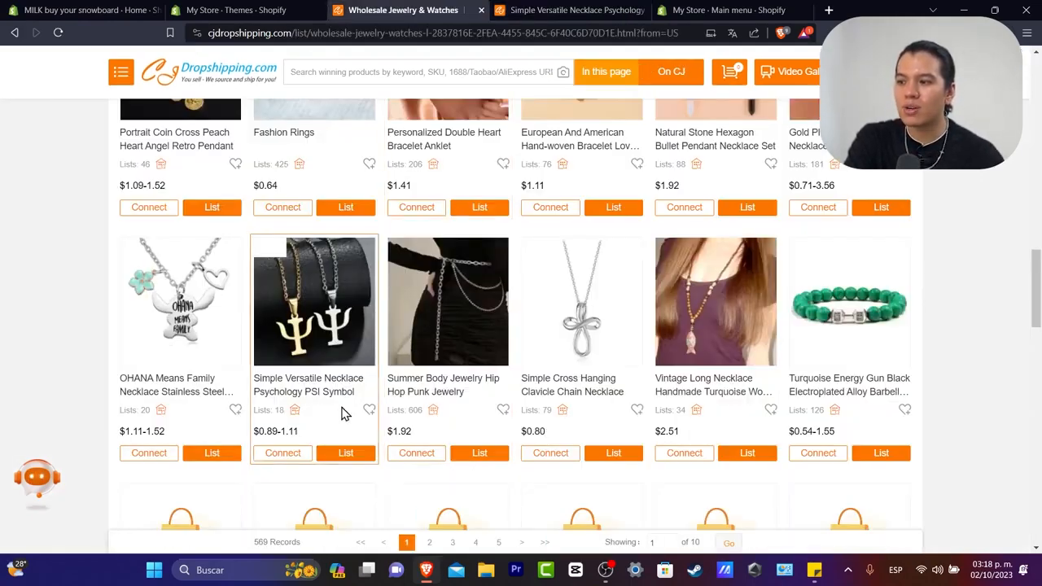
left_click(319, 457)
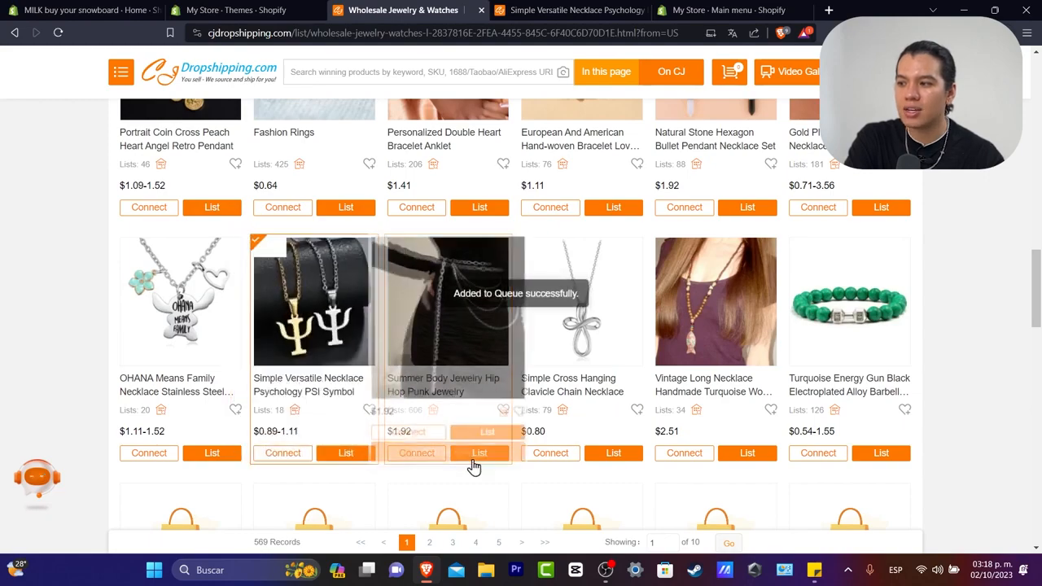
scroll(721, 379, "down", 5)
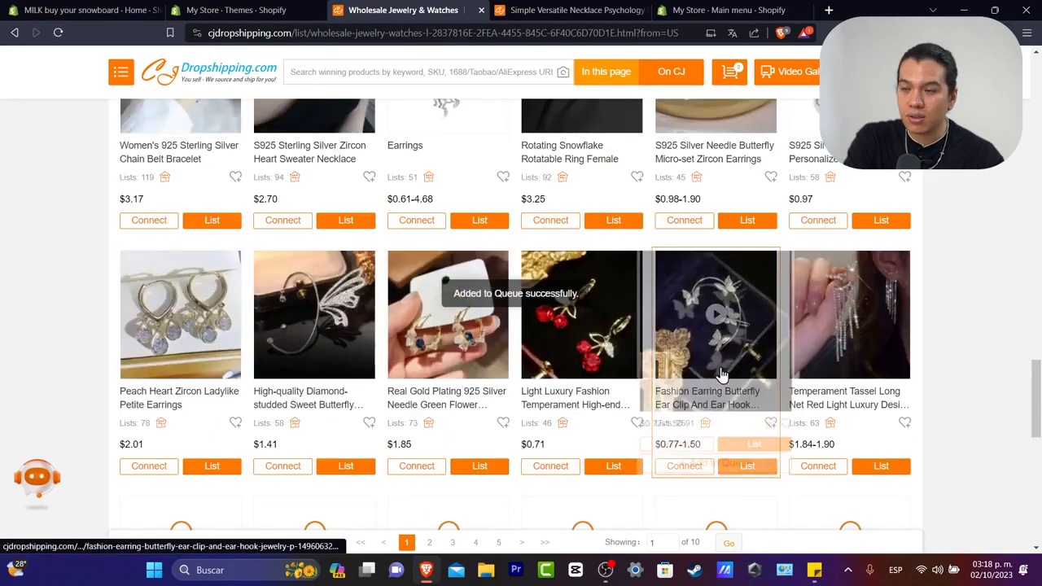
mouse_move(721, 375)
Open the product queue in My CJ and review the queued products.
scroll(721, 374, "up", 5)
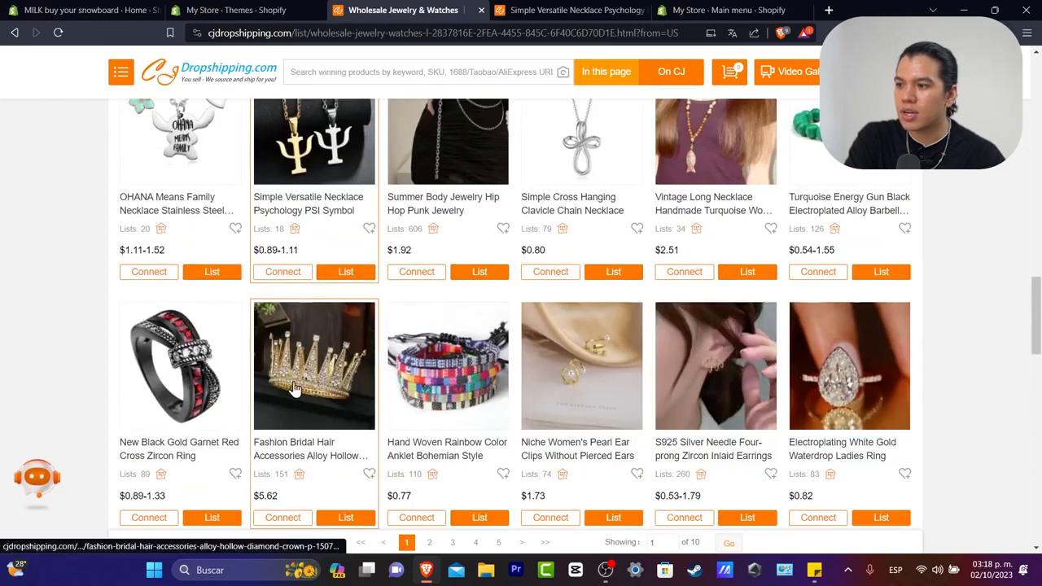
scroll(934, 263, "up", 5)
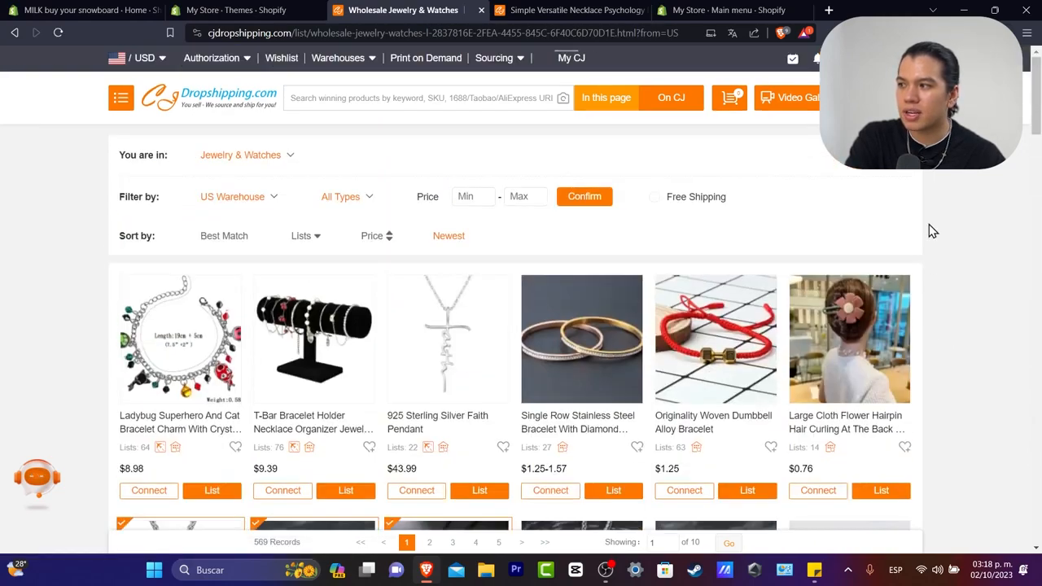
left_click(577, 58)
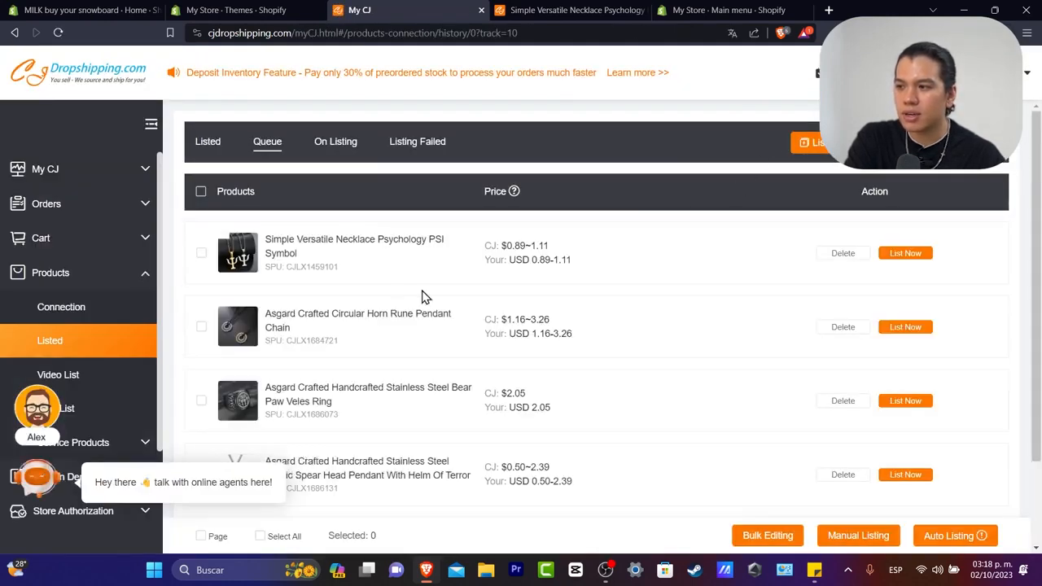
scroll(355, 328, "down", 2)
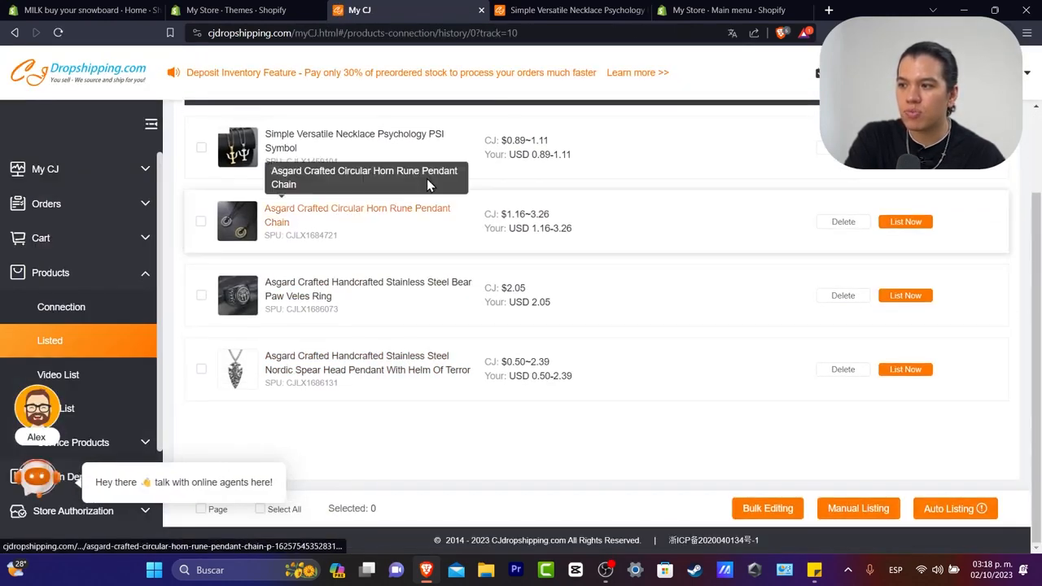
scroll(443, 289, "up", 2)
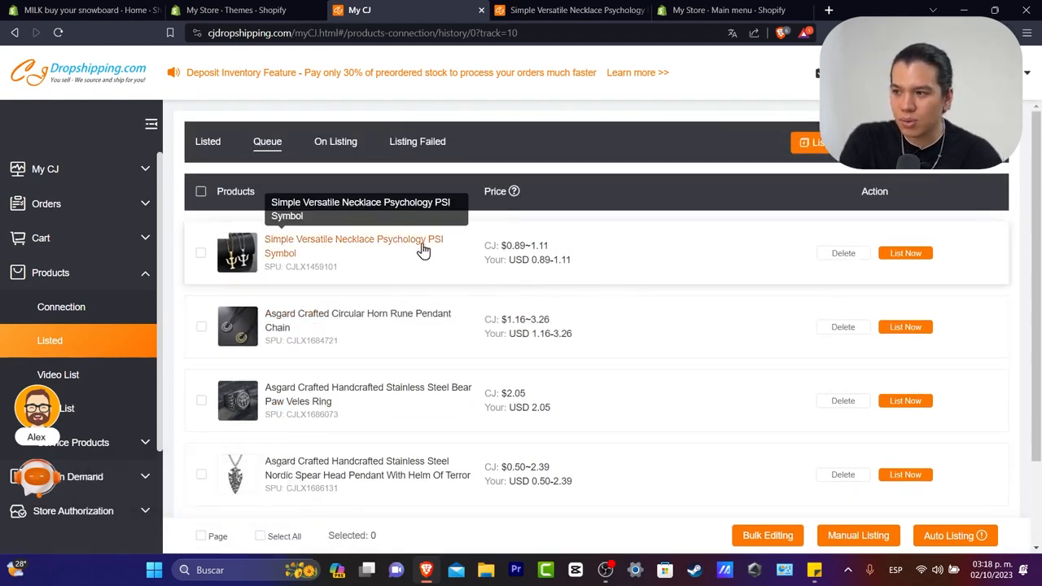
left_click(201, 192)
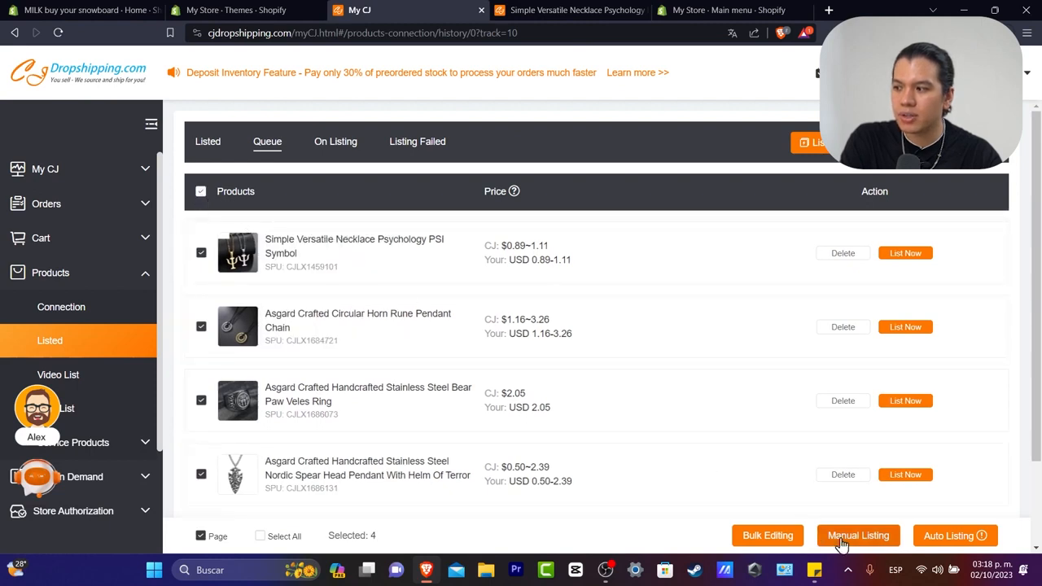
left_click(951, 537)
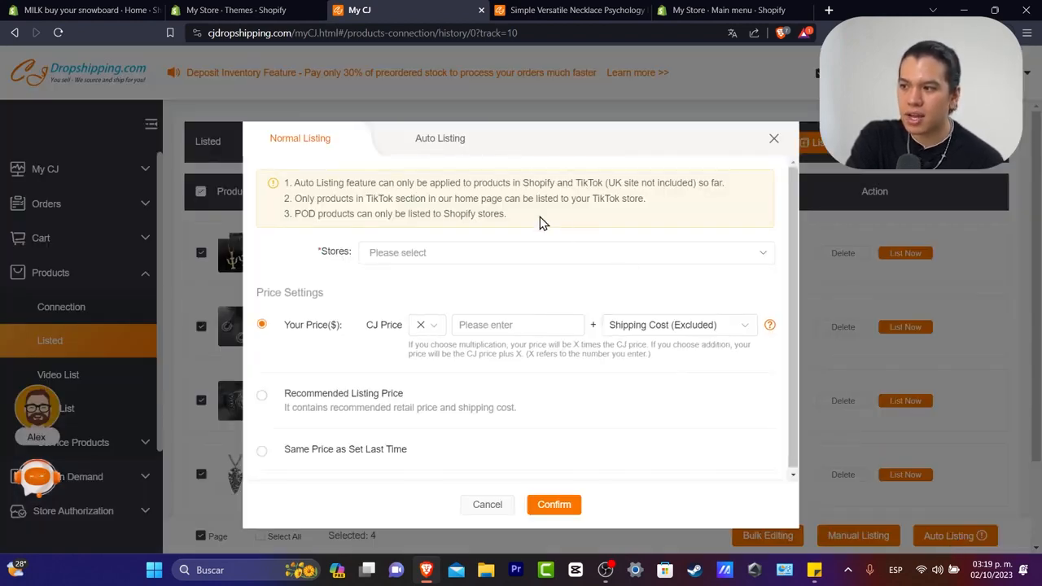
left_click(465, 145)
left_click(336, 167)
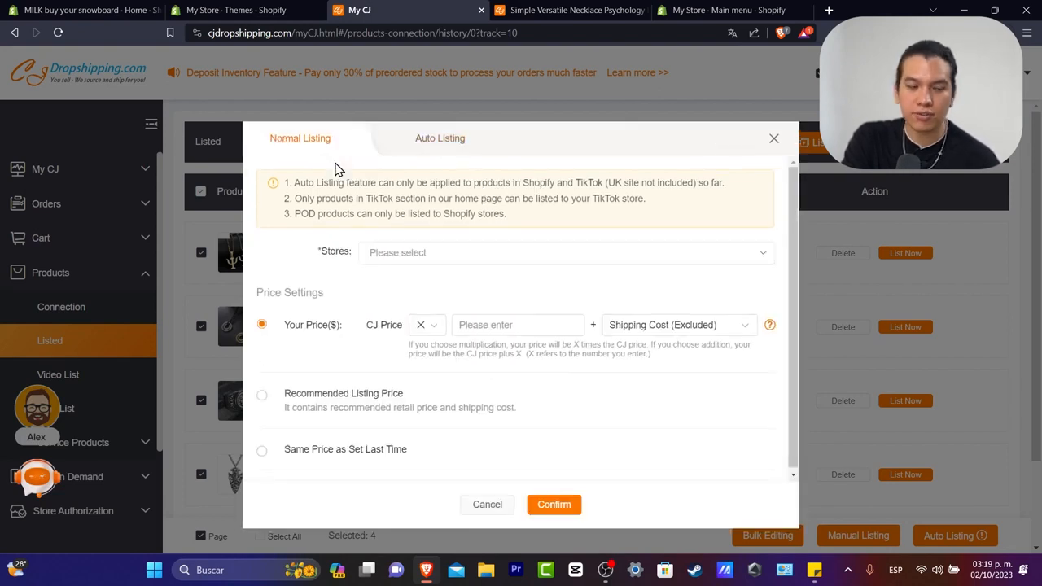
scroll(422, 293, "down", 1)
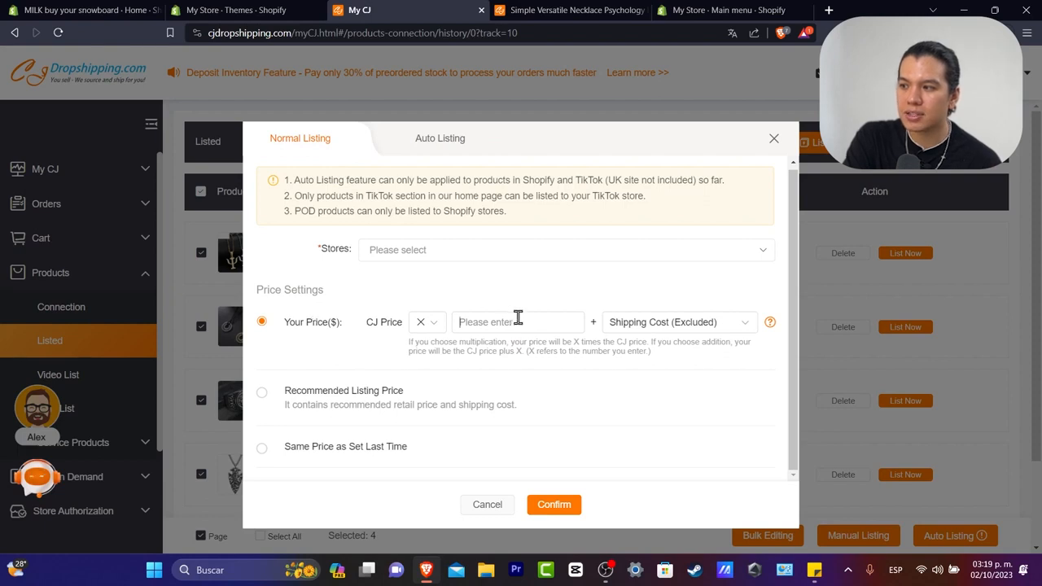
left_click(700, 330)
left_click(724, 359)
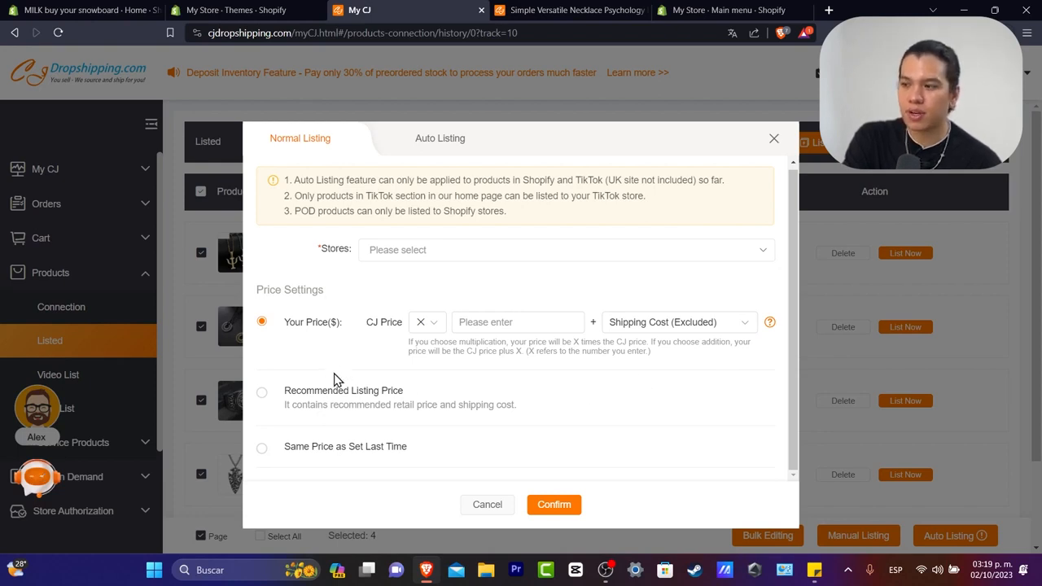
left_click(263, 394)
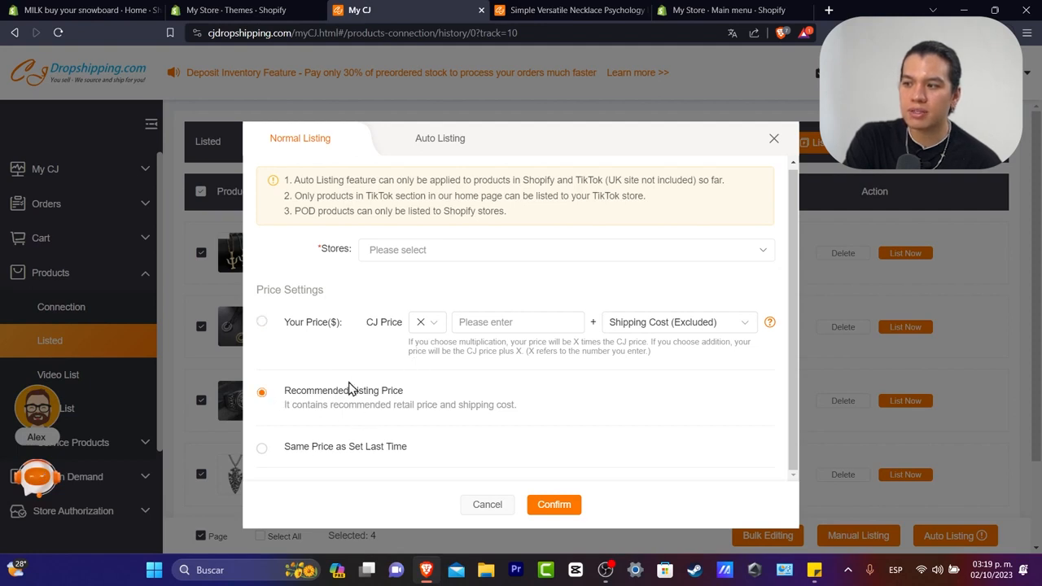
scroll(649, 429, "up", 1)
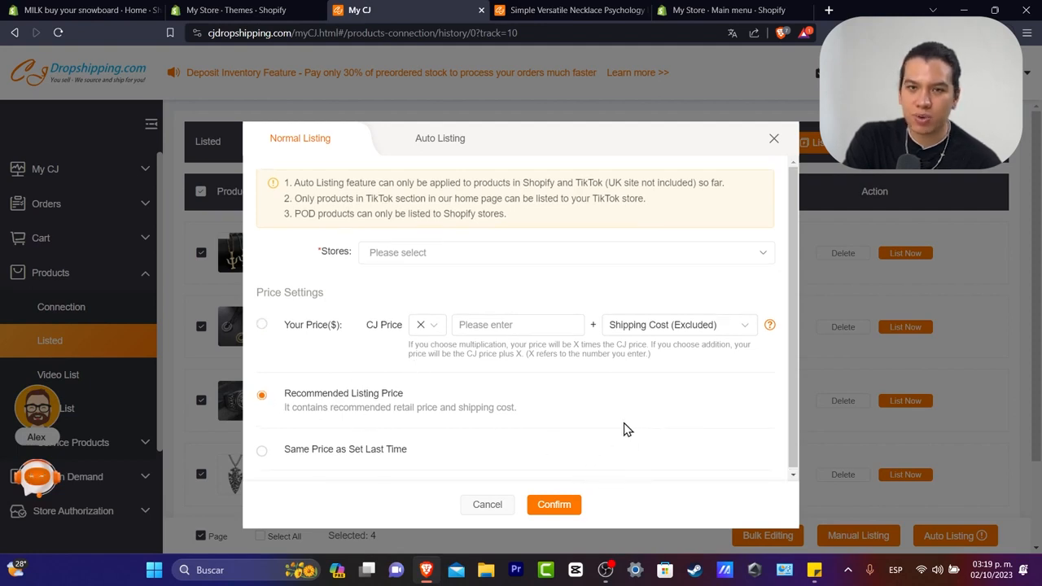
left_click(489, 504)
left_click(201, 191)
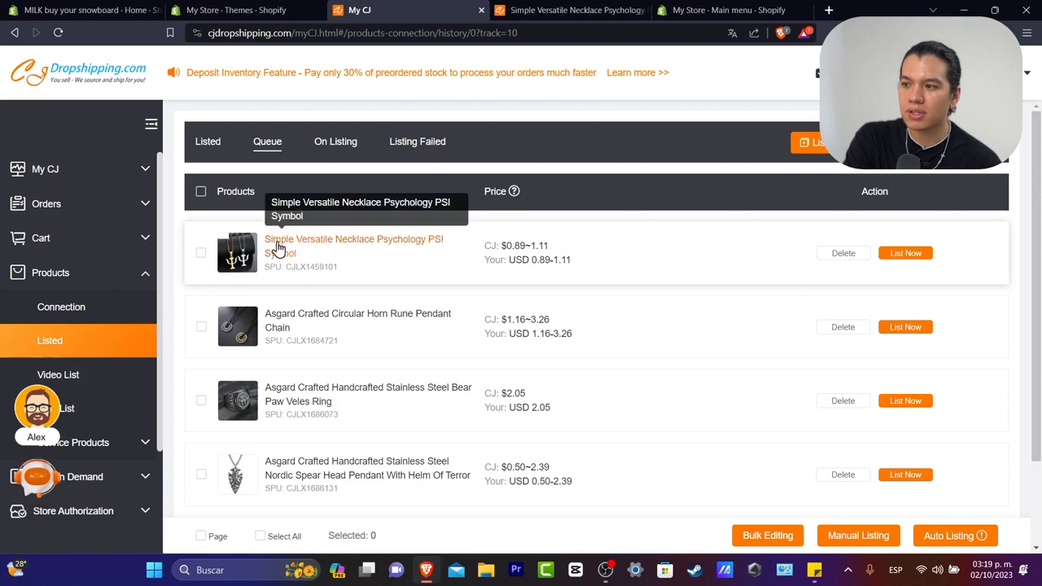
Open the listing form for the queued PSI Symbol necklace and check its product type, collection and vendor options.
left_click(902, 257)
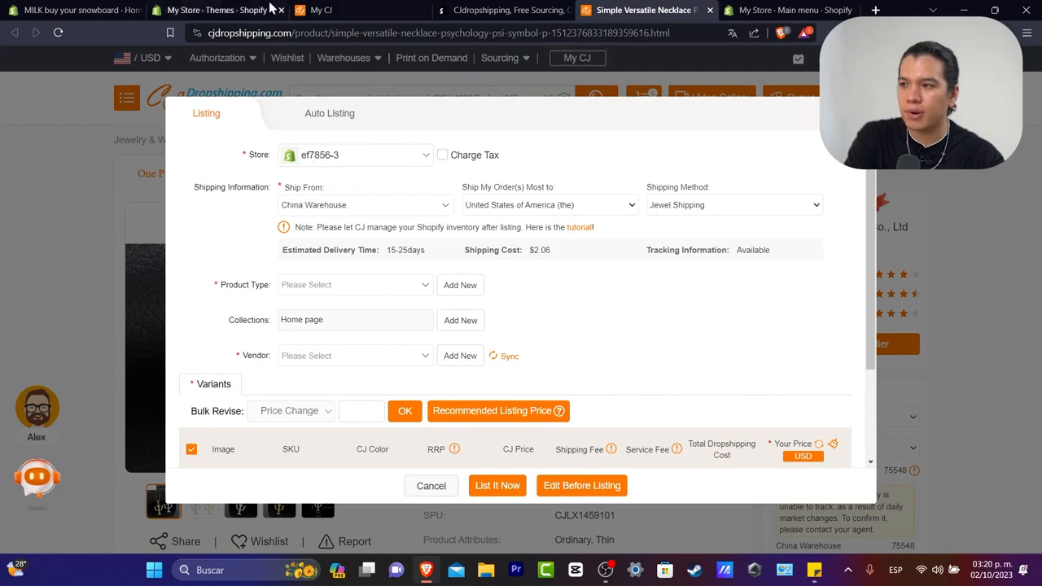
left_click(236, 10)
left_click(651, 10)
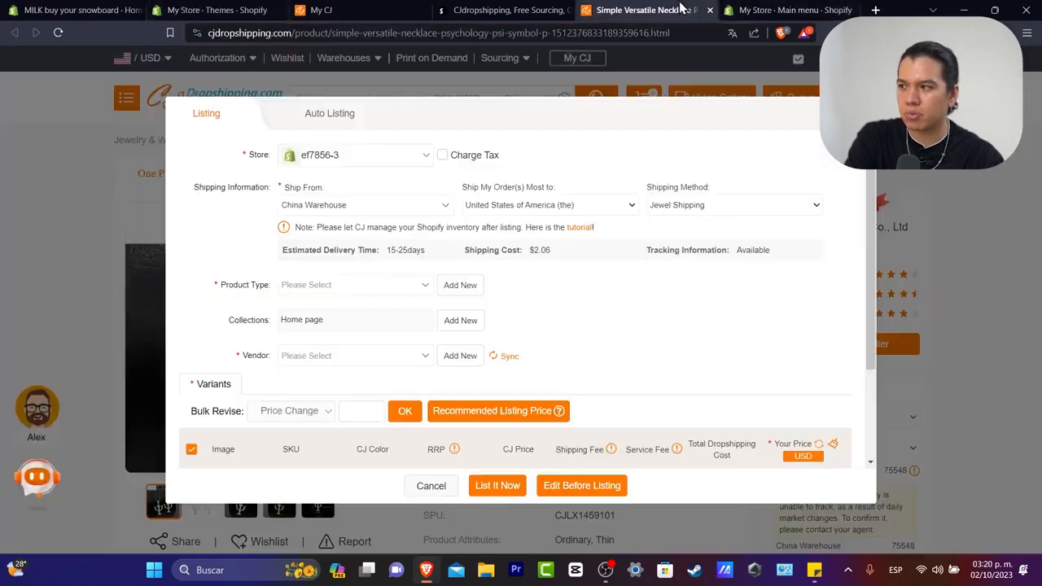
scroll(592, 258, "down", 2)
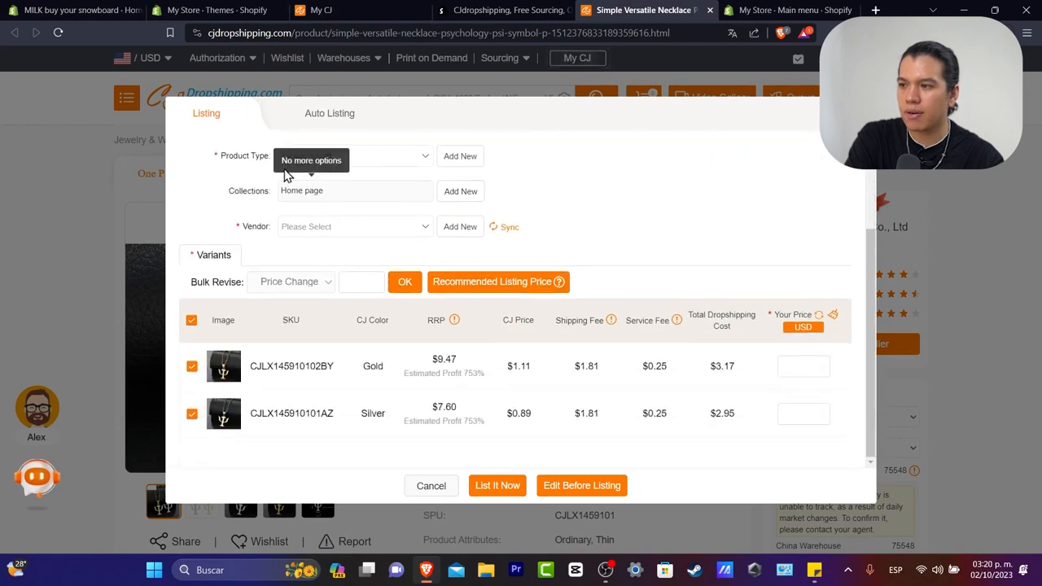
left_click(396, 170)
left_click(336, 166)
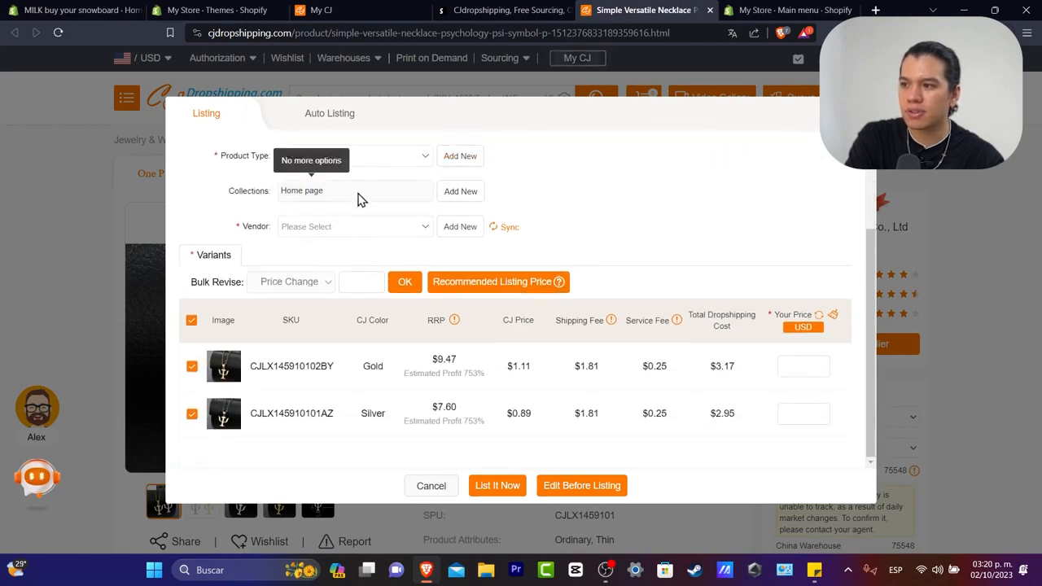
left_click(344, 230)
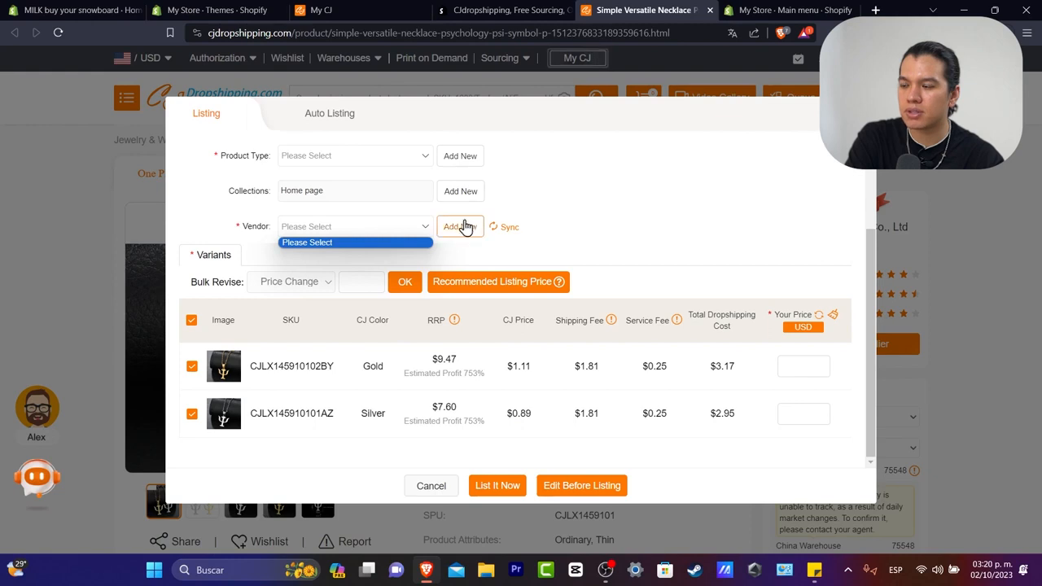
left_click(629, 227)
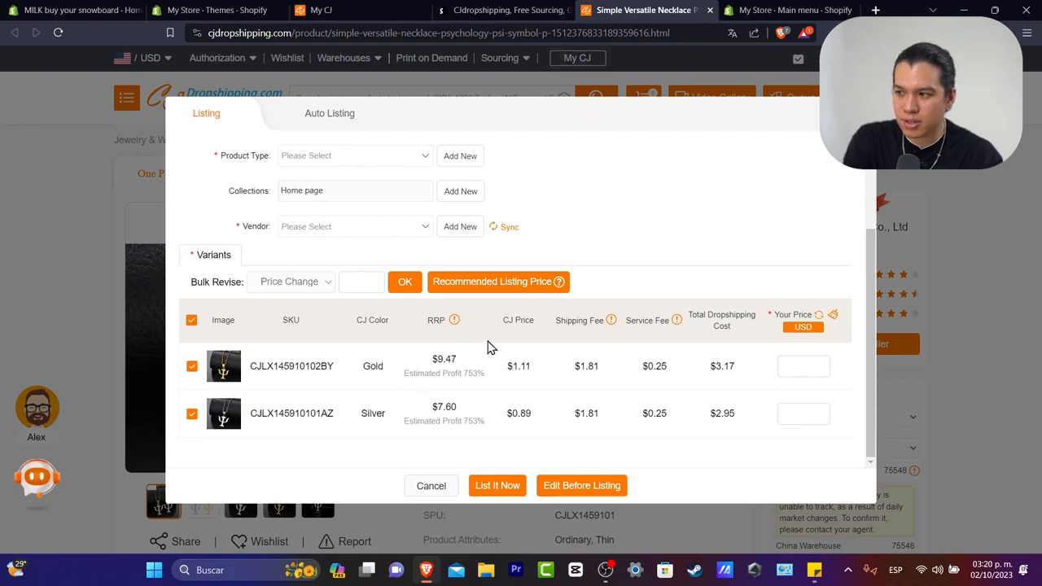
Review the necklace's cost breakdown and set its selling price to 5 USD for Gold and 4 USD for Silver.
left_click_drag(506, 366, 676, 372)
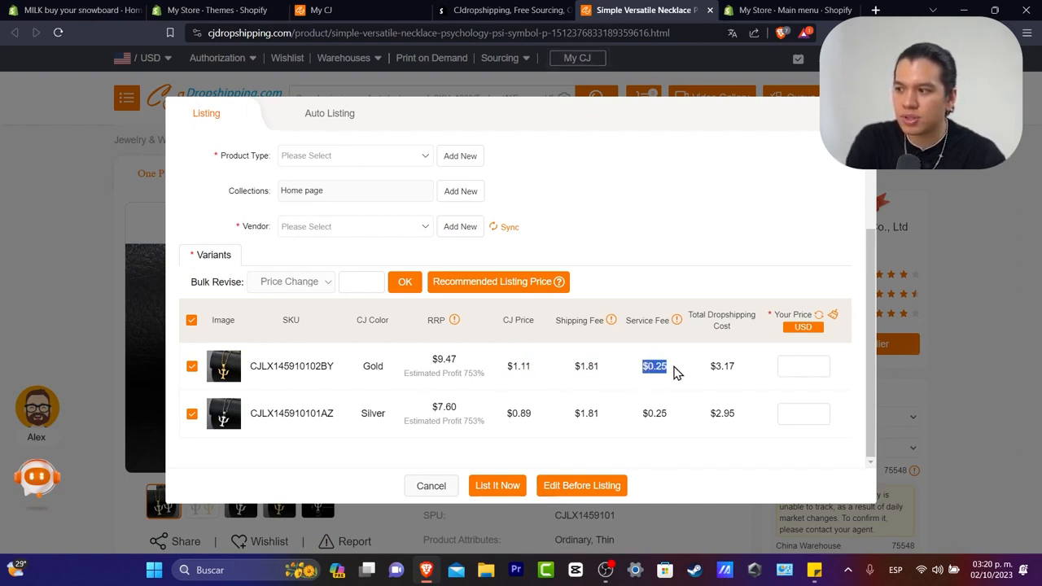
left_click_drag(503, 367, 678, 372)
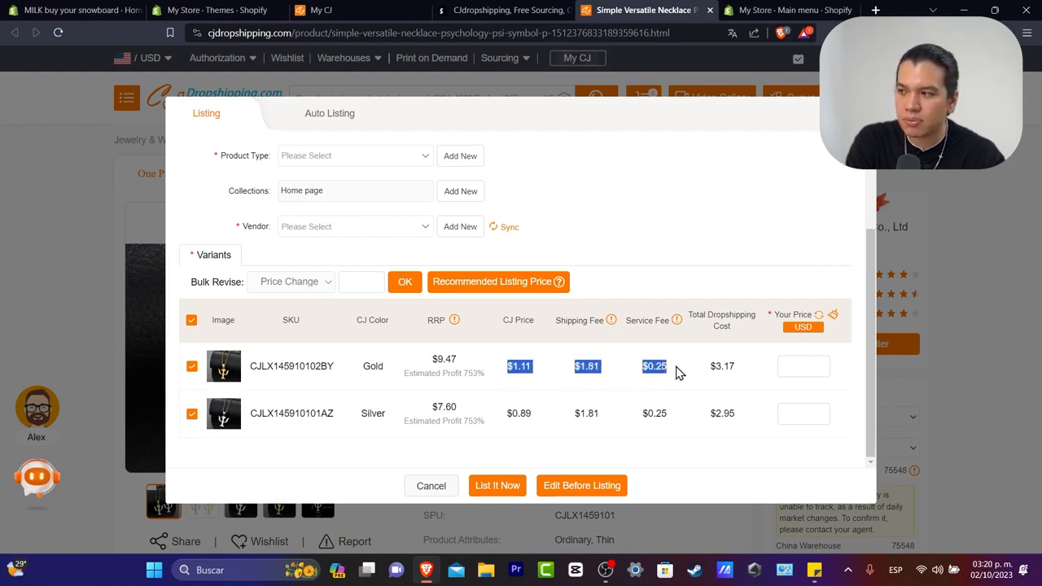
left_click_drag(712, 368, 747, 377)
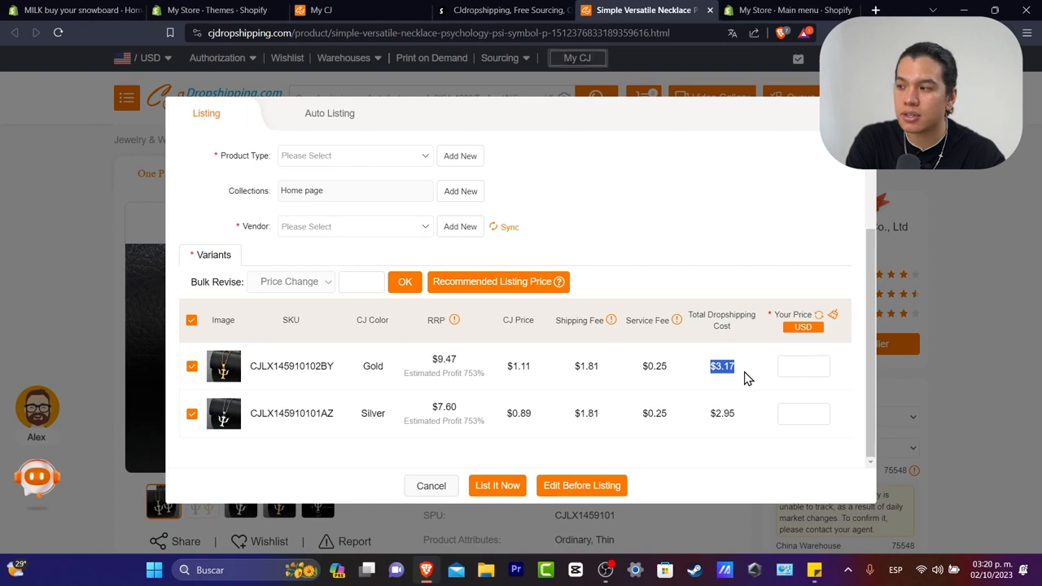
left_click(815, 357)
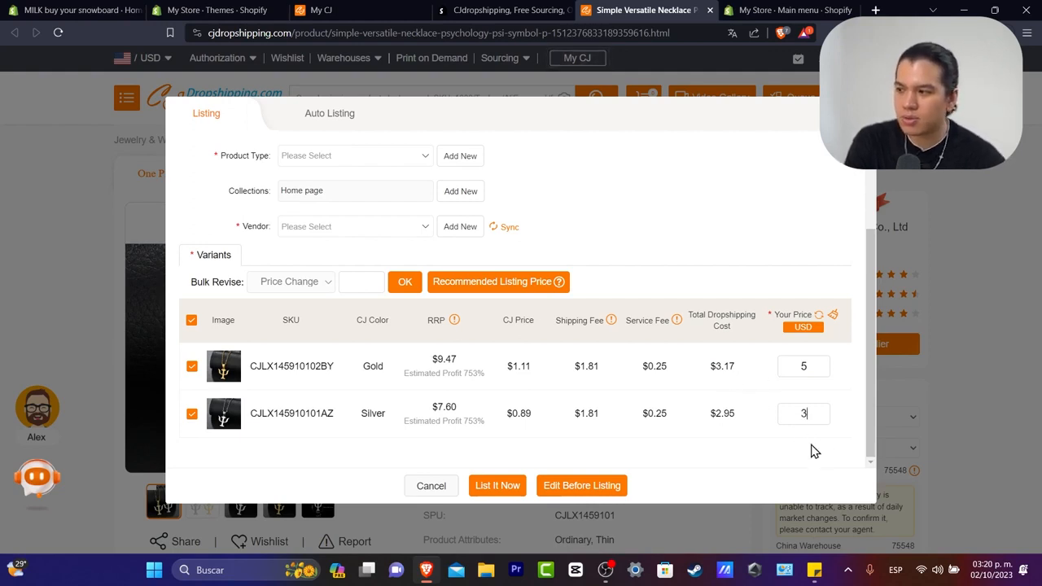
left_click(814, 413)
type("4")
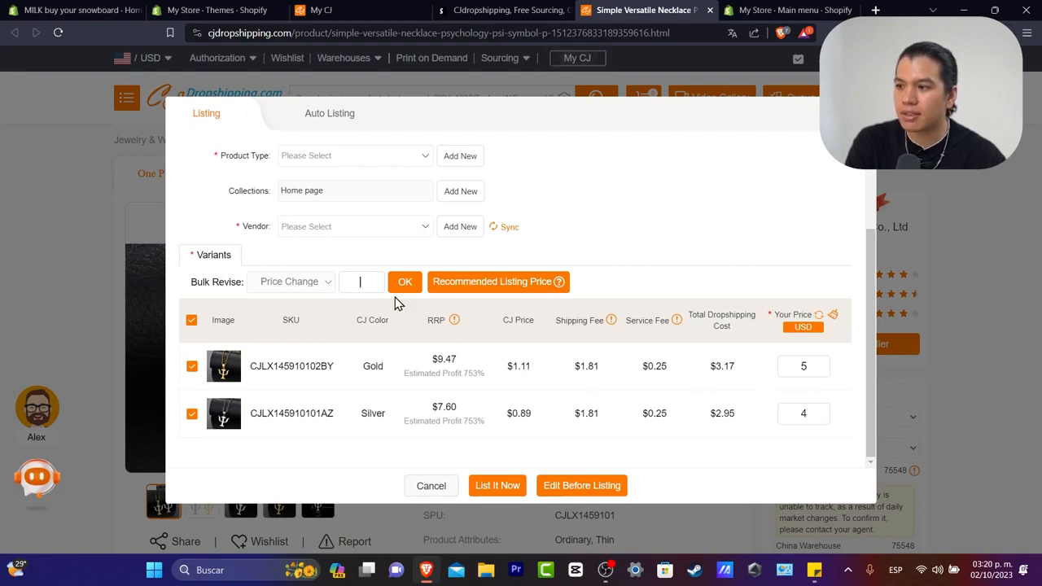
Add Jewerly as the product type and Mkd as the vendor, and list the PSI Symbol necklace in the store.
left_click(498, 485)
left_click(460, 155)
type("Jew")
left_click(457, 156)
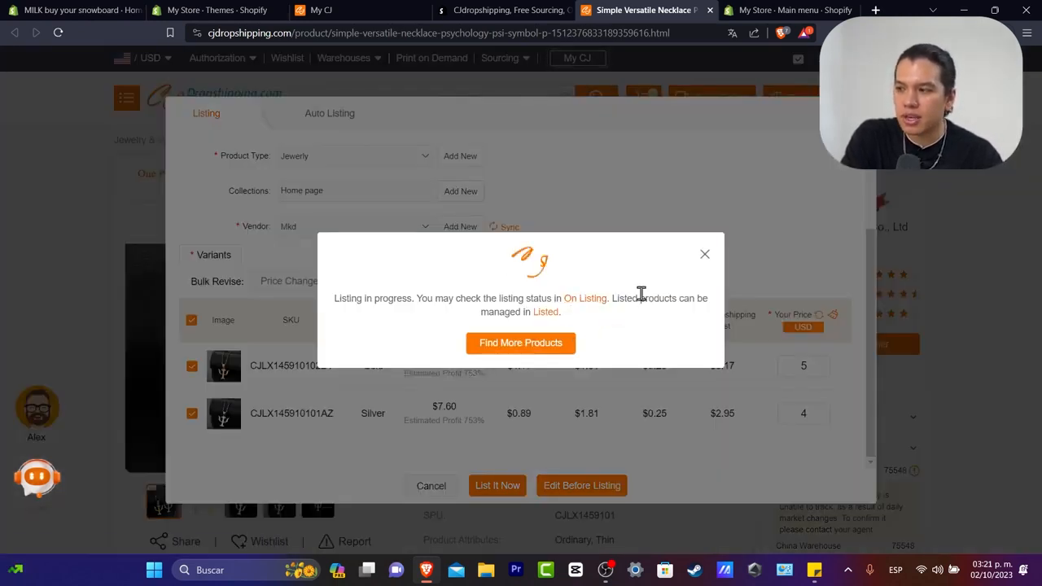
Return to the My CJ queue, reload it and open the listing form for the Asgard Crafted Circular Horn Rune Pendant Chain.
left_click(502, 11)
left_click(411, 11)
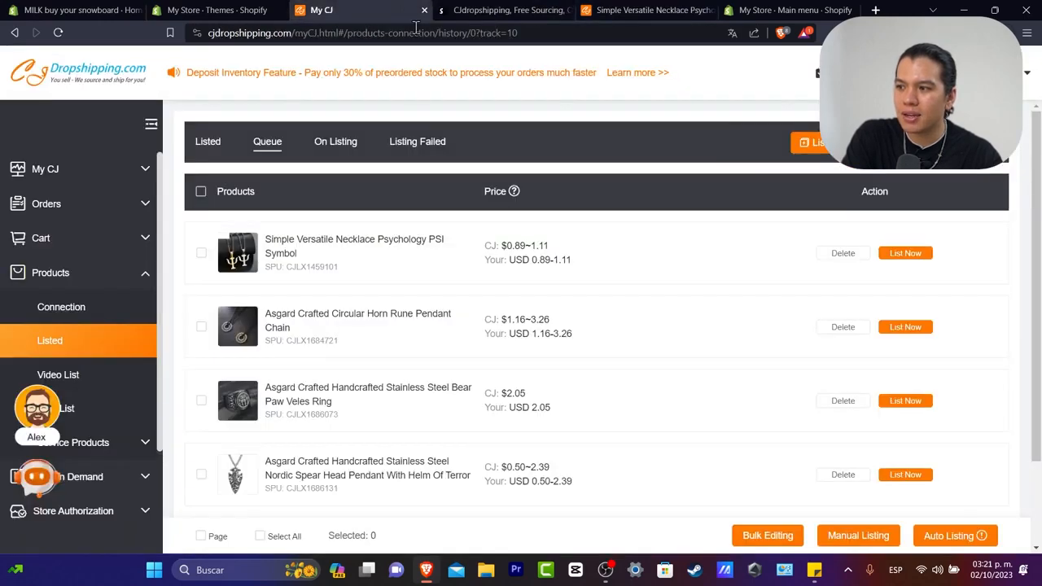
left_click(58, 39)
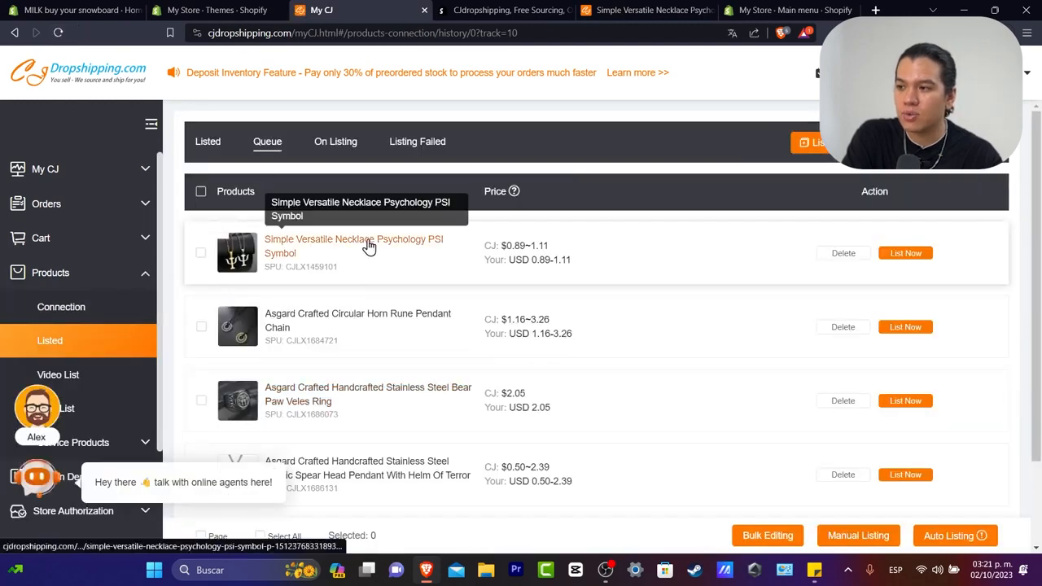
scroll(618, 374, "down", 2)
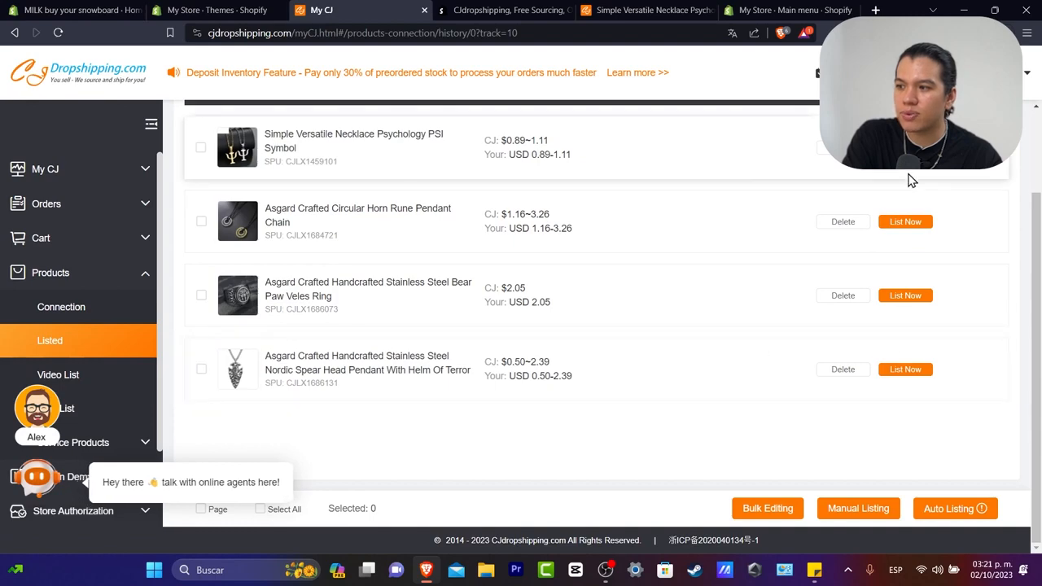
left_click(905, 222)
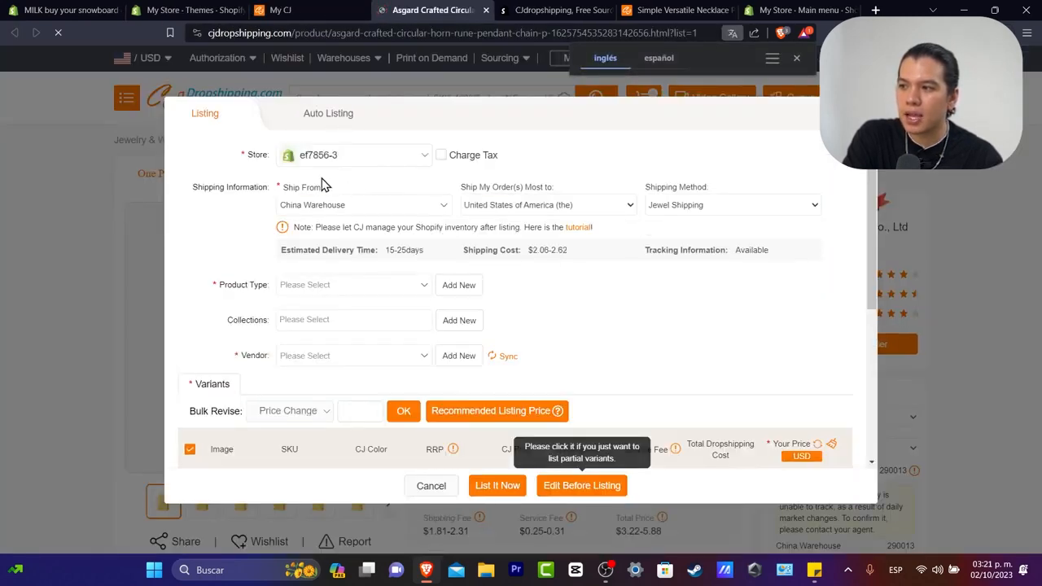
Review the pendant chain's variants, apply the recommended listing price to all of them and list the product in the store.
scroll(366, 264, "down", 2)
scroll(366, 264, "down", 2)
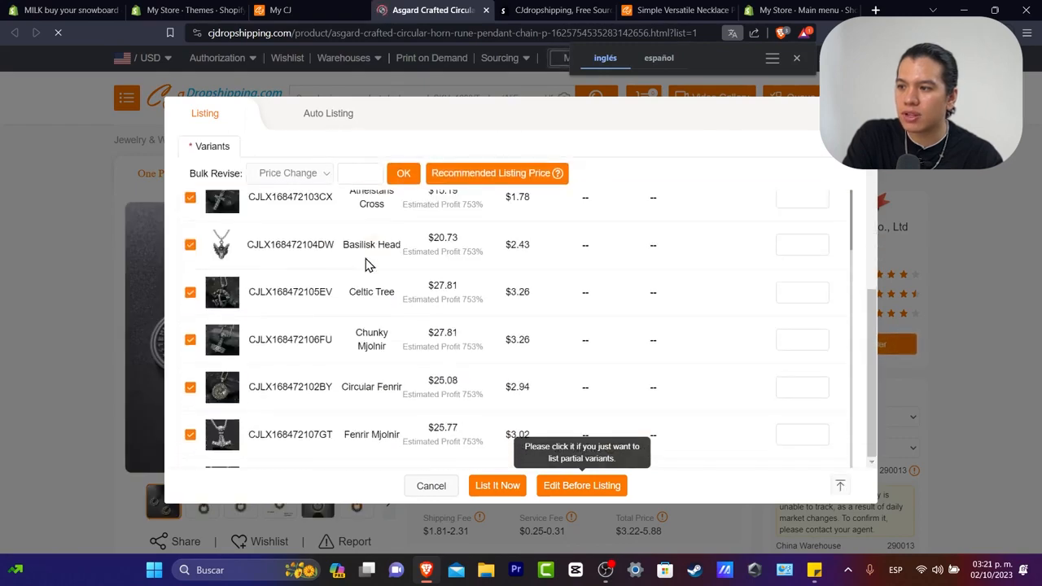
scroll(365, 264, "up", 1)
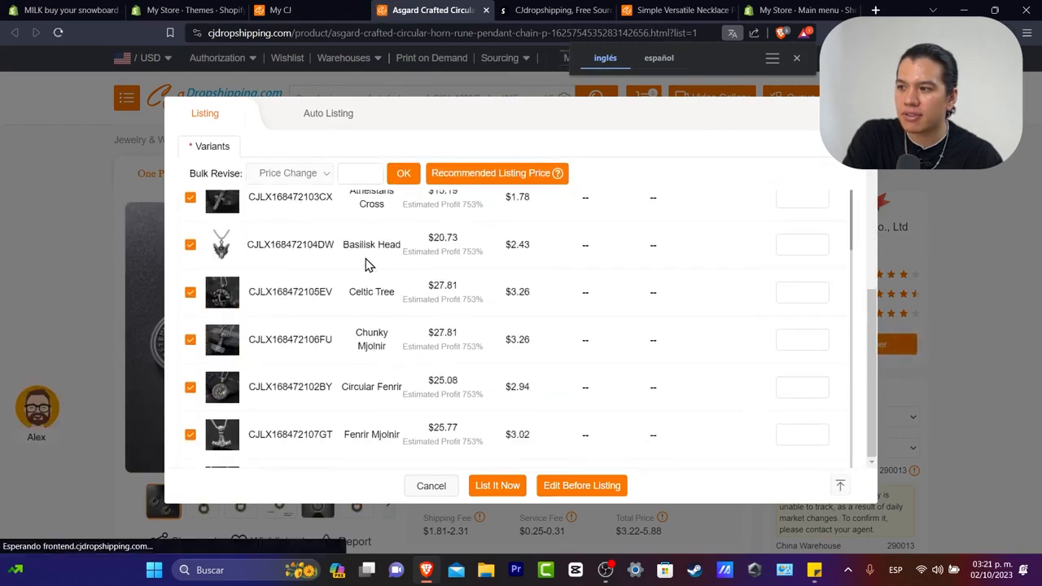
scroll(368, 261, "down", 3)
scroll(417, 294, "up", 8)
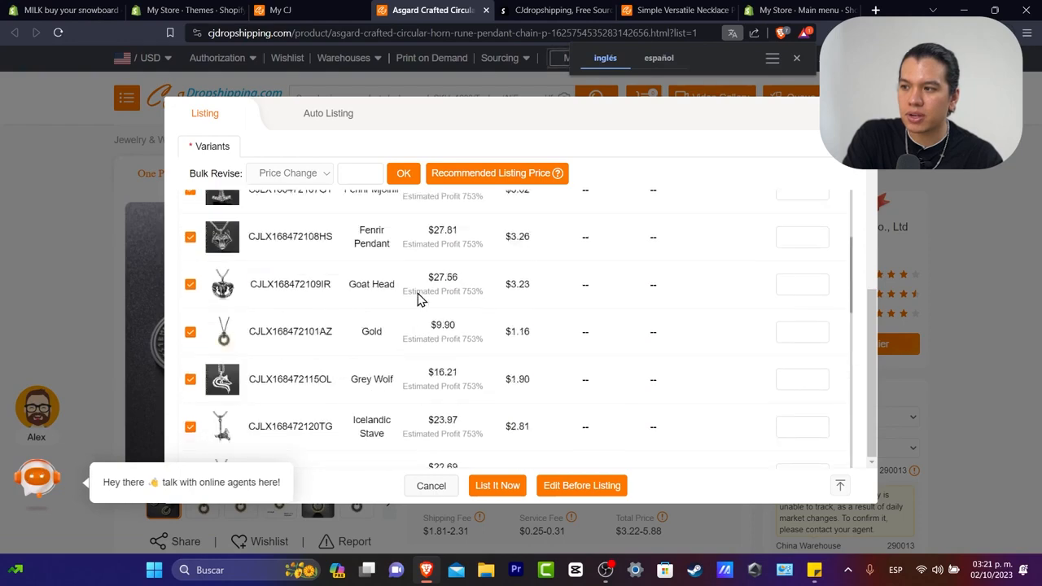
scroll(548, 303, "down", 2)
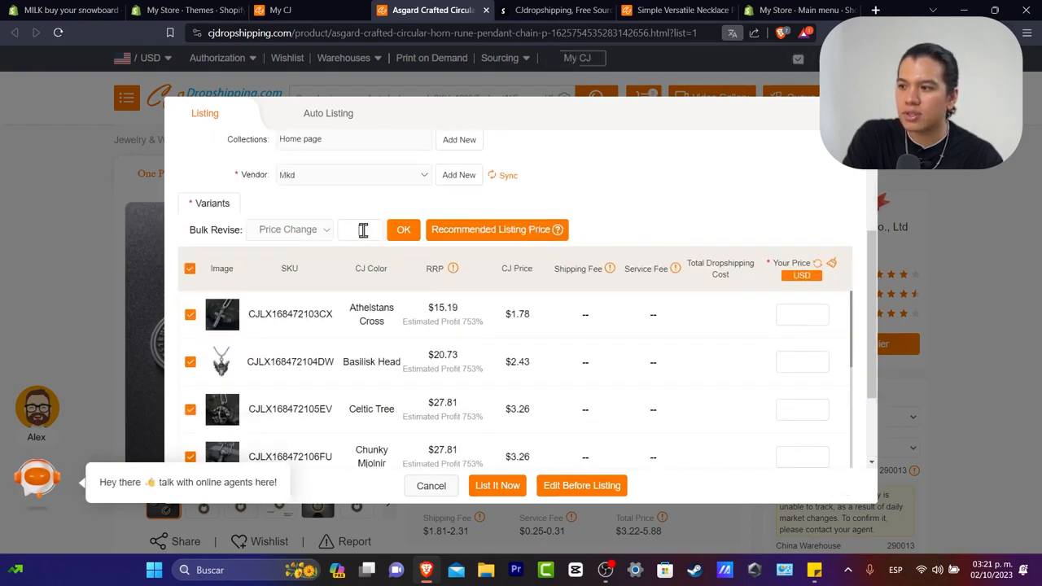
left_click(491, 242)
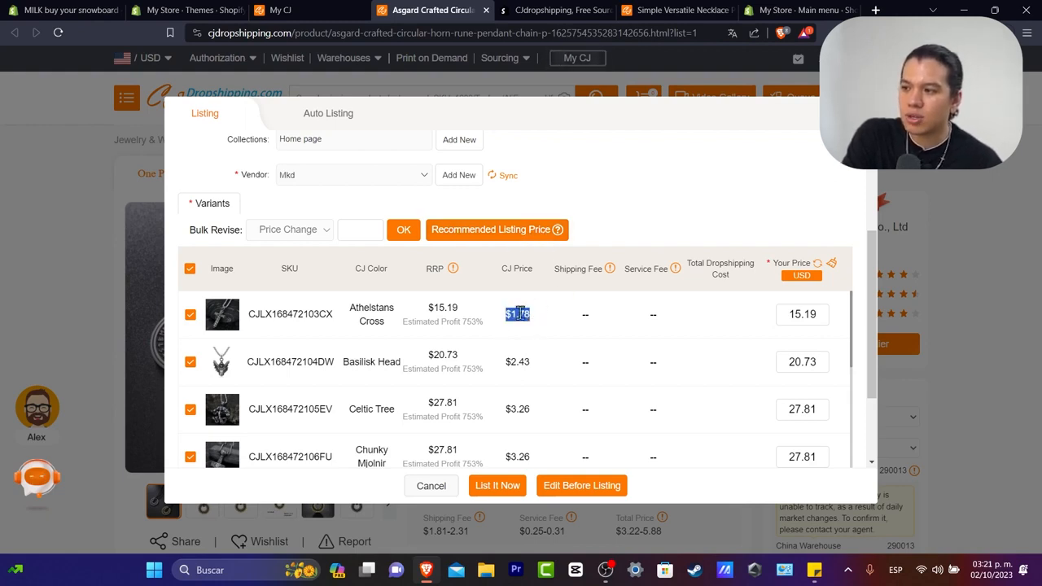
left_click_drag(458, 308, 426, 308)
scroll(709, 353, "down", 5)
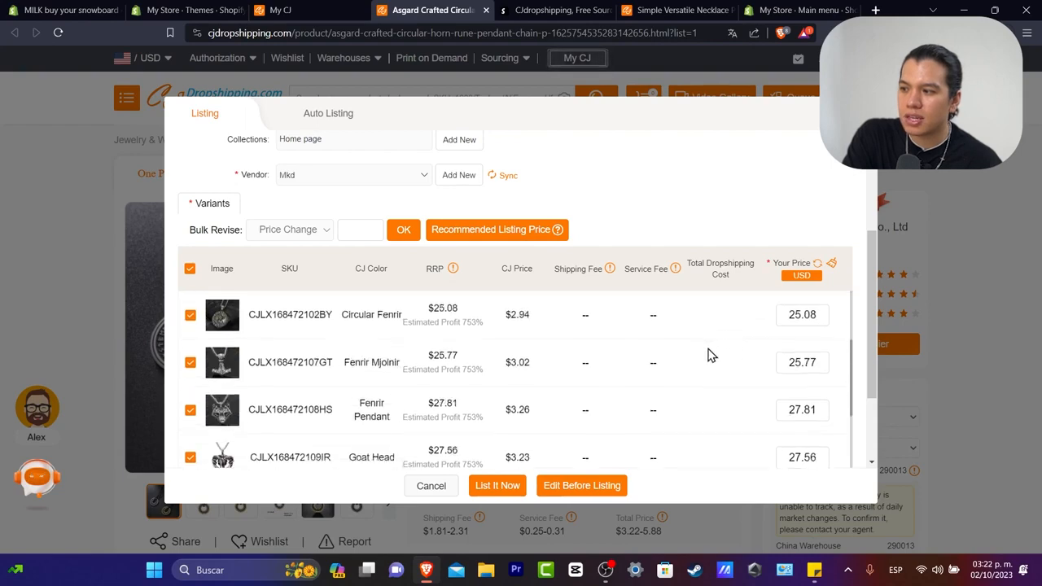
left_click(512, 487)
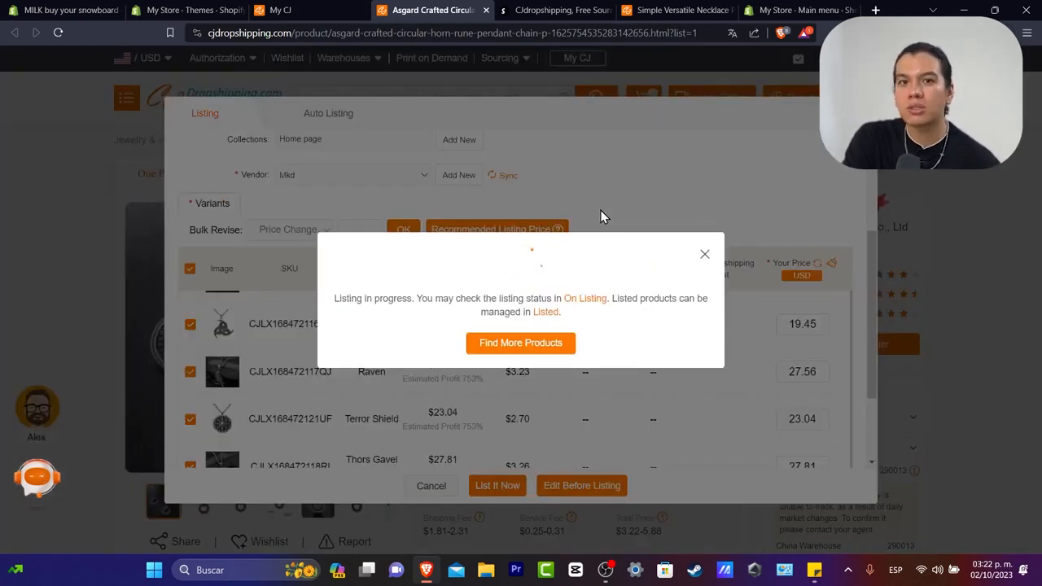
Open the listing form for the Bear Paw Veles Ring from the My CJ queue, apply the recommended listing price and list it in the store.
left_click(305, 9)
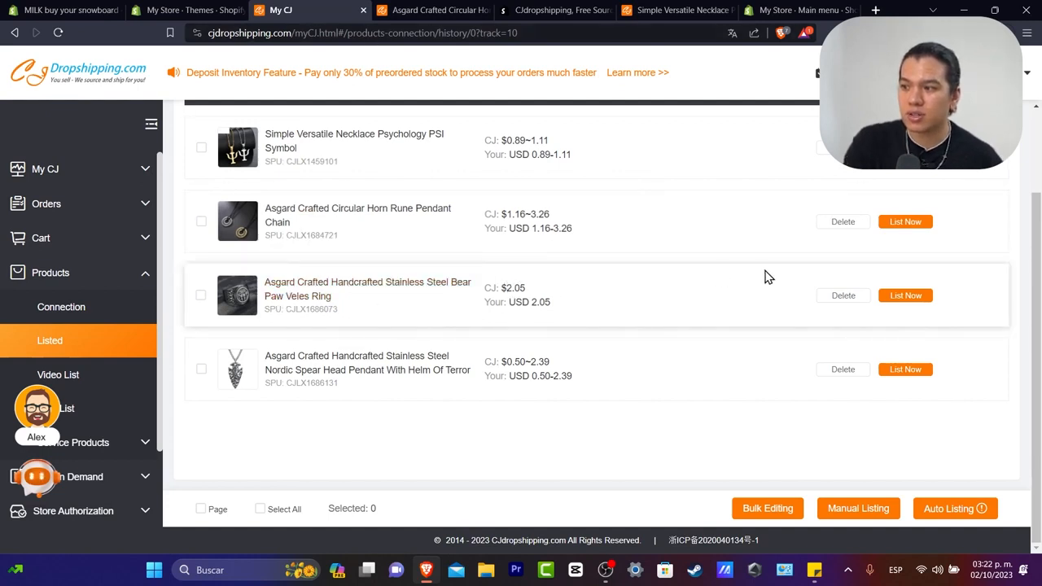
left_click(893, 297)
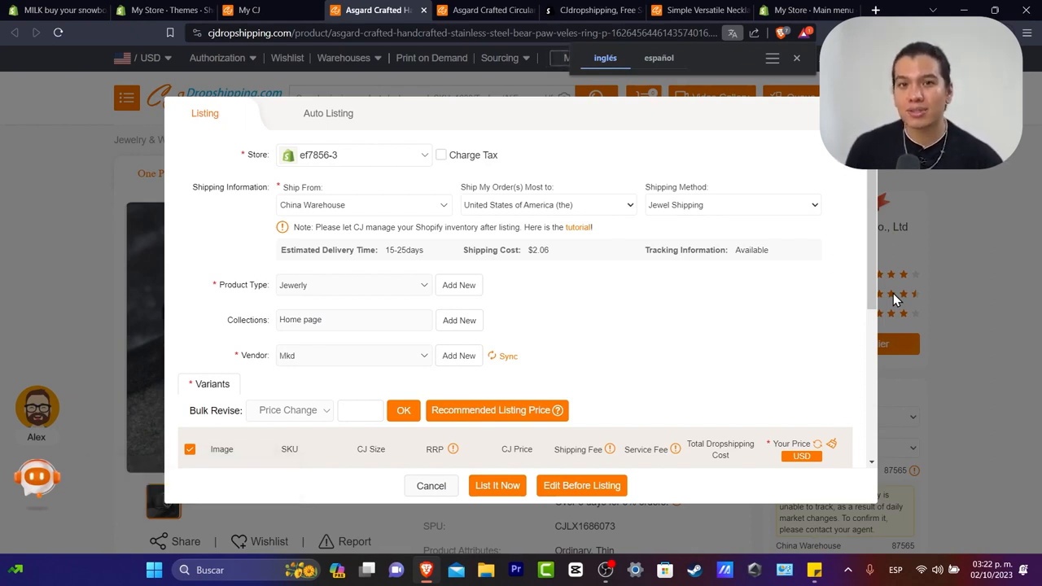
scroll(651, 346, "down", 10)
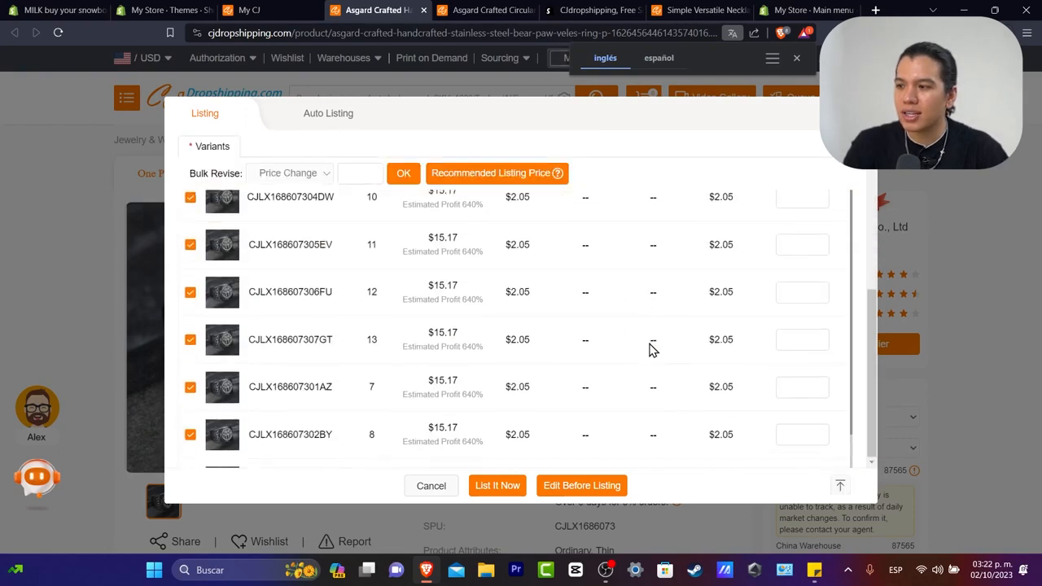
left_click(477, 173)
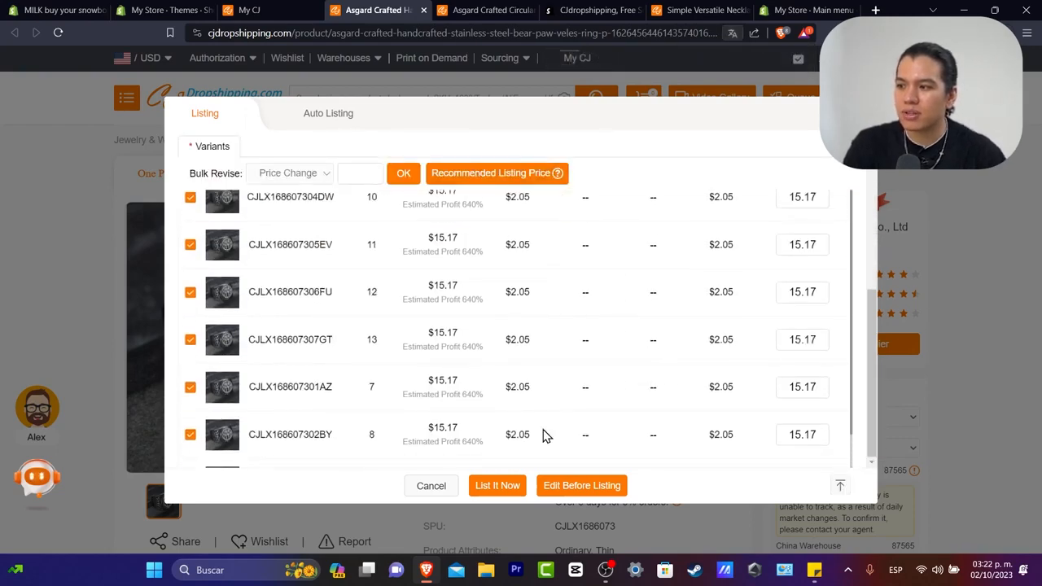
left_click(498, 485)
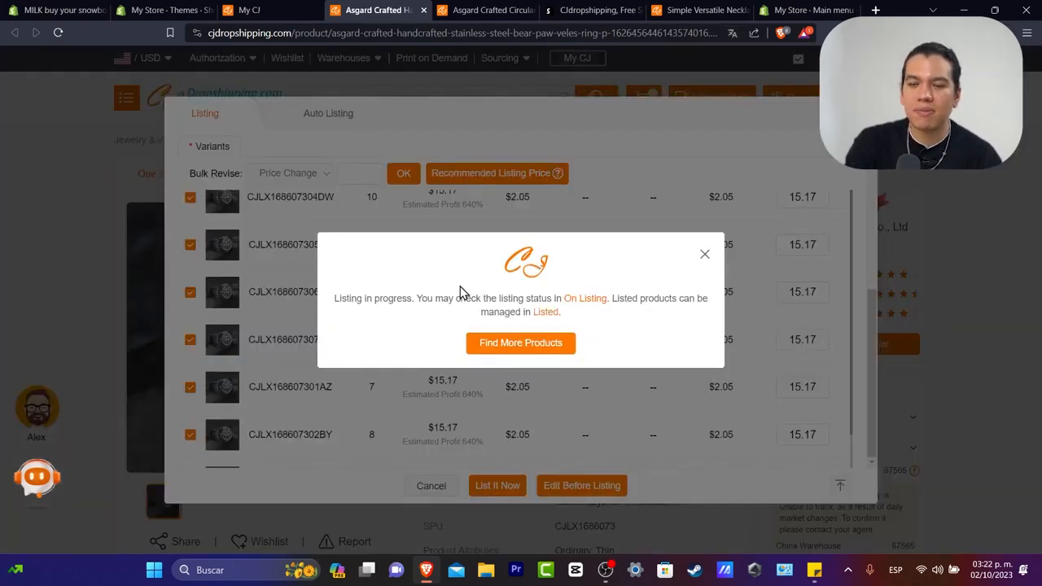
Check the listing status of the earlier products, switch to the Shopify admin and open the store's product list.
left_click(501, 10)
left_click(594, 10)
left_click(702, 10)
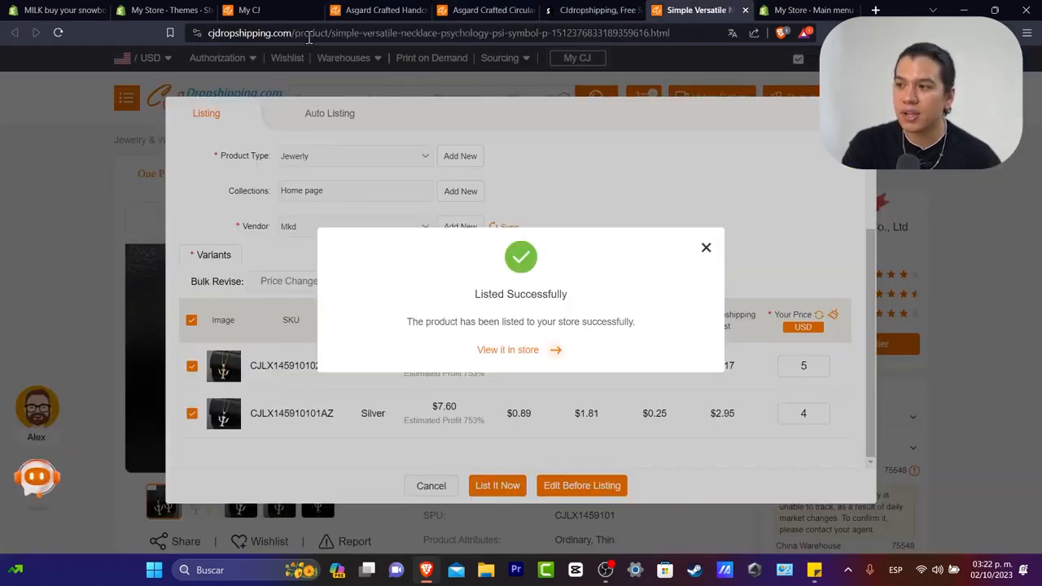
left_click(171, 10)
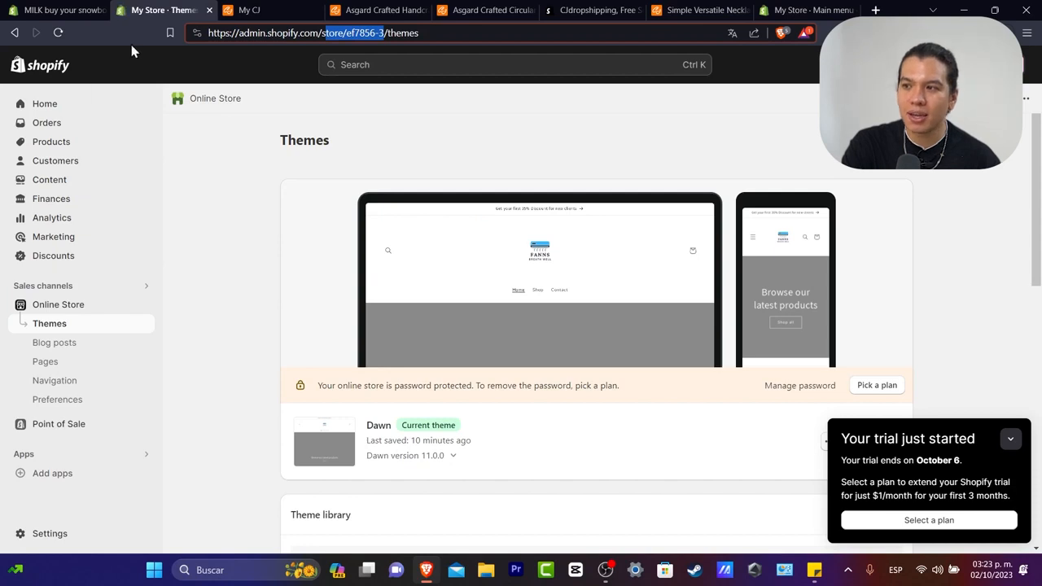
left_click(68, 143)
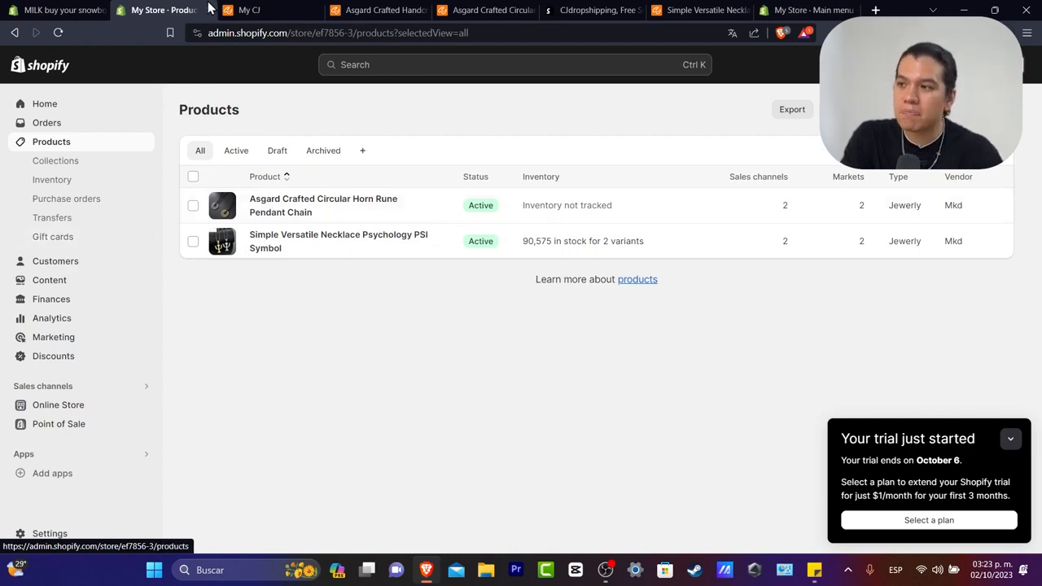
Return to the My CJ queue and list the Nordic Spear Head Pendant With Helm Of Terror at its recommended listing price.
left_click(244, 10)
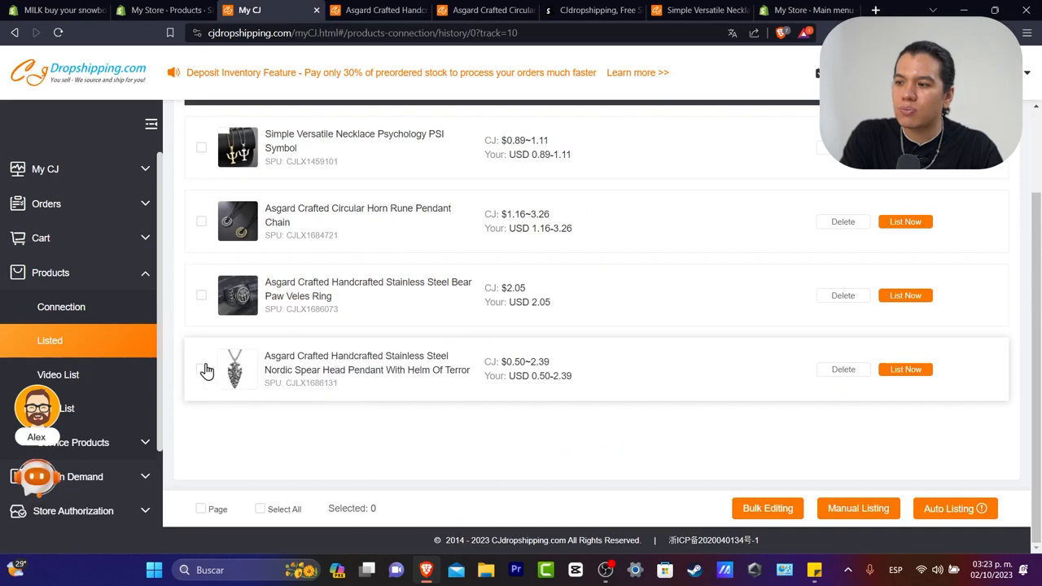
left_click(918, 375)
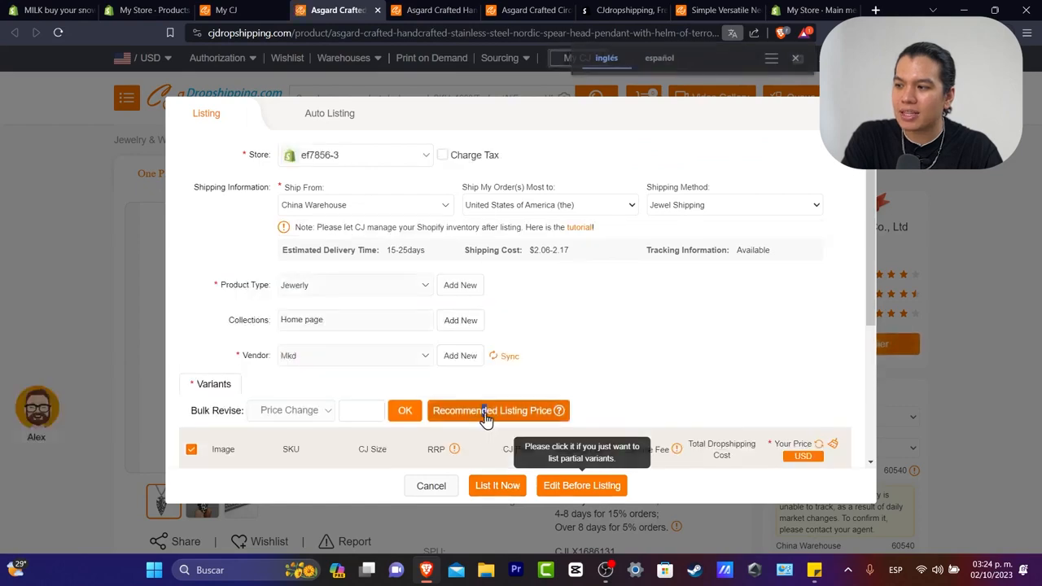
left_click(497, 485)
Switch back to the Shopify admin, reload the product list and dismiss the page translation offer.
left_click(146, 10)
left_click(58, 33)
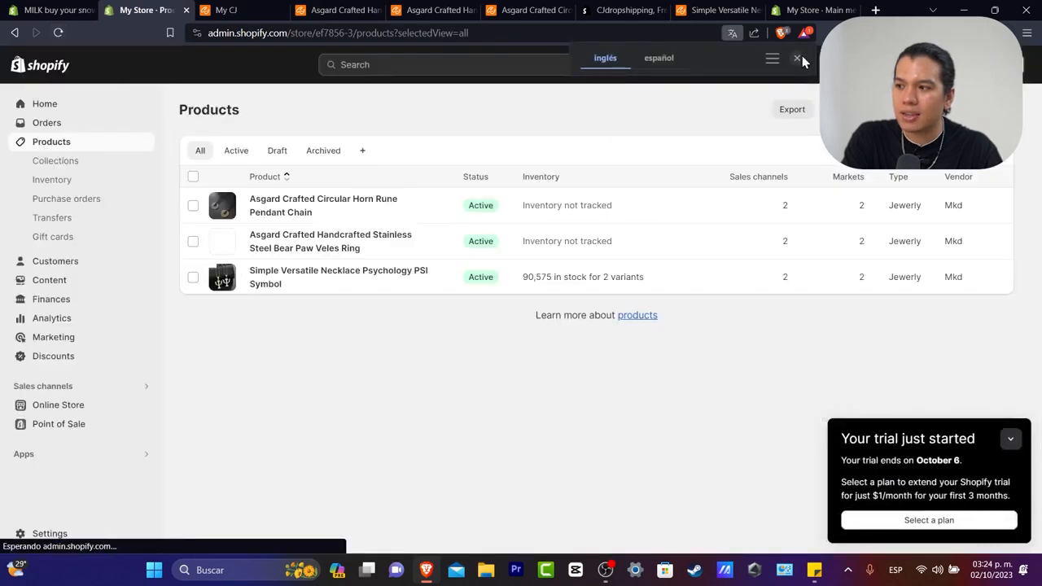
left_click(800, 59)
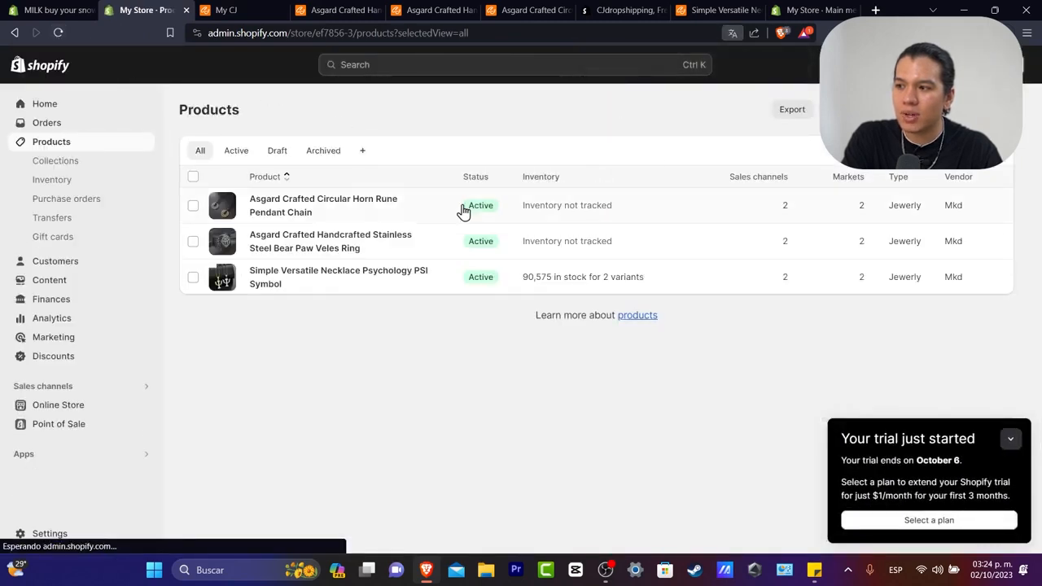
Open the Asgard Crafted Circular Horn Rune Pendant Chain product, shorten its title to Asgard Crafted Chain and save the change.
left_click(337, 214)
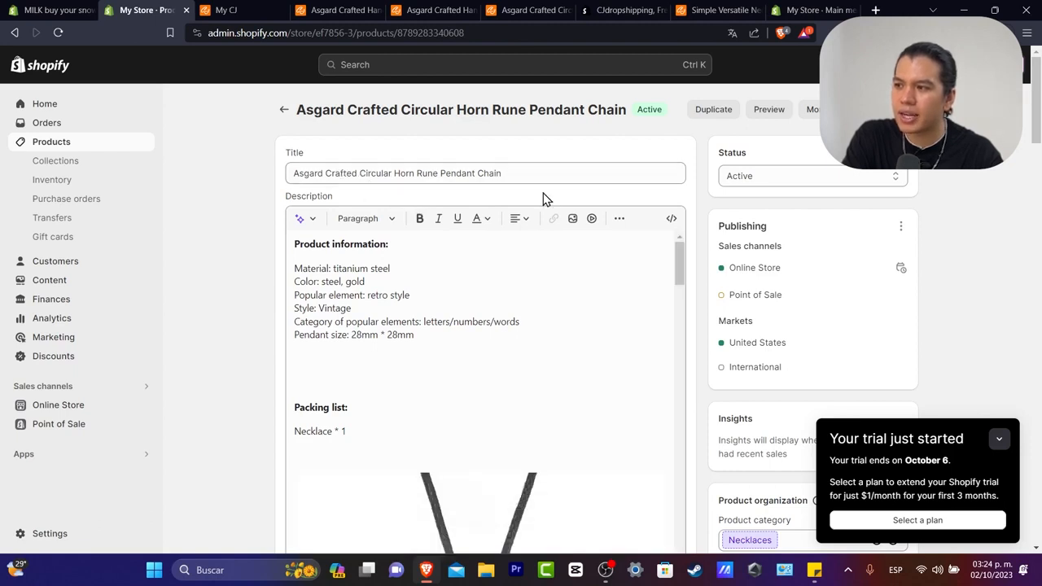
scroll(572, 266, "down", 1)
scroll(573, 266, "down", 3)
scroll(570, 268, "up", 4)
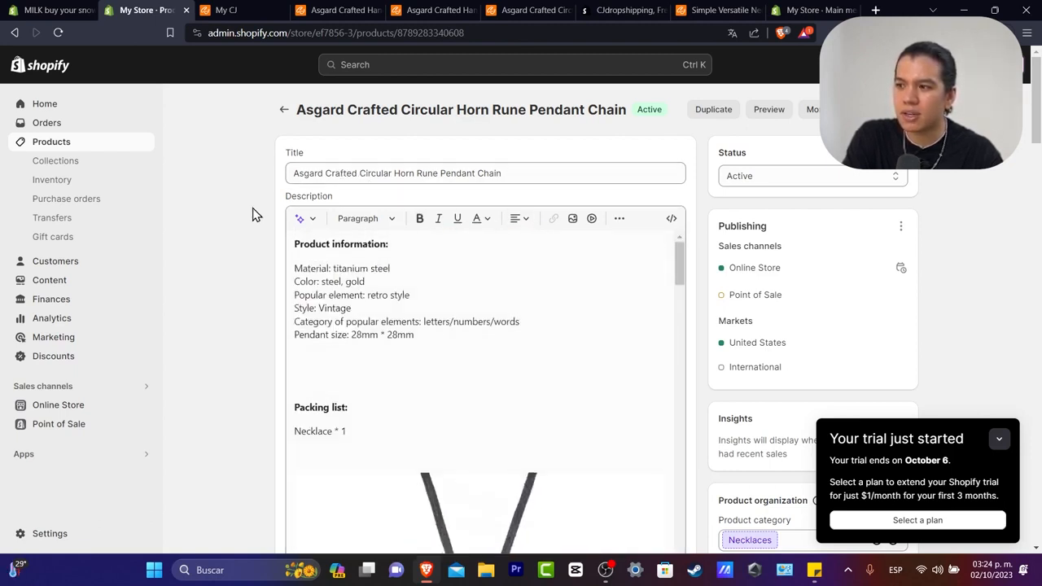
left_click_drag(529, 181, 360, 169)
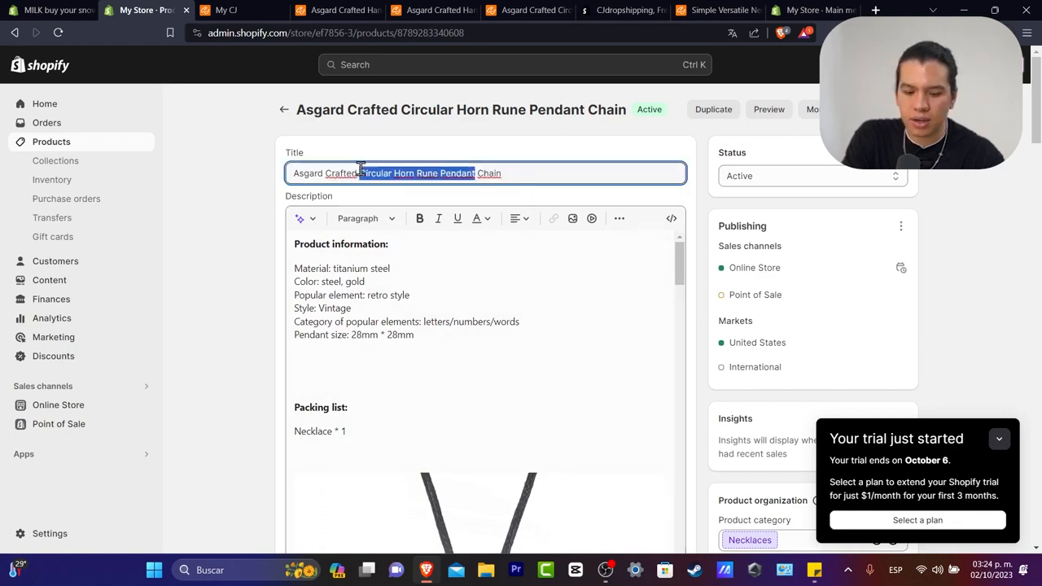
key("BackSpace")
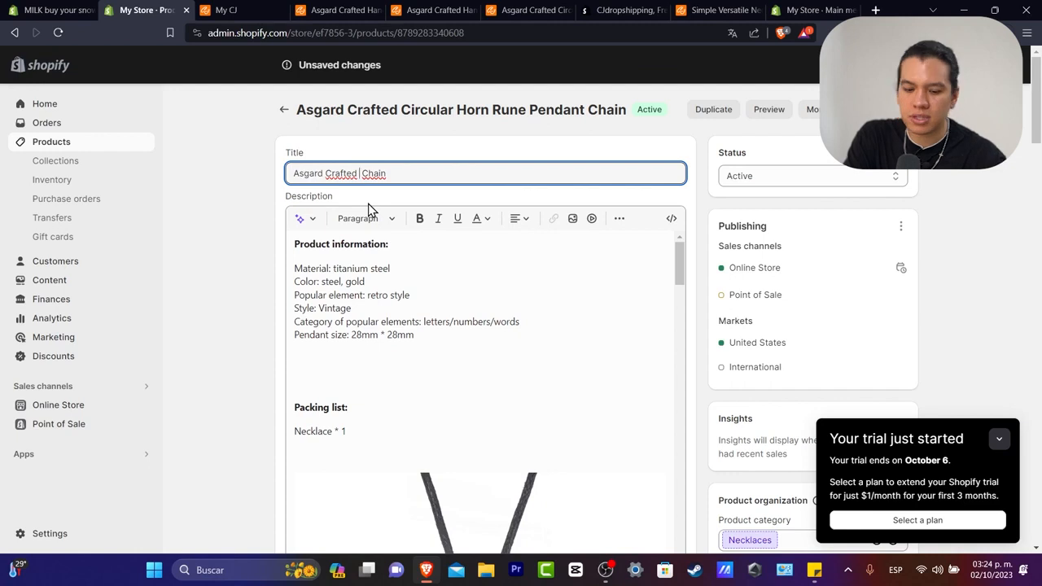
left_click(664, 145)
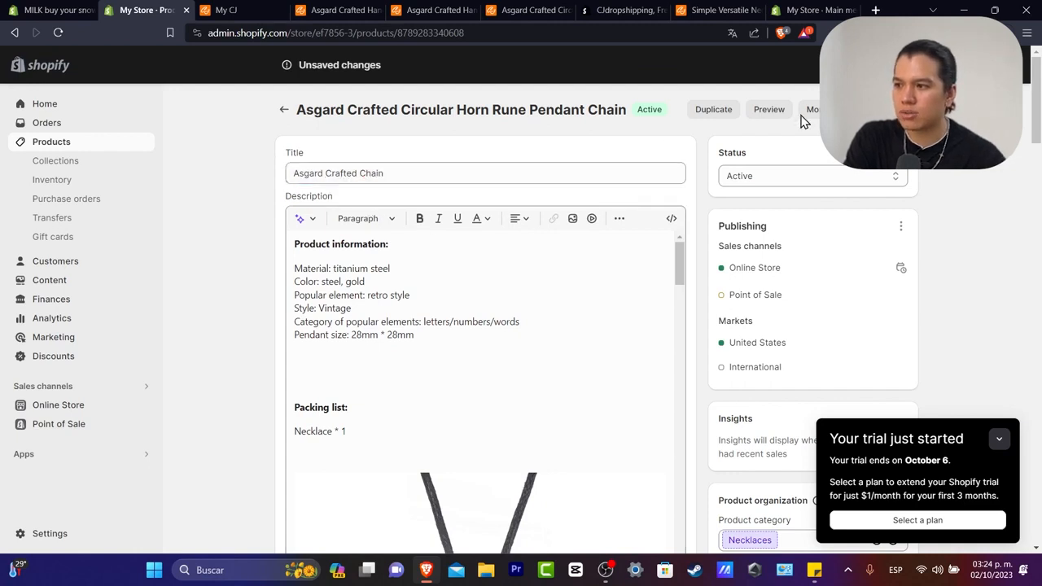
left_click(894, 64)
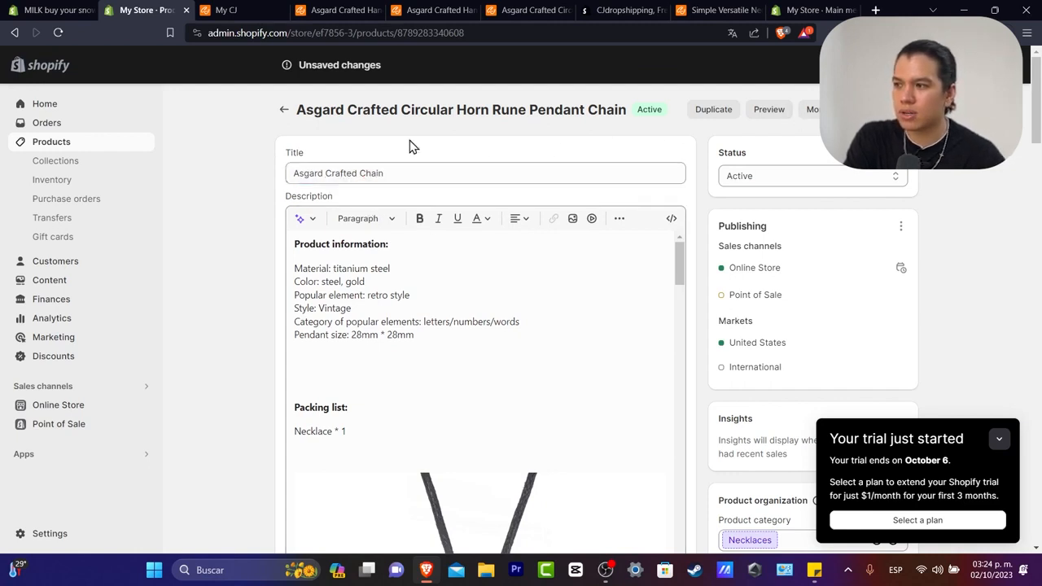
Shorten the Bear Paw Veles Ring product's title to "Asgard Crafted Veles Ring", save it and return to the product list.
left_click(285, 111)
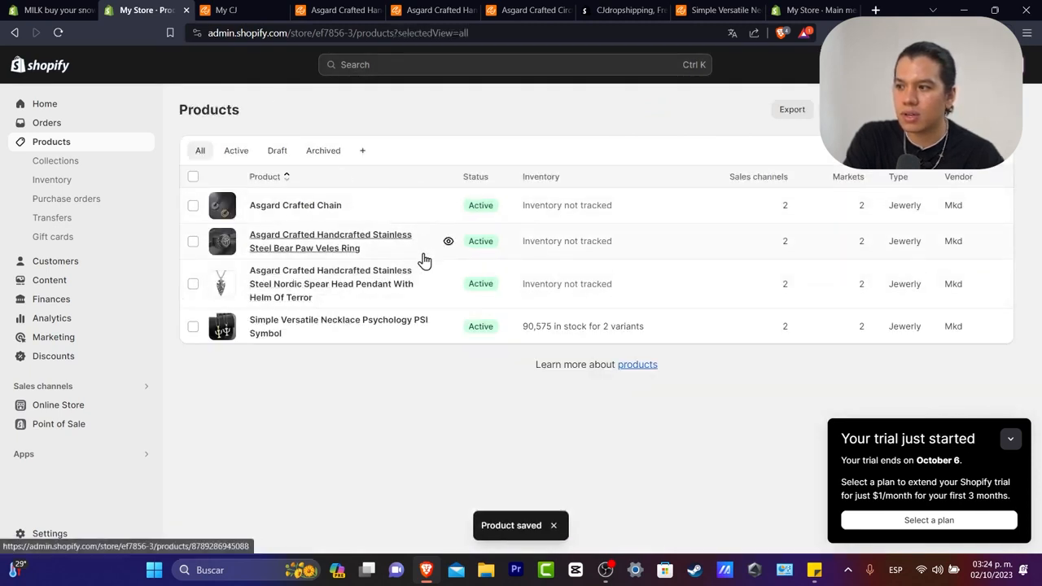
left_click(380, 238)
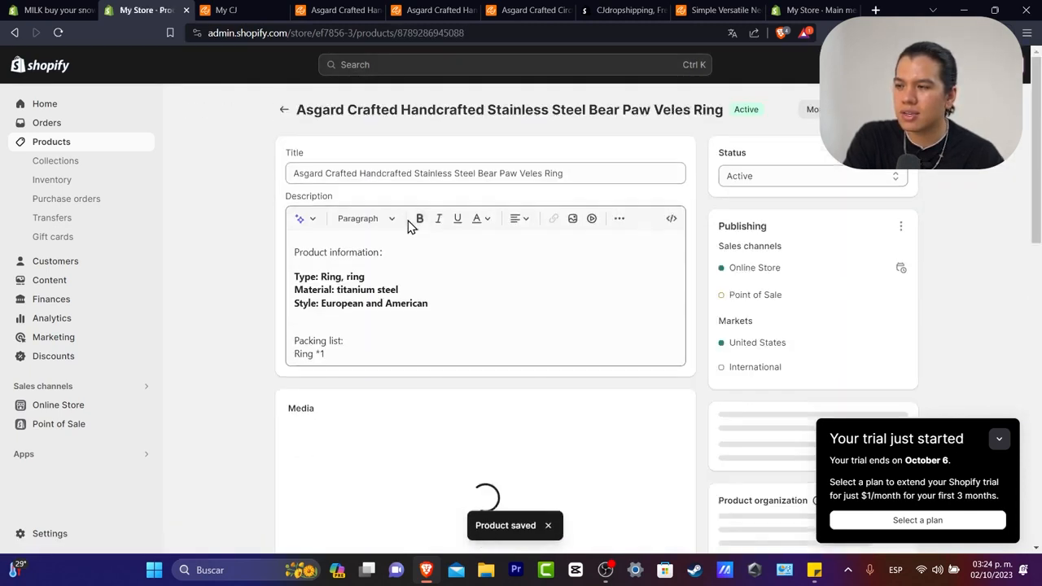
left_click_drag(360, 171, 522, 174)
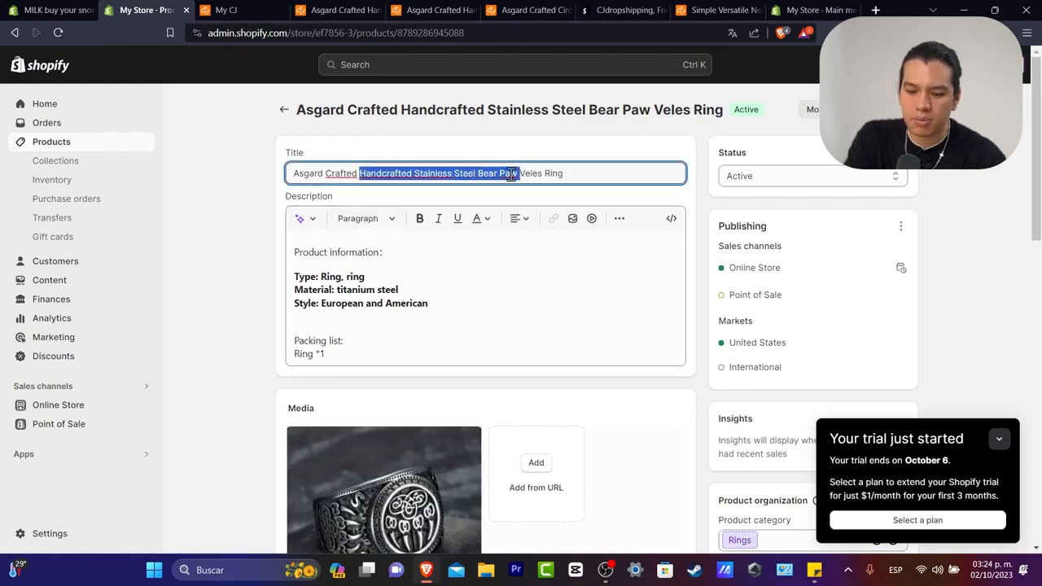
key("BackSpace")
key("ctrl+s")
left_click(285, 110)
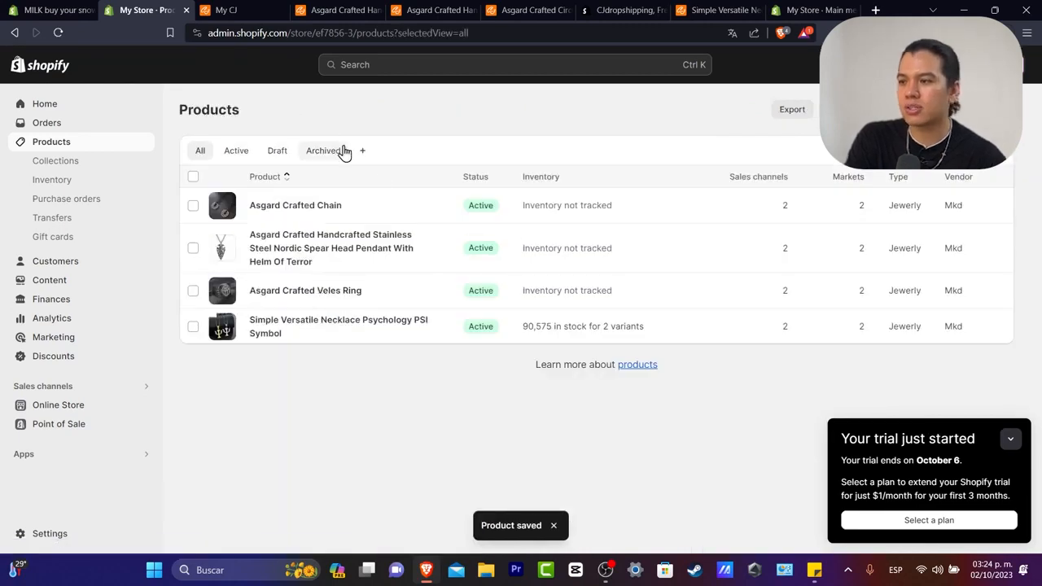
Retitle the Nordic Spear Head Pendant product "Asgard Crafted Stainless Pendant", save it and return to the product list.
left_click(352, 252)
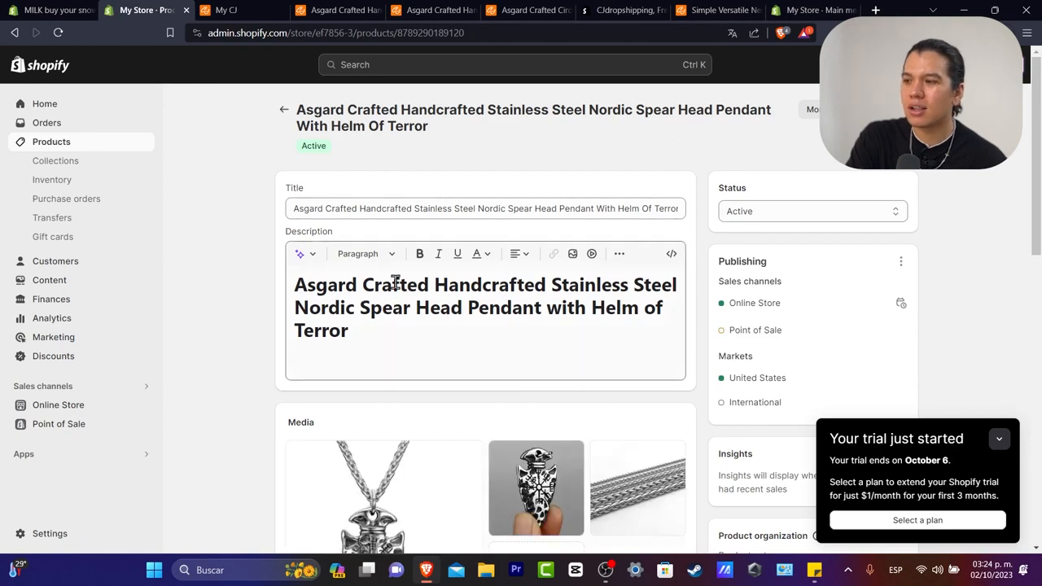
left_click_drag(360, 208, 587, 206)
key("BackSpace")
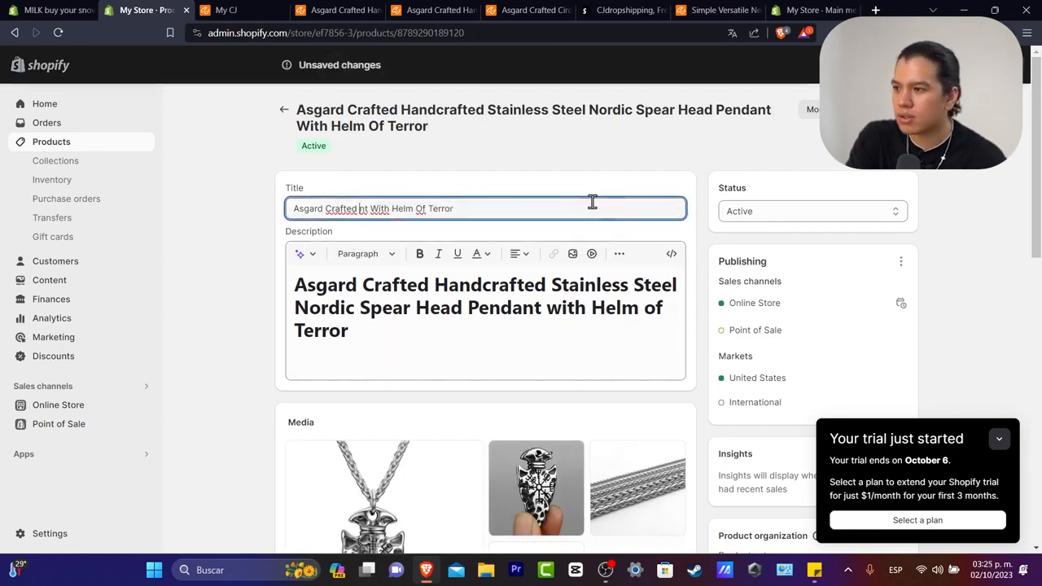
left_click(467, 209)
left_click_drag(467, 209, 359, 210)
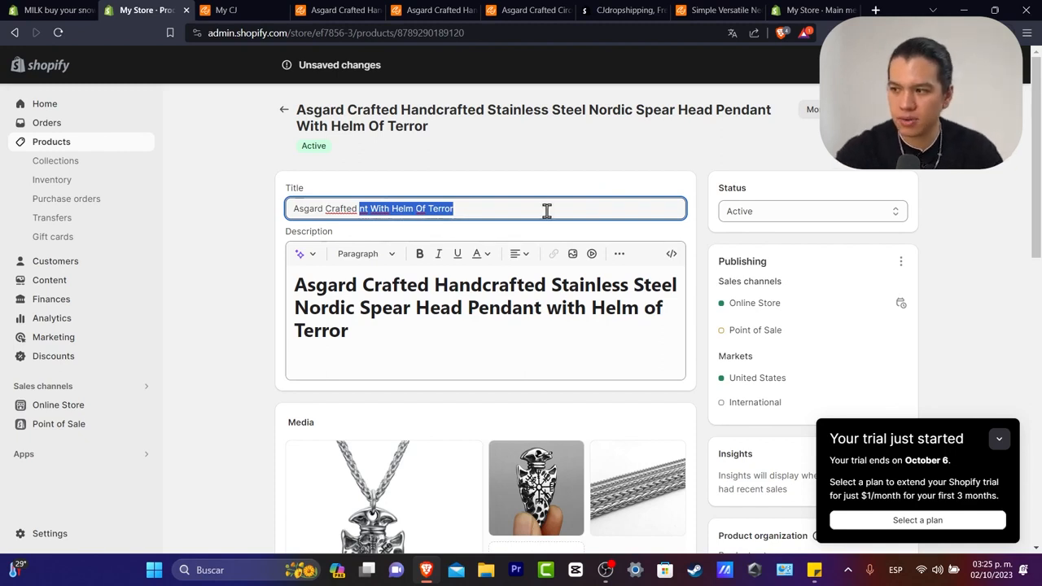
type("Stainless Pendant")
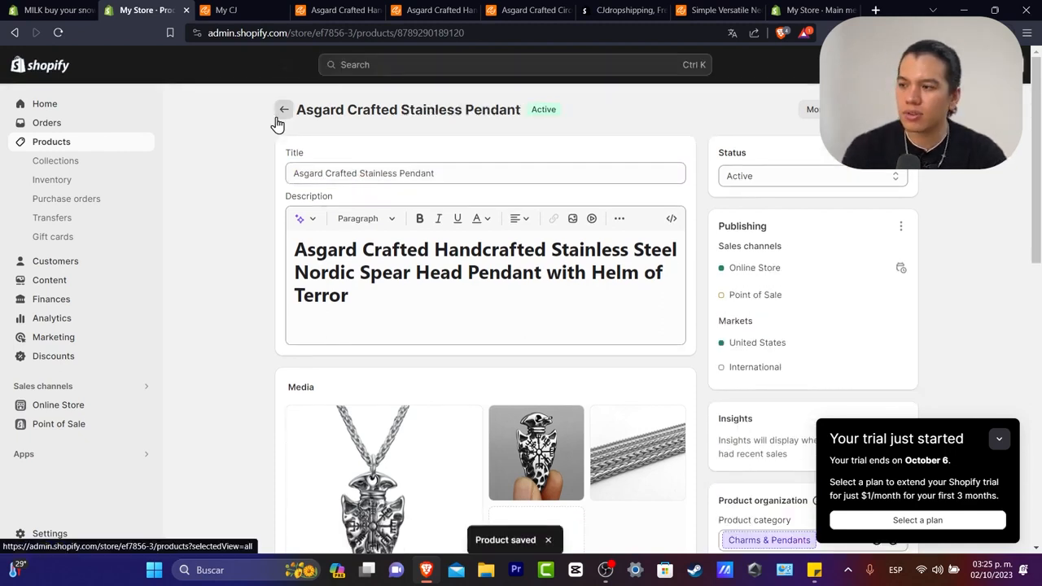
left_click(281, 110)
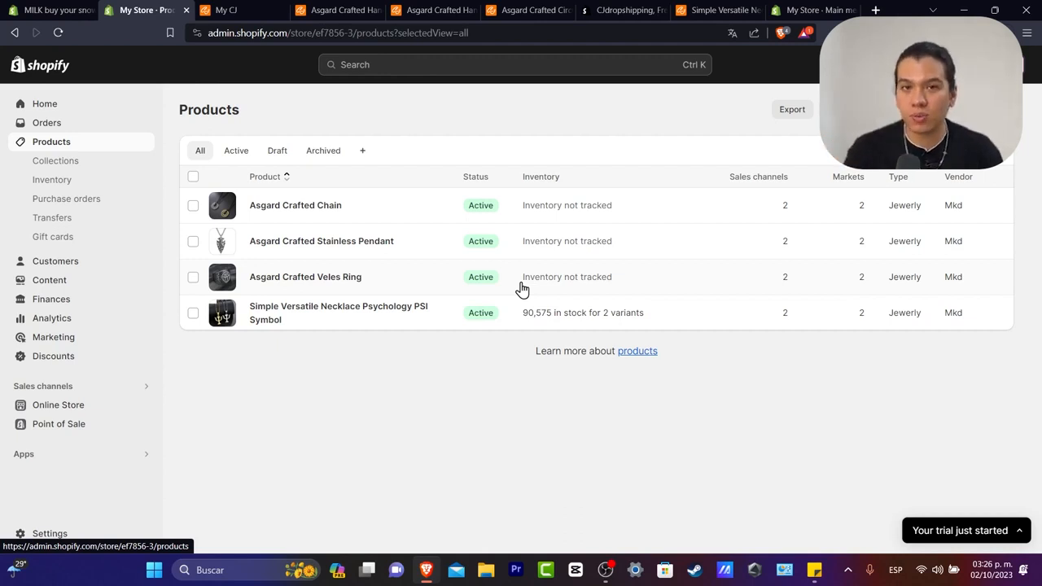
Start a new product collection and title it "Asgard Collection".
left_click(85, 160)
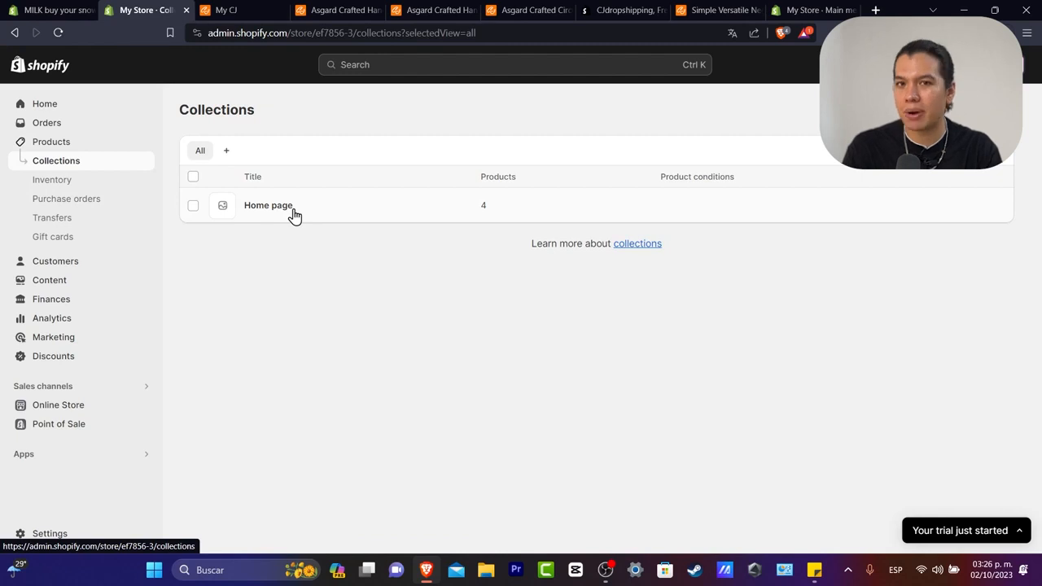
left_click(966, 110)
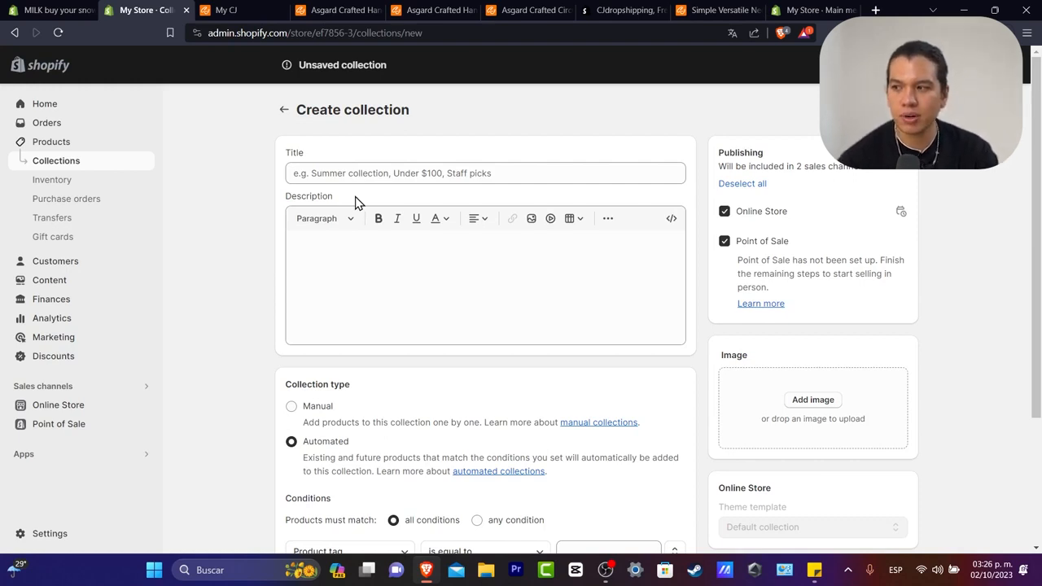
left_click(379, 171)
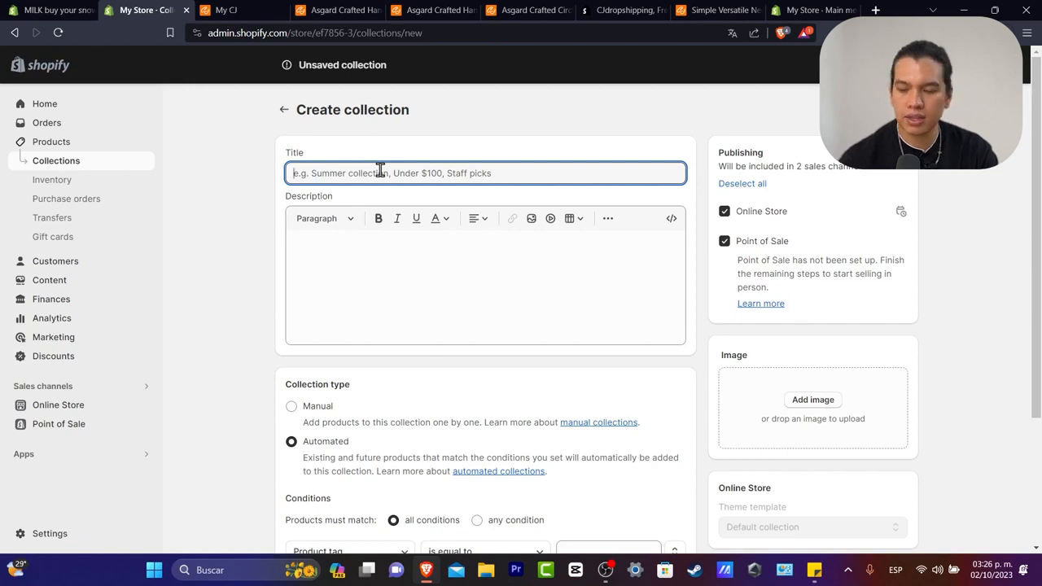
type("C")
type("raf")
key("BackSpace")
key("BackSpace")
key("BackSpace")
key("BackSpace")
type("As")
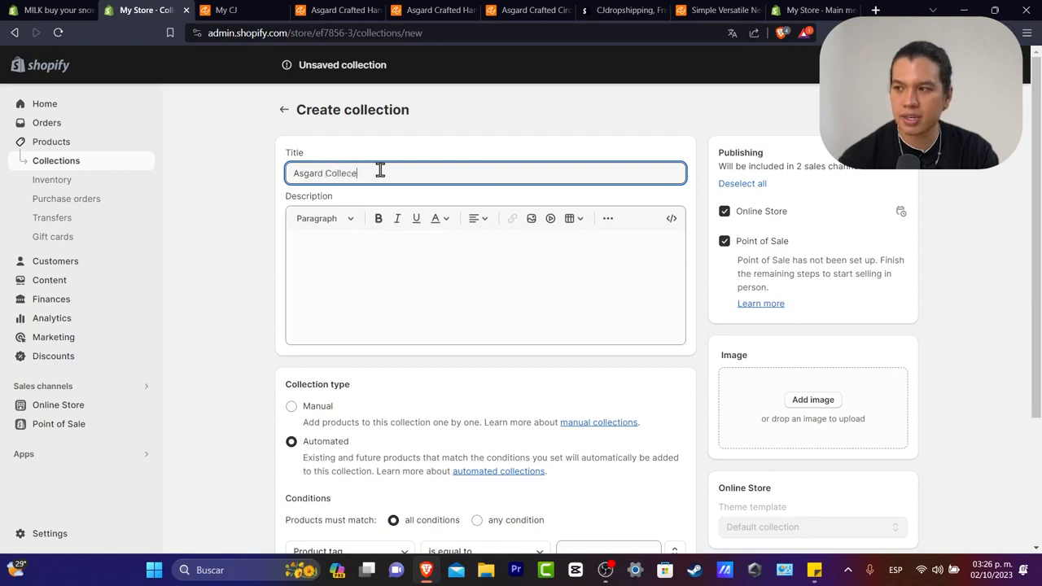
type("gard Collection")
Set the Asgard Collection's type to Manual with an empty description and save the collection.
left_click(375, 253)
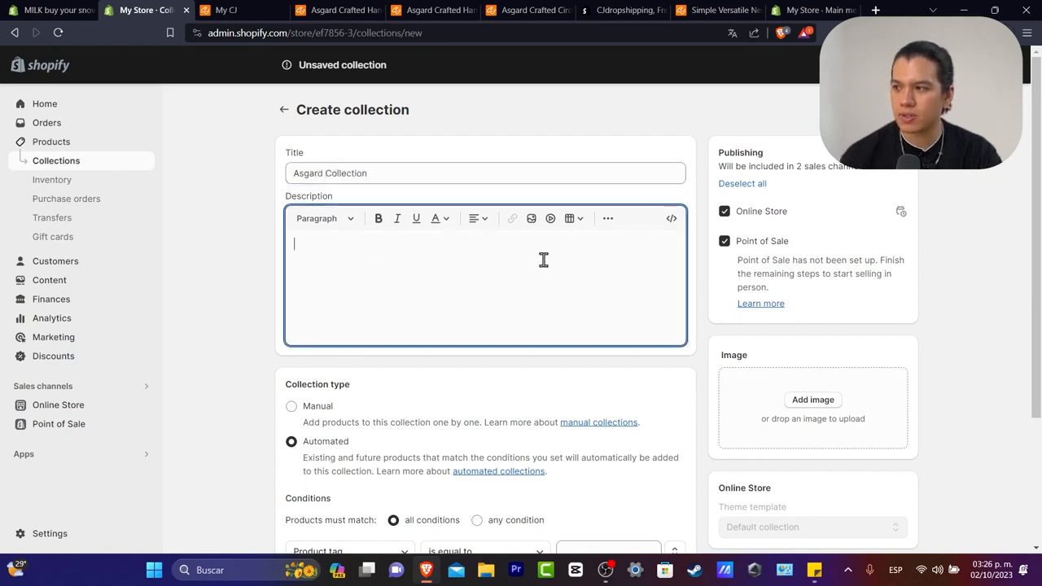
scroll(544, 260, "down", 3)
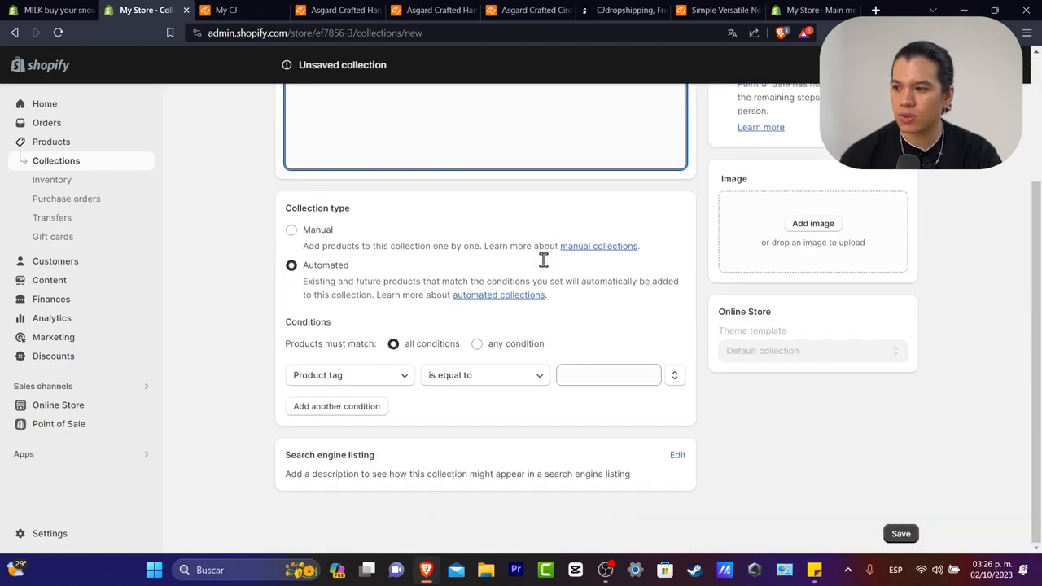
left_click(320, 235)
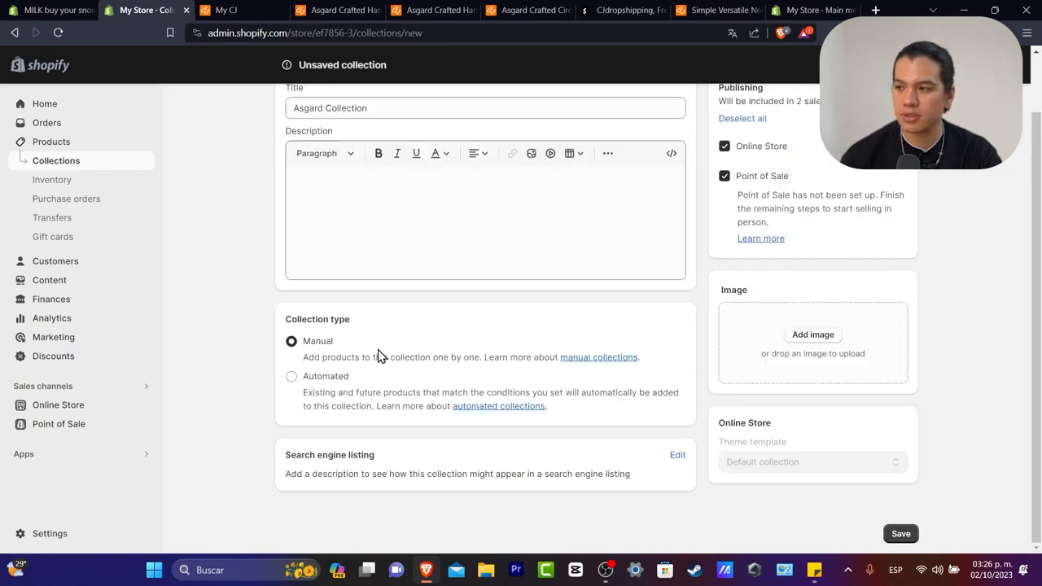
left_click(900, 533)
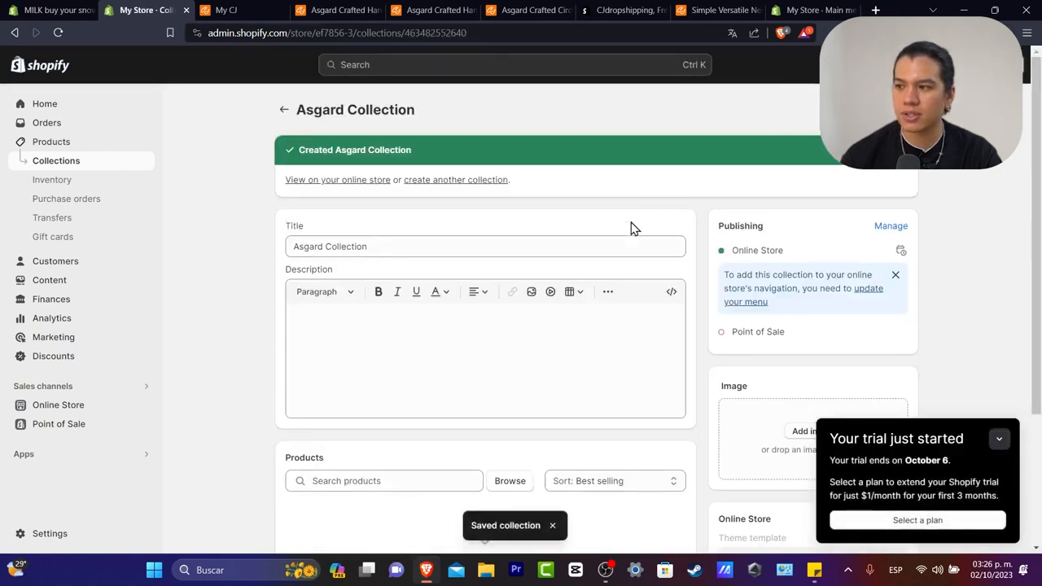
Add Asgard Crafted Chain, Asgard Crafted Stainless Pendant and Asgard Crafted Veles Ring to the Asgard Collection, then return to the collections list.
scroll(577, 240, "down", 3)
left_click(446, 295)
left_click(511, 299)
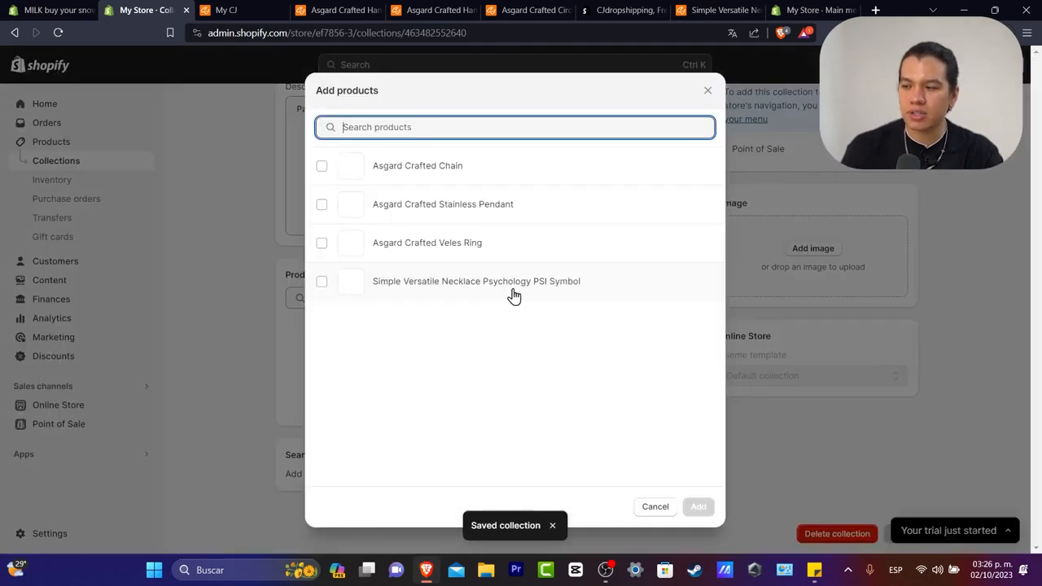
left_click(322, 168)
left_click(323, 205)
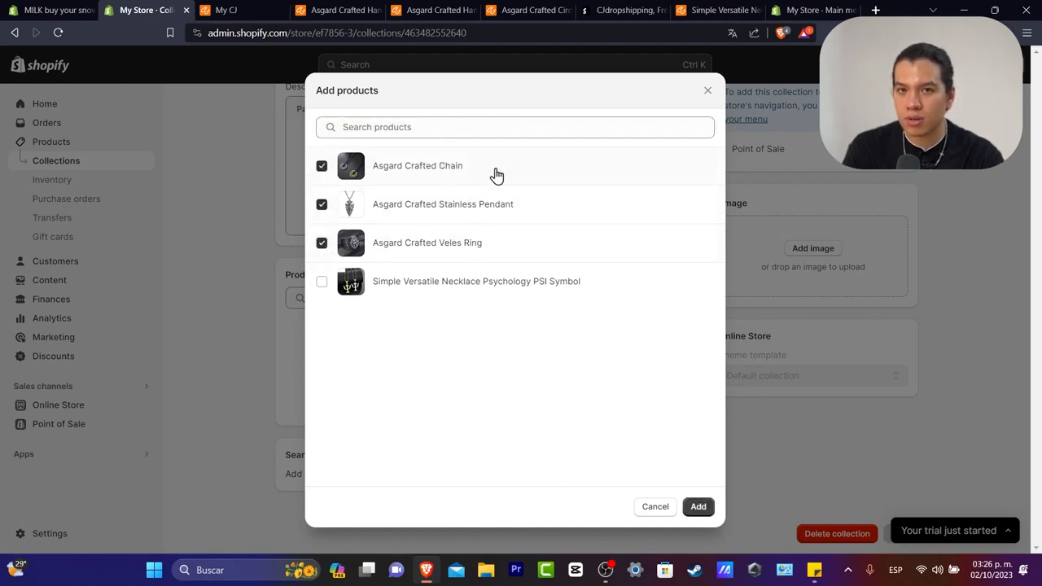
left_click(699, 508)
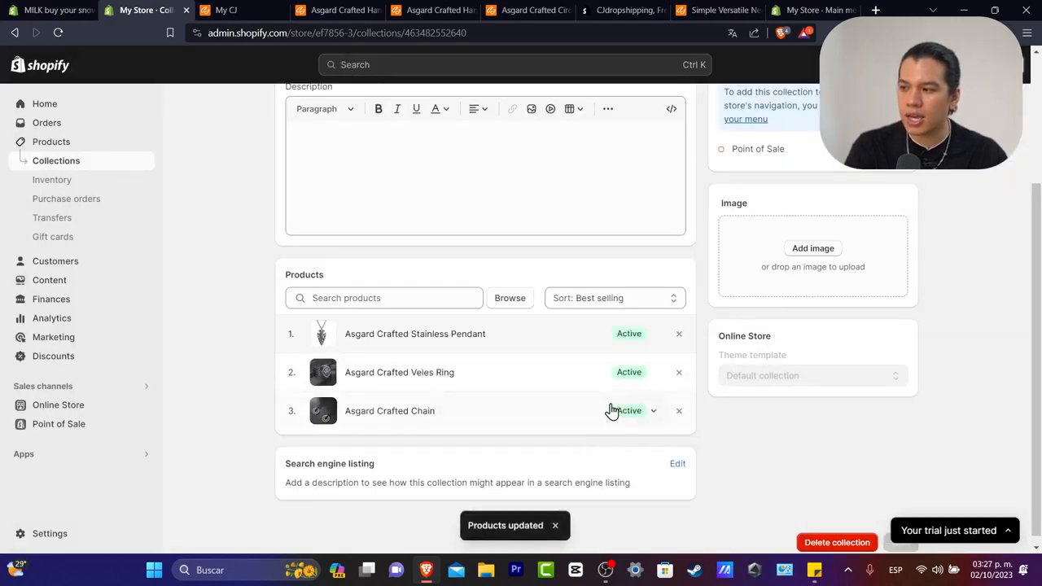
scroll(618, 409, "up", 3)
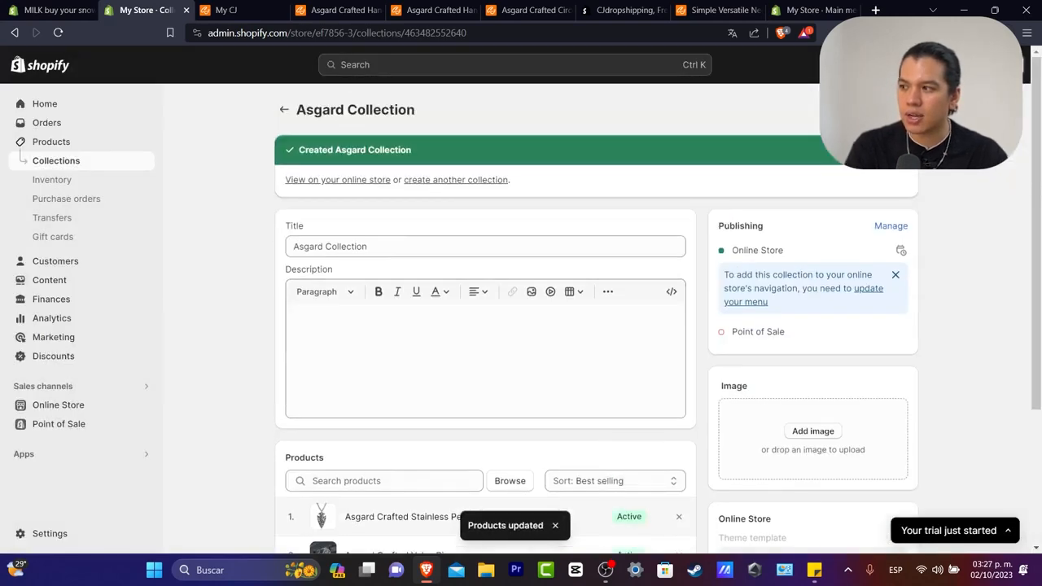
left_click(283, 110)
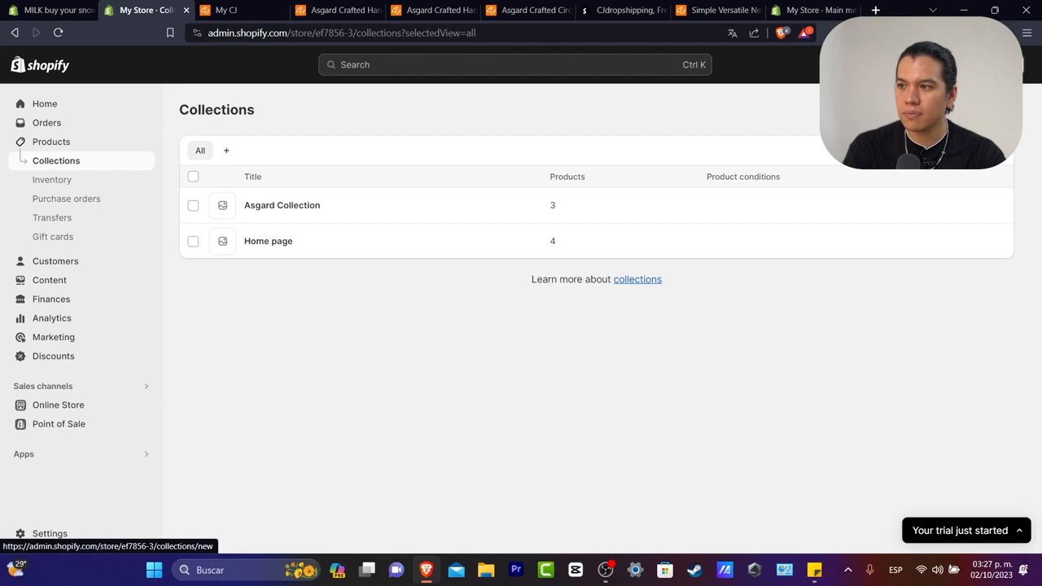
Start another collection and title it "Under $5".
left_click(973, 109)
left_click(409, 171)
type("Brand")
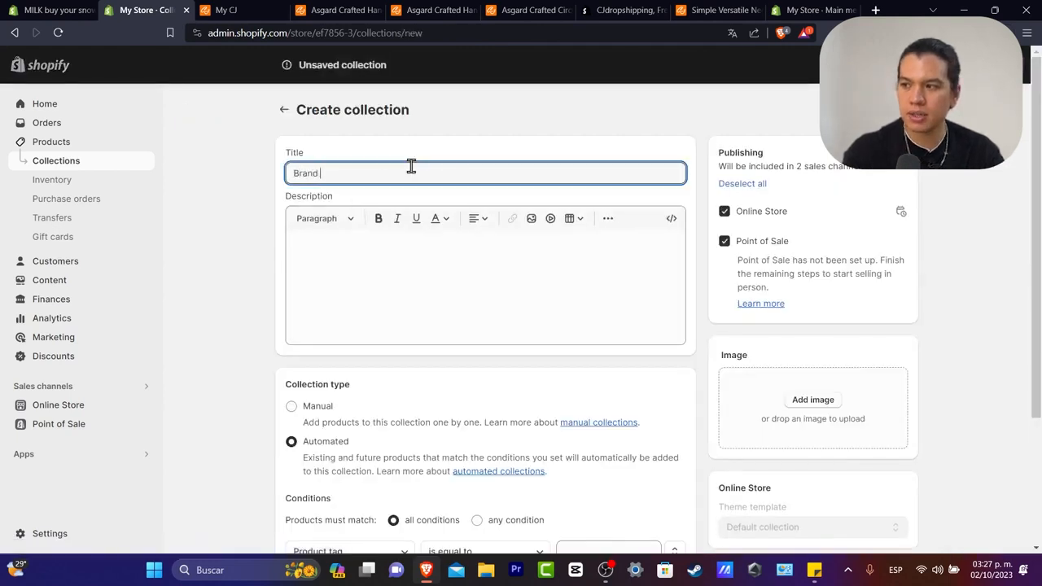
key("BackSpace")
key("BackSpace")
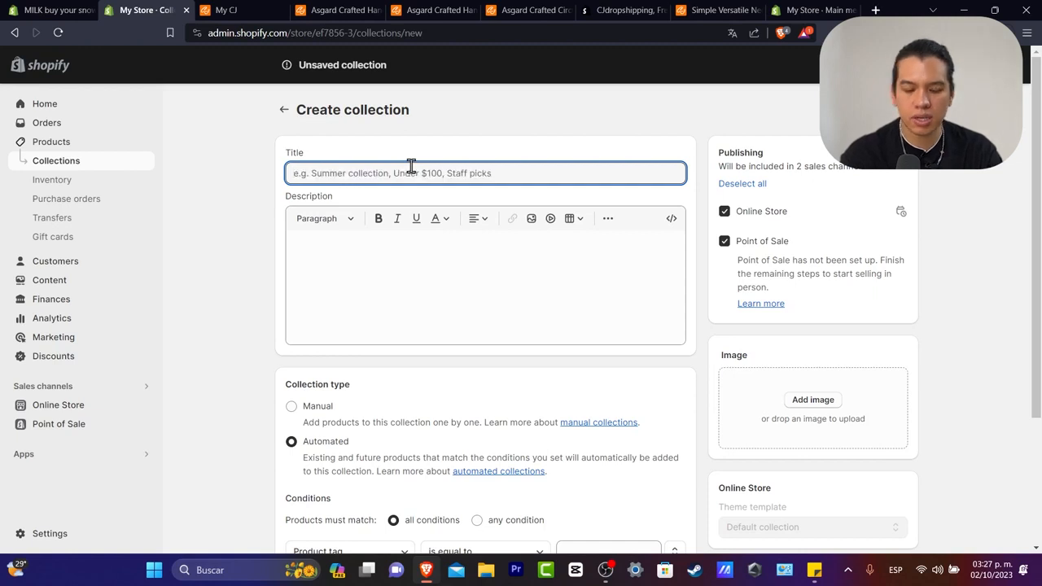
type("Su")
key("BackSpace")
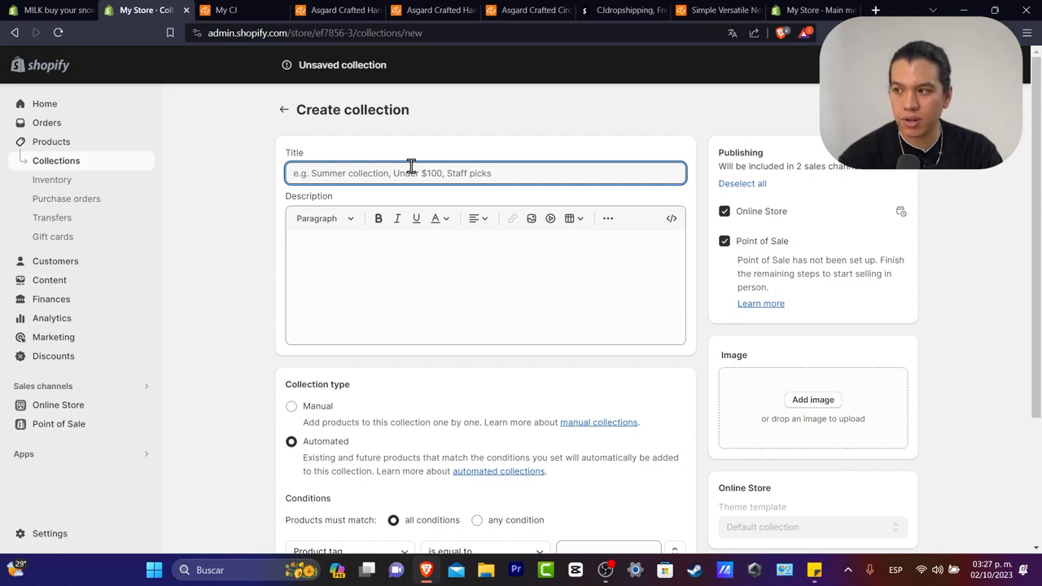
type("St")
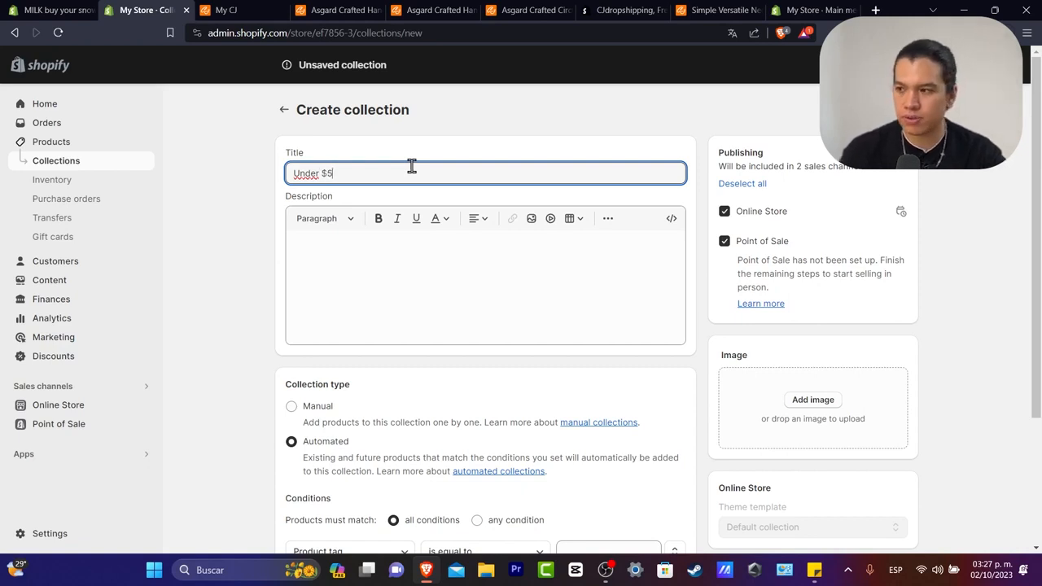
Switch the Under $5 collection's type from Automated to Manual and save it.
scroll(649, 400, "down", 3)
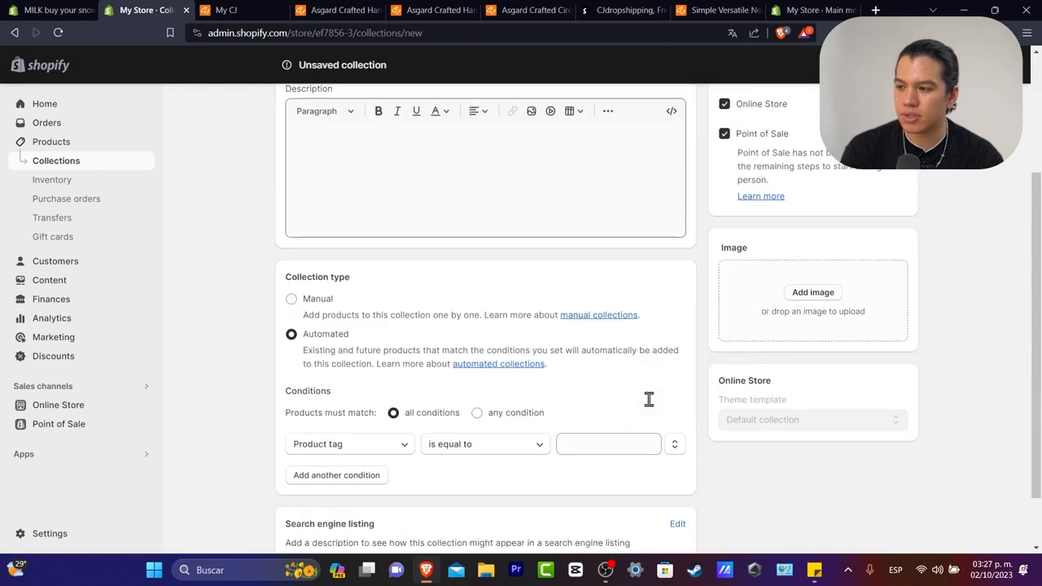
scroll(649, 405, "up", 3)
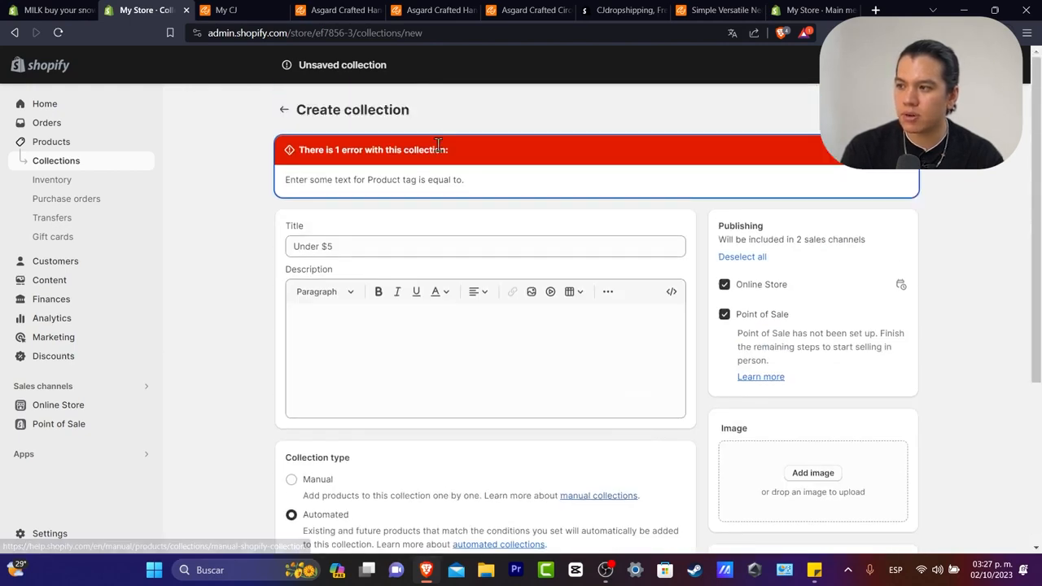
left_click(350, 249)
scroll(454, 342, "down", 3)
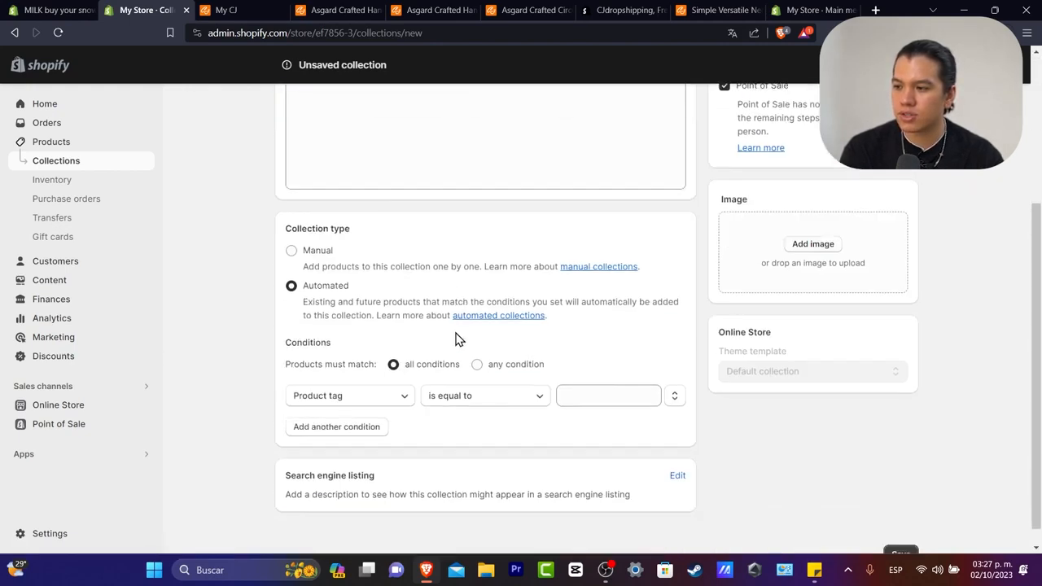
left_click(311, 235)
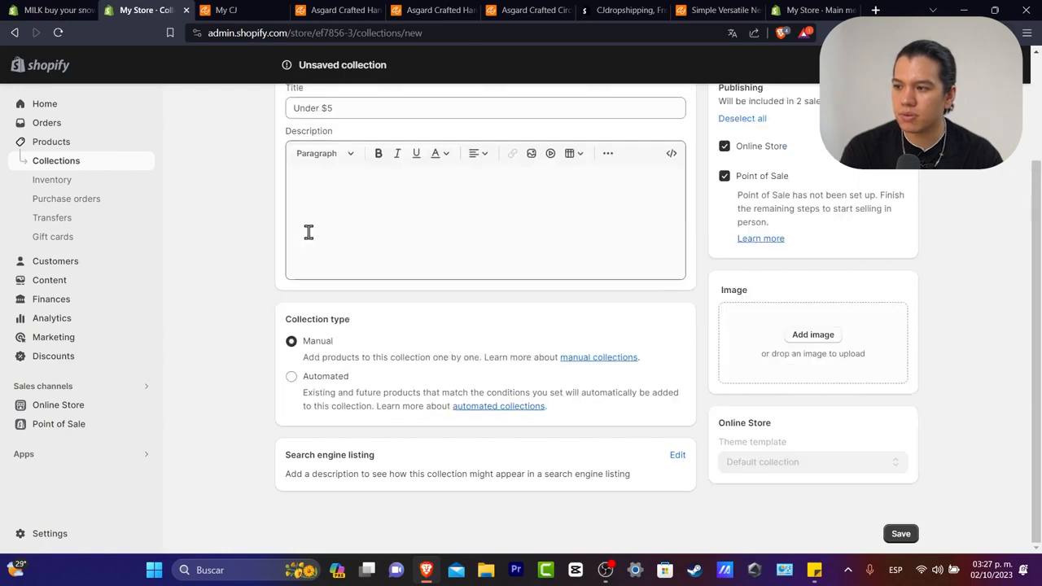
key("ctrl+s")
Add Simple Versatile Necklace Psychology PSI Symbol to the Under $5 collection and return to the collections list.
left_click(508, 297)
left_click(420, 298)
left_click(697, 508)
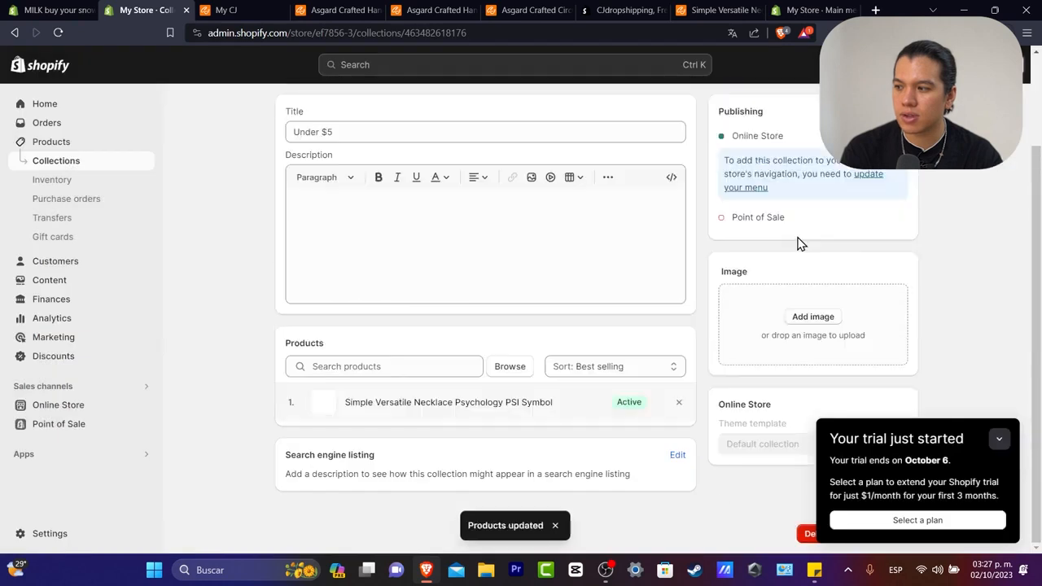
scroll(302, 193, "up", 2)
left_click(283, 110)
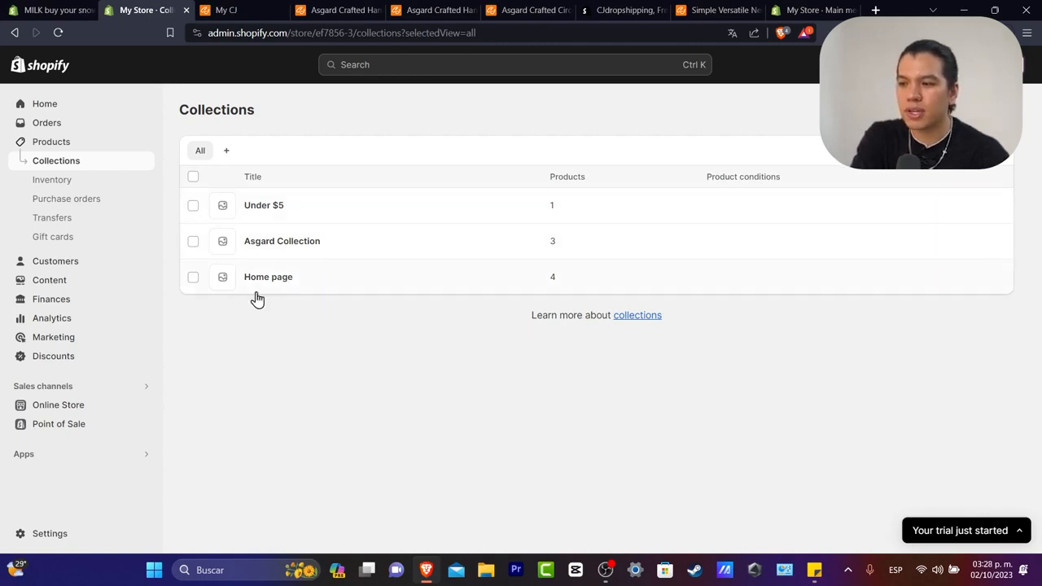
Open the online store's current Dawn theme for customization and view the home page preview below the header.
left_click(77, 408)
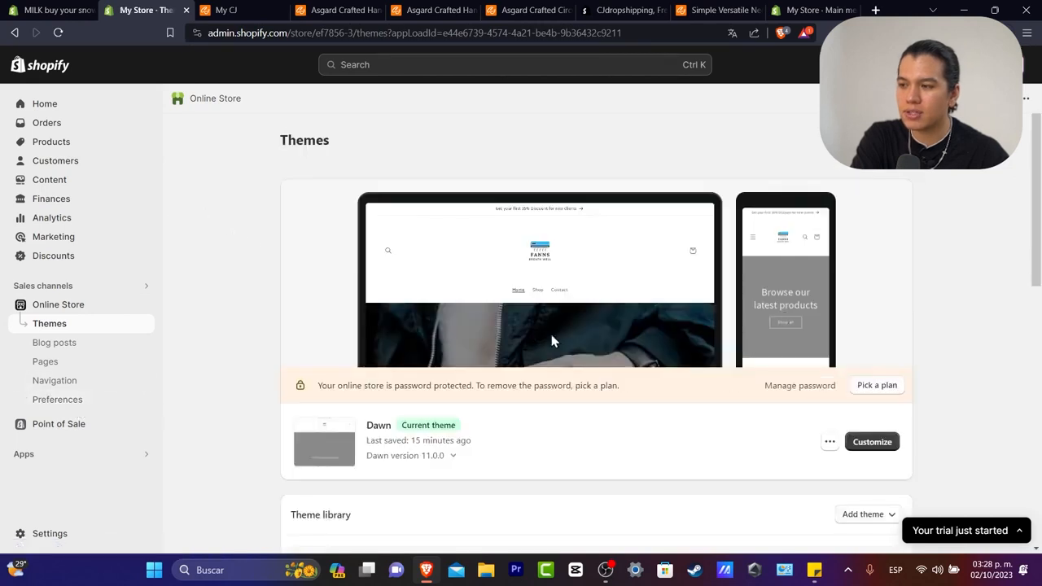
left_click(871, 440)
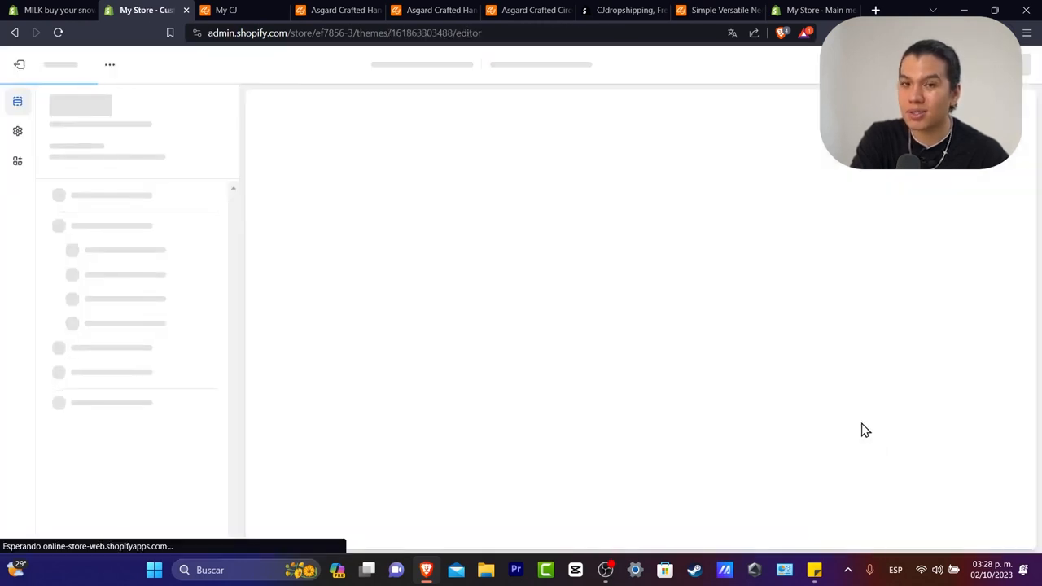
scroll(697, 279, "down", 5)
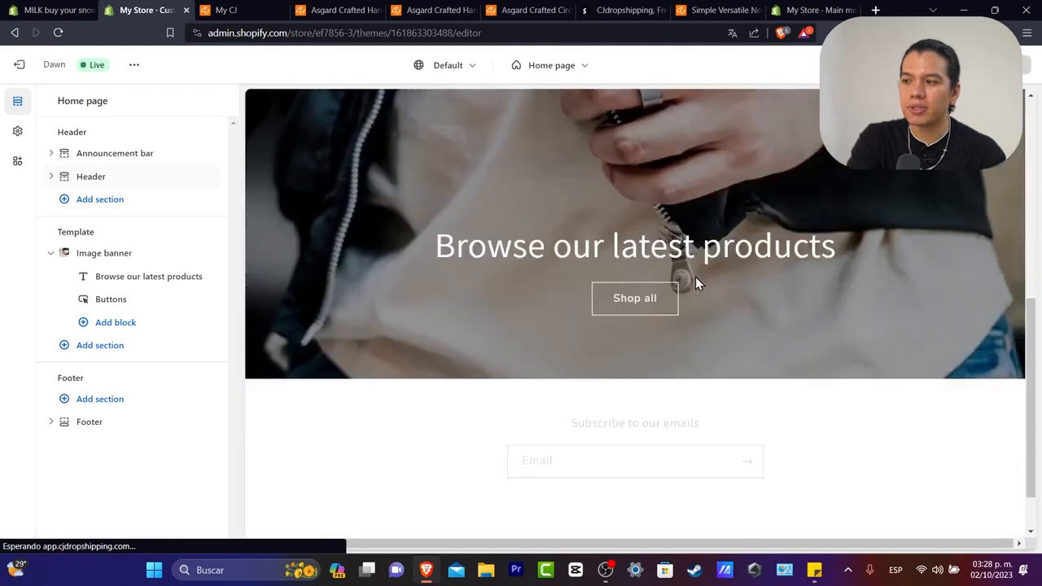
Open the store's Shop page in the preview and review its product grid and the grid's settings.
scroll(701, 280, "up", 5)
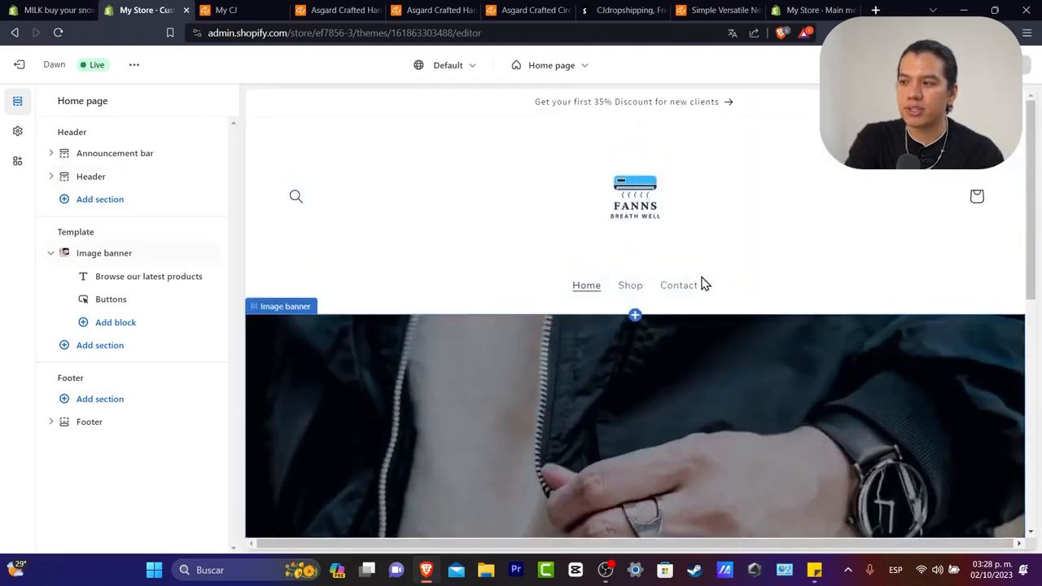
left_click(635, 287)
scroll(676, 399, "down", 2)
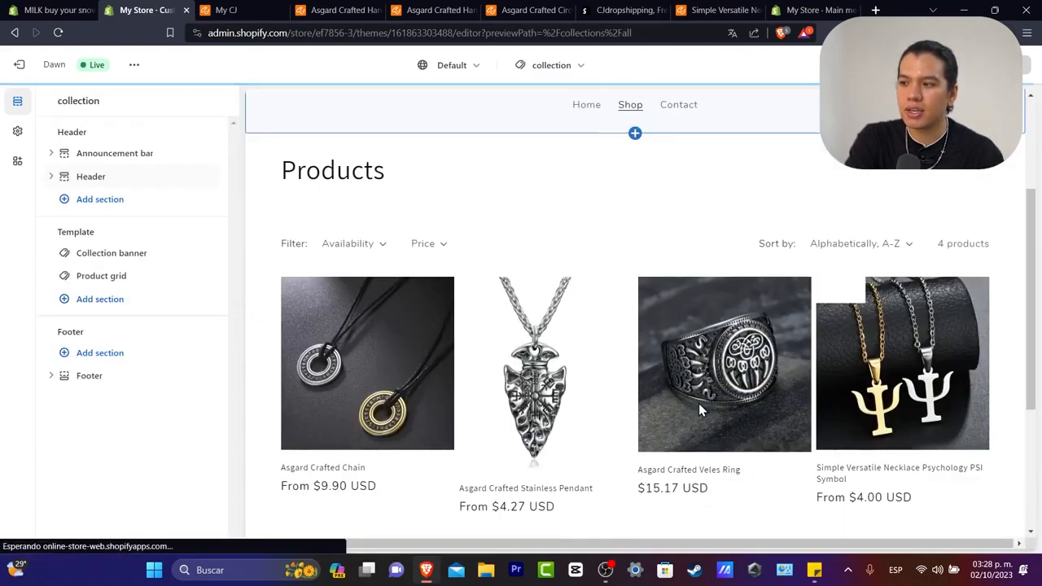
scroll(698, 403, "down", 2)
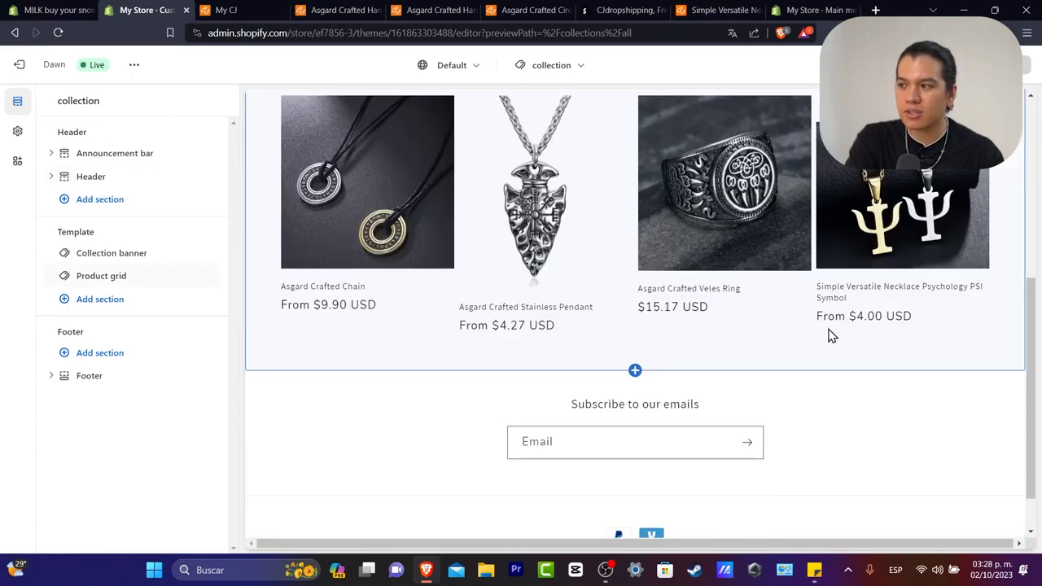
left_click(830, 347)
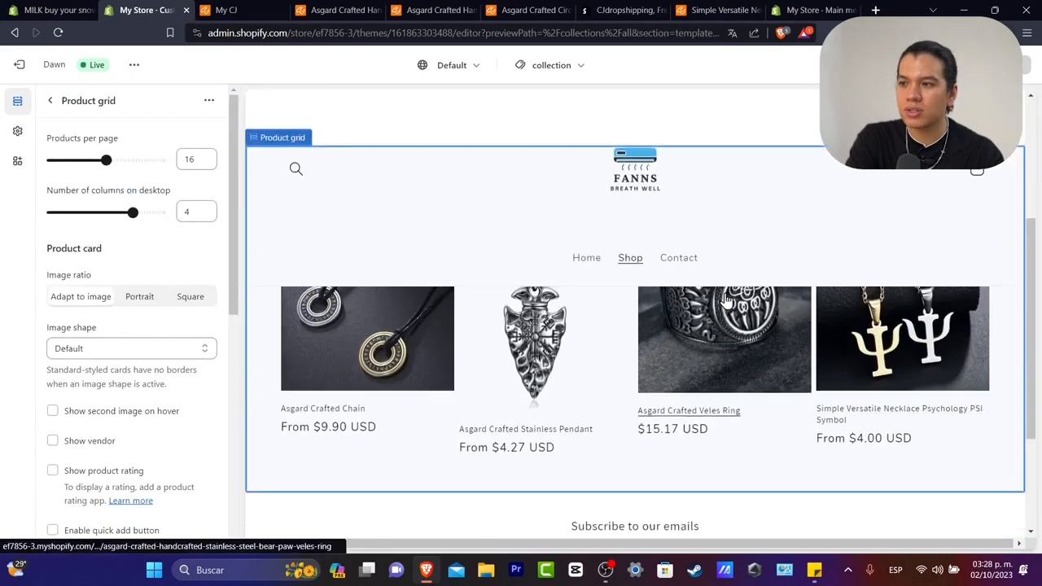
scroll(114, 391, "down", 6)
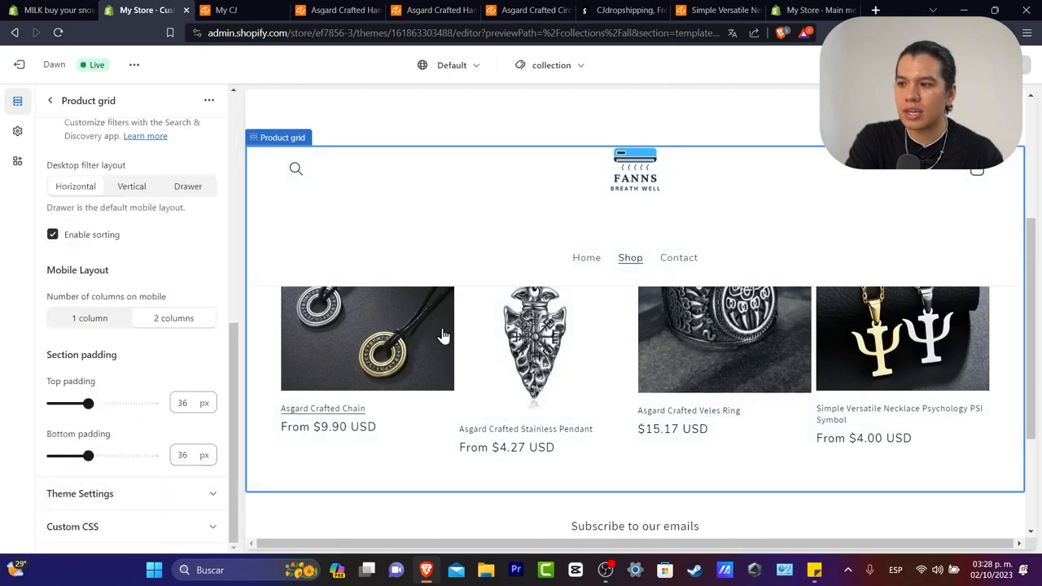
left_click(49, 102)
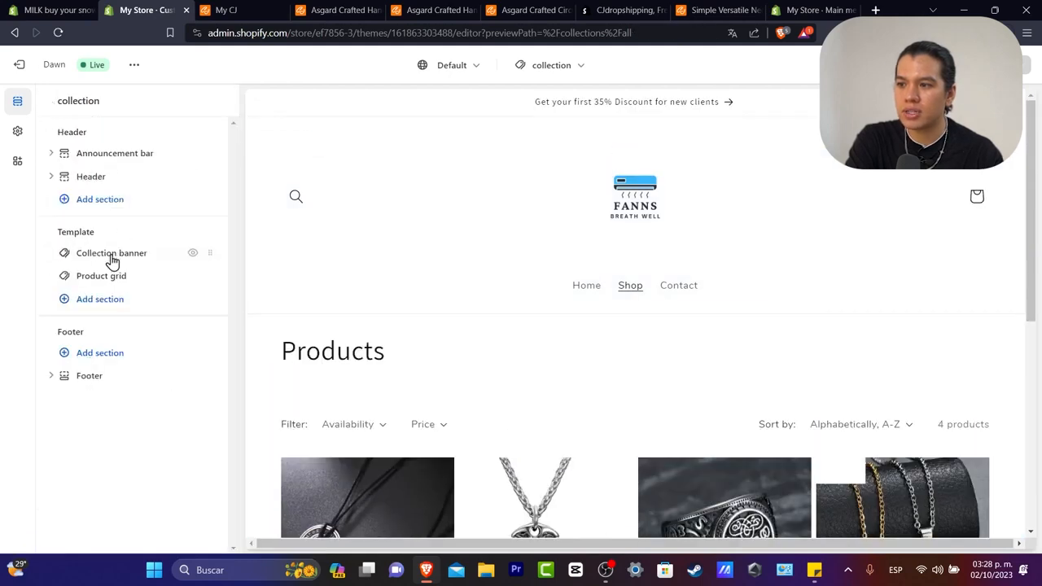
Hide the product grid on the collection template and add a Collection list section.
left_click(193, 277)
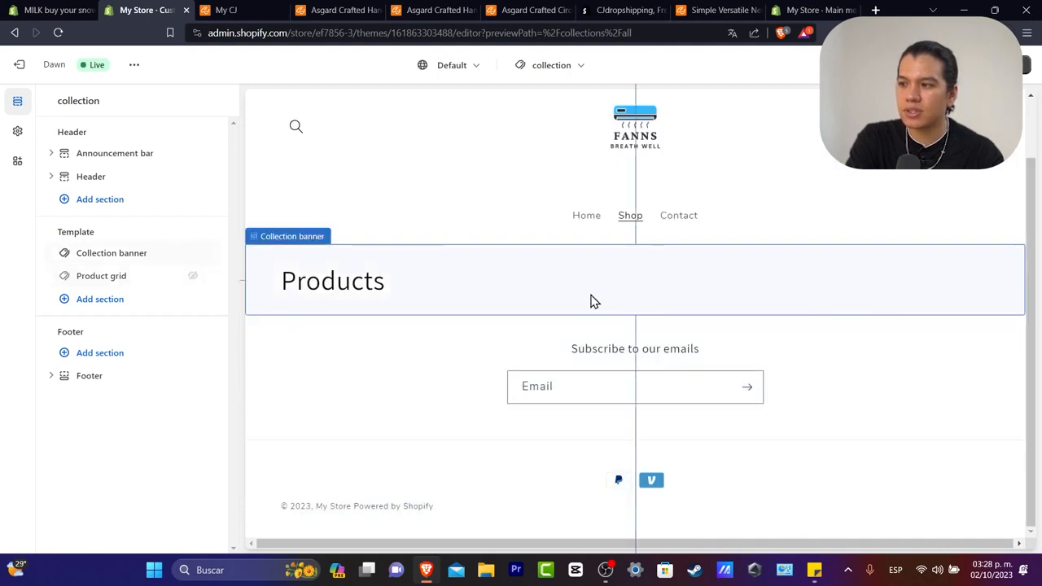
left_click(100, 298)
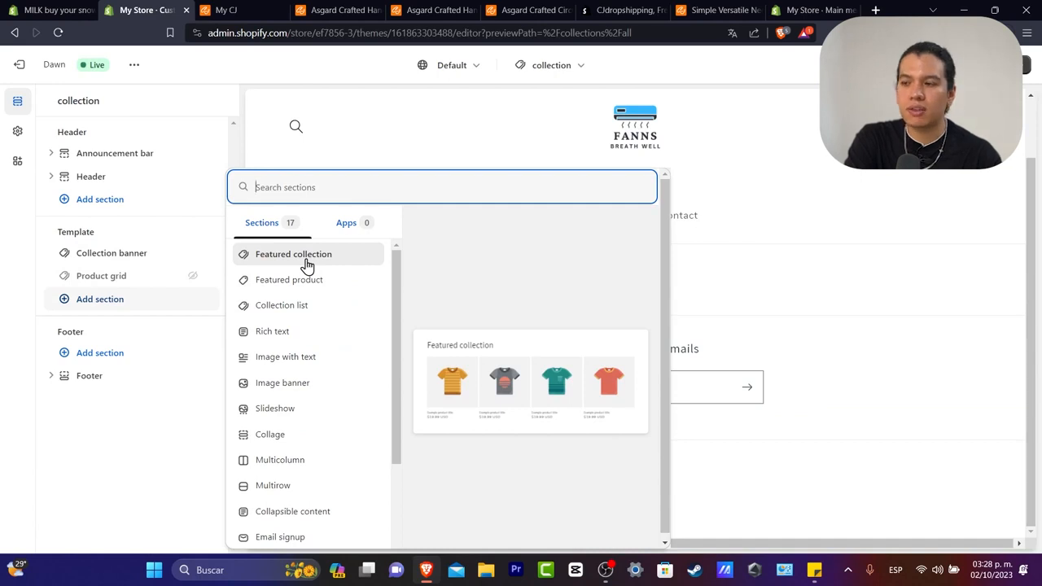
left_click(314, 307)
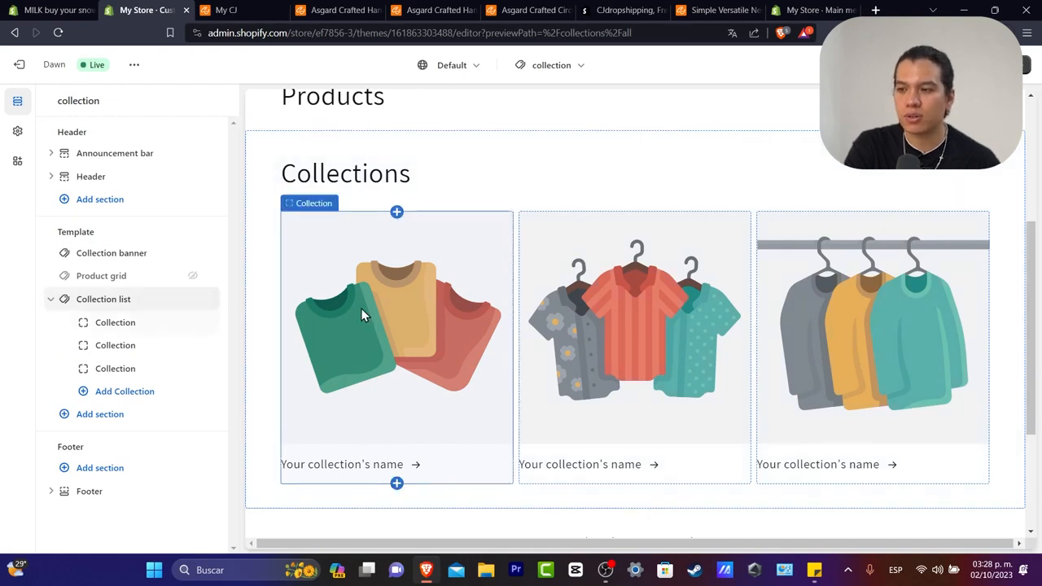
Try to assign the Asgard Collection to the first block of the collection list.
left_click(128, 324)
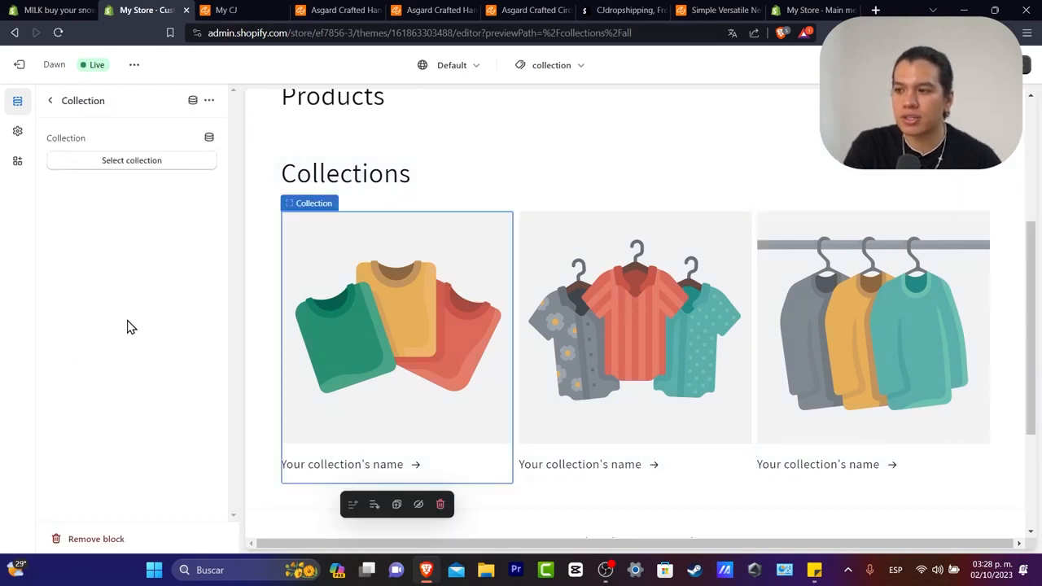
left_click(144, 162)
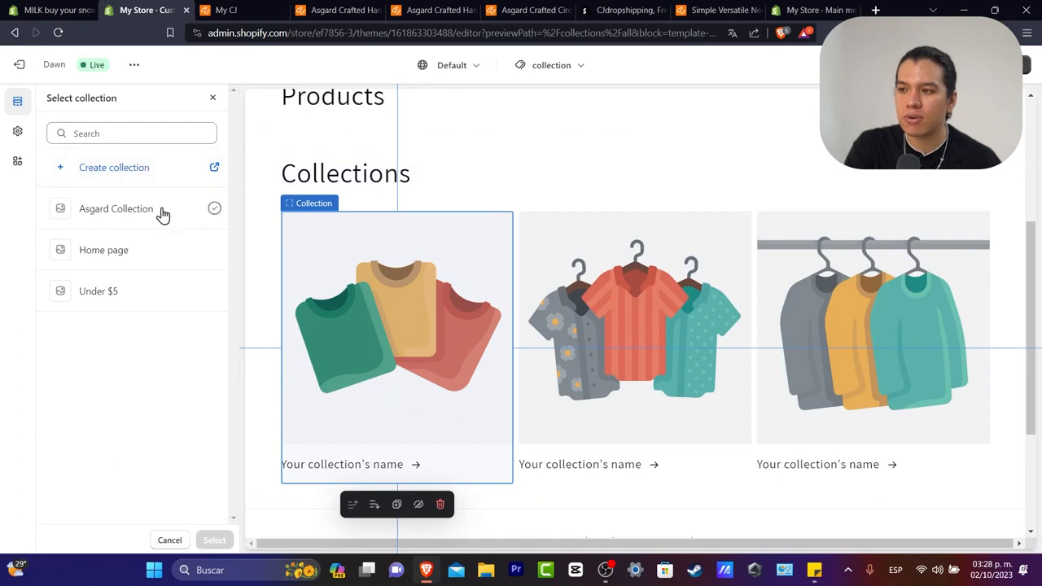
left_click(214, 210)
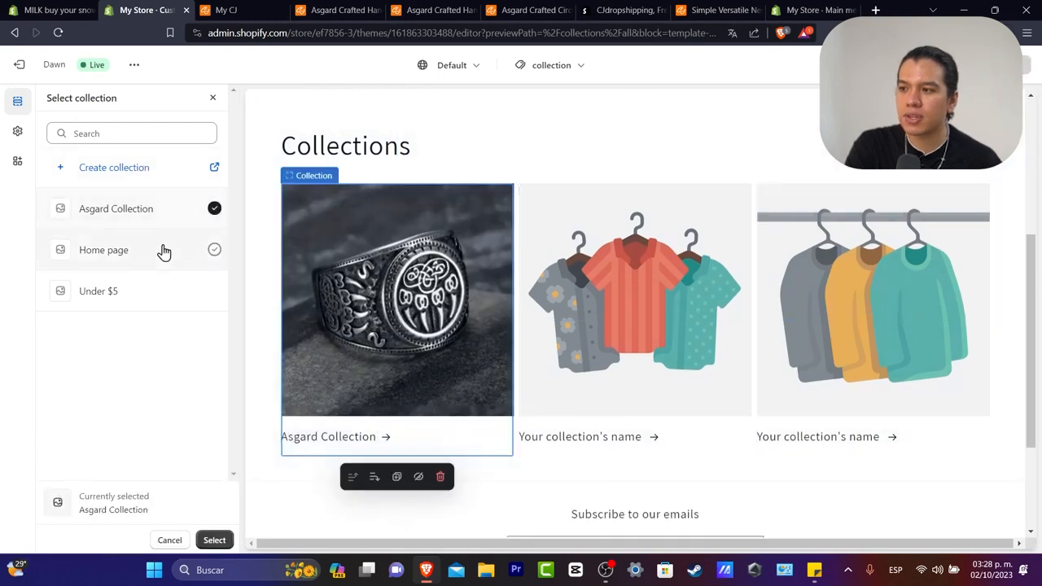
left_click(175, 254)
left_click(194, 226)
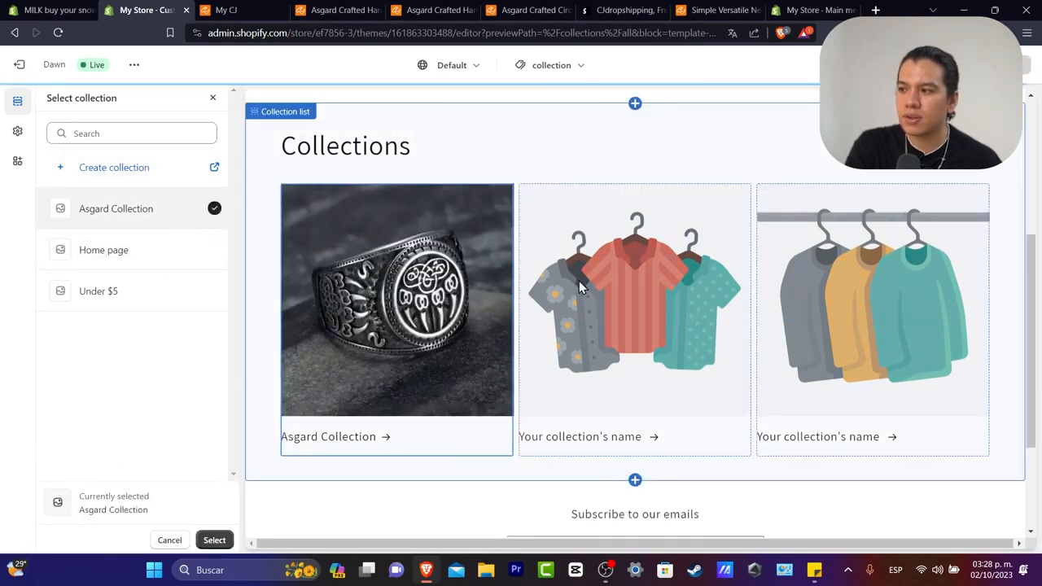
Assign the Under $5 collection to the second block of the collection list.
left_click(582, 289)
left_click(143, 162)
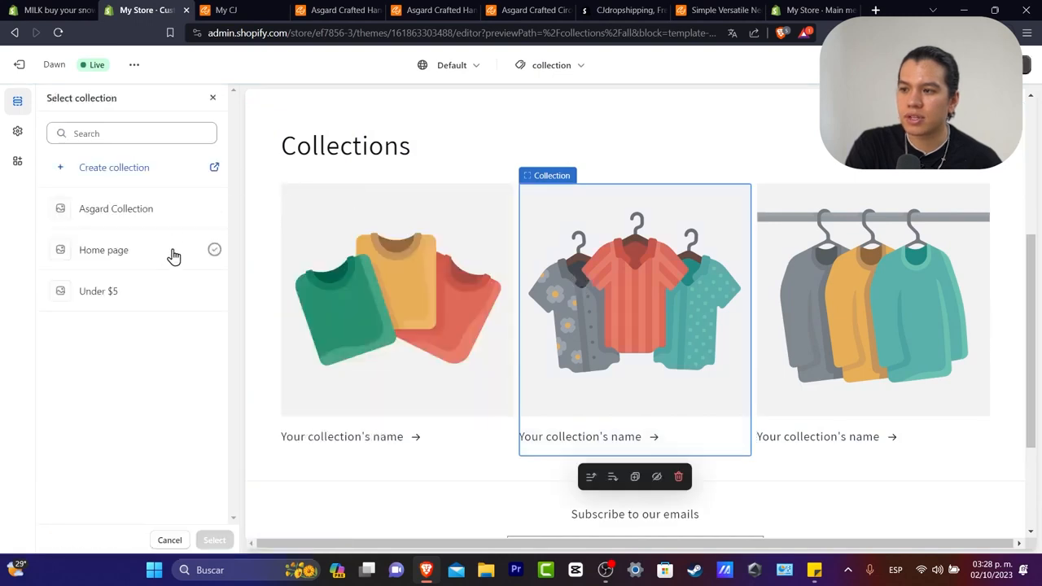
left_click(146, 291)
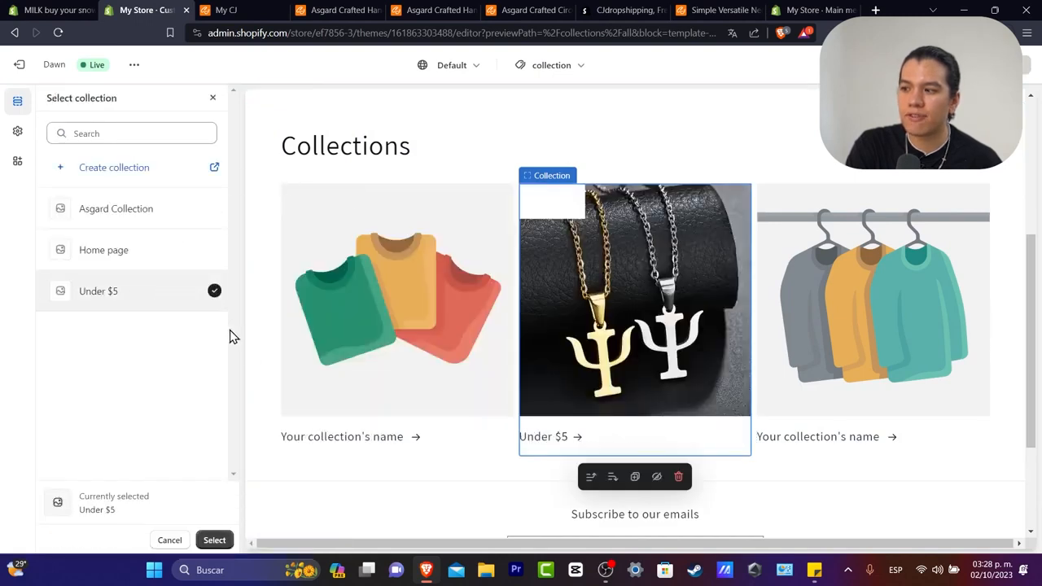
left_click(216, 541)
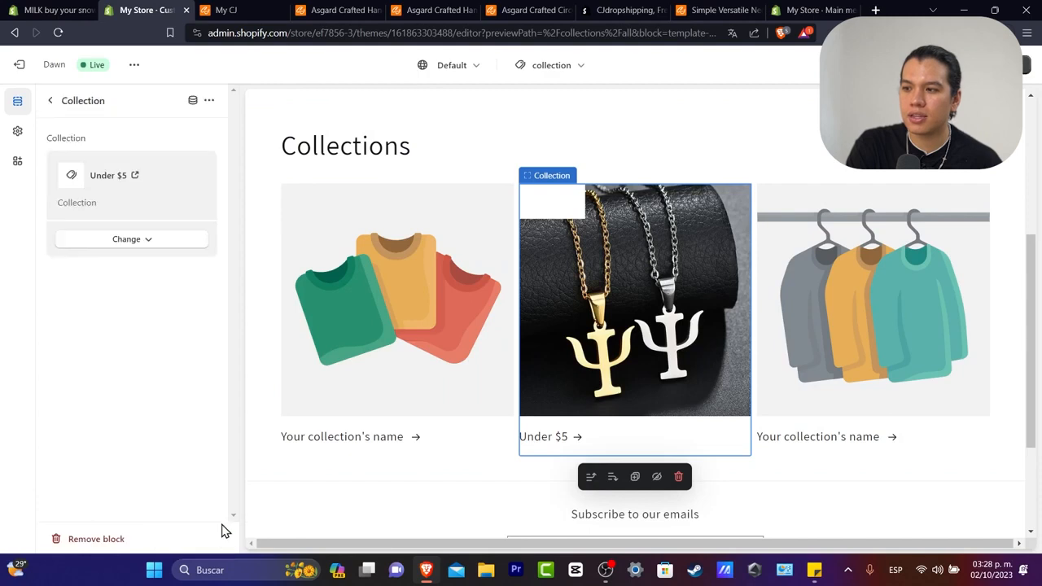
Assign the Asgard Collection to the first block of the collection list and confirm the selection.
left_click(345, 357)
left_click(128, 160)
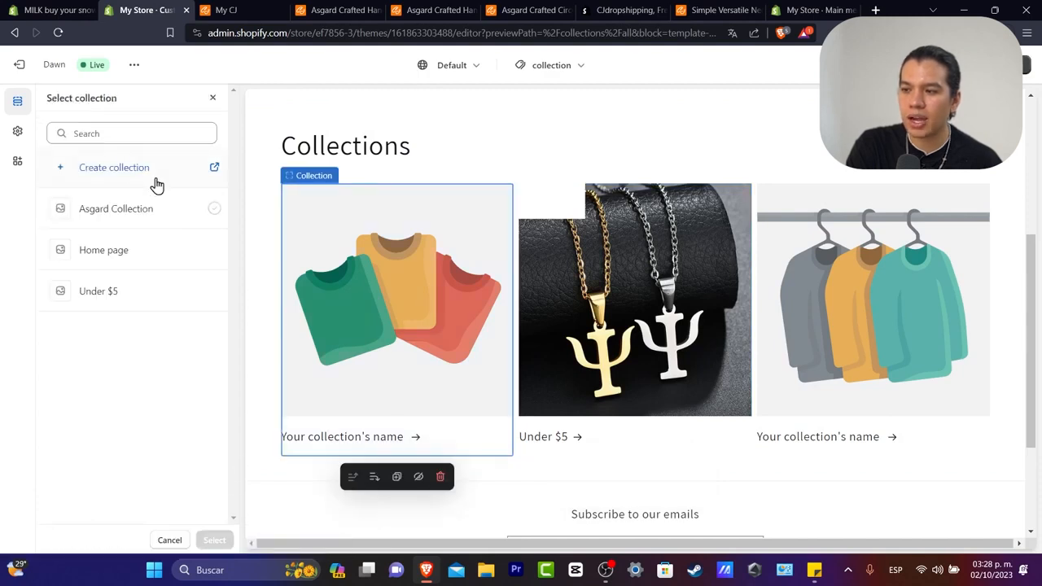
left_click(165, 210)
left_click(215, 540)
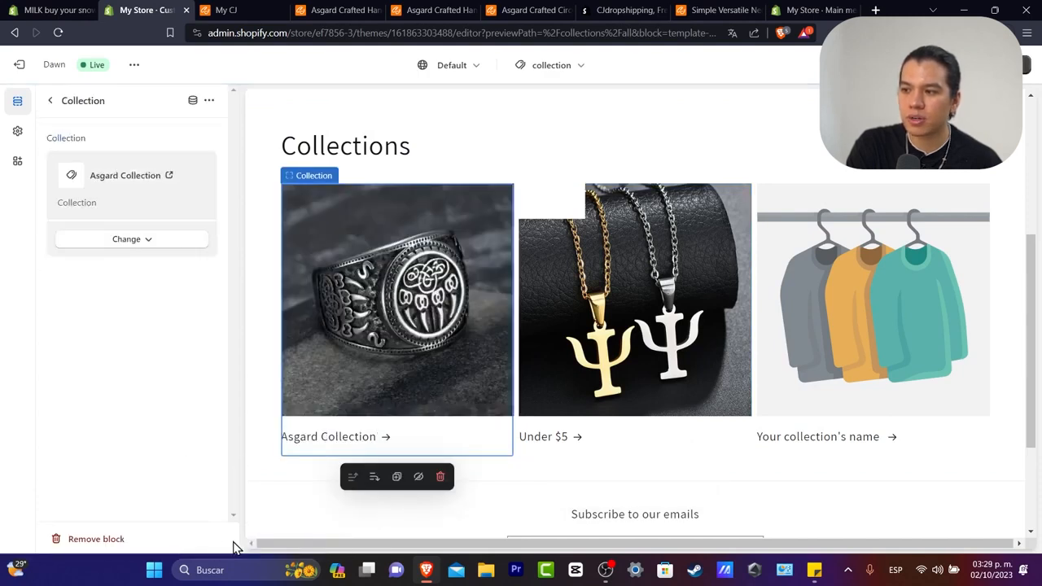
Remove the empty third block from the collection list.
left_click(49, 100)
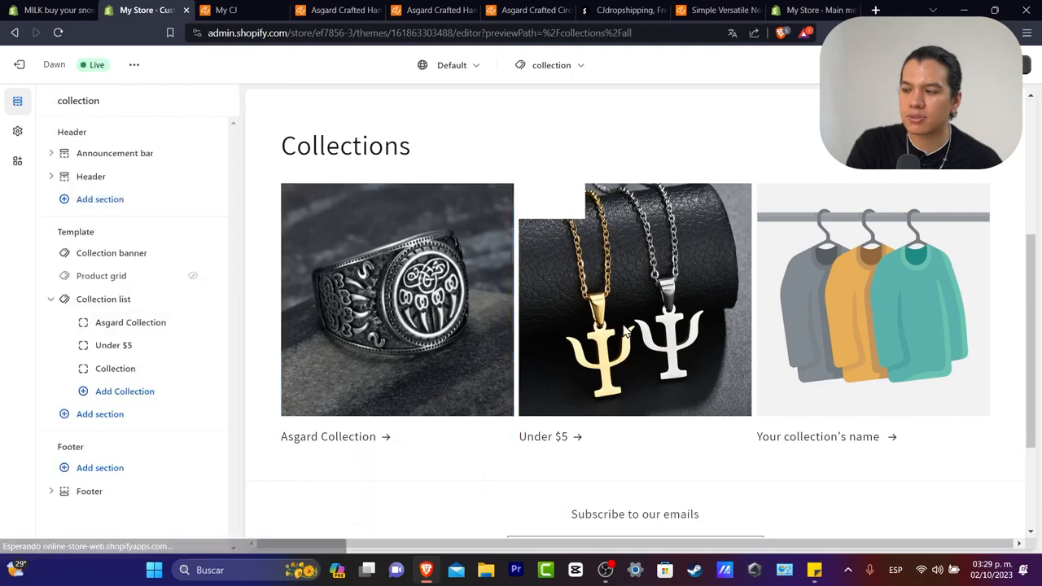
left_click(844, 367)
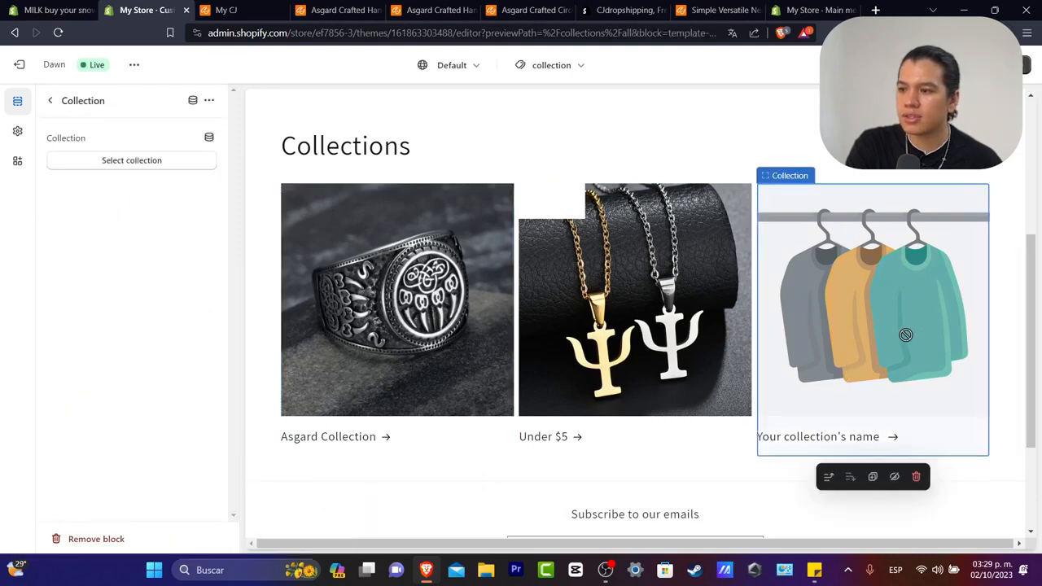
left_click(96, 539)
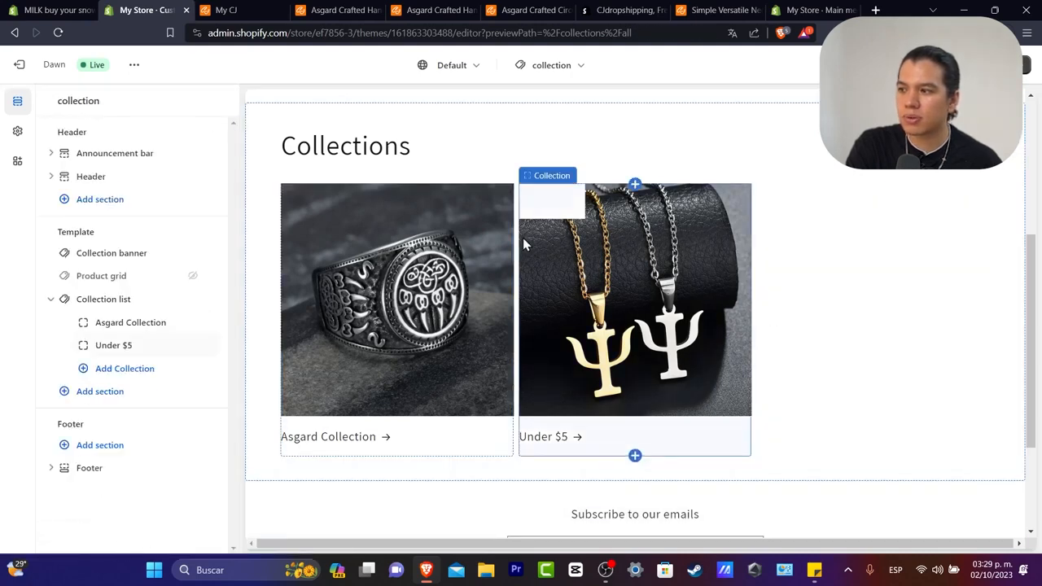
Set the collection list's image ratio to Portrait and its number of desktop columns to 2.
left_click(427, 171)
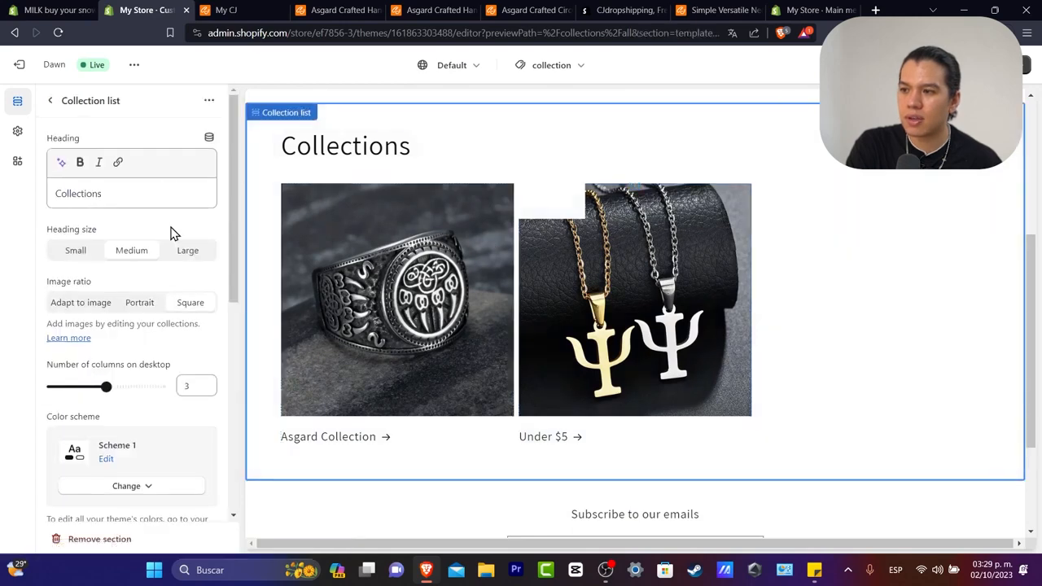
left_click(142, 302)
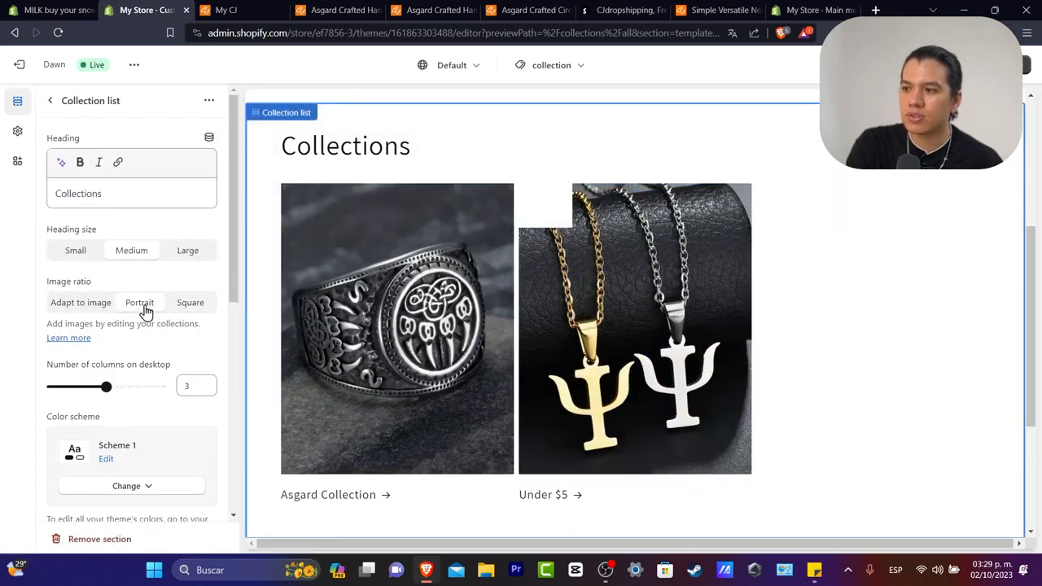
left_click(96, 305)
left_click(174, 304)
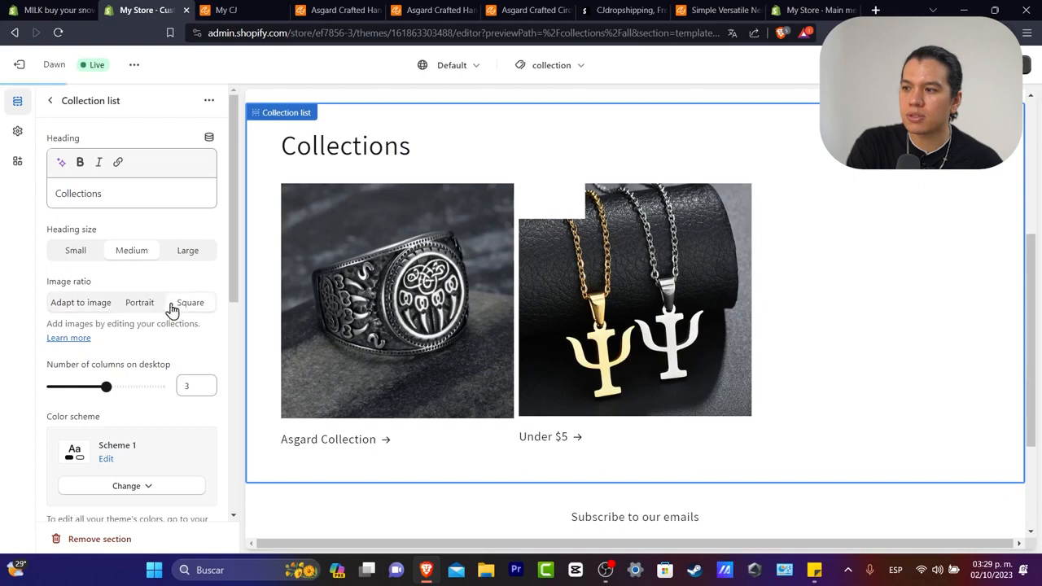
left_click(153, 308)
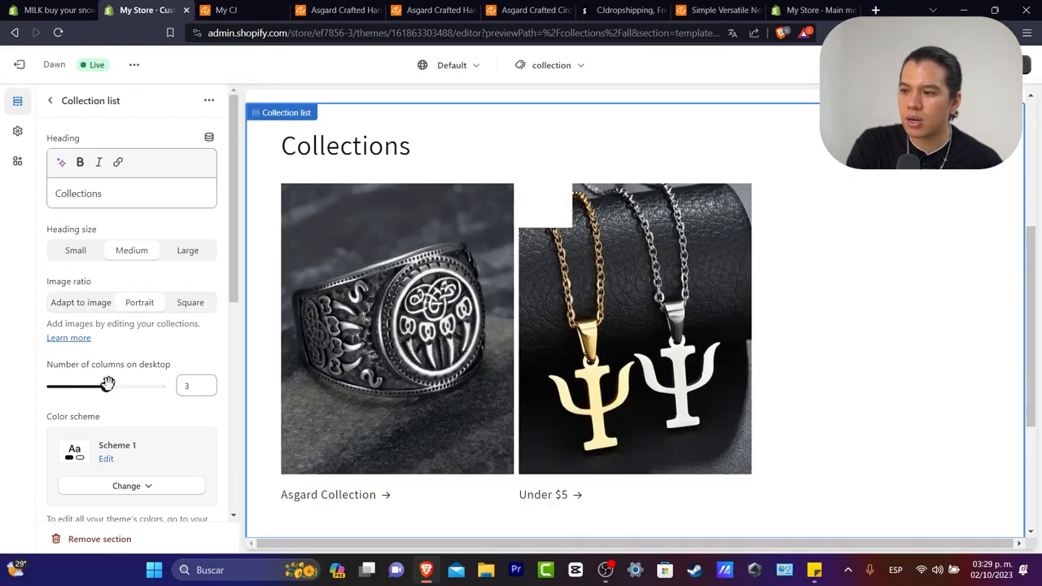
left_click_drag(95, 382, 79, 386)
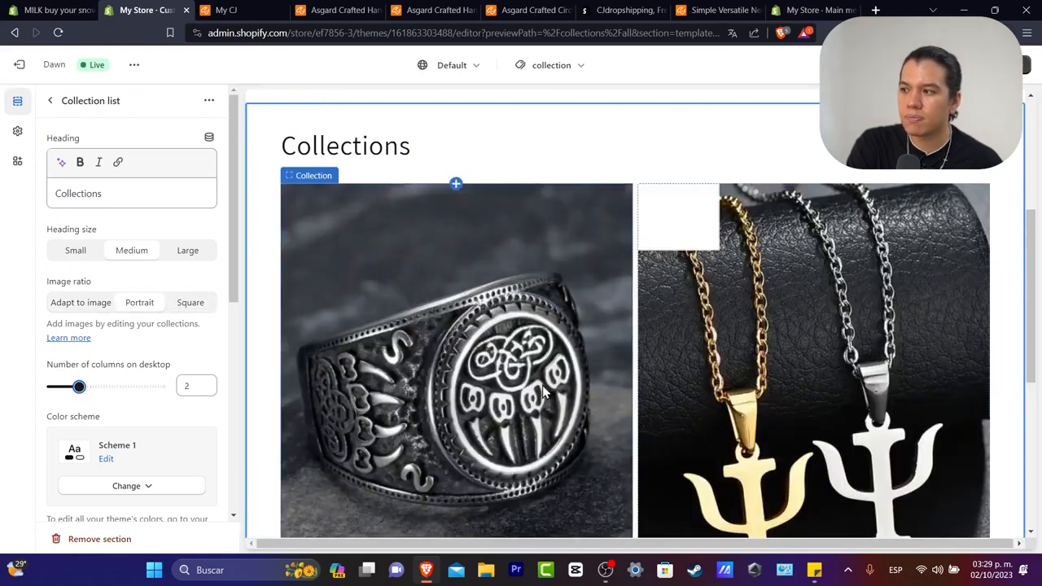
Set the collection list's mobile layout to 2 columns.
scroll(542, 391, "down", 5)
scroll(173, 418, "down", 5)
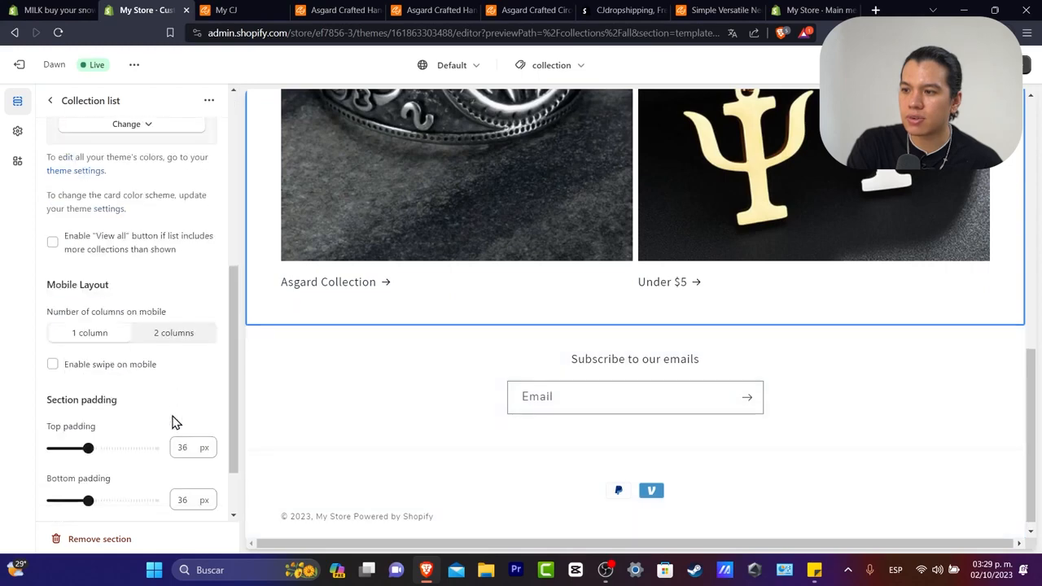
scroll(173, 423, "down", 1)
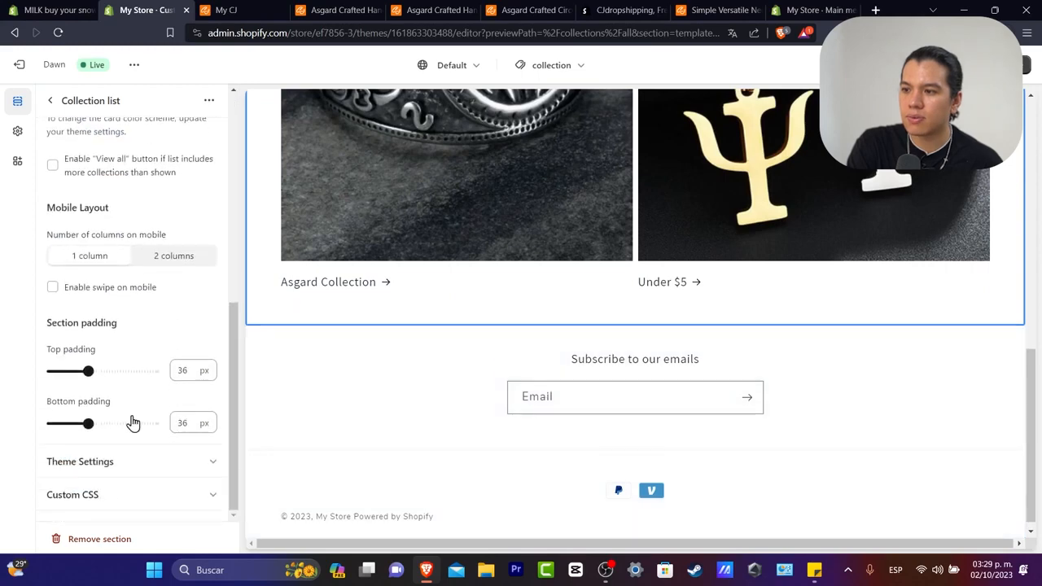
left_click(167, 258)
scroll(183, 345, "up", 5)
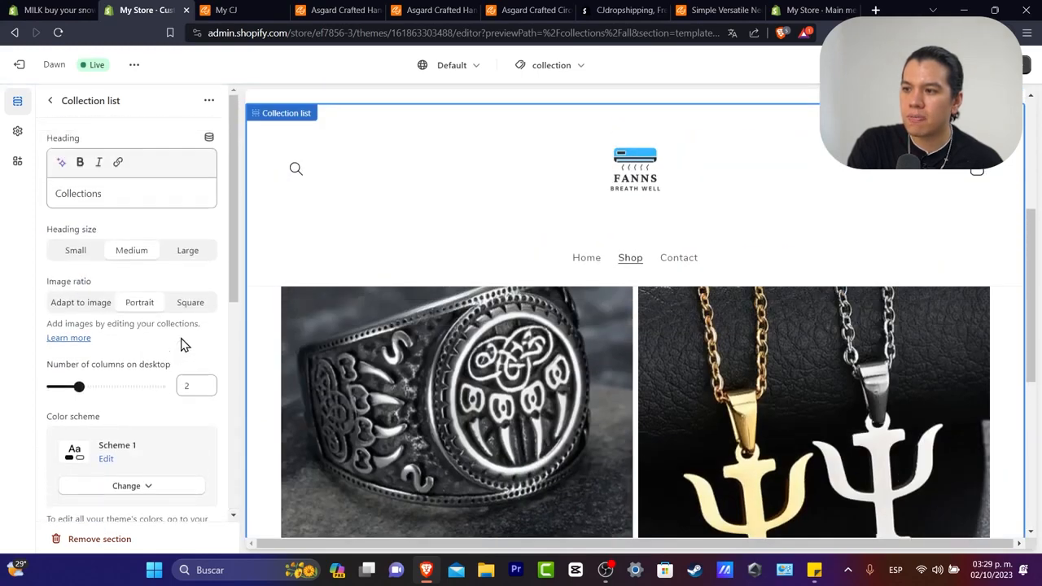
Open the Asgard Collection page from the preview and check which sections it displays down to the footer.
scroll(731, 412, "down", 5)
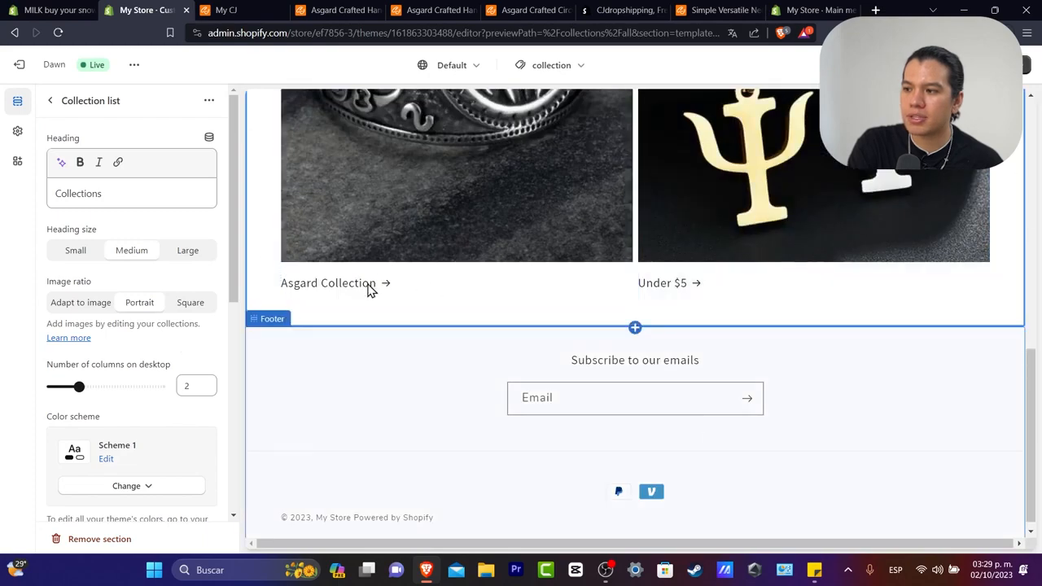
left_click(411, 178)
left_click(436, 357)
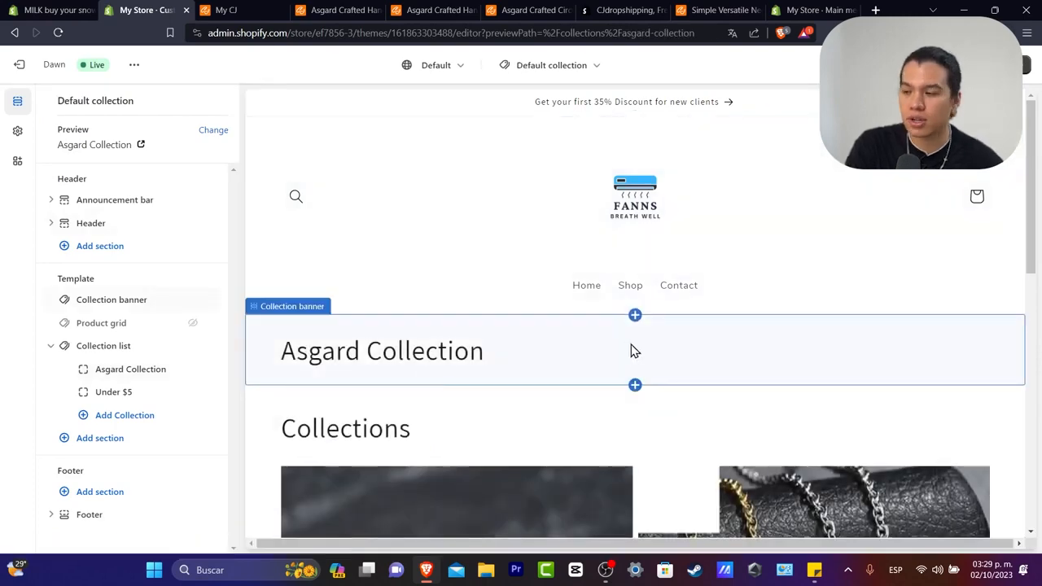
scroll(635, 351, "down", 5)
scroll(601, 388, "down", 3)
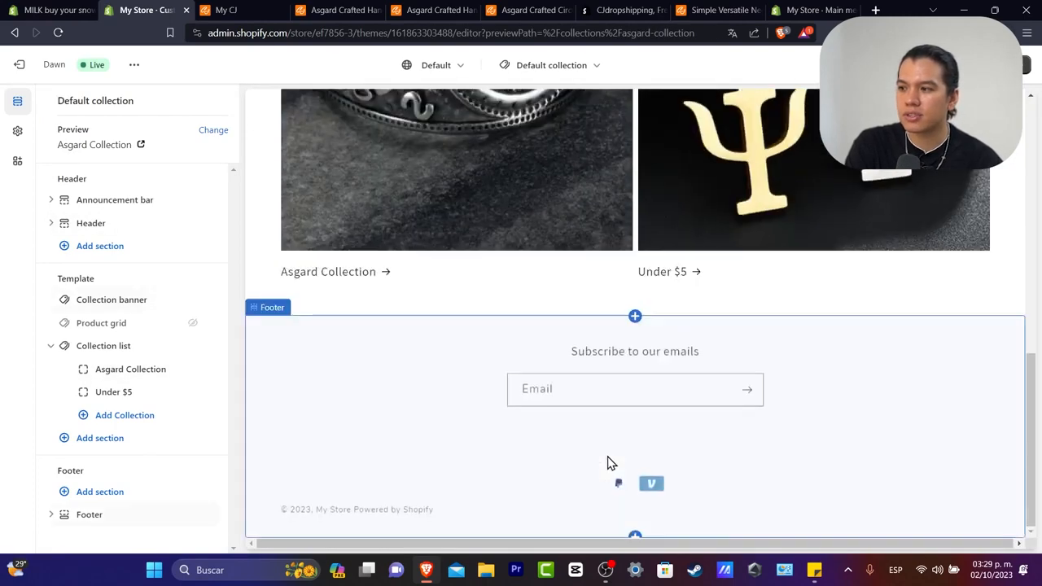
scroll(654, 321, "up", 10)
scroll(657, 321, "down", 2)
Remove the Collection list section from the Default collection template.
left_click(492, 244)
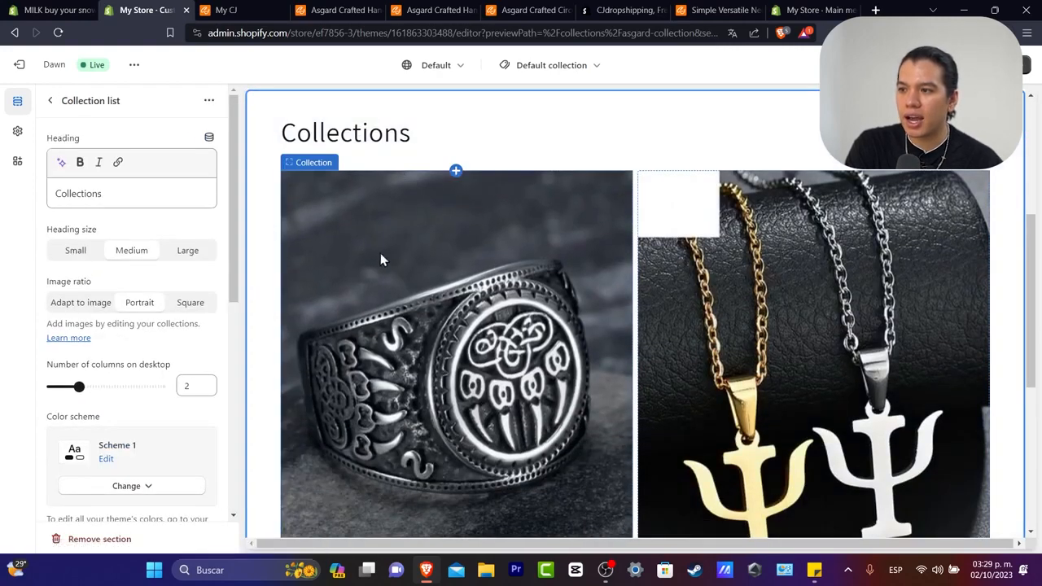
scroll(156, 396, "down", 5)
left_click(102, 539)
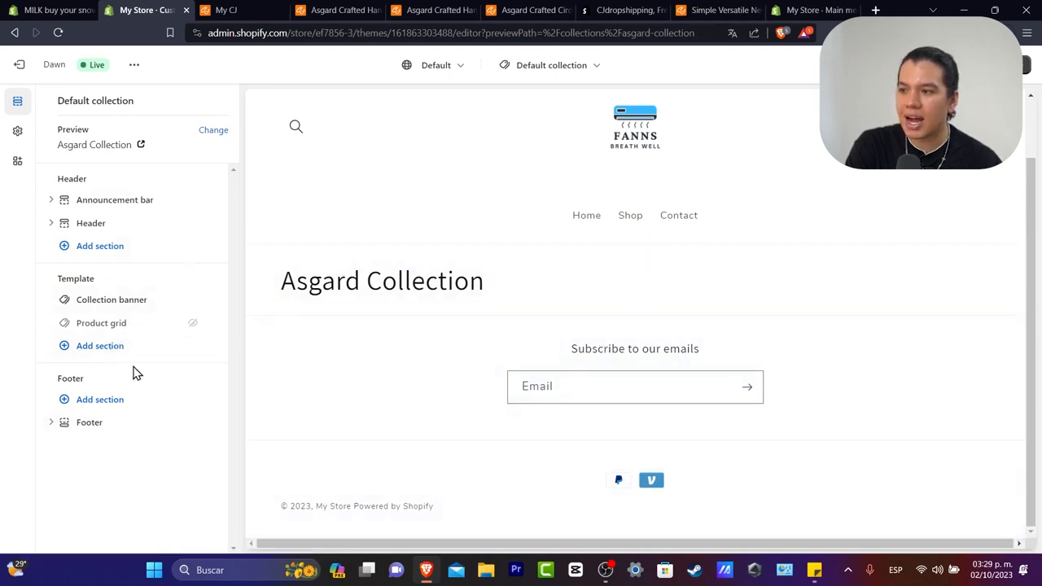
Add a Featured collection section to the collection template with Asgard Collection as its source, and save the changes.
left_click(99, 346)
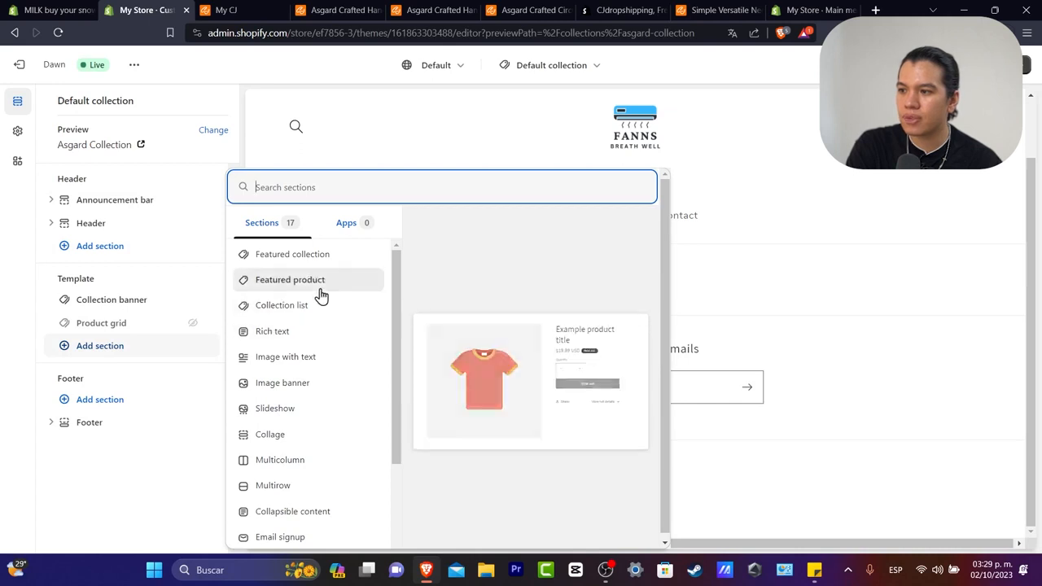
left_click(315, 259)
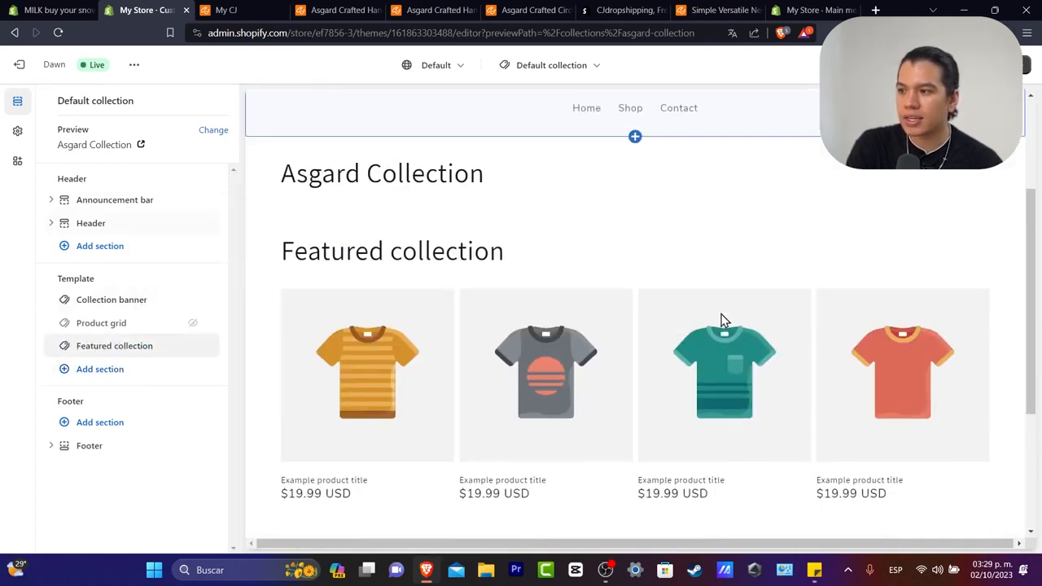
left_click(520, 261)
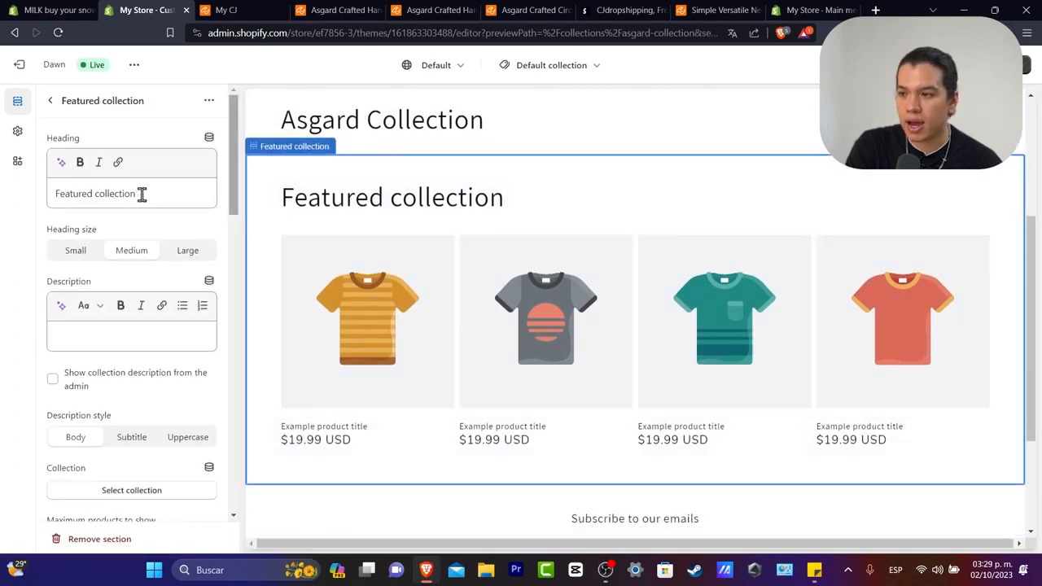
scroll(175, 293, "down", 5)
left_click(151, 127)
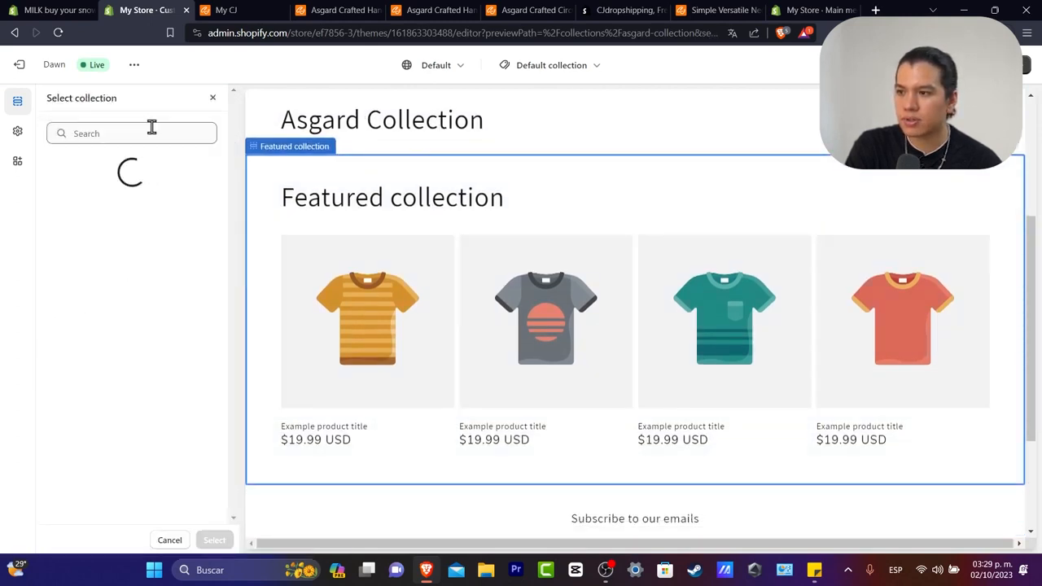
left_click(133, 214)
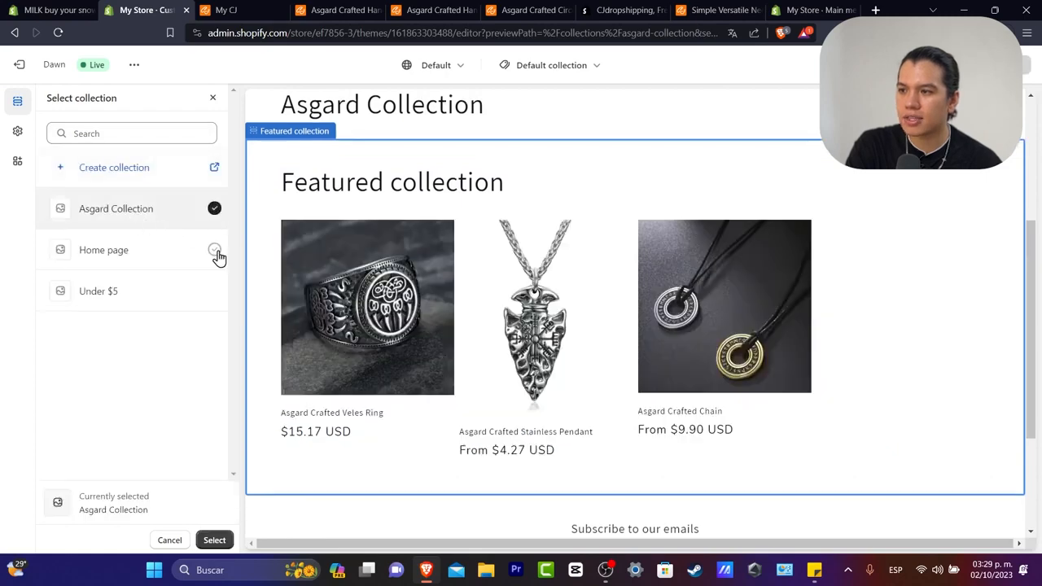
left_click(213, 540)
scroll(577, 347, "down", 4)
scroll(537, 277, "up", 4)
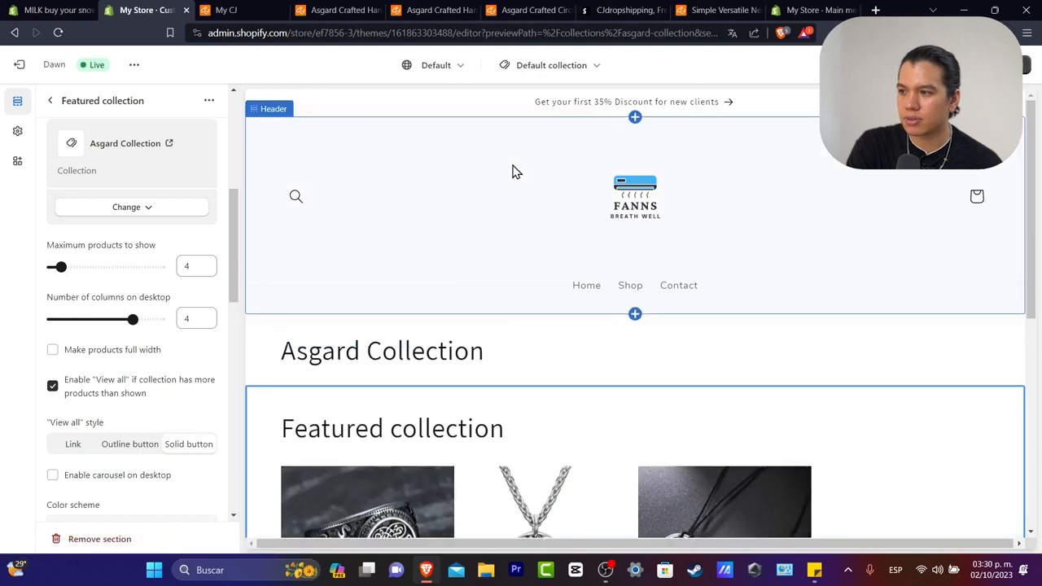
scroll(282, 425, "down", 2)
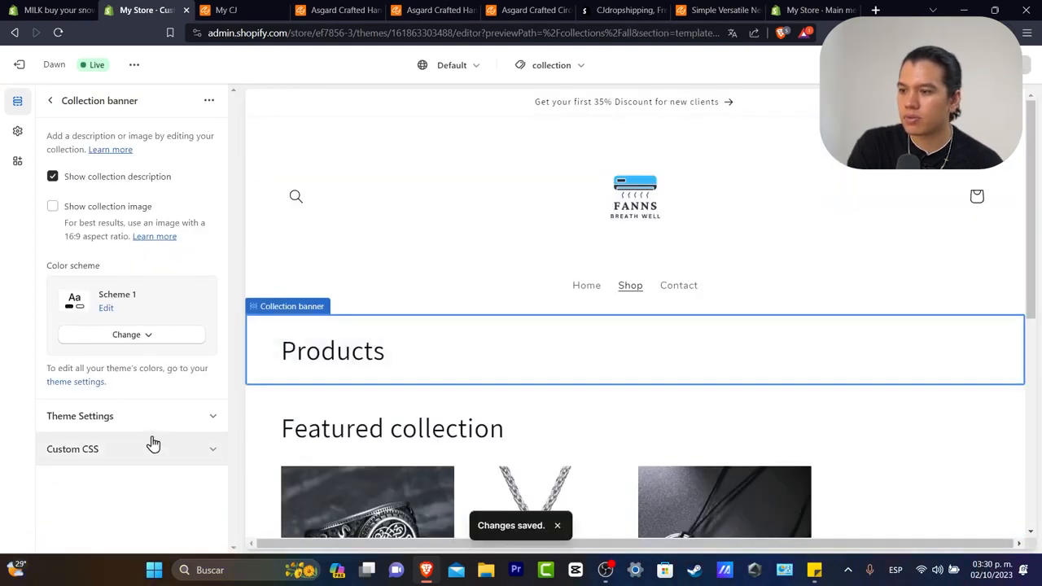
Examine the theme settings of the Shop page's collection banner and the featured products below it.
left_click(168, 419)
scroll(635, 457, "down", 5)
scroll(645, 458, "up", 5)
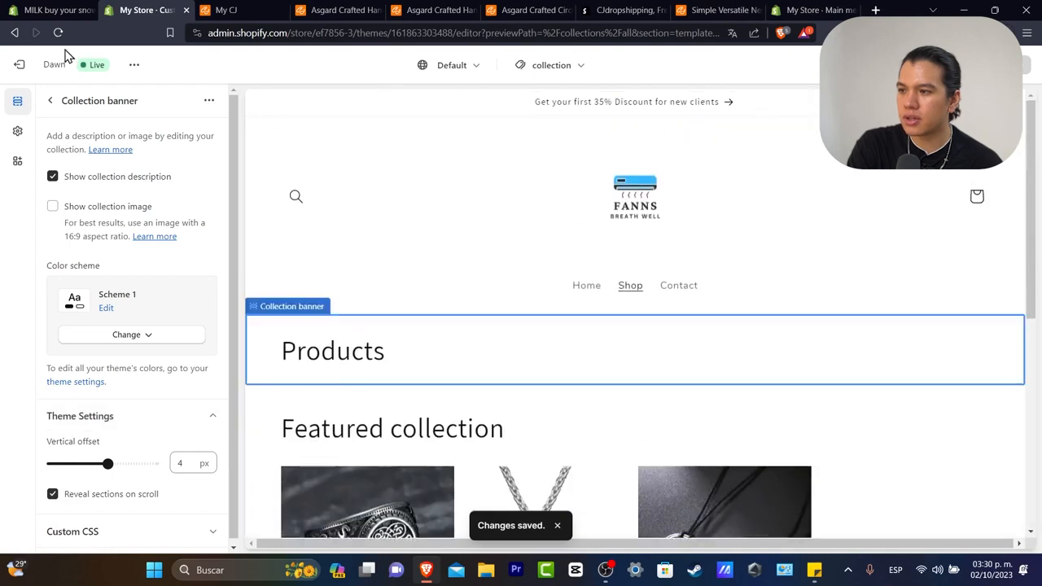
left_click(61, 104)
scroll(616, 383, "down", 2)
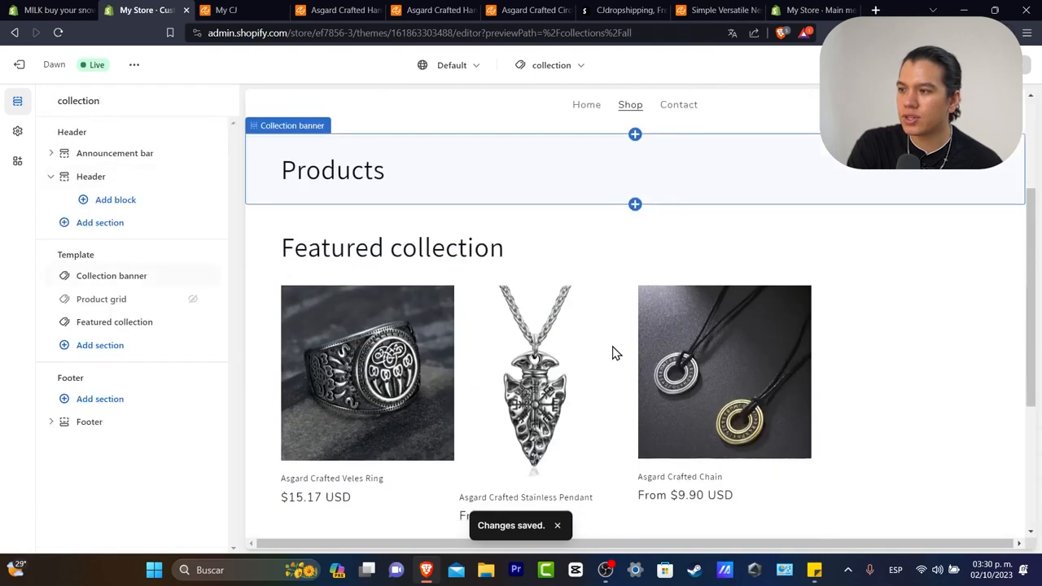
Open the Home page from the preview and check its image banner and footer sections.
left_click(584, 124)
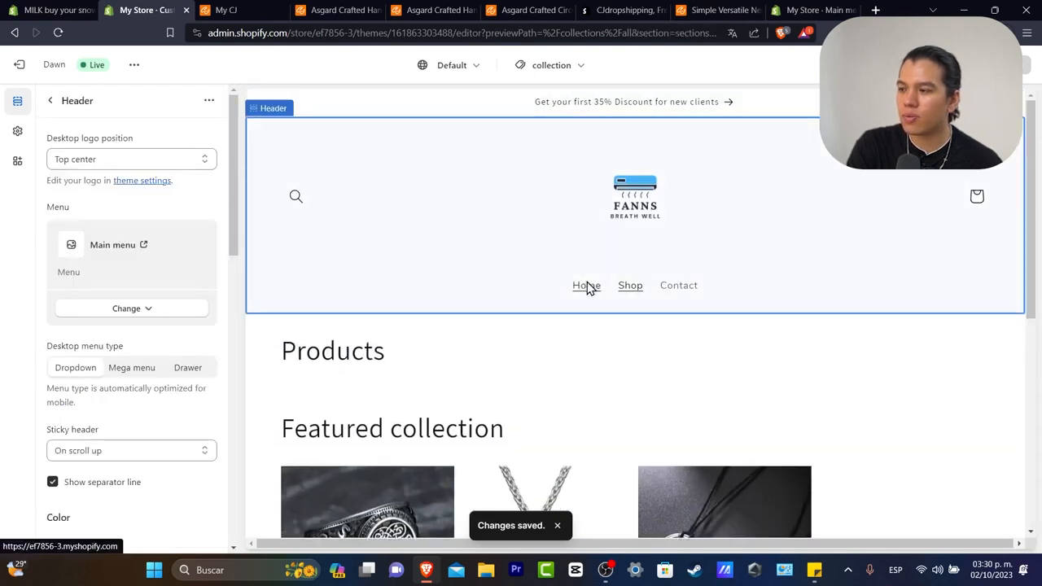
left_click(587, 286)
scroll(744, 277, "down", 6)
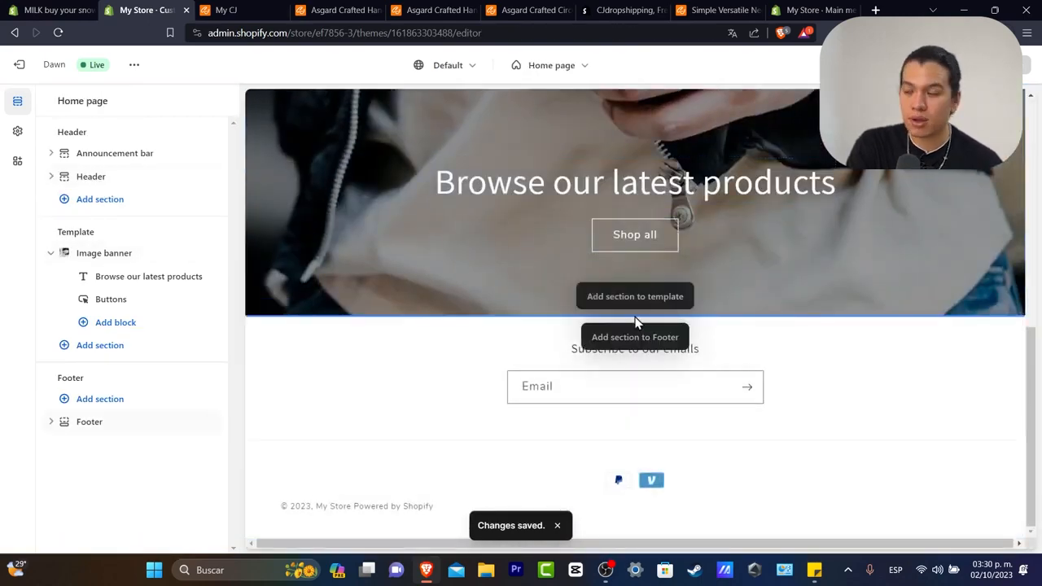
left_click(525, 324)
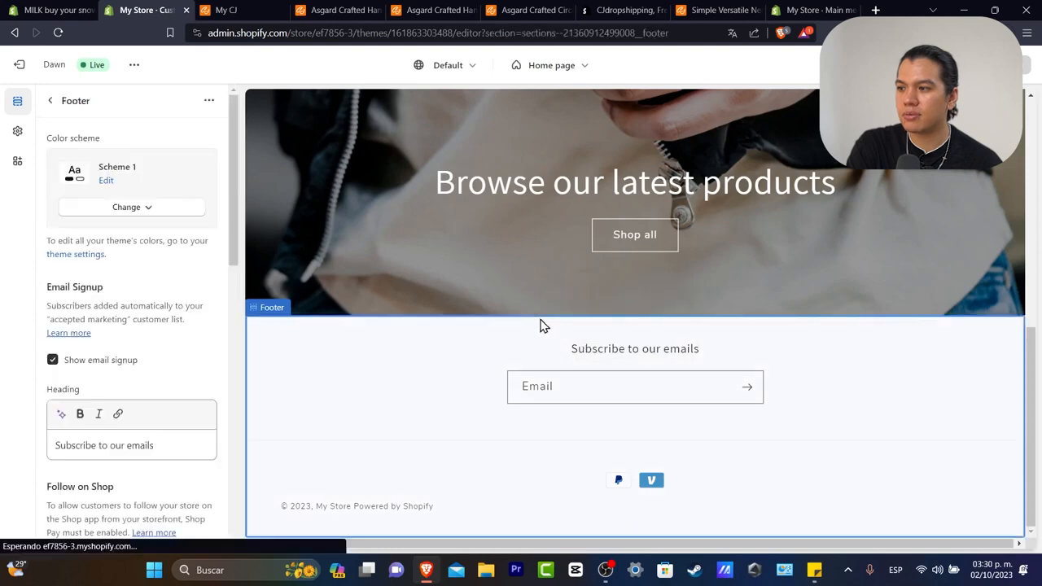
left_click(493, 298)
scroll(146, 342, "down", 4)
scroll(163, 353, "up", 5)
left_click(51, 103)
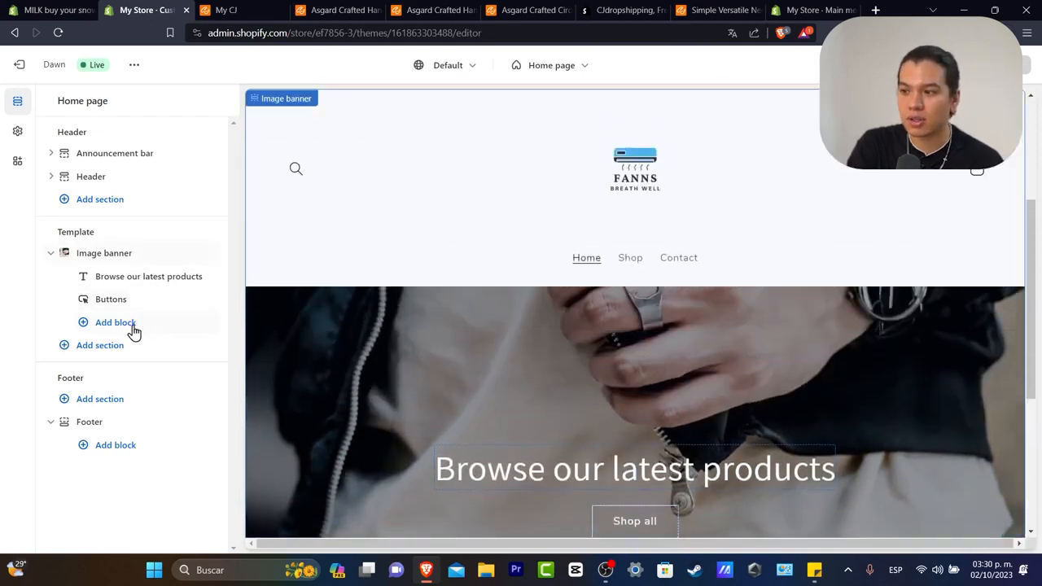
Add a Featured product section below the image banner on the home page.
left_click(115, 322)
left_click(100, 345)
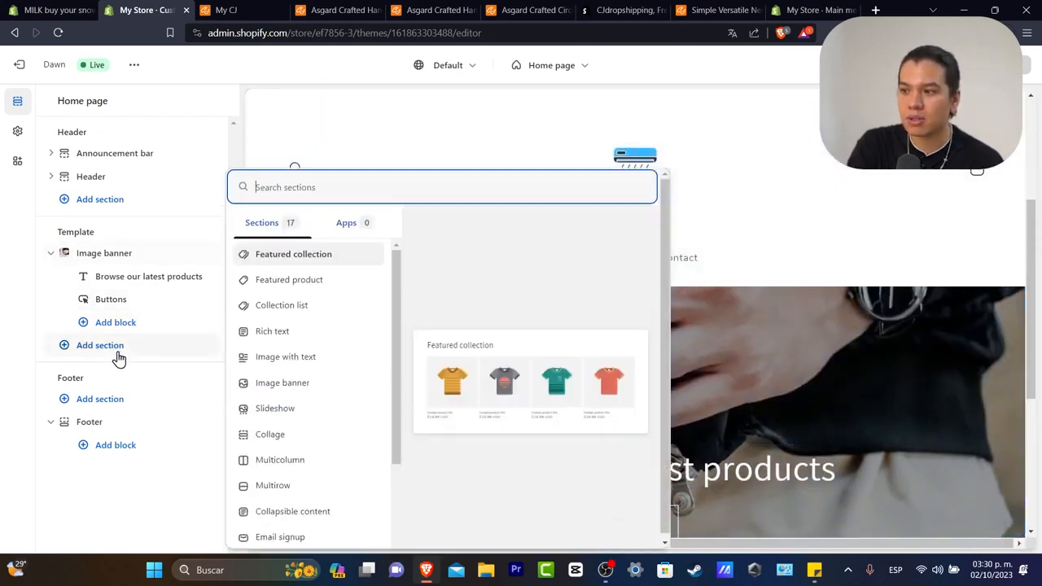
left_click(343, 281)
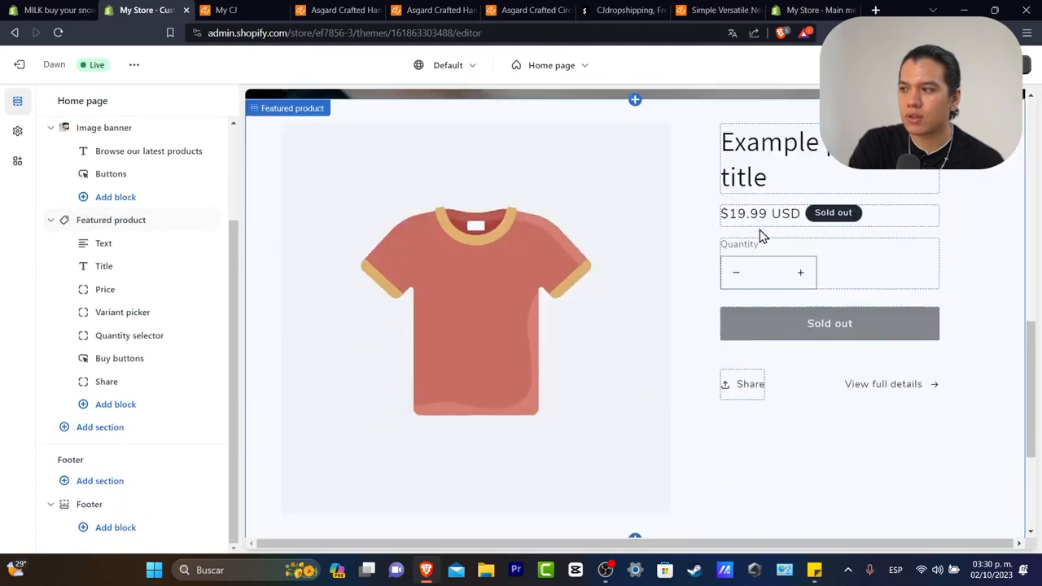
Set the featured product to Asgard Crafted Veles Ring and review the section in the preview.
left_click(126, 221)
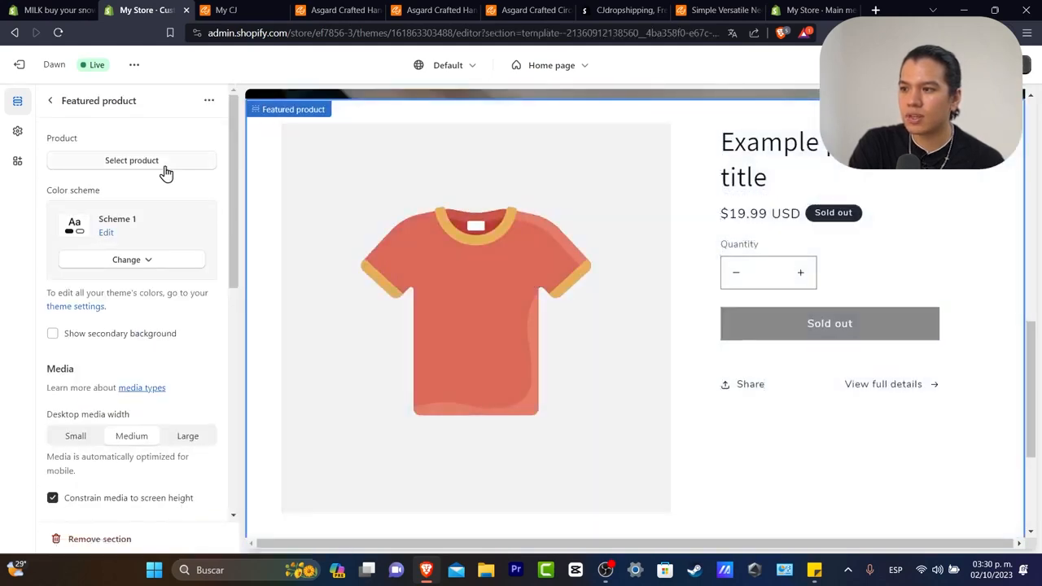
left_click(167, 164)
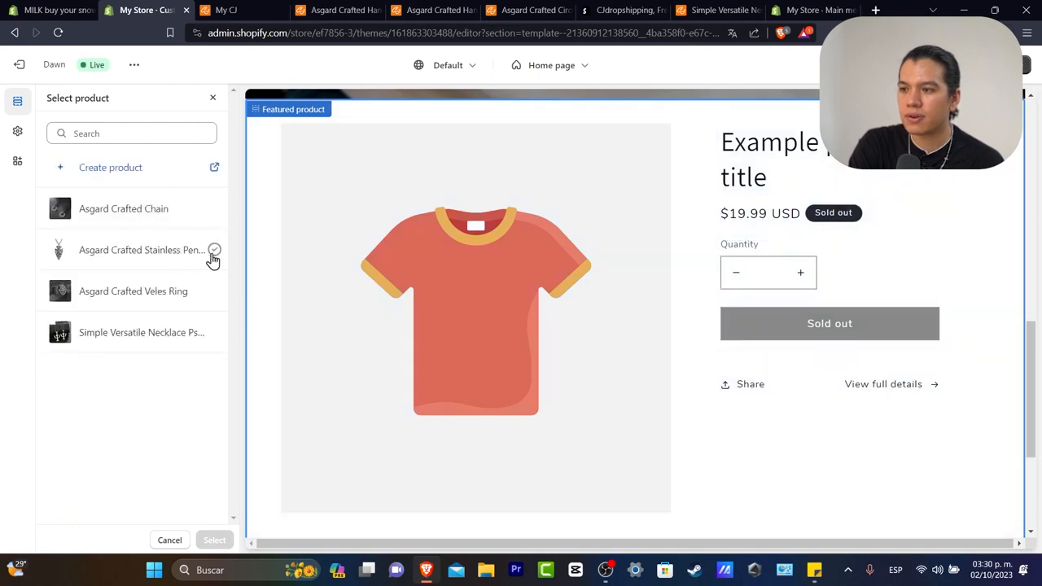
left_click(214, 291)
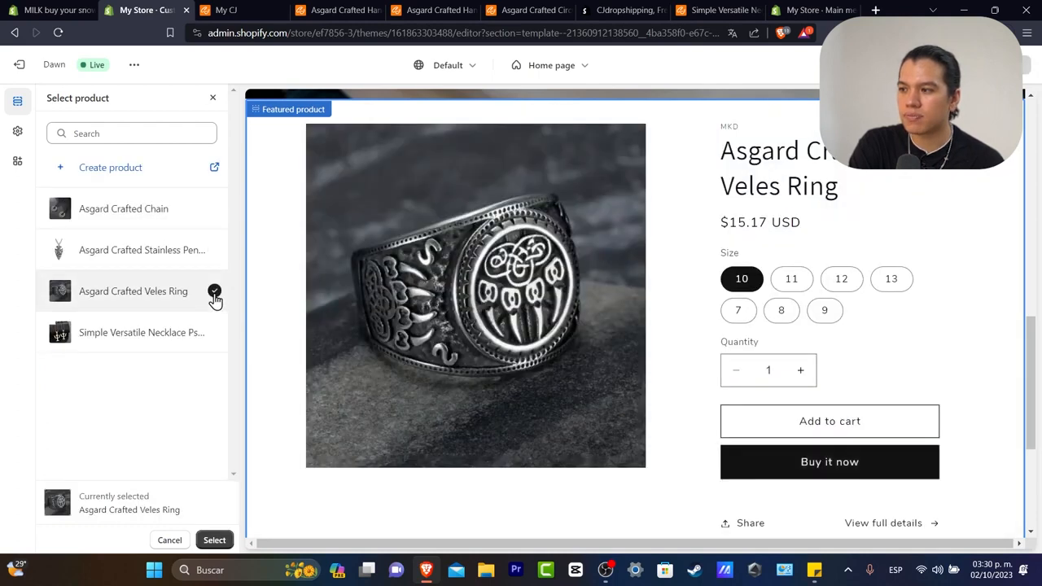
left_click(214, 540)
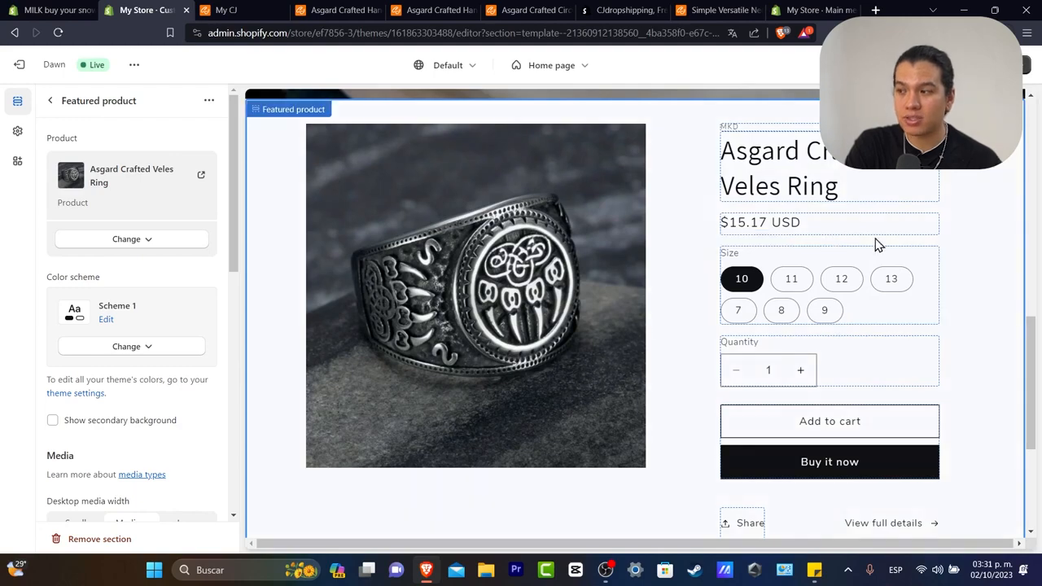
scroll(588, 434, "down", 3)
scroll(589, 434, "up", 2)
scroll(589, 434, "up", 5)
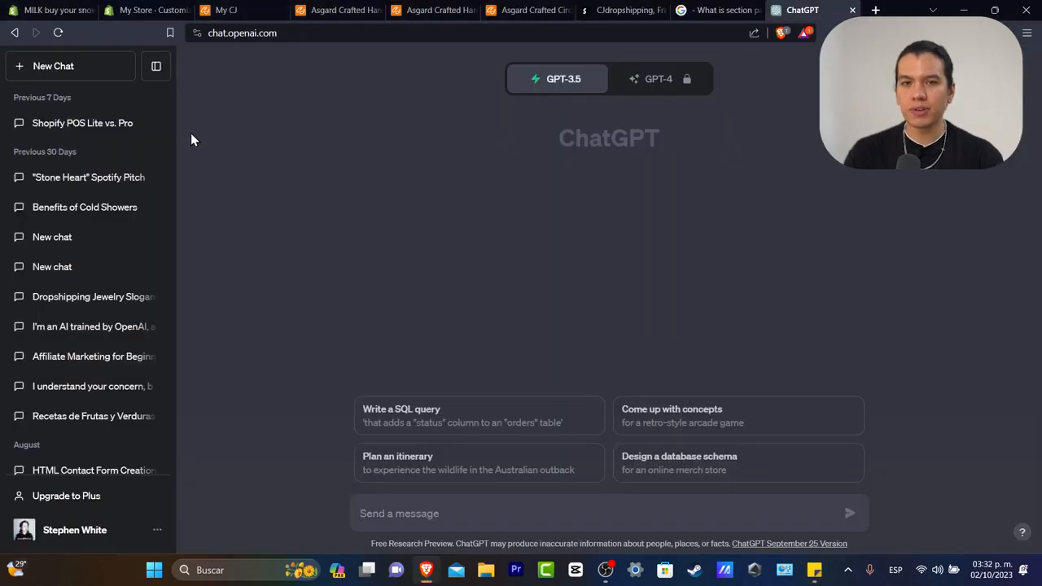
Hide ChatGPT's chat history and switch back to the Shopify theme editor to look over the home page.
left_click(156, 65)
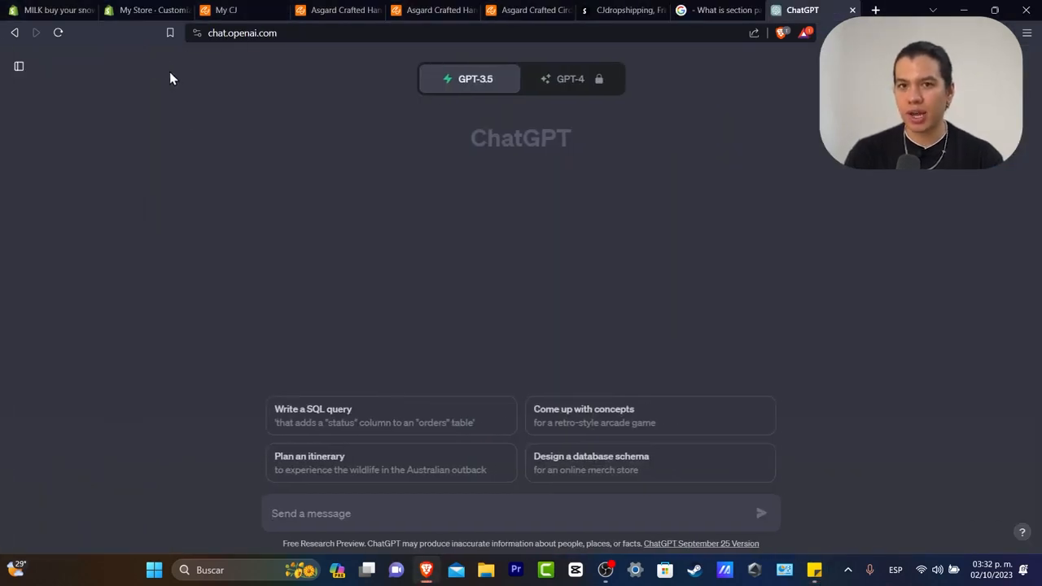
left_click(153, 10)
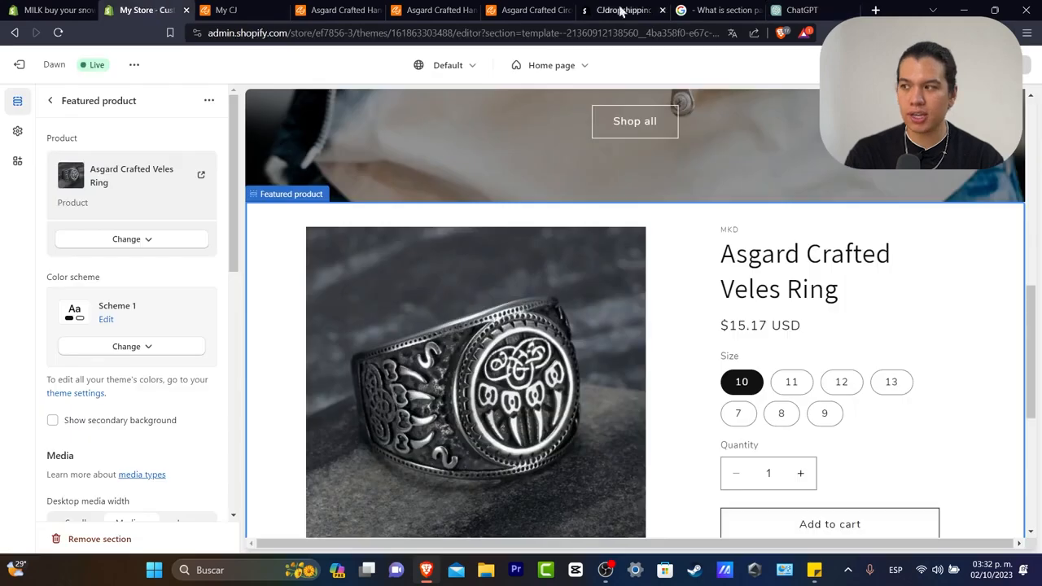
left_click(818, 10)
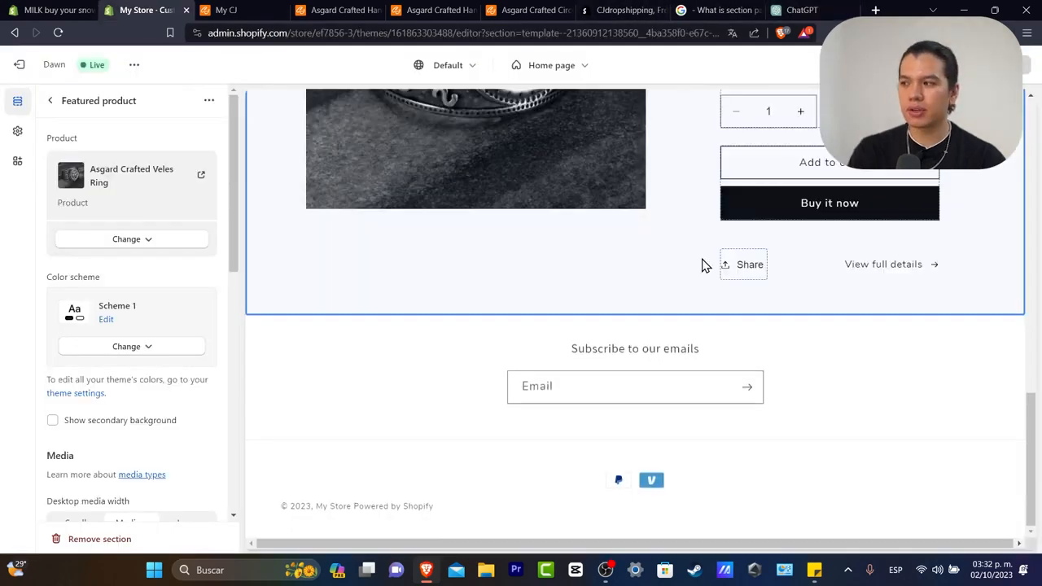
scroll(700, 263, "up", 6)
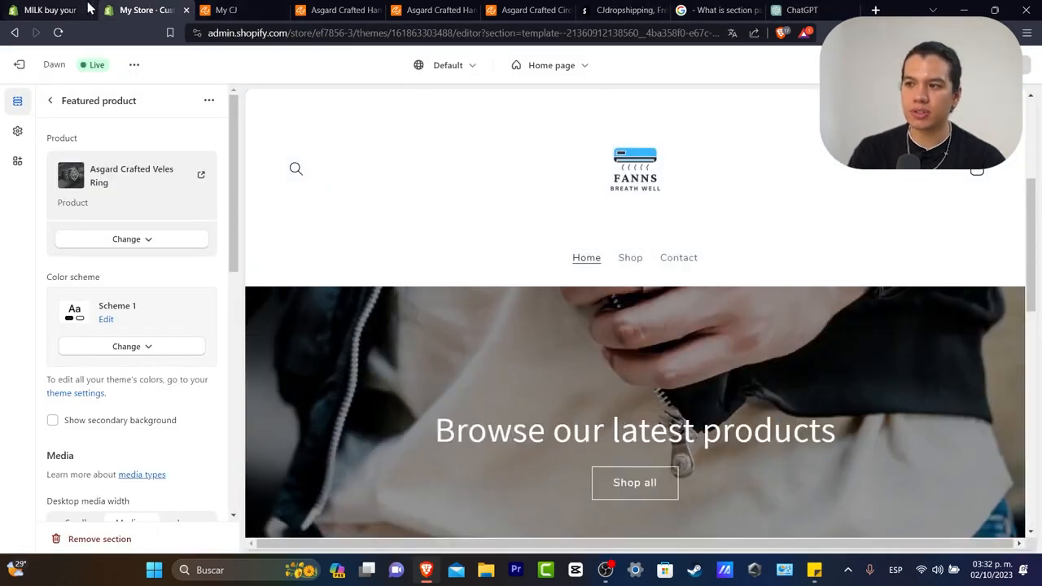
Exit the theme editor to the Themes page and collapse the trial notice.
left_click(20, 64)
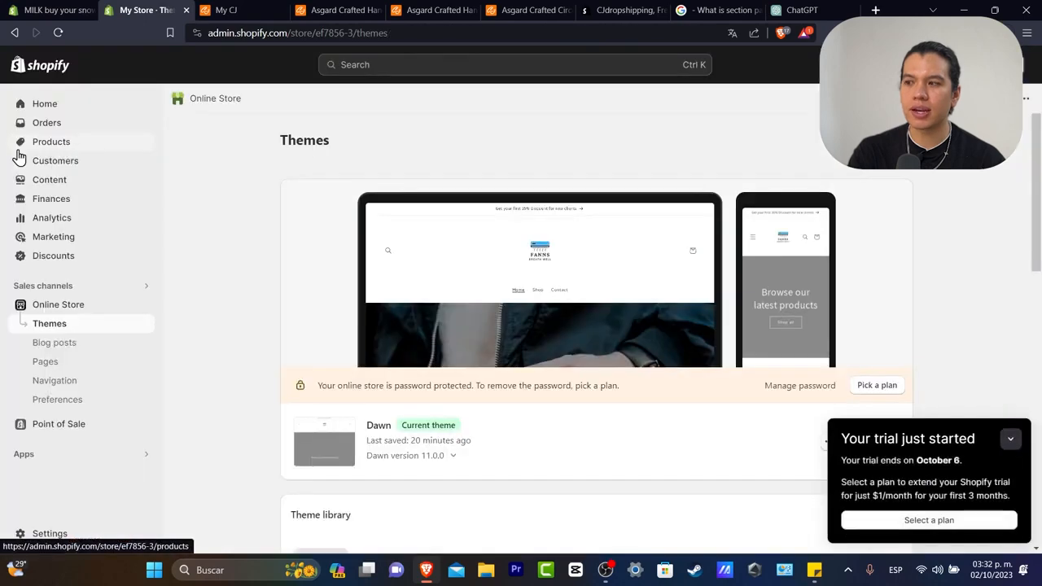
scroll(274, 319, "down", 4)
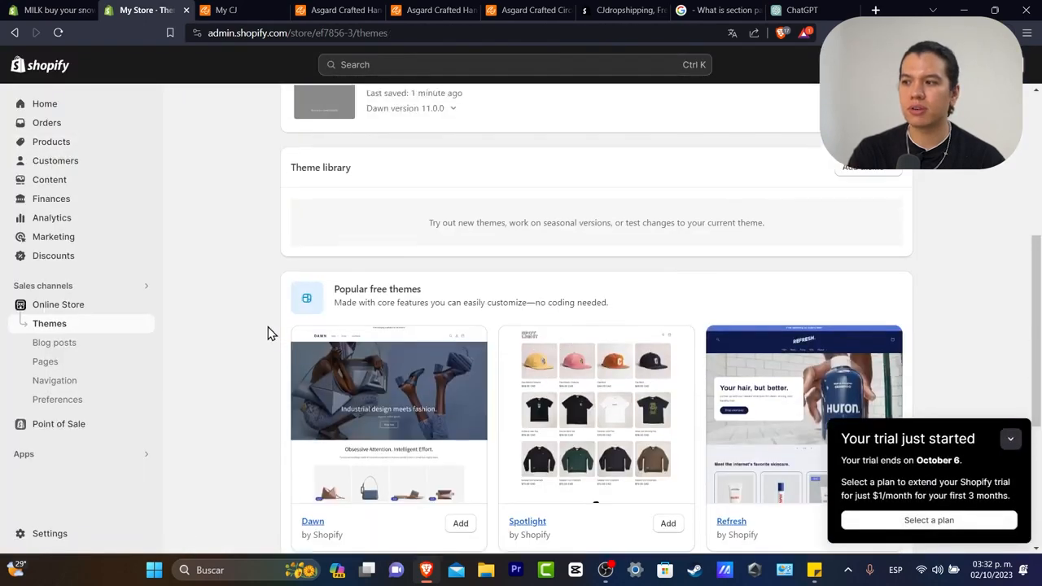
scroll(269, 333, "up", 2)
left_click(1011, 438)
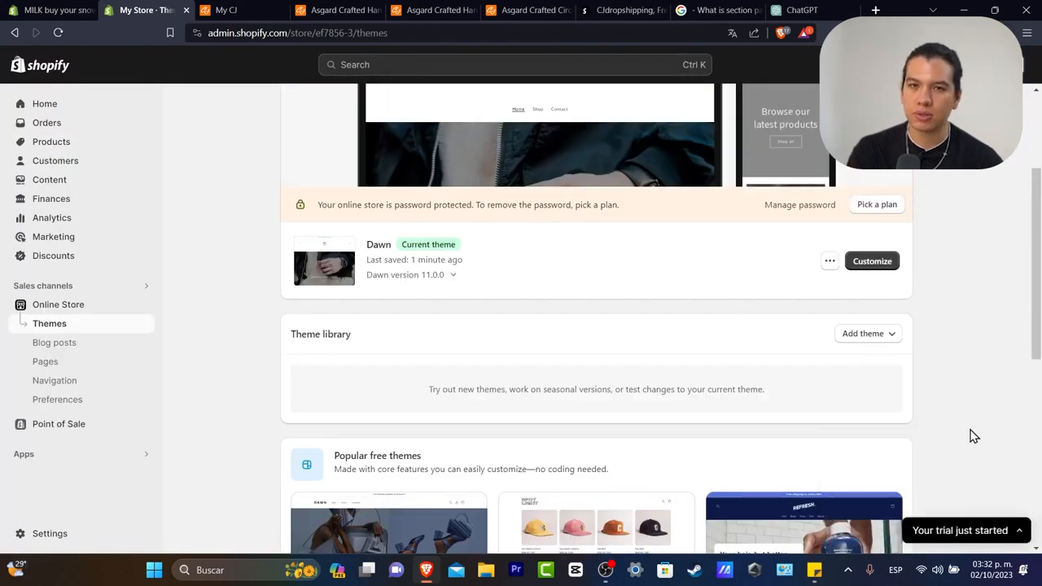
Look over the store's product list and reopen the Dawn theme's editor to check the home page sections.
left_click(84, 141)
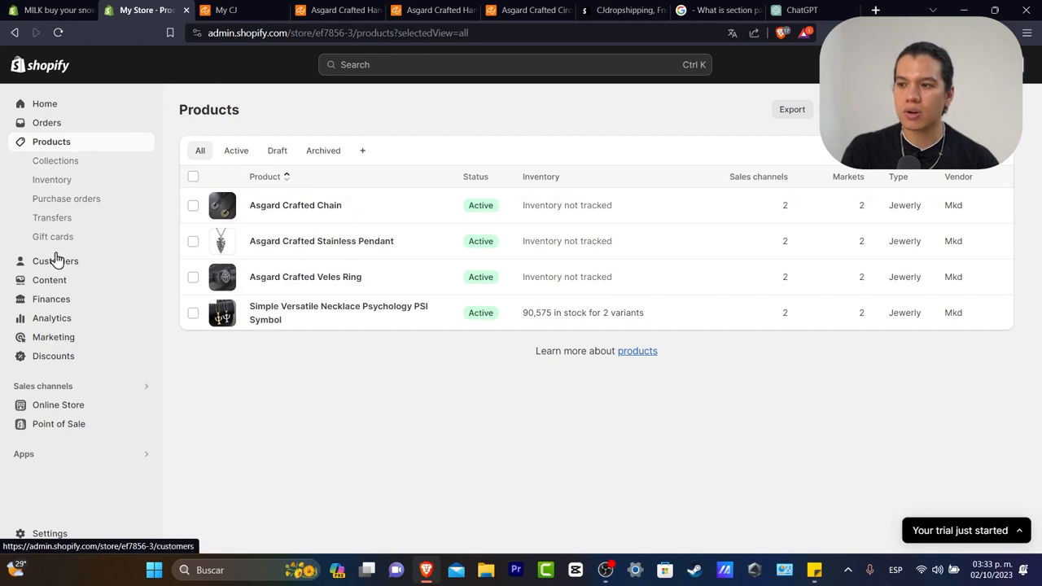
left_click(72, 404)
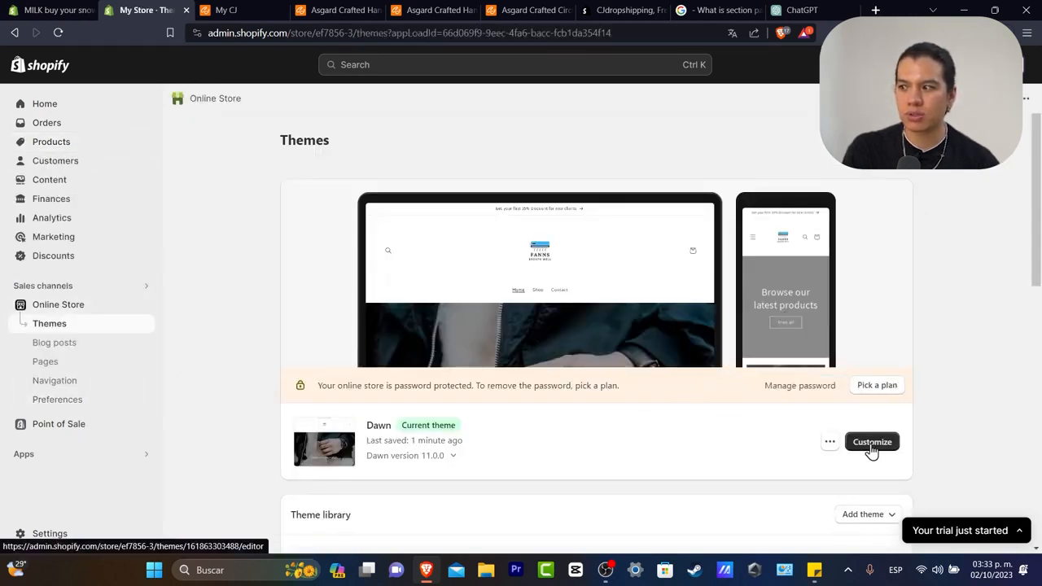
left_click(872, 443)
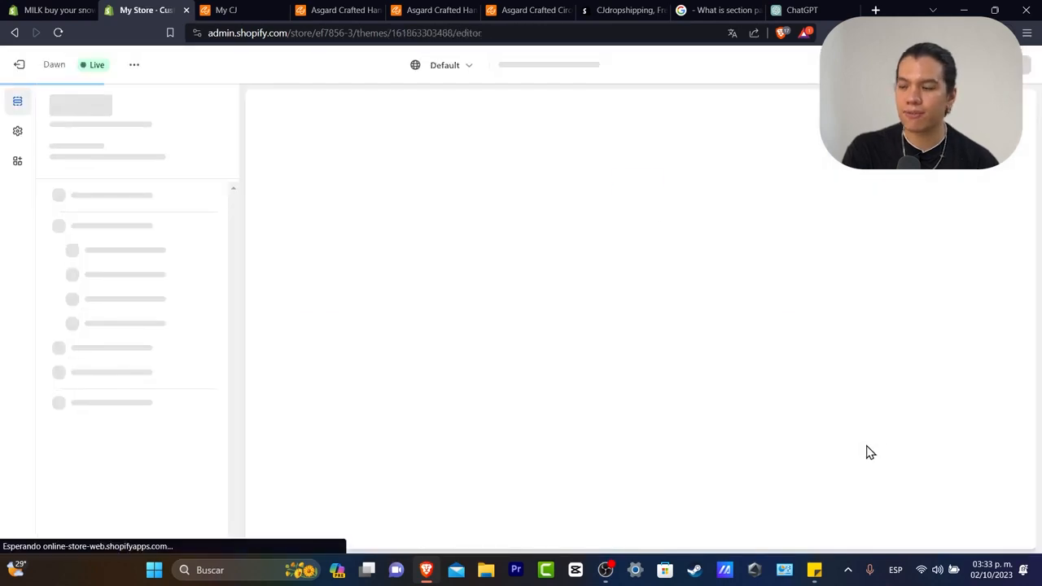
scroll(400, 287, "down", 5)
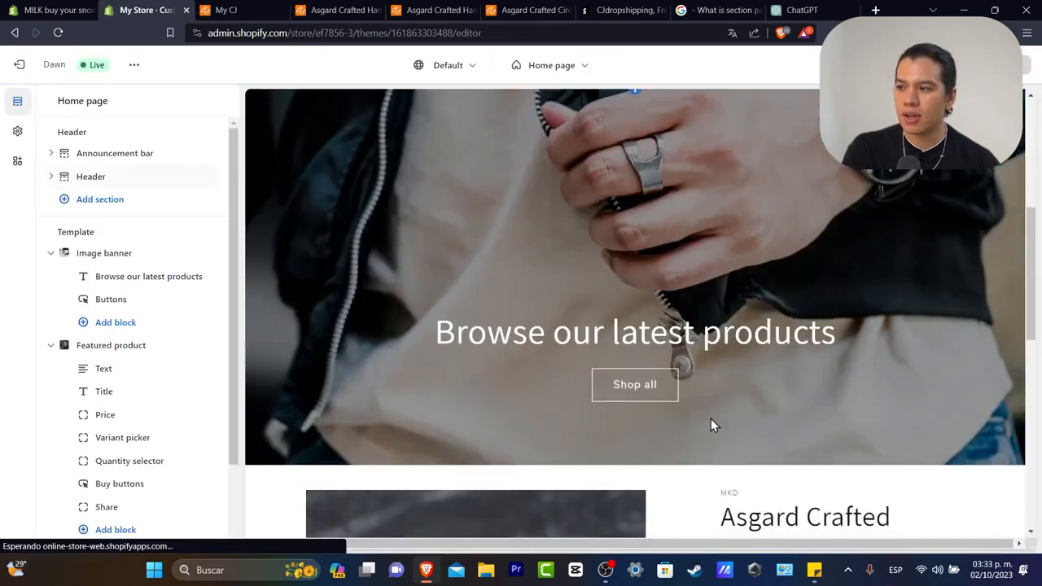
left_click(863, 355)
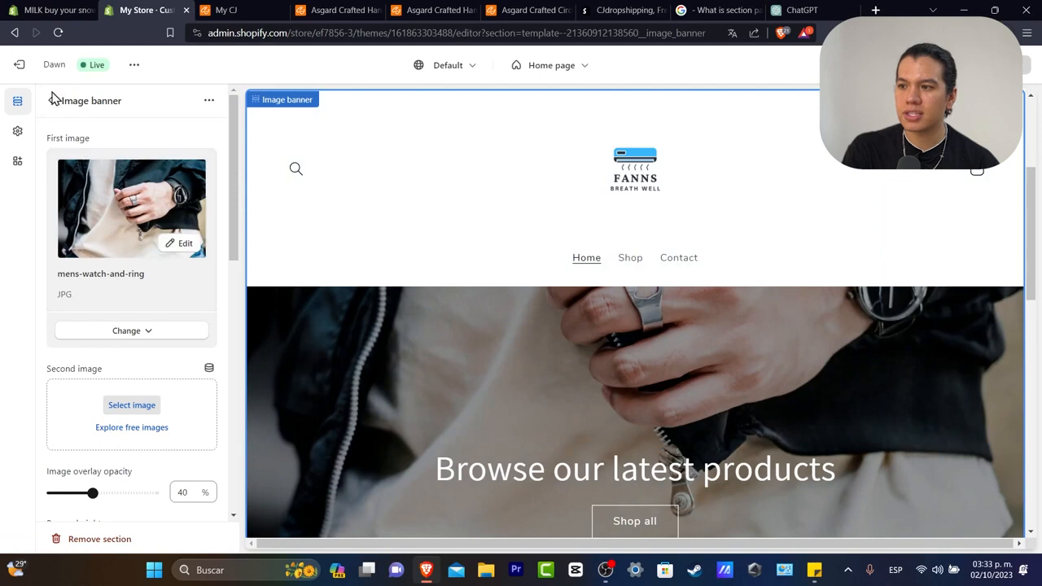
left_click(47, 103)
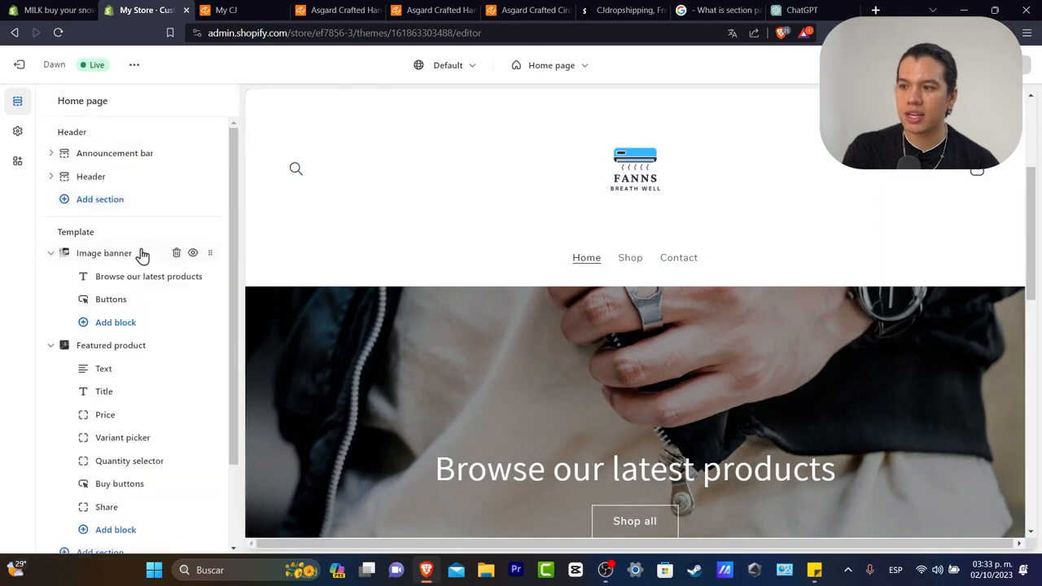
Add a Text block to the home page's image banner and open its settings.
left_click(127, 330)
left_click(265, 353)
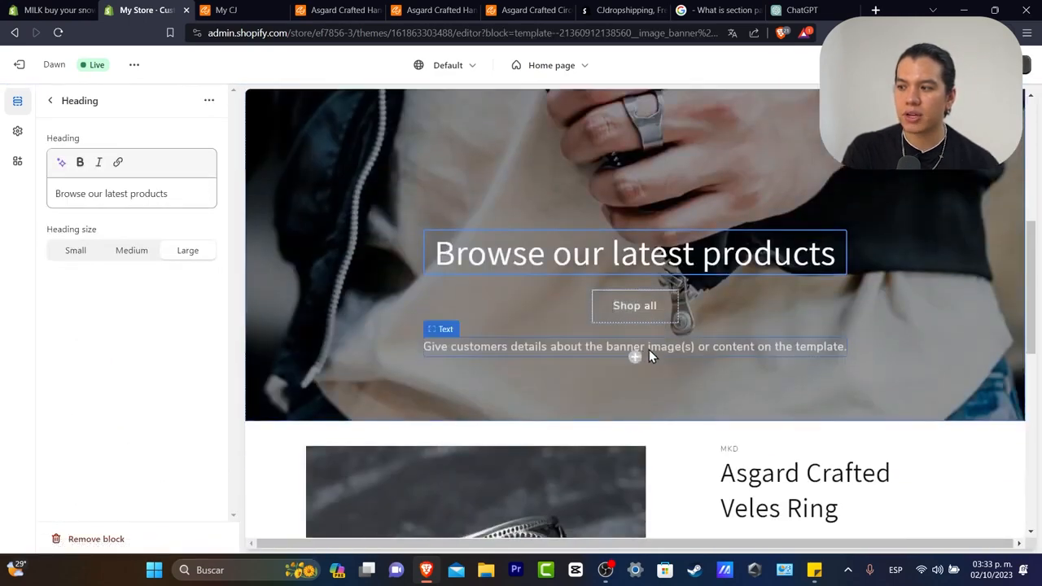
left_click(649, 349)
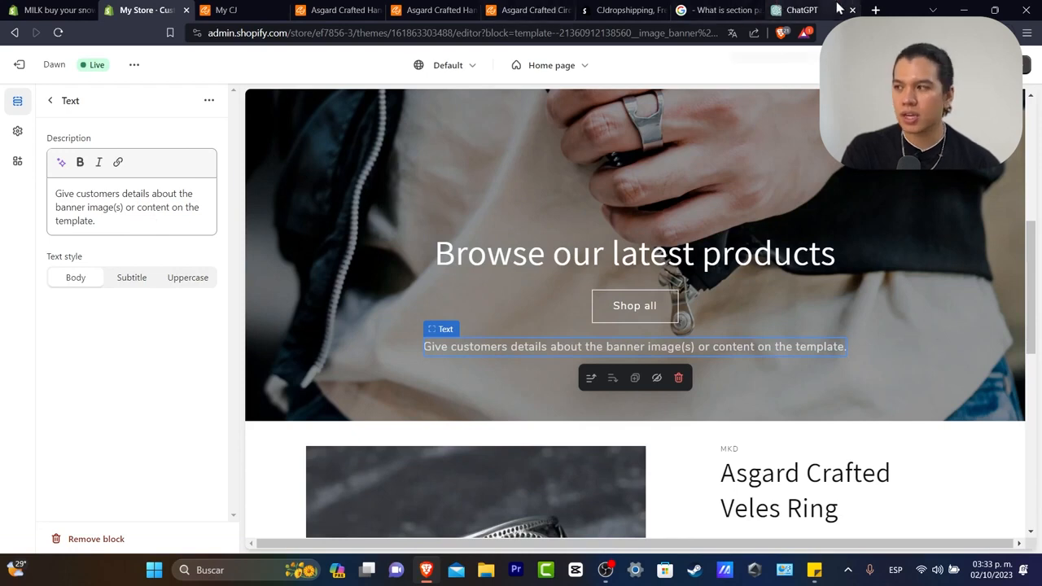
Switch to ChatGPT and ask for a strong, long, catchy, elegant and minimalistic slogan for a men's jewelry website.
left_click(802, 10)
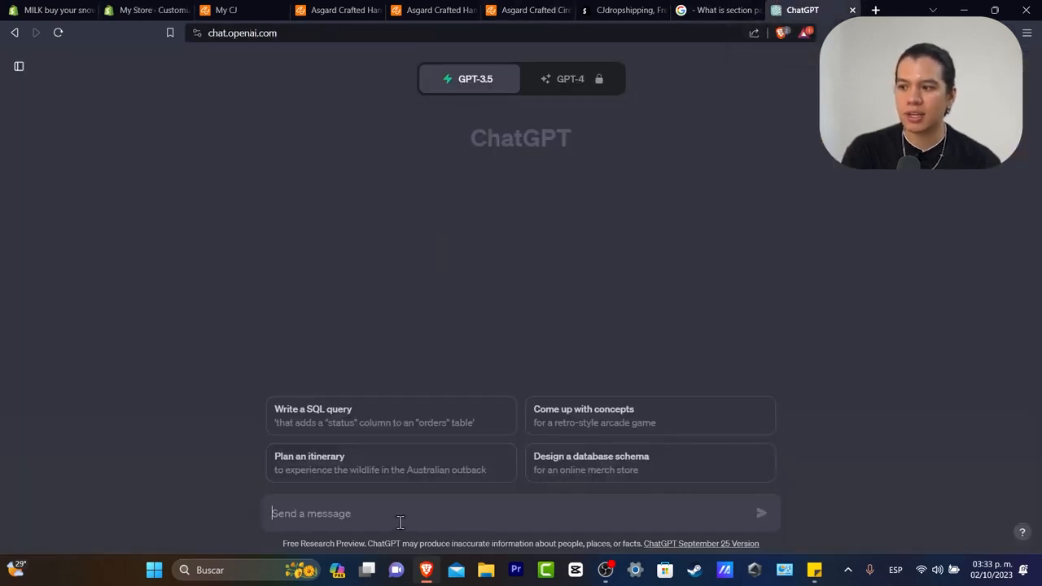
type("i have a website")
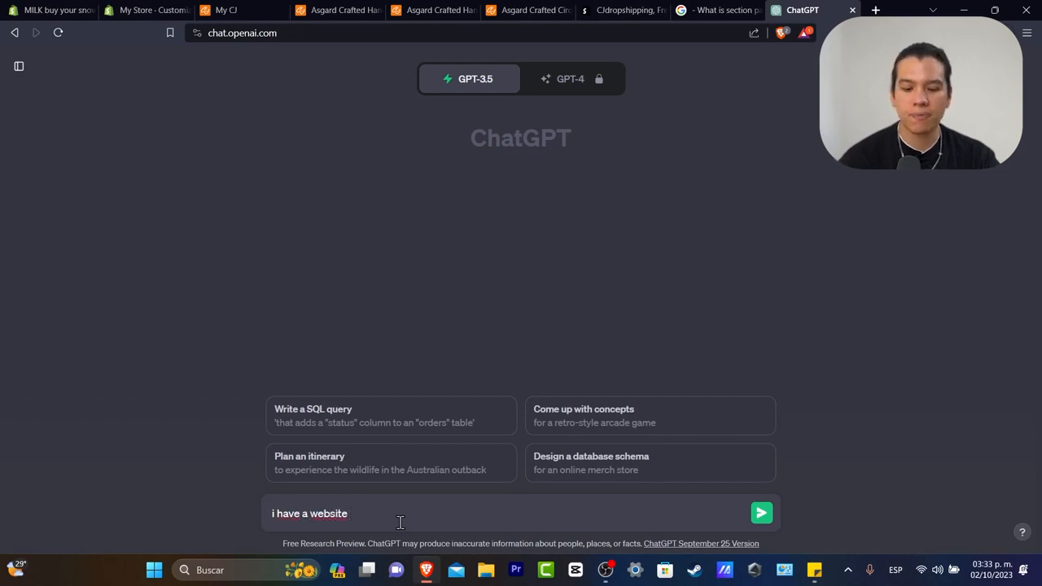
type(" focu")
key("BackSpace")
type("cused into man jewerly, help me create a strong long")
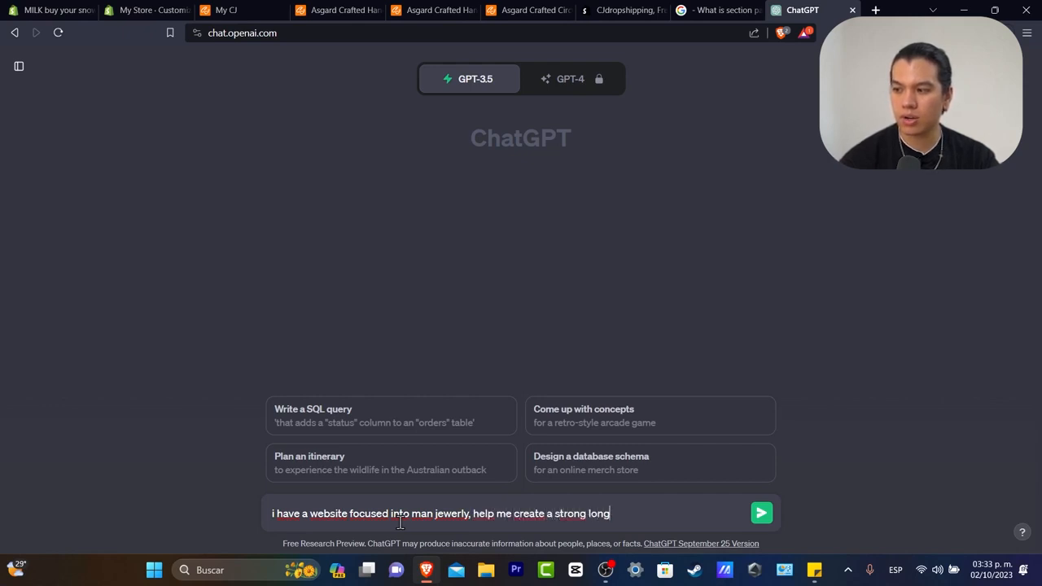
type("slogan and catchy, elegant and minimalistic")
key("Return")
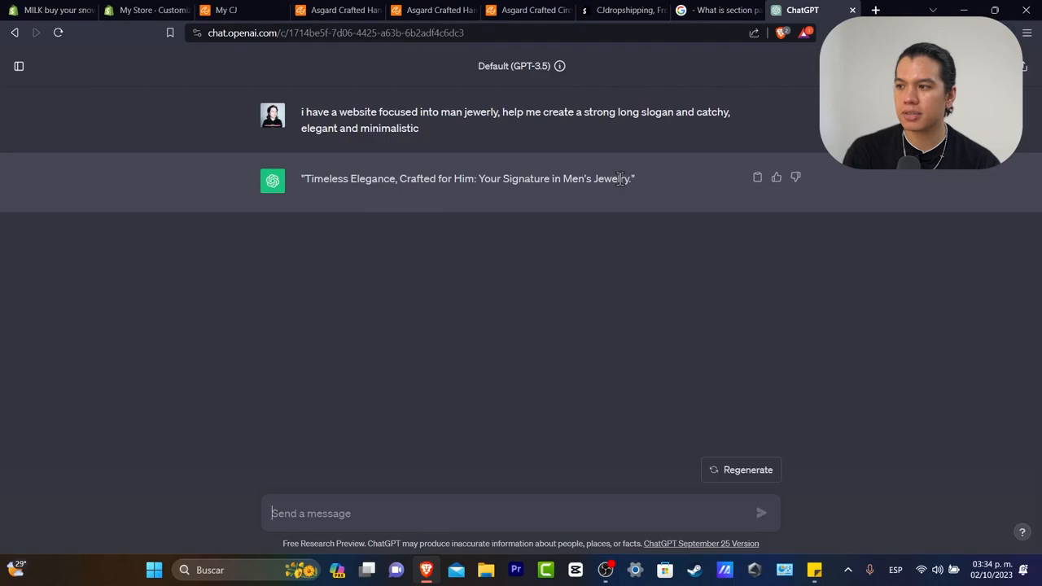
Copy the generated slogan and replace the banner text in the Shopify theme editor with "Timeless Elegance, Crafted for Him: Your Signature in Men's Jewelry.".
left_click_drag(654, 179, 310, 176)
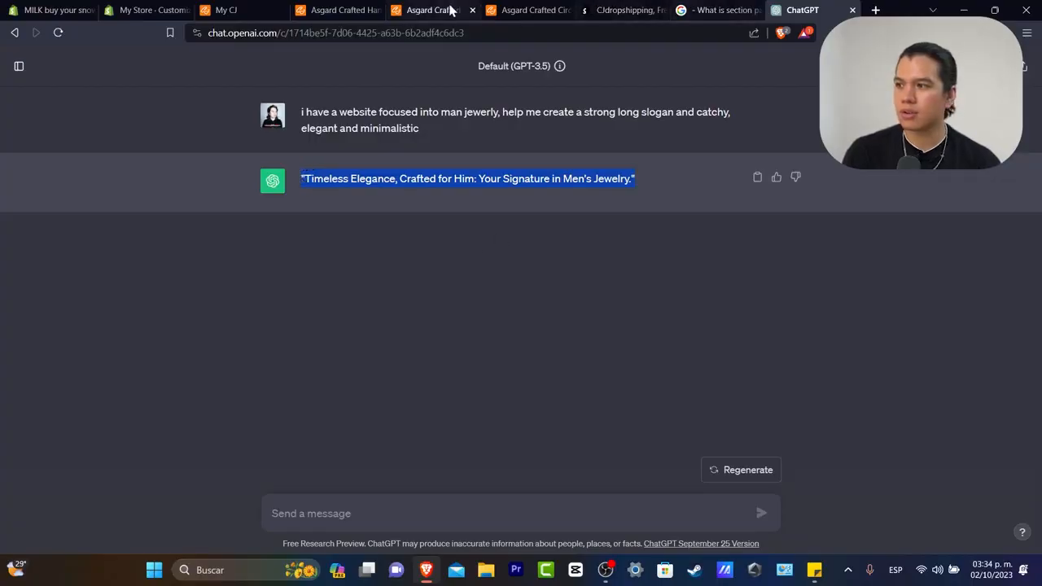
left_click(150, 8)
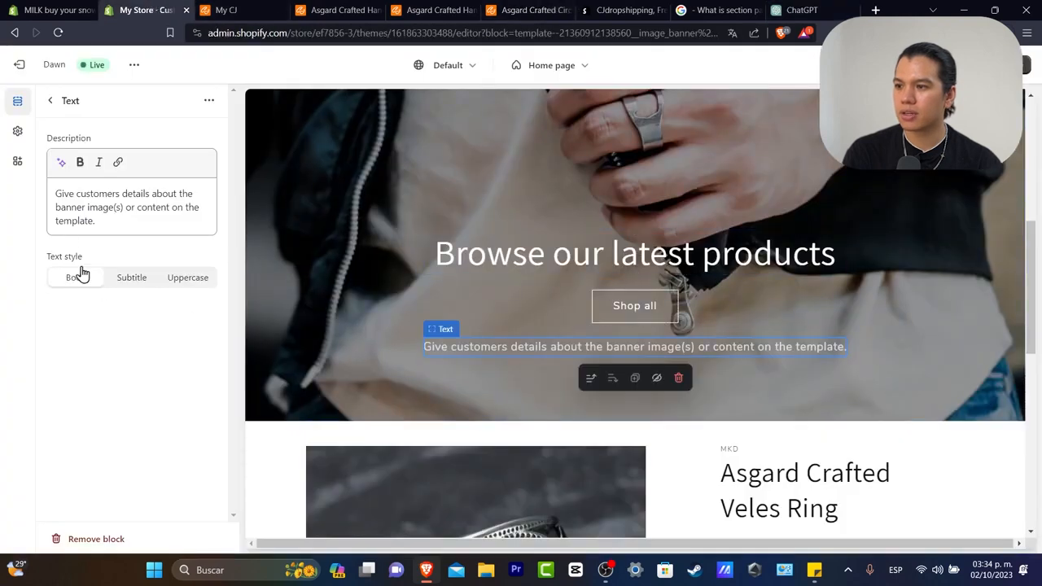
left_click_drag(128, 225, 49, 193)
type("\"Timeless Elegance, Crafted for Him: Your Signature in Men's Jewelry.\"")
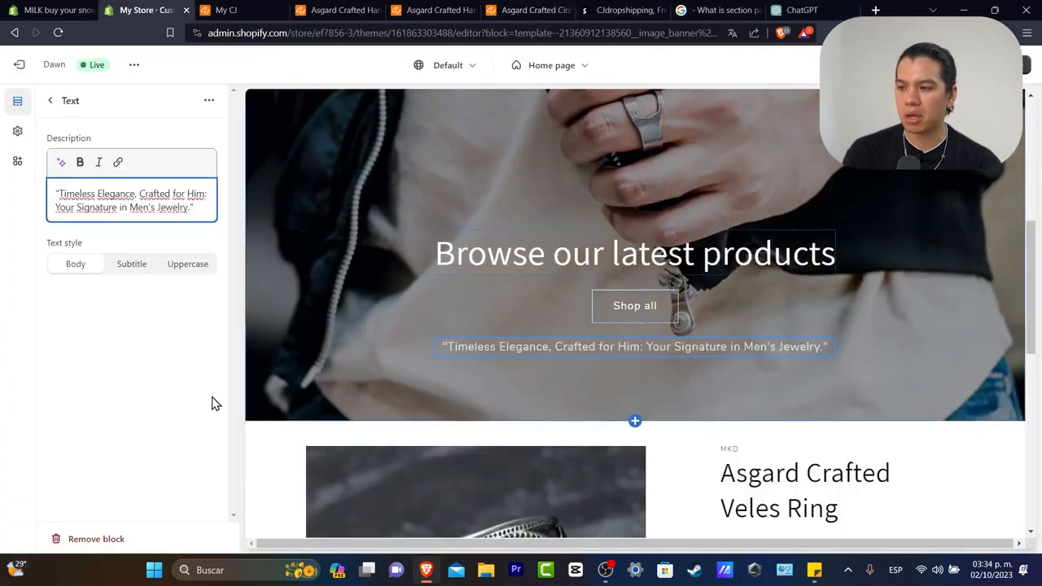
Try the Subtitle and Uppercase styles on the banner text, return it to Body, and save the theme.
left_click(135, 272)
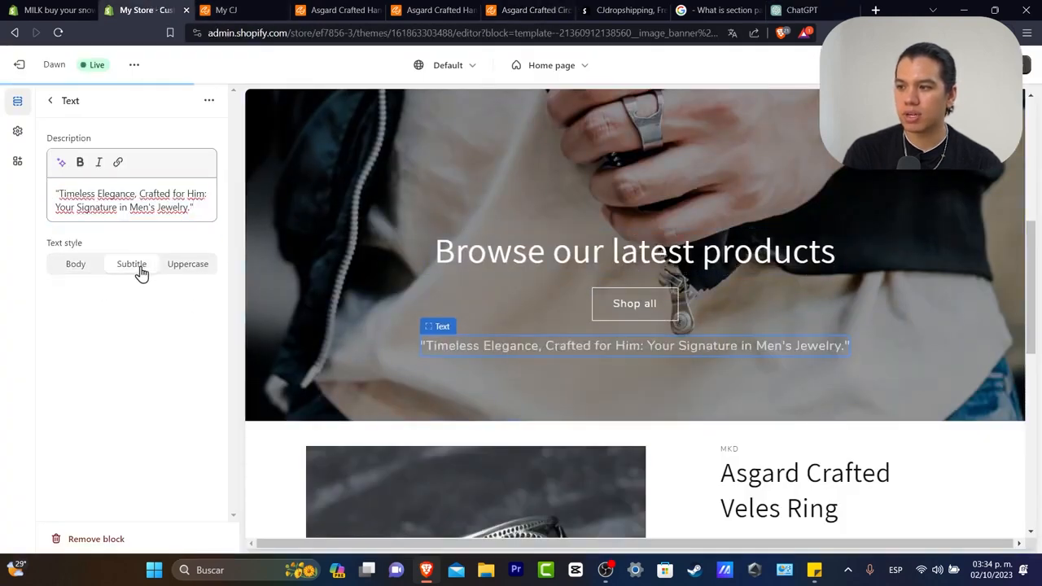
left_click(179, 274)
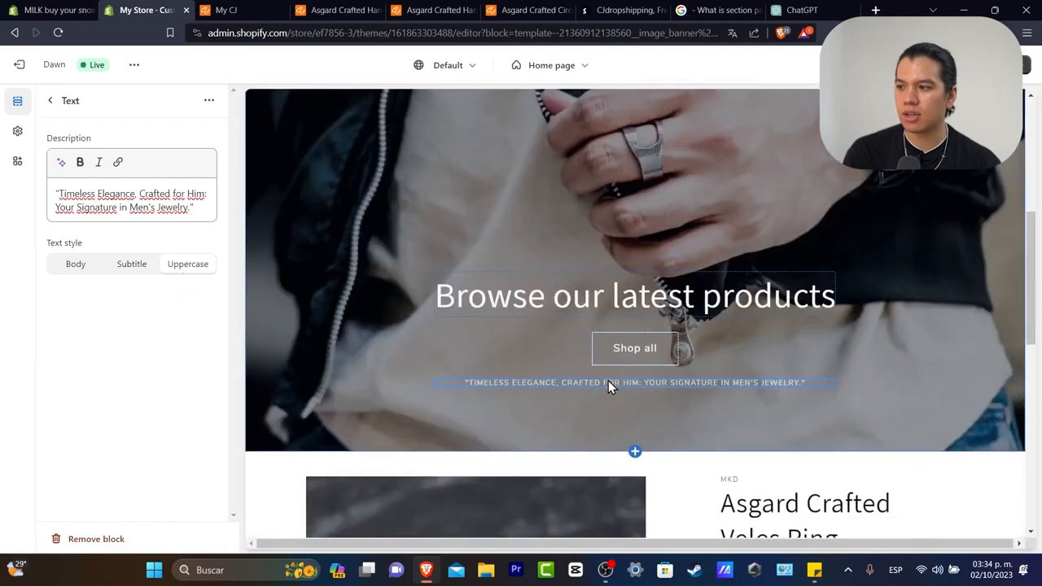
left_click(76, 267)
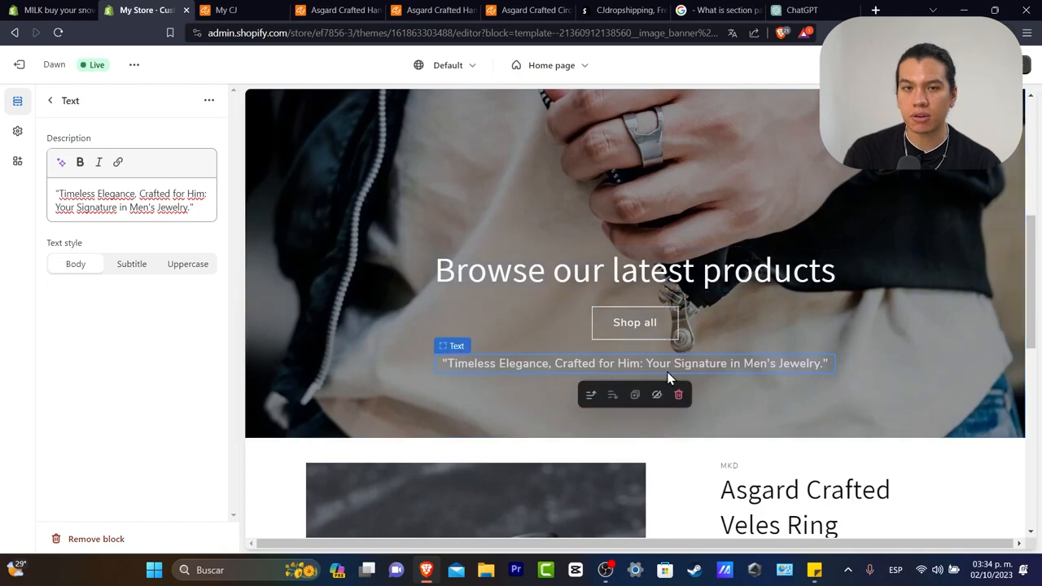
left_click(1026, 68)
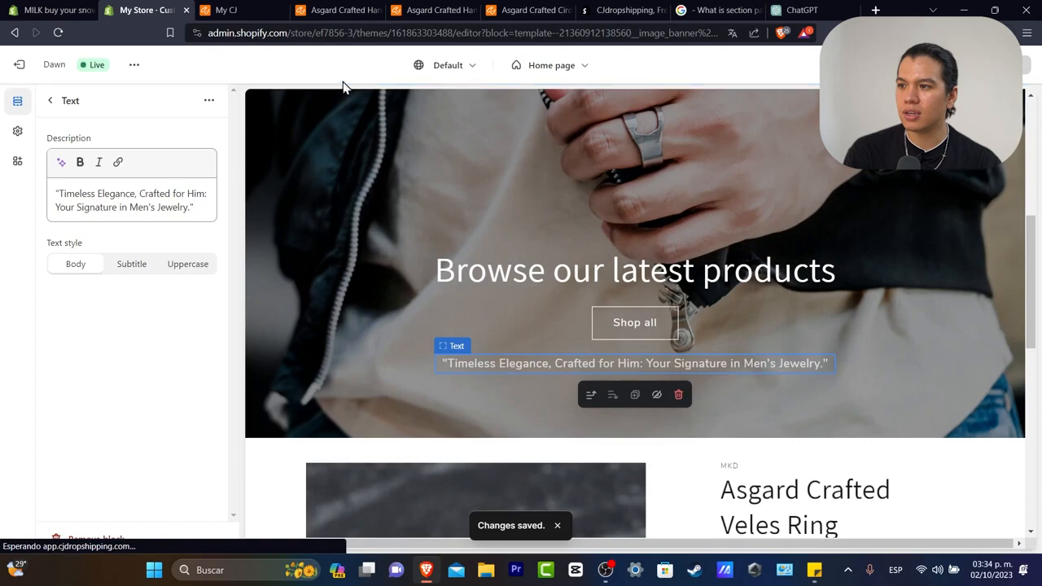
Open the live storefront and review the home page's header, banner slogan, featured product and footer.
left_click(134, 65)
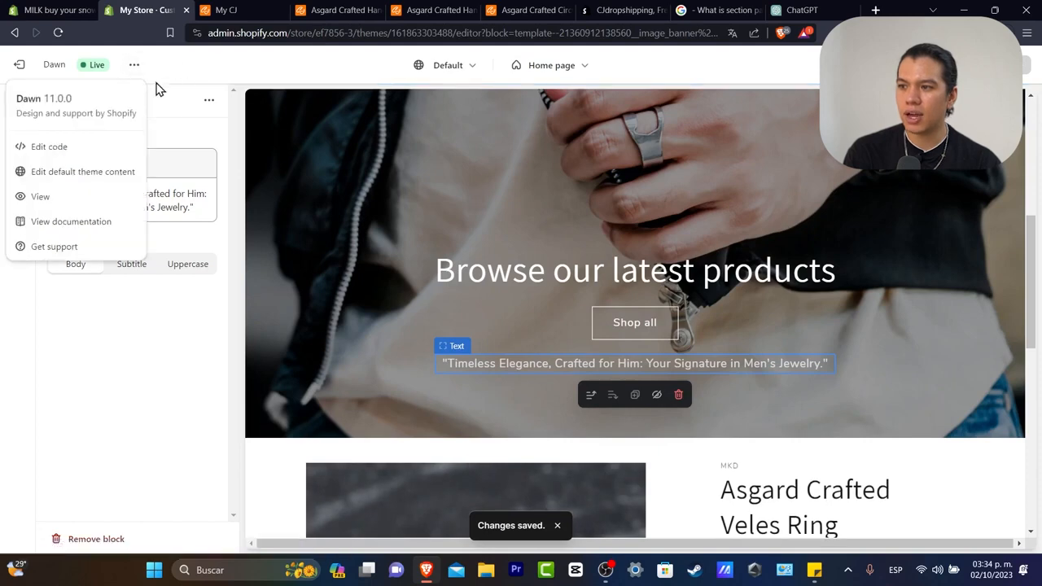
left_click(101, 199)
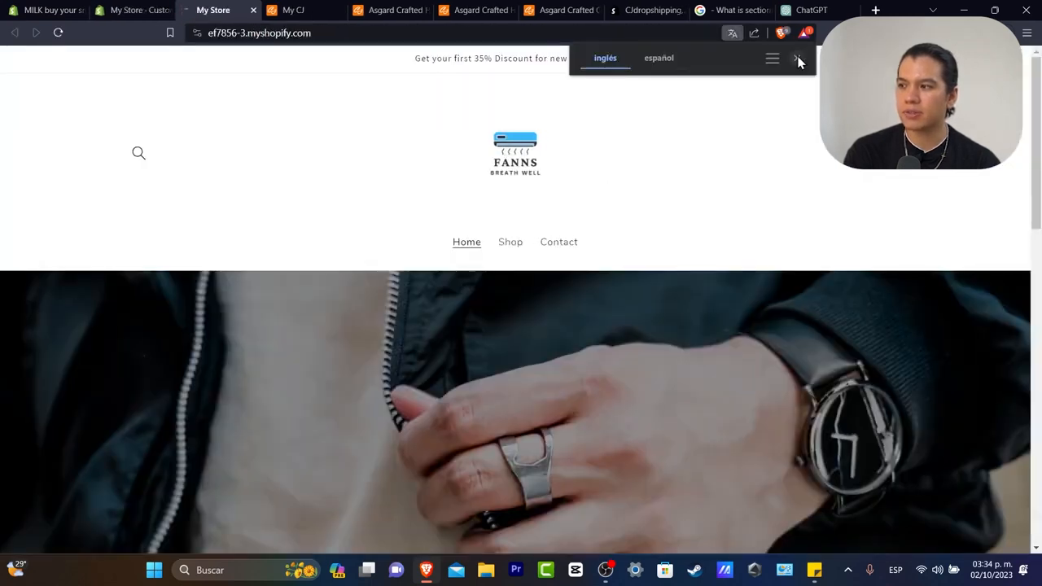
left_click(797, 59)
scroll(822, 144, "down", 1)
scroll(822, 144, "down", 12)
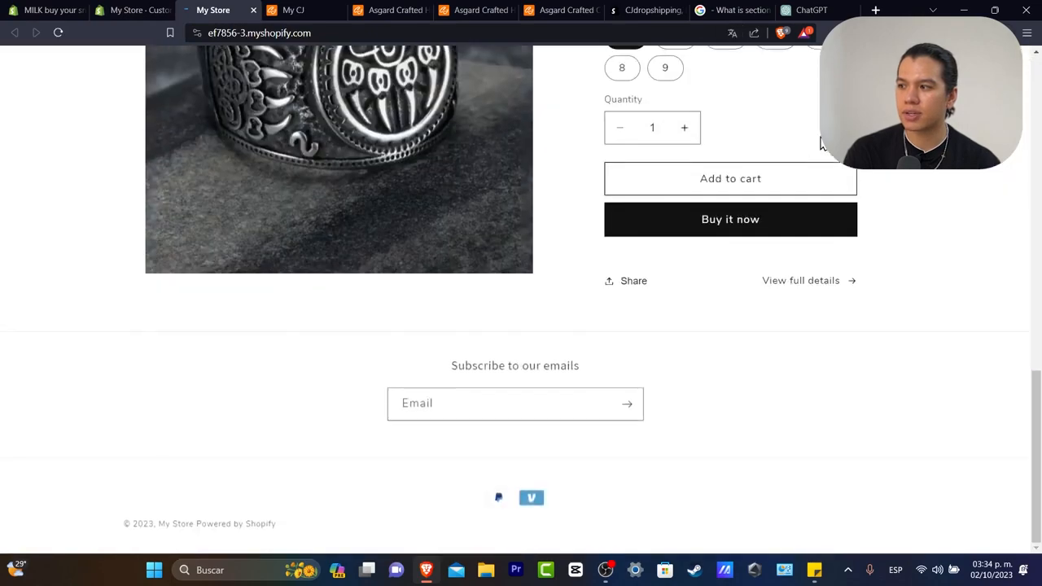
scroll(823, 144, "up", 12)
scroll(822, 144, "up", 1)
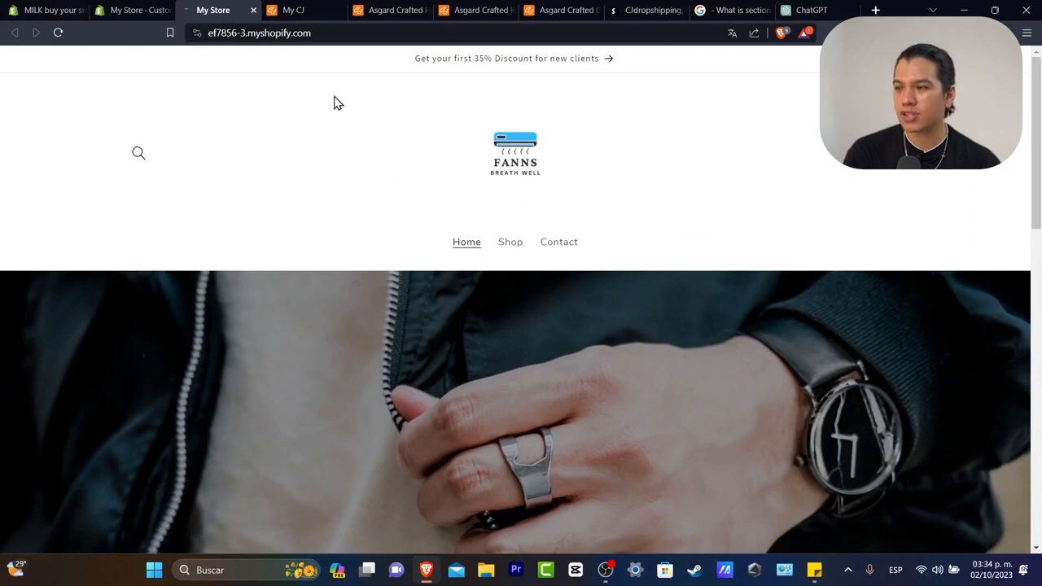
scroll(741, 228, "down", 10)
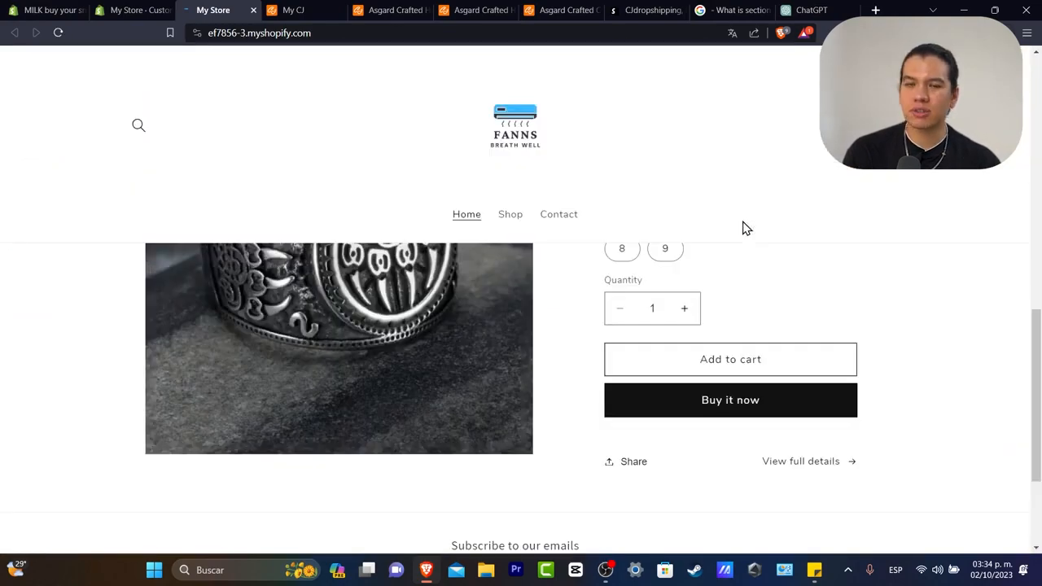
scroll(742, 227, "up", 5)
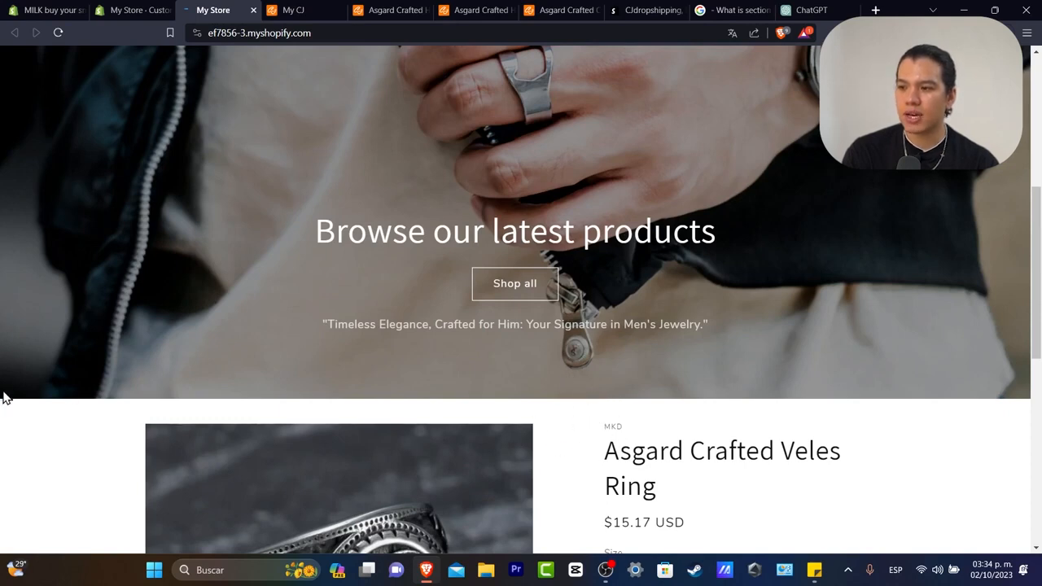
scroll(675, 191, "down", 7)
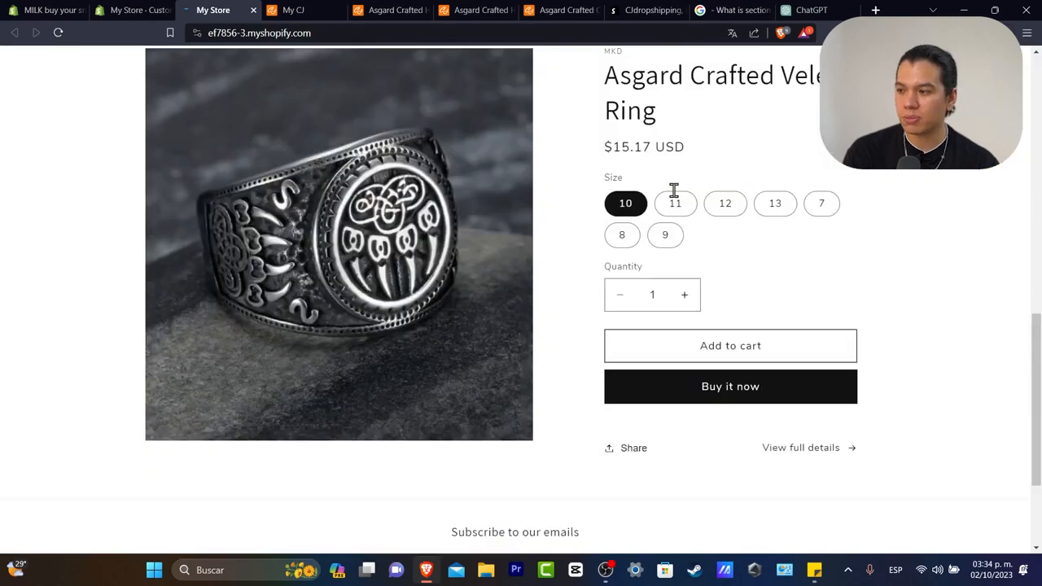
scroll(656, 472, "up", 11)
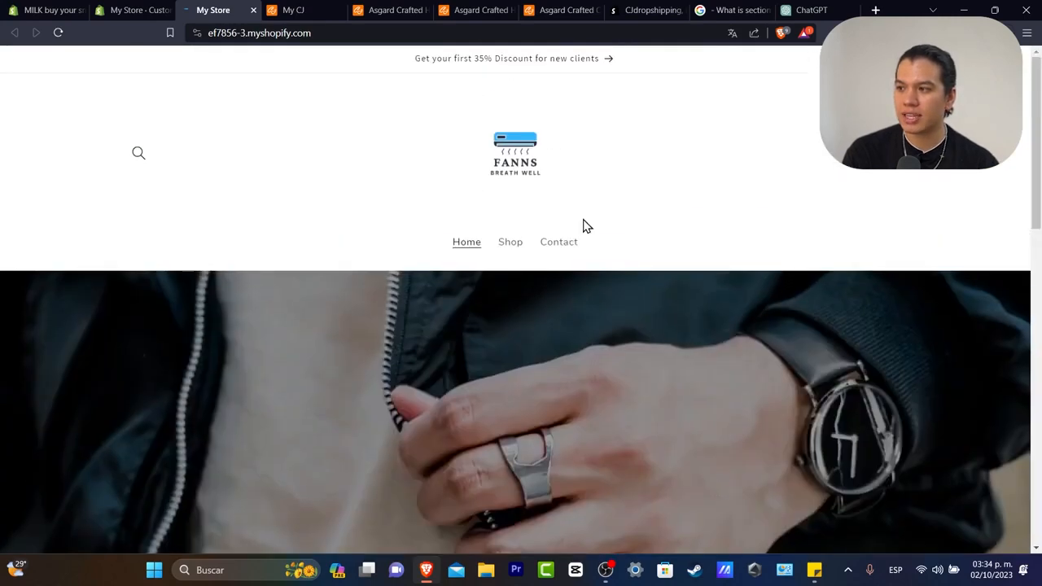
Return to the theme editor and look through the theme settings categories and the app embeds.
left_click(151, 8)
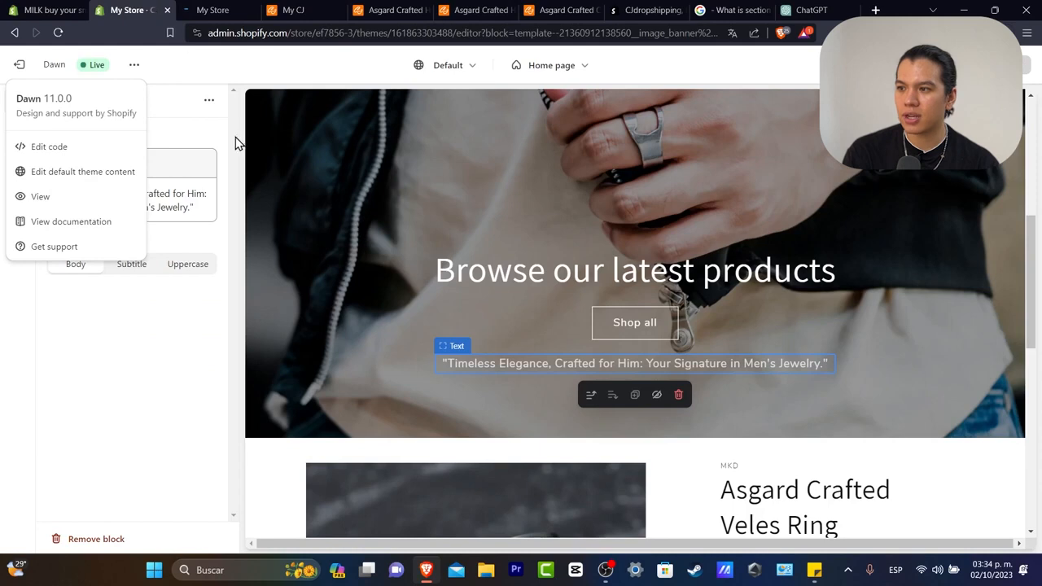
left_click(183, 73)
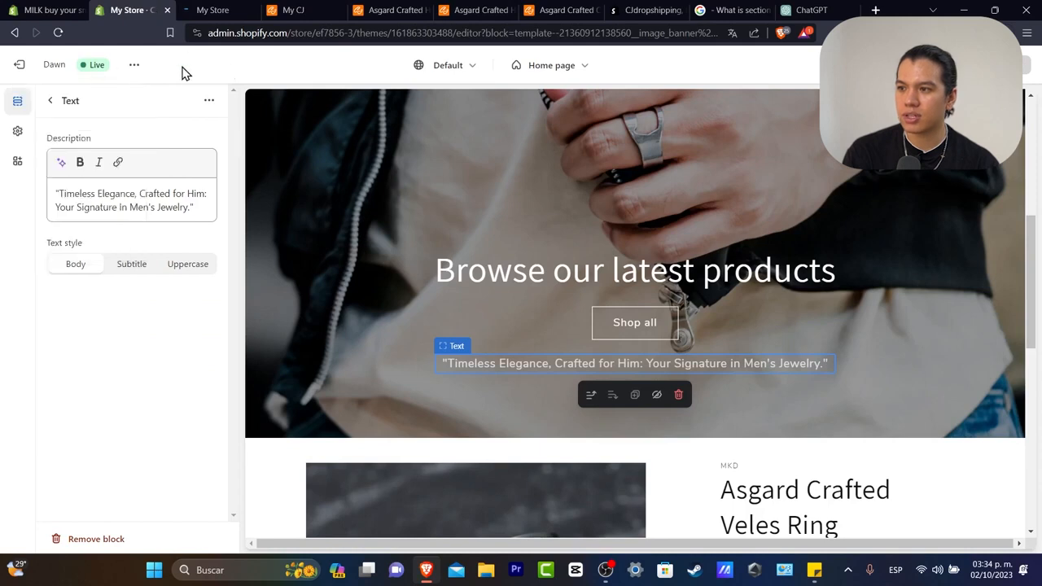
left_click(18, 131)
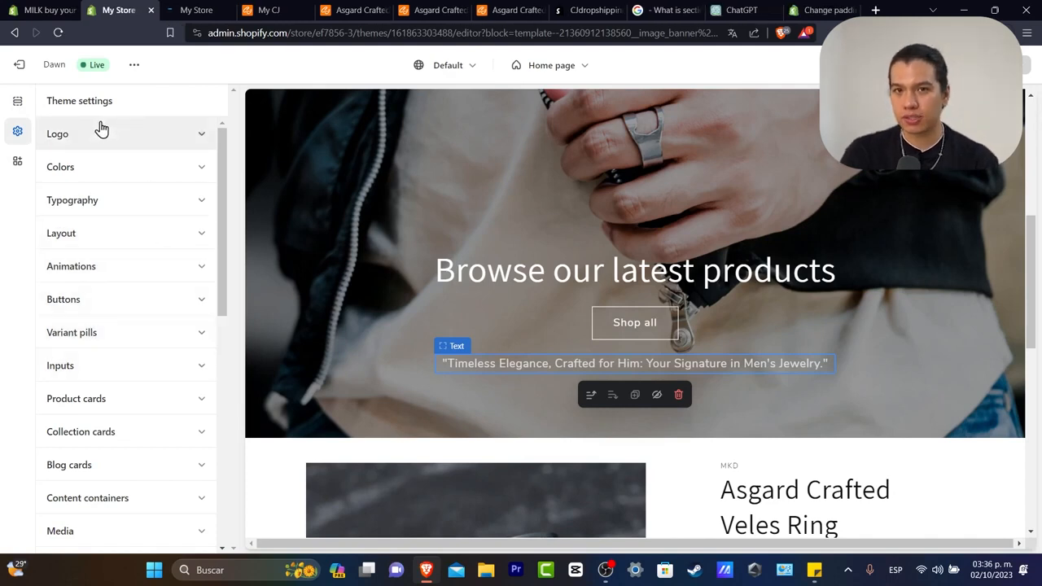
scroll(150, 375, "down", 5)
scroll(135, 400, "up", 5)
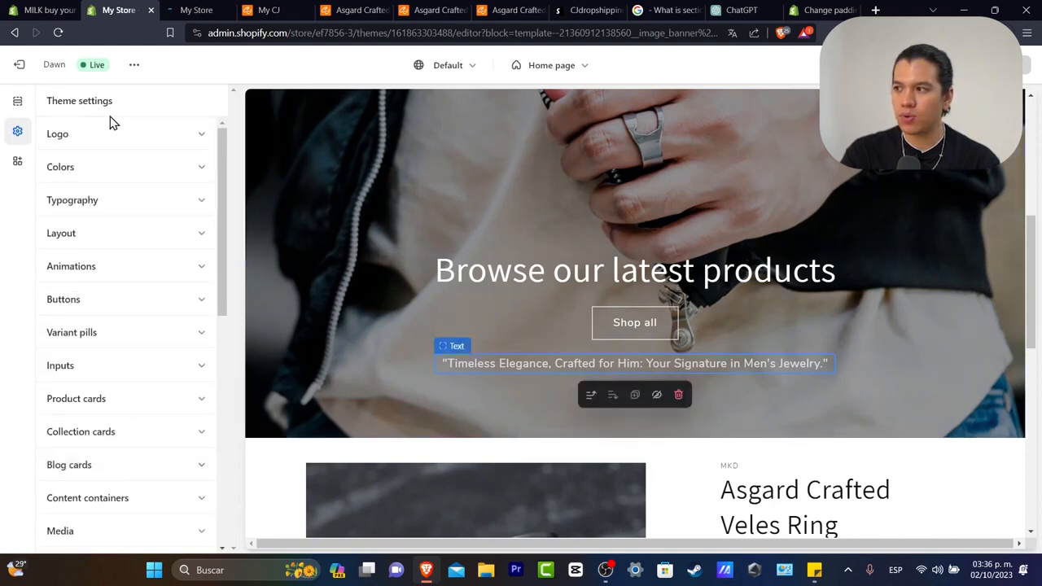
left_click(15, 169)
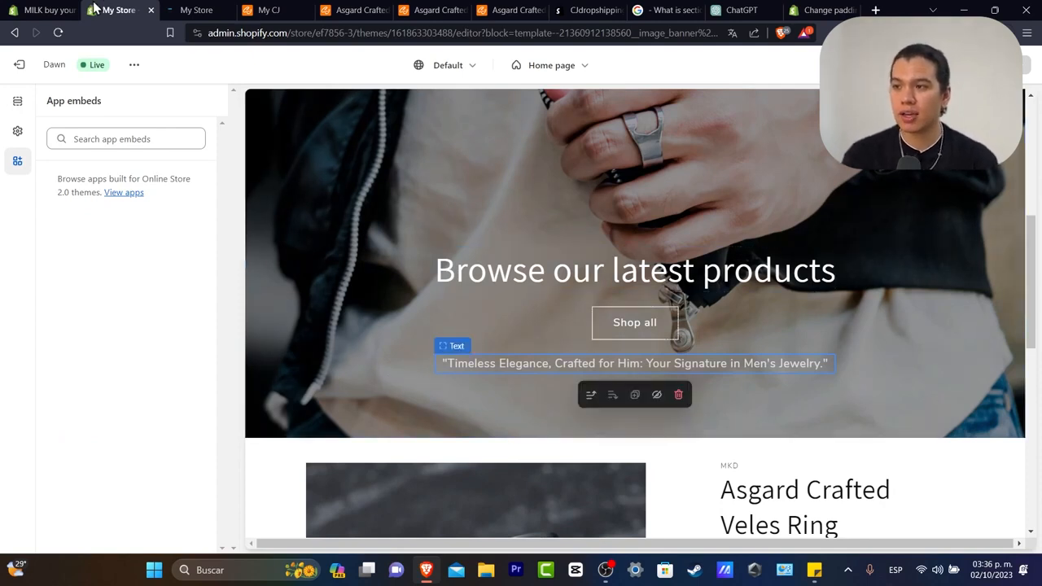
Exit to the Themes page, open the Dawn theme's code for editing, and open theme.liquid.
left_click(27, 71)
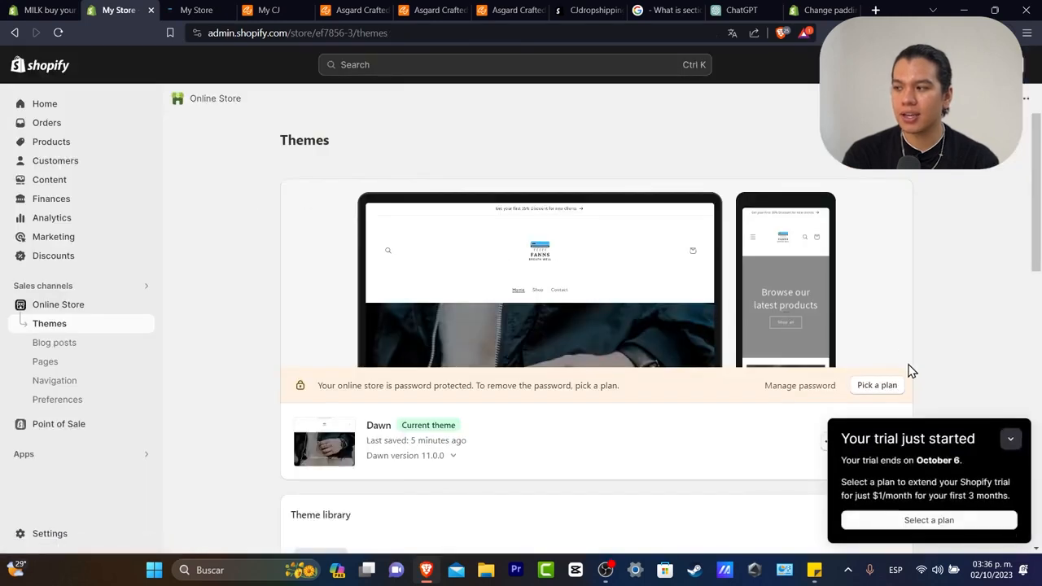
left_click(1013, 446)
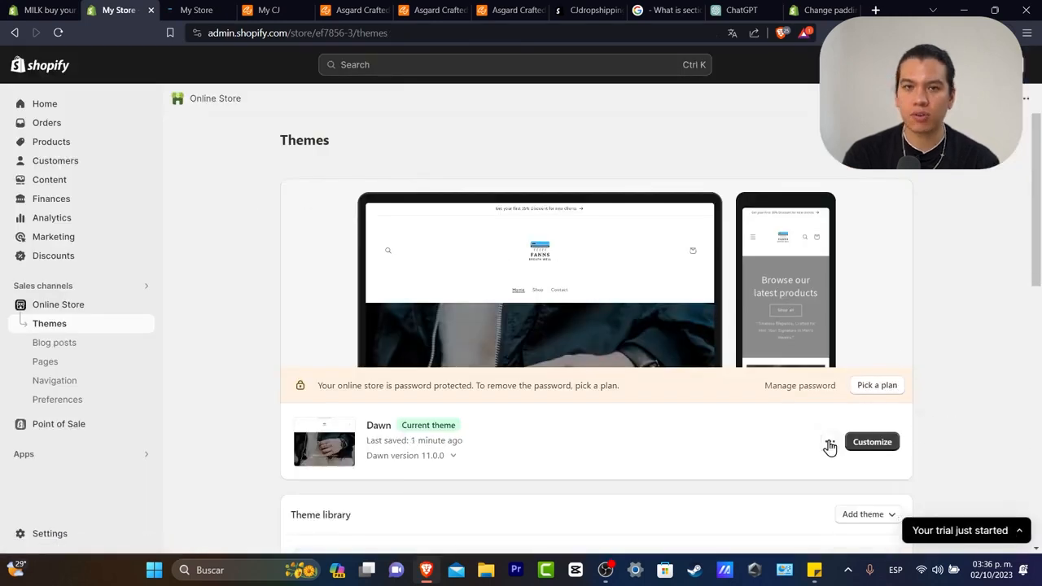
left_click(829, 442)
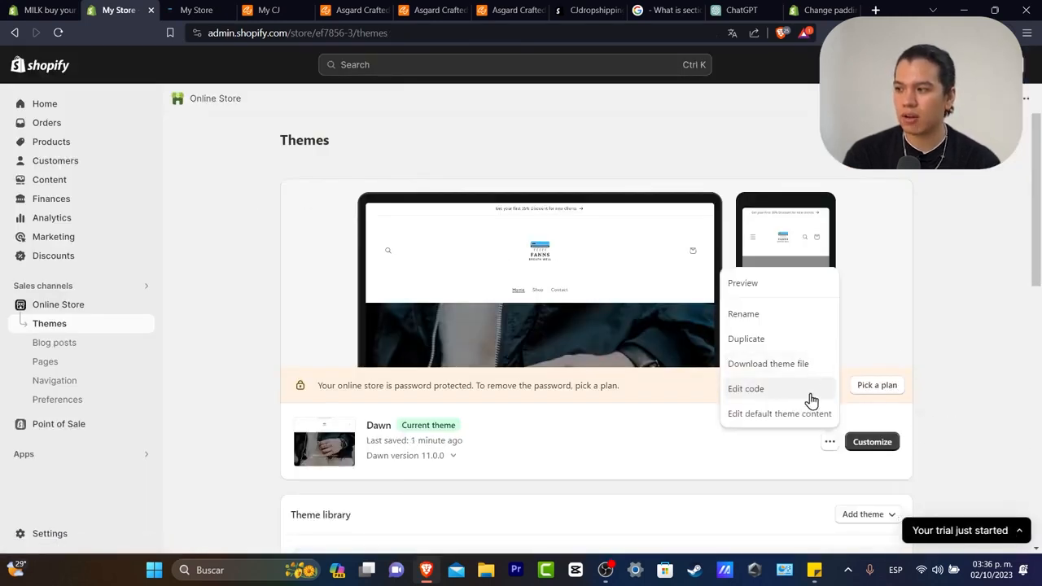
left_click(779, 397)
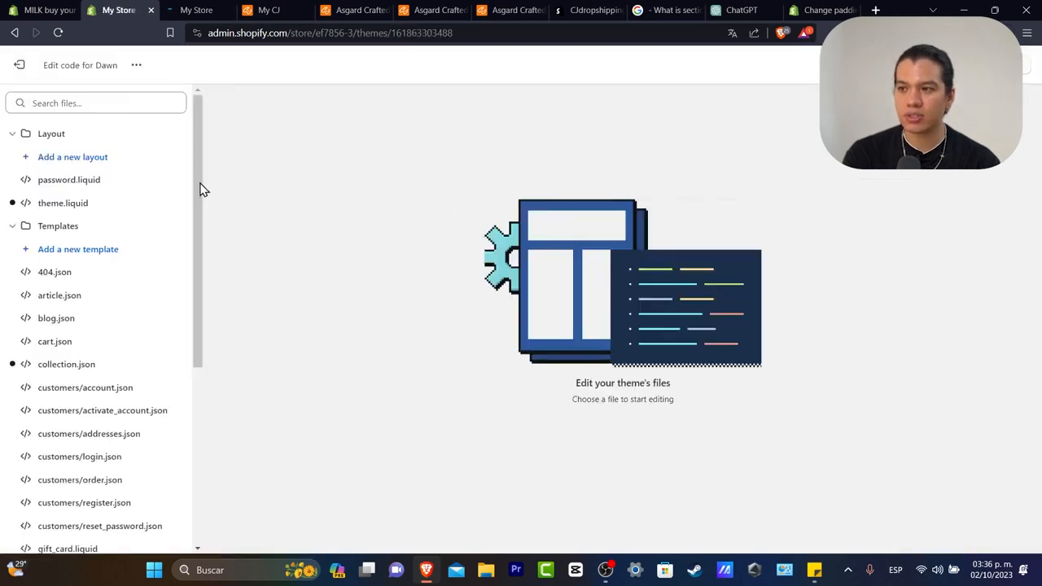
left_click(70, 204)
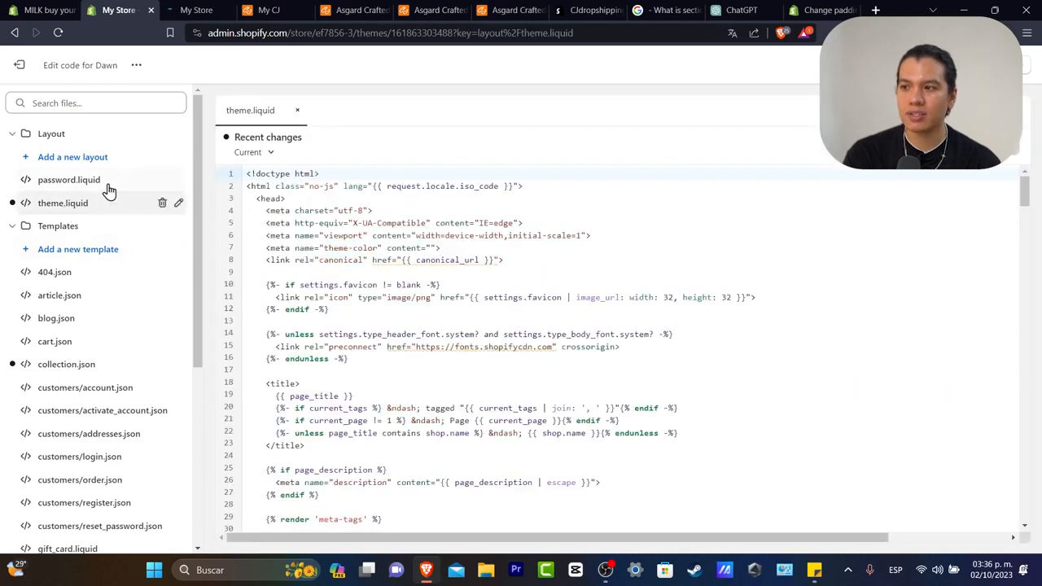
left_click(115, 106)
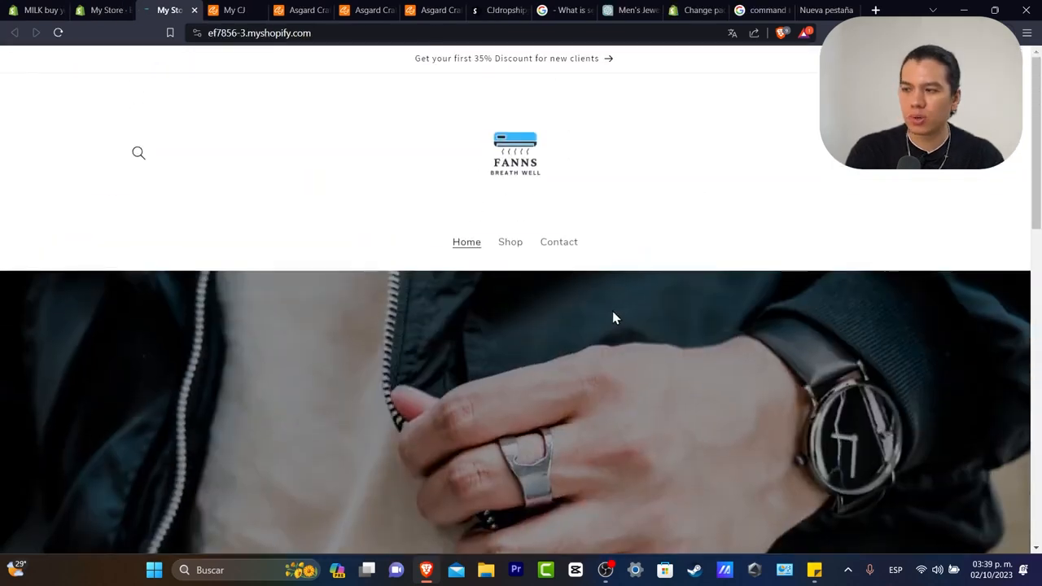
Check the storefront's banner and featured product once more, and return to the Dawn code editor.
scroll(612, 311, "down", 2)
scroll(569, 285, "up", 2)
scroll(618, 454, "down", 2)
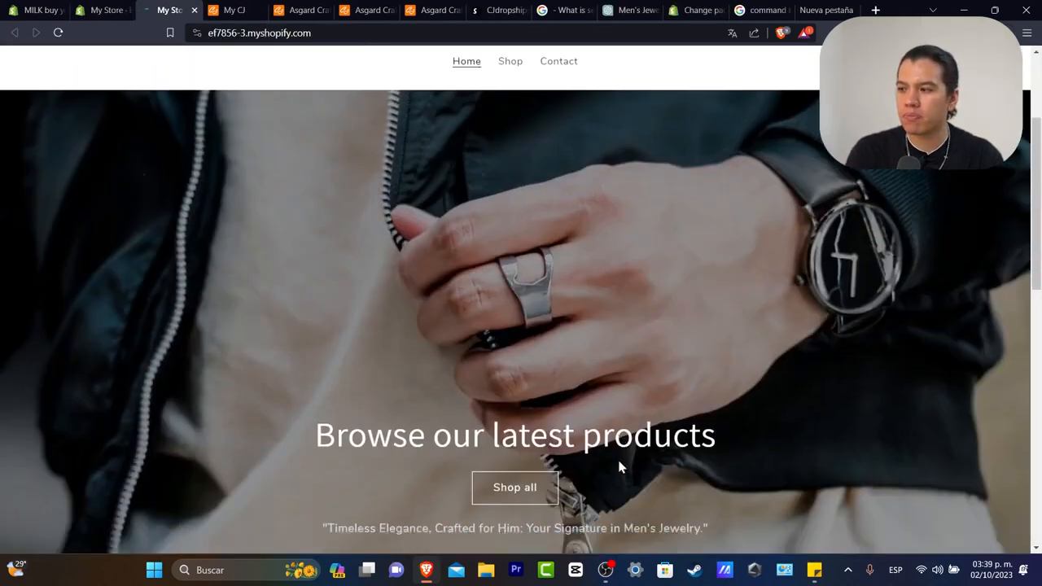
scroll(617, 454, "down", 2)
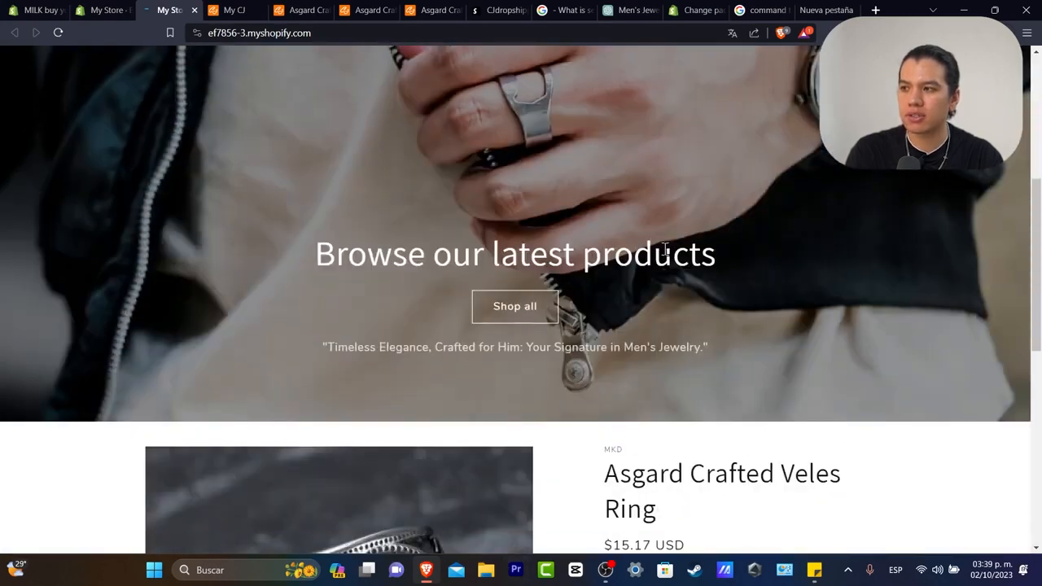
left_click(108, 9)
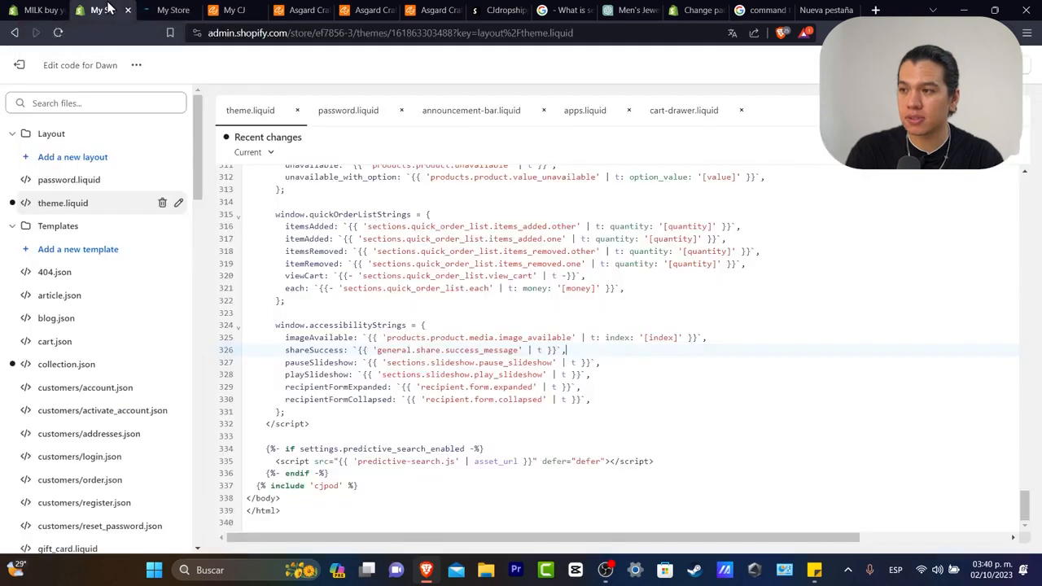
Collapse the Layout and Templates folders, open image-banner.liquid from Sections, and search its code for "padding".
left_click(15, 224)
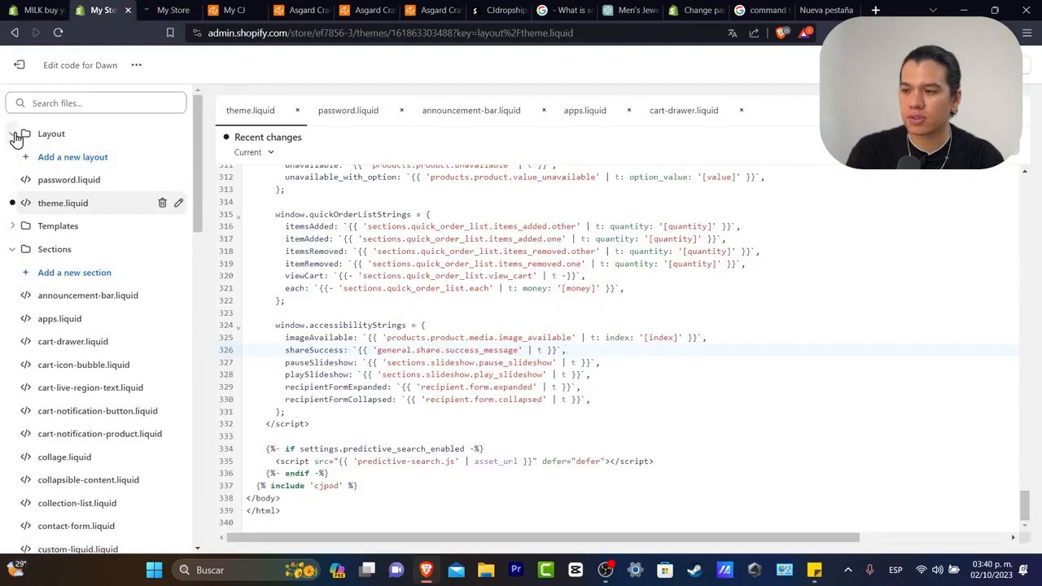
left_click(14, 134)
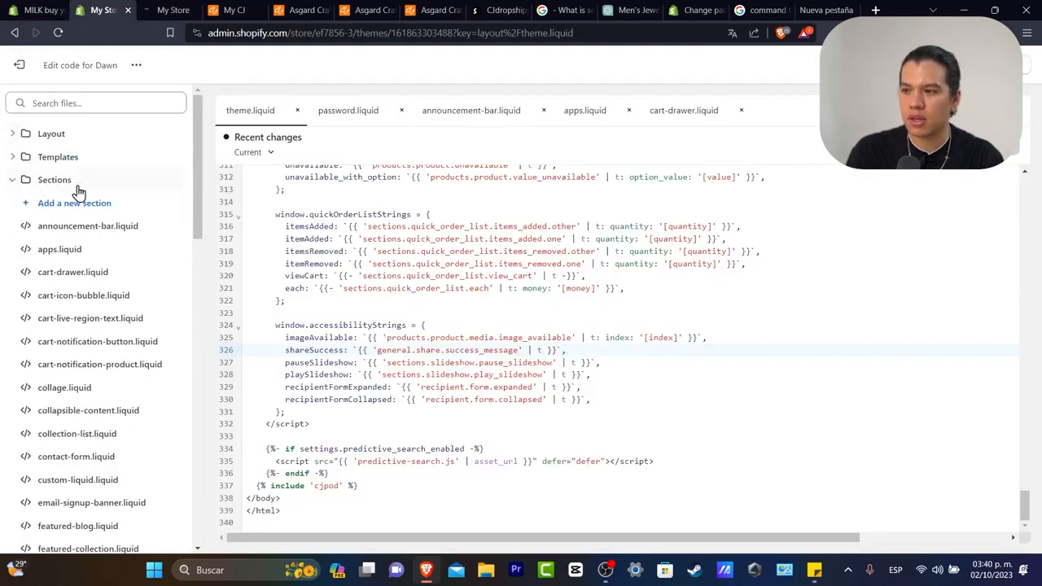
left_click(86, 235)
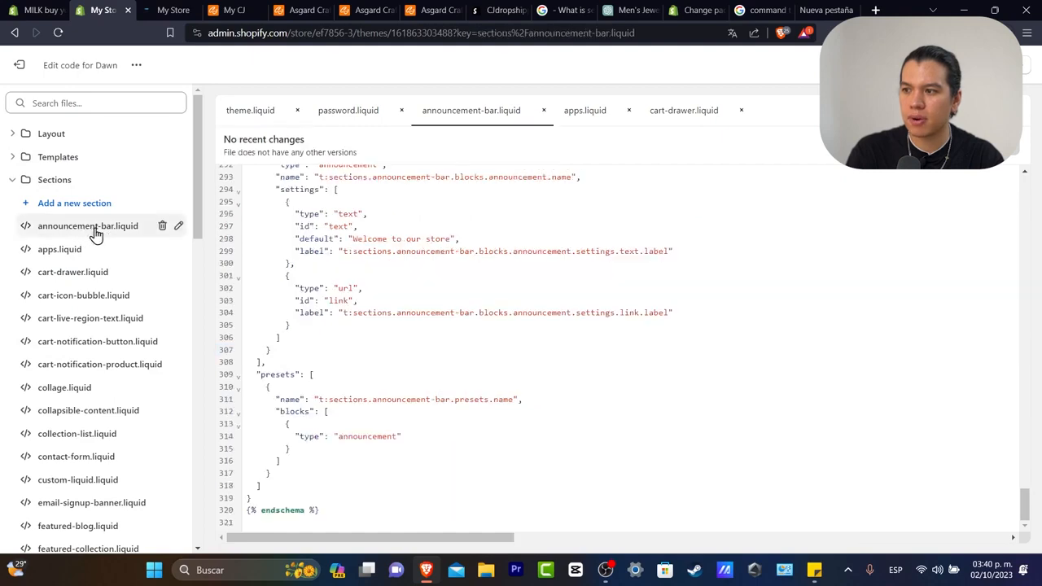
scroll(122, 310, "down", 4)
left_click(127, 326)
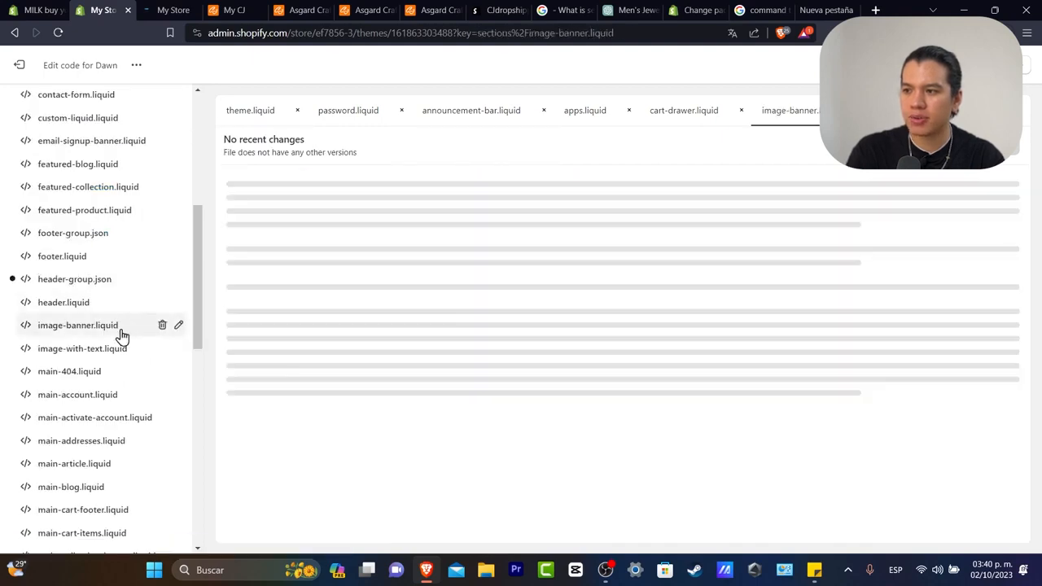
key("ctrl+f")
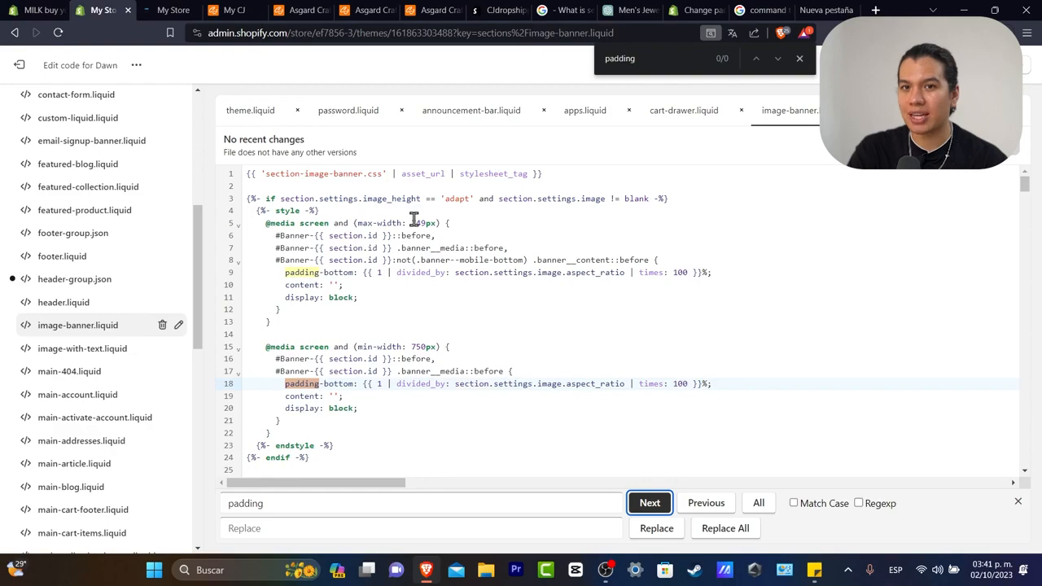
Review the live storefront's image banner, featured product, header and announcement bar.
left_click(169, 10)
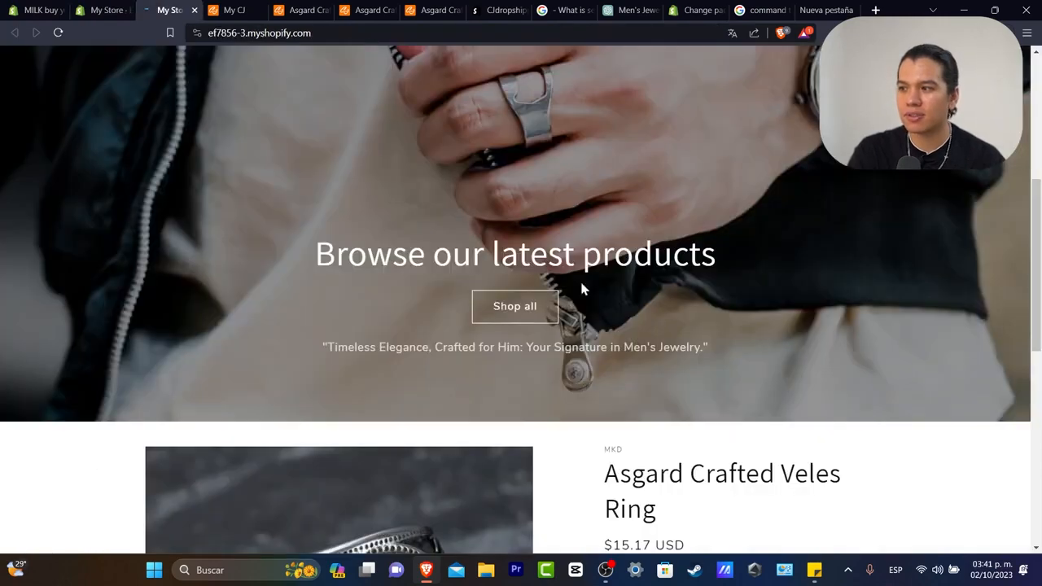
scroll(581, 289, "down", 5)
scroll(582, 289, "up", 11)
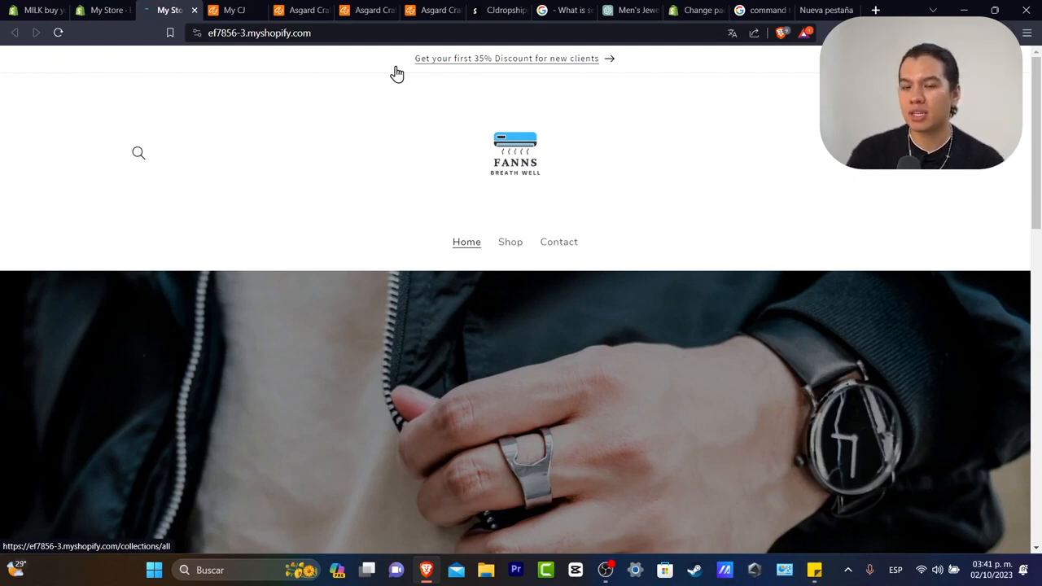
Check the browser pages on editing padding in Shopify, and return to the section files in the Dawn code editor.
left_click(713, 10)
left_click(810, 9)
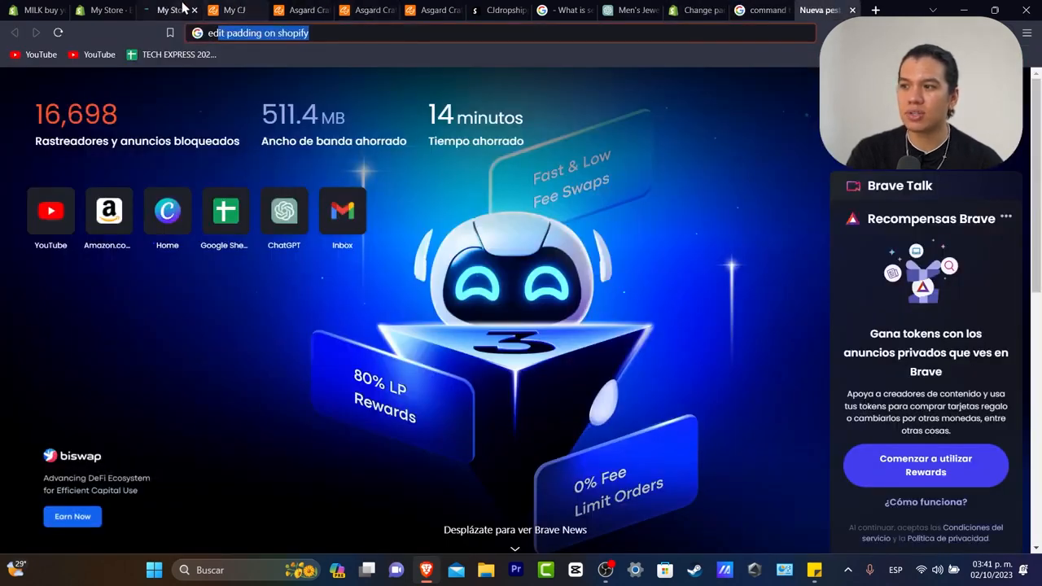
left_click(102, 9)
scroll(679, 342, "down", 5)
scroll(679, 342, "up", 5)
scroll(114, 160, "up", 3)
scroll(114, 160, "up", 3)
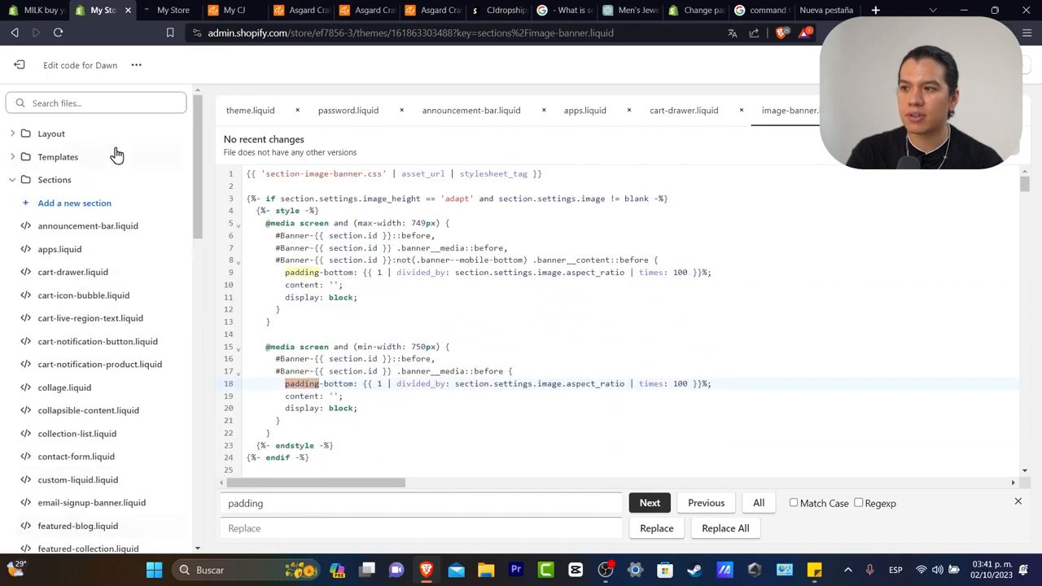
Exit the code editor to the Themes page and duplicate the Dawn theme.
left_click(24, 69)
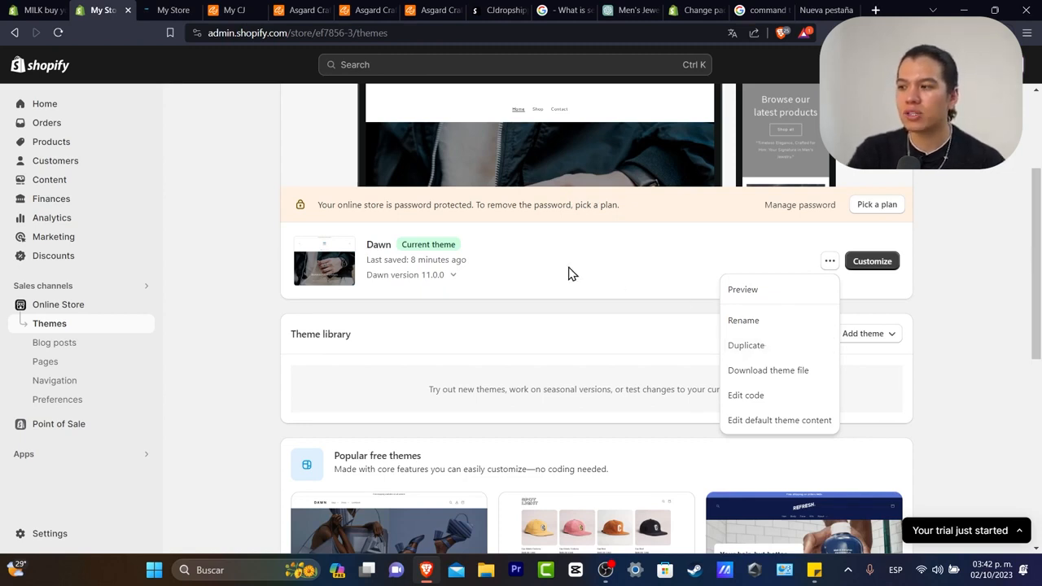
left_click(768, 346)
scroll(605, 338, "down", 2)
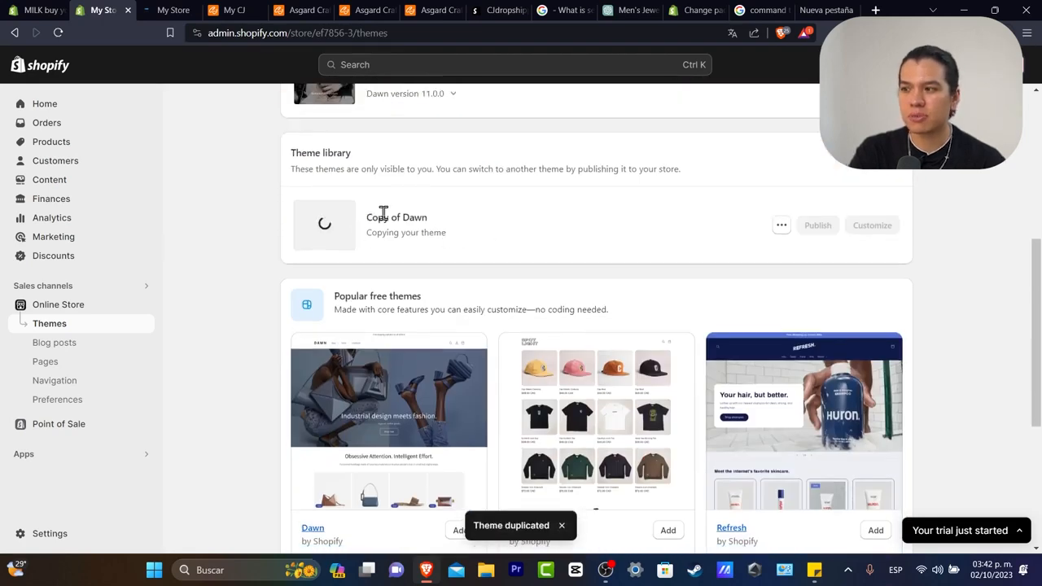
scroll(421, 214, "up", 2)
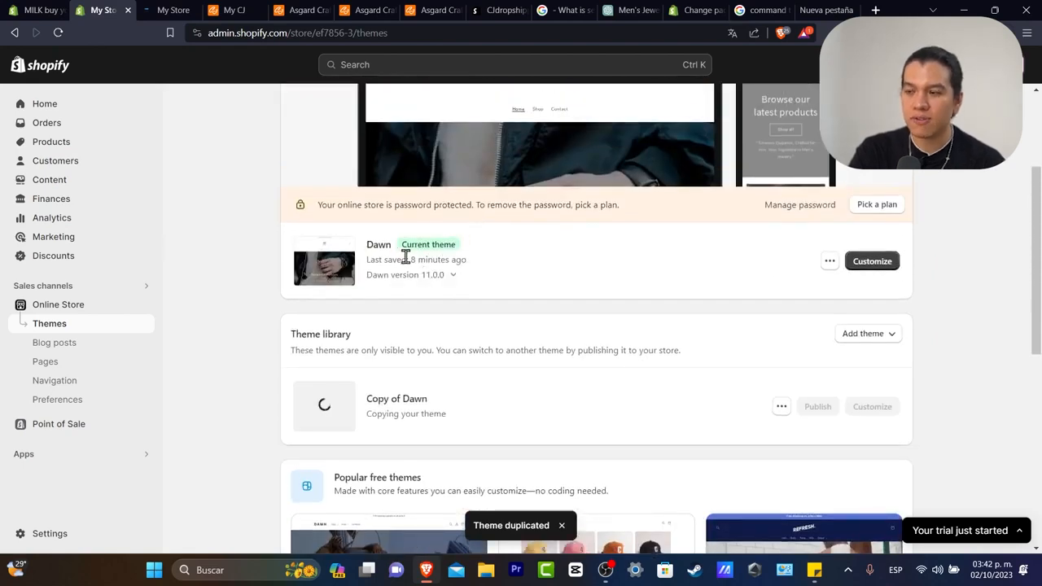
Customize the live Dawn theme, go to its Shop page, and hide the Collection banner section.
left_click(169, 9)
left_click(110, 9)
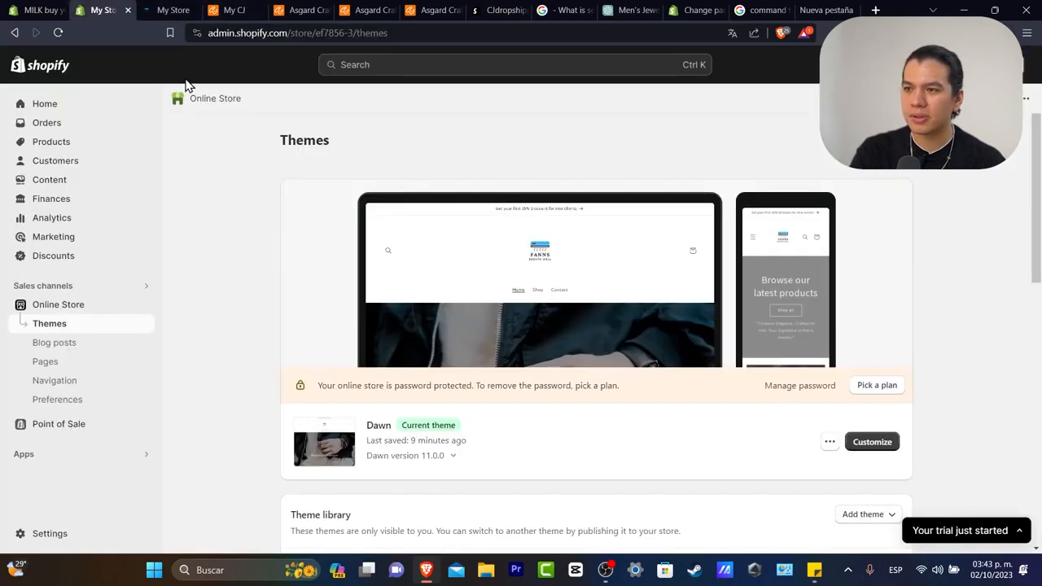
left_click(895, 447)
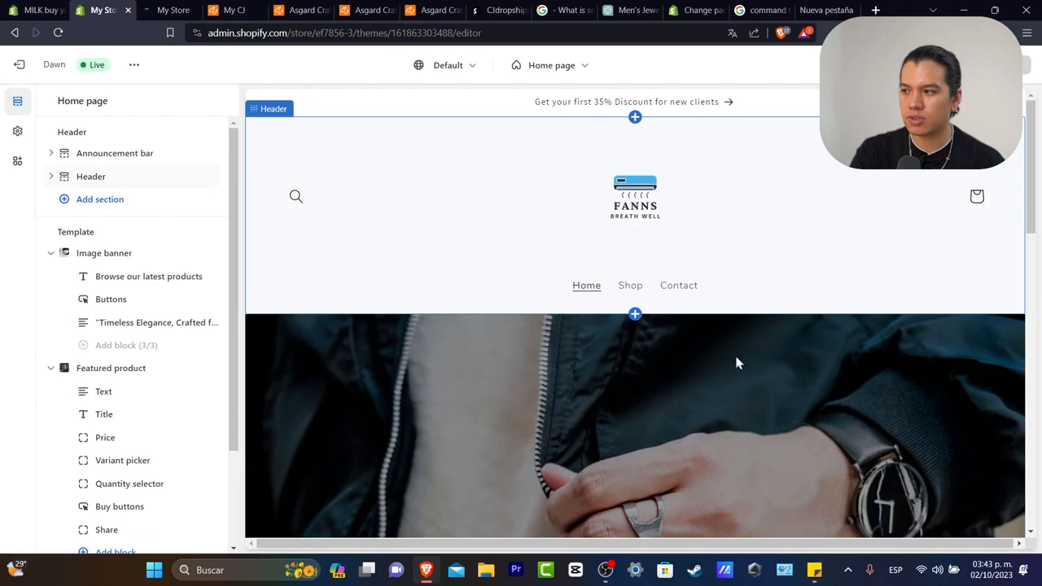
left_click(630, 286)
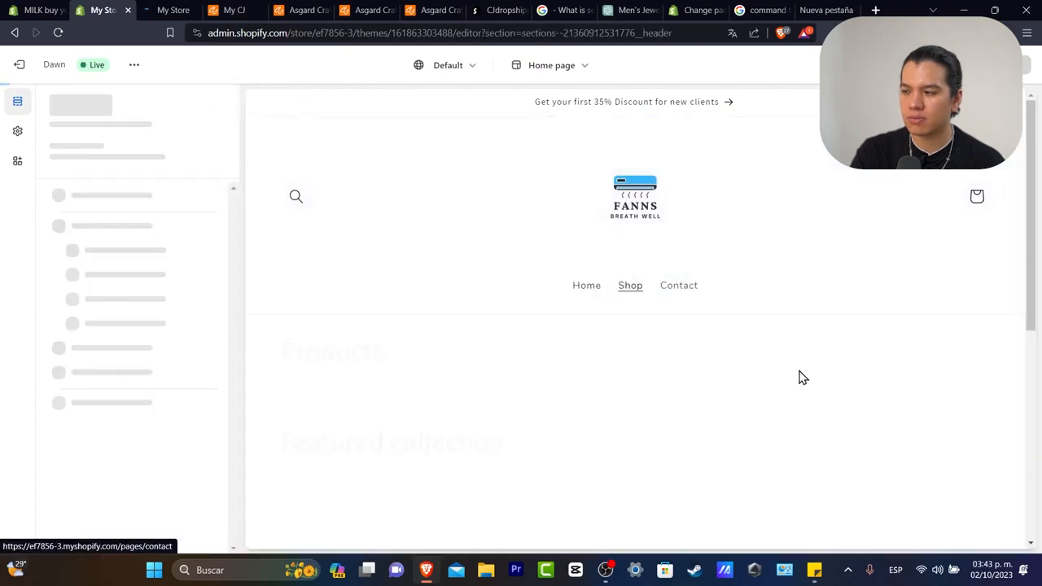
scroll(755, 350, "down", 3)
scroll(754, 351, "up", 3)
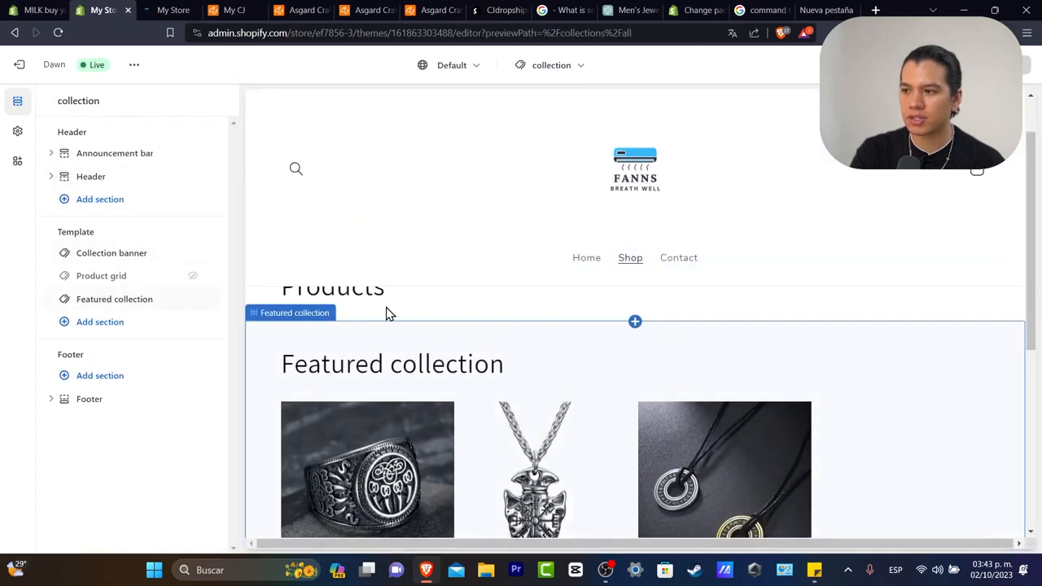
left_click(193, 255)
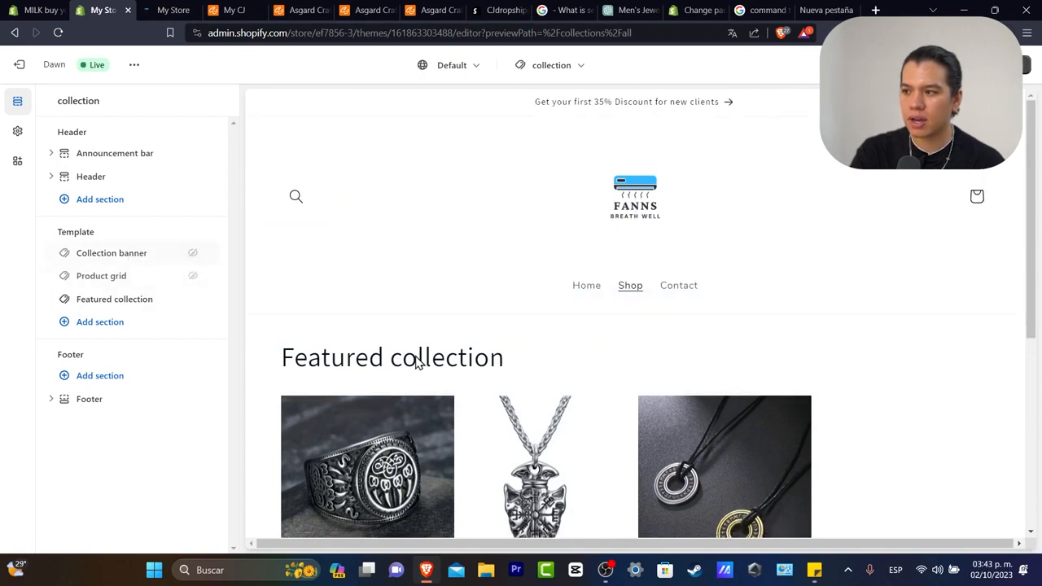
Add an Image with text section to the collection template, using the free photo of a man in monochrome by a white wall.
left_click(109, 322)
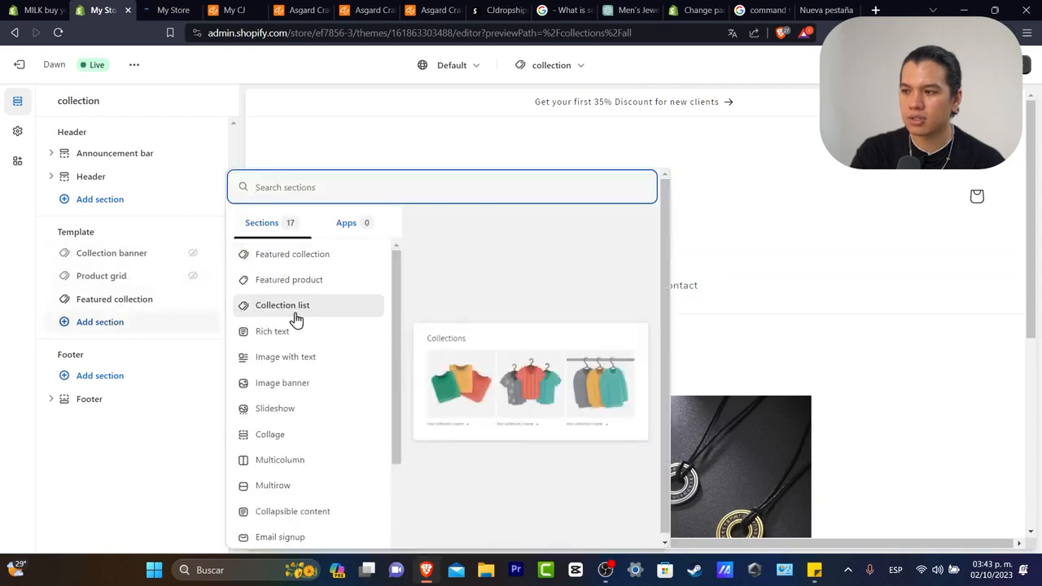
left_click(311, 360)
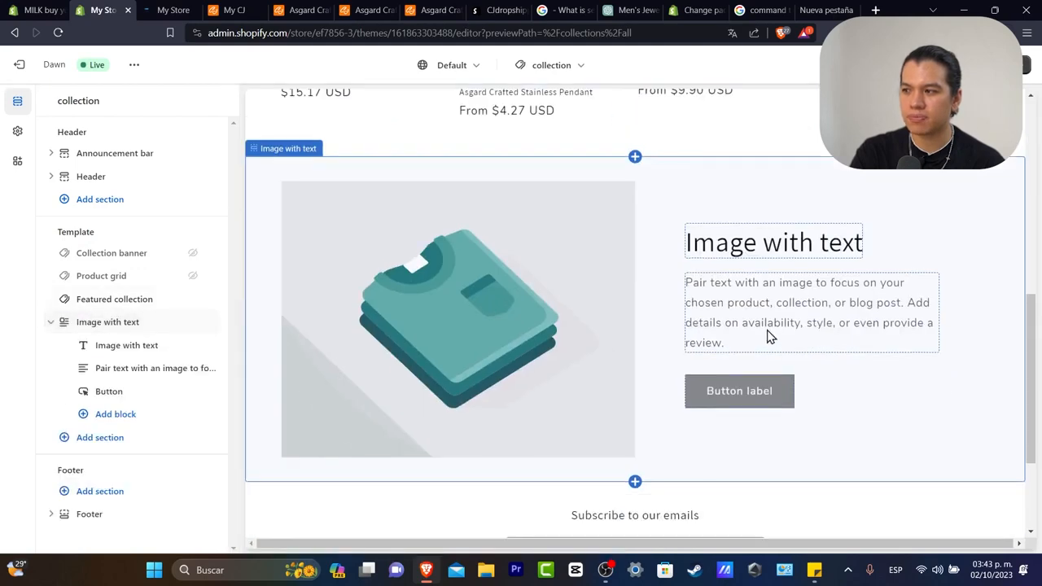
left_click(477, 252)
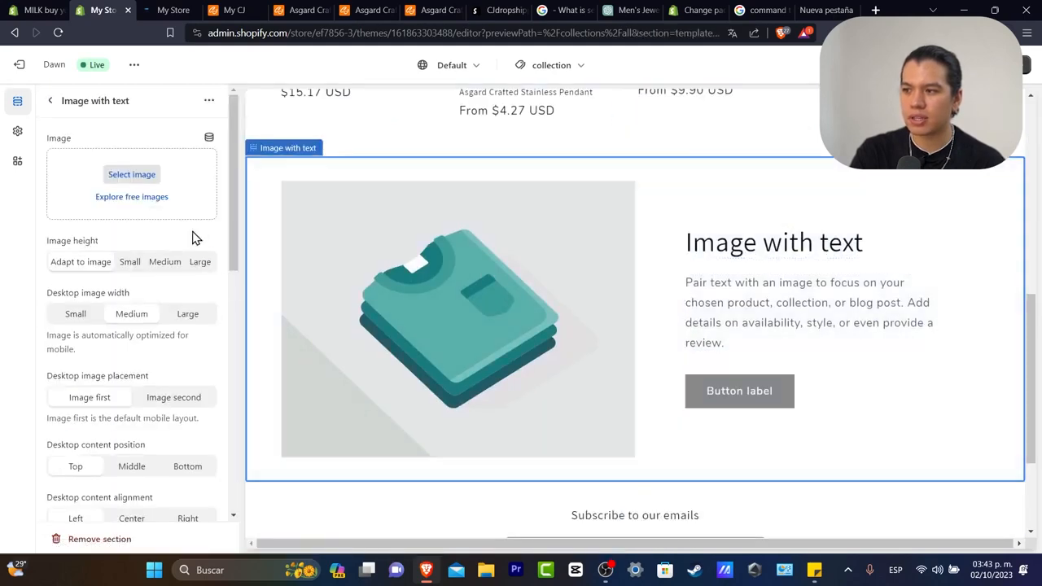
left_click(158, 210)
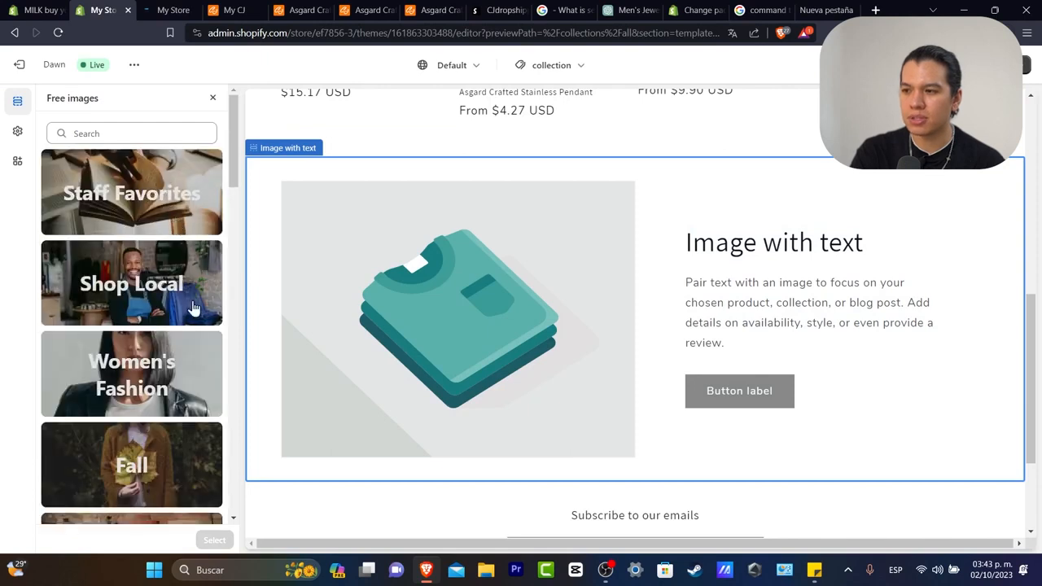
scroll(173, 344, "down", 1)
scroll(179, 326, "down", 5)
left_click(151, 206)
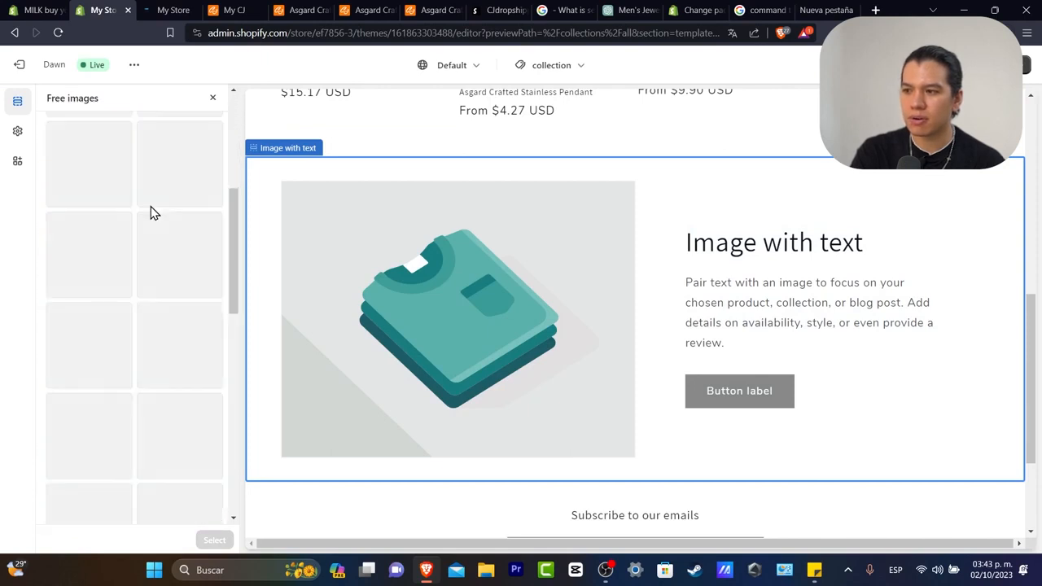
left_click(101, 245)
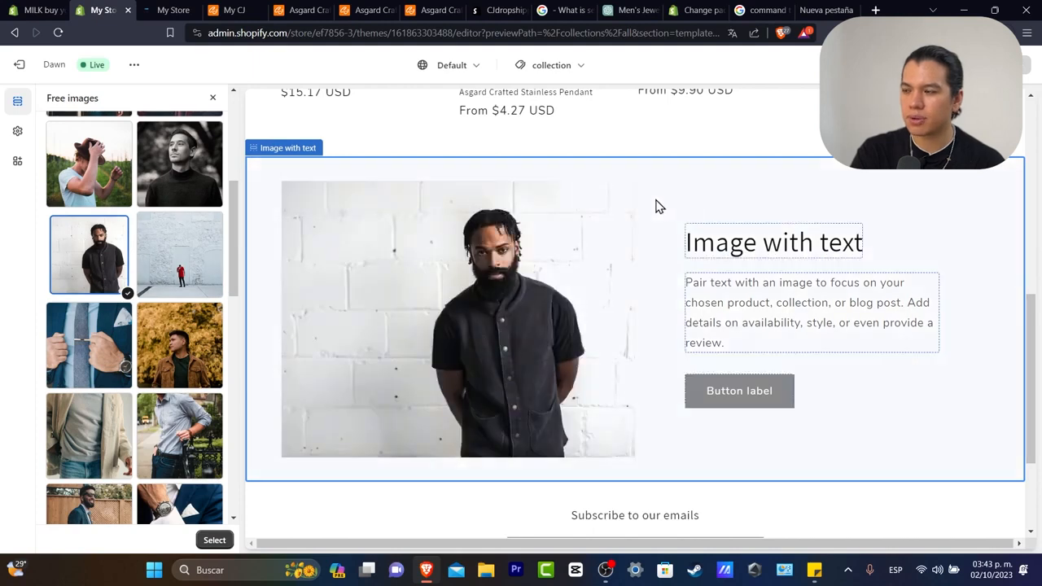
Change the Image with text section's heading to "Choose yours".
left_click(745, 241)
left_click_drag(153, 184, 2, 190)
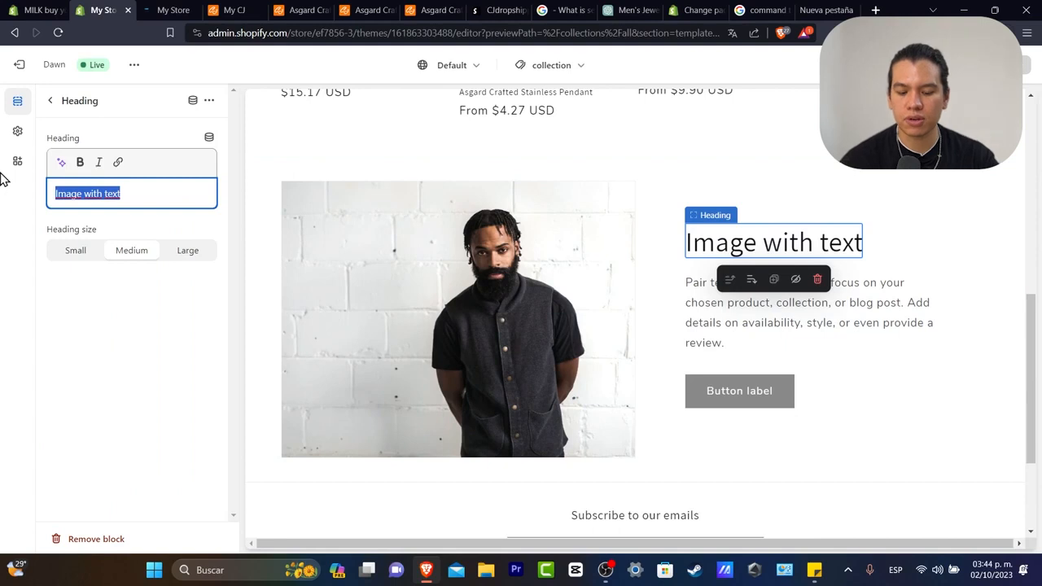
type("Choose your ")
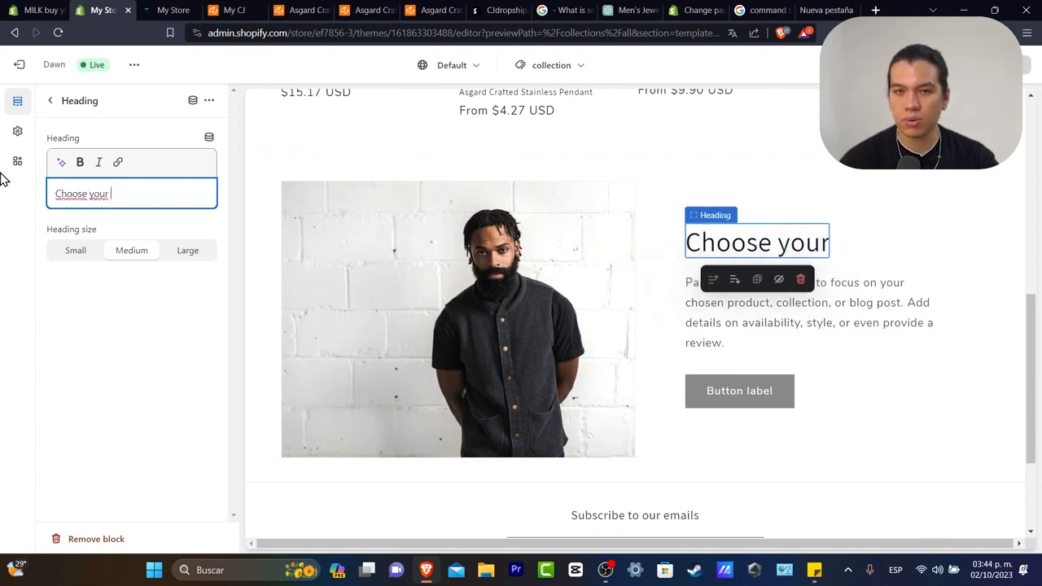
type("accesorie")
key("BackSpace")
key("BackSpace")
key("BackSpace")
key("BackSpace")
key("BackSpace")
key("BackSpace")
key("BackSpace")
key("BackSpace")
key("BackSpace")
key("BackSpace")
type("s")
Replace the Image with text section's body copy with "Browse our latests products" and, on a new line, "That we have for you so far.".
left_click(798, 324)
left_click_drag(163, 254, 49, 204)
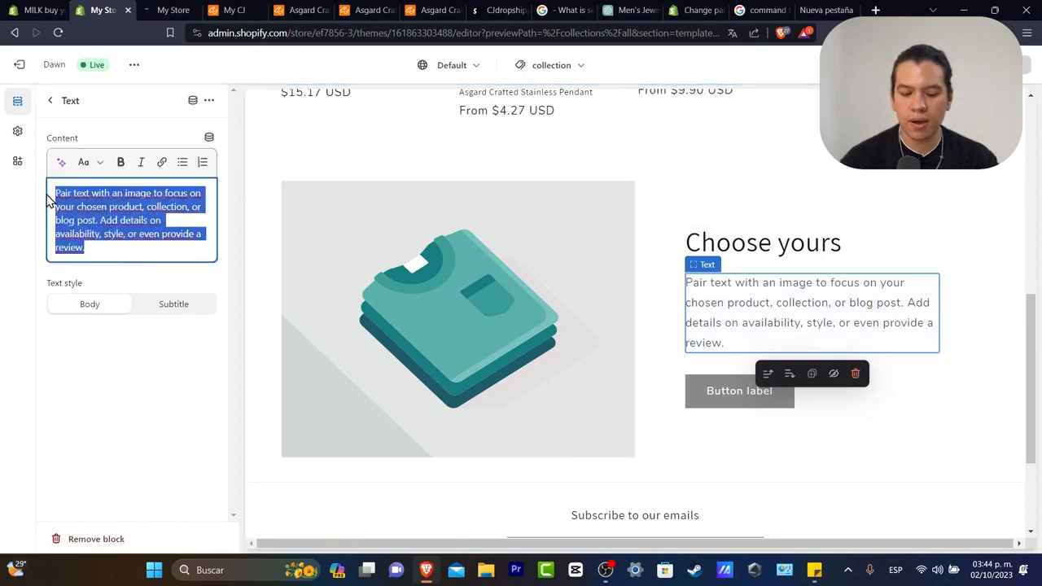
type("Brows")
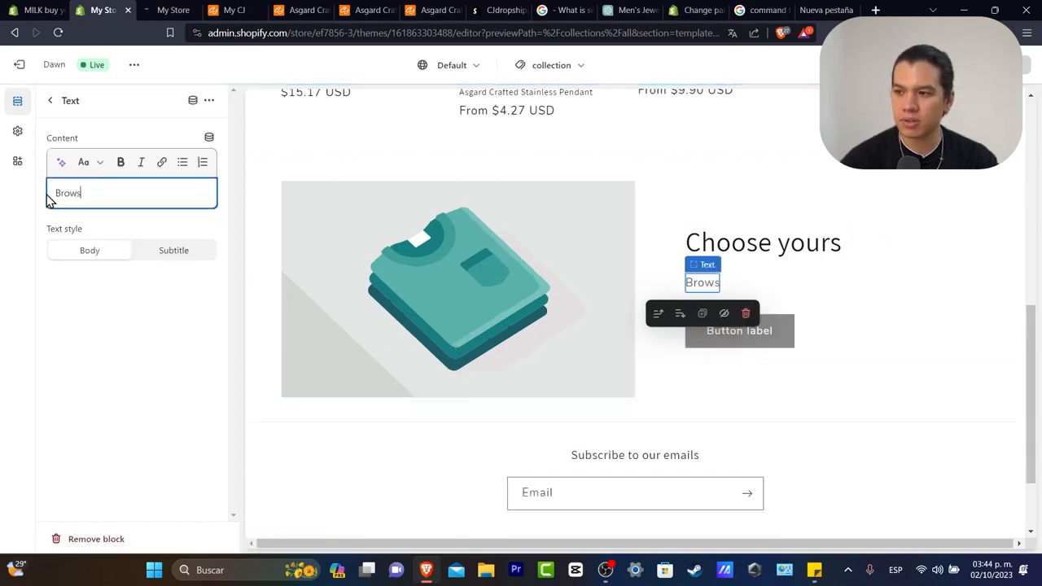
type("e our latests ")
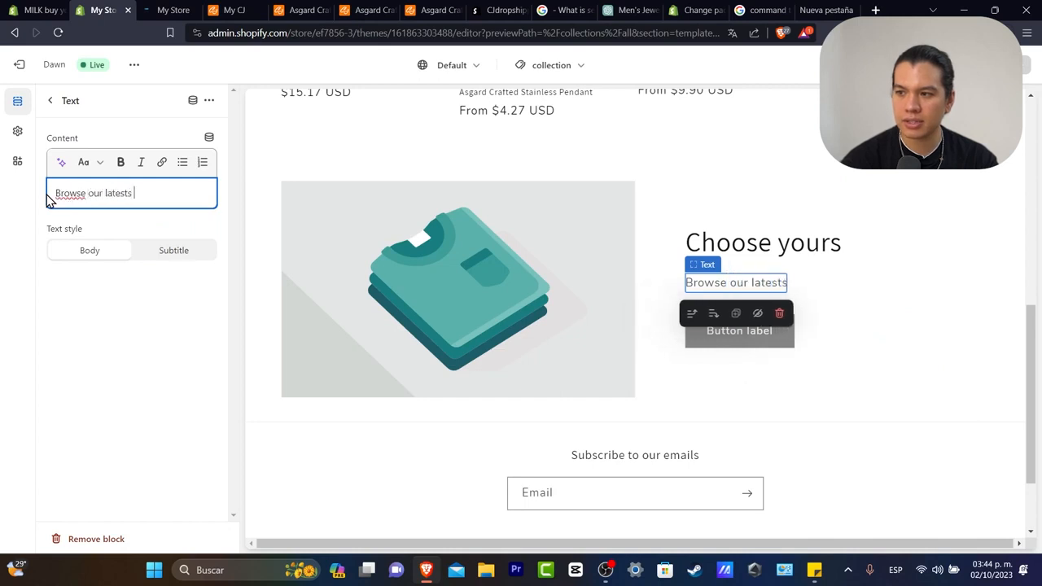
type("products")
key("Return")
type("That we h")
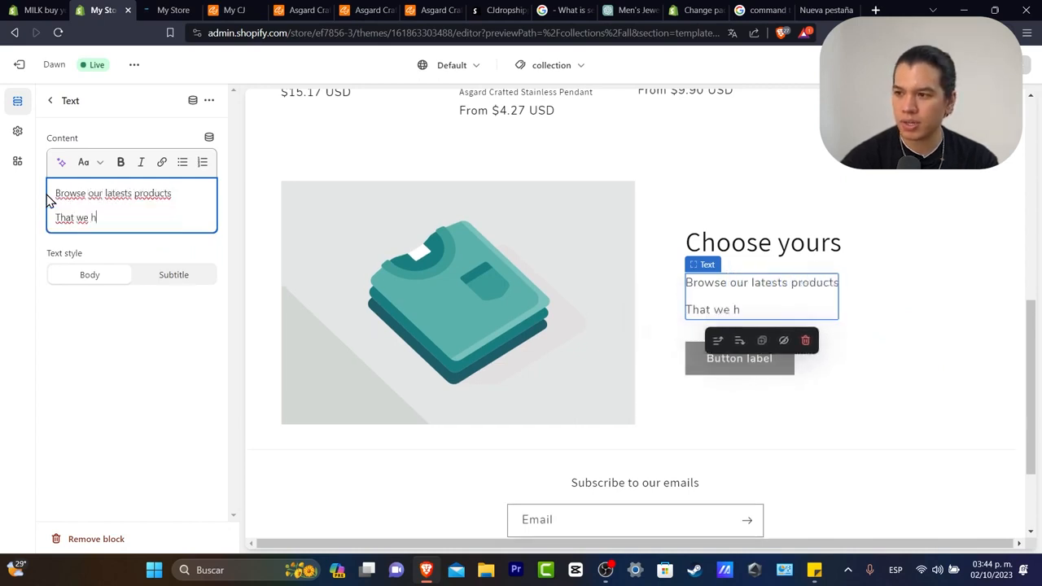
type("ave for you")
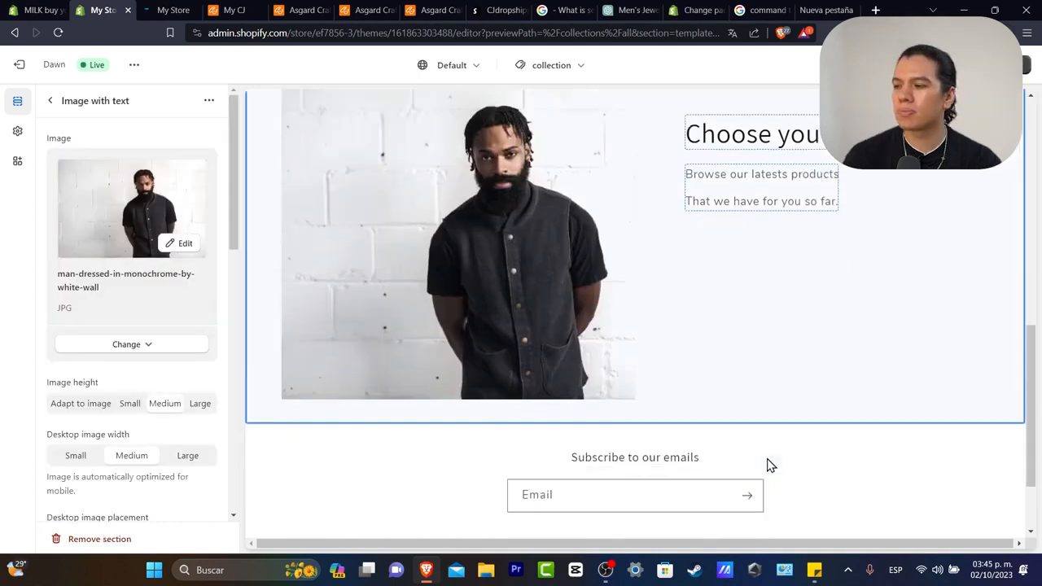
Open the Footer section's settings, look through its options, and enable Show policy links.
scroll(769, 465, "down", 2)
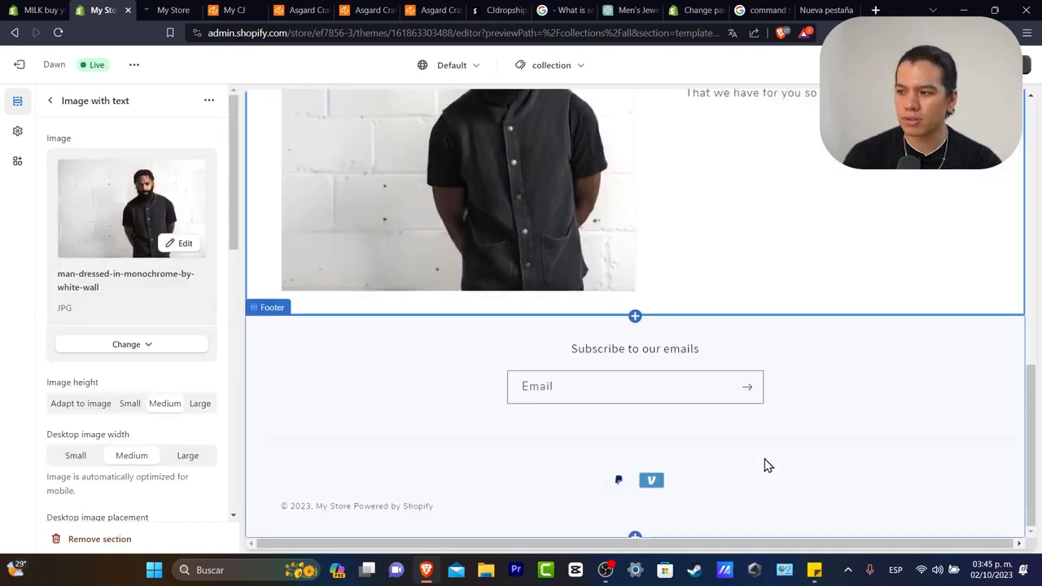
left_click(342, 377)
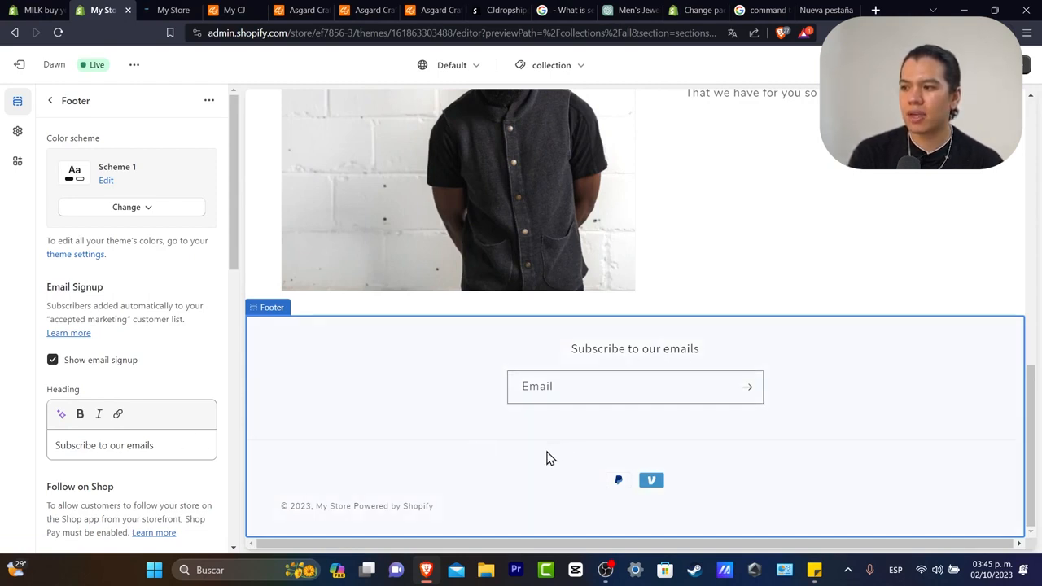
scroll(179, 437, "down", 10)
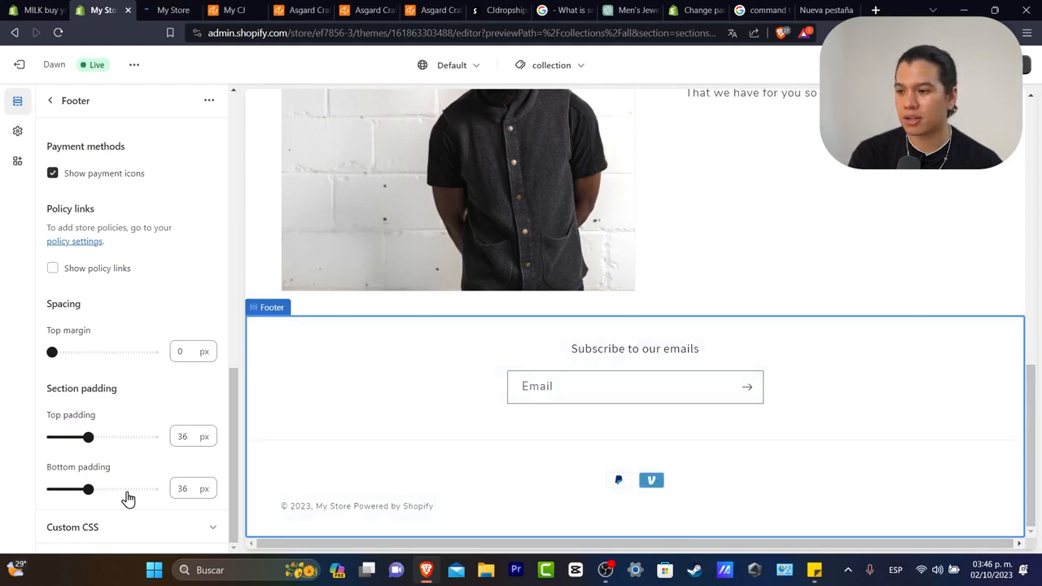
scroll(128, 501, "up", 5)
scroll(128, 504, "down", 3)
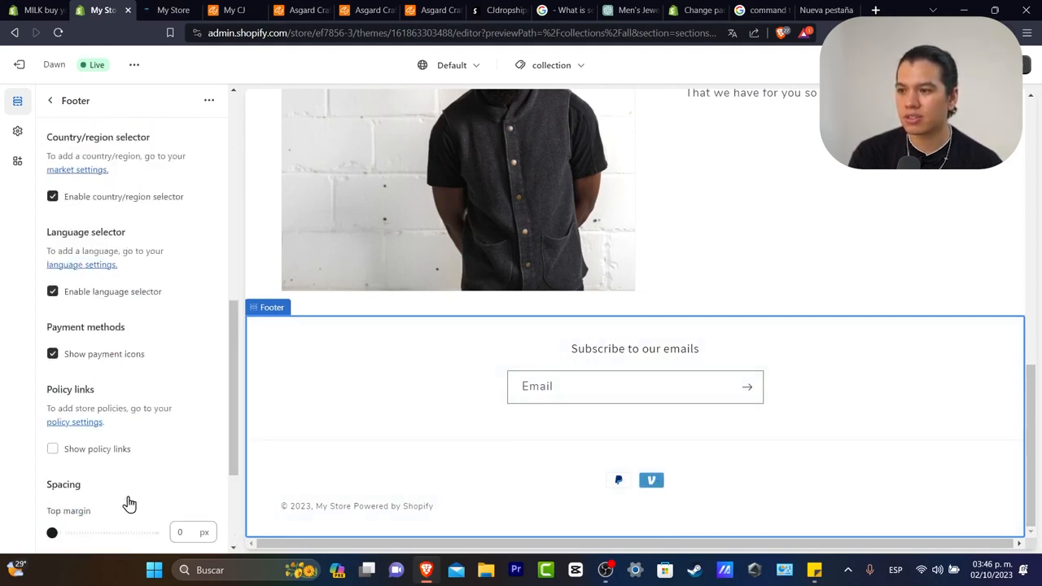
scroll(128, 504, "down", 2)
left_click(109, 269)
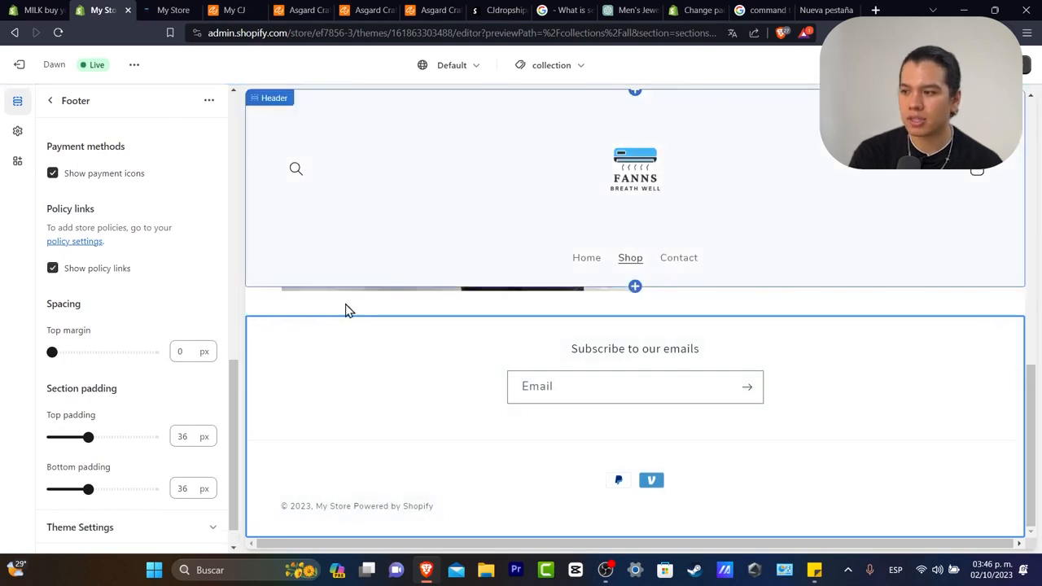
Review the Footer section's settings, try color Scheme 3, and set the footer's color scheme to Scheme 4.
scroll(180, 341, "up", 4)
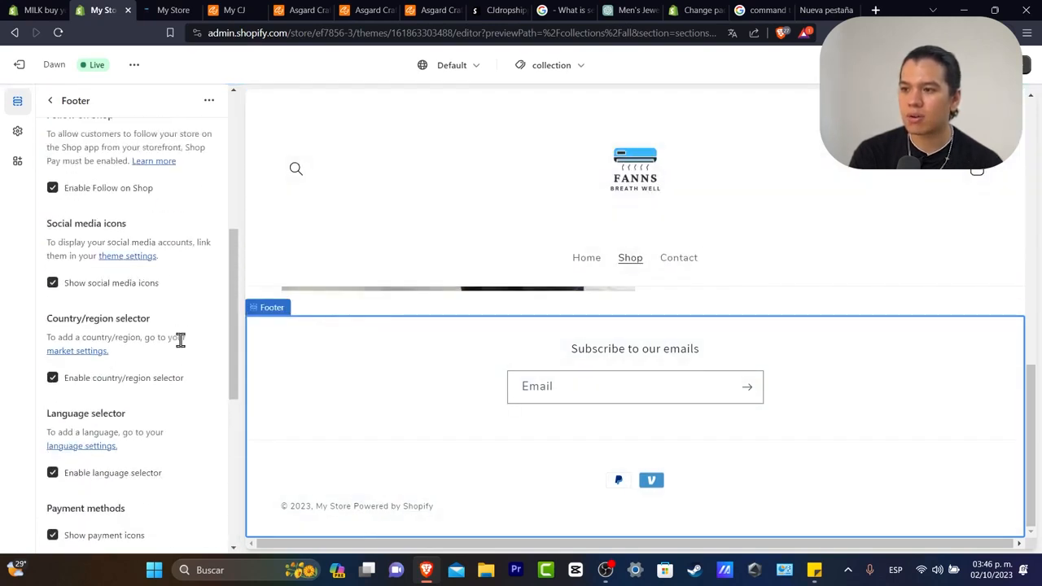
scroll(180, 341, "down", 2)
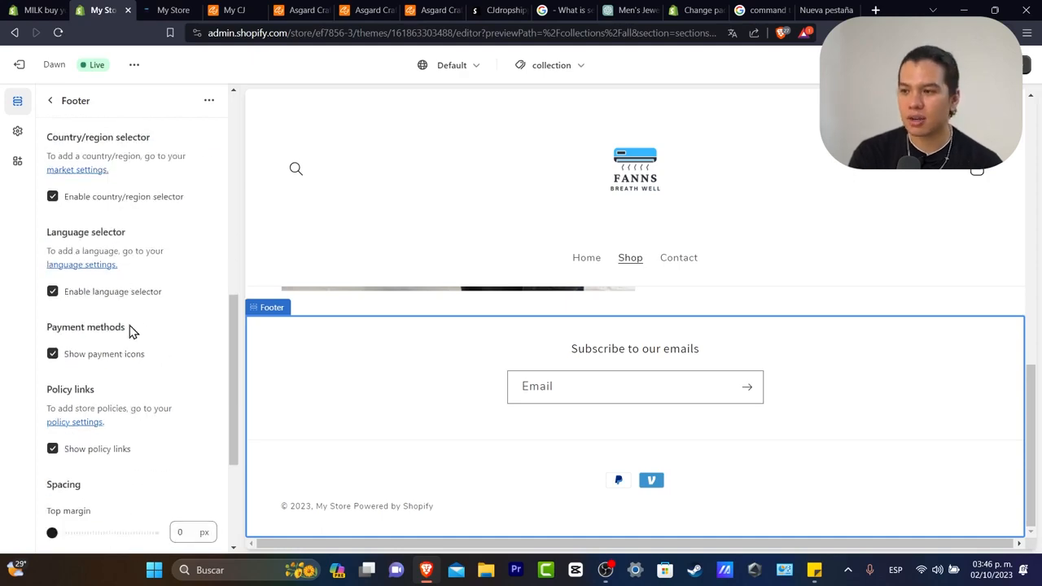
scroll(182, 284, "up", 5)
scroll(134, 323, "down", 4)
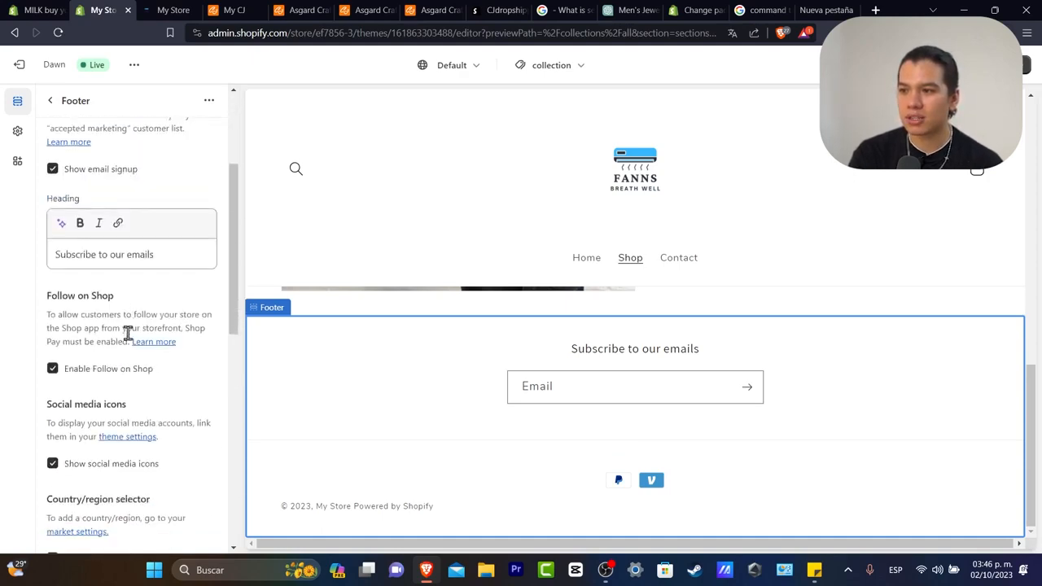
scroll(139, 372, "up", 5)
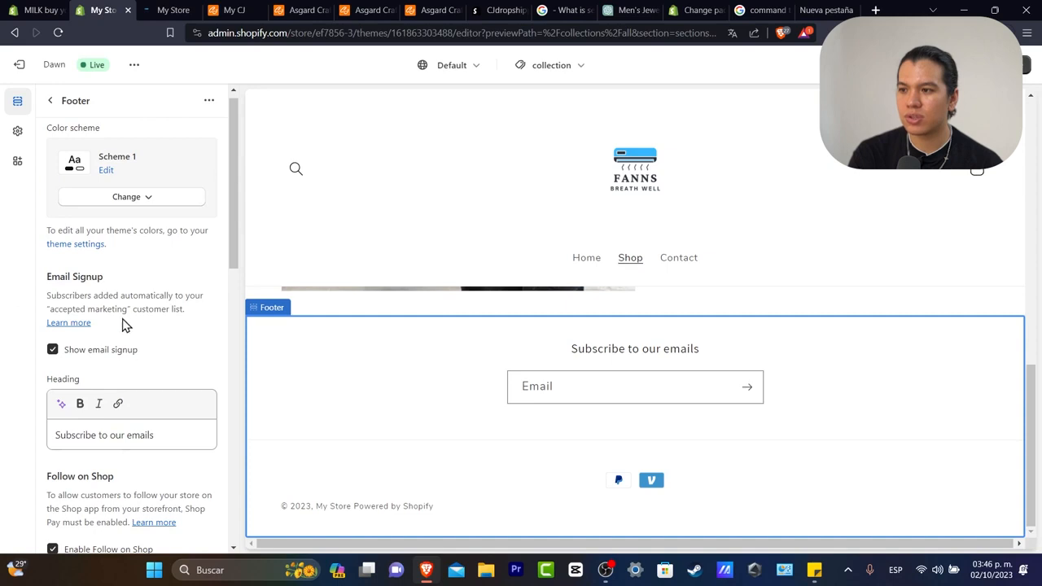
left_click_drag(96, 278, 59, 277)
scroll(172, 285, "up", 1)
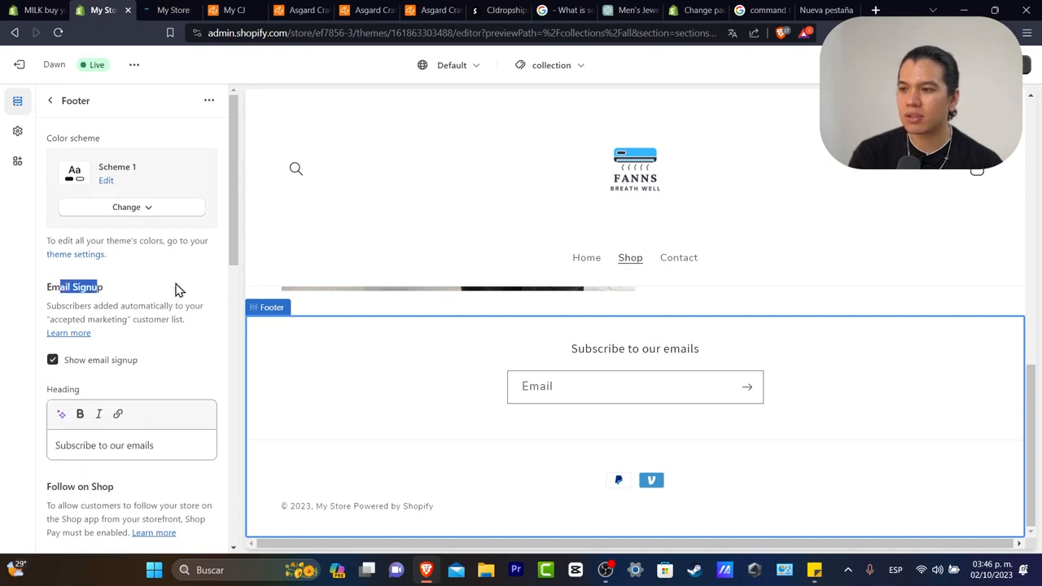
left_click(133, 208)
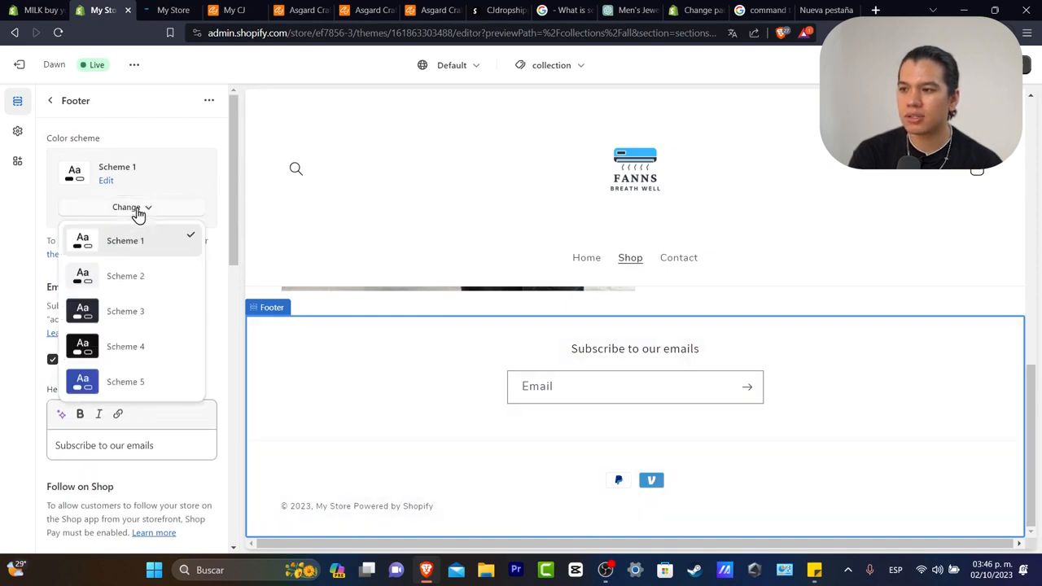
left_click(149, 304)
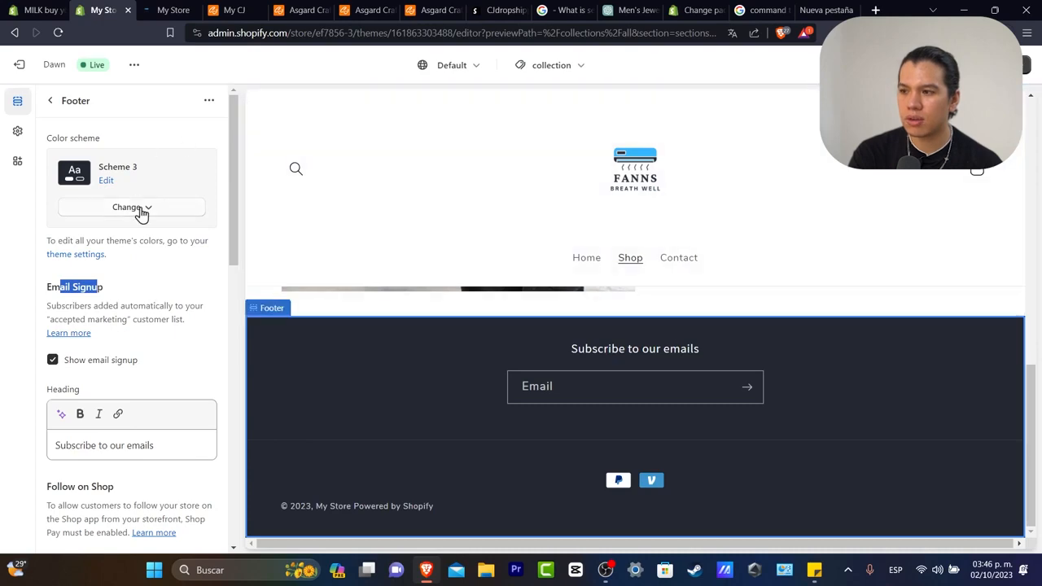
left_click(143, 210)
left_click(139, 352)
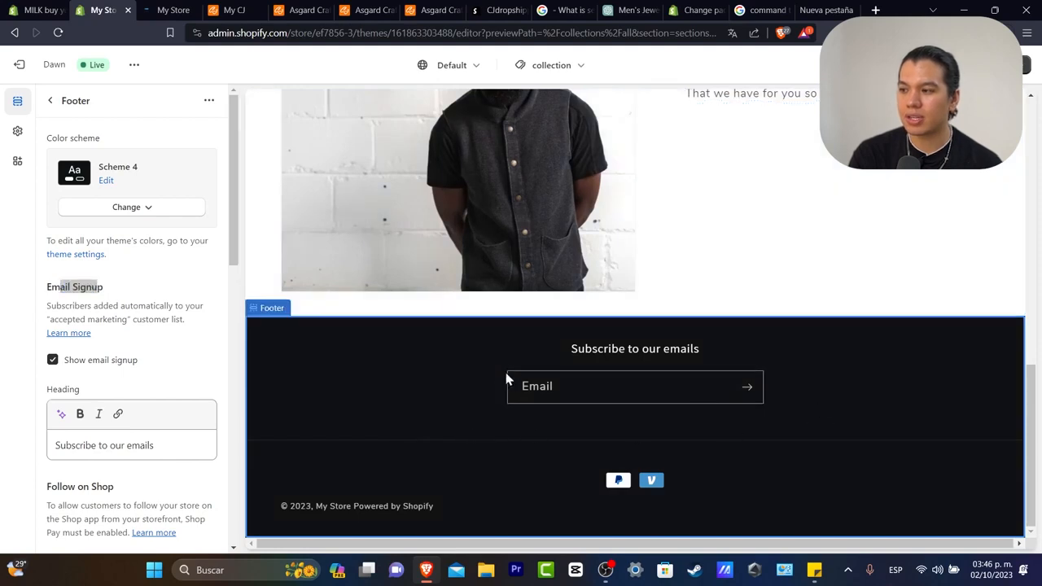
scroll(144, 426, "down", 10)
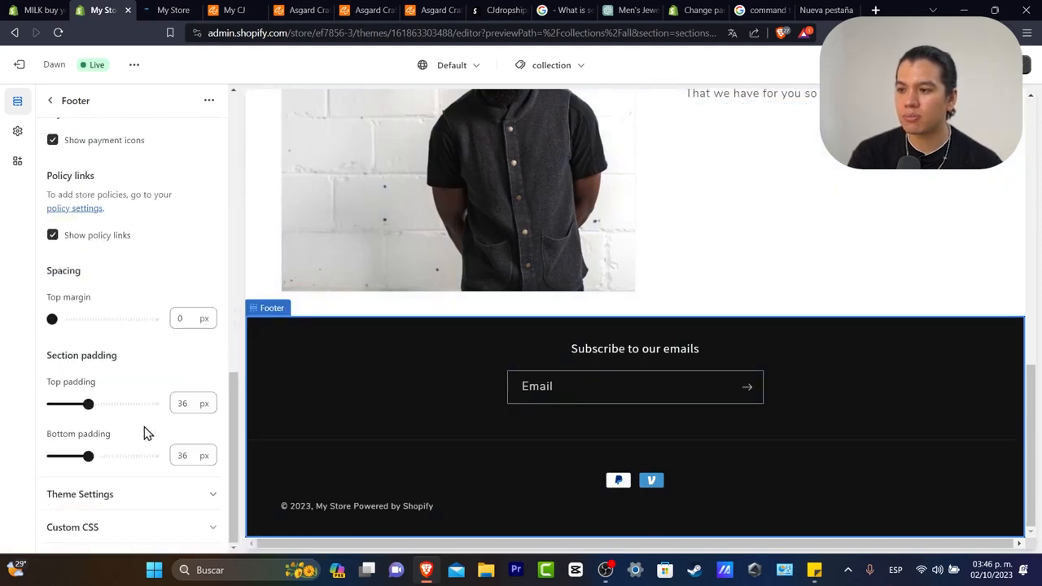
Check which sections can be added to the footer group, and add a Text block to the Footer section.
left_click(49, 100)
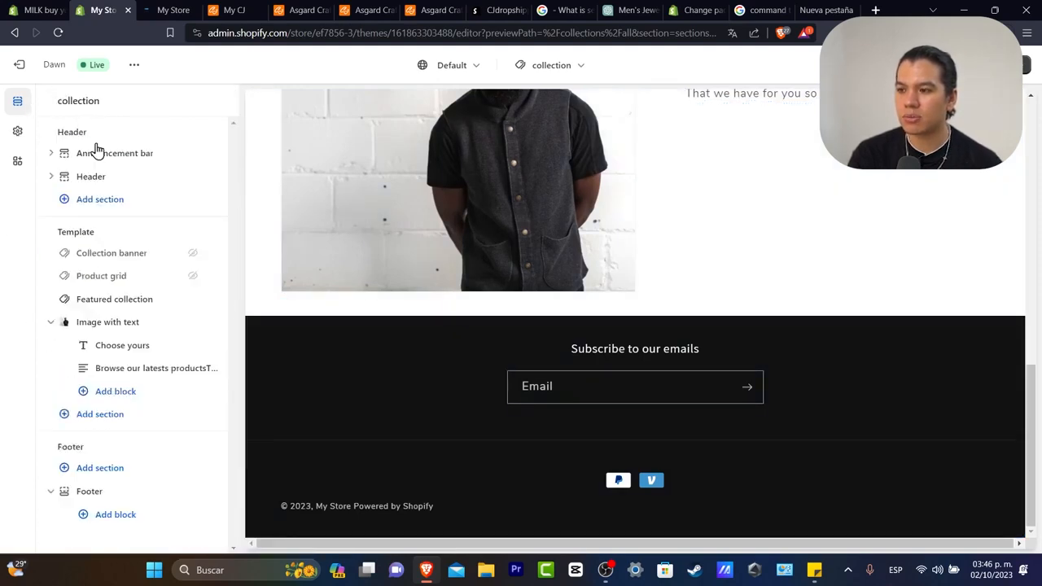
left_click(97, 469)
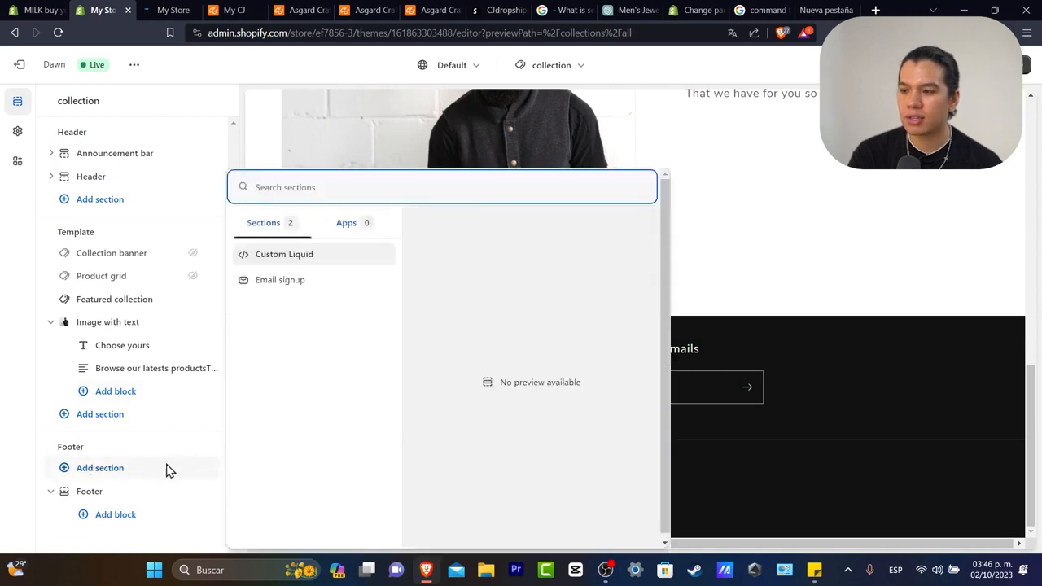
left_click(110, 517)
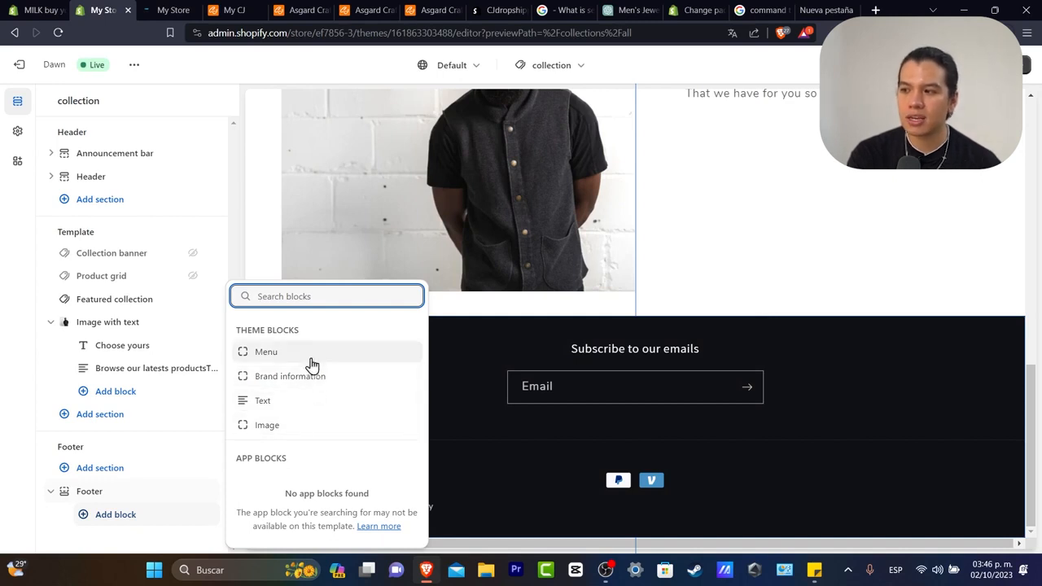
left_click(314, 405)
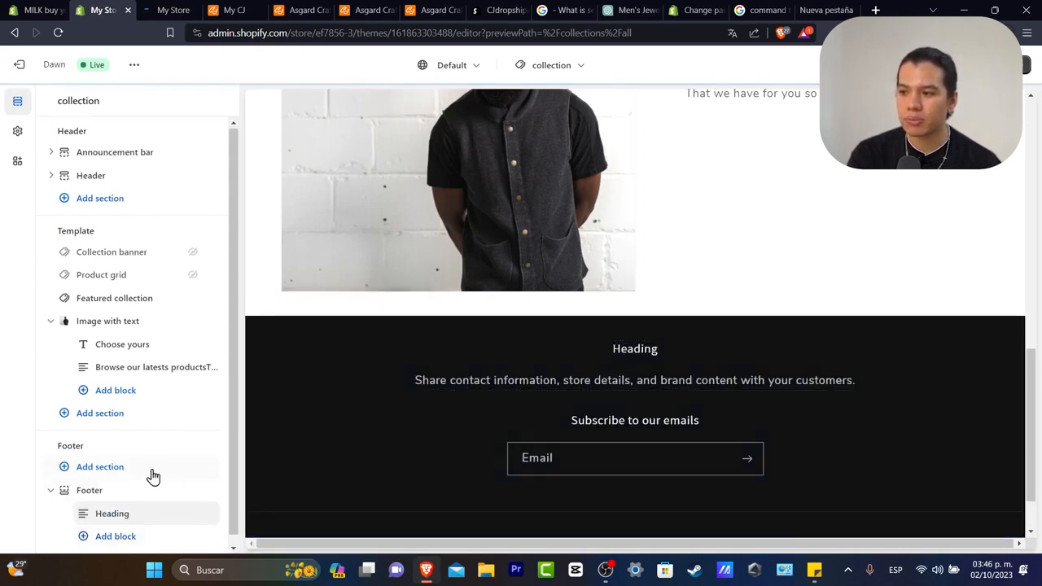
Change the heading of the footer's Text block to "The best products".
left_click(134, 509)
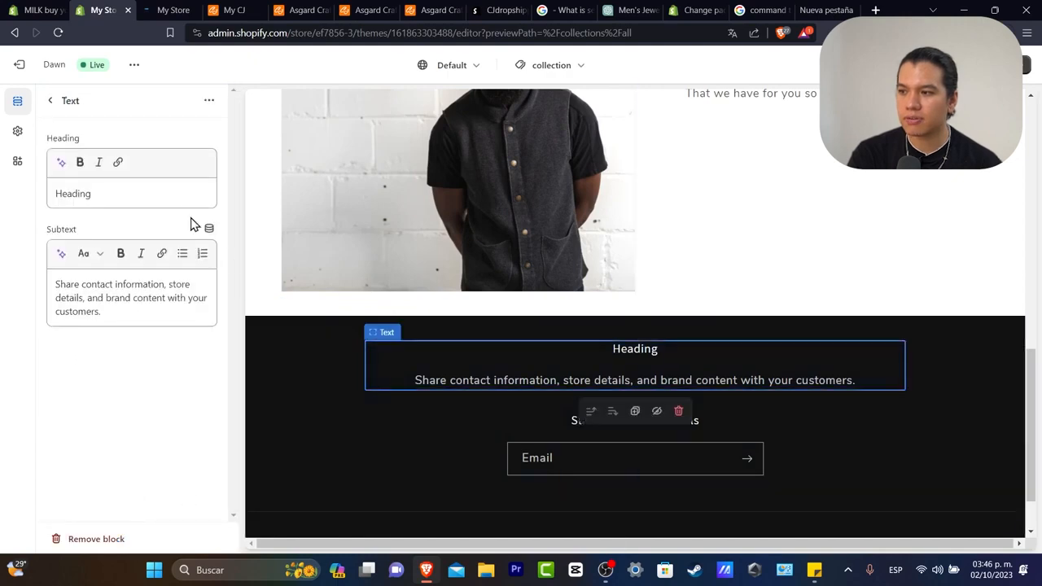
left_click(130, 197)
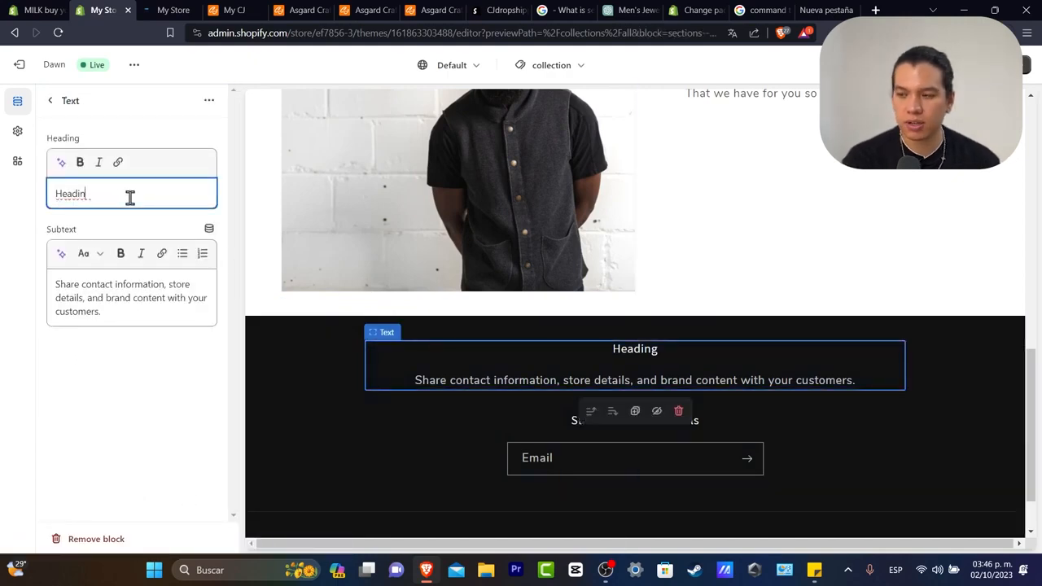
key("BackSpace")
key("F12")
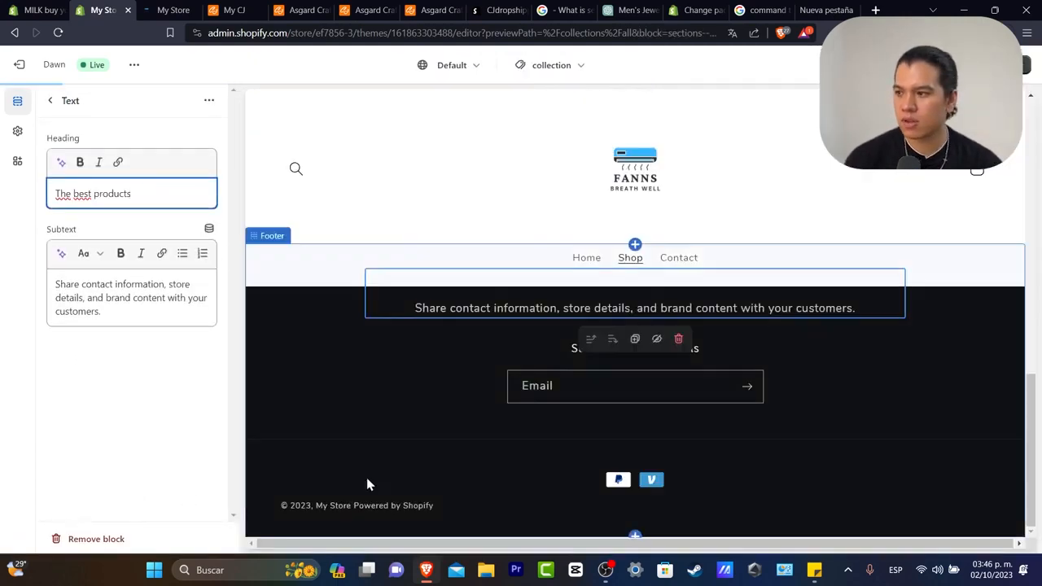
left_click(446, 401)
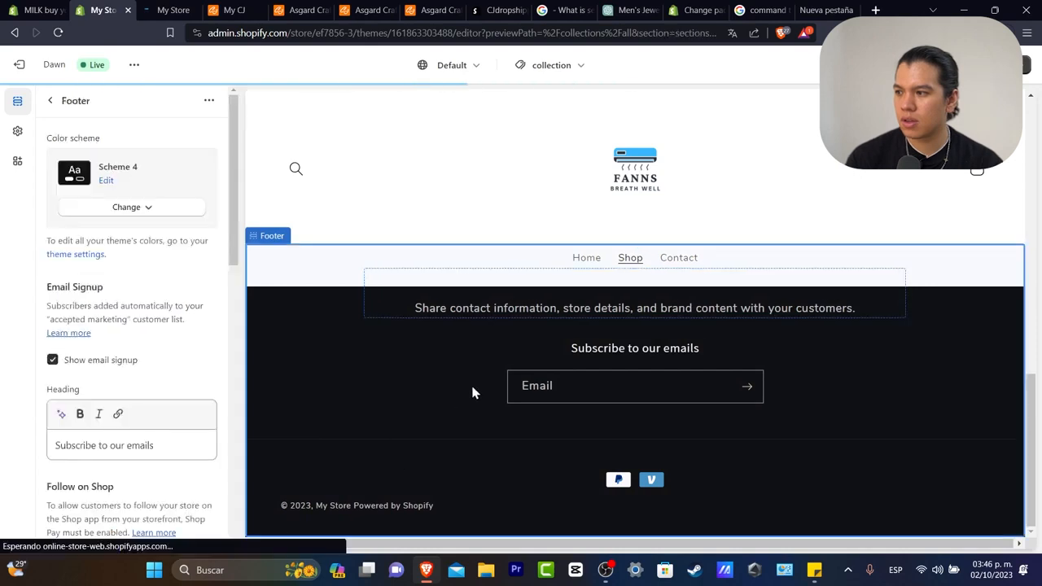
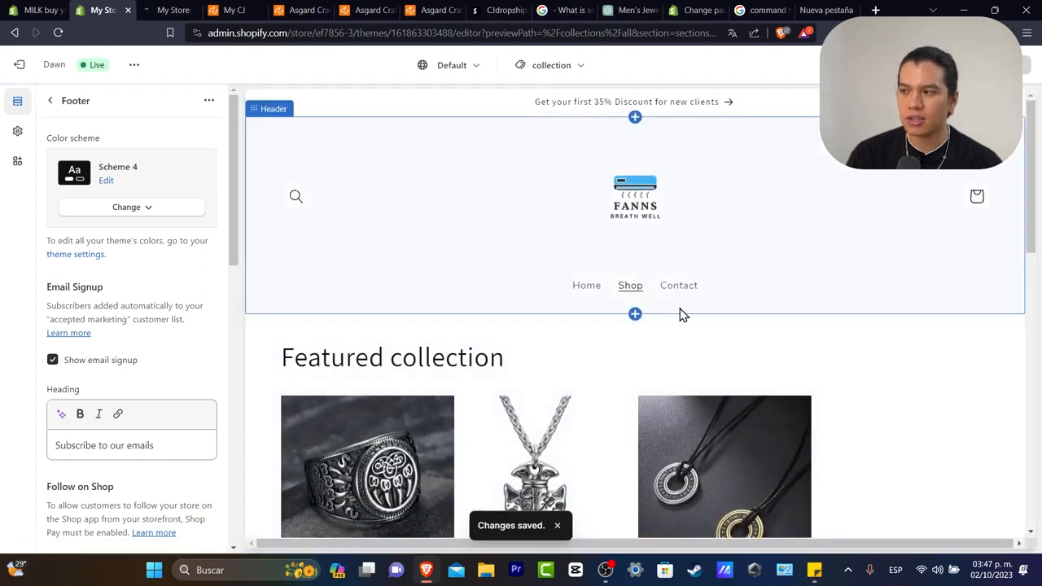
Preview the Contact page and open the header's Main menu in the store's navigation editor.
left_click(733, 286)
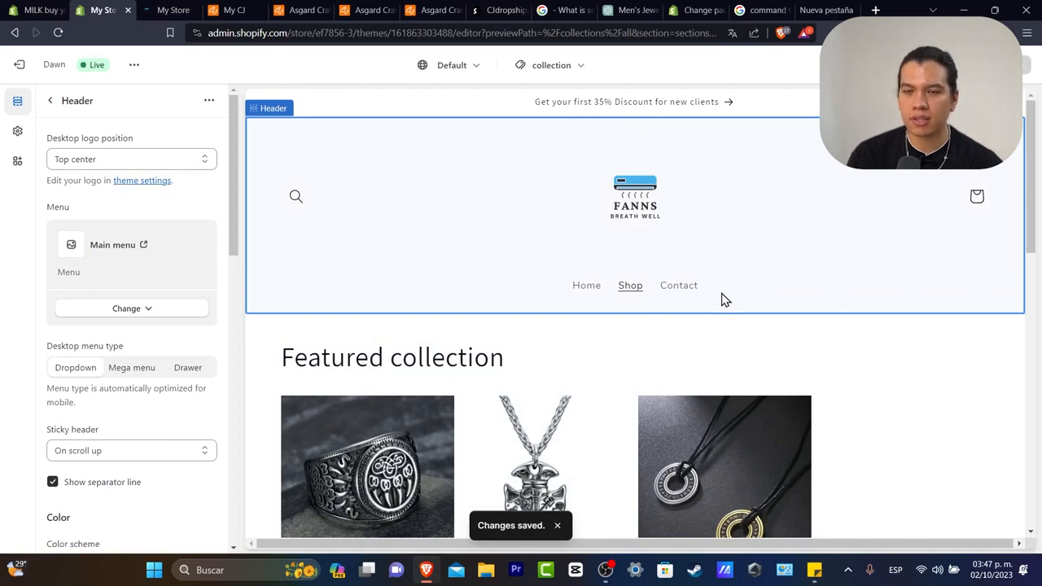
left_click(703, 287)
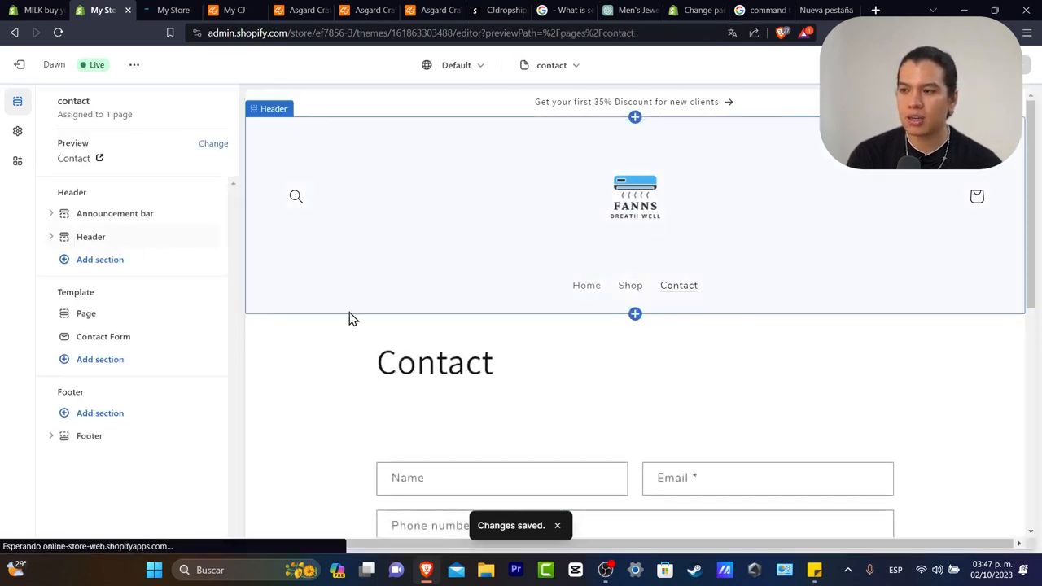
left_click(545, 276)
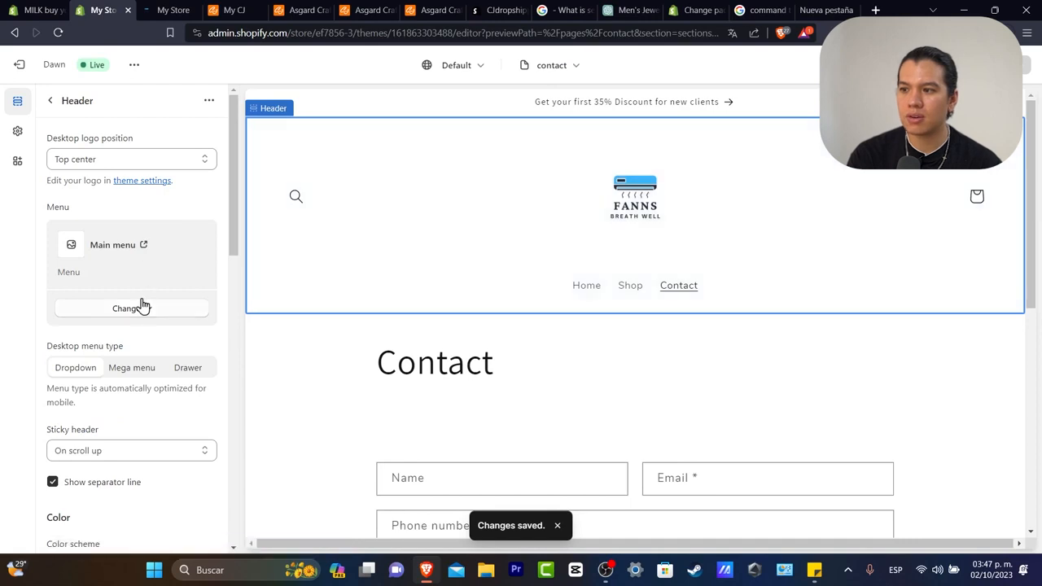
left_click(142, 246)
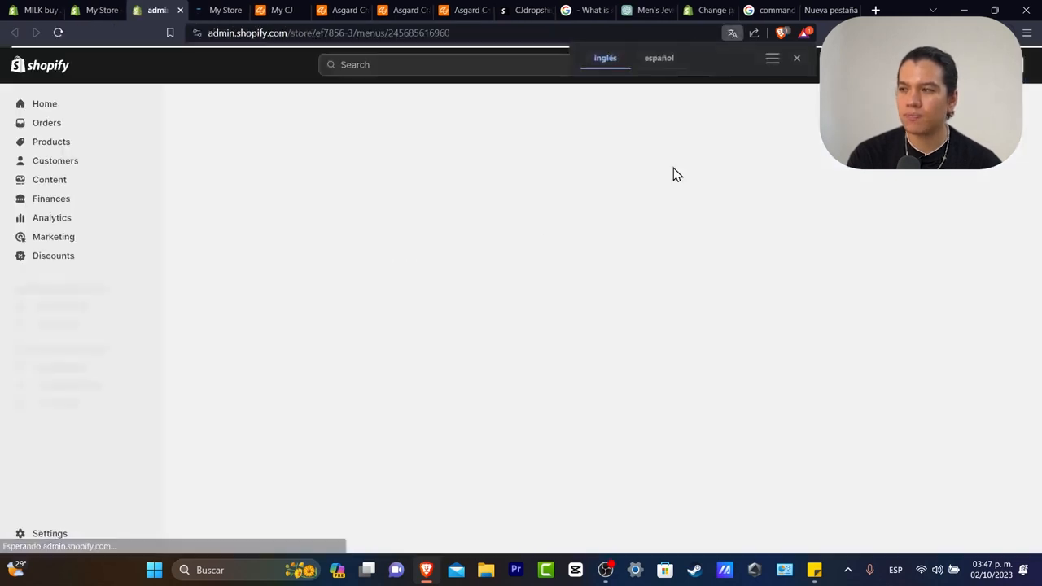
left_click(796, 58)
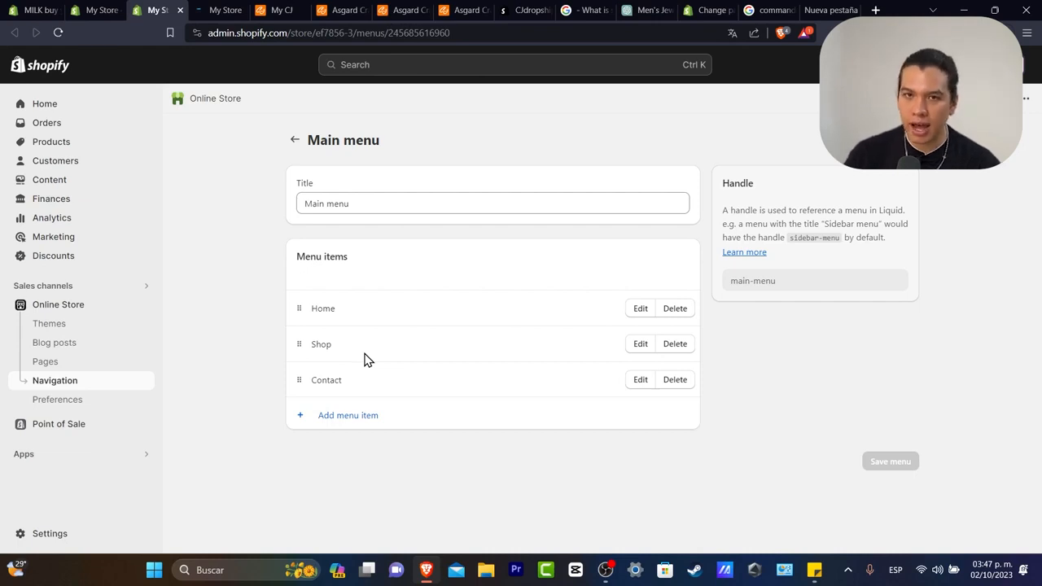
Start a new online store page and title it "FAQ".
left_click(72, 362)
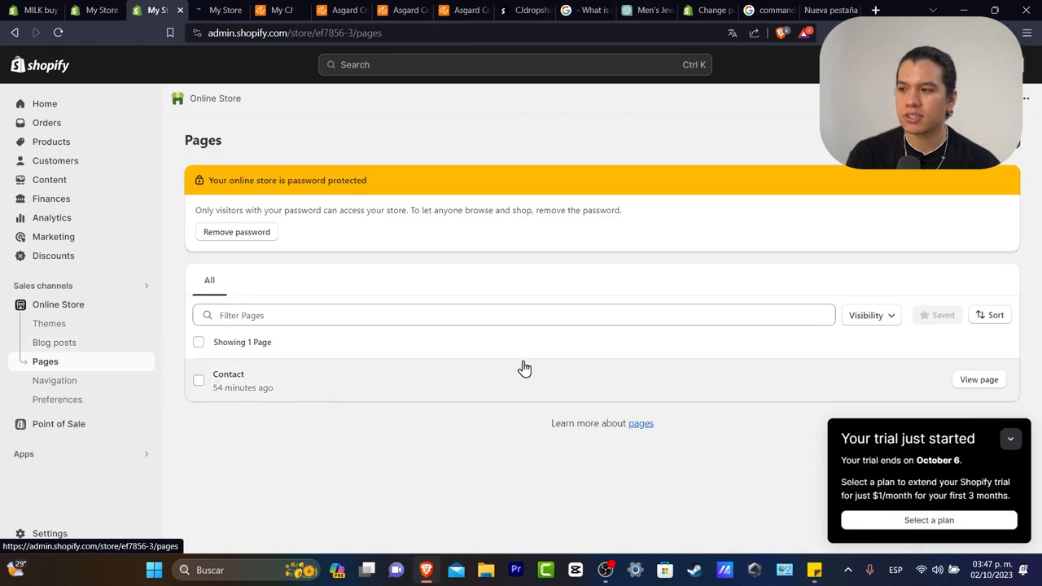
left_click(1010, 438)
left_click(990, 140)
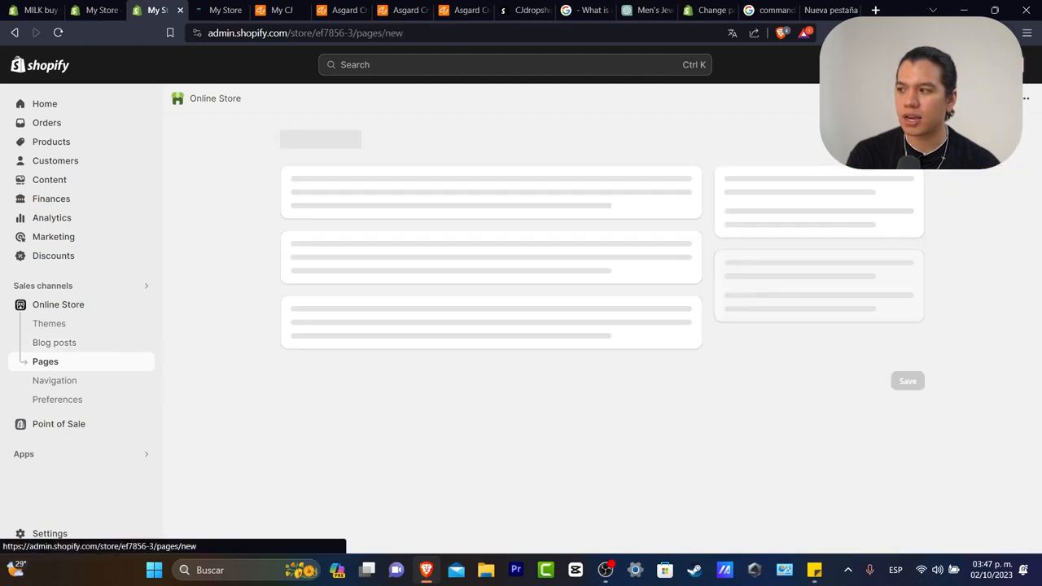
left_click(368, 203)
type("DA")
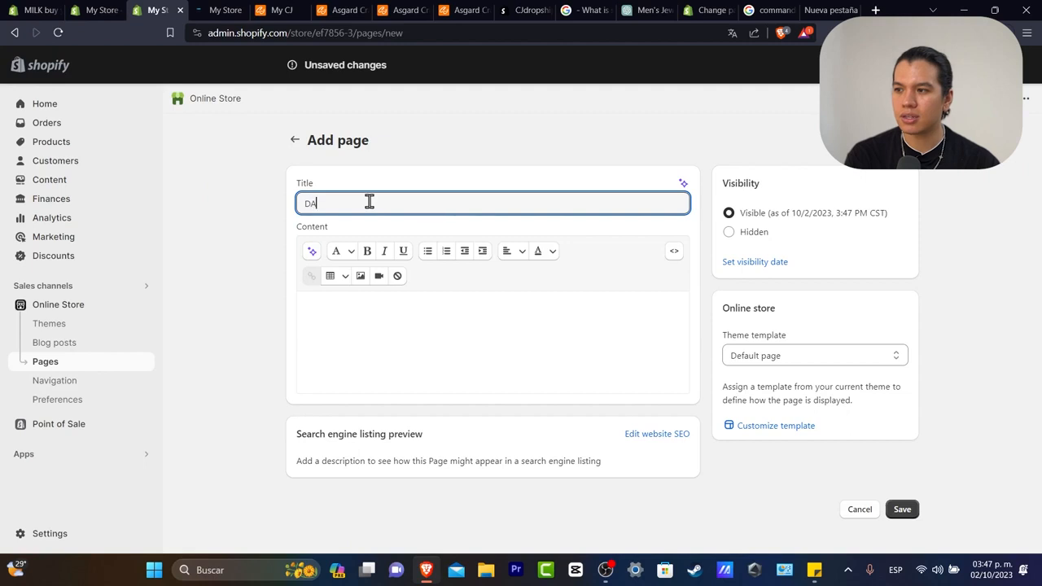
key("ctrl+a")
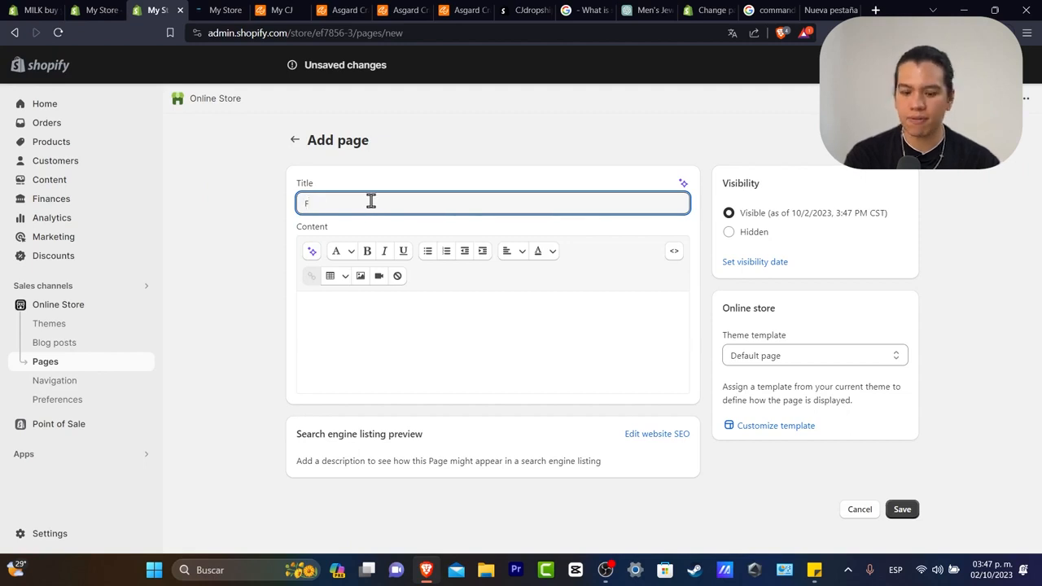
type("FAQ")
Generate AI content for the FAQ page on the topic "Frequently asked questions" and read through the suggestion.
left_click(403, 312)
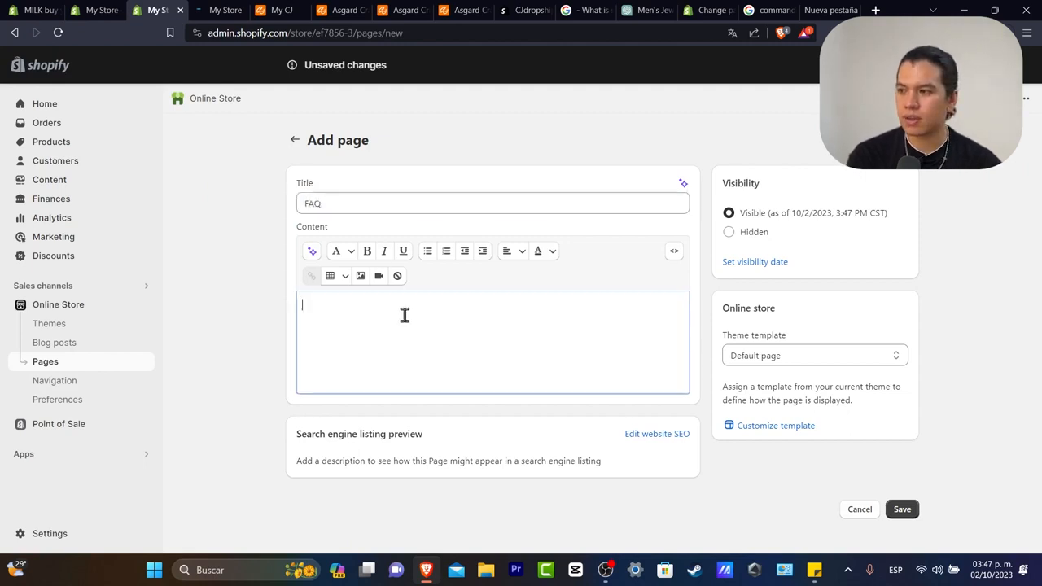
left_click(306, 255)
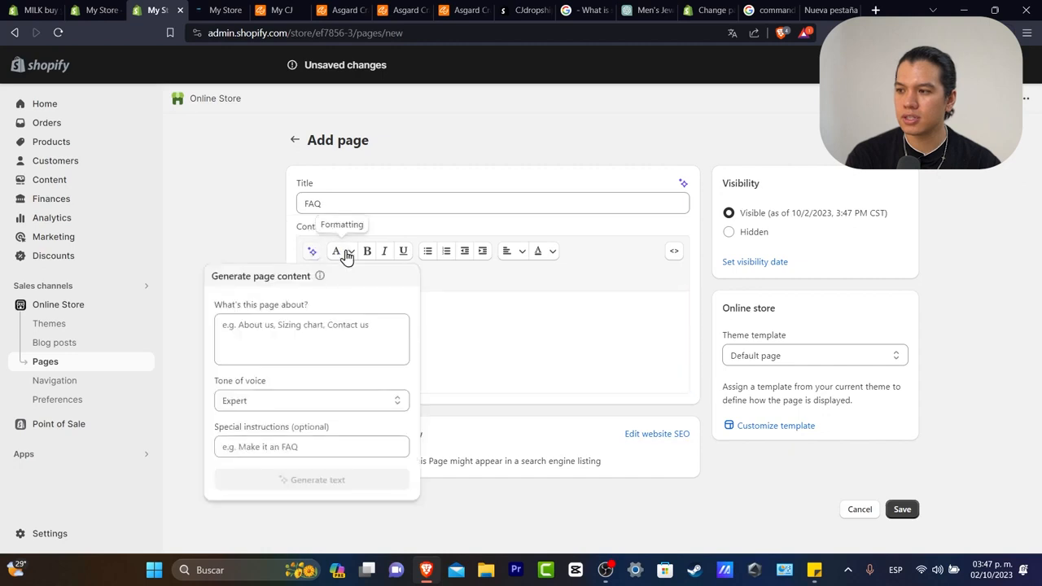
left_click(285, 324)
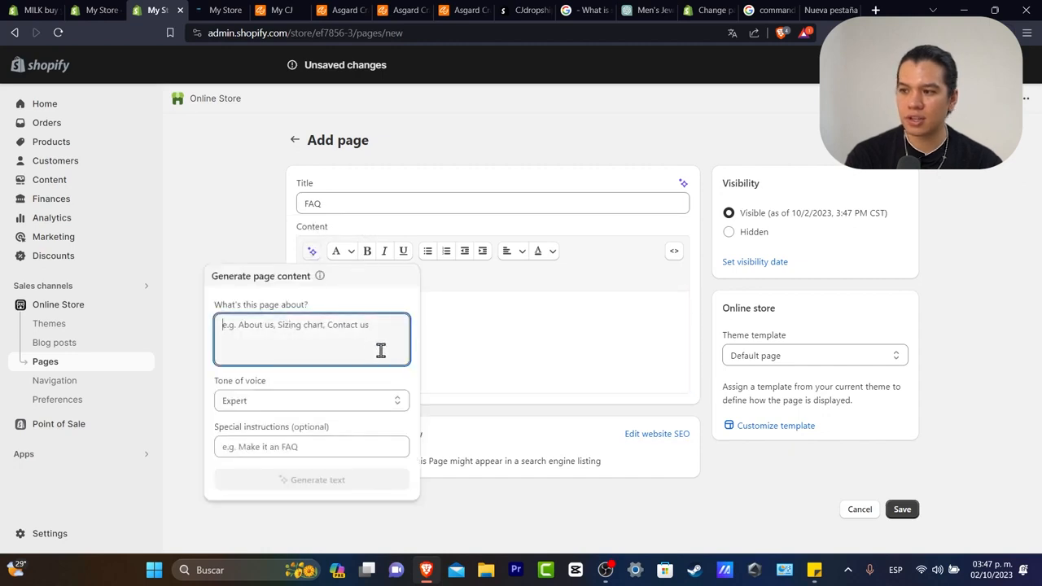
type("Frequently asked questions")
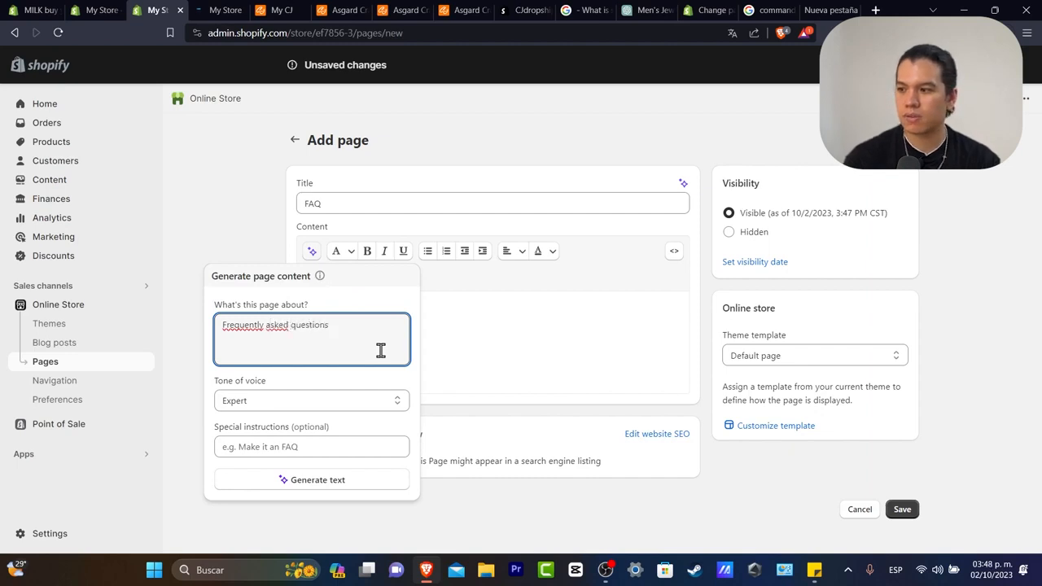
left_click(328, 481)
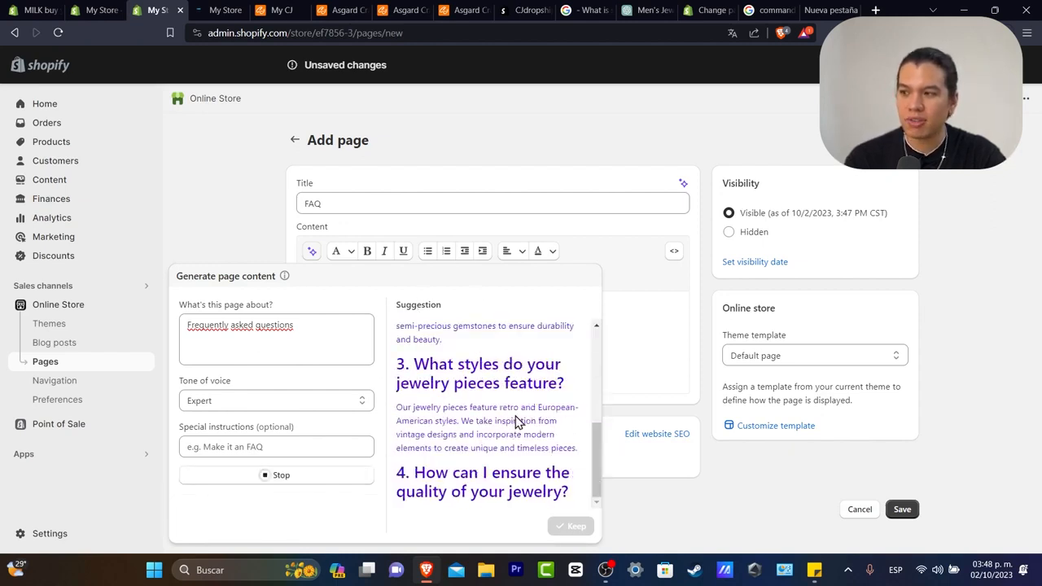
scroll(506, 466, "up", 2)
left_click(325, 334)
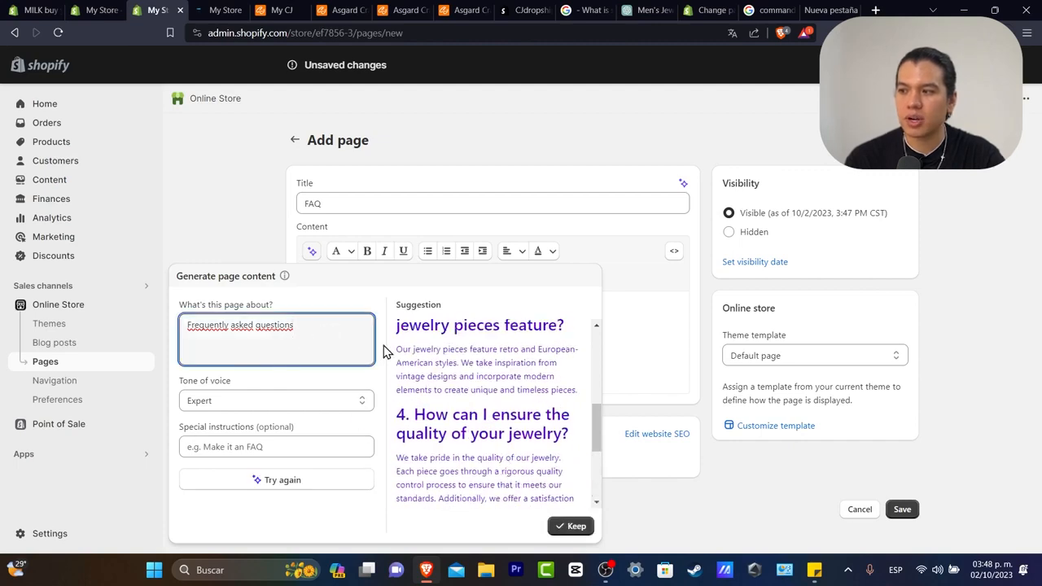
scroll(527, 422, "up", 5)
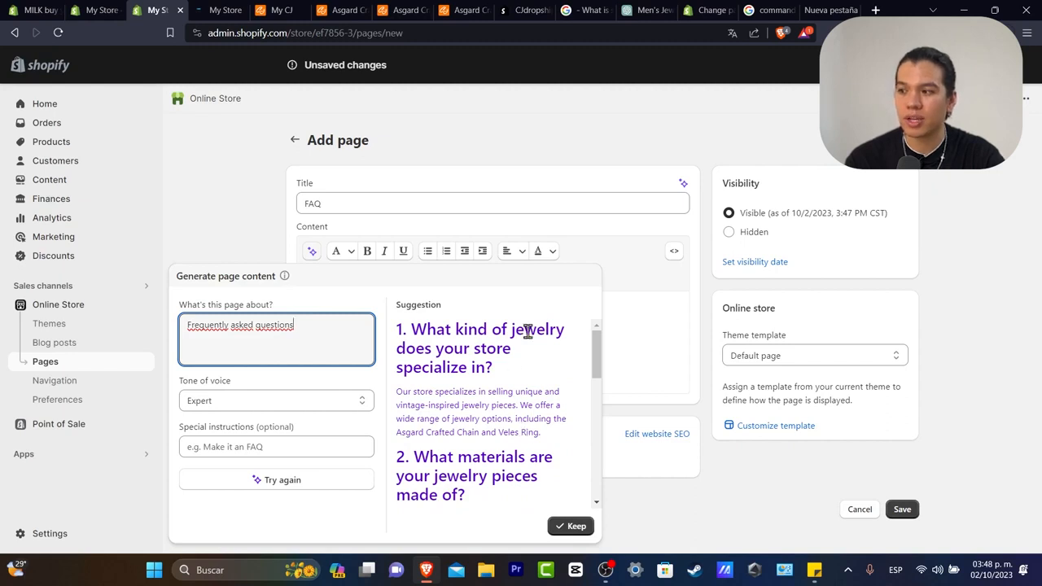
scroll(537, 381, "down", 3)
scroll(525, 389, "up", 3)
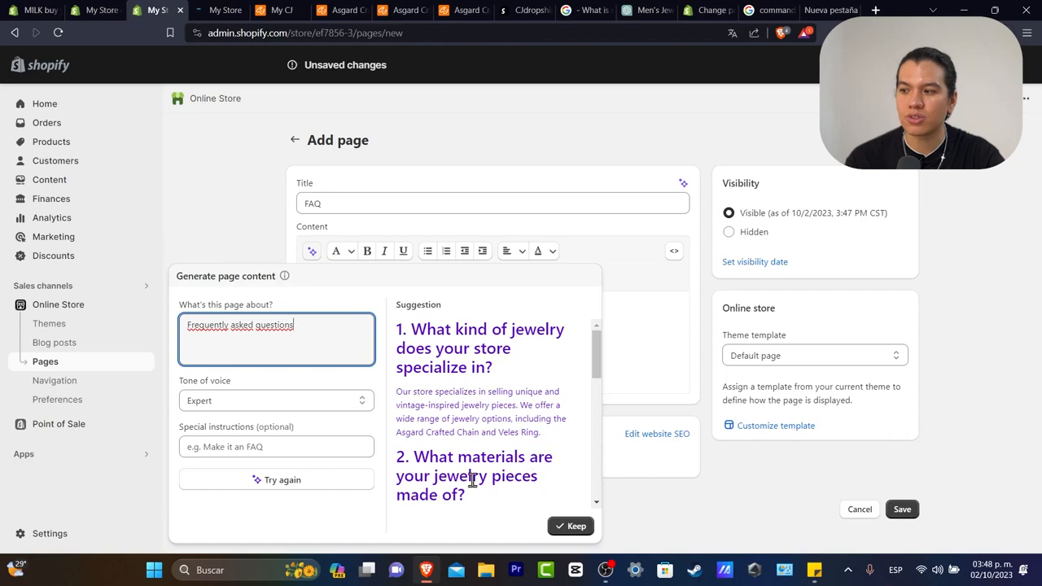
Keep the generated FAQ text as the page content and save the FAQ page with the Default page template.
scroll(529, 470, "down", 8)
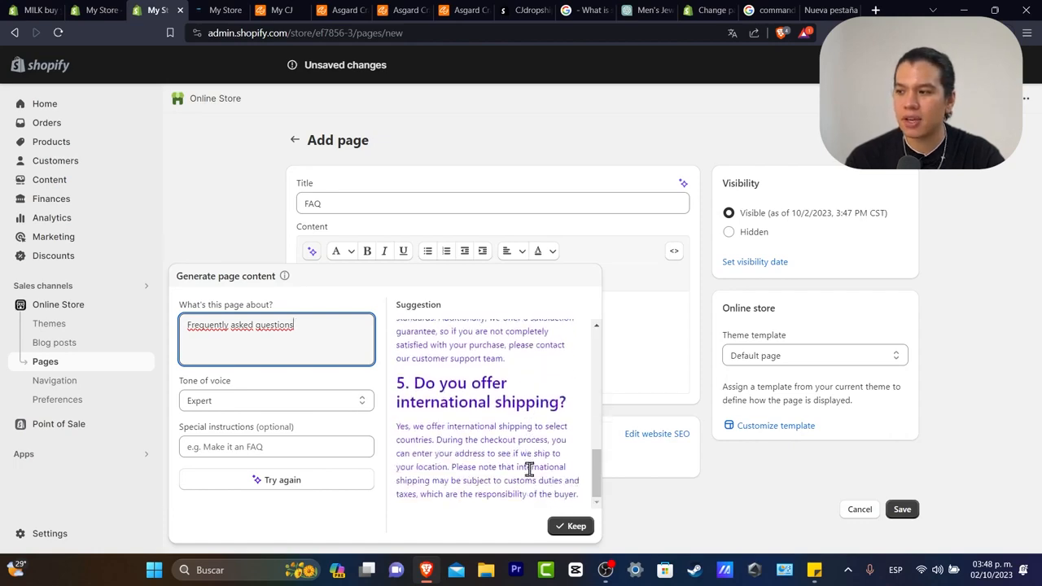
left_click(570, 527)
scroll(536, 394, "down", 2)
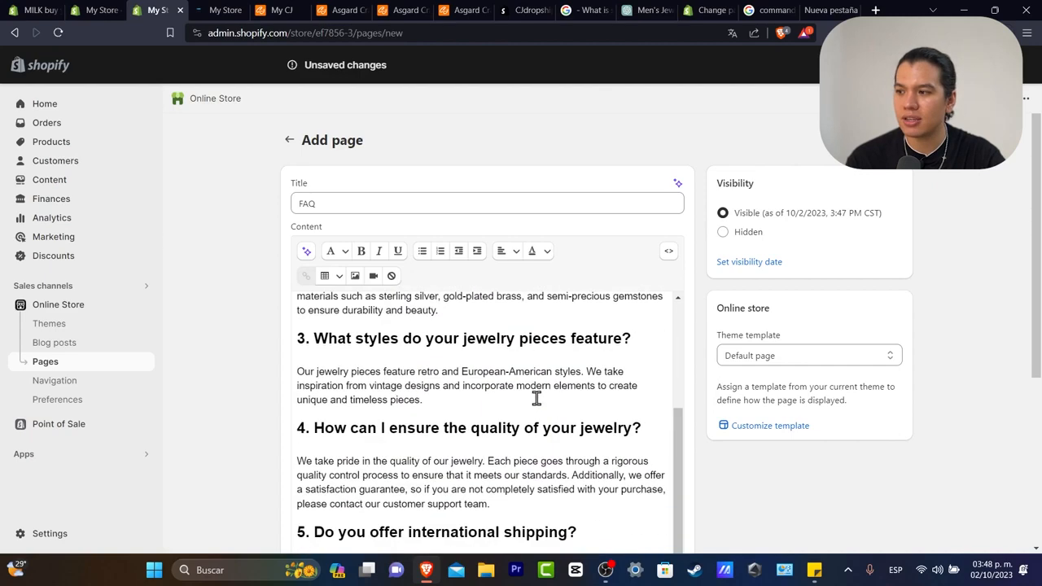
scroll(595, 395, "up", 2)
scroll(692, 379, "down", 3)
scroll(691, 380, "up", 3)
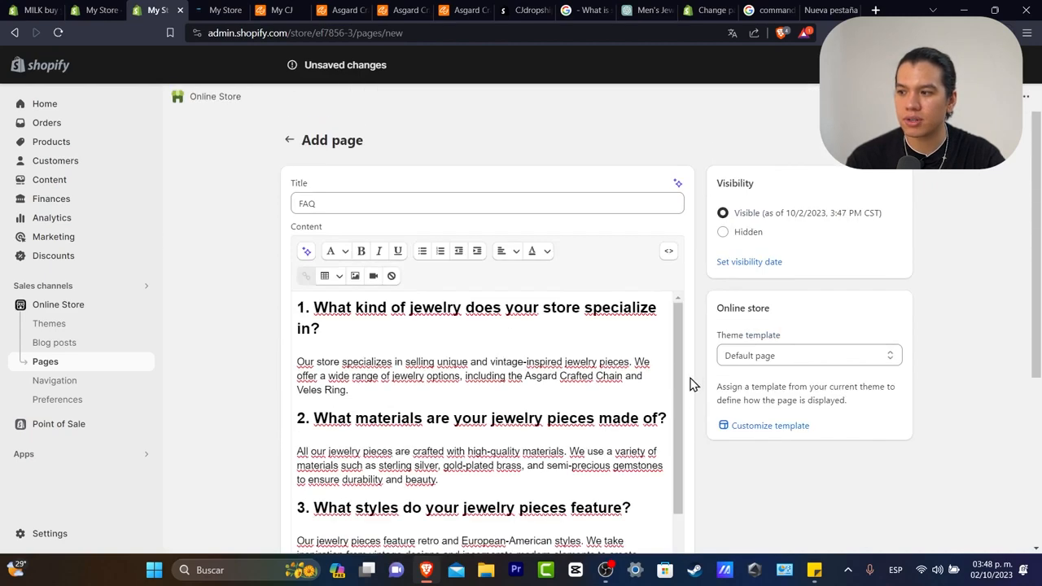
left_click(790, 354)
left_click(866, 305)
left_click(886, 65)
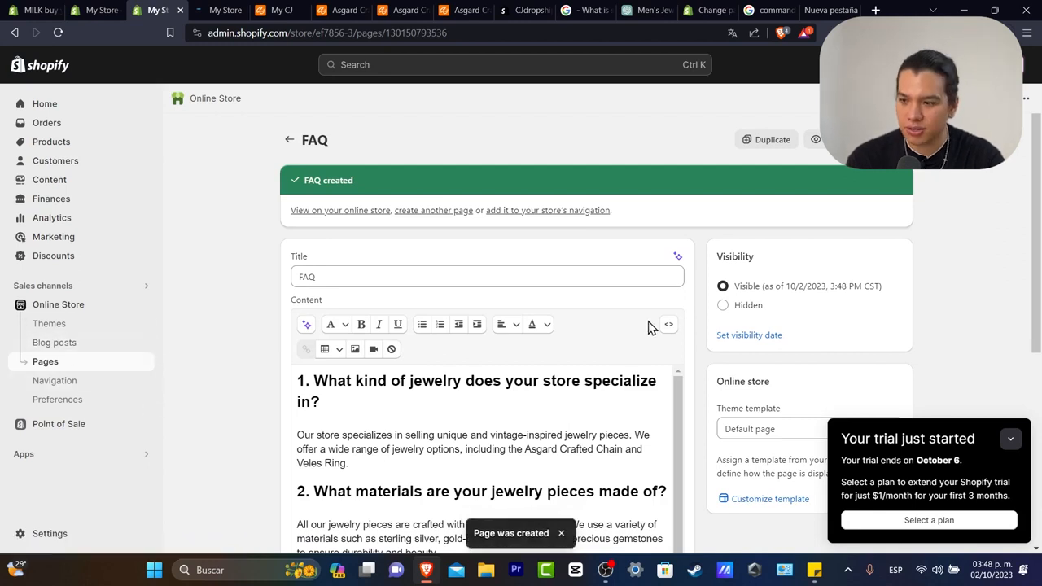
Add a menu item named "FAQ" linking to the FAQ page to the store's Main menu and save the menu.
left_click(96, 385)
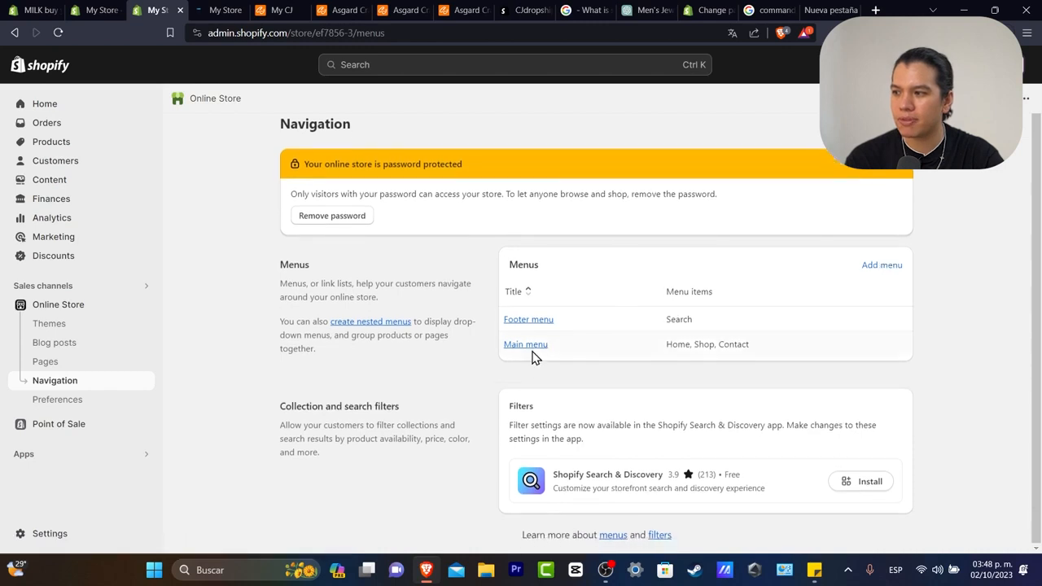
left_click(533, 360)
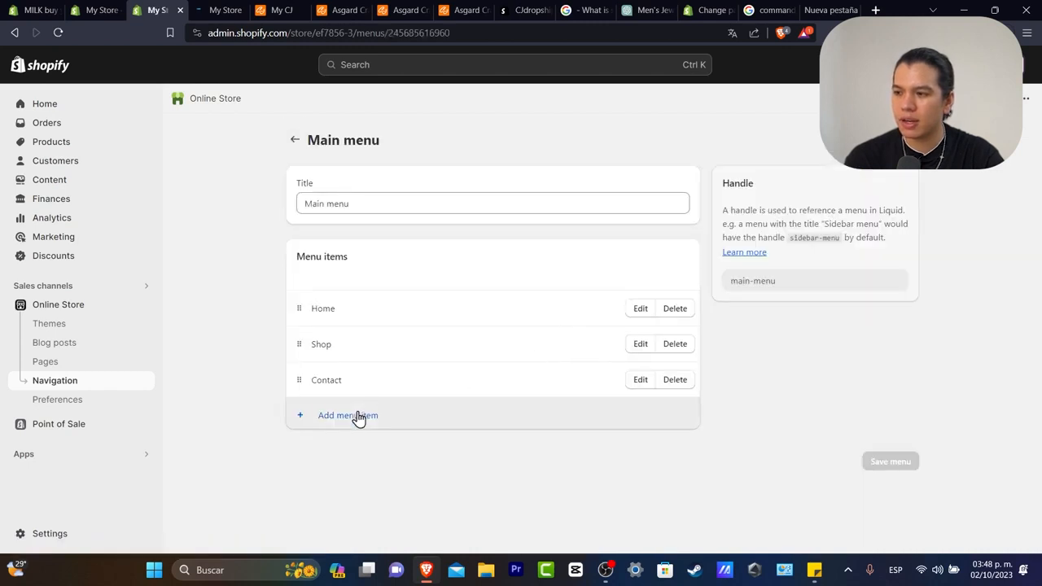
left_click(359, 416)
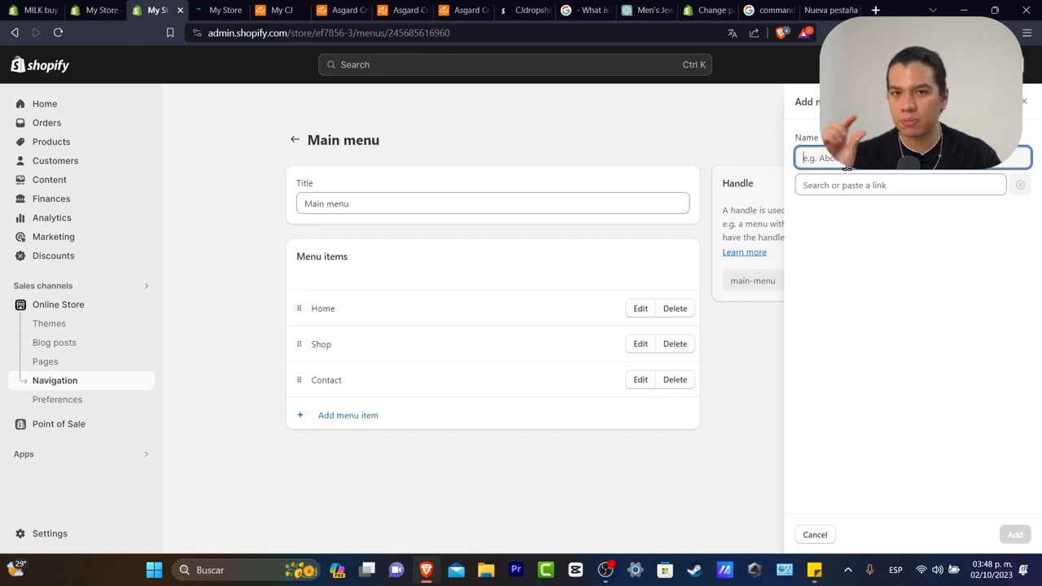
type("FAQ")
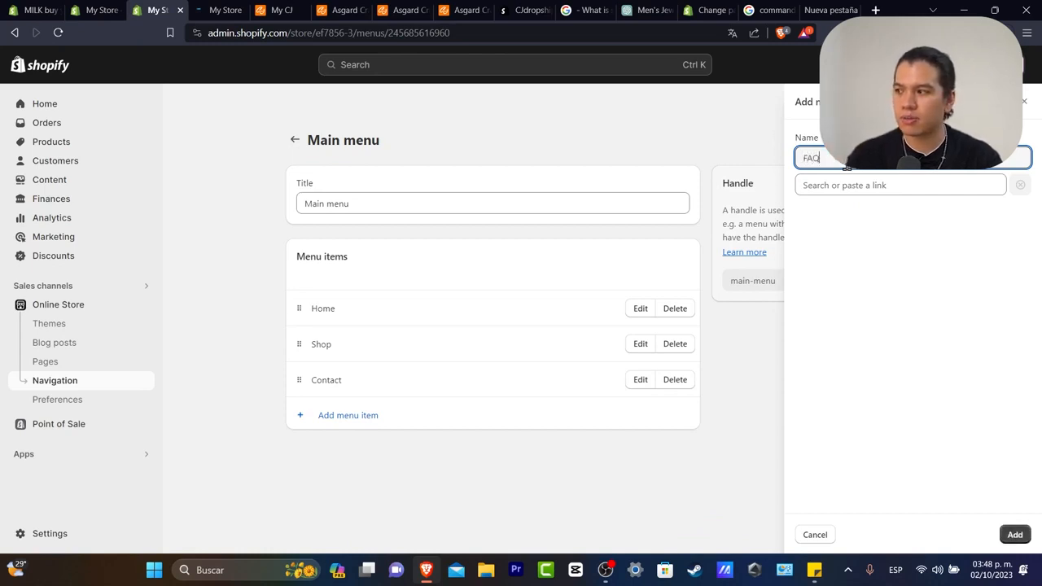
left_click(869, 186)
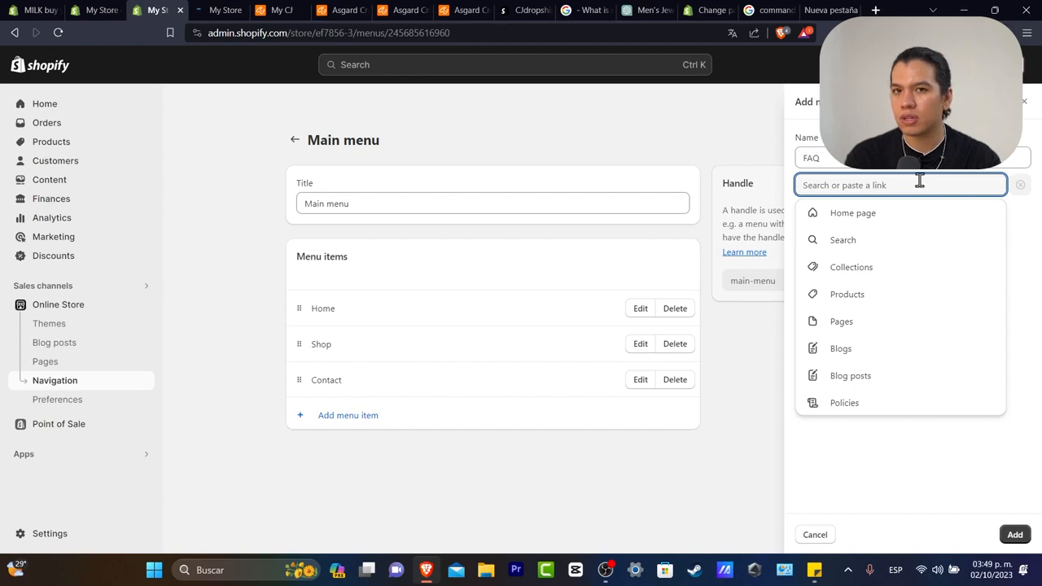
left_click(880, 323)
left_click(817, 268)
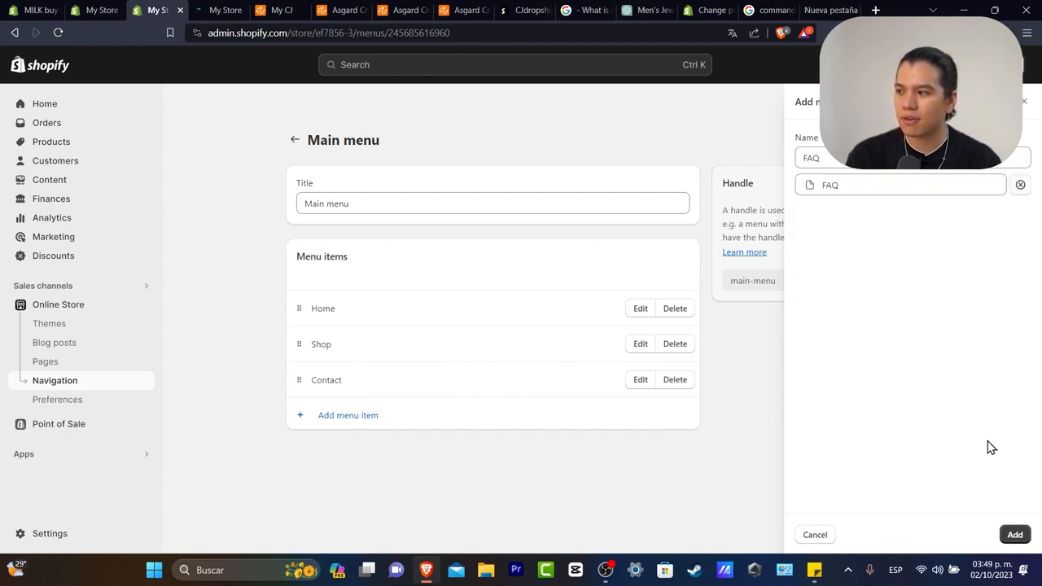
left_click(1012, 535)
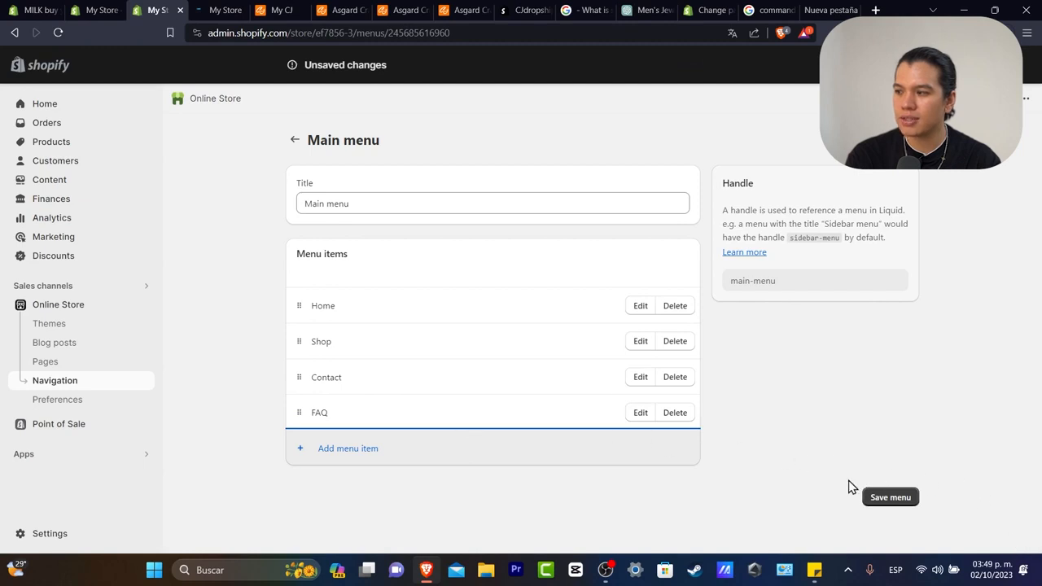
left_click(905, 498)
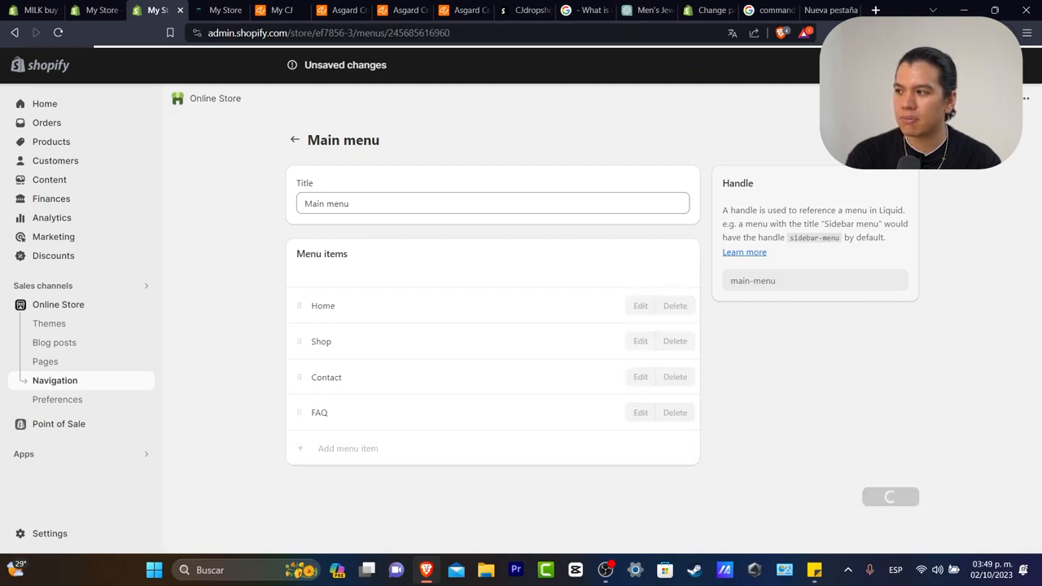
Reload the live storefront, open the FAQ page from its header menu and review the page down to the footer.
left_click(210, 10)
left_click(58, 32)
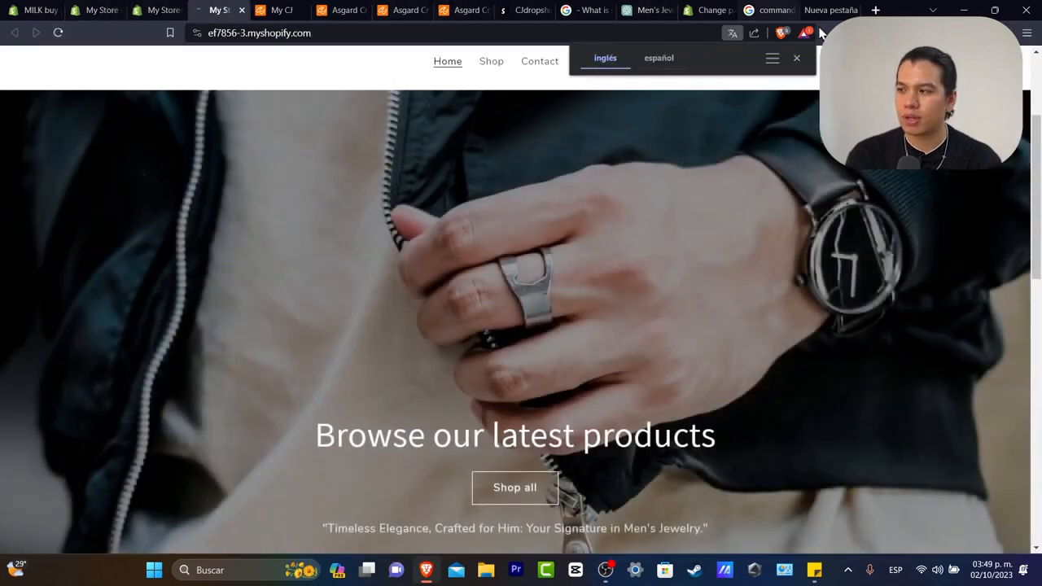
scroll(679, 234, "up", 3)
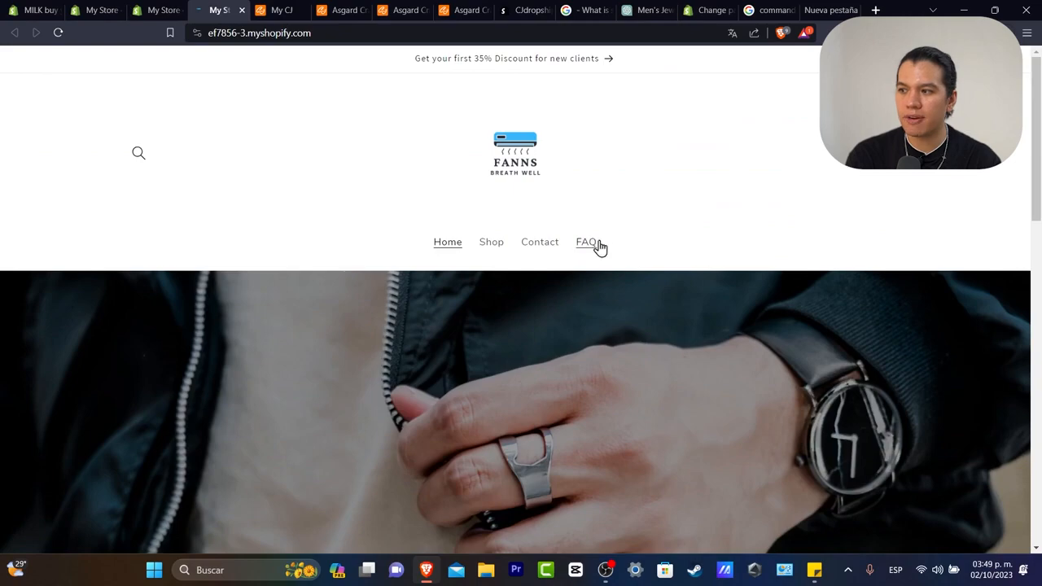
left_click(598, 246)
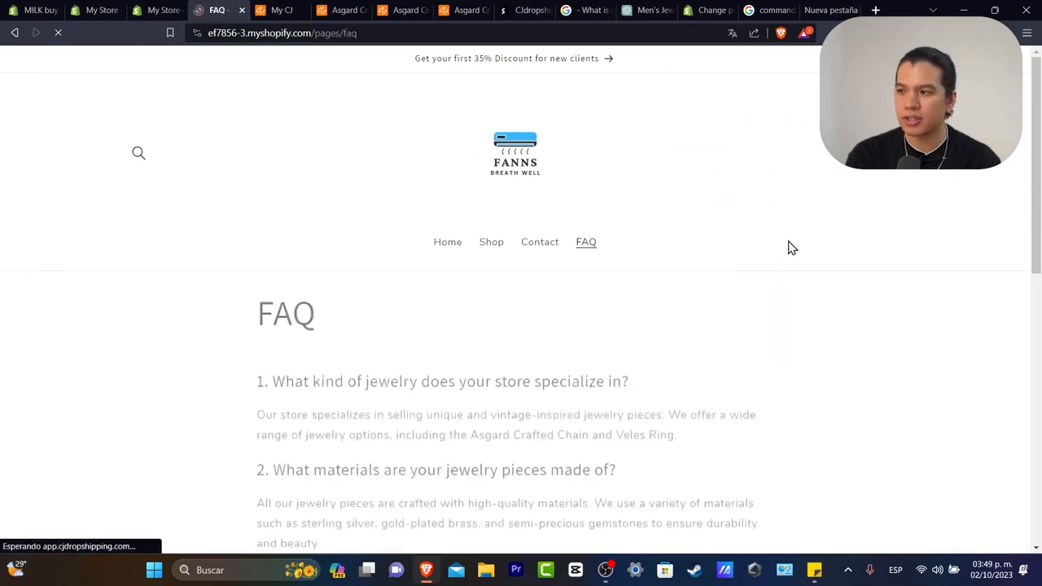
scroll(886, 274, "down", 4)
scroll(888, 275, "down", 2)
scroll(888, 275, "up", 6)
scroll(888, 274, "down", 6)
scroll(887, 274, "up", 7)
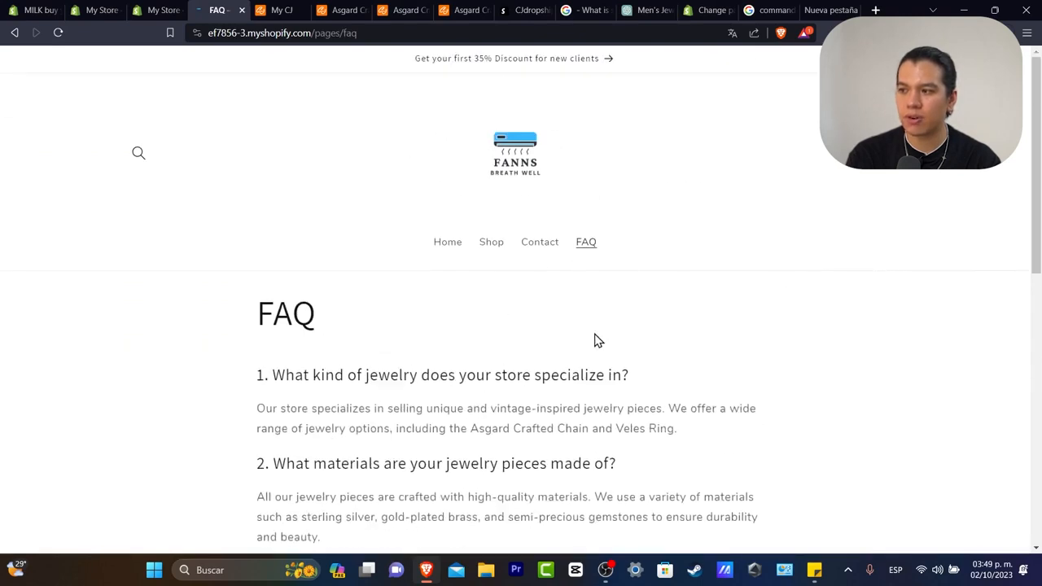
scroll(602, 324, "down", 7)
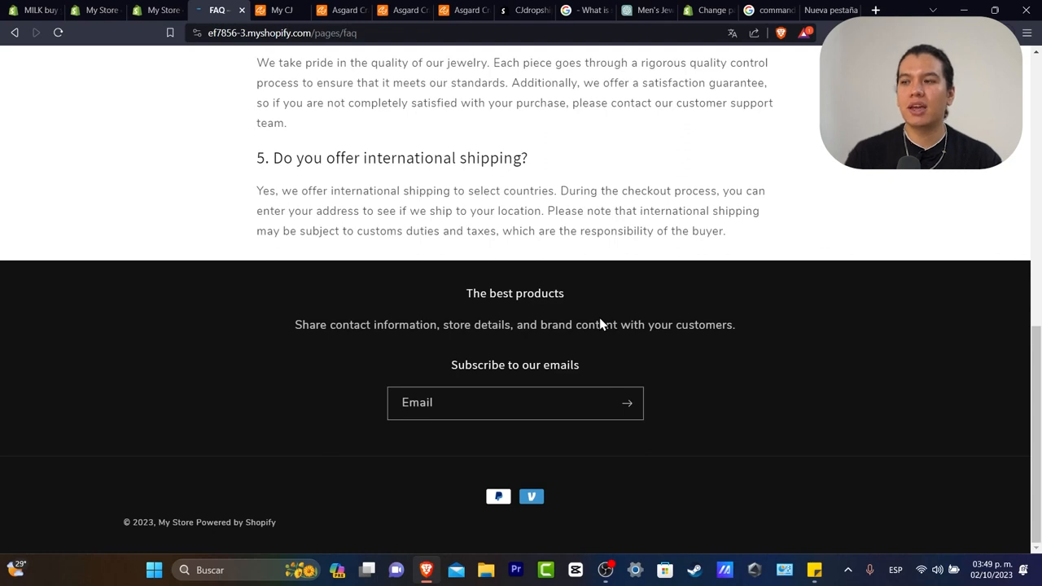
Return to the Shopify admin and open the Policies section of the store settings.
left_click(159, 9)
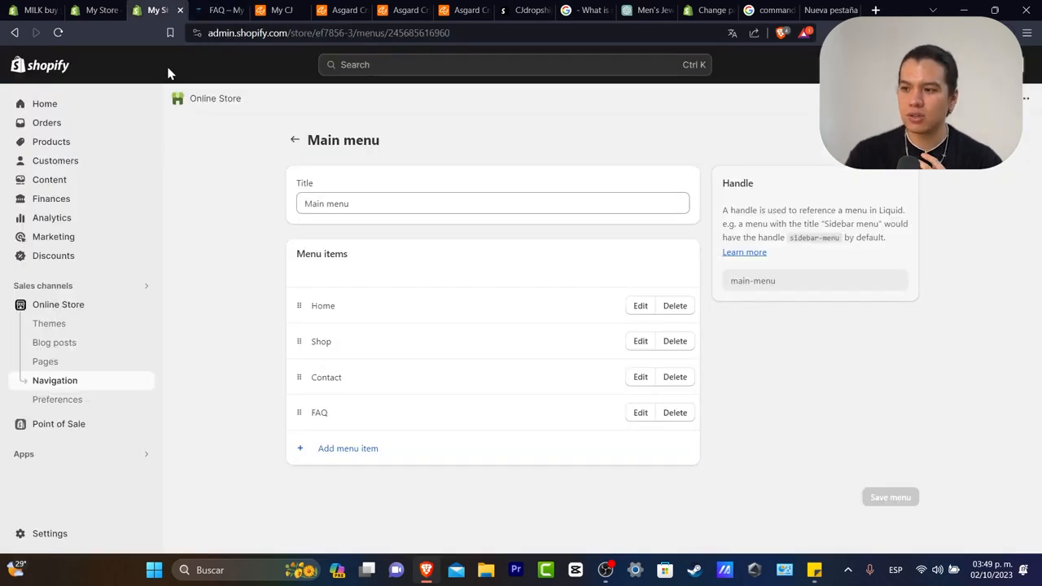
left_click(55, 535)
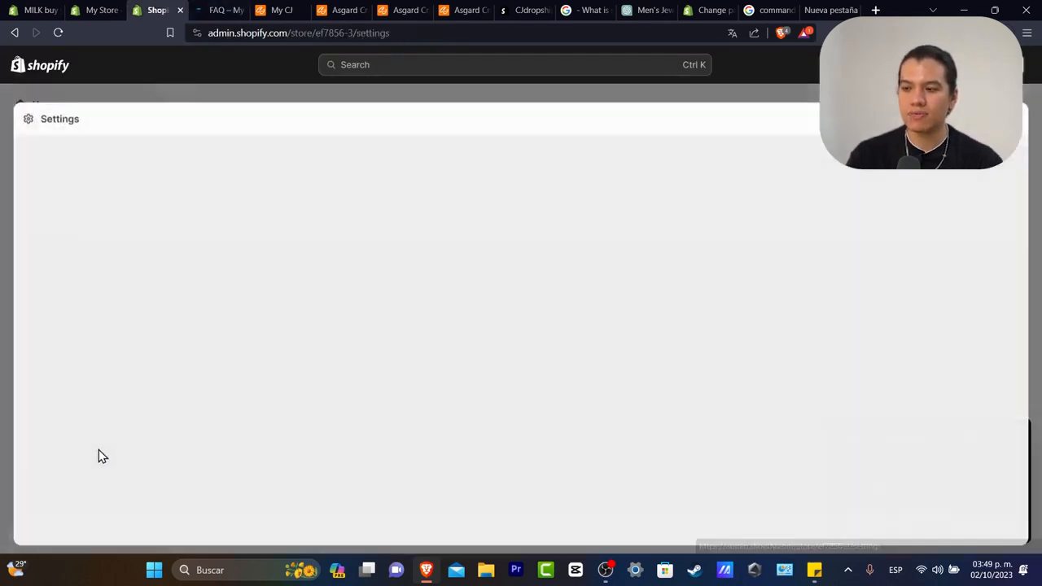
scroll(163, 310, "down", 3)
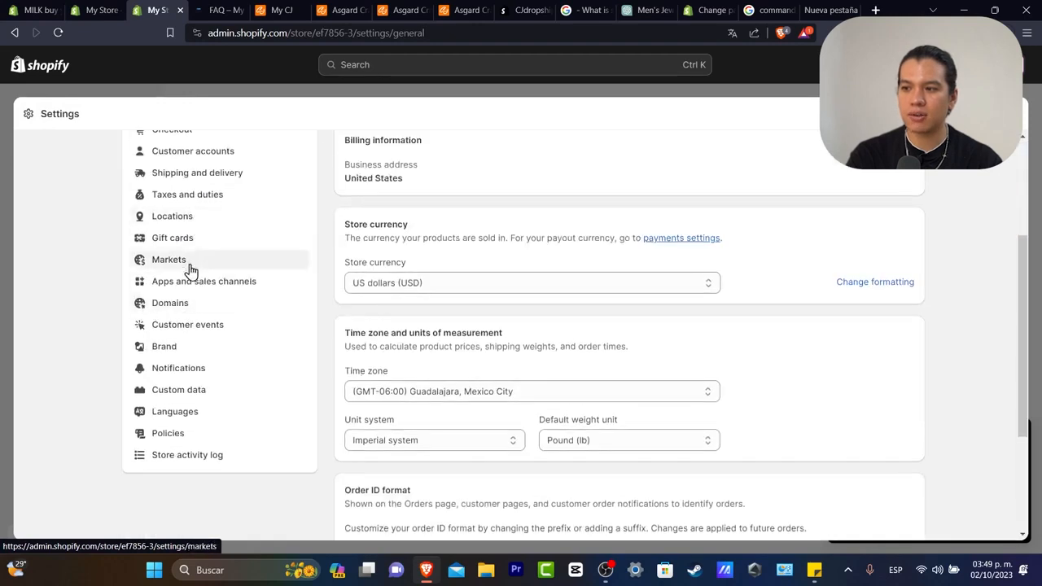
left_click(167, 433)
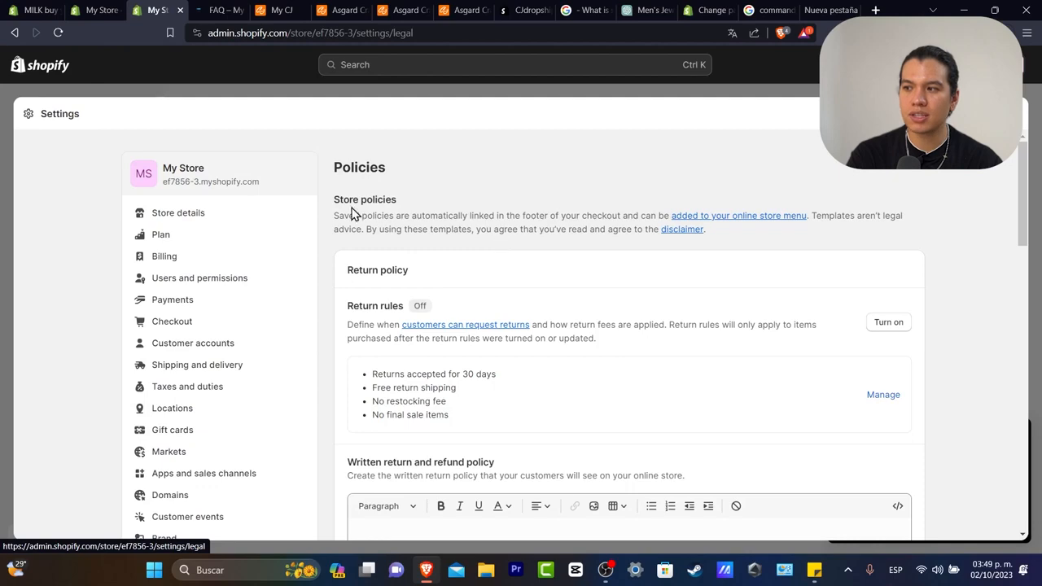
Look through the store policies: return and refund, privacy, terms of service, shipping and contact information.
left_click_drag(350, 199, 416, 200)
scroll(505, 203, "down", 2)
scroll(472, 211, "up", 2)
scroll(464, 233, "down", 3)
left_click_drag(431, 342, 344, 344)
scroll(511, 366, "down", 5)
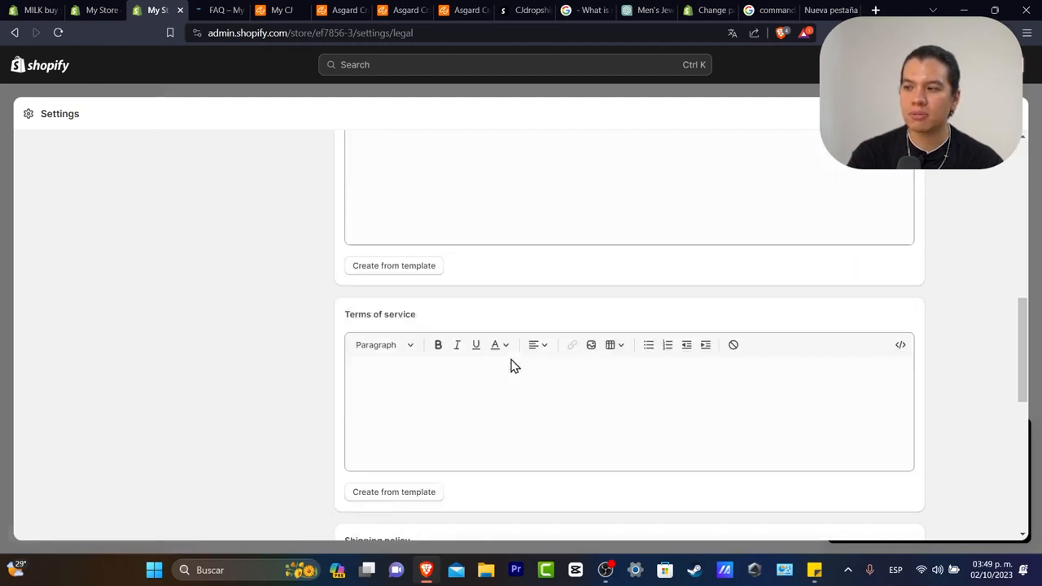
left_click_drag(435, 209, 340, 213)
scroll(479, 288, "down", 3)
left_click_drag(411, 252, 333, 263)
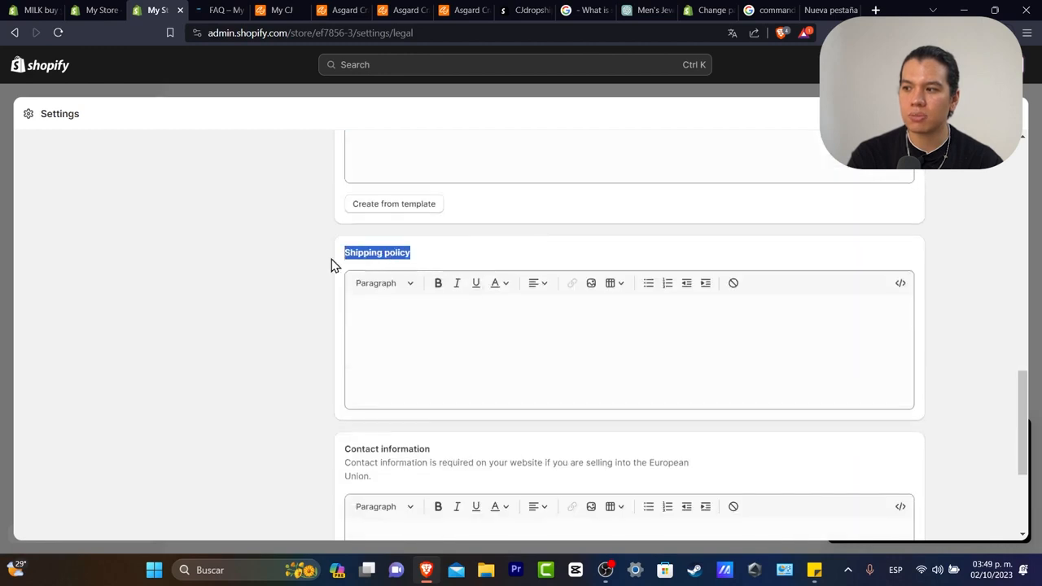
scroll(467, 263, "down", 3)
left_click_drag(431, 237, 344, 236)
Fill in the contact information and the terms of service policies from their templates.
left_click(660, 363)
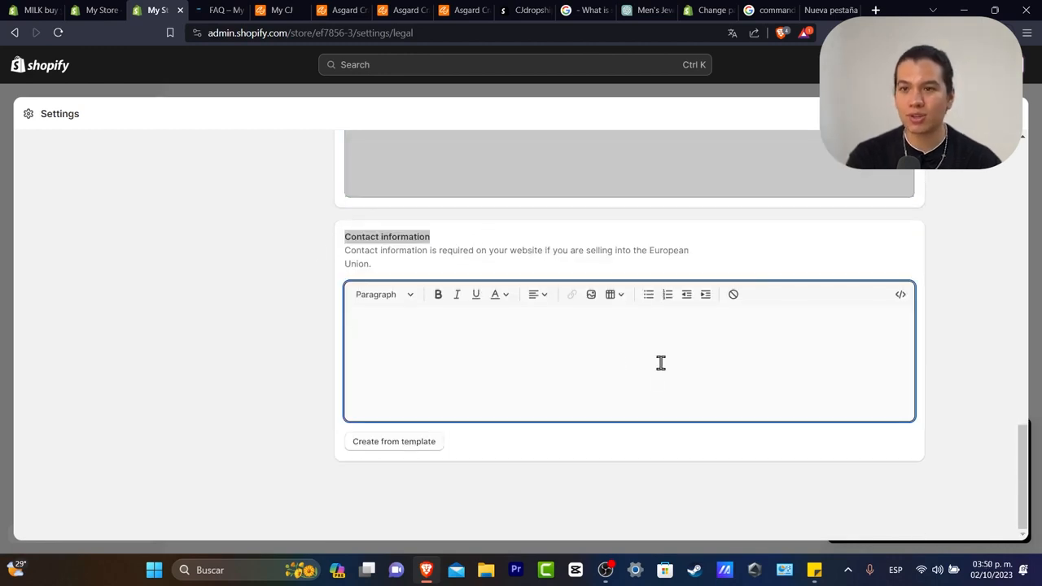
left_click(388, 444)
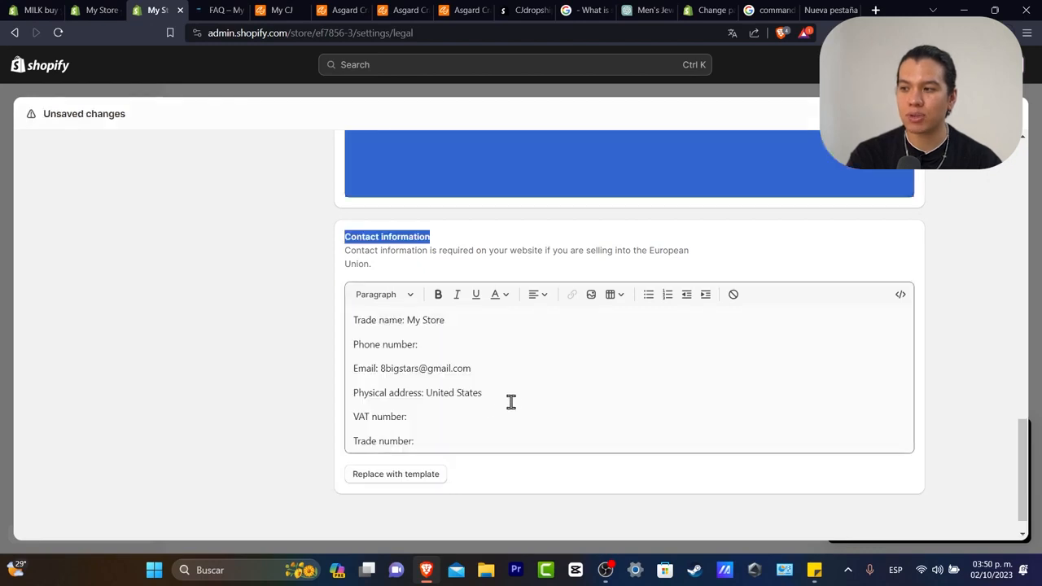
scroll(510, 402, "up", 2)
left_click(427, 334)
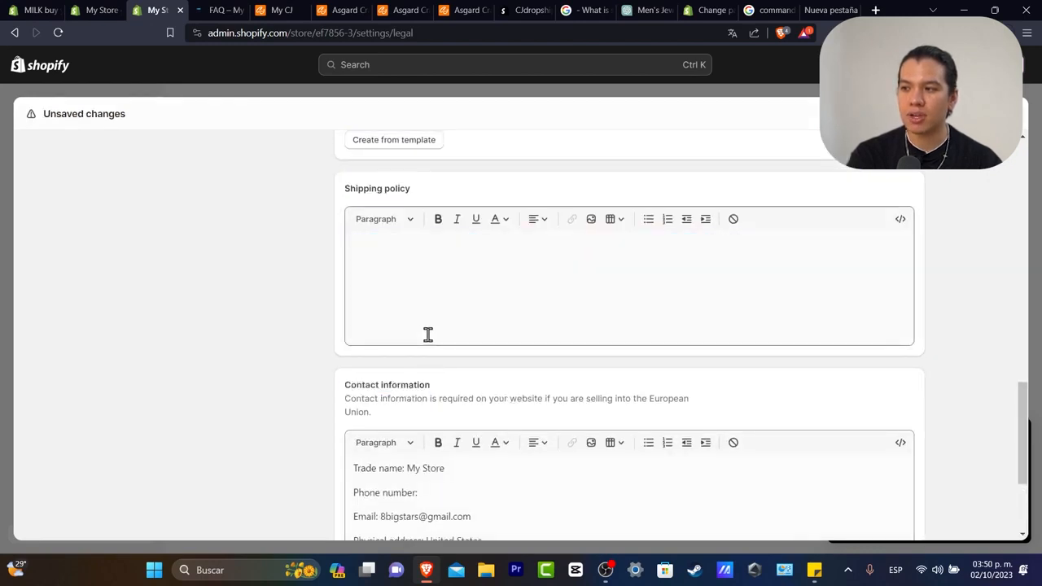
scroll(428, 335, "up", 2)
left_click(422, 327)
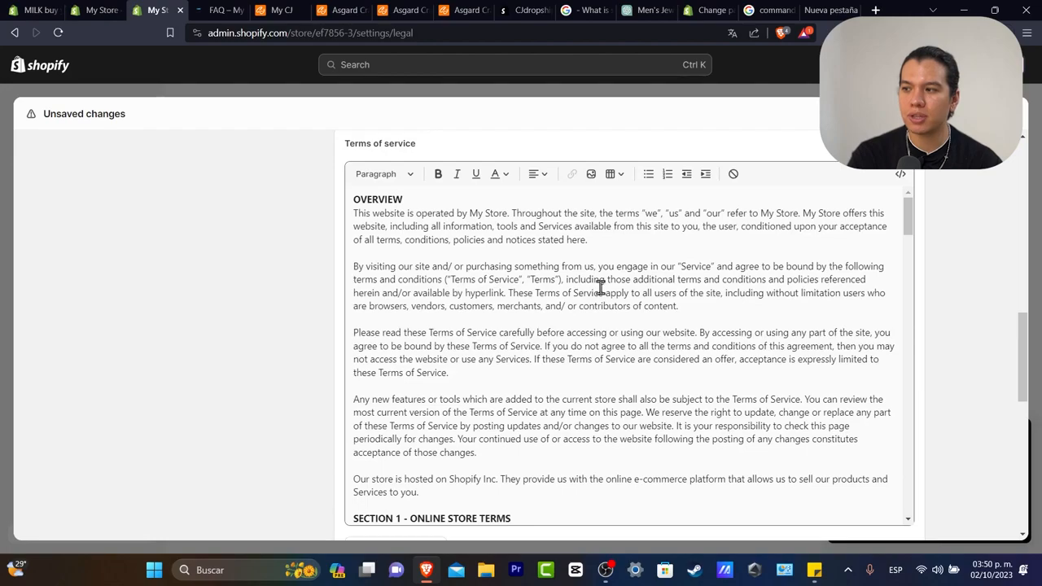
Read through the terms of service template text, including the contact information and the disclaimer of warranties sections.
left_click_drag(444, 225, 738, 386)
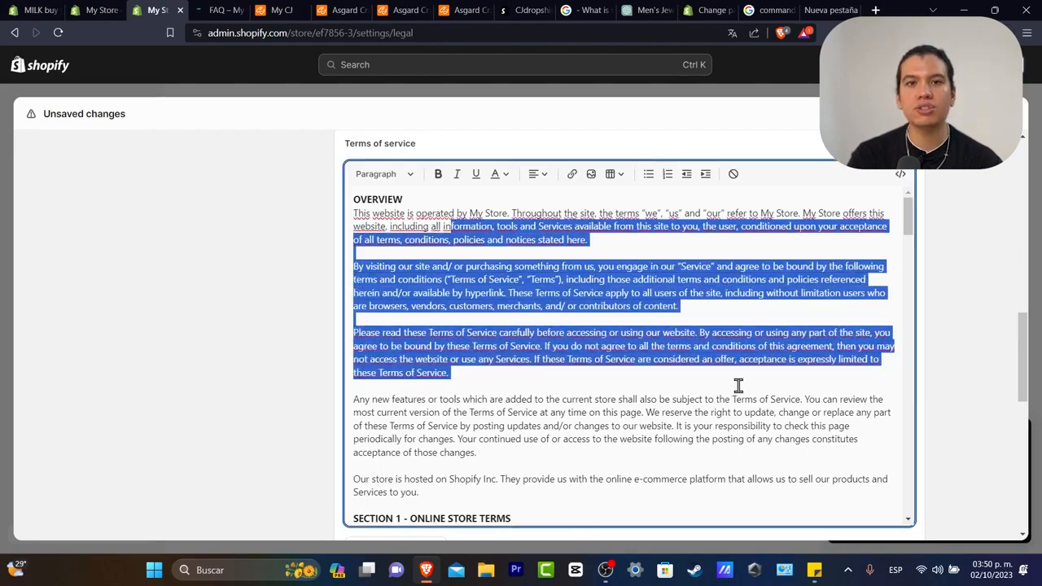
scroll(736, 386, "down", 20)
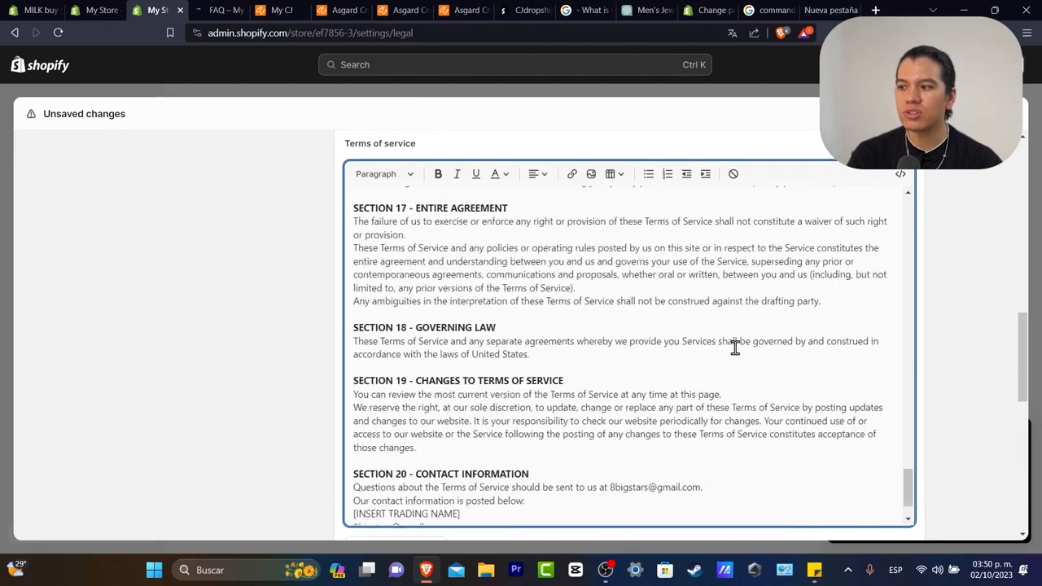
scroll(932, 402, "down", 2)
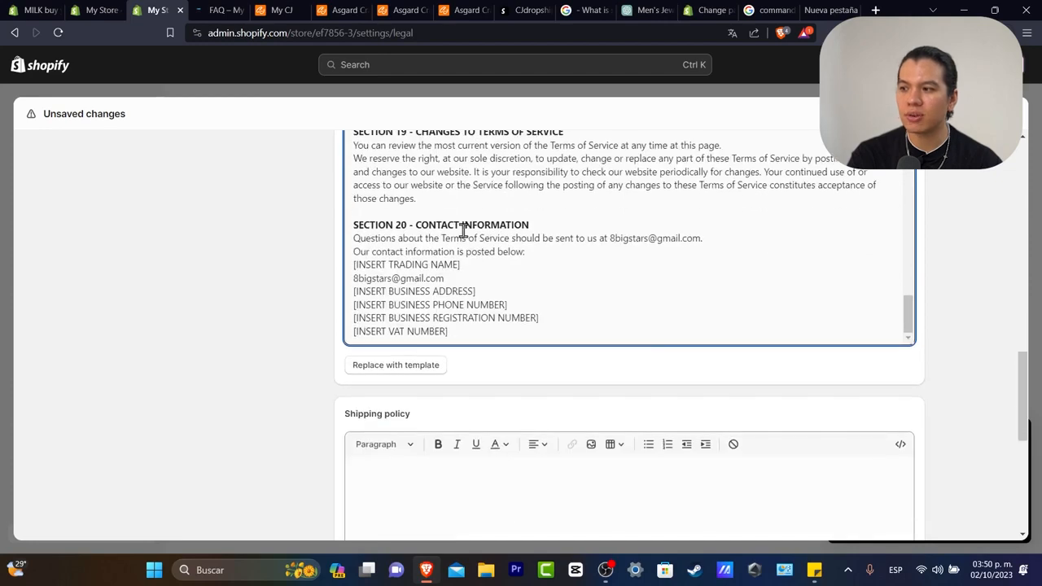
scroll(565, 239, "up", 3)
left_click_drag(402, 202, 480, 201)
left_click(439, 309)
scroll(486, 285, "up", 3)
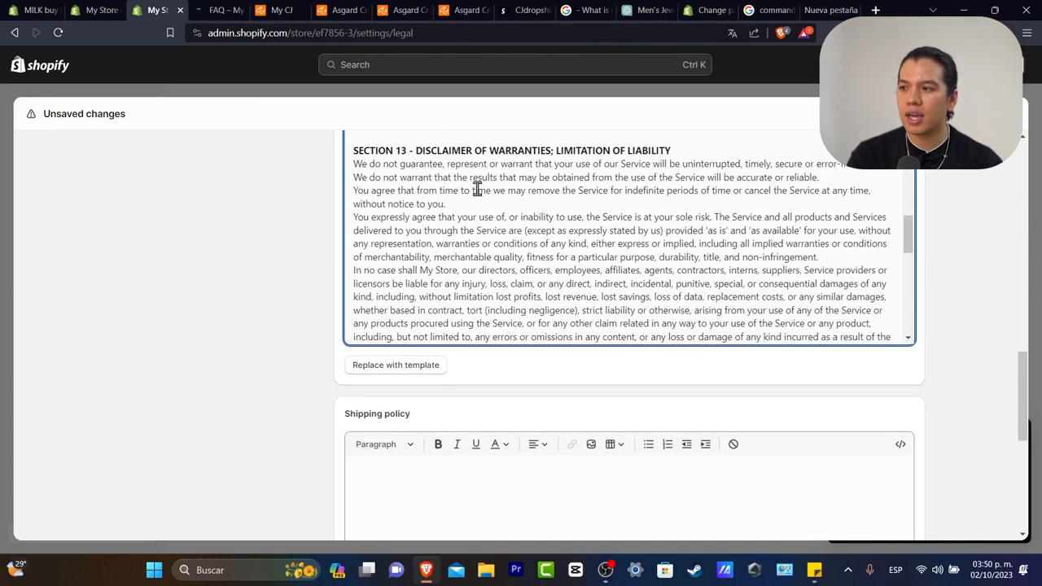
left_click_drag(460, 150, 665, 163)
left_click_drag(460, 208, 664, 311)
left_click(663, 310)
scroll(666, 312, "up", 10)
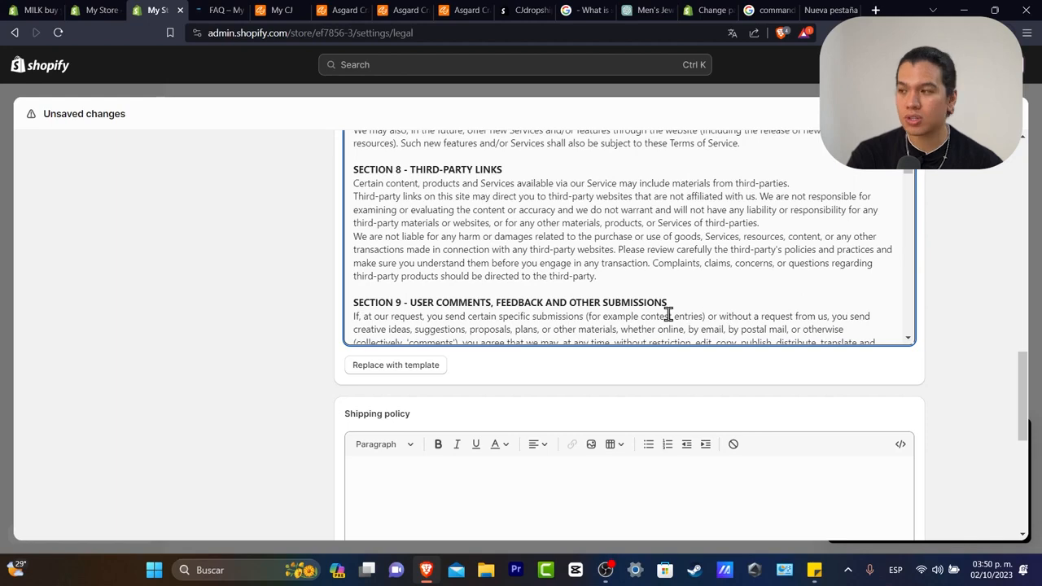
Switch to ChatGPT and ask for a shipping policy for a jewelry store that accepts no refunds because it has no physical store.
left_click(663, 8)
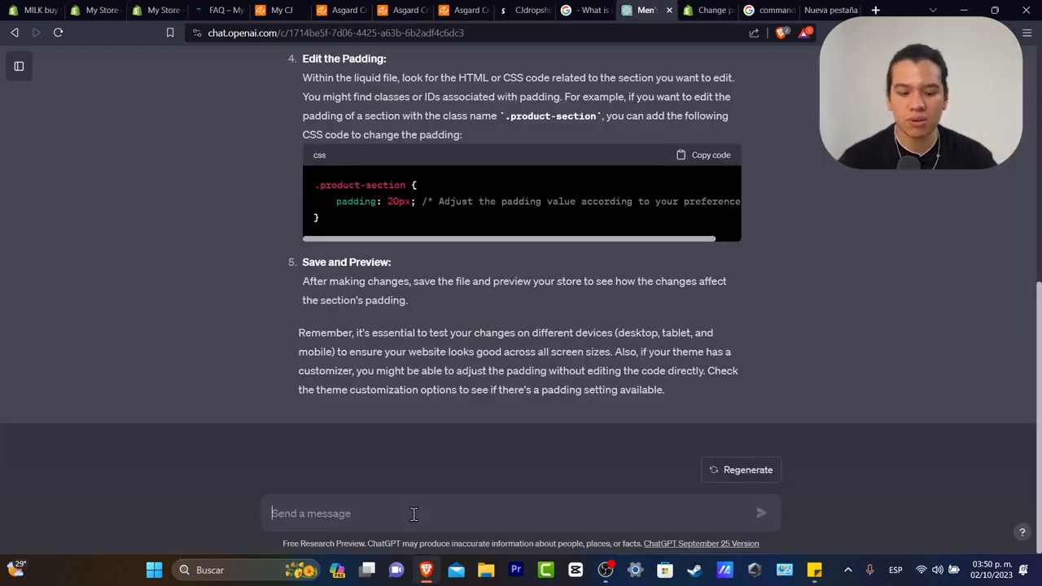
type("in")
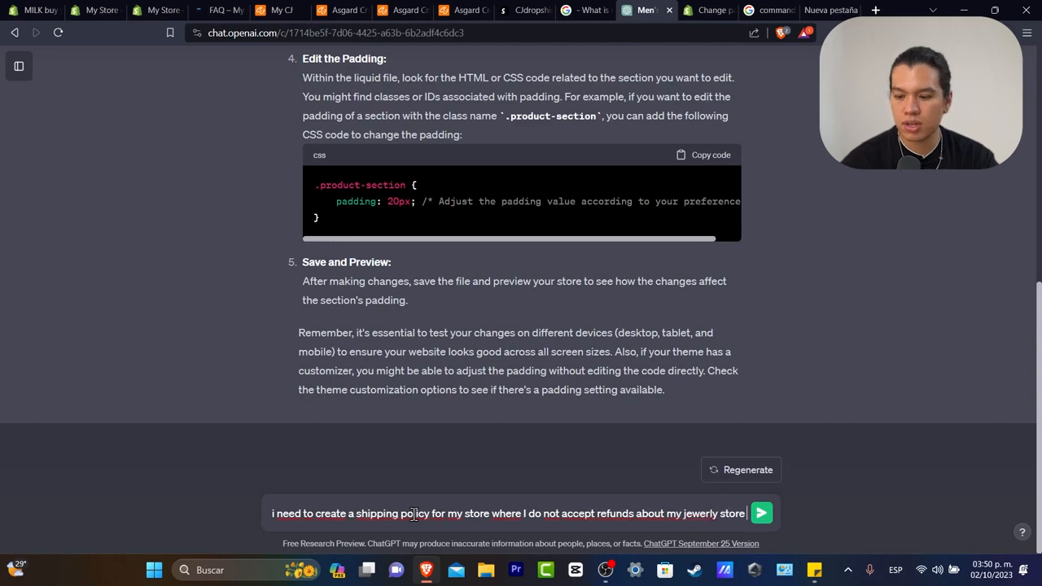
type("since we do not")
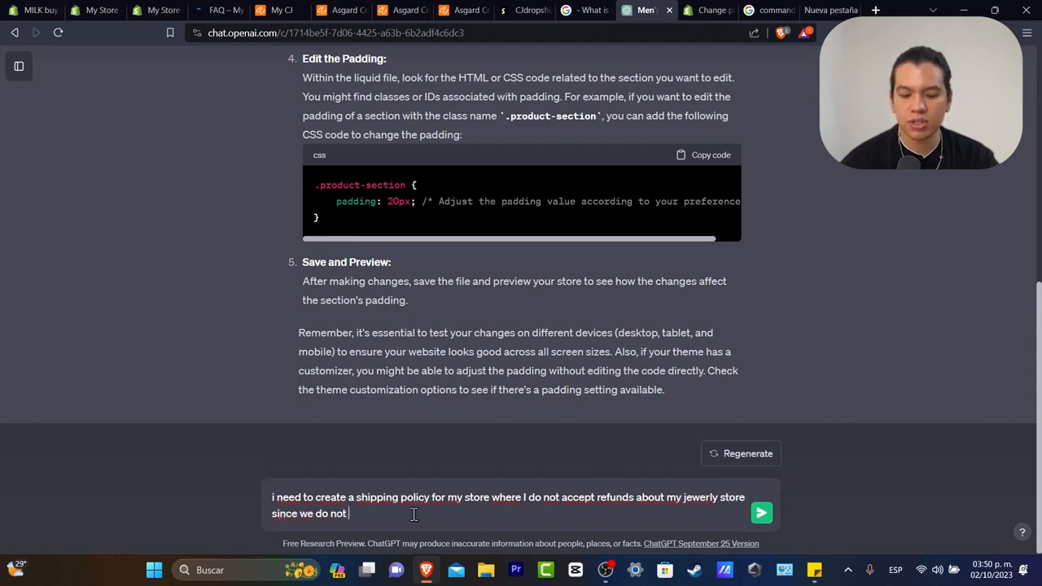
type(" have a physic store")
key("Return")
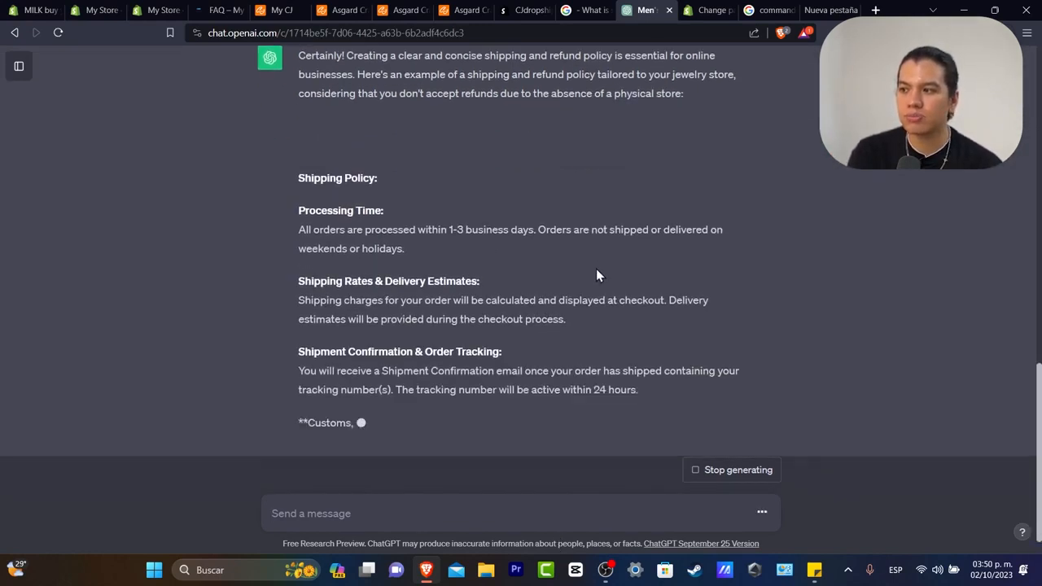
Review the generated shipping and refund policy and copy the refund policy text from Returns through Contact Us.
scroll(483, 233, "up", 3)
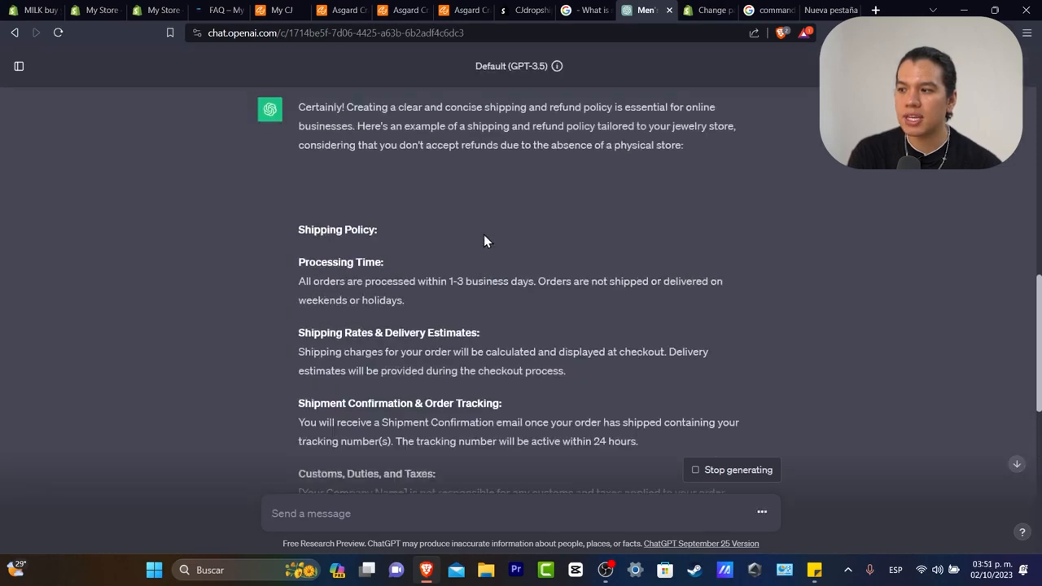
scroll(483, 234, "down", 2)
scroll(484, 234, "down", 7)
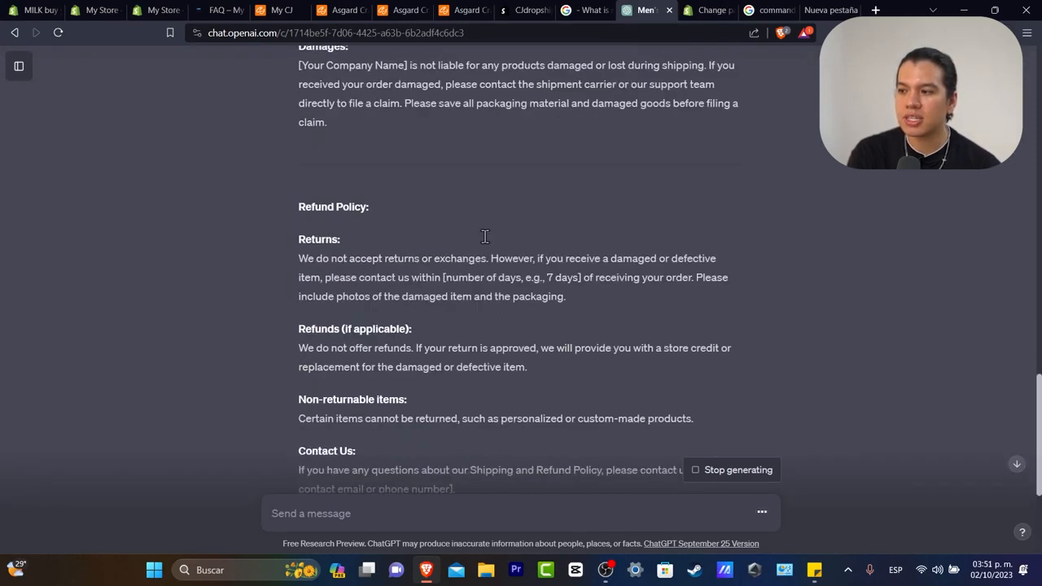
scroll(560, 310, "up", 2)
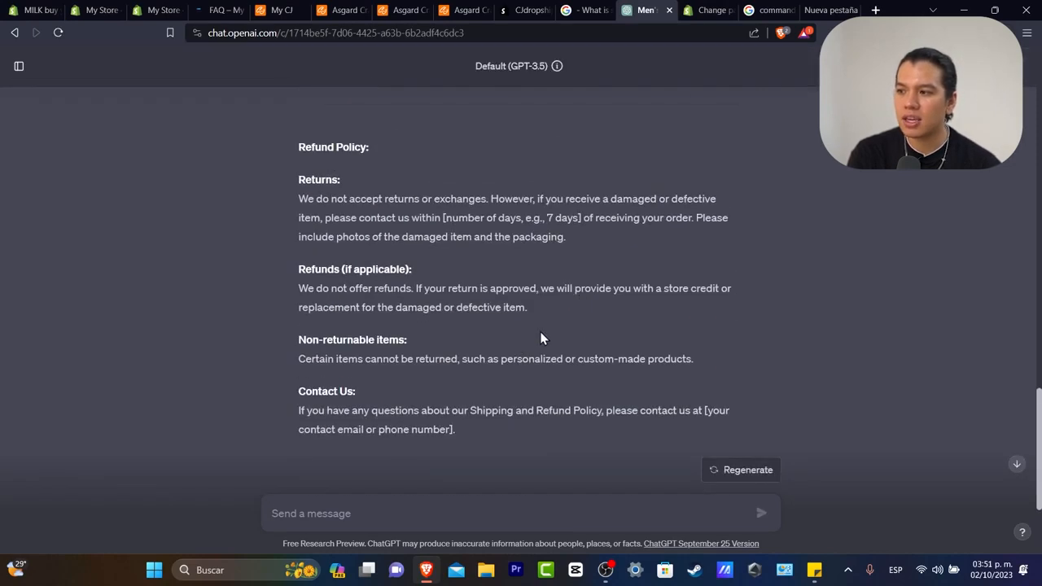
left_click_drag(491, 433, 306, 184)
key("ctrl+c")
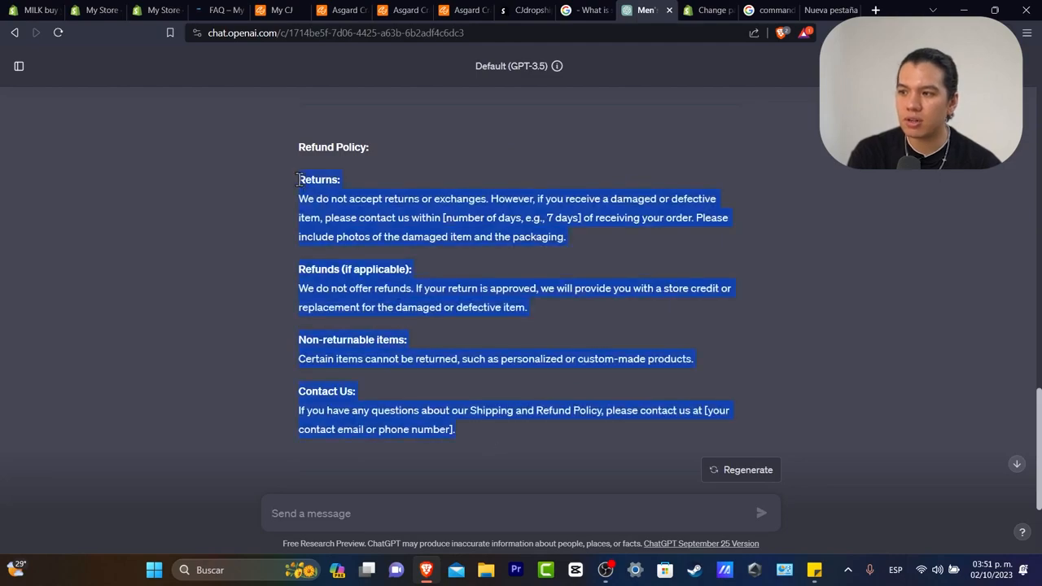
Return to the Shopify policies page and paste the copied refund text into the shipping policy.
left_click(162, 9)
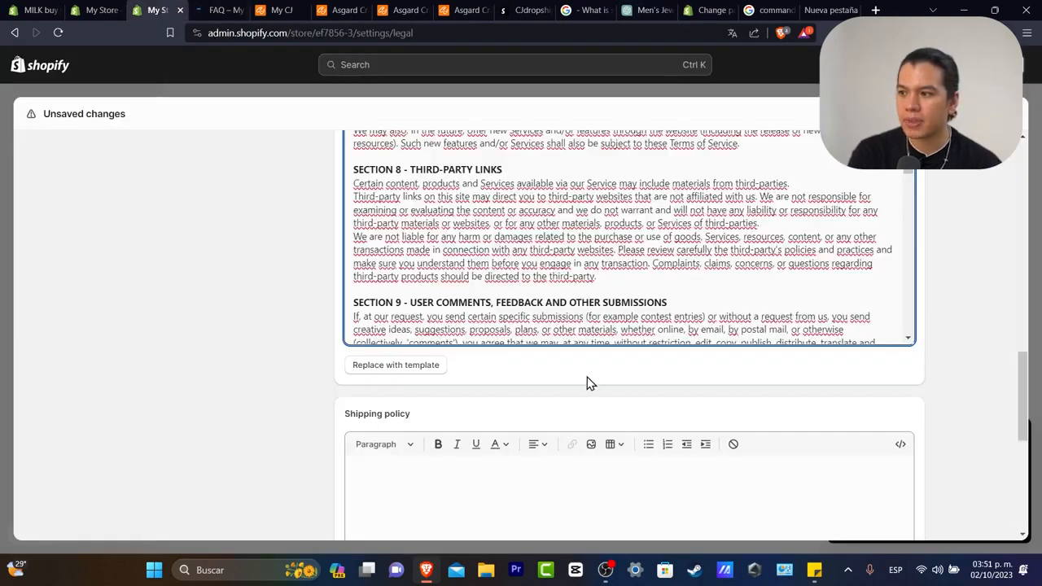
scroll(590, 384, "up", 8)
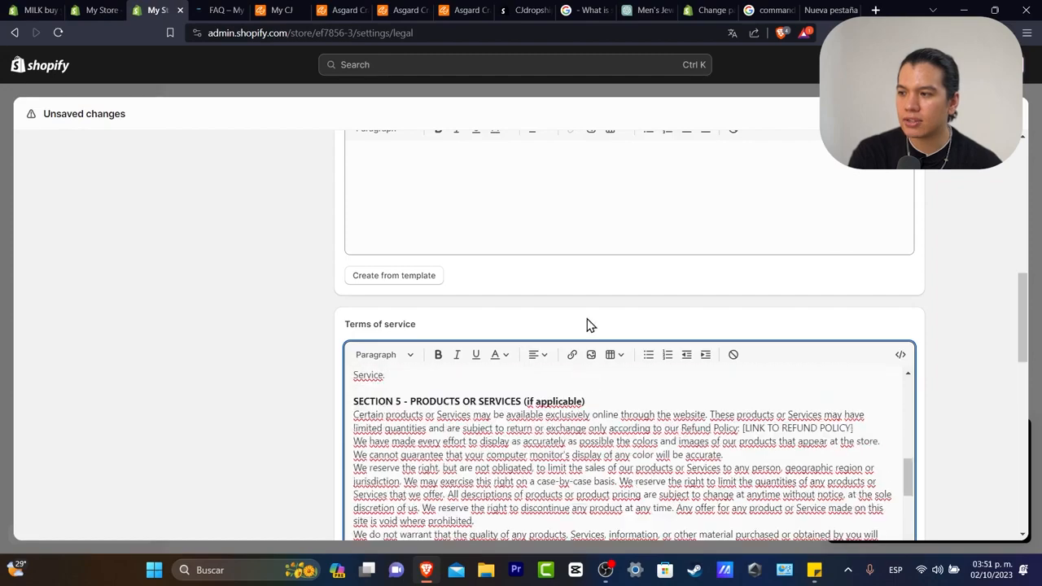
scroll(588, 326, "down", 5)
scroll(570, 334, "down", 2)
left_click(488, 353)
key("ctrl+v")
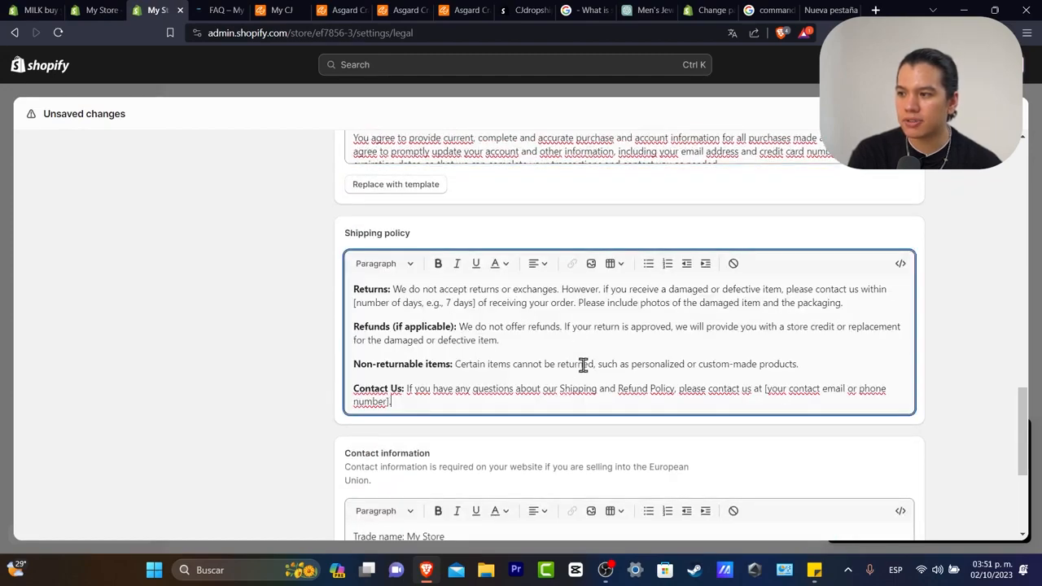
Fill in the privacy policy and the written return and refund policy from their templates, and save the store policies.
scroll(532, 347, "up", 10)
left_click(481, 351)
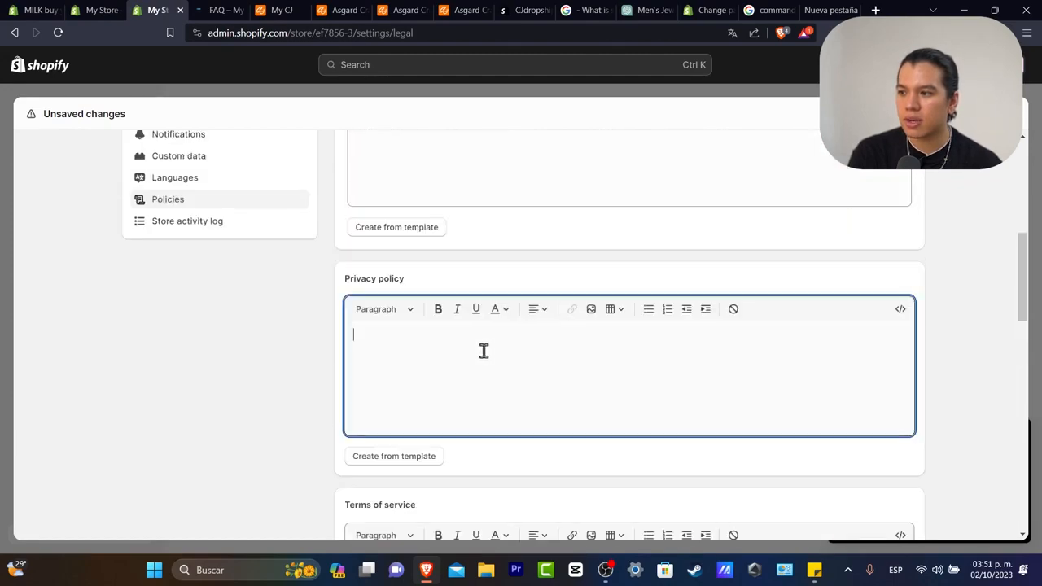
left_click(424, 456)
scroll(477, 372, "up", 5)
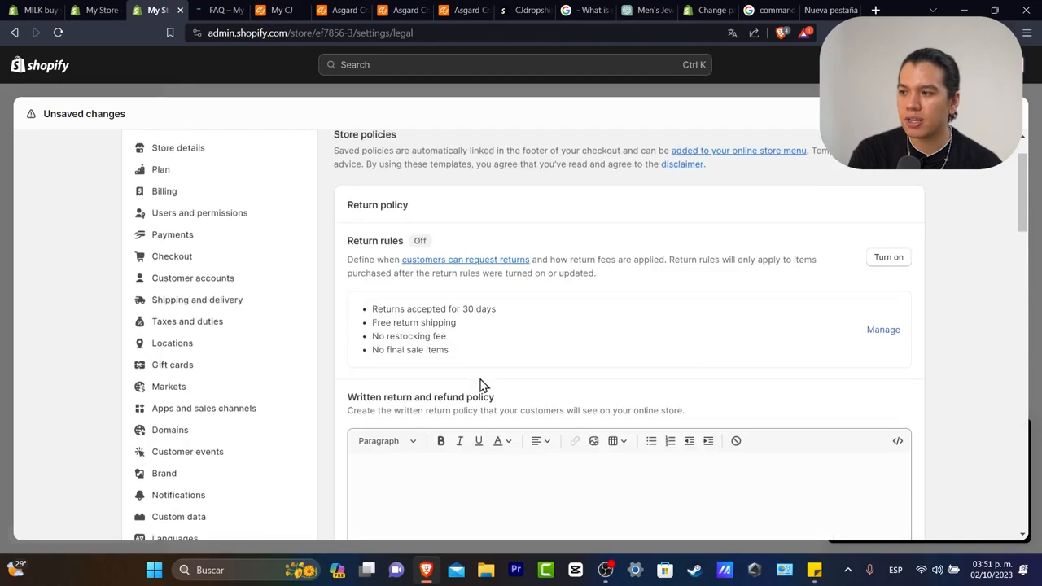
scroll(481, 384, "down", 2)
left_click(402, 411)
scroll(624, 377, "down", 3)
scroll(623, 377, "up", 8)
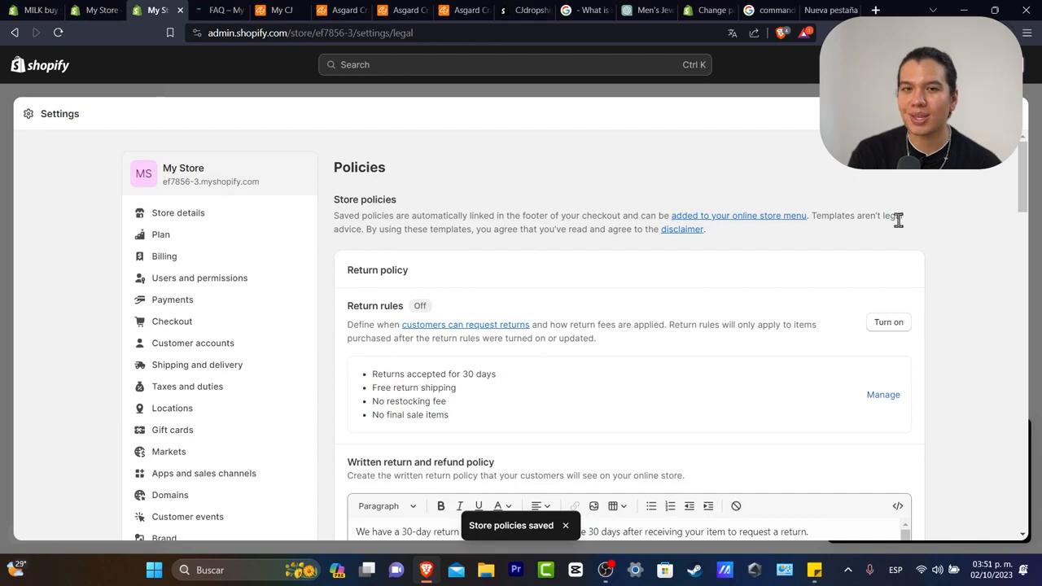
Open the general shipping profile in the shipping and delivery settings and examine its domestic and international zones and rates.
left_click(814, 570)
left_click(229, 171)
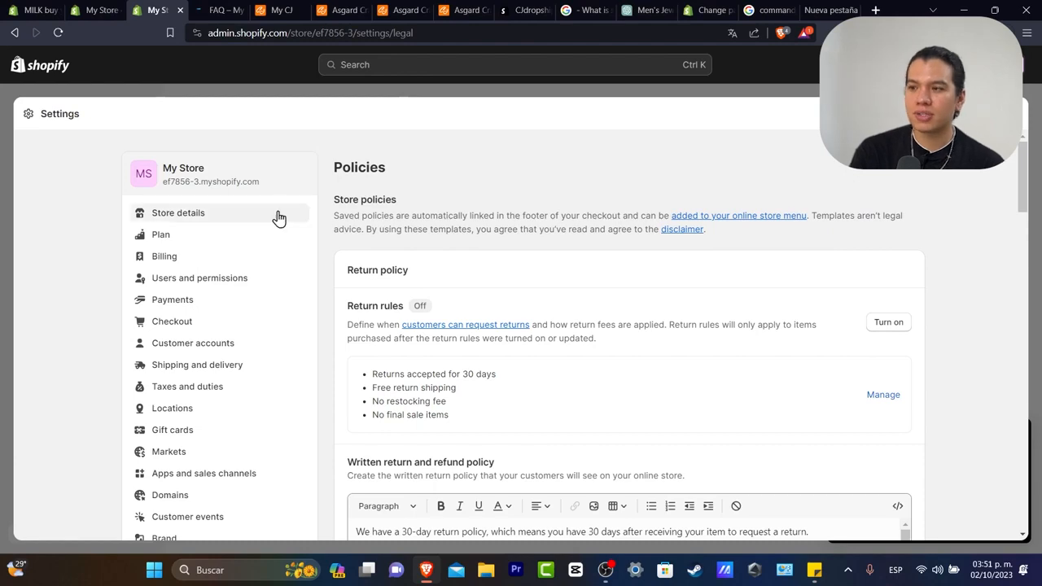
left_click(214, 373)
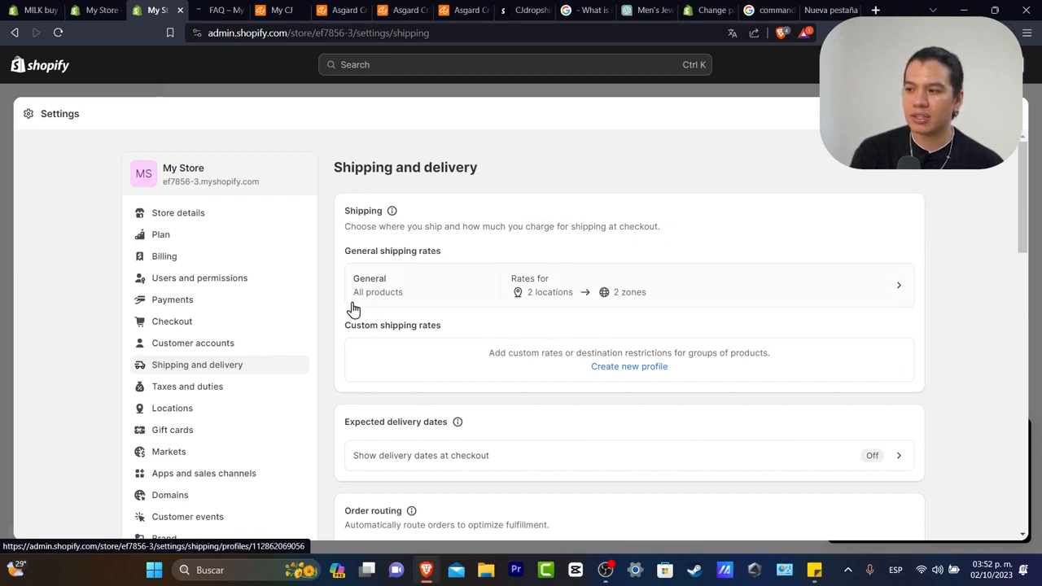
left_click(421, 288)
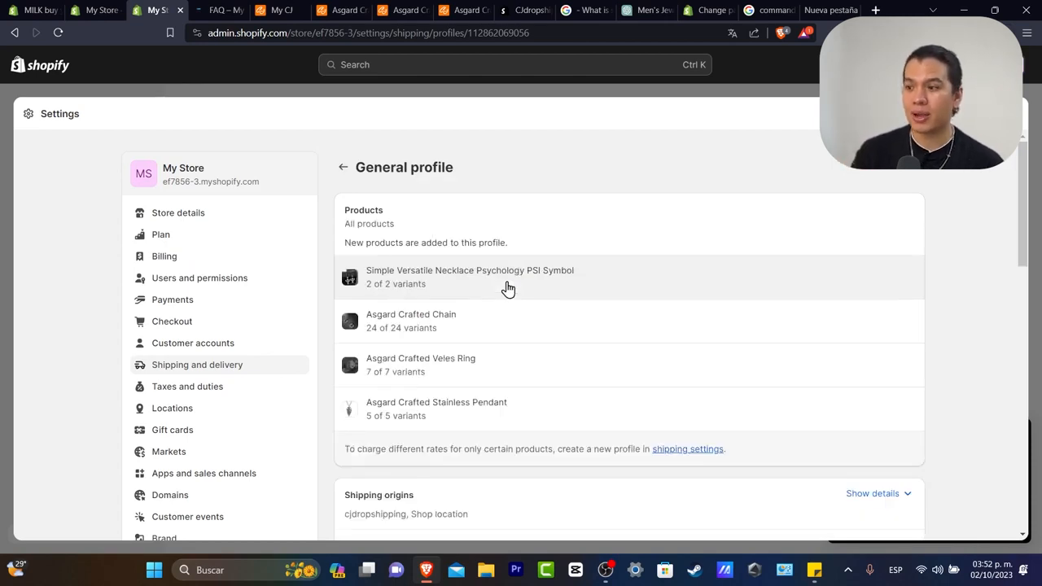
scroll(706, 290, "down", 5)
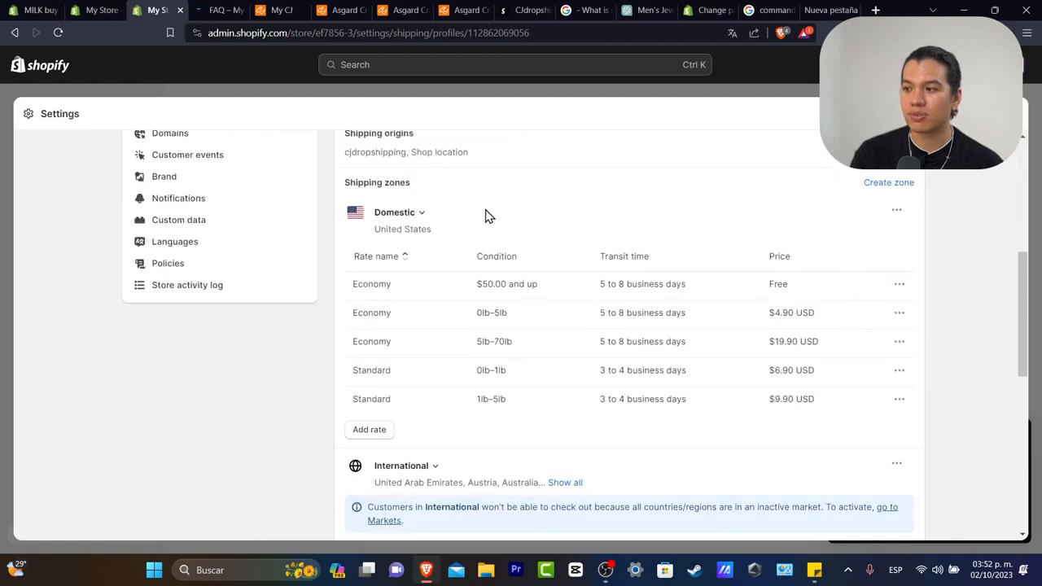
left_click_drag(396, 290, 696, 299)
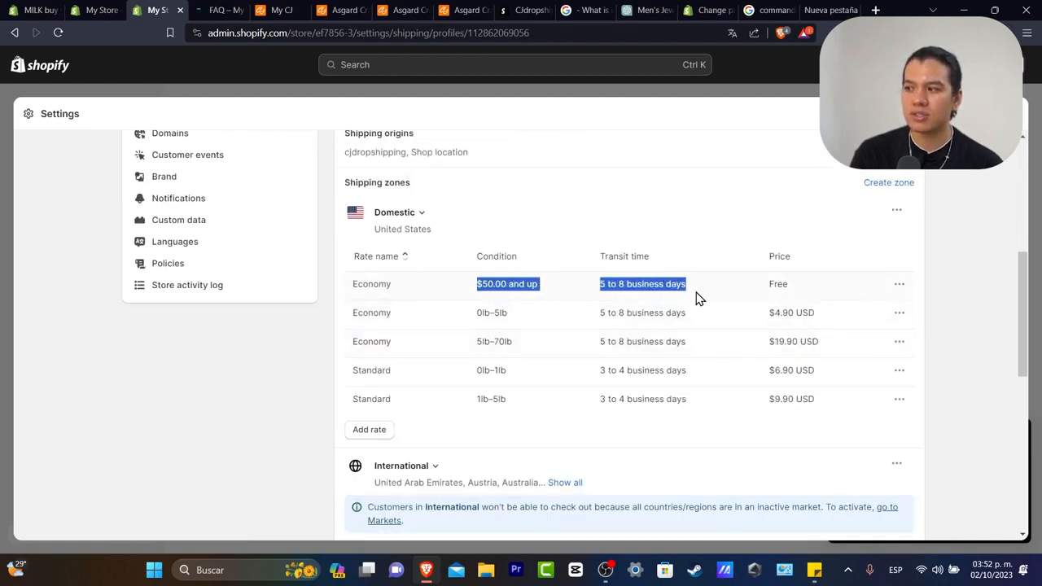
scroll(768, 379, "down", 5)
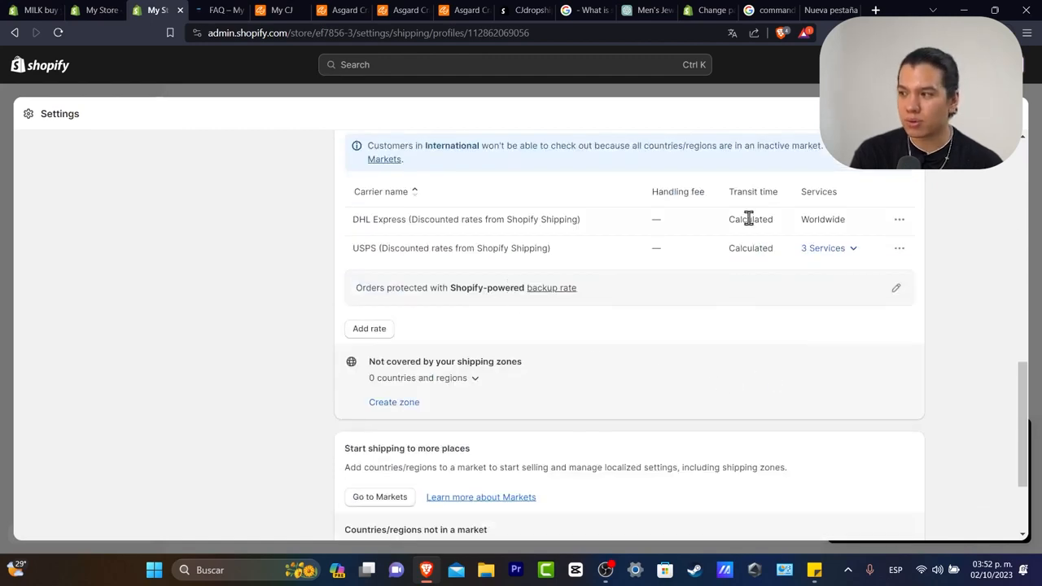
scroll(774, 257, "up", 2)
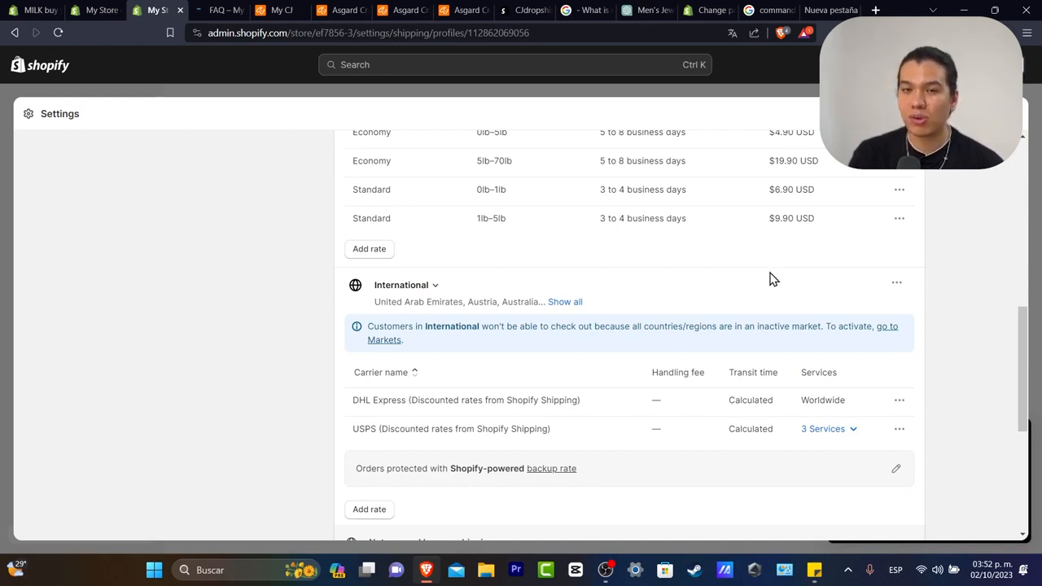
scroll(774, 279, "down", 4)
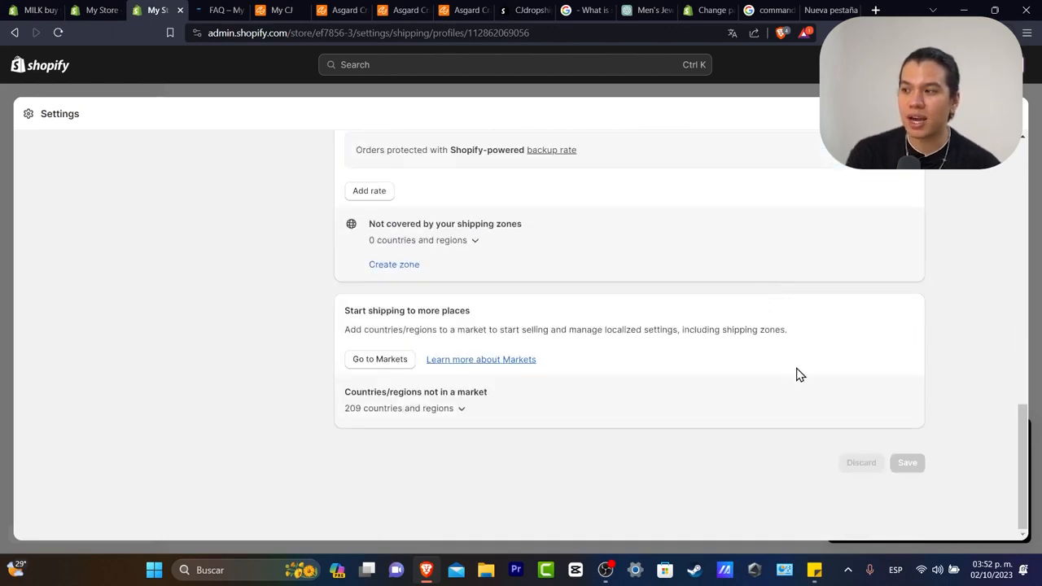
scroll(795, 374, "up", 10)
scroll(795, 374, "down", 8)
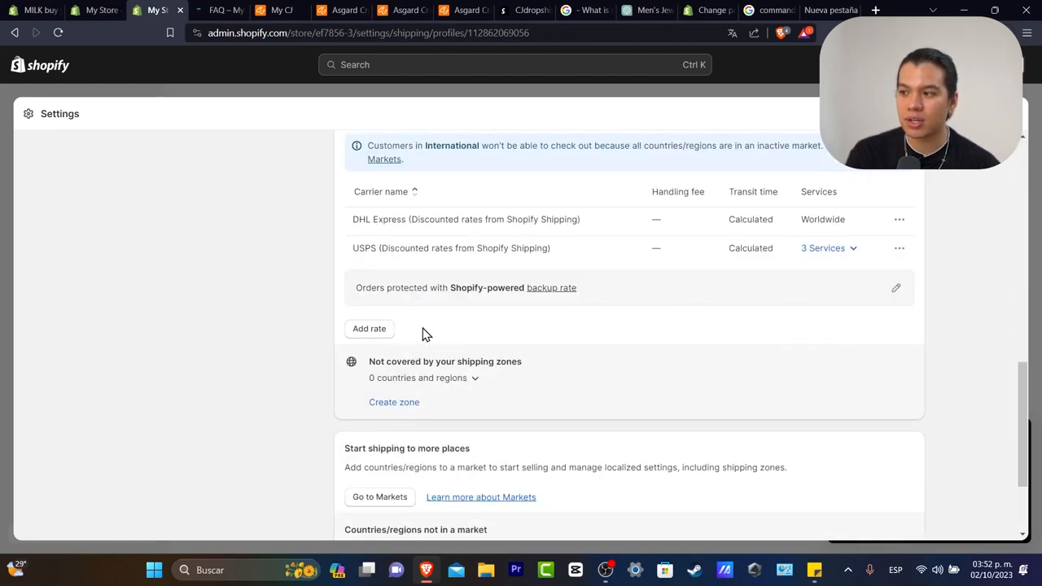
left_click(364, 332)
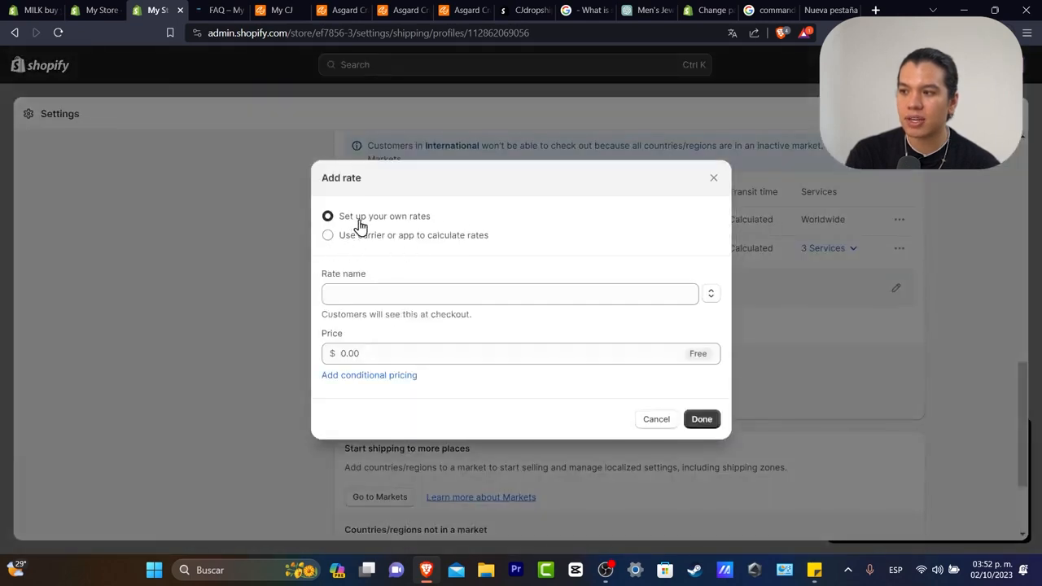
left_click(422, 235)
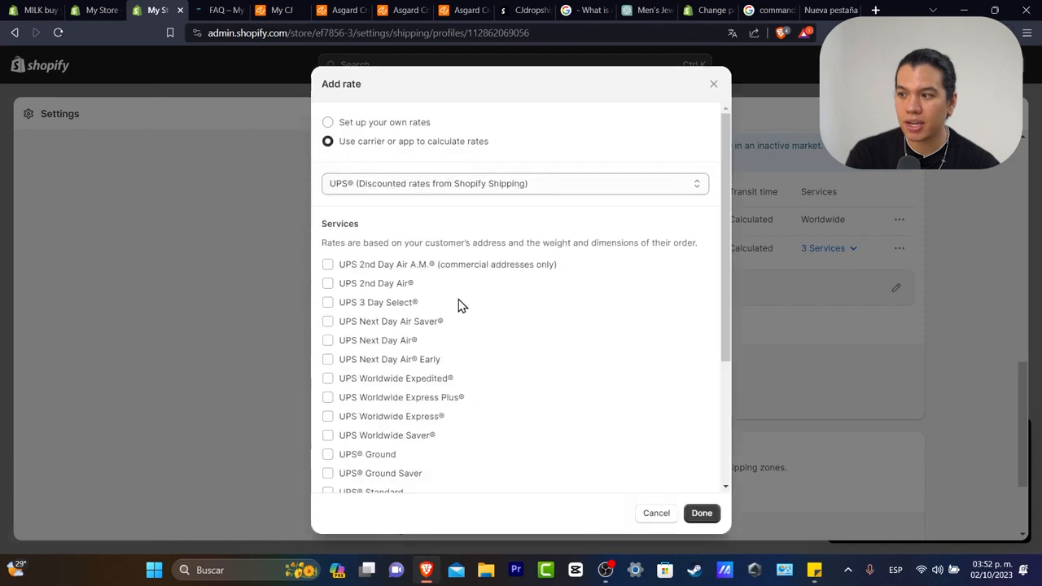
scroll(486, 338, "down", 3)
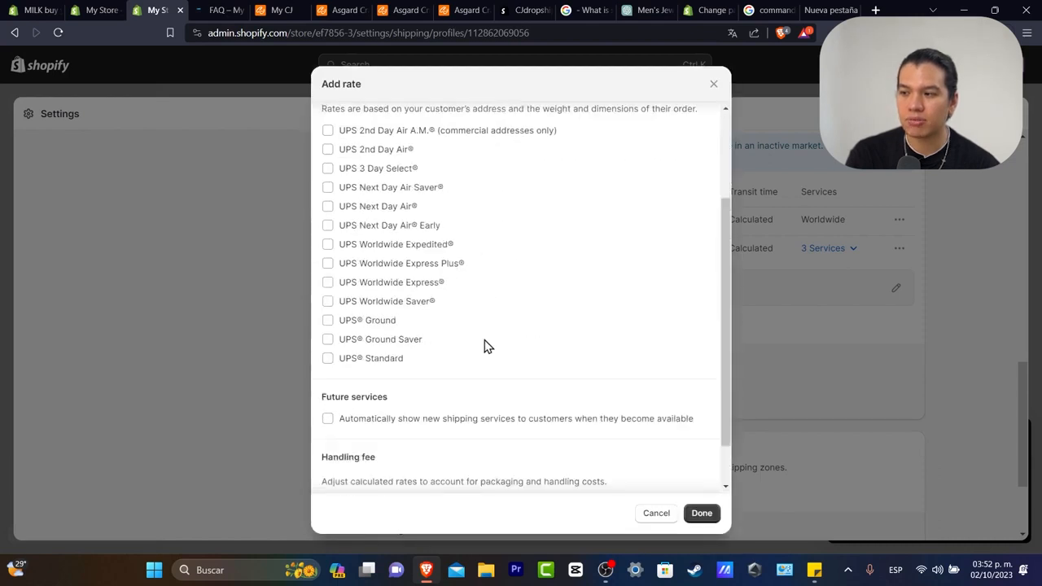
left_click(328, 267)
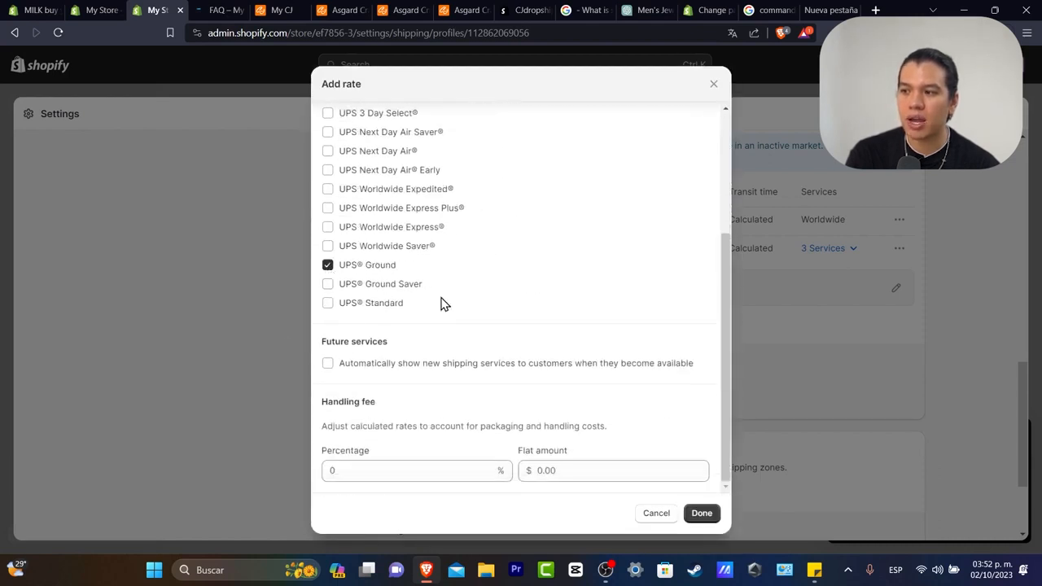
left_click(397, 364)
left_click(414, 468)
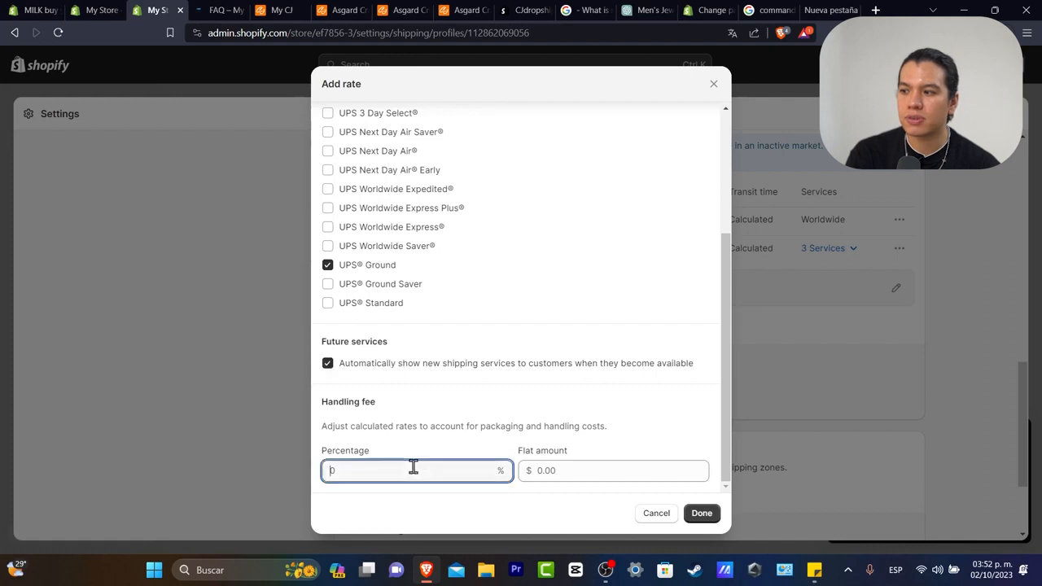
type("23")
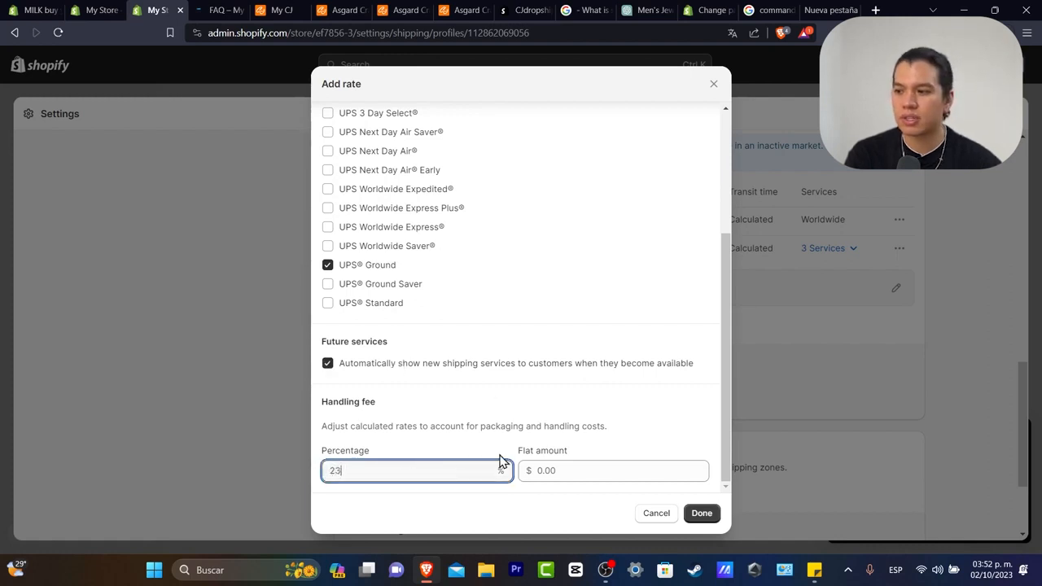
left_click(661, 514)
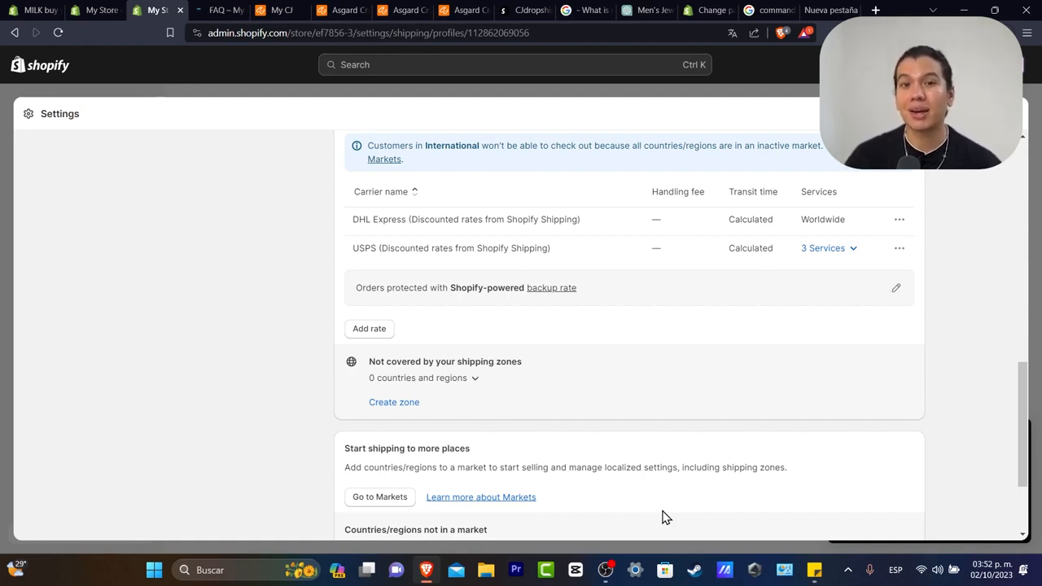
Leave the general shipping profile and create a new custom shipping profile named "Fragile Products".
scroll(725, 328, "up", 10)
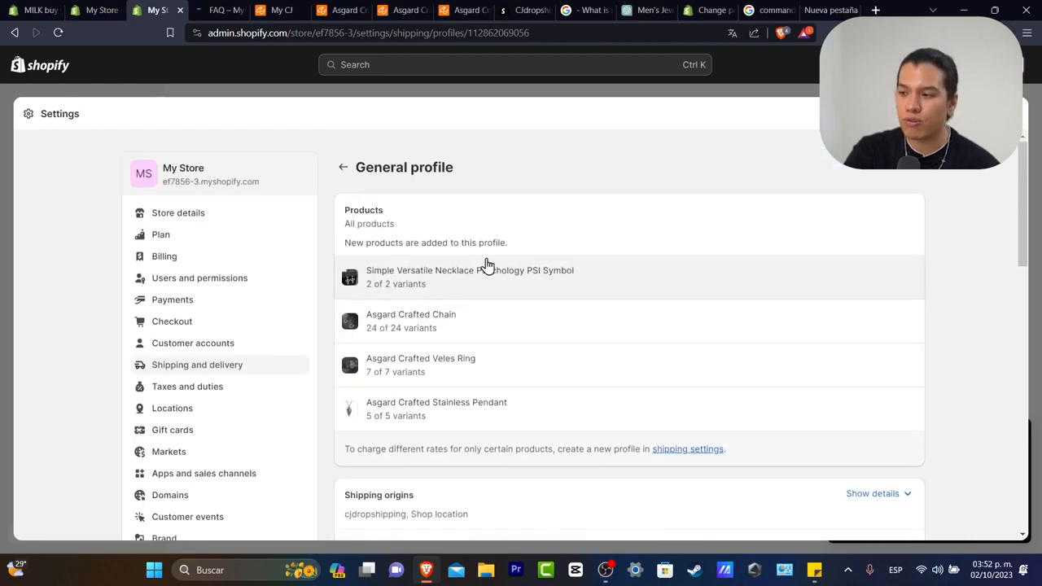
scroll(732, 291, "down", 2)
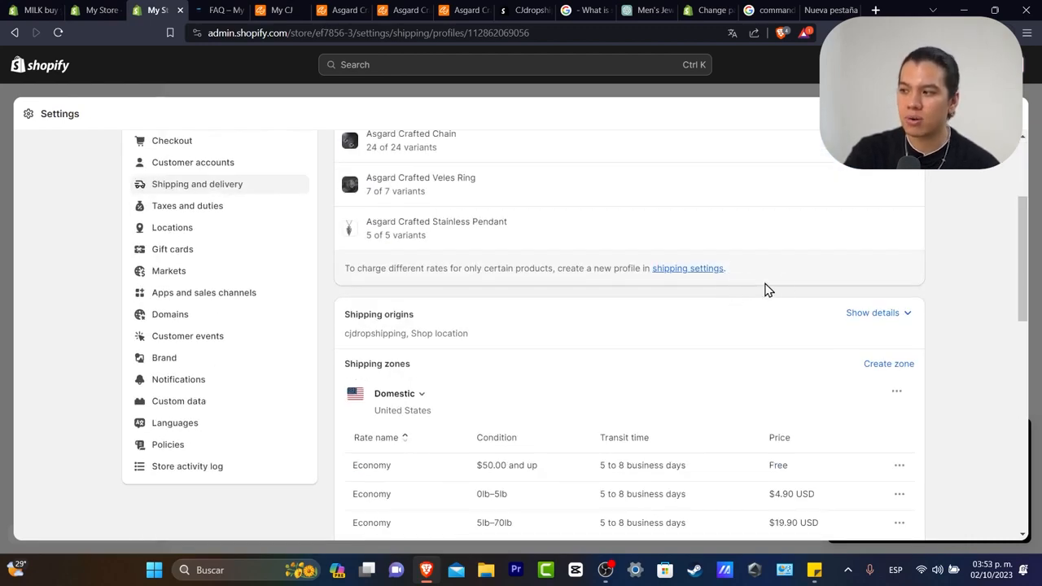
scroll(884, 269, "up", 3)
left_click(343, 169)
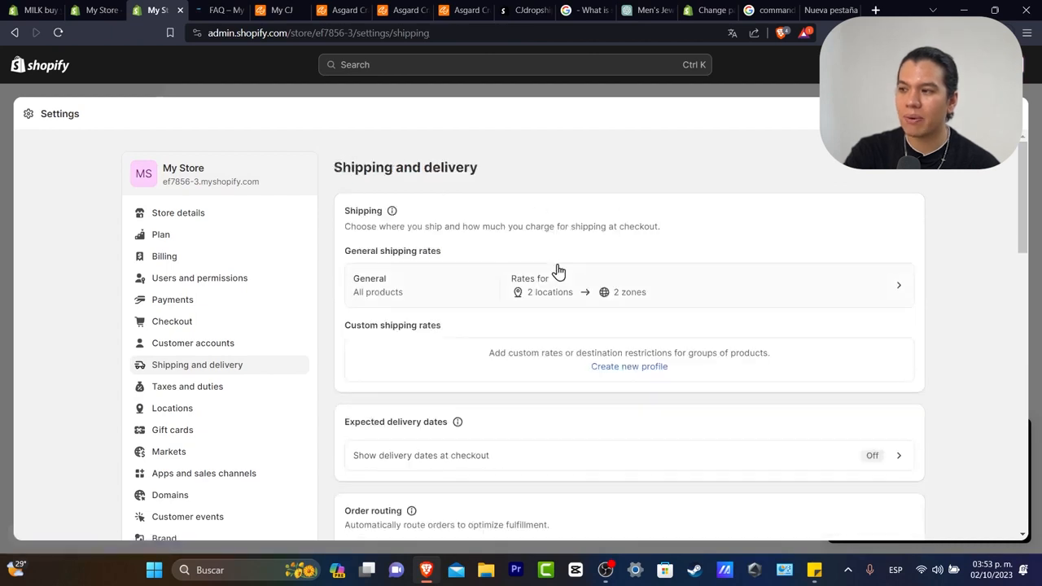
left_click(651, 368)
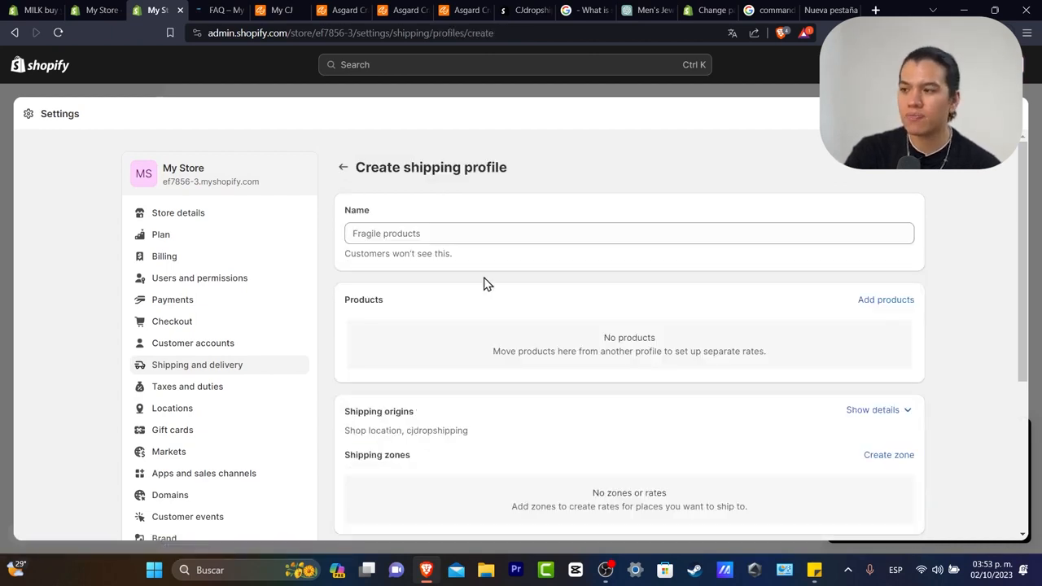
left_click(470, 234)
type("Fragile Prod")
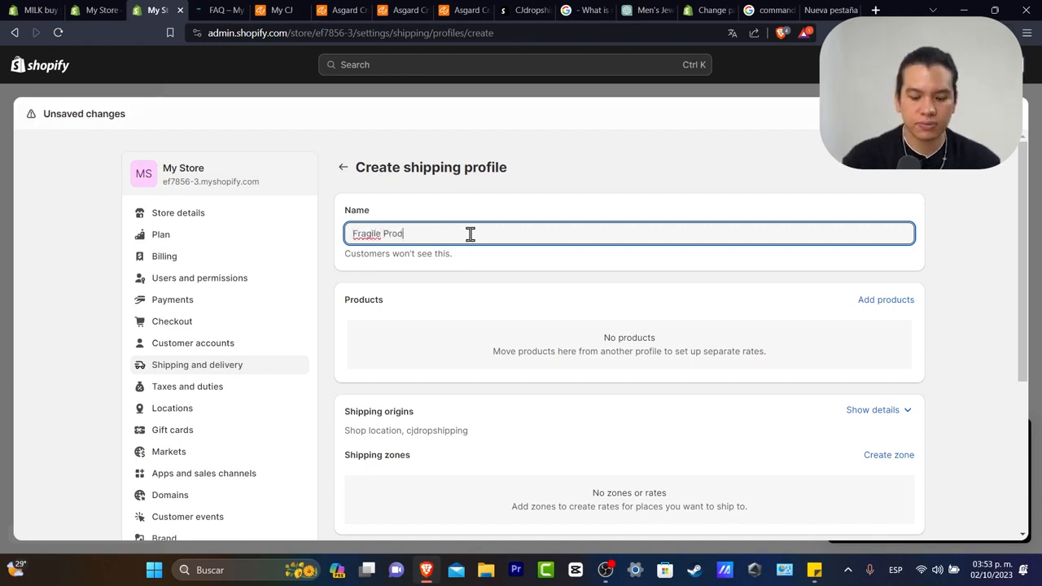
type("ucts")
scroll(670, 105, "down", 3)
scroll(831, 317, "up", 3)
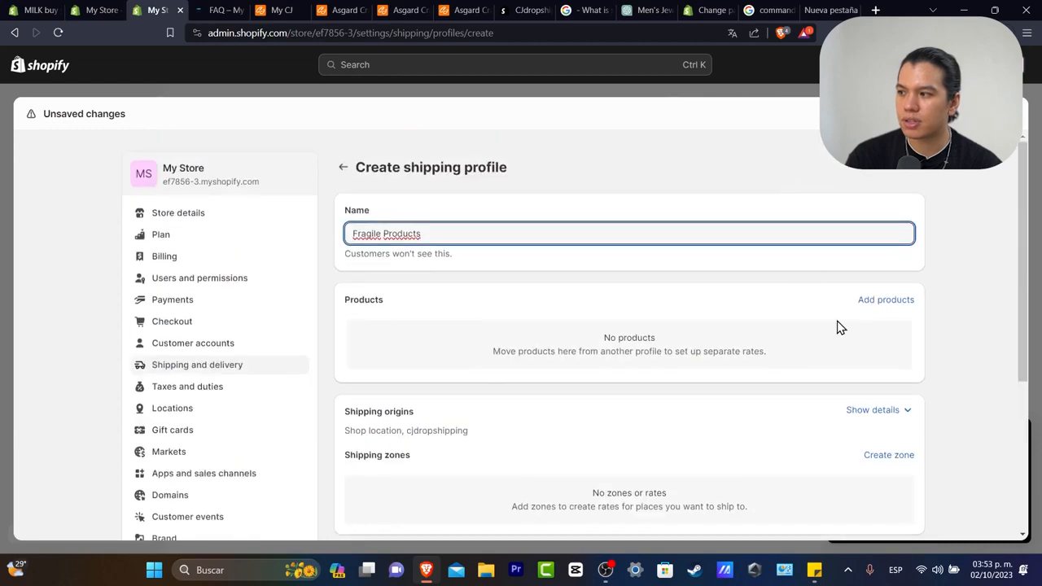
Add all variants of the Asgard Crafted Chain to the new shipping profile.
left_click(857, 303)
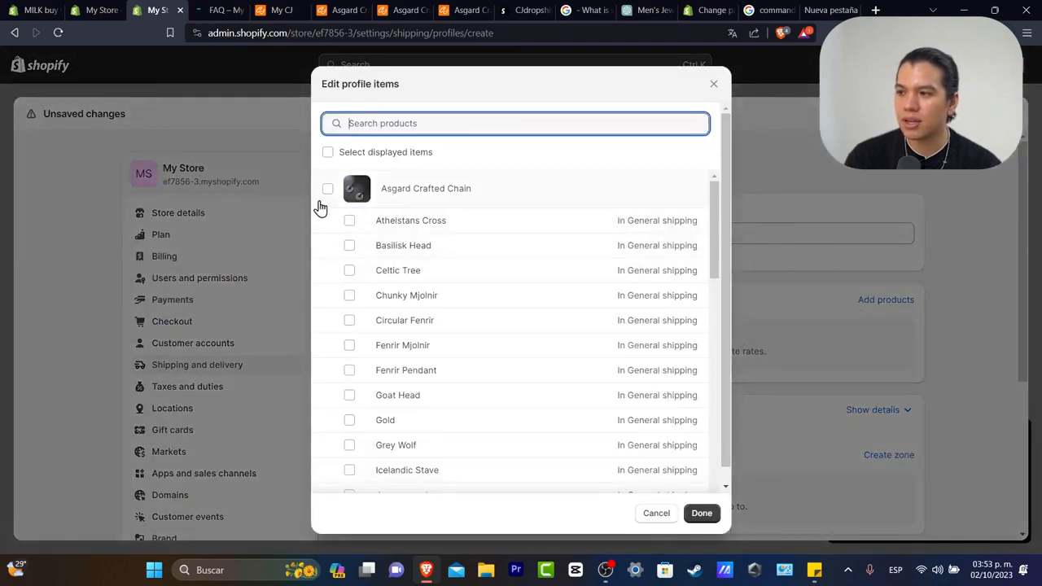
left_click(327, 189)
left_click(702, 510)
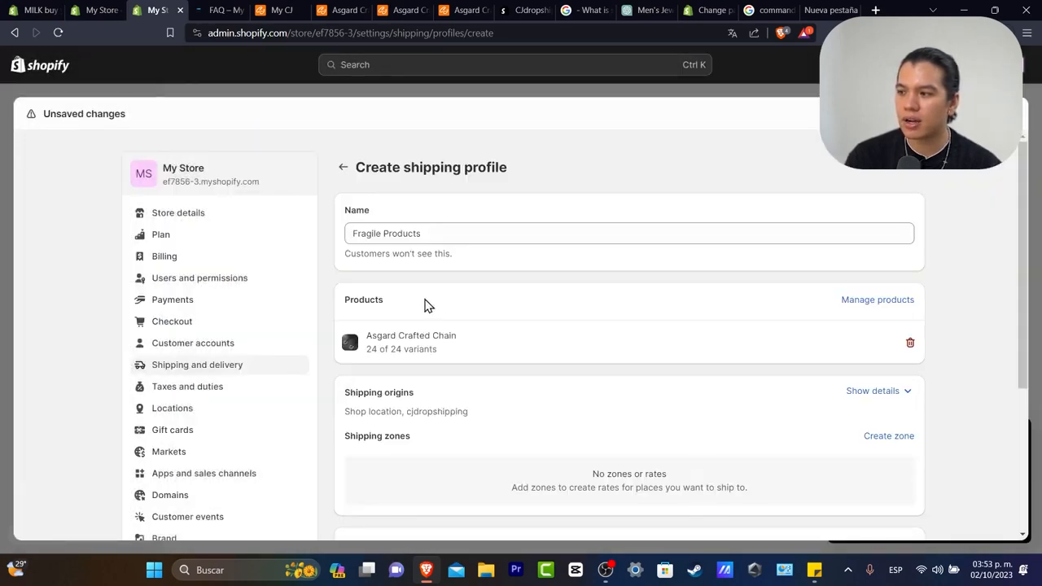
Create a shipping zone named "international" covering Australia and Canada, and save the shipping profile.
scroll(711, 227, "down", 2)
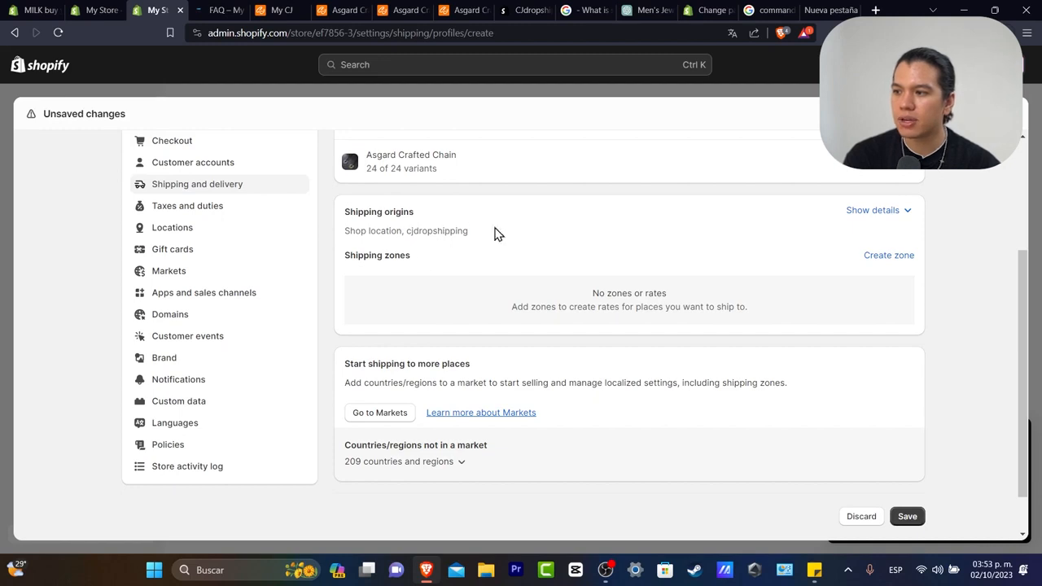
left_click(889, 259)
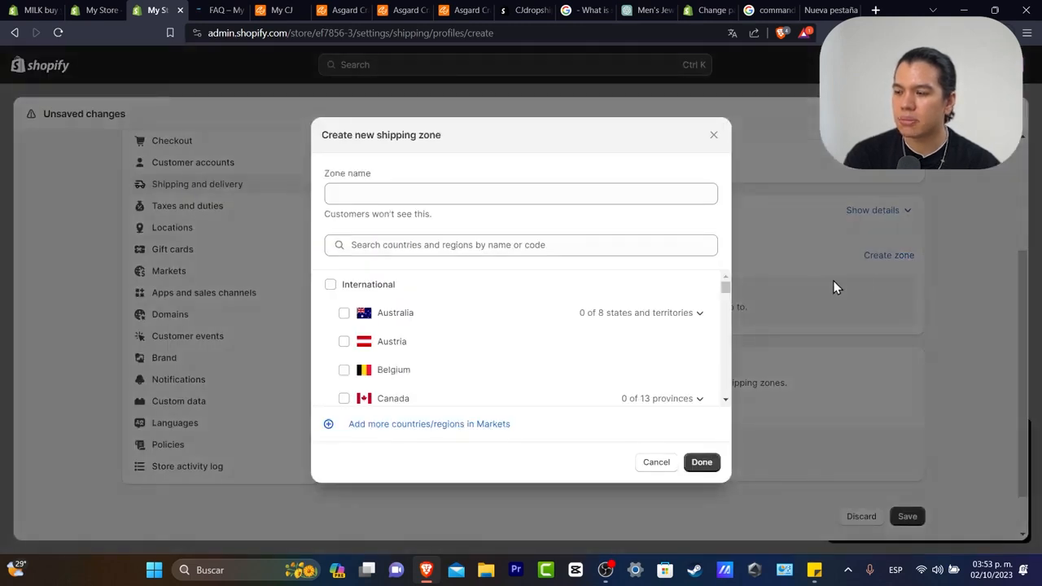
left_click(344, 312)
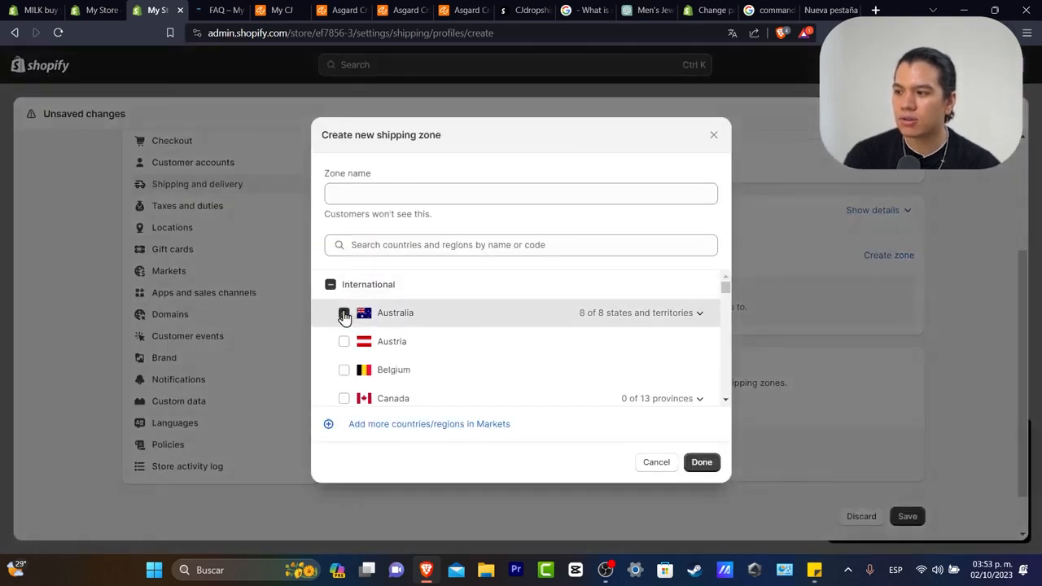
left_click(344, 399)
left_click(700, 462)
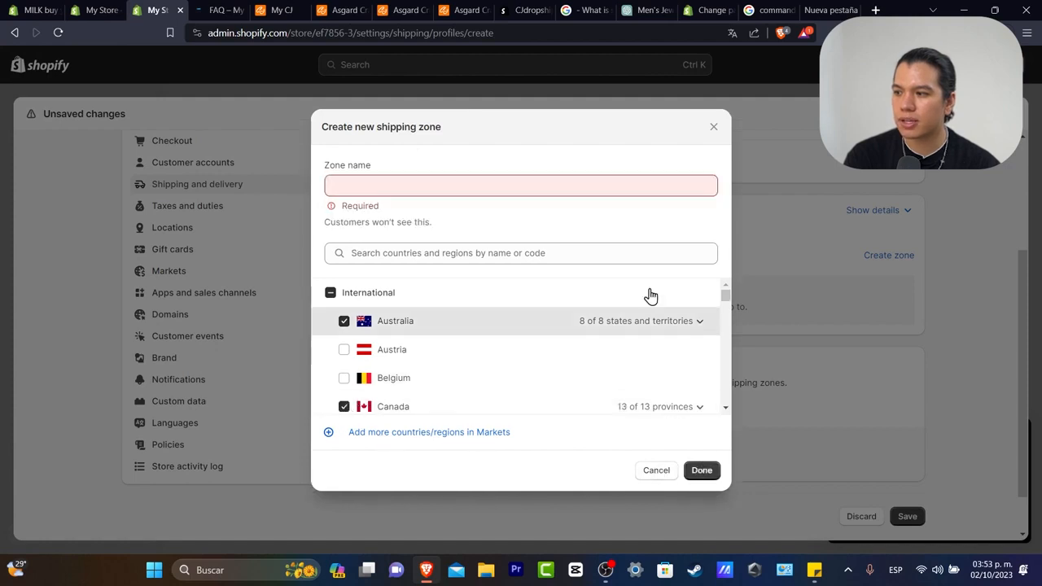
left_click(442, 184)
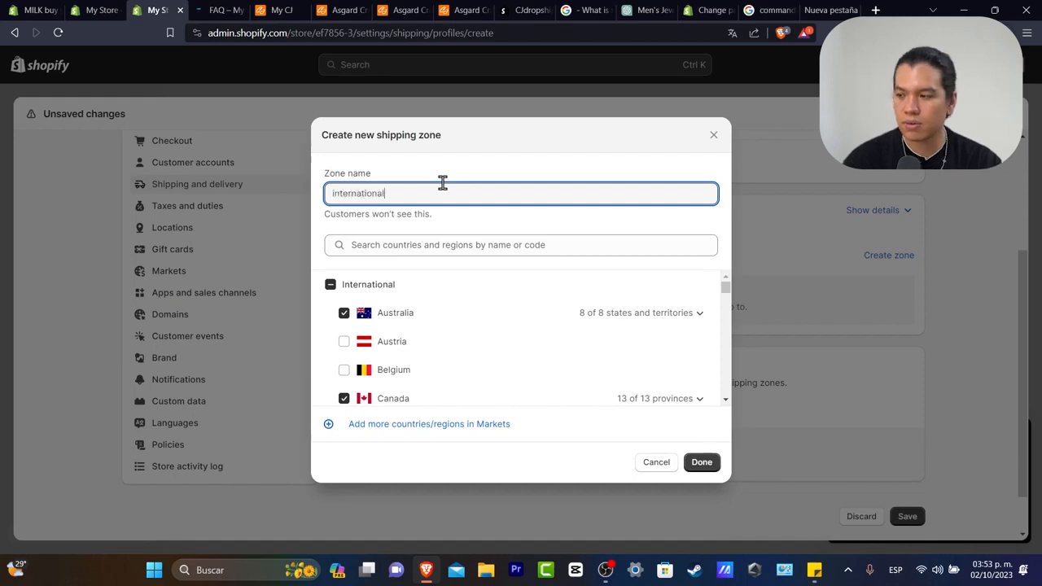
left_click(700, 463)
scroll(617, 393, "down", 3)
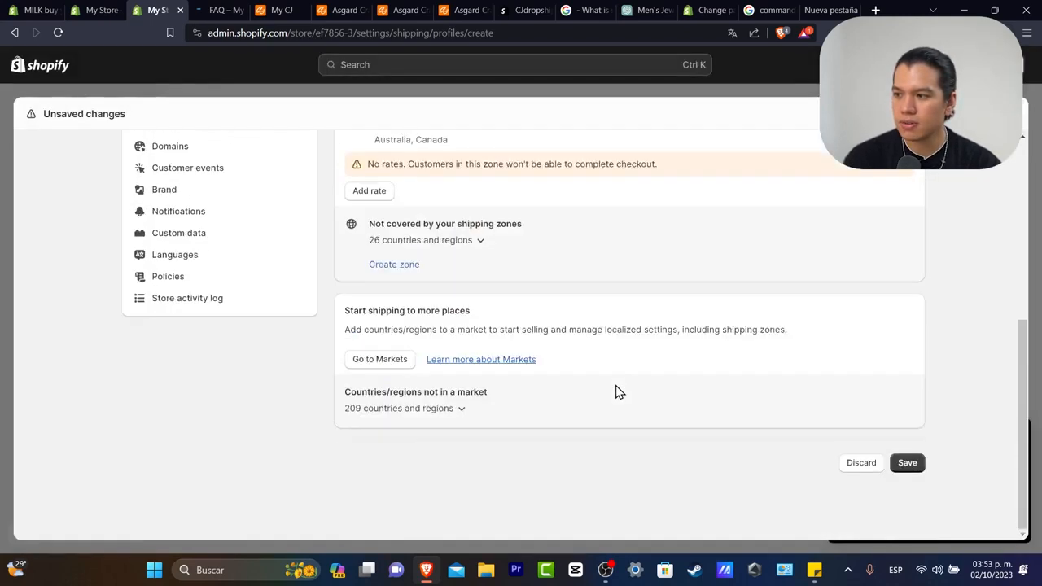
left_click(906, 463)
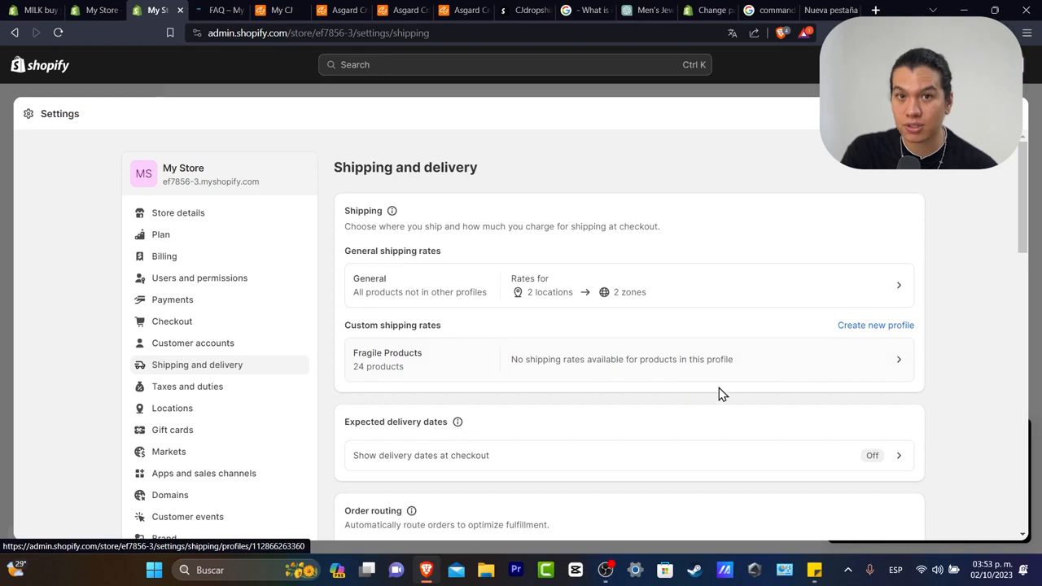
left_click(815, 569)
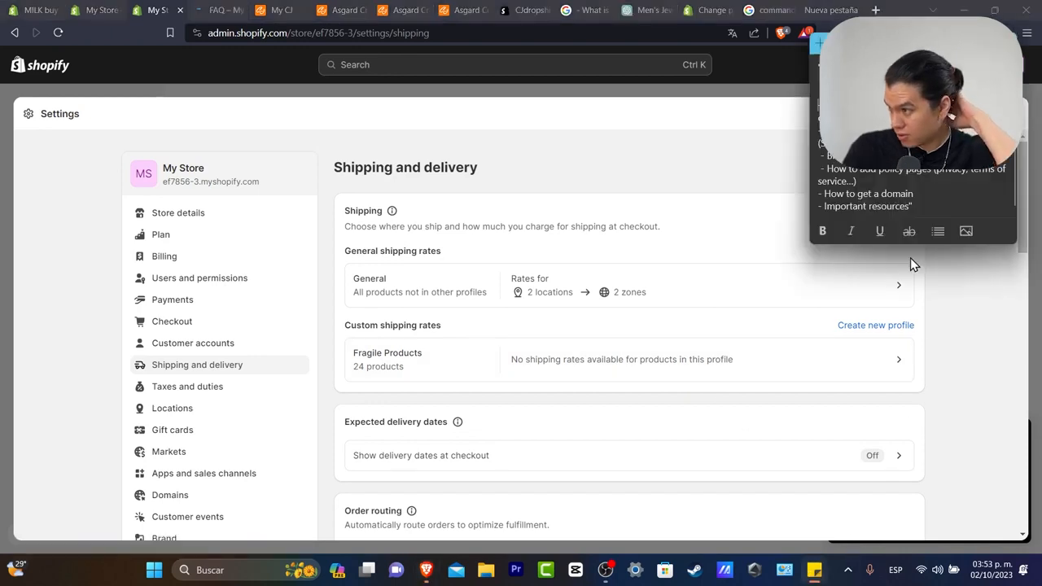
left_click(965, 281)
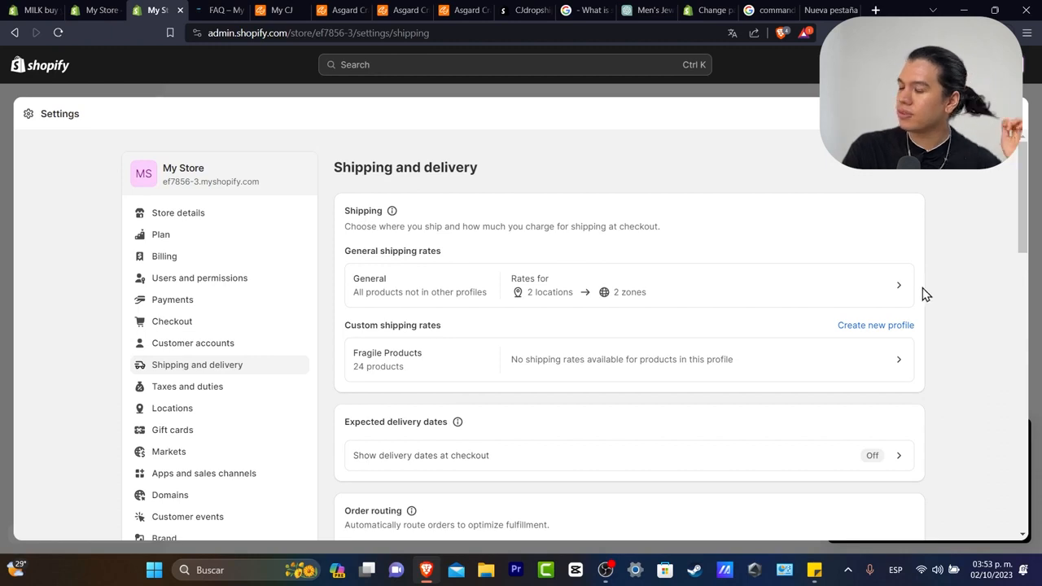
Go to the store's payment settings and open the page for adding payment methods.
left_click(225, 303)
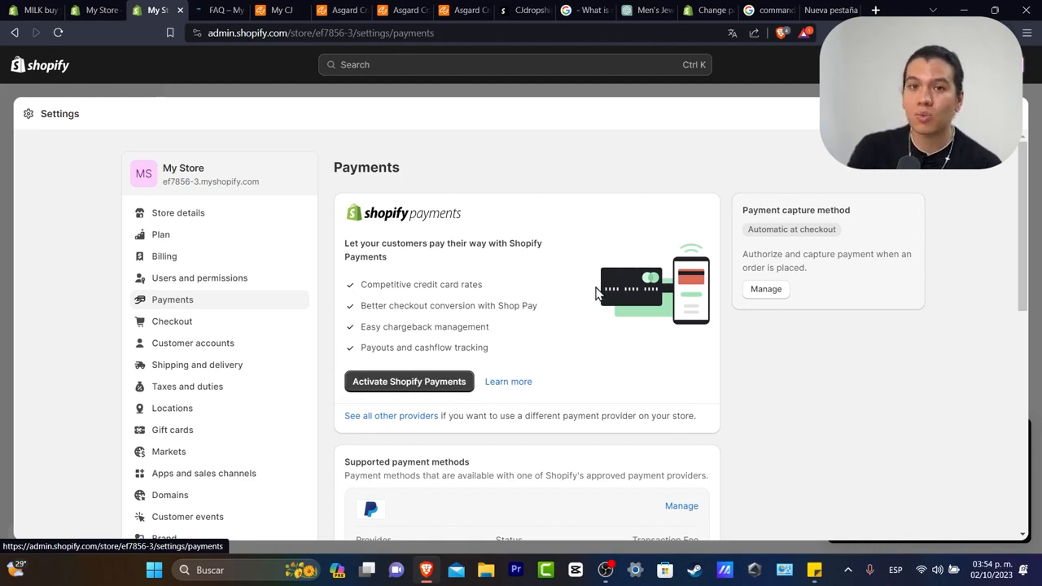
scroll(597, 293, "down", 5)
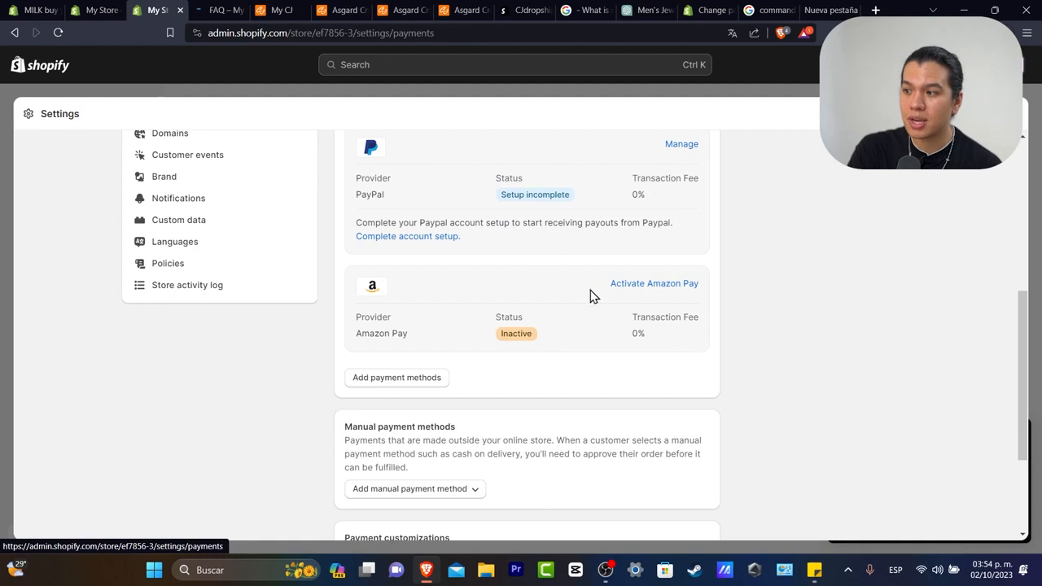
left_click(410, 380)
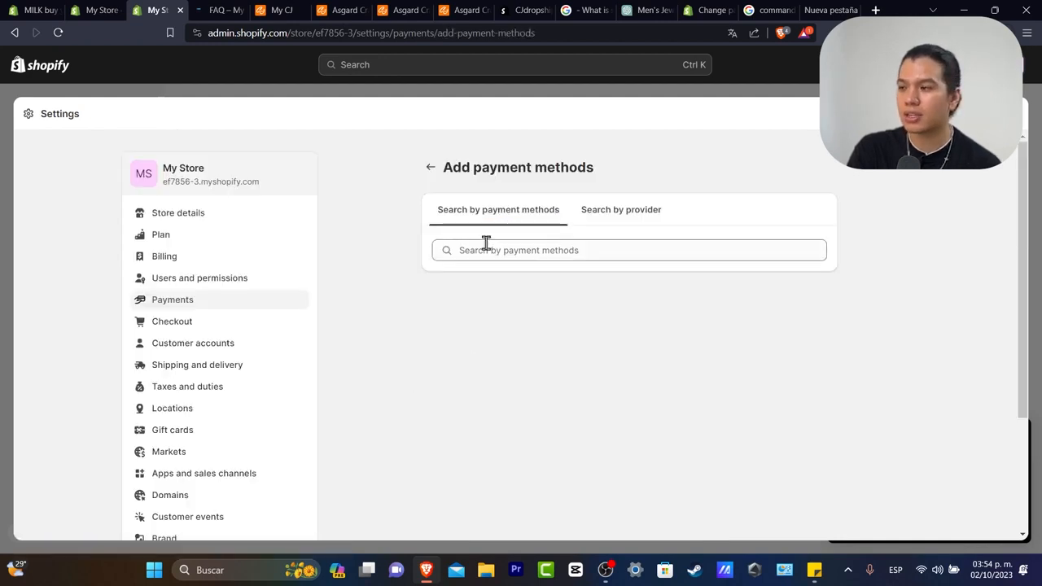
left_click(602, 227)
left_click(525, 220)
Browse the available payment methods and filter the providers by Visa, Kakao Pay and Mastercard.
left_click(523, 247)
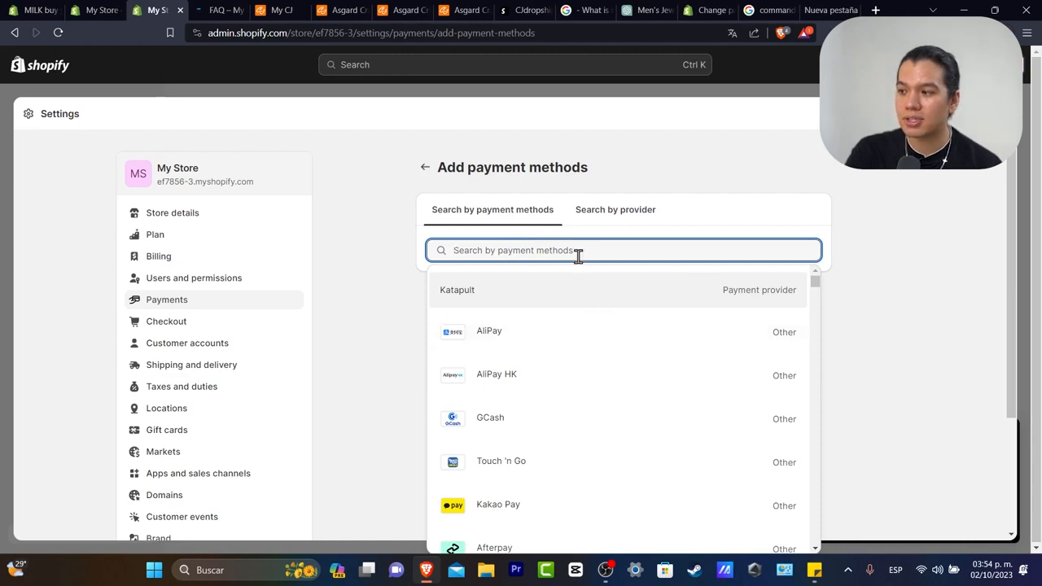
scroll(616, 337, "down", 5)
scroll(589, 342, "up", 2)
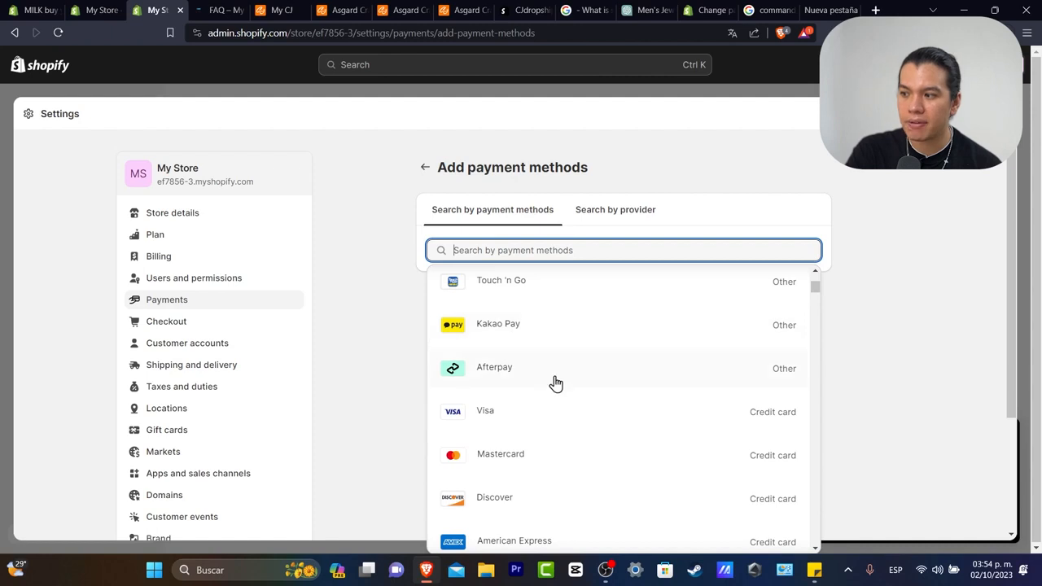
left_click(550, 424)
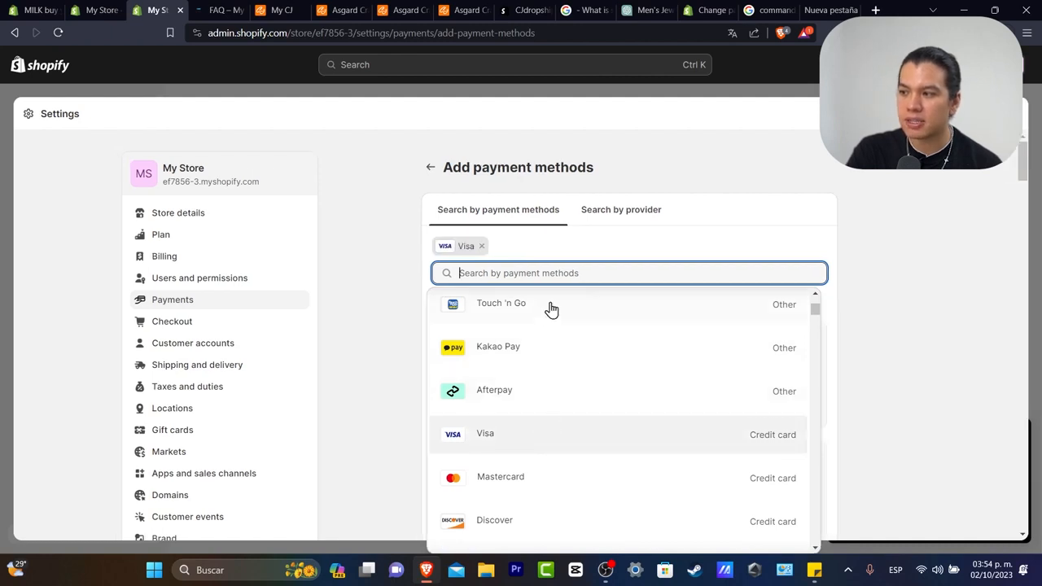
left_click(547, 357)
left_click(531, 472)
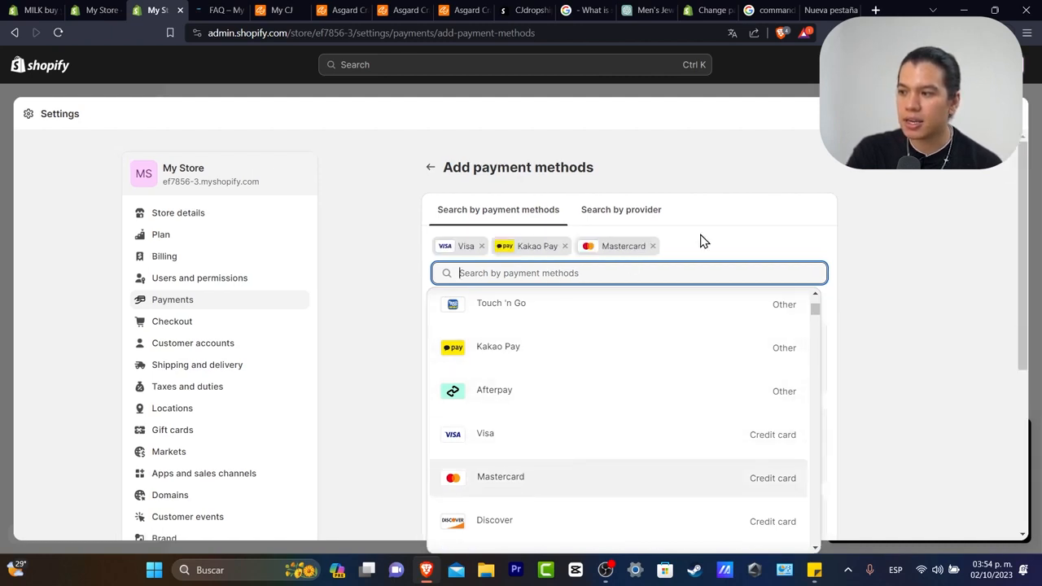
left_click(787, 216)
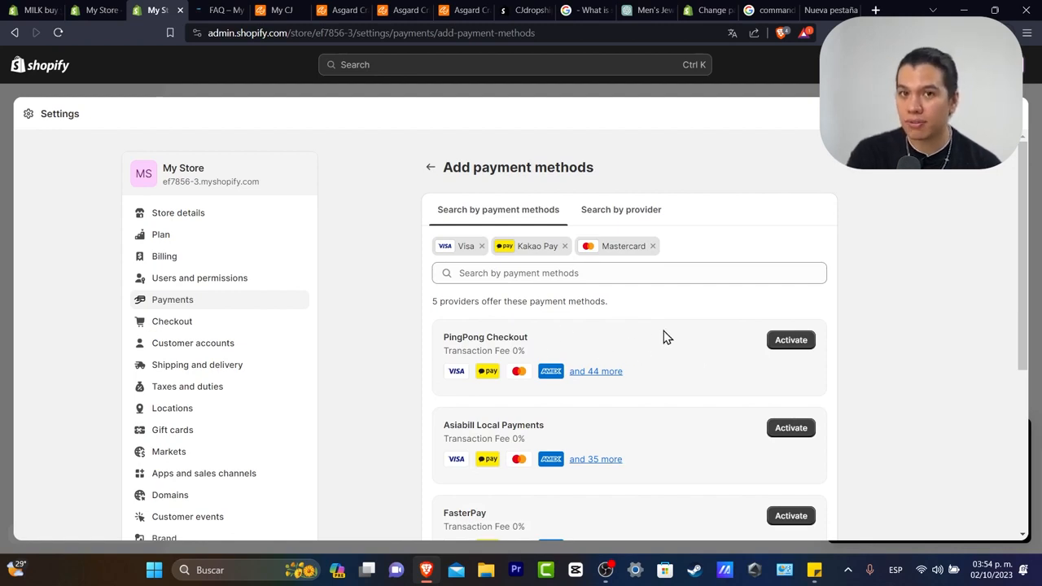
Examine the list of providers that offer the selected payment methods, from PingPong Checkout to Paymentwall.
left_click_drag(527, 337, 467, 337)
scroll(553, 355, "down", 2)
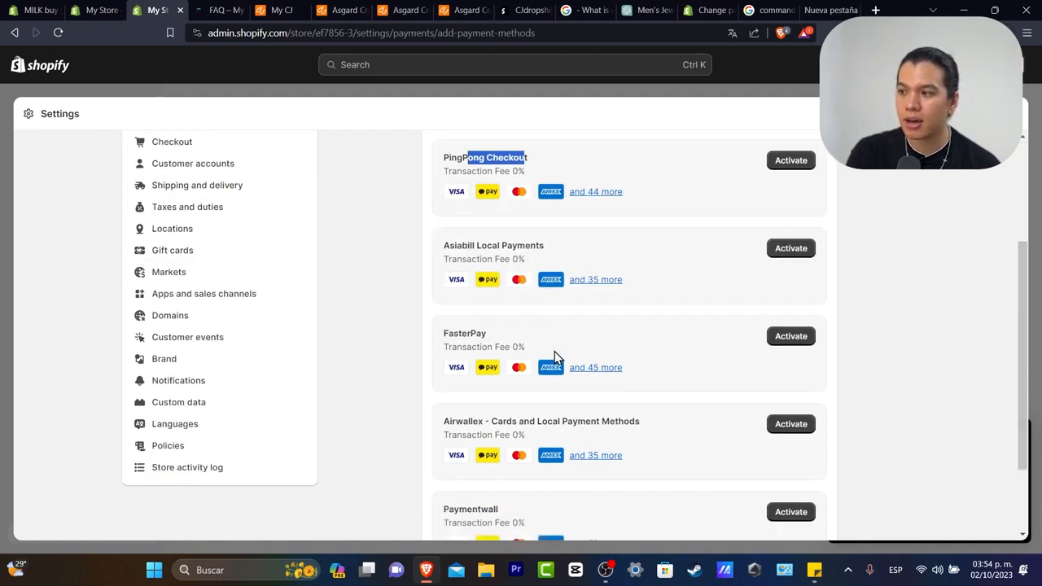
left_click_drag(463, 244, 500, 244)
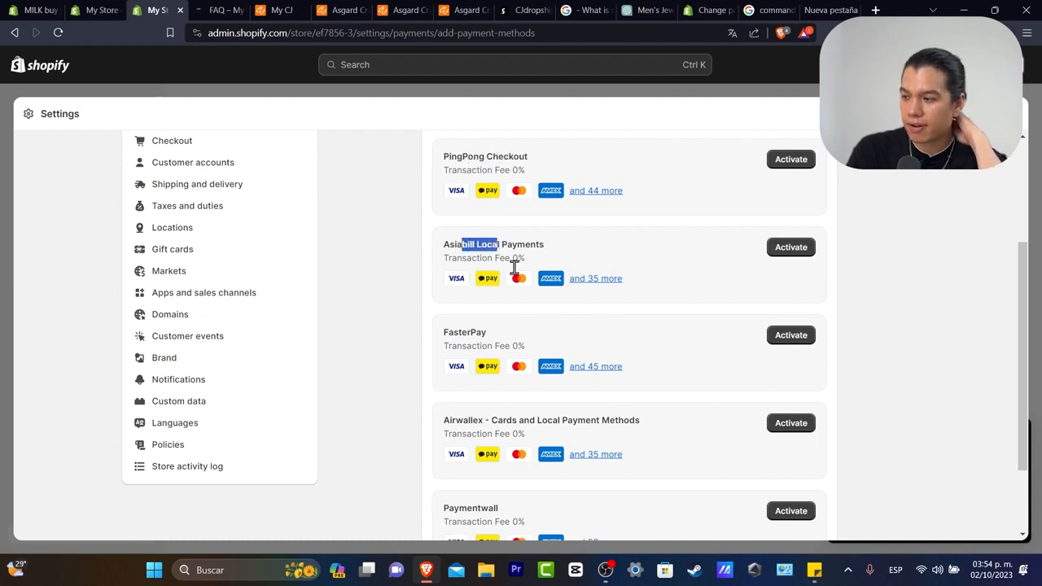
left_click_drag(484, 420, 537, 420)
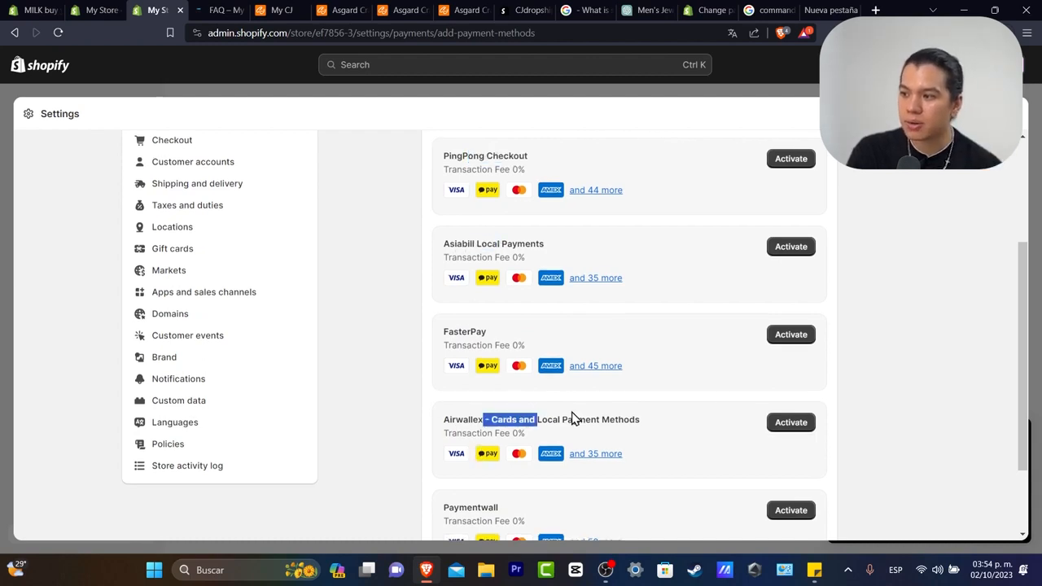
scroll(553, 411, "down", 1)
double_click(444, 403)
scroll(501, 417, "up", 1)
scroll(518, 425, "up", 3)
Switch to searching by provider and look up JPMorgan Chase.
left_click(628, 229)
left_click(535, 227)
left_click(621, 217)
left_click(594, 247)
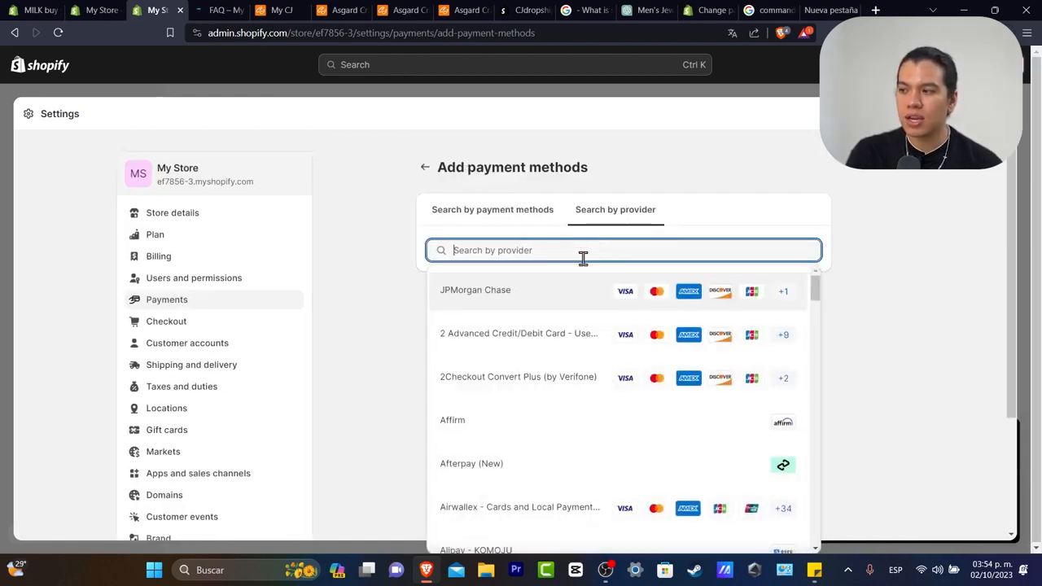
left_click(562, 298)
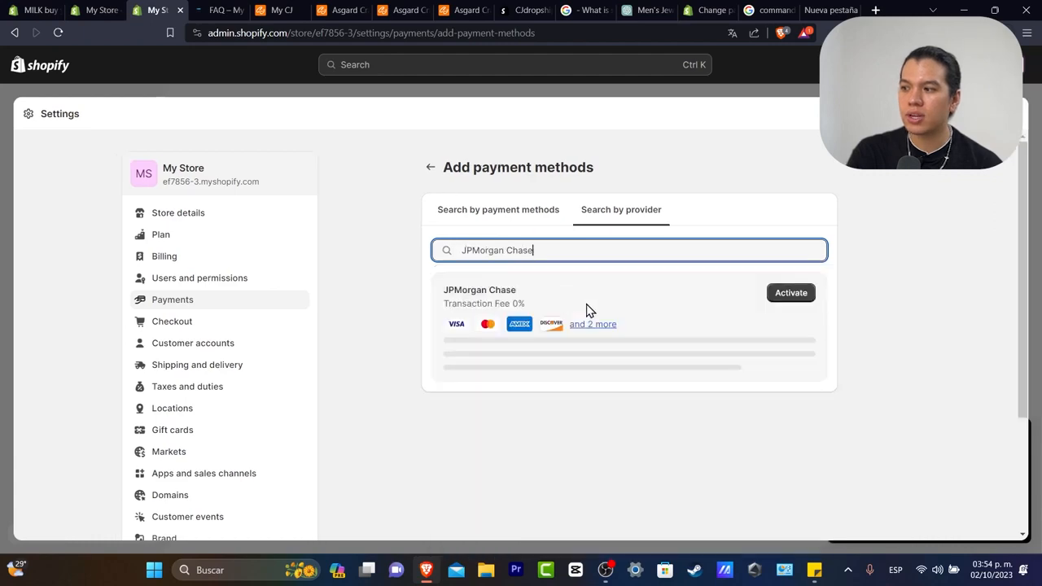
Return to the payment settings and examine the PayPal and Amazon Pay entries, the Shopify Payments option and the transaction fees.
left_click(438, 171)
scroll(630, 263, "down", 5)
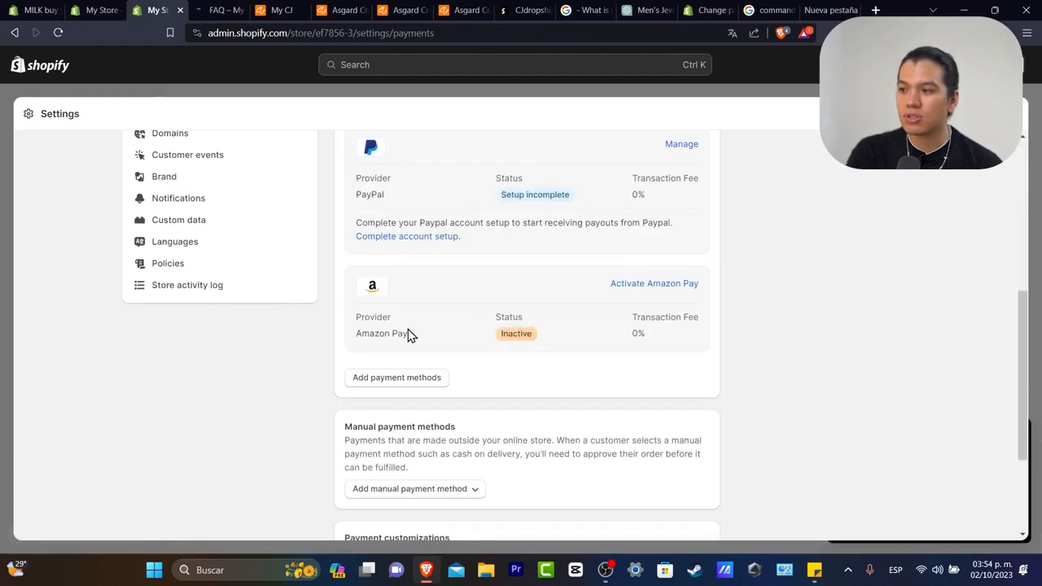
left_click_drag(407, 334, 342, 349)
left_click_drag(410, 194, 354, 194)
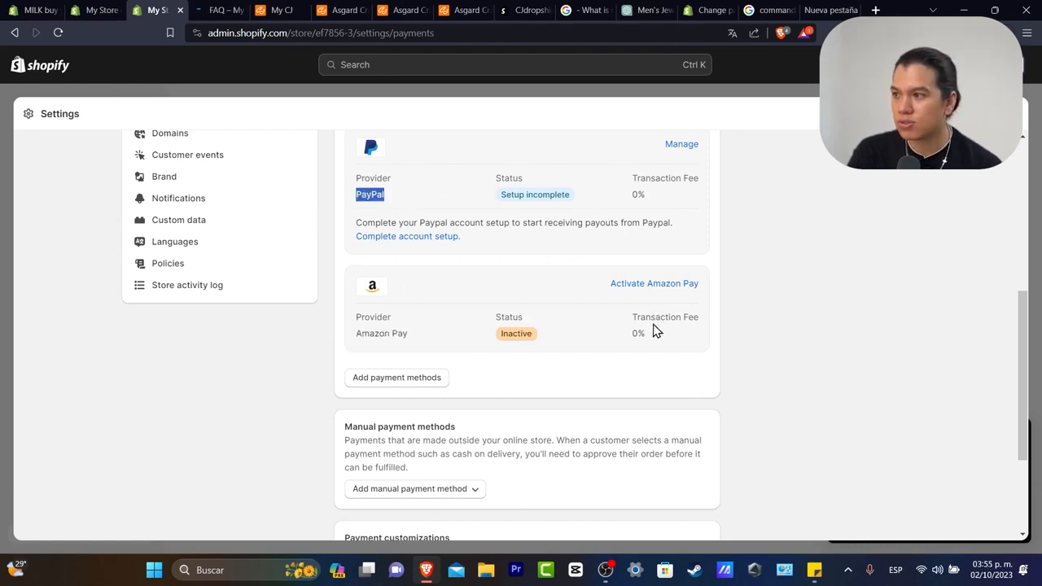
scroll(654, 326, "up", 3)
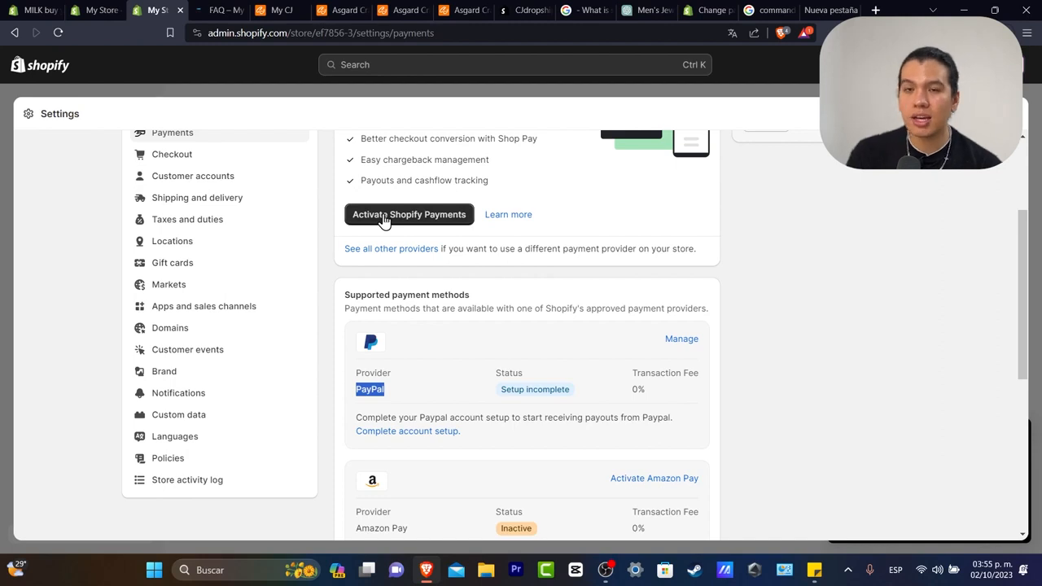
left_click_drag(670, 395, 636, 368)
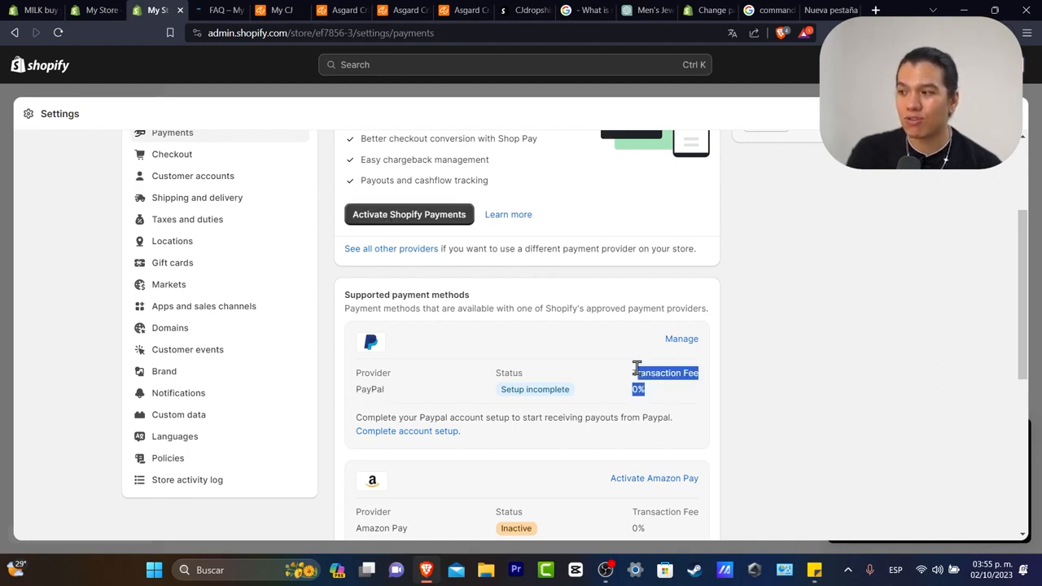
scroll(651, 393, "down", 2)
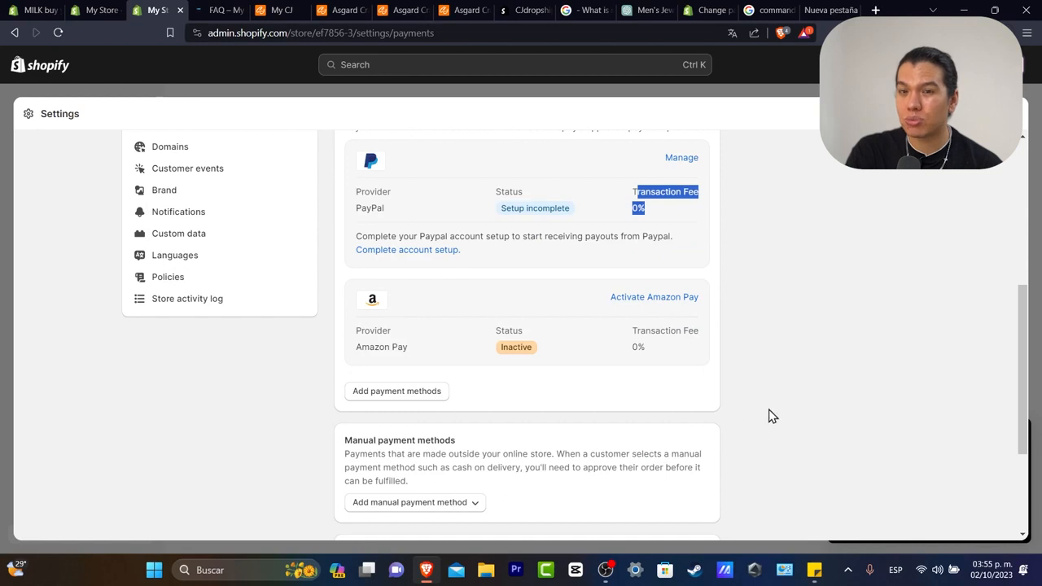
Open the store's domain settings and search for mkhclothes as a new domain.
left_click(806, 342)
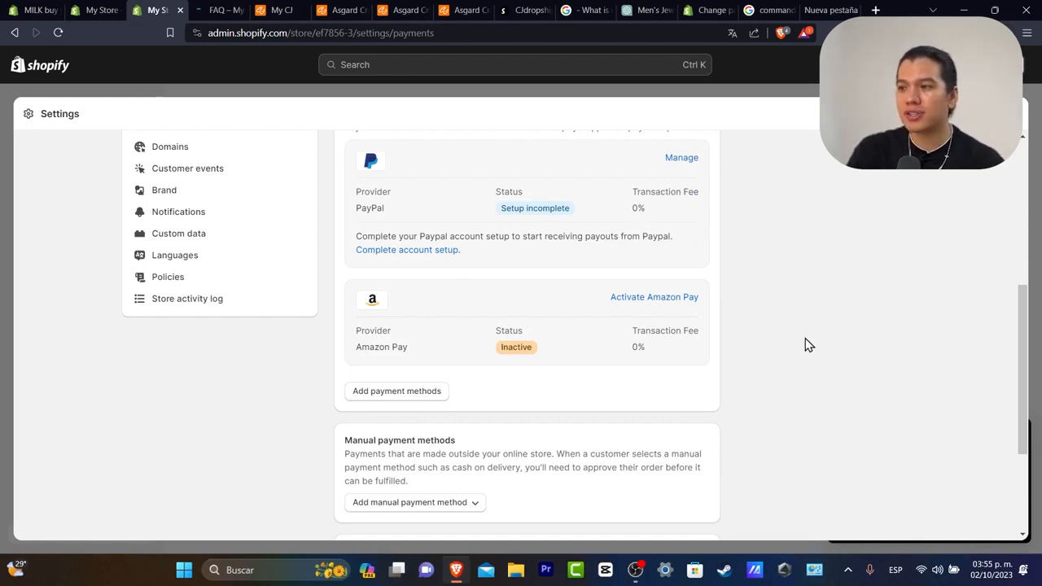
scroll(249, 330, "up", 2)
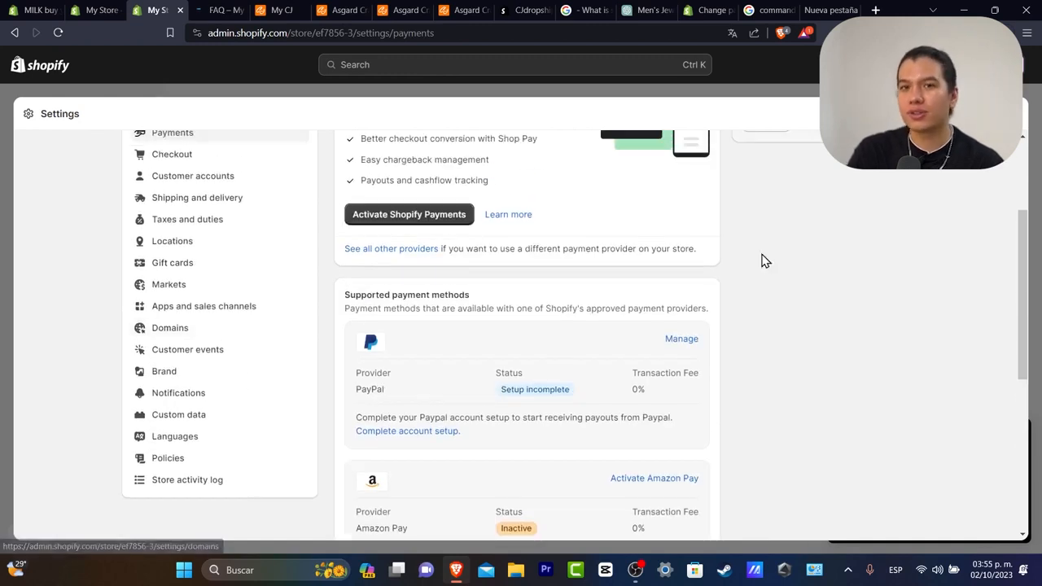
left_click(181, 329)
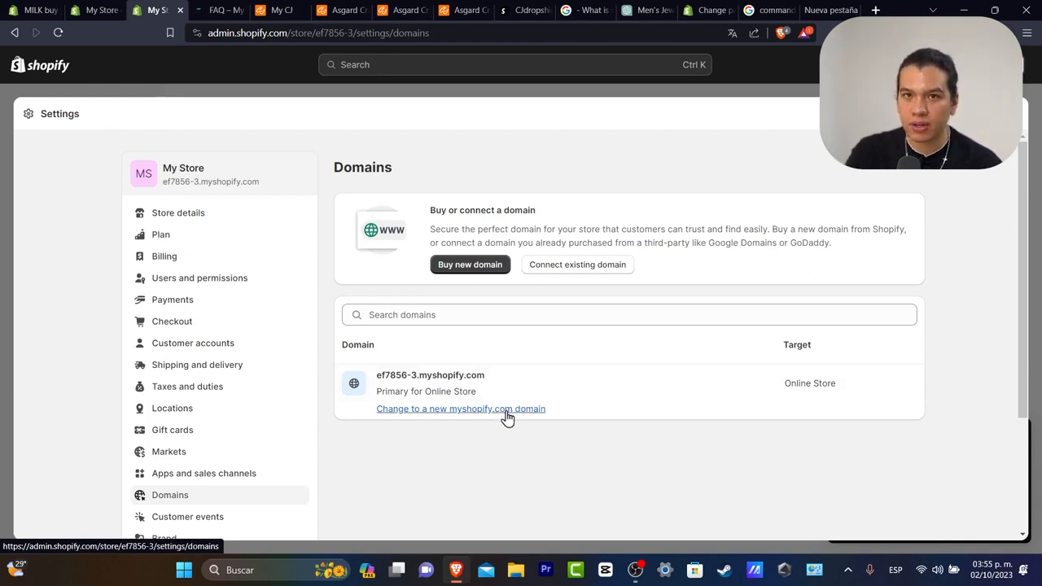
left_click(483, 269)
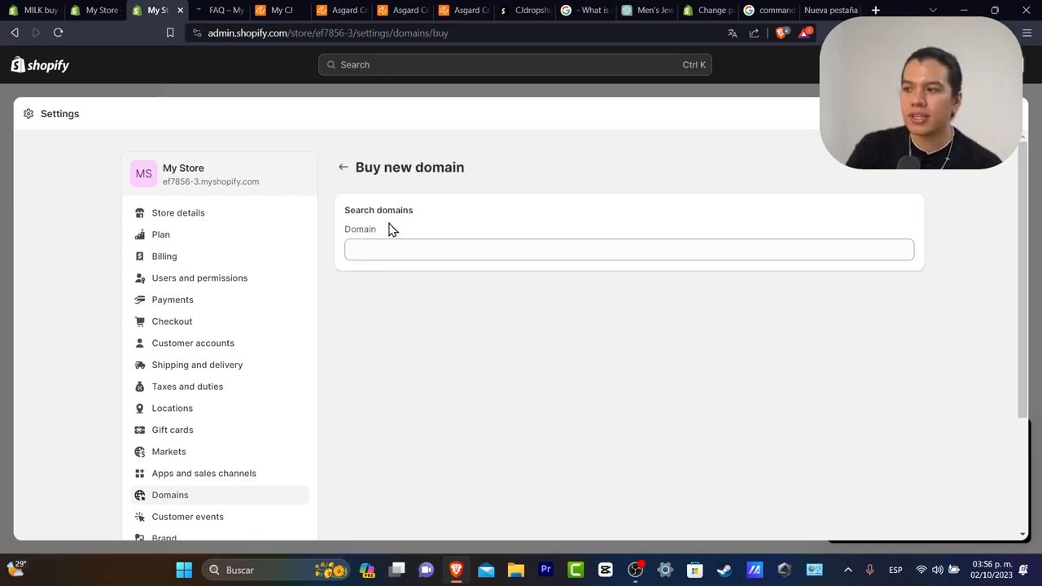
left_click(388, 249)
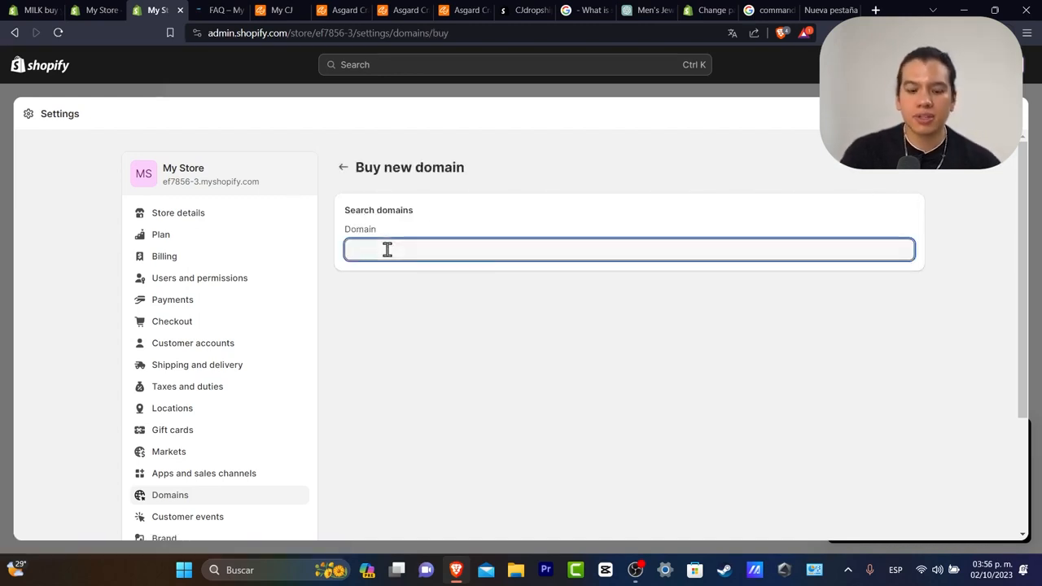
type("mkhs")
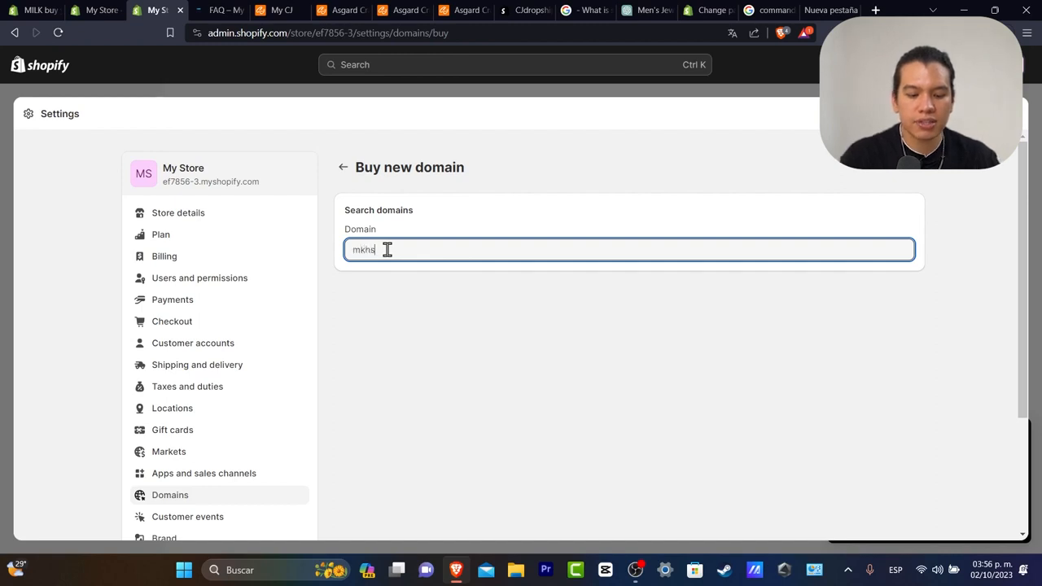
key("BackSpace")
type("clothes")
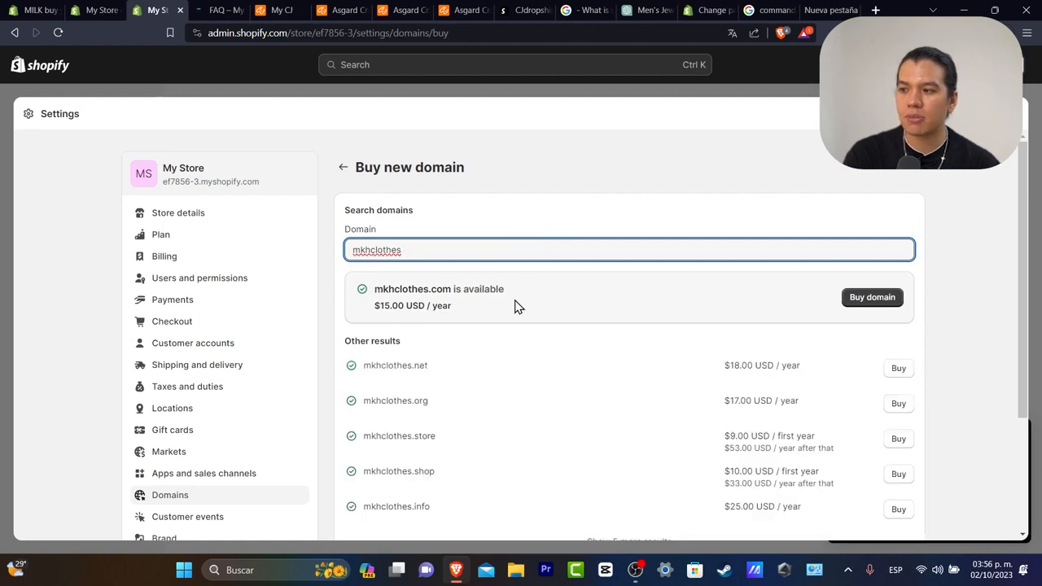
Open the purchase page for mkhclothes.com and examine its price, refund terms, auto-renewal, contact fields and WHOIS privacy details.
left_click_drag(382, 305, 457, 319)
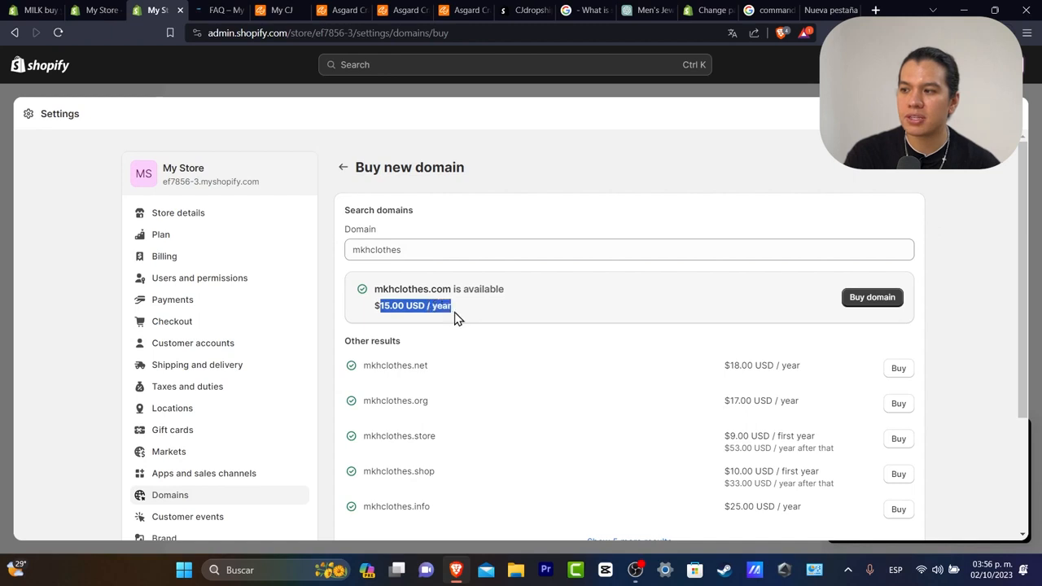
left_click(570, 317)
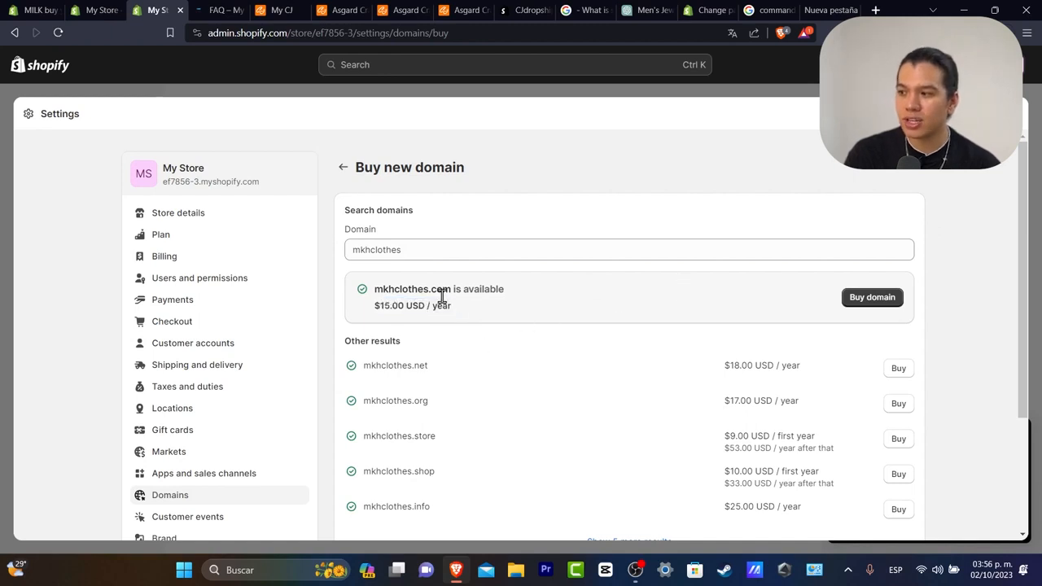
left_click(875, 303)
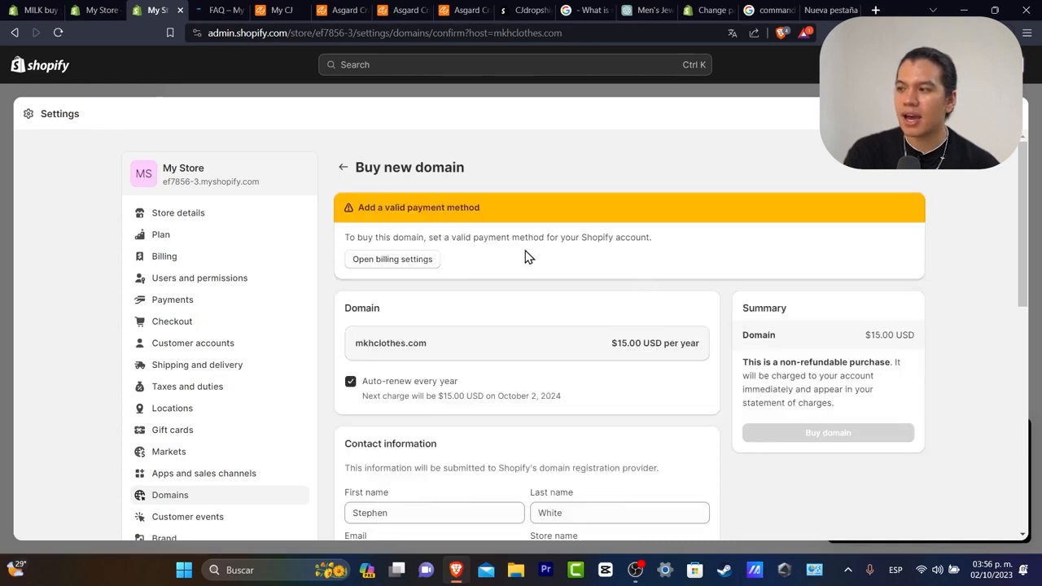
scroll(526, 257, "down", 2)
left_click_drag(797, 182, 892, 179)
scroll(768, 348, "up", 2)
scroll(767, 350, "down", 2)
scroll(765, 353, "down", 4)
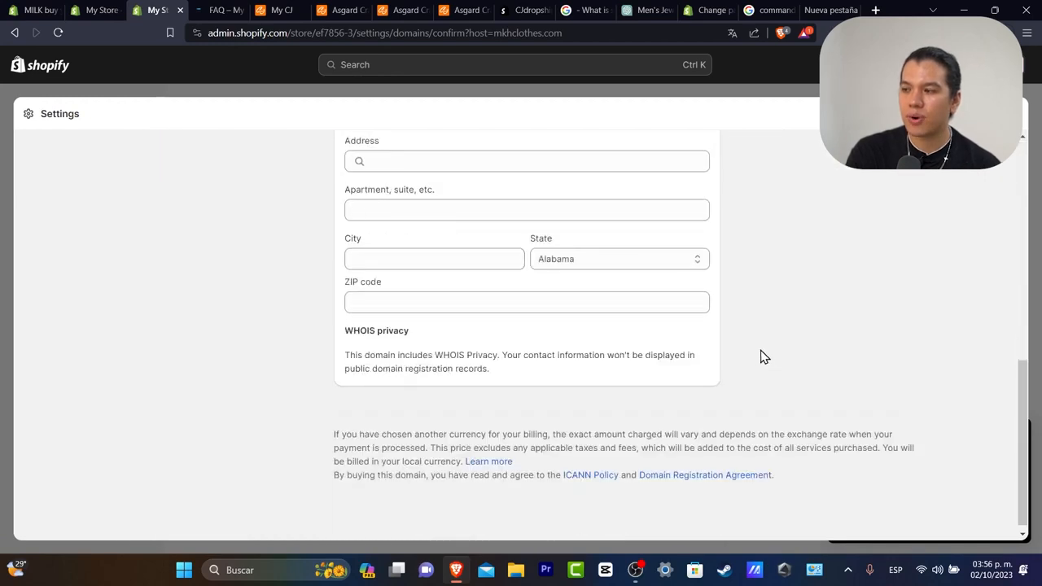
scroll(762, 355, "up", 4)
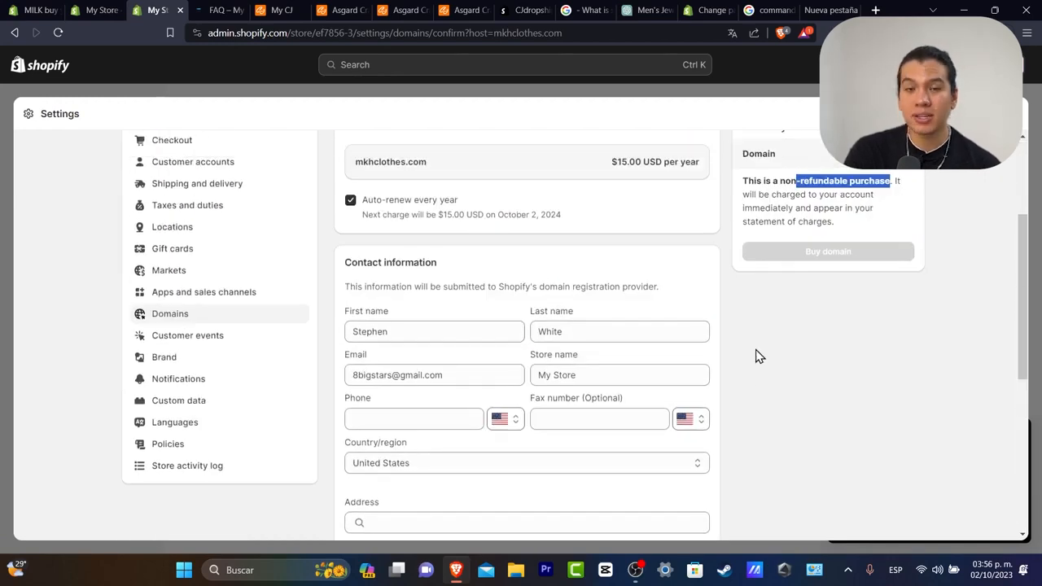
scroll(578, 336, "down", 1)
scroll(578, 336, "up", 1)
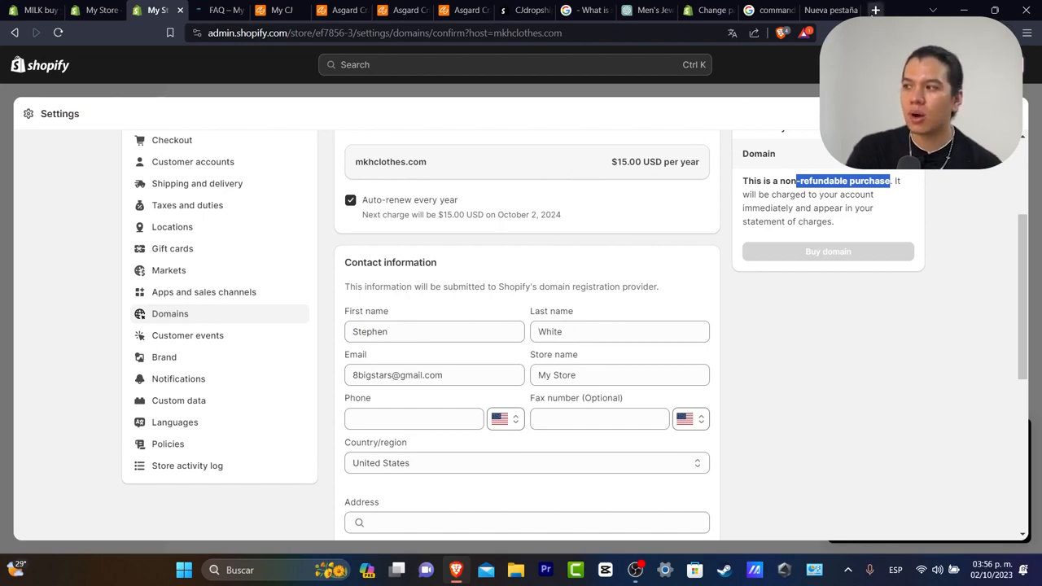
Open Namecheap in a new browser tab and search for the domain mkhclothes.
left_click(876, 10)
type("namecheap")
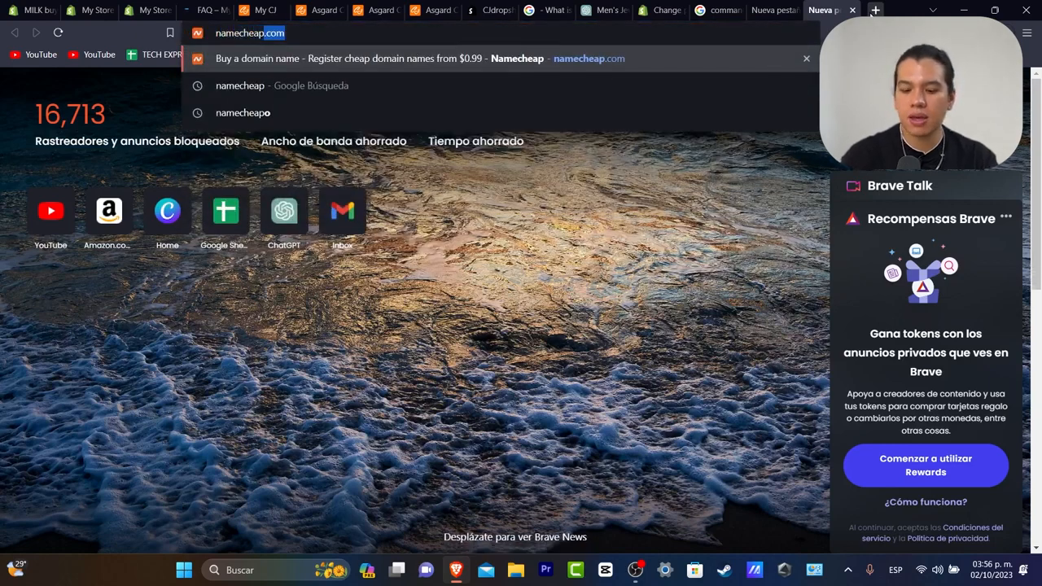
key("Return")
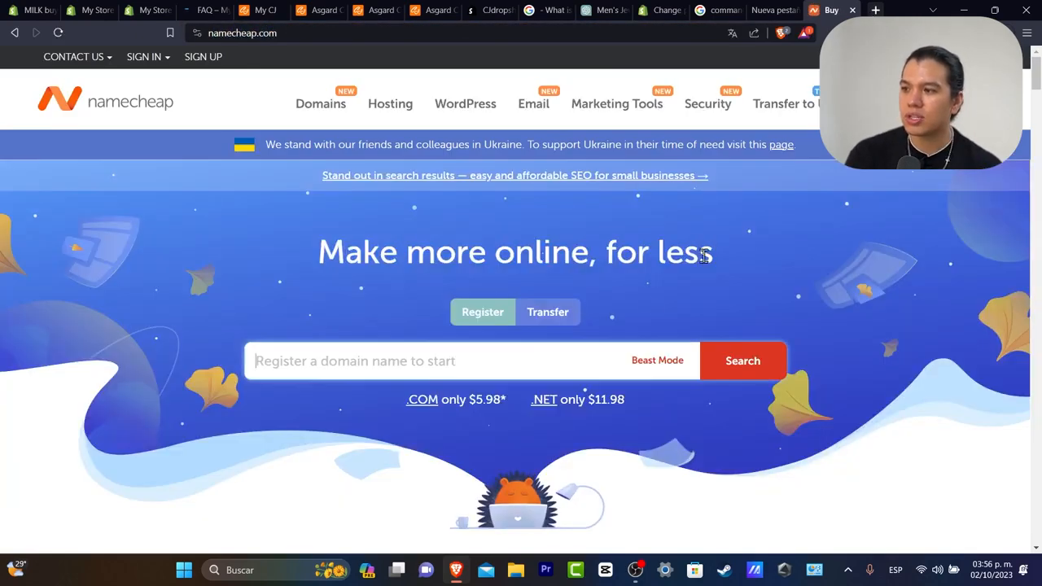
type("m")
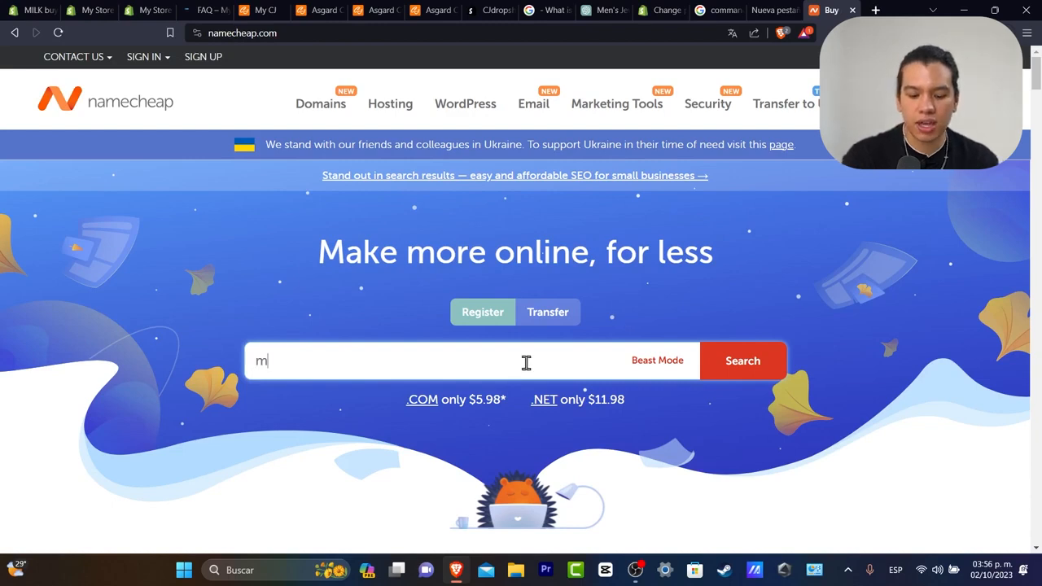
type("khclothes")
left_click(755, 362)
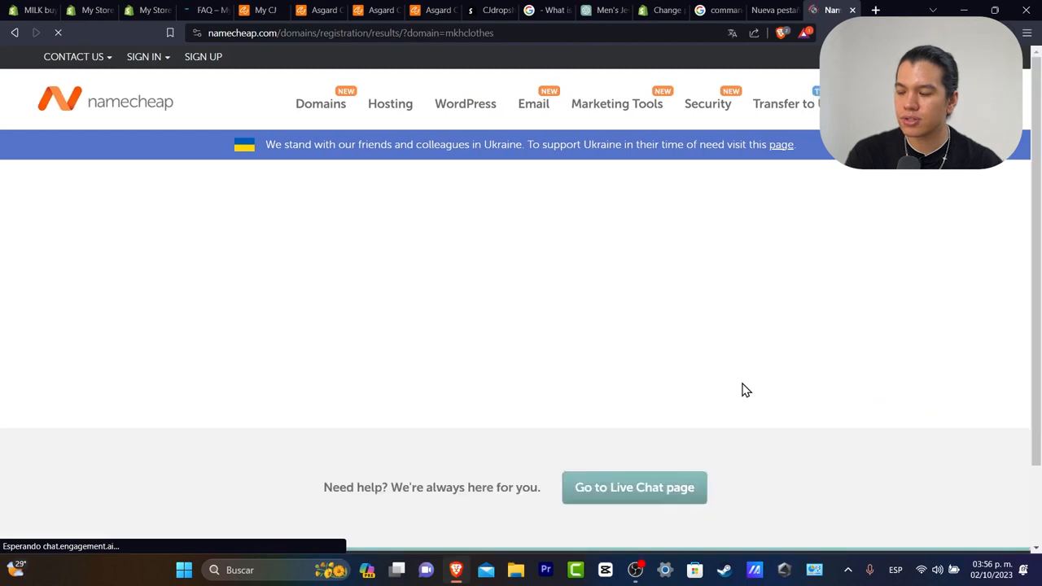
Examine the mkhclothes.com offer, comparing its yearly price, retail price and promo code discount.
scroll(719, 284, "down", 2)
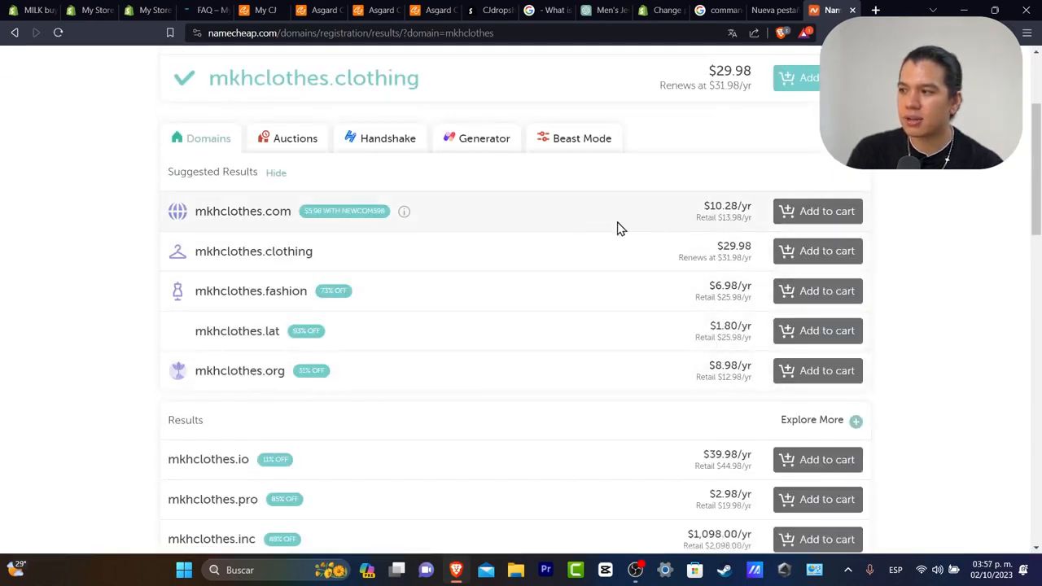
left_click_drag(206, 214, 358, 211)
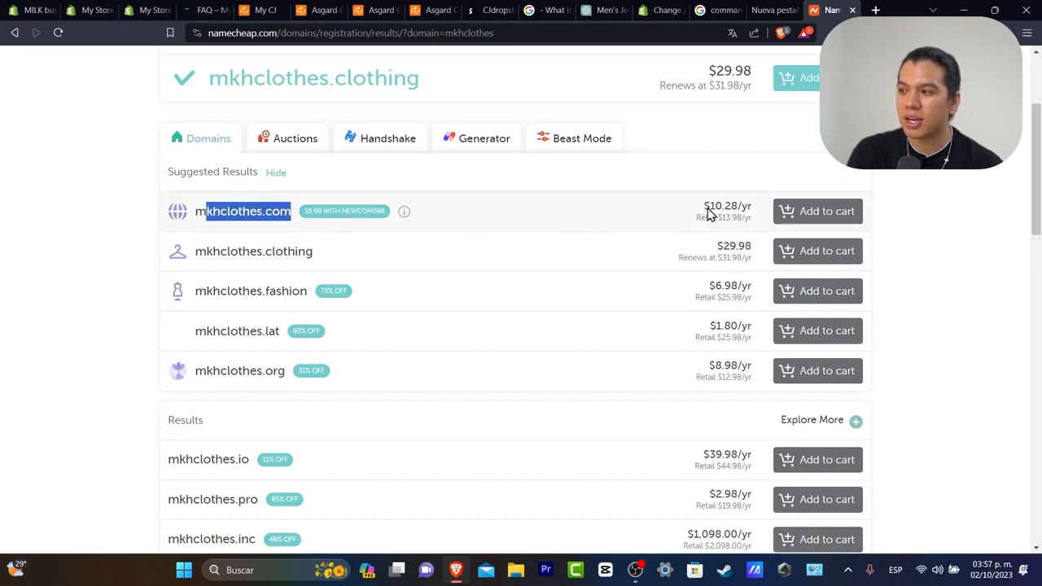
left_click_drag(705, 208, 751, 208)
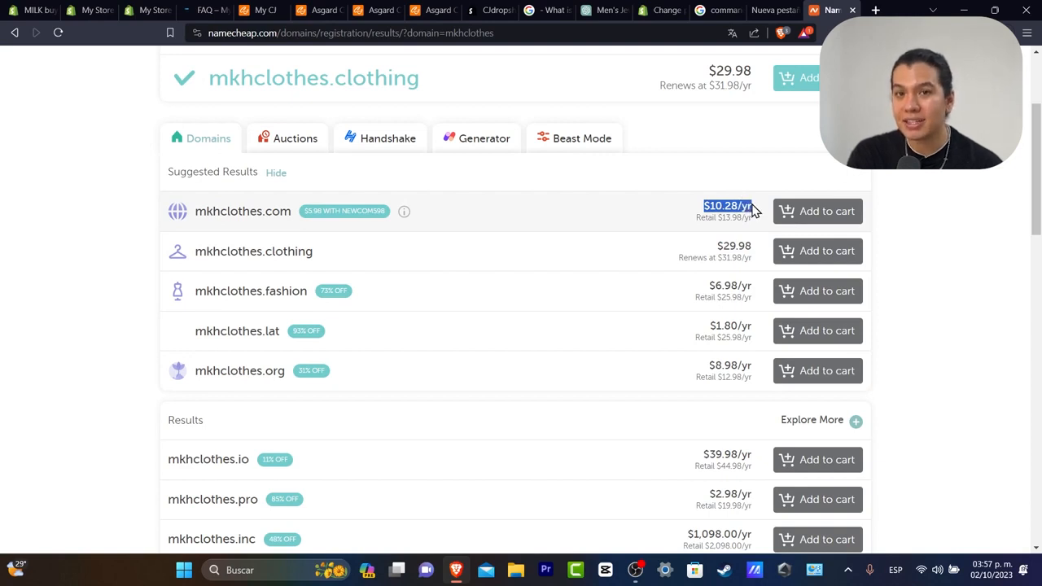
left_click_drag(697, 220, 749, 214)
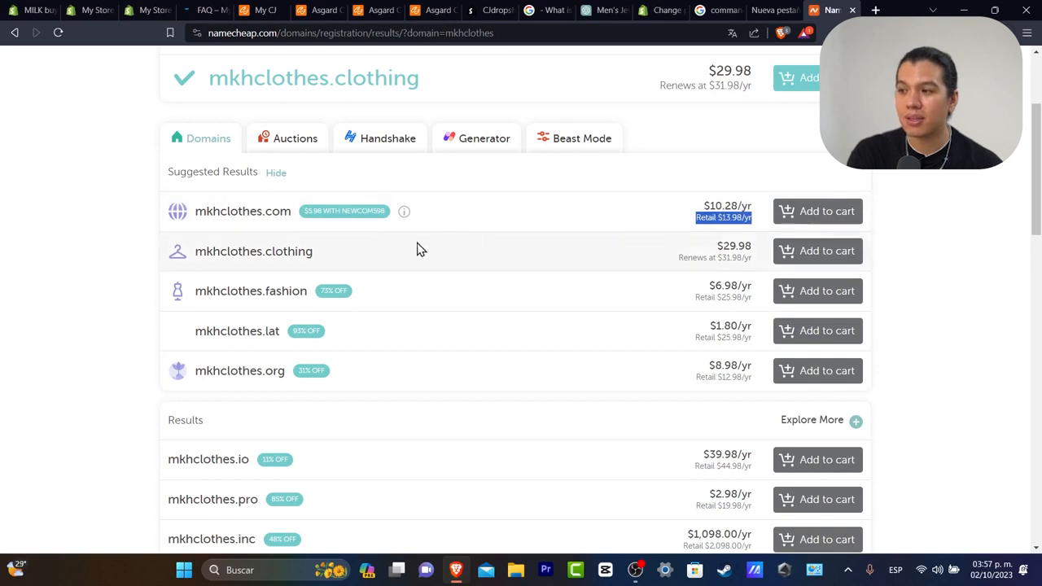
left_click_drag(302, 210, 399, 228)
mouse_move(414, 213)
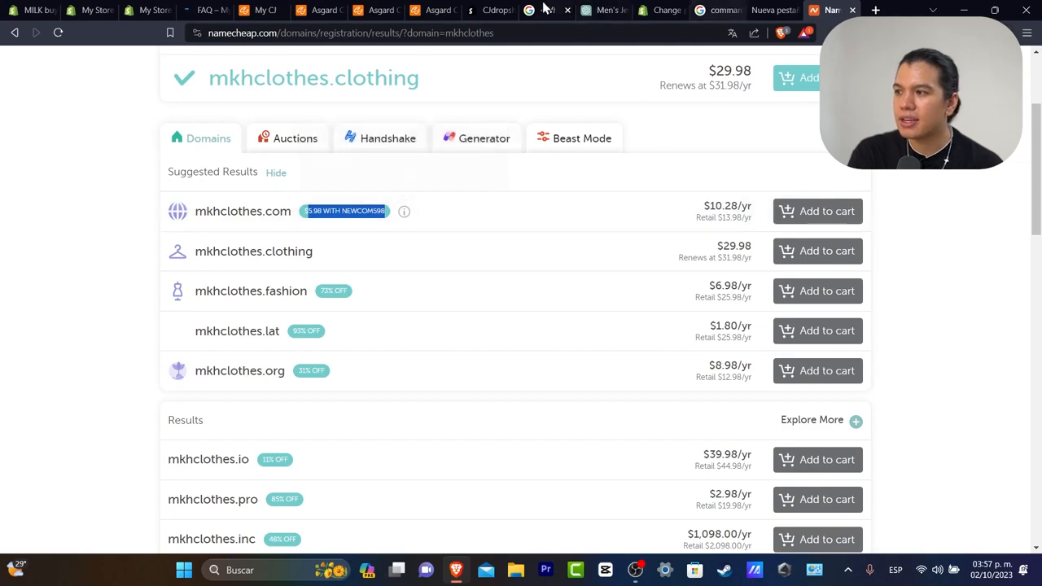
Return to the Shopify admin, open the Online Store themes page and collapse the trial notice.
left_click(663, 8)
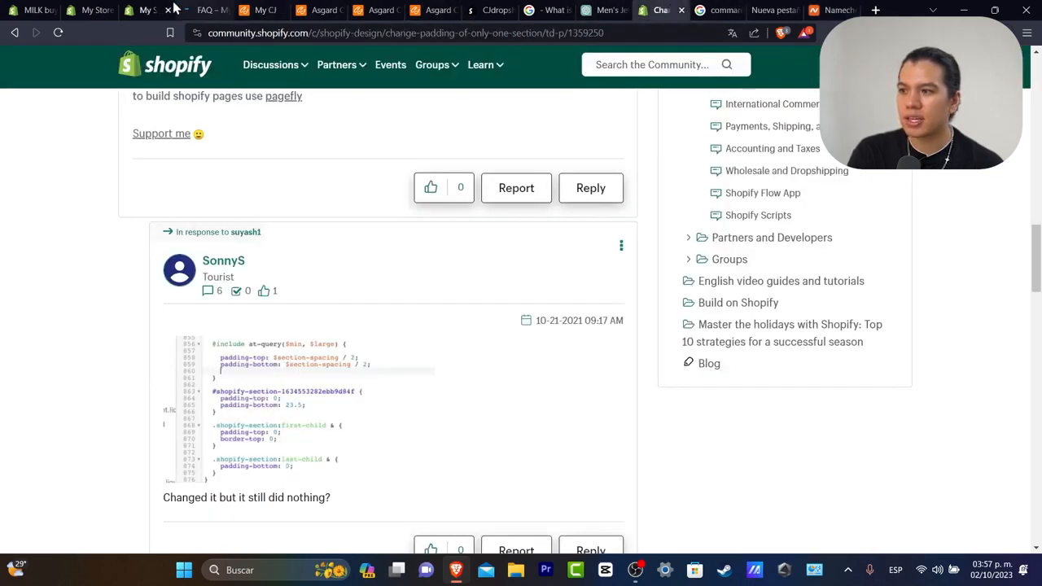
left_click(149, 10)
scroll(732, 224, "up", 3)
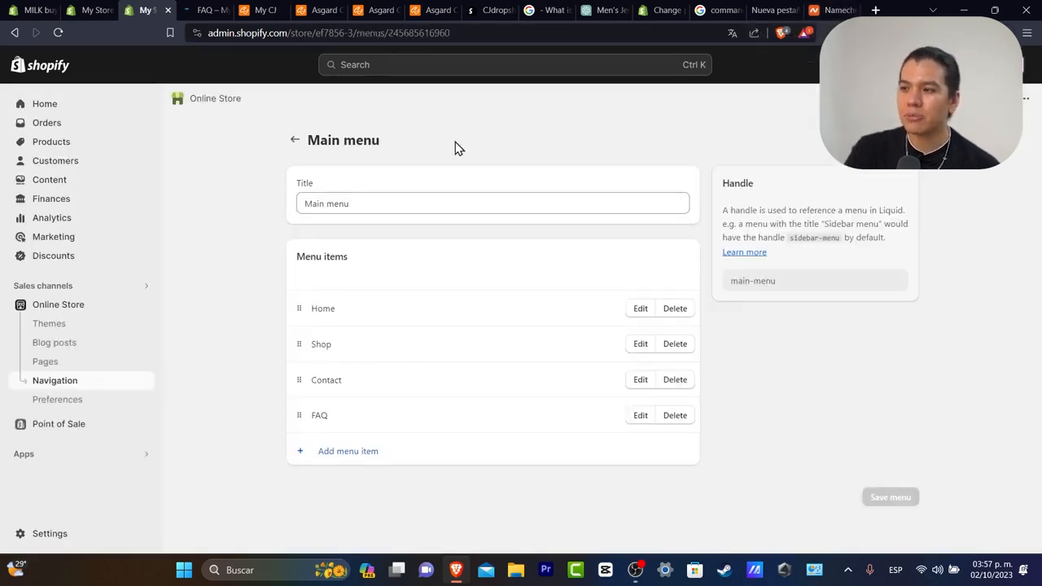
left_click(64, 308)
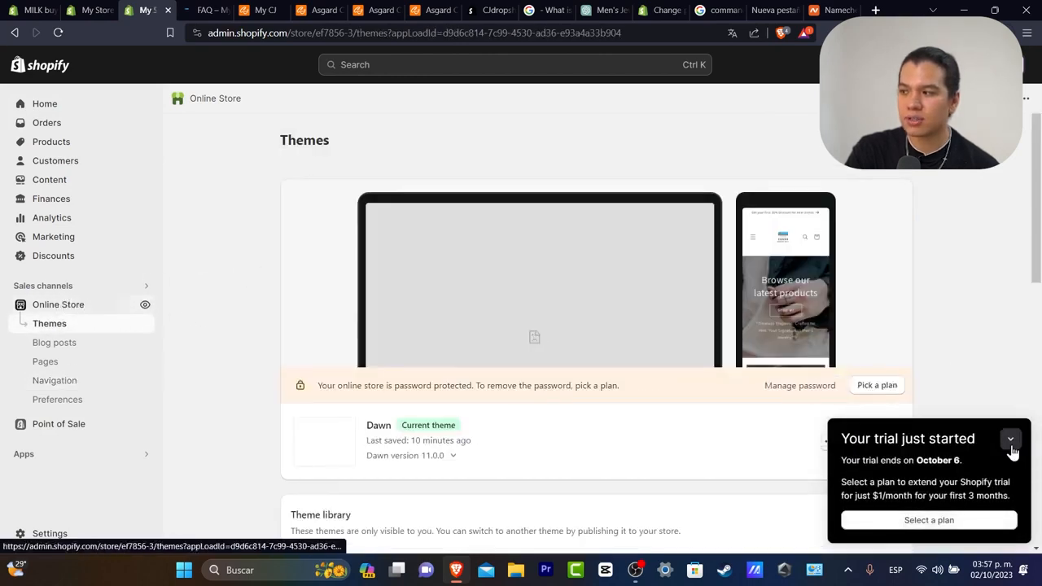
left_click(1010, 441)
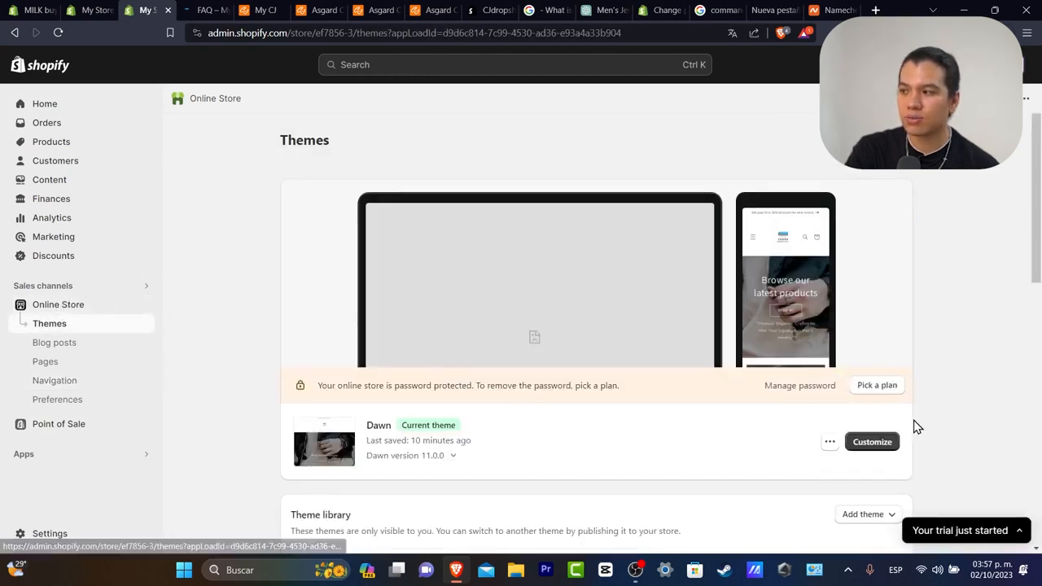
Preview the storefront's home page and add the Asgard Crafted Veles Ring in size 10 to the cart.
left_click(867, 442)
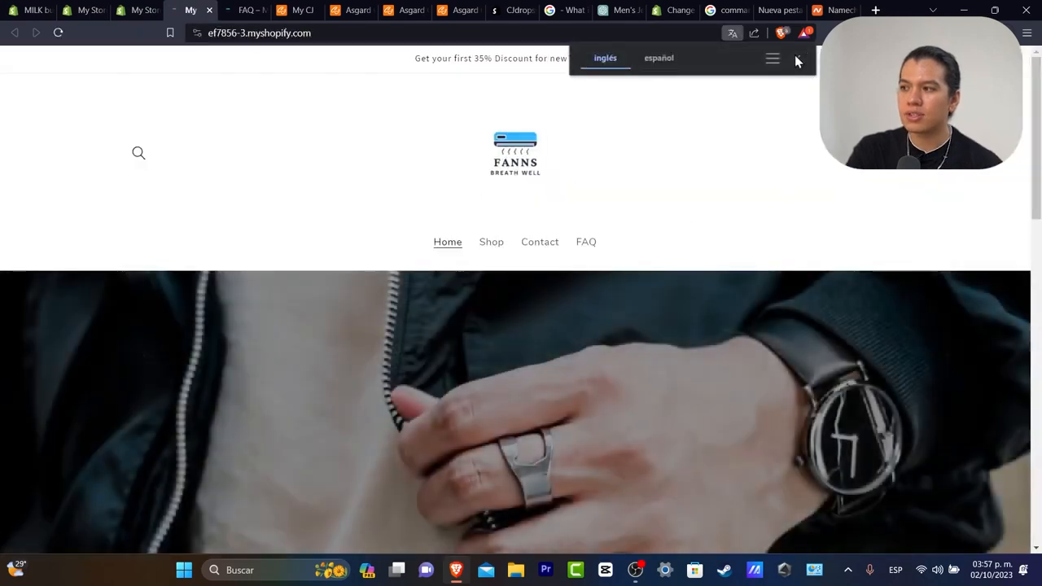
left_click(797, 60)
scroll(773, 274, "down", 7)
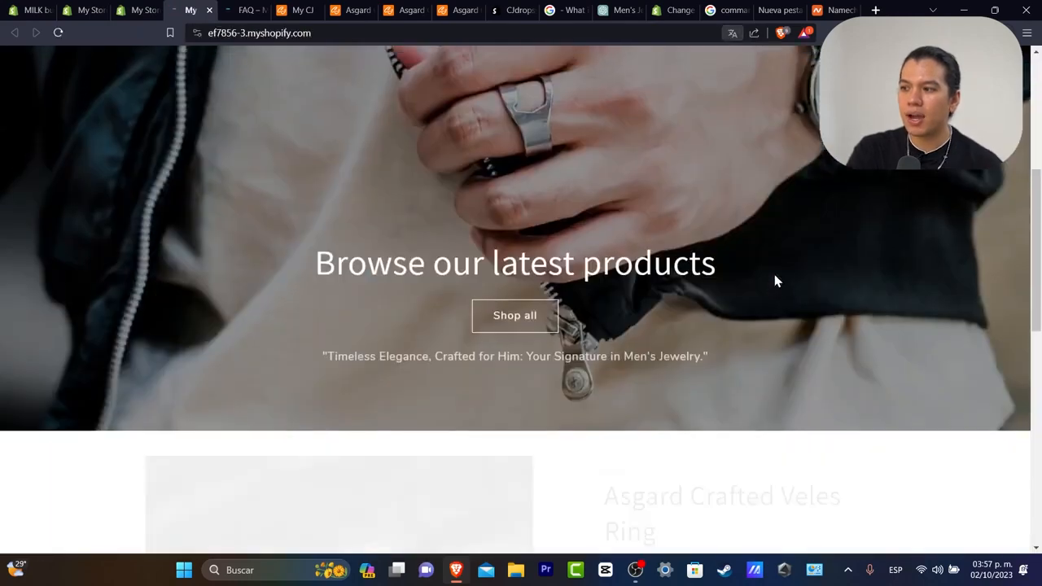
scroll(769, 274, "down", 2)
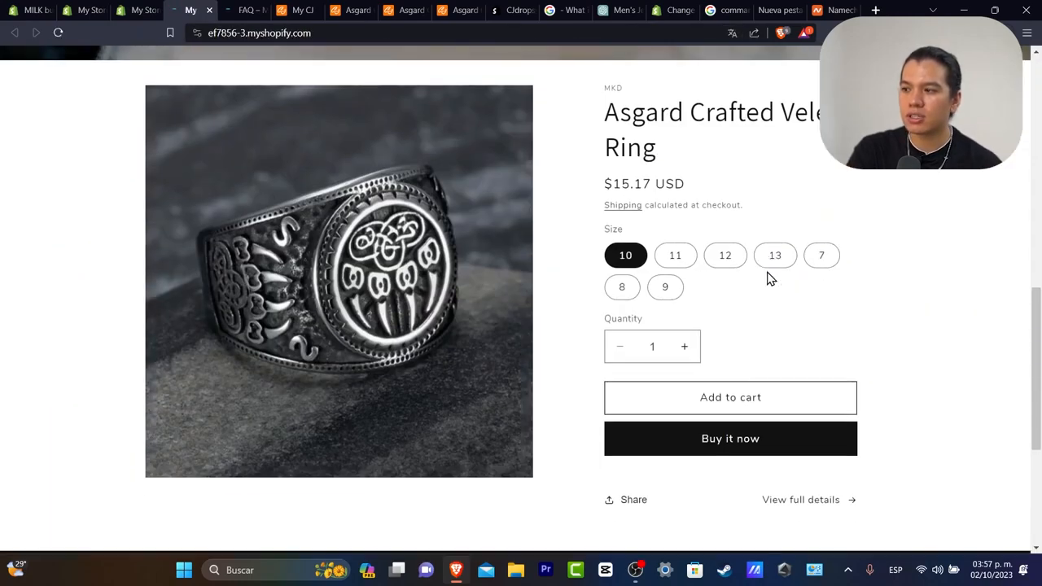
left_click(727, 398)
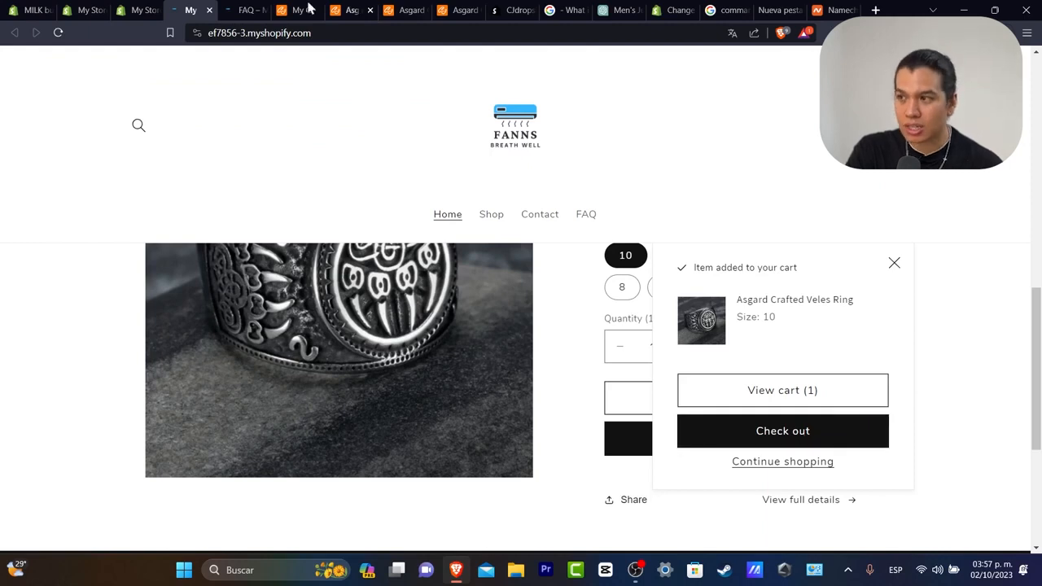
Return to the admin, unpin the Online Store sales channel and open the plan selection from the password protection notice.
left_click(140, 10)
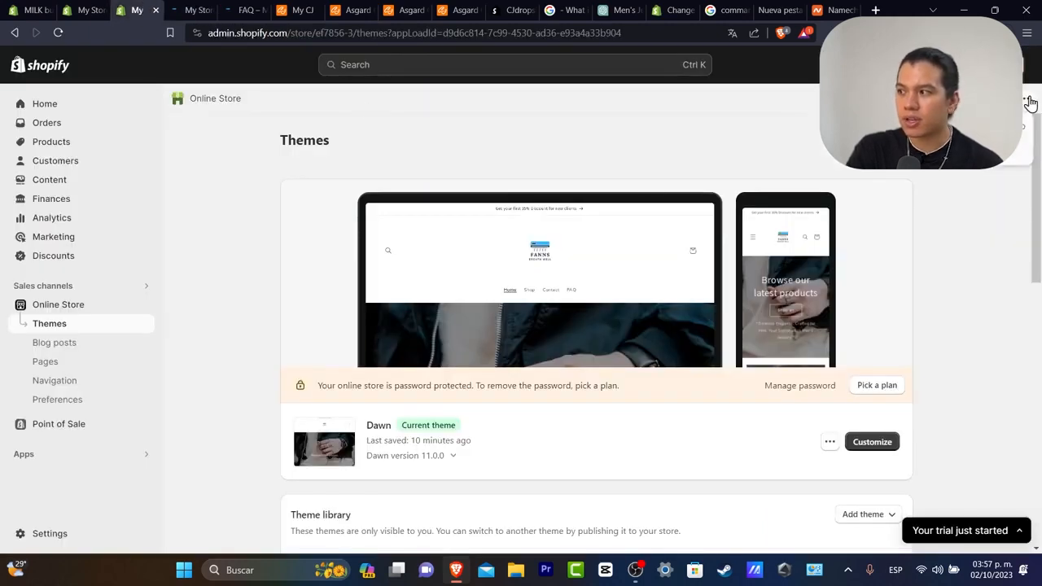
left_click(1024, 149)
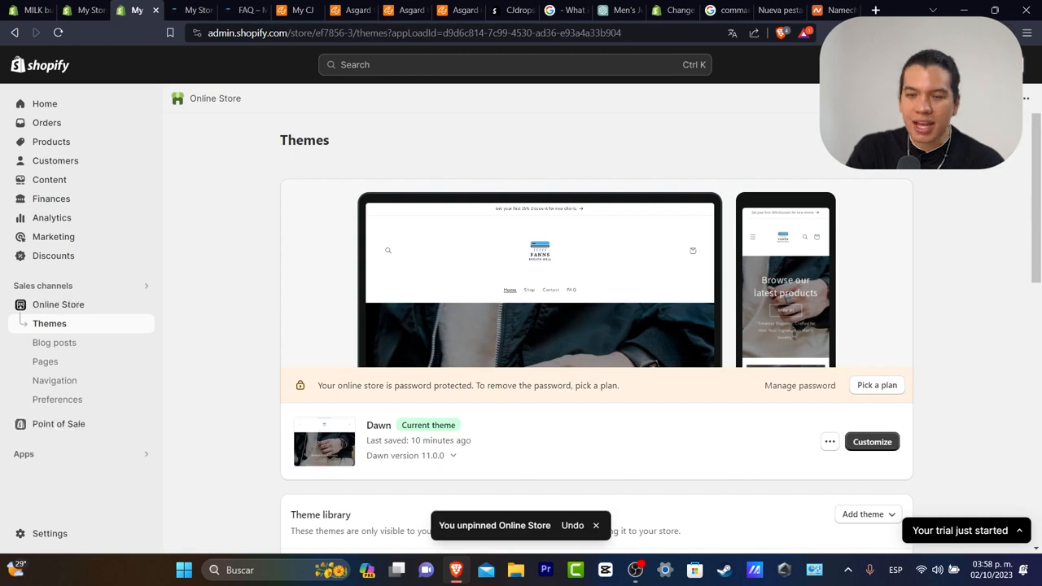
left_click_drag(376, 385, 462, 384)
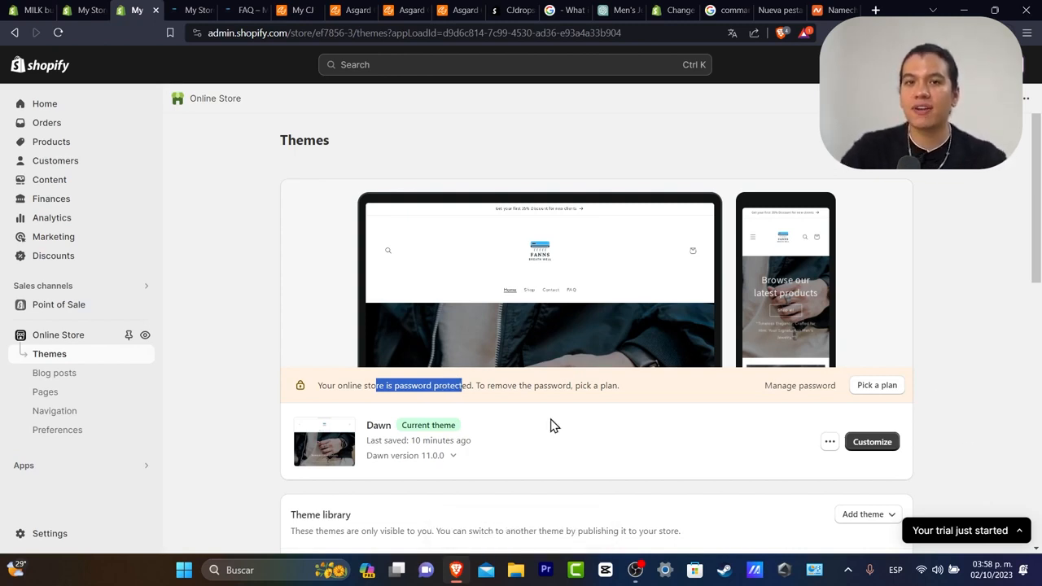
left_click(875, 389)
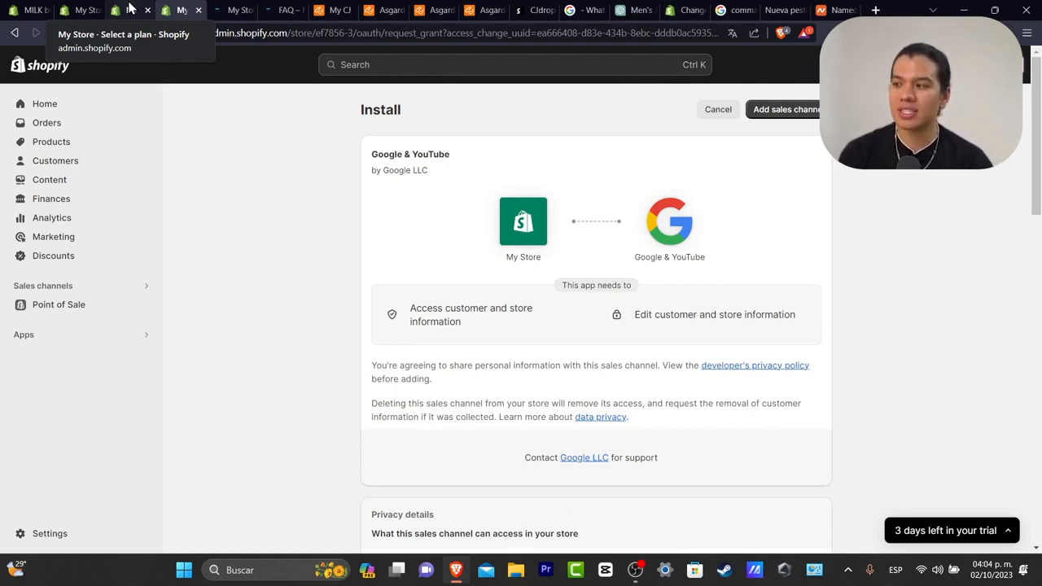
Add the Google & YouTube sales channel to the store, continuing with the existing Shopify account.
left_click(804, 114)
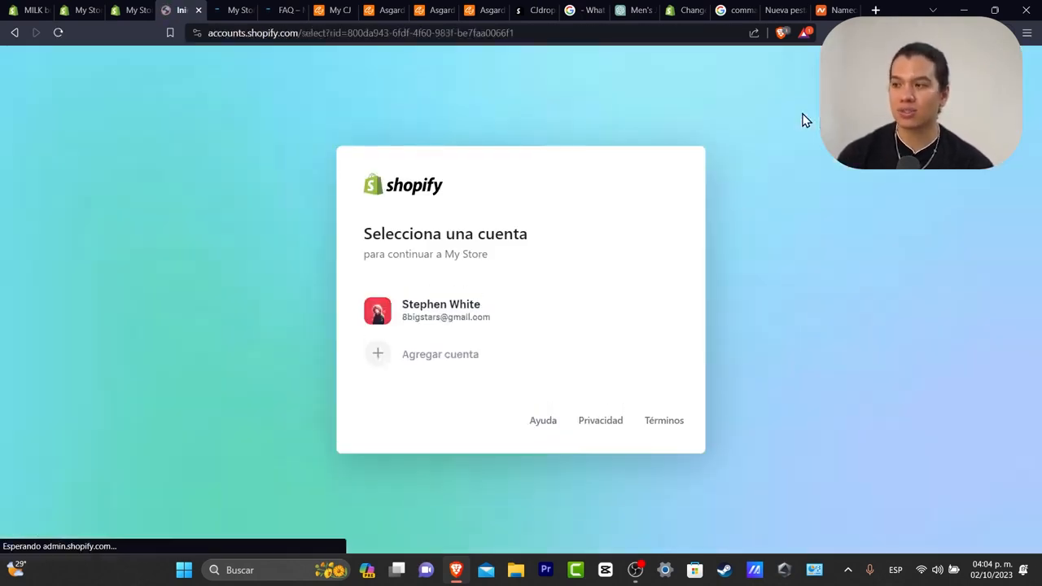
left_click(461, 303)
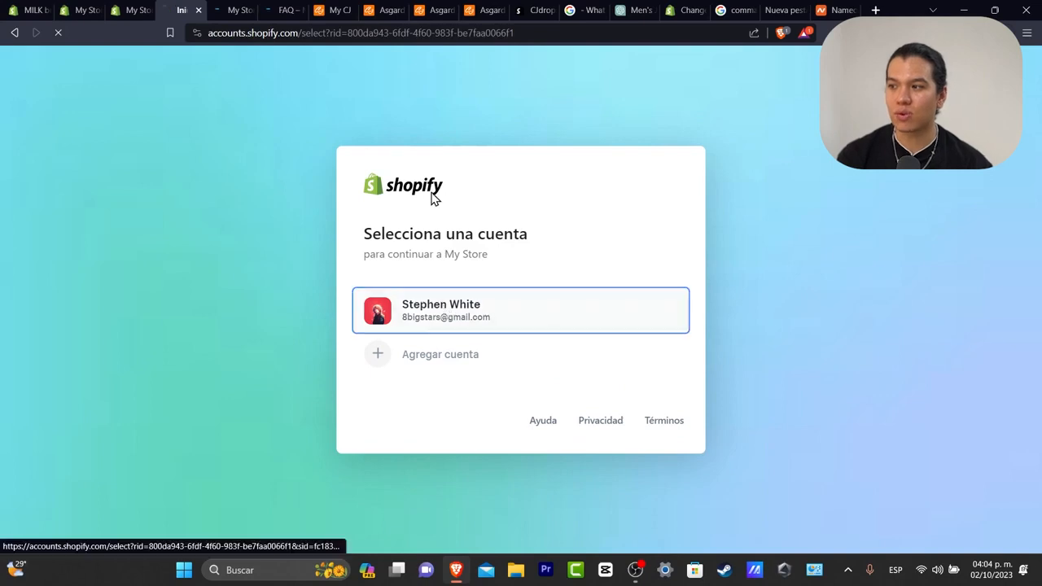
left_click(140, 10)
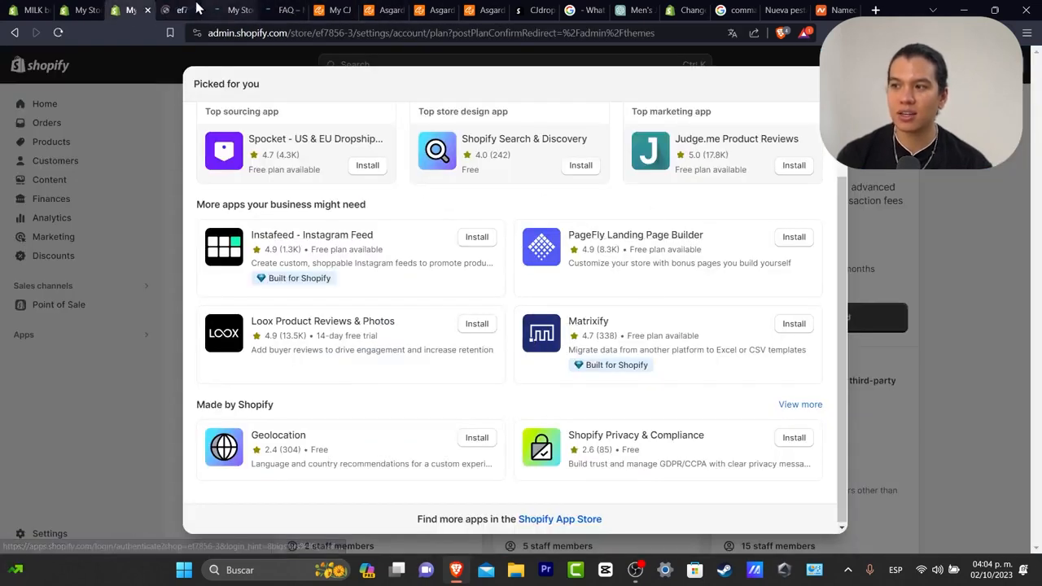
left_click(196, 6)
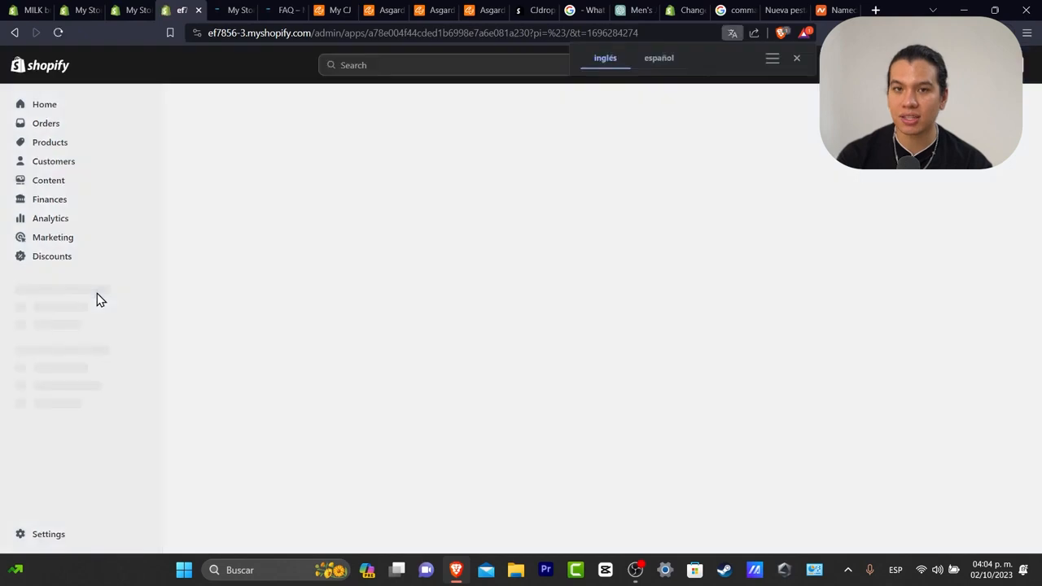
left_click(52, 331)
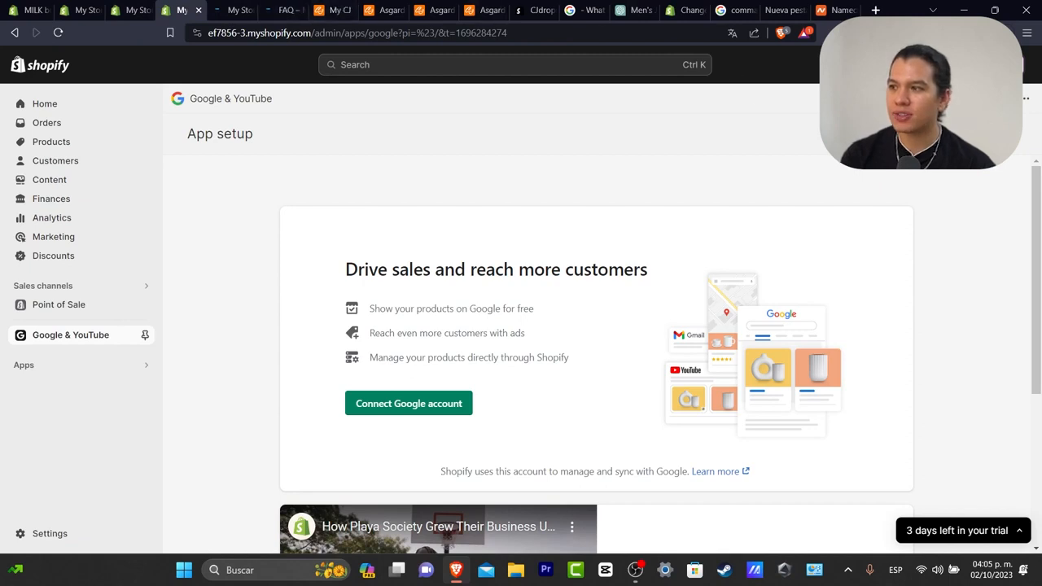
Search the apps for "meta" and add Meta's Facebook & Instagram sales channel to the store.
left_click(74, 371)
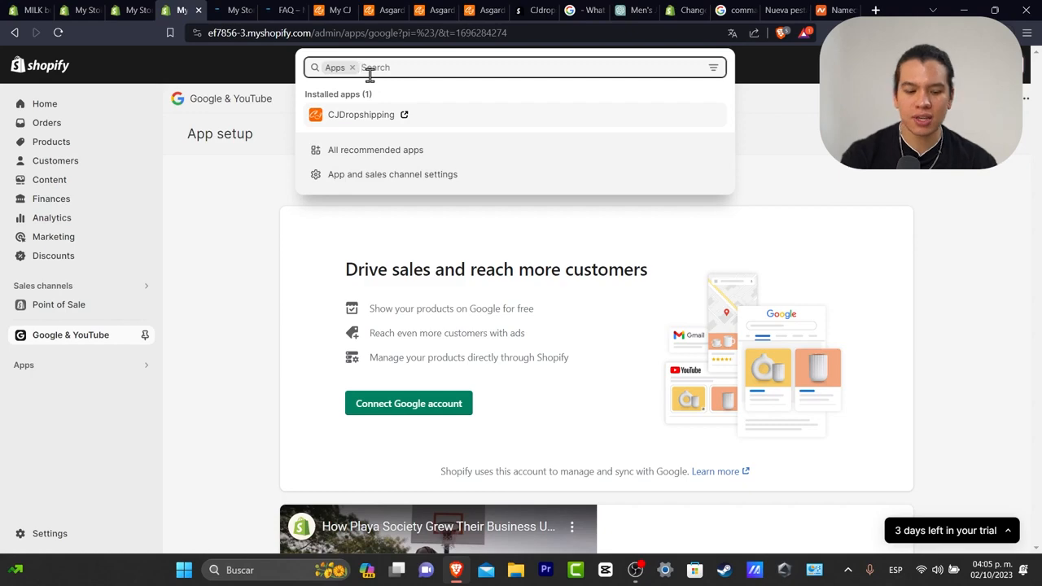
type("w")
key("Return")
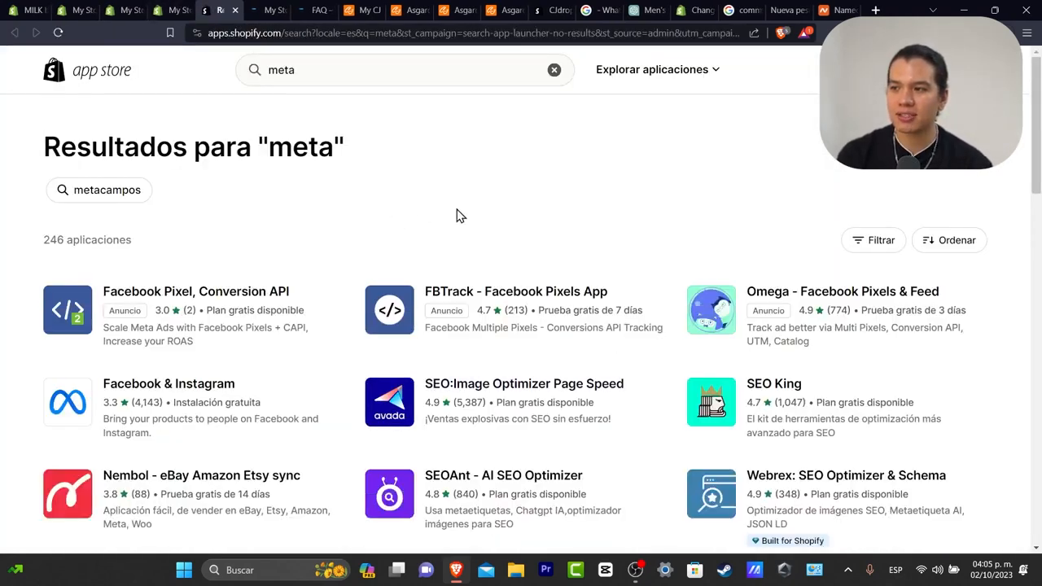
left_click(256, 388)
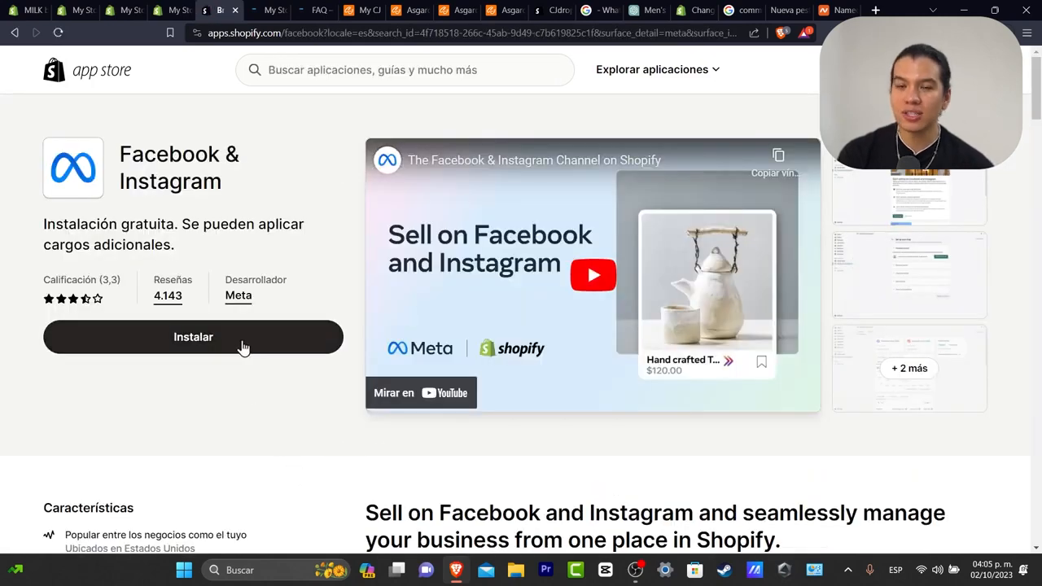
left_click(242, 347)
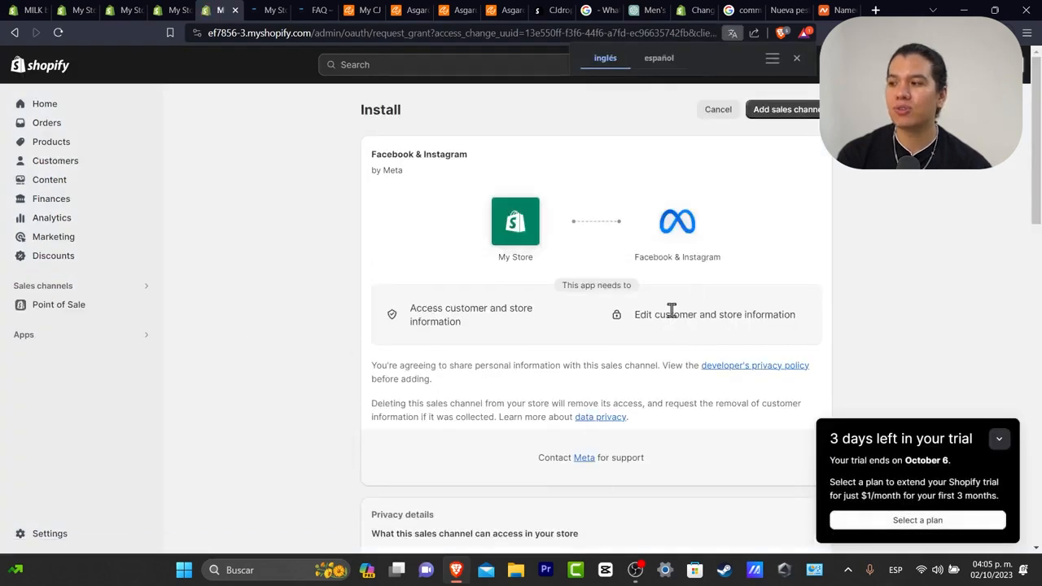
left_click(790, 117)
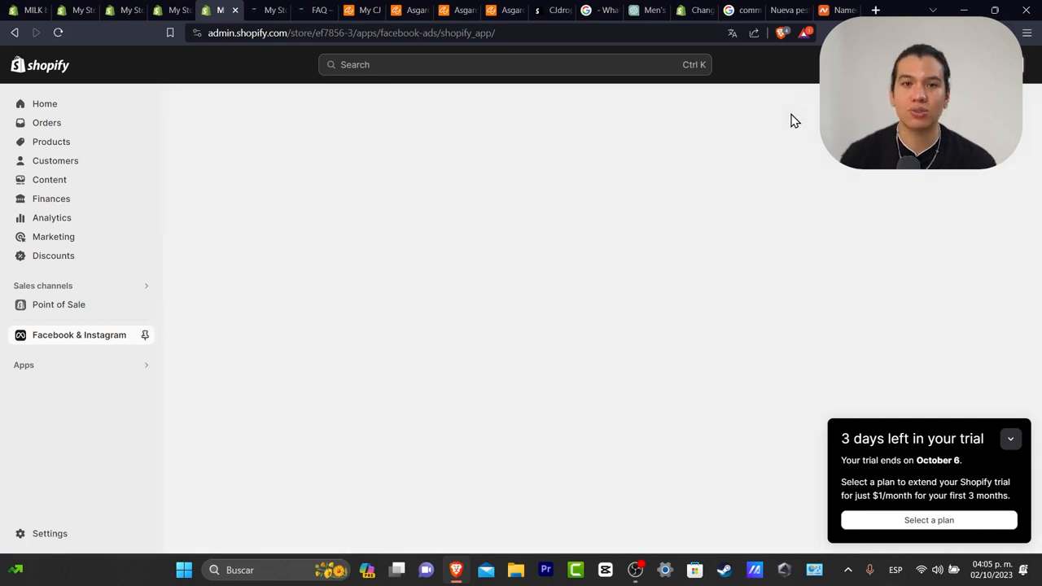
From the Google & YouTube setup page, search the apps for "mailchimp" and install Mailchimp: Email Marketing.
left_click(175, 10)
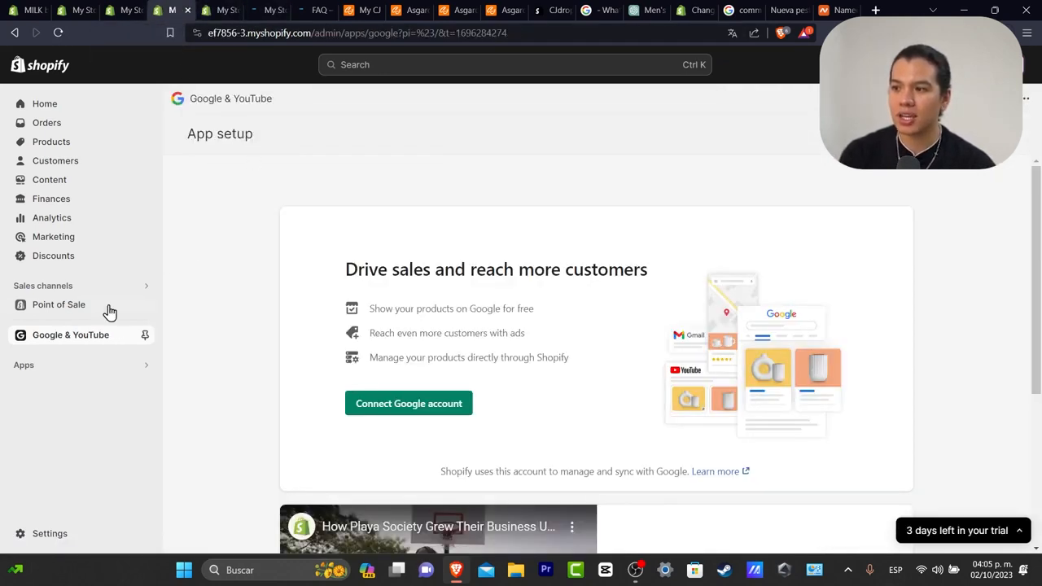
left_click(24, 366)
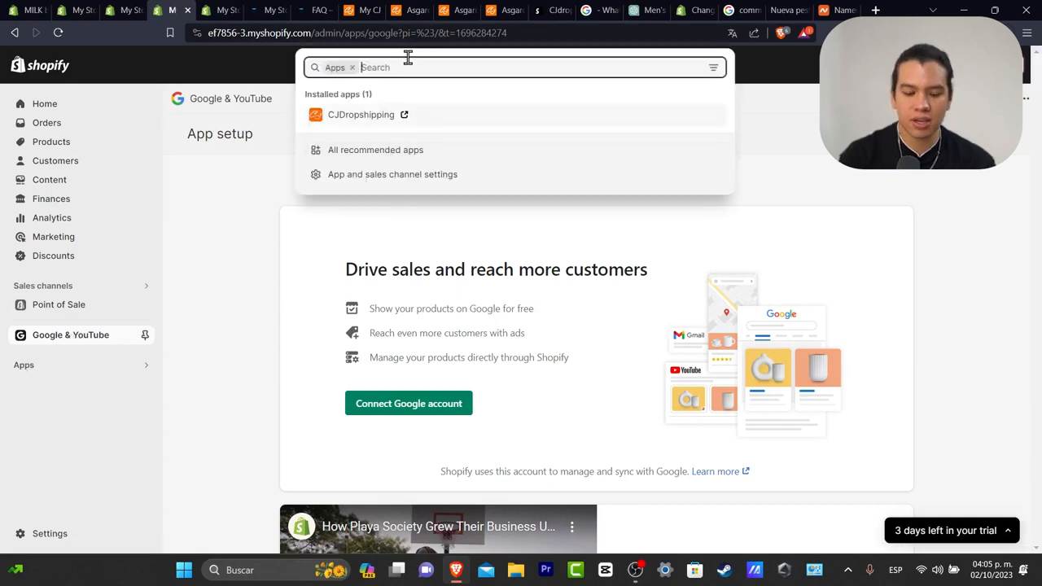
type("mailchimp")
key("Return")
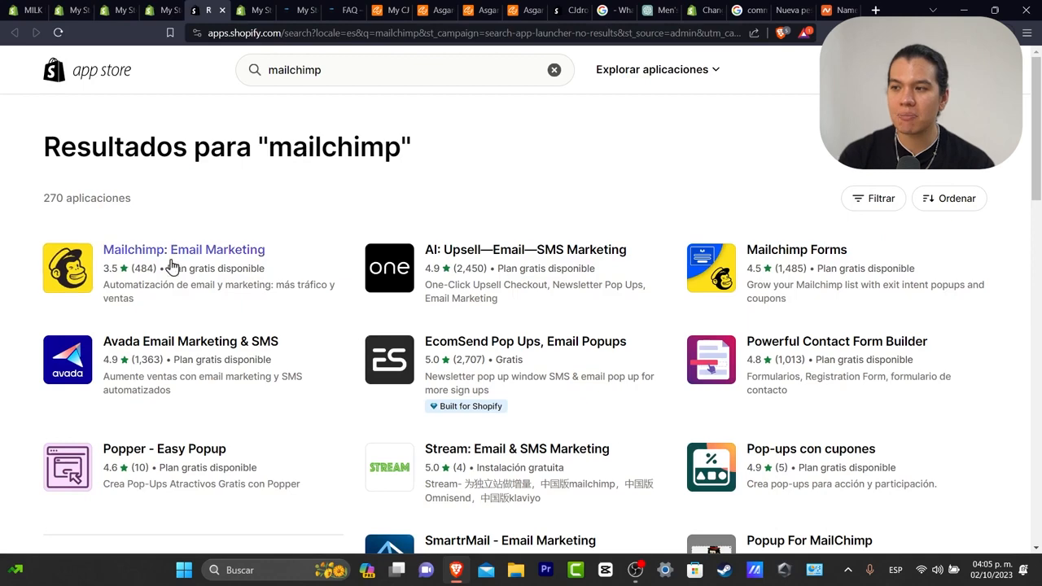
left_click(171, 263)
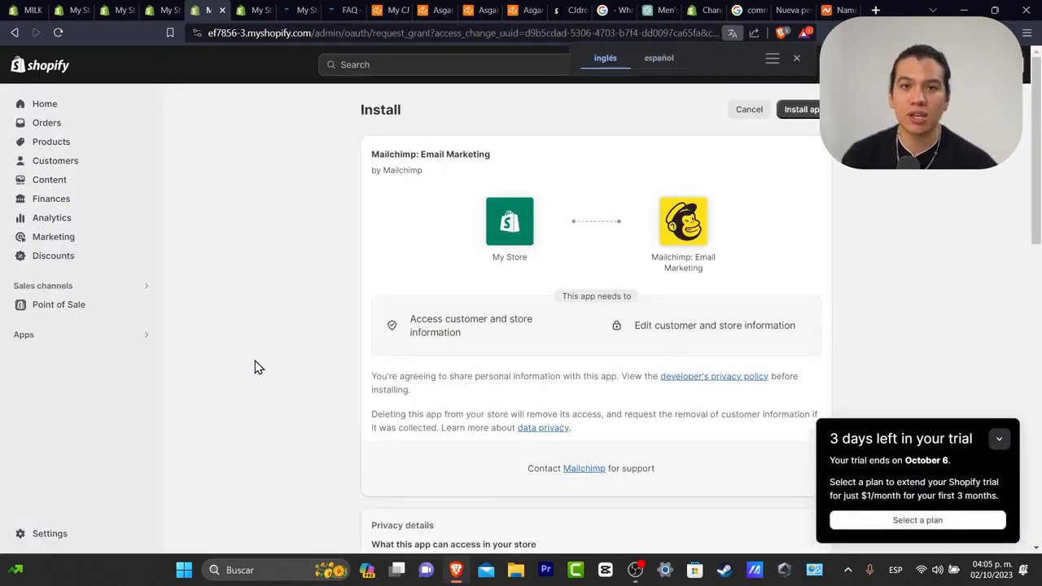
left_click(802, 114)
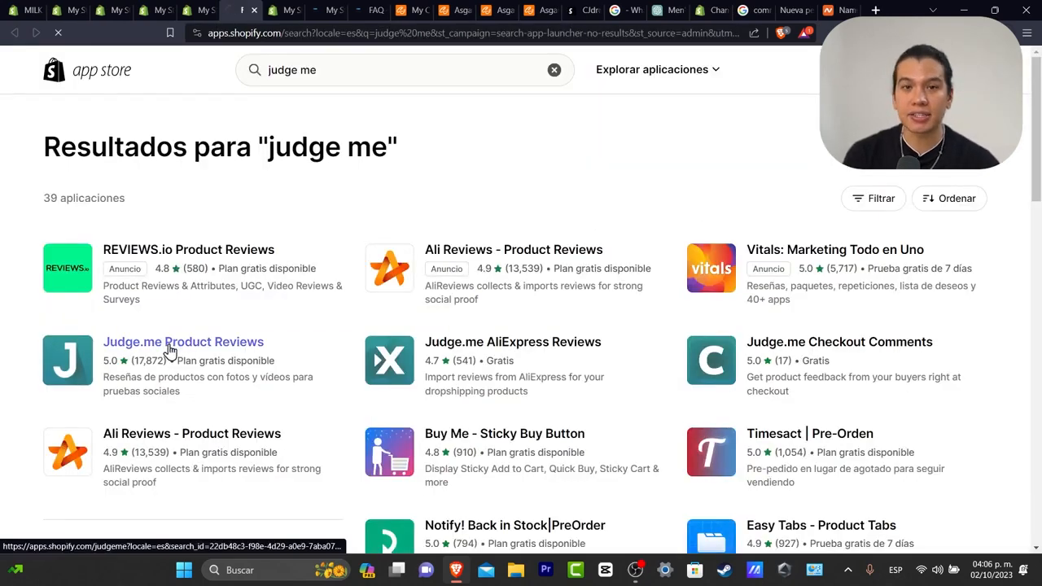
Install the Judge.me Product Reviews app from the "judge me" search results and collapse the trial notice.
left_click(170, 350)
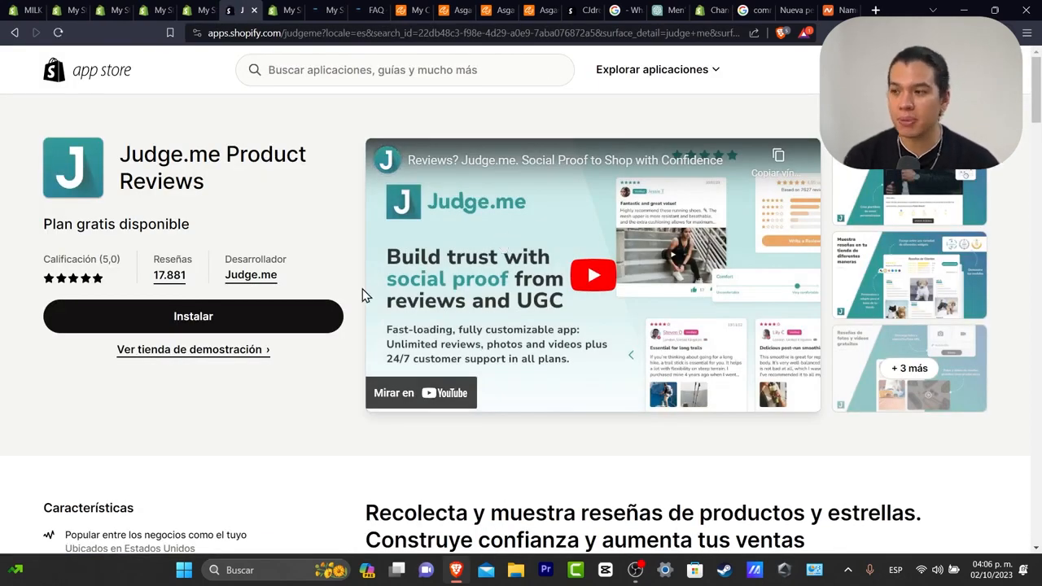
left_click(302, 315)
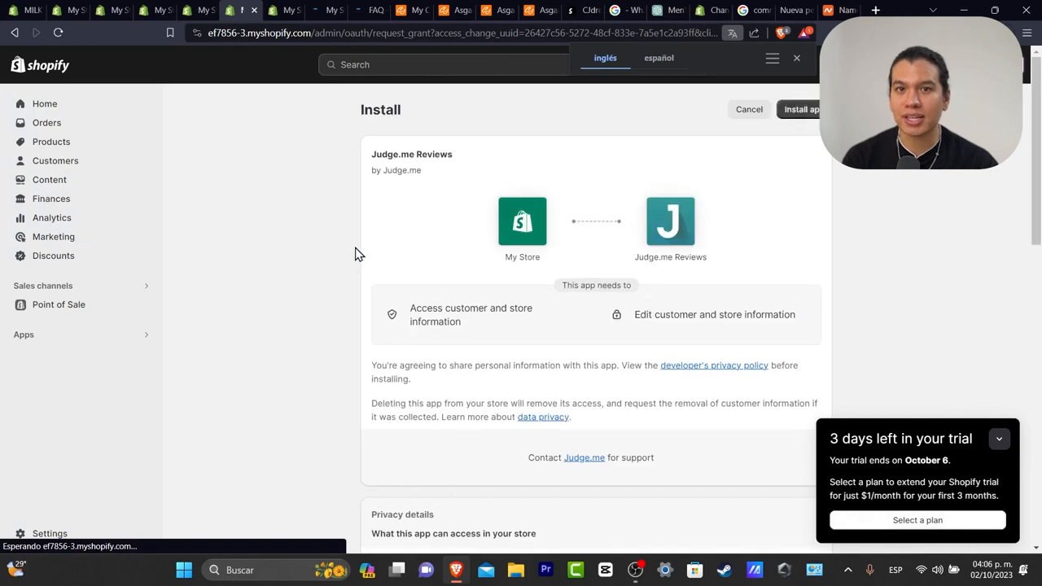
left_click(813, 114)
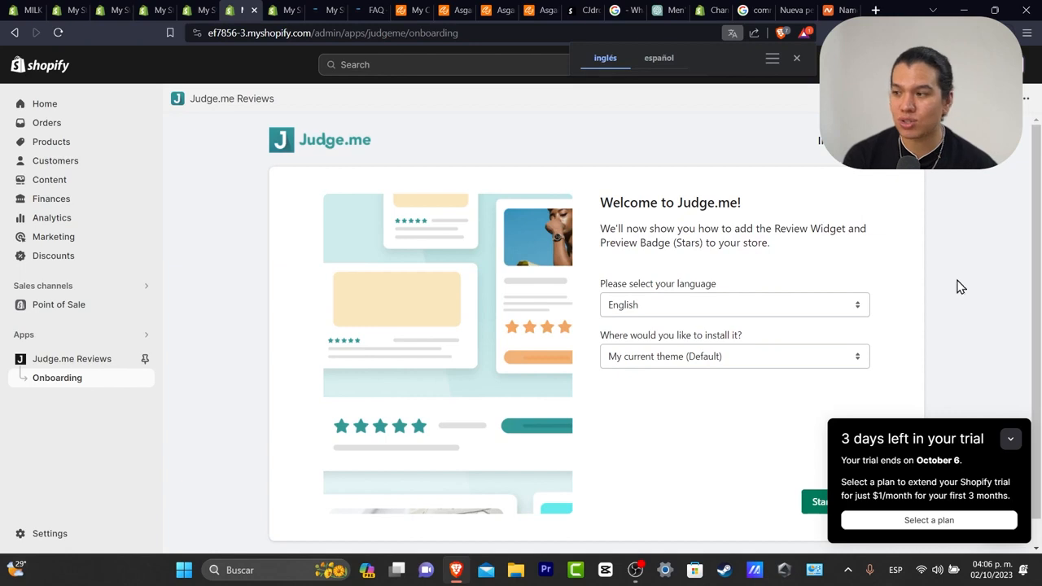
left_click(1010, 439)
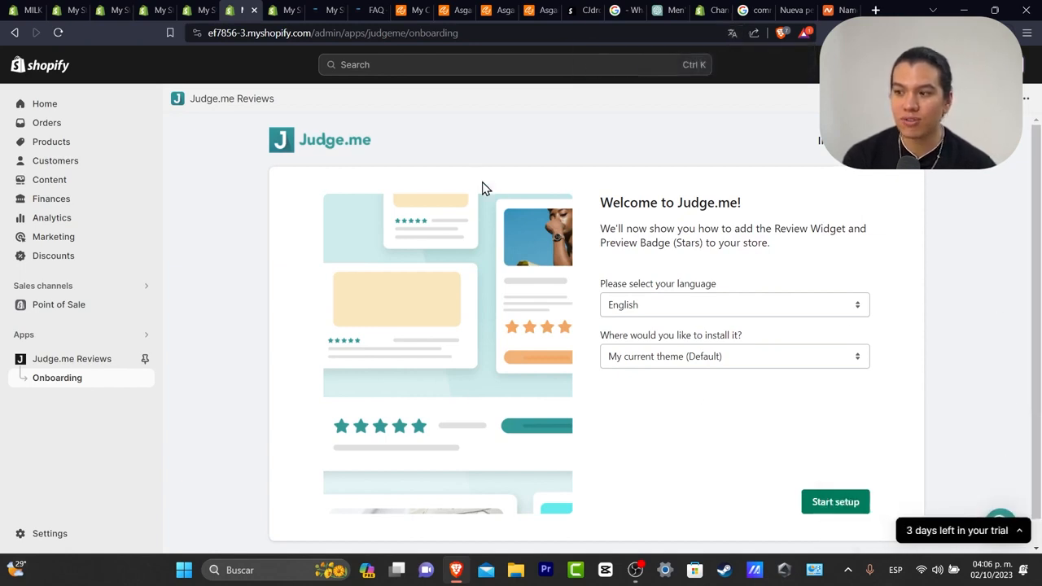